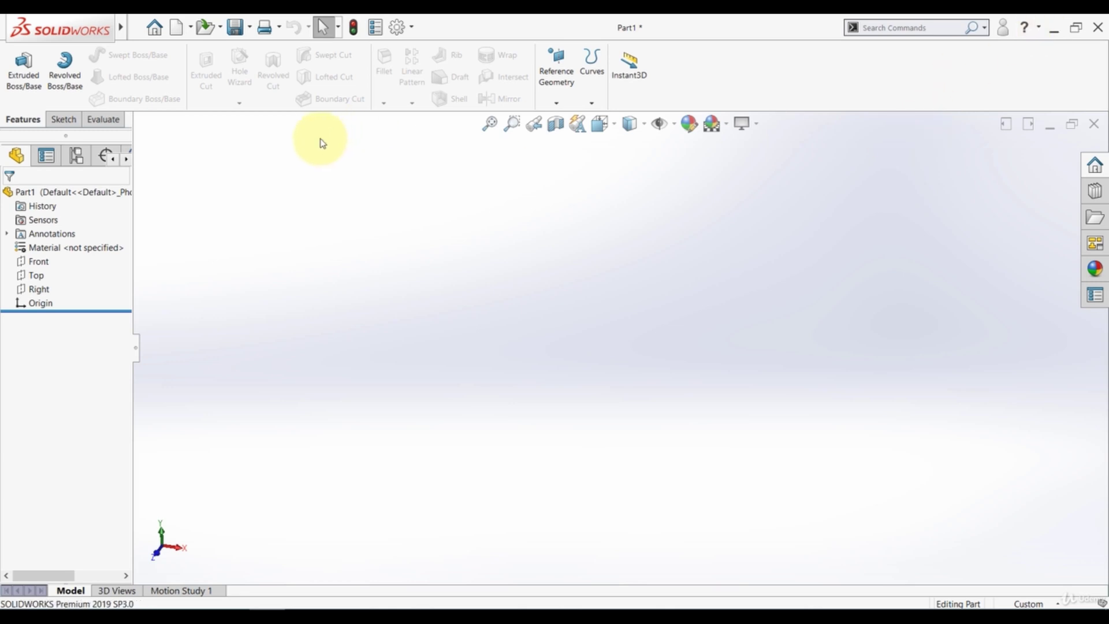
# - Start a sketch on the Front plane and draw a sloped line about 124 mm long, rising to the right from the origin
pyautogui.click(38, 262)
pyautogui.click(45, 248)
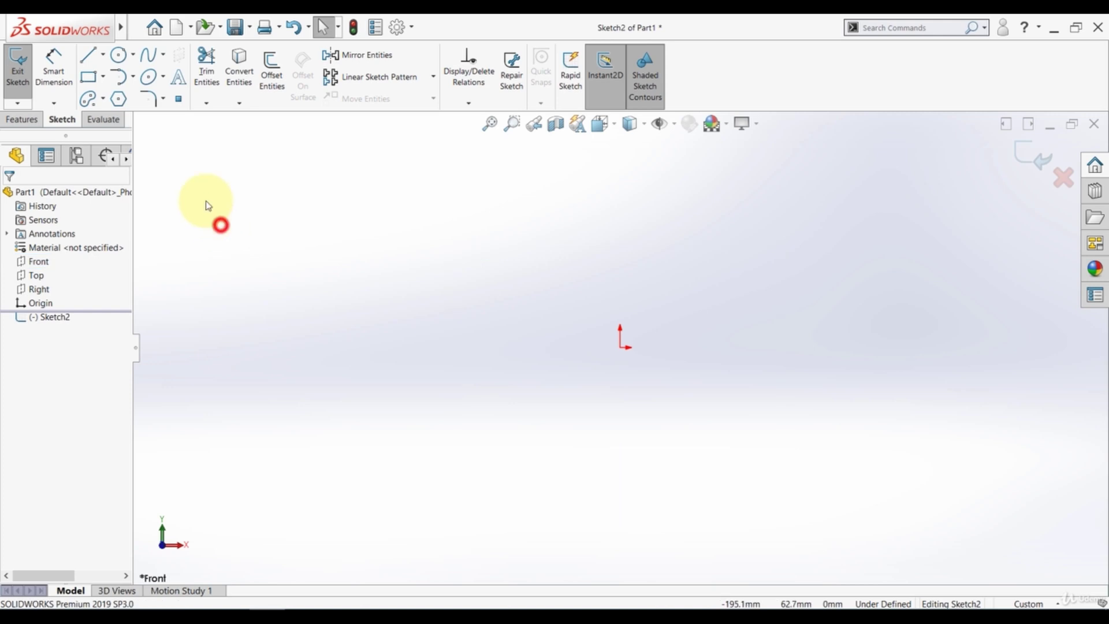
pyautogui.click(91, 54)
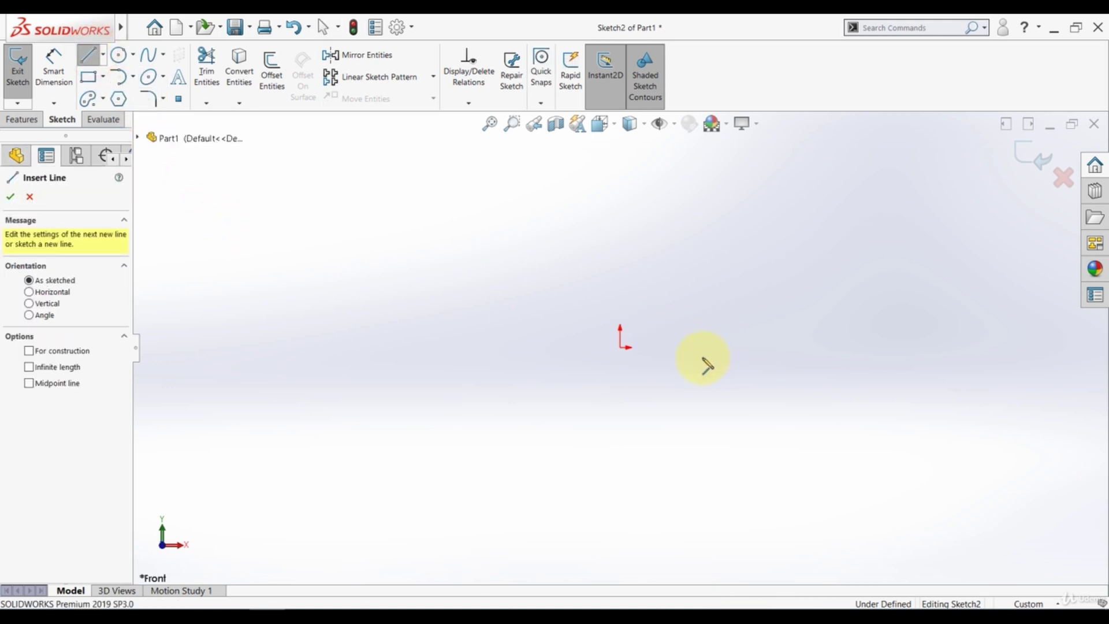
pyautogui.moveTo(620, 348)
pyautogui.mouseDown()
pyautogui.moveTo(841, 203)
pyautogui.moveTo(833, 205)
pyautogui.mouseUp()
pyautogui.click(91, 55)
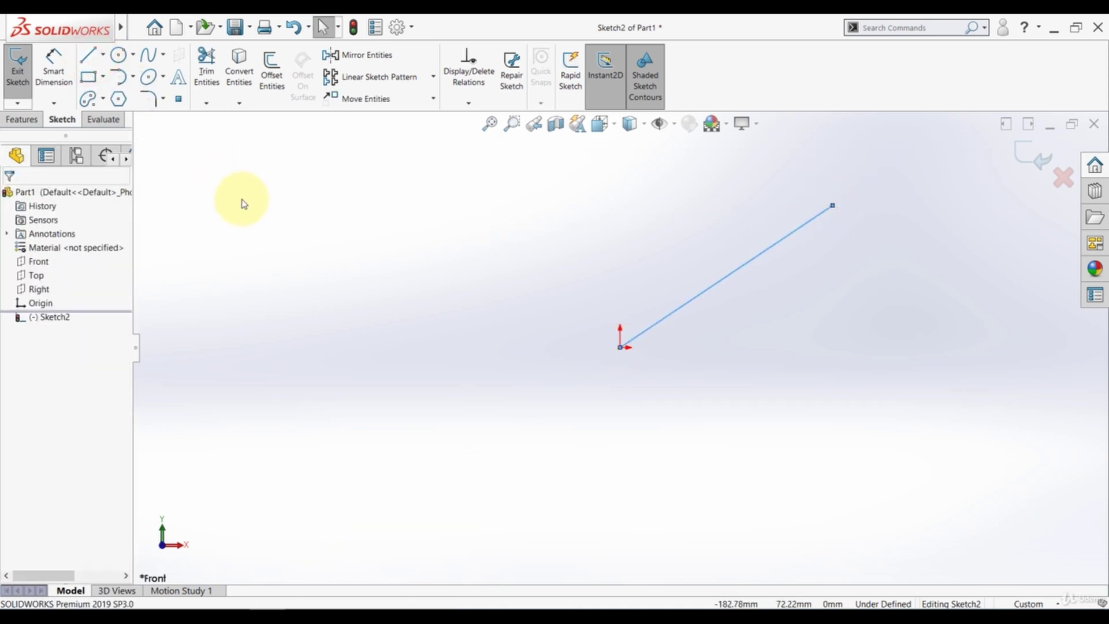
# - Dimension the true length of the sloped line with an aligned Smart Dimension above it, accepting its value
pyautogui.click(56, 76)
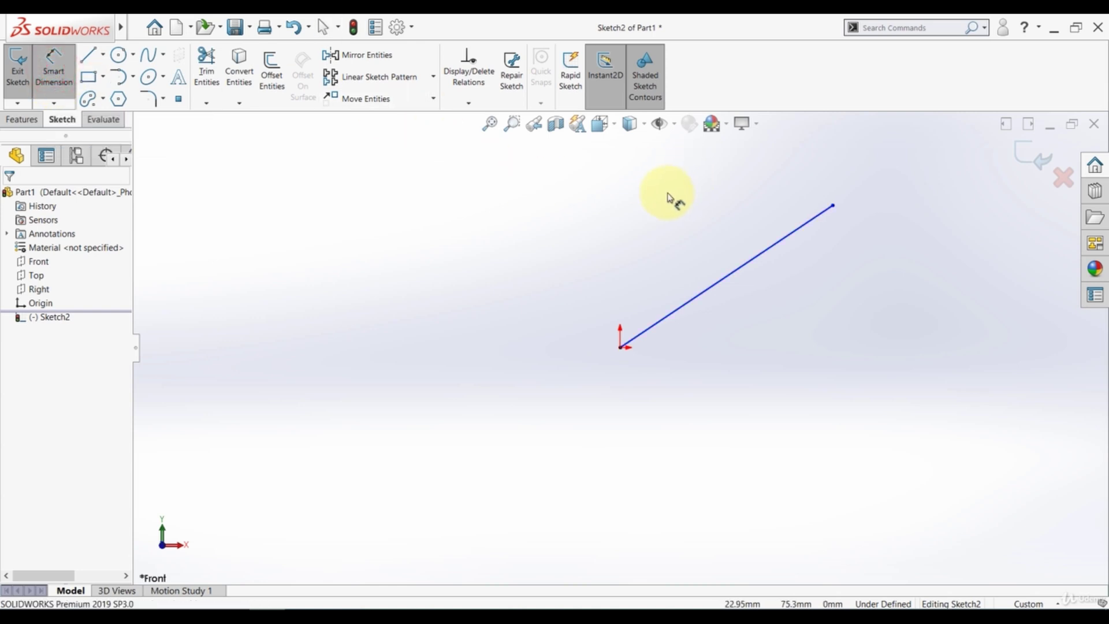
pyautogui.click(730, 275)
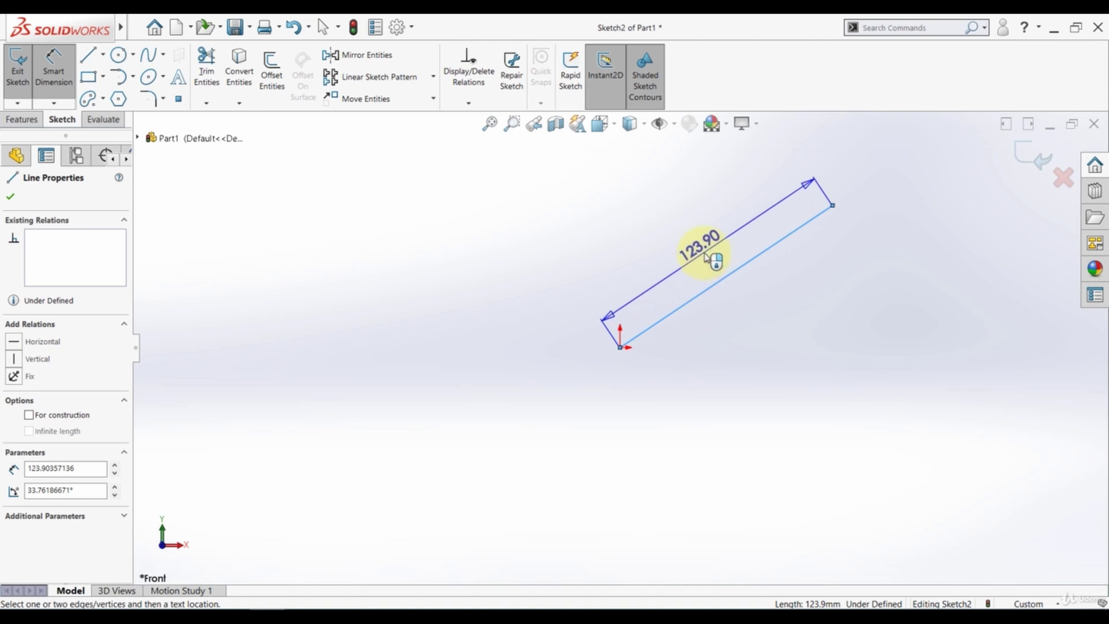
pyautogui.click(706, 257)
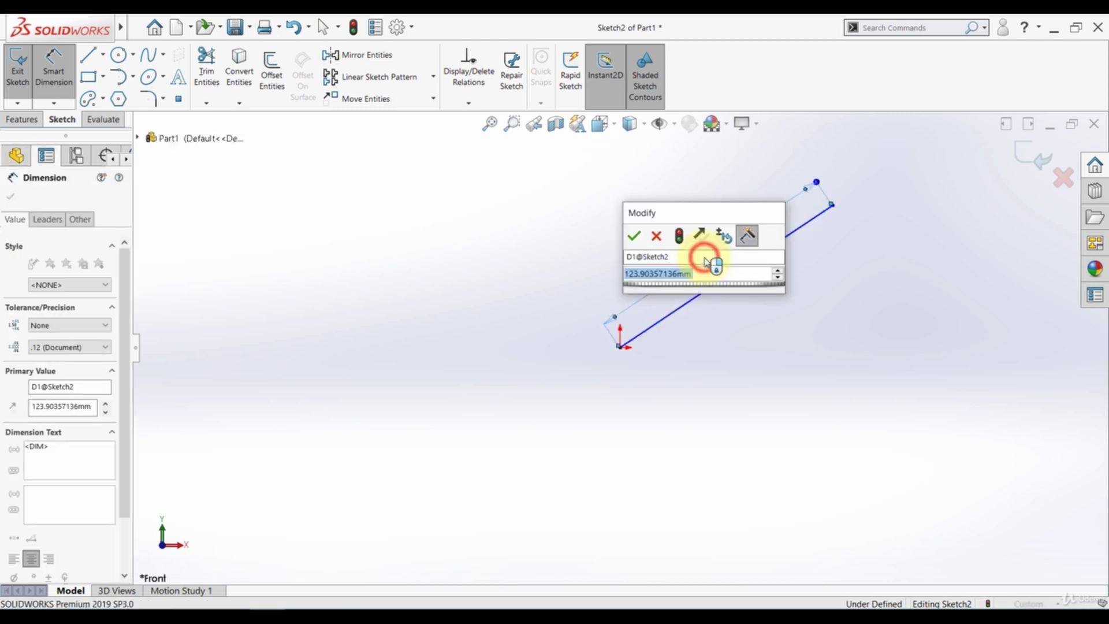
pyautogui.click(635, 236)
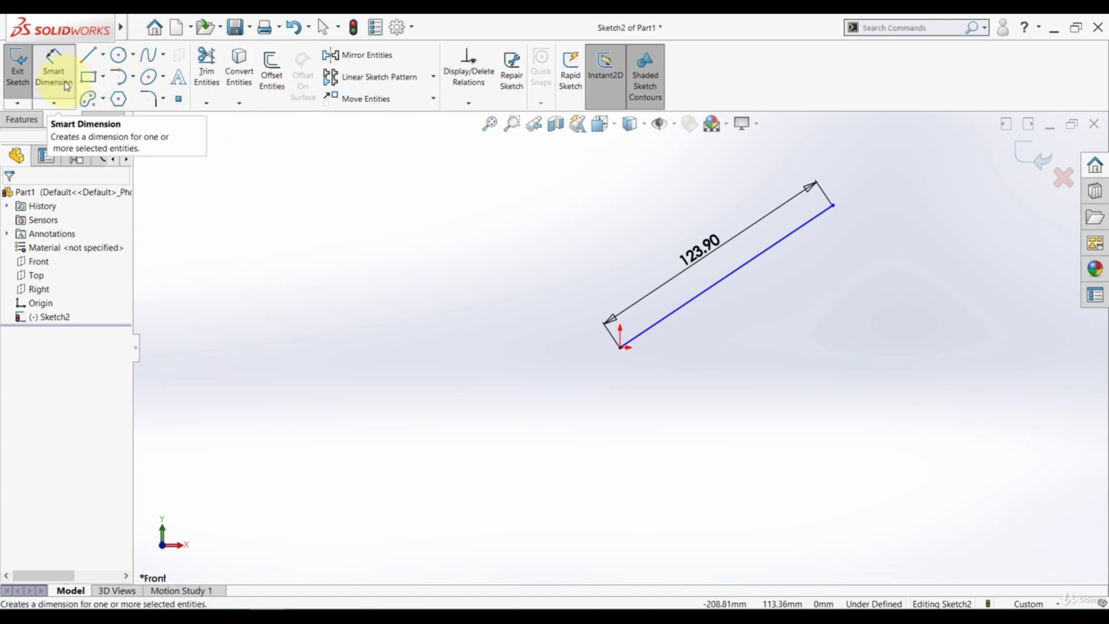
# - Add a vertical dimension for the sloped line's height to its right, accepting the value
pyautogui.click(722, 283)
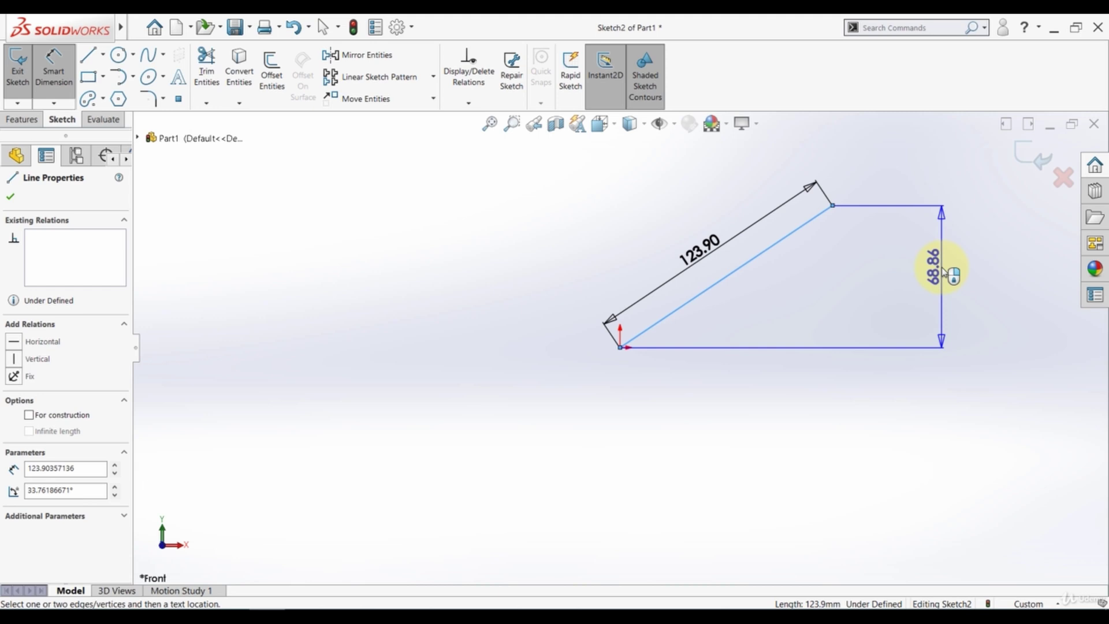
pyautogui.click(941, 271)
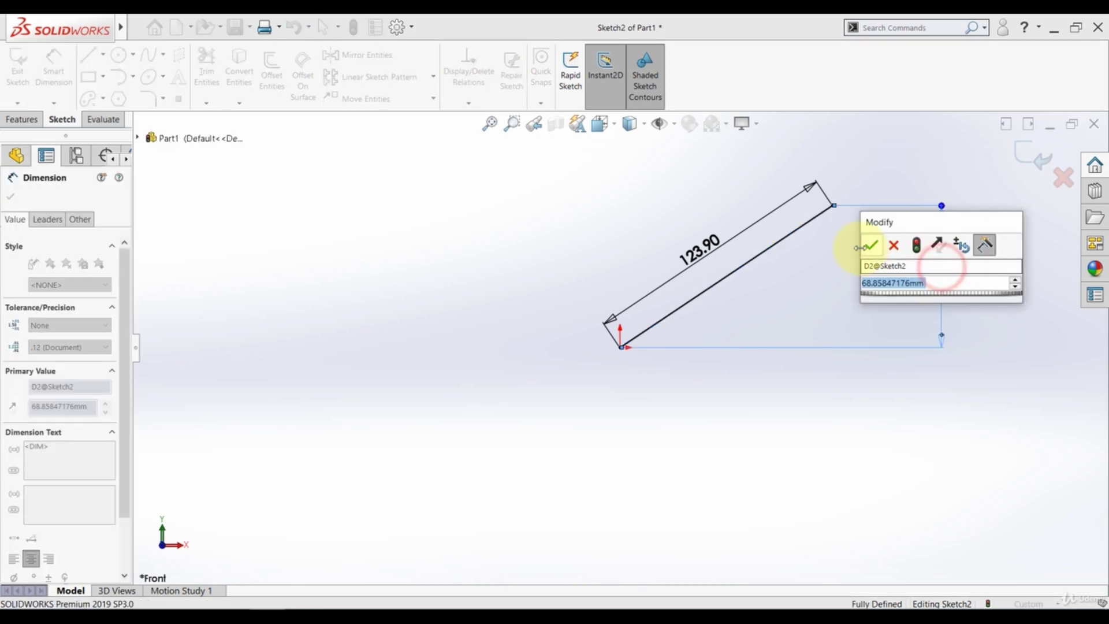
pyautogui.click(874, 248)
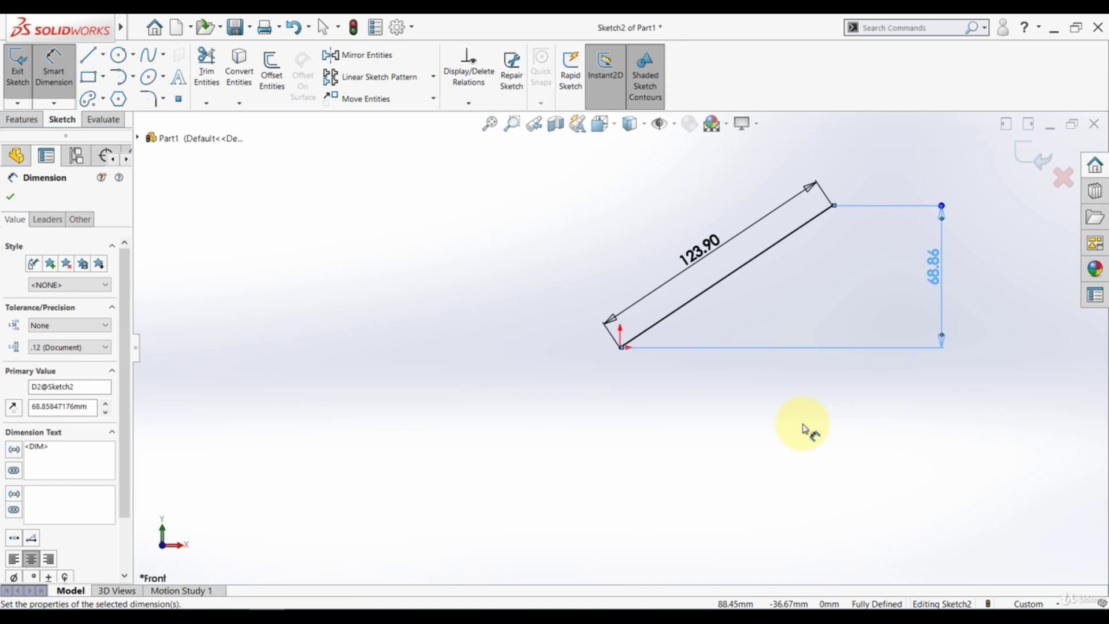
# - Add a horizontal dimension for the sloped line's width below it, making it a driven dimension
pyautogui.click(741, 274)
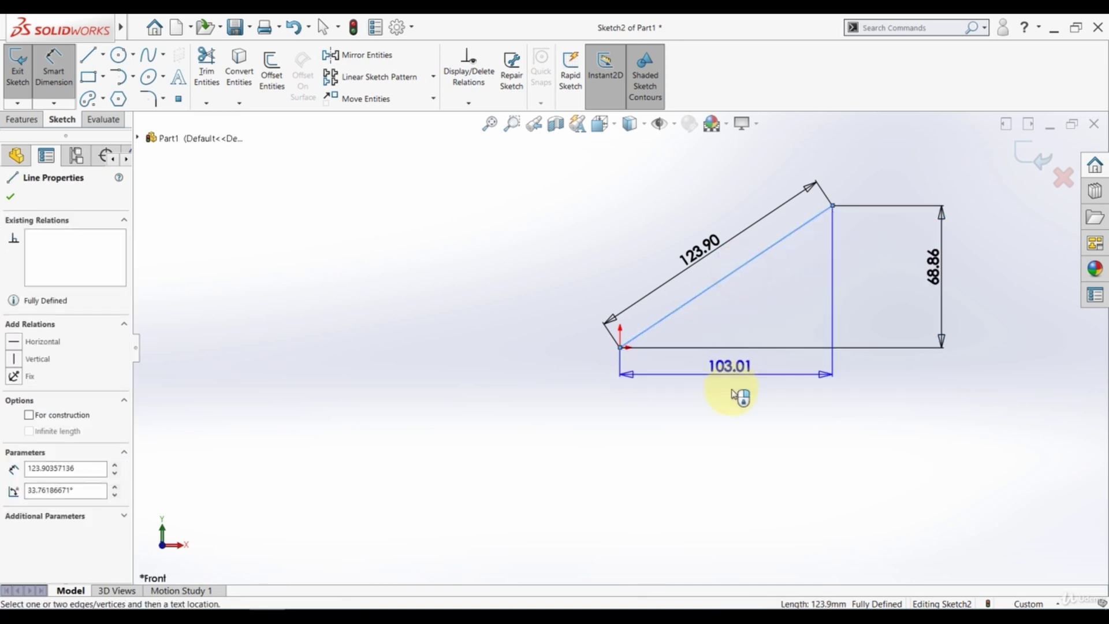
pyautogui.click(730, 426)
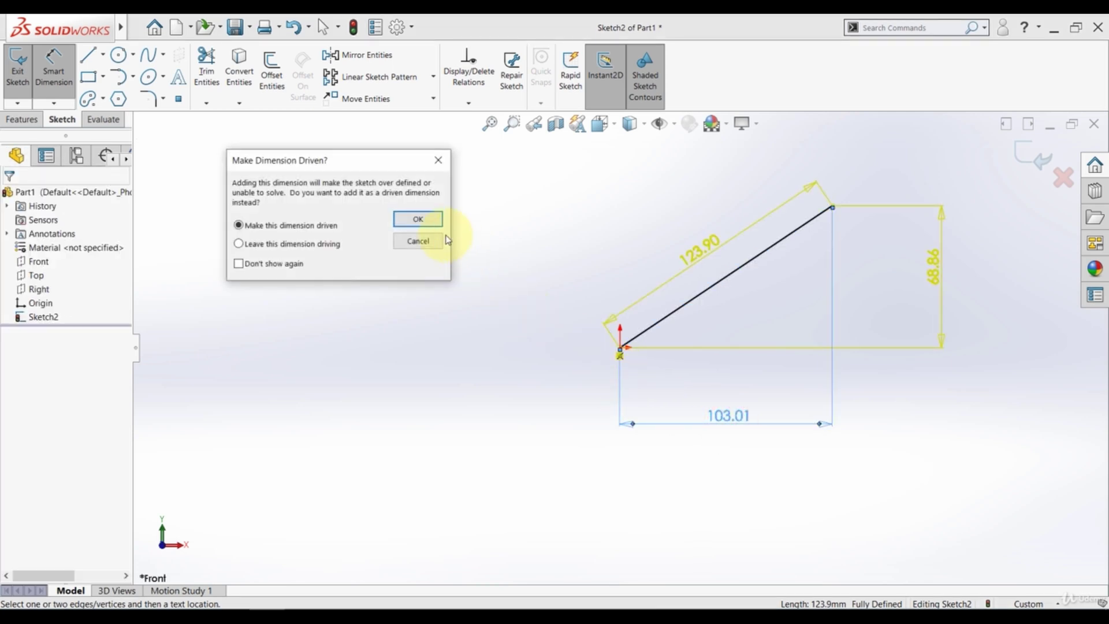
pyautogui.click(419, 220)
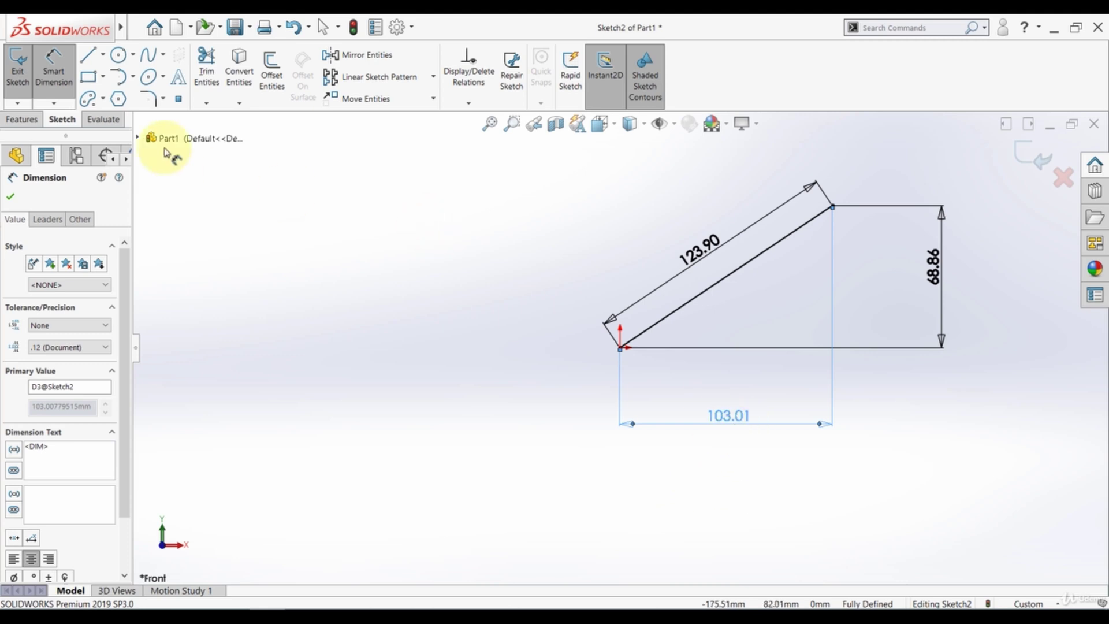
# - Sketch a separate line about 43 mm long, sloping down to the right, in the upper-left area away from the origin
pyautogui.click(88, 56)
pyautogui.click(271, 196)
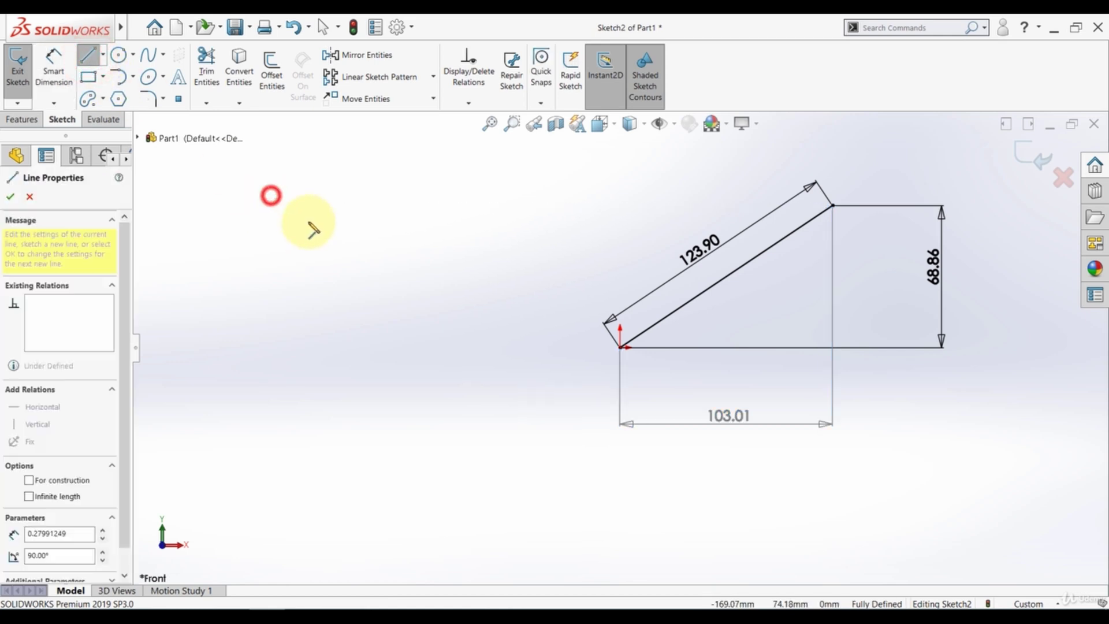
pyautogui.click(342, 250)
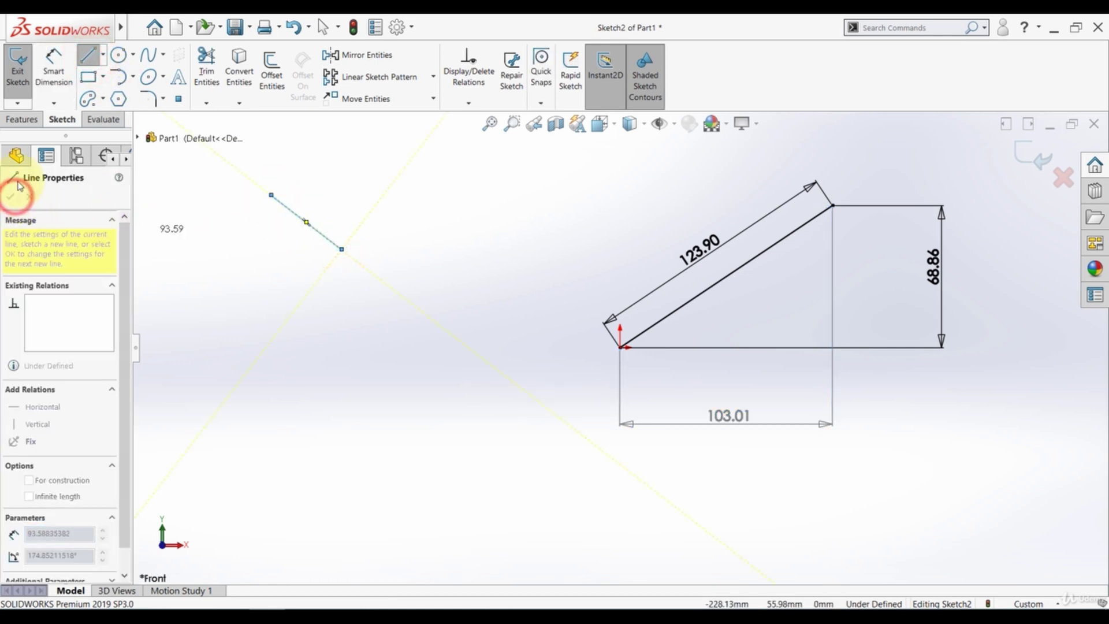
pyautogui.click(93, 55)
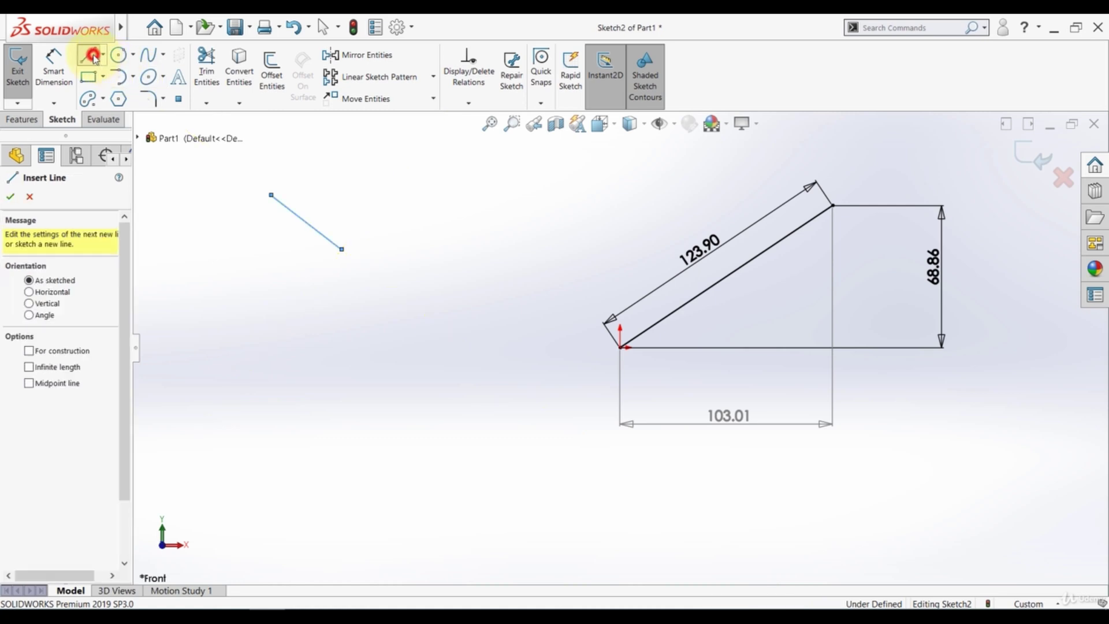
pyautogui.click(289, 356)
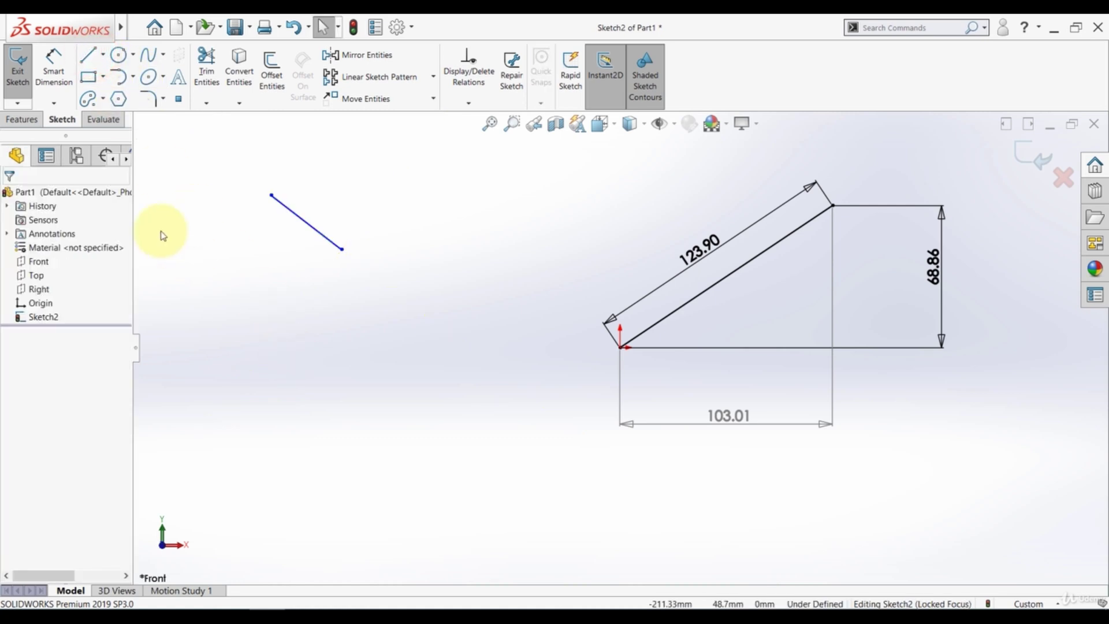
# - Dimension the straight-line distance between the short line's lower endpoint and the origin
pyautogui.click(53, 58)
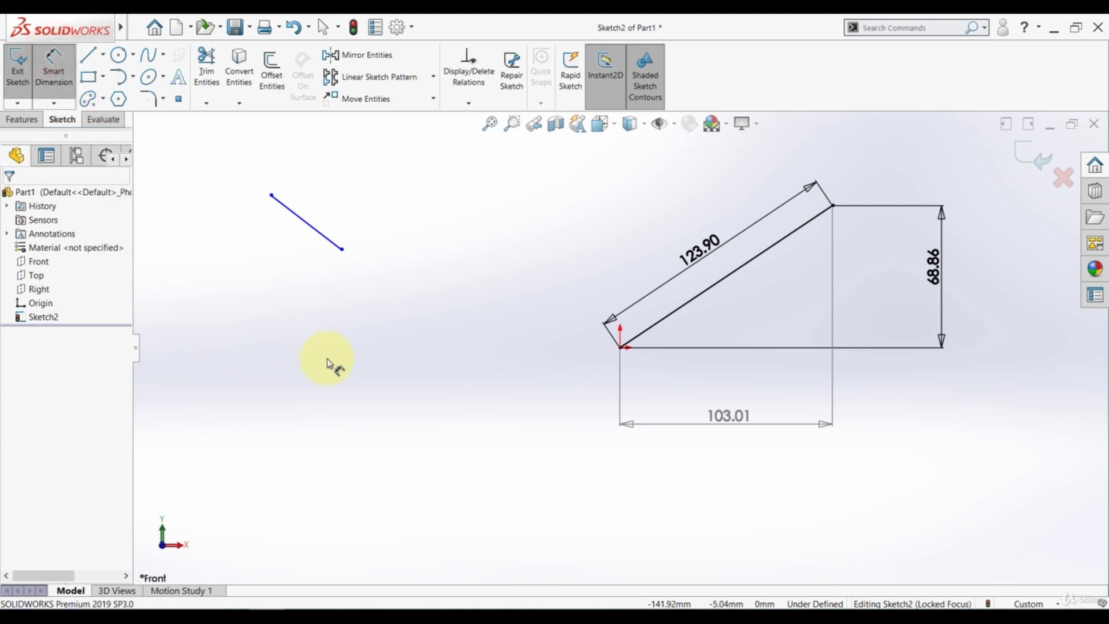
pyautogui.click(342, 251)
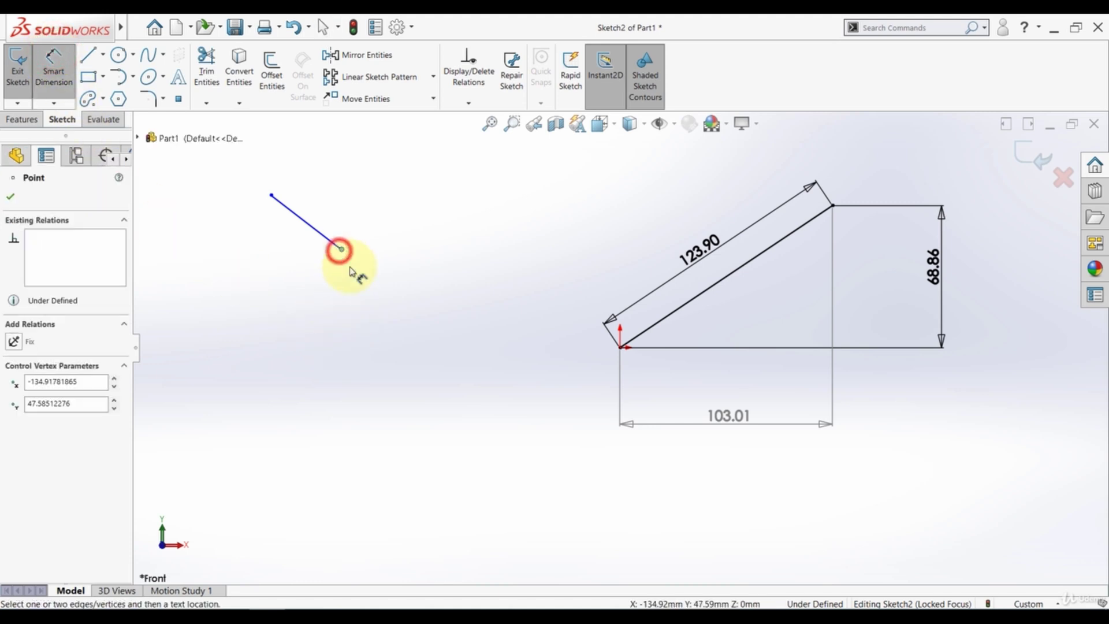
pyautogui.click(623, 349)
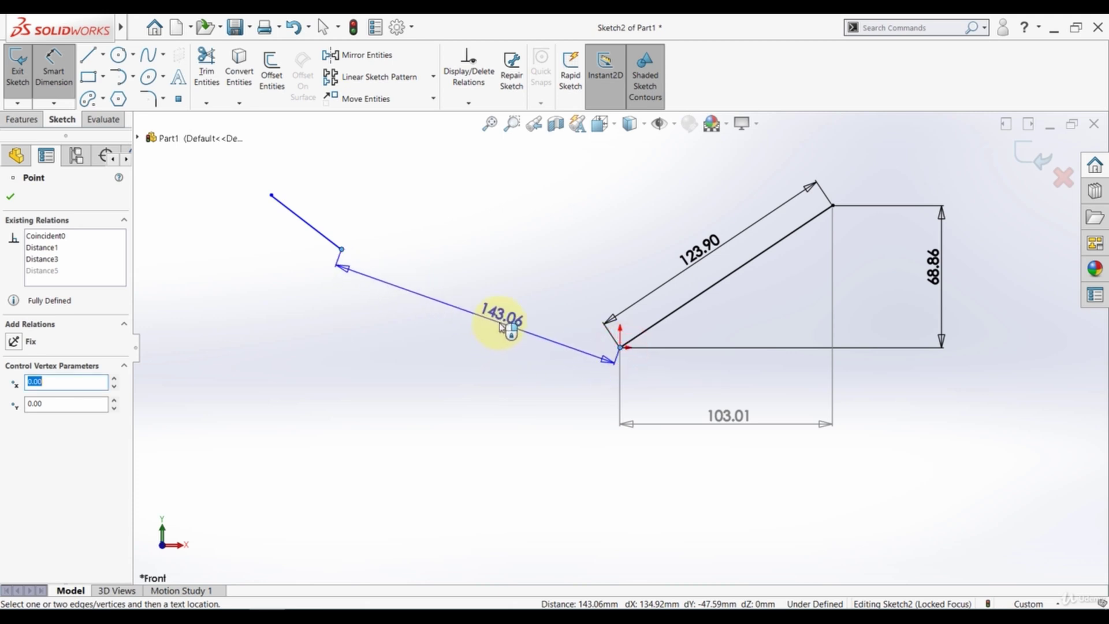
pyautogui.click(502, 327)
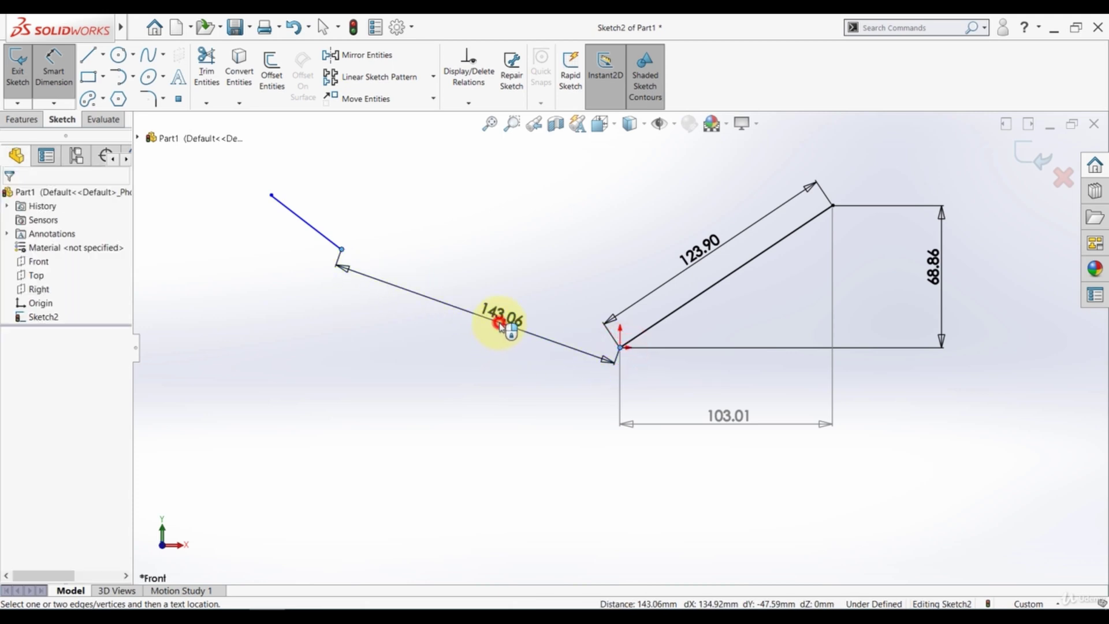
pyautogui.click(426, 302)
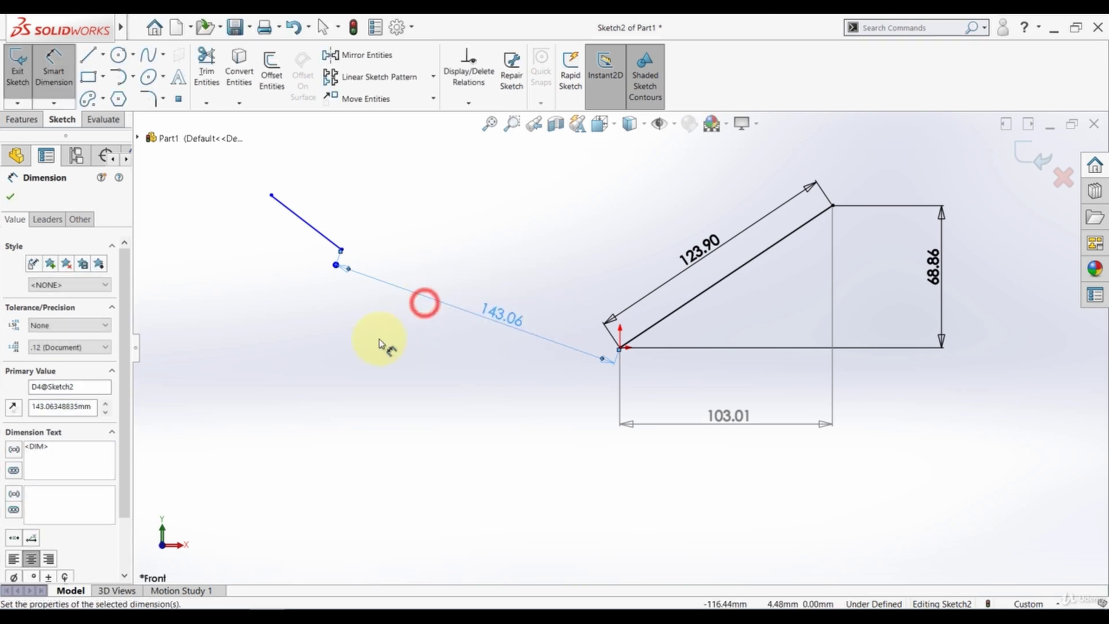
pyautogui.click(376, 250)
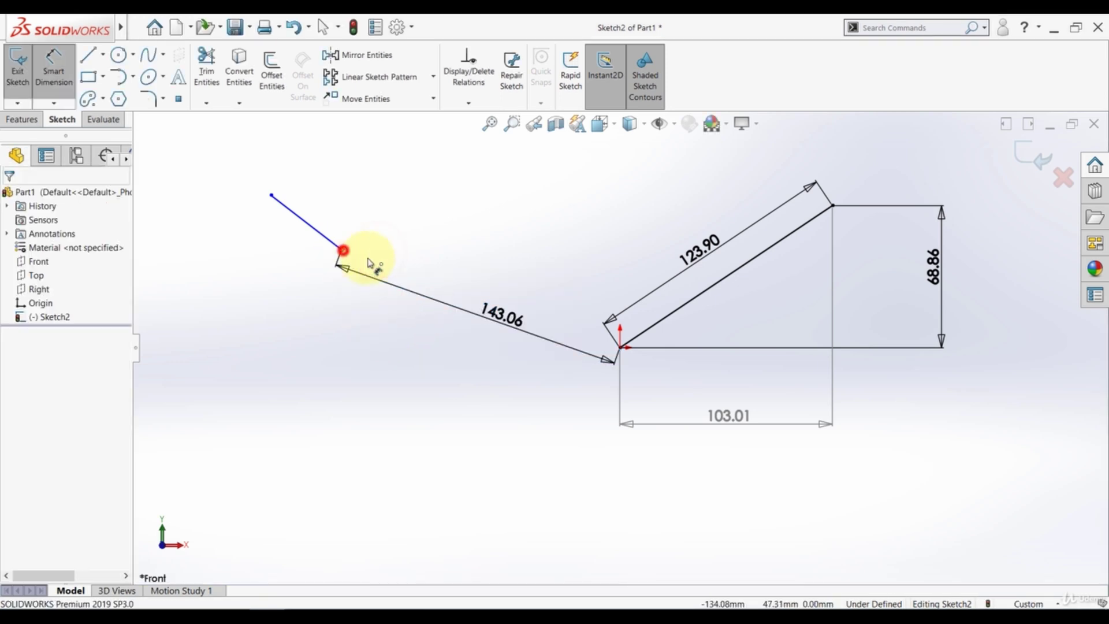
# - Add a horizontal distance dimension between the short line's lower endpoint and the origin, placed below both points
pyautogui.click(342, 249)
pyautogui.click(619, 348)
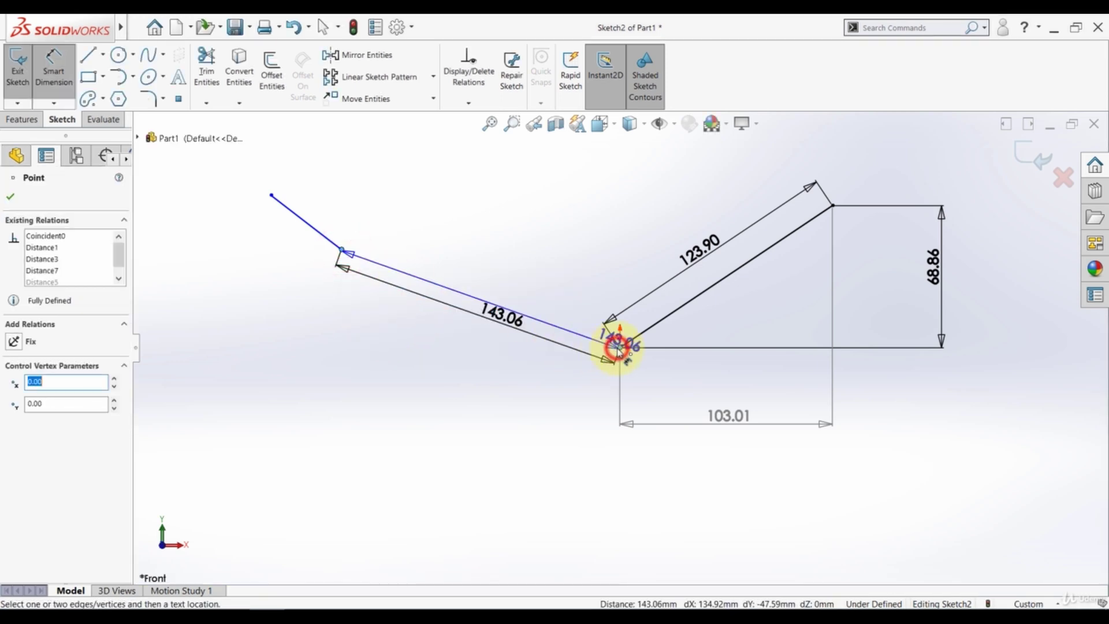
pyautogui.click(453, 427)
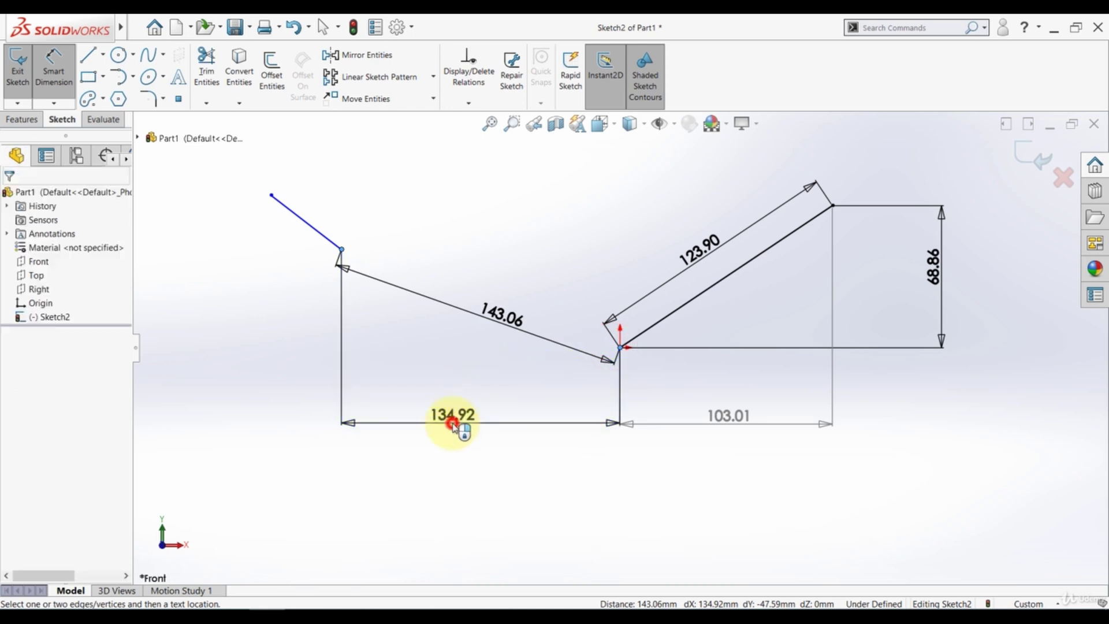
pyautogui.click(382, 402)
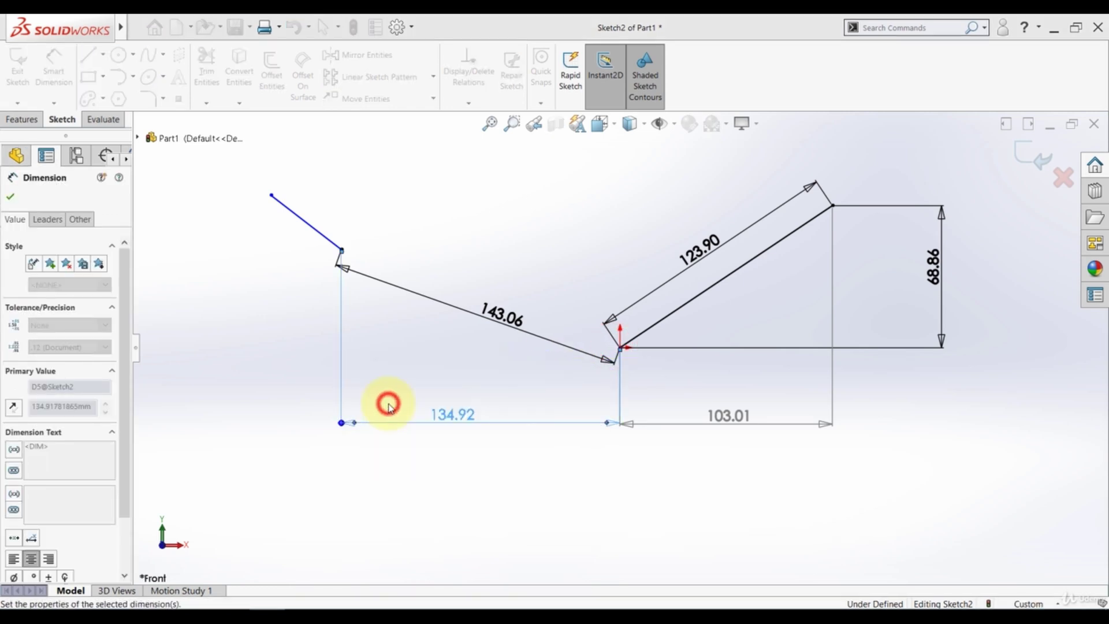
pyautogui.click(443, 247)
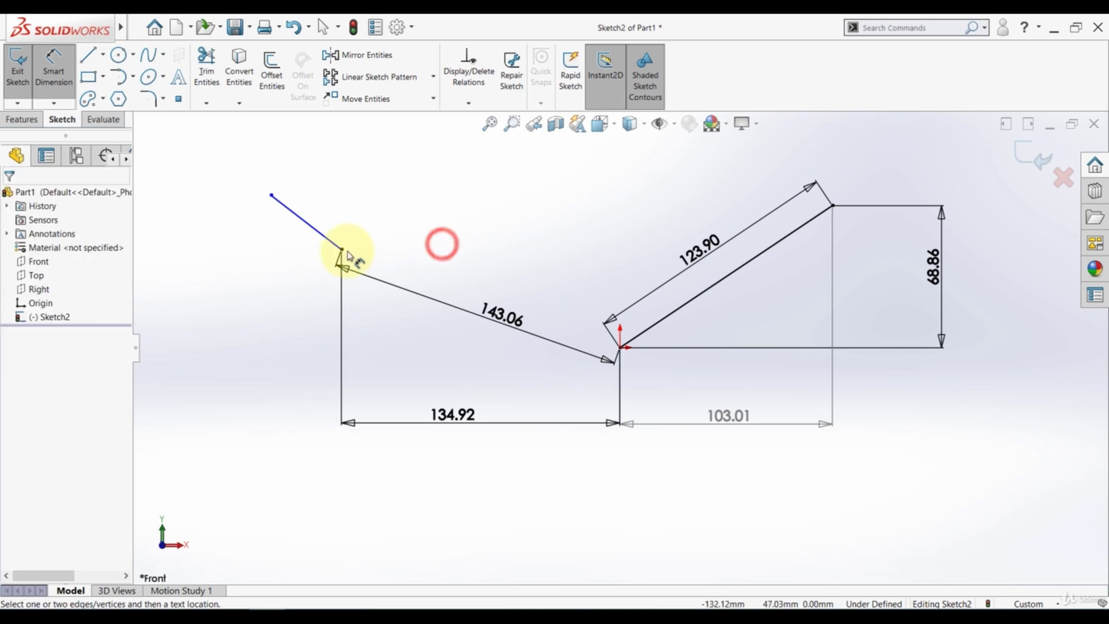
# - Add a vertical distance dimension between the short line's lower endpoint and the origin, making it driven
pyautogui.click(342, 250)
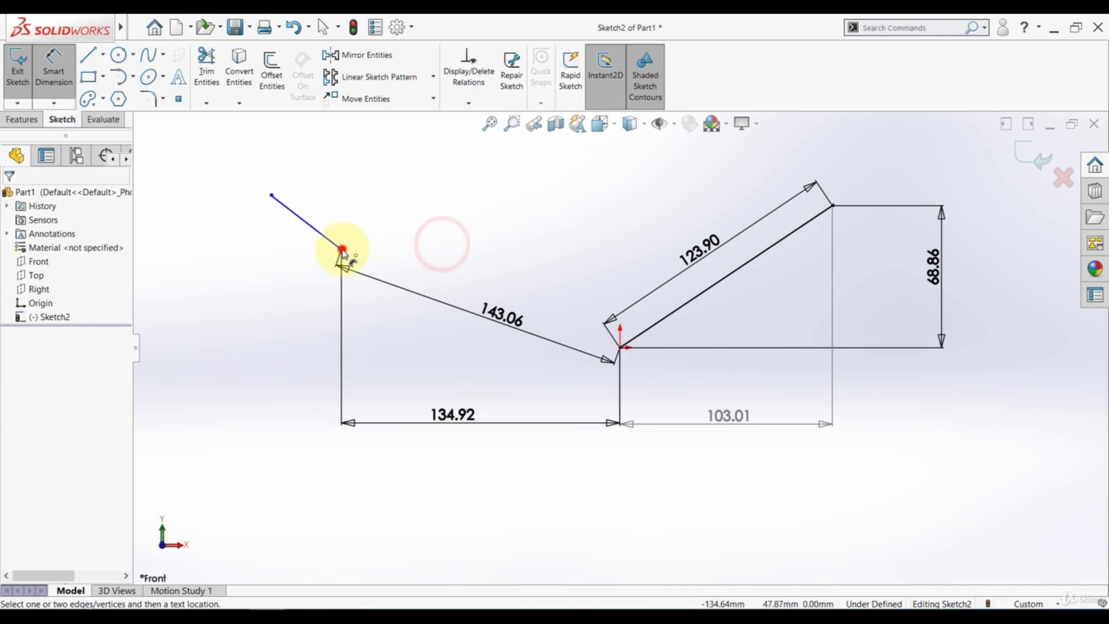
pyautogui.click(620, 349)
pyautogui.click(208, 293)
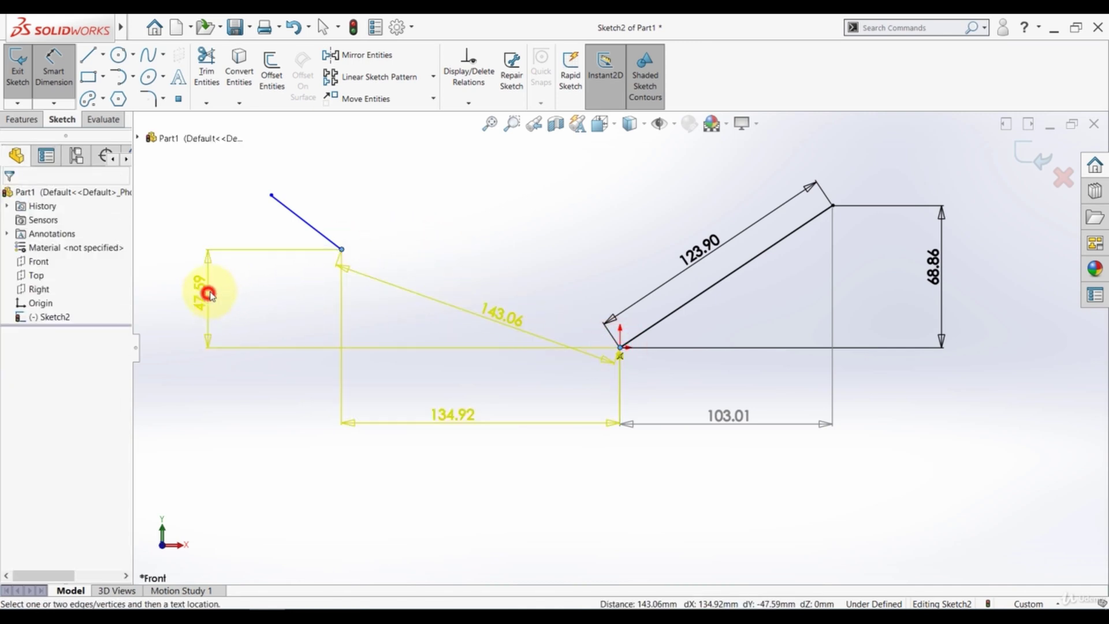
pyautogui.click(419, 217)
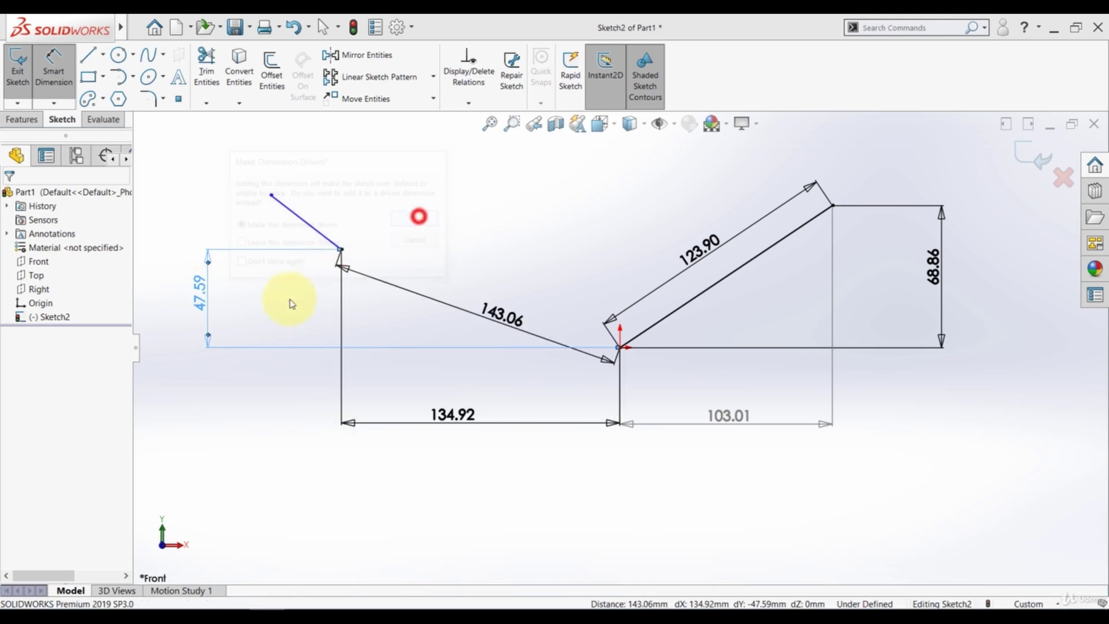
pyautogui.click(256, 400)
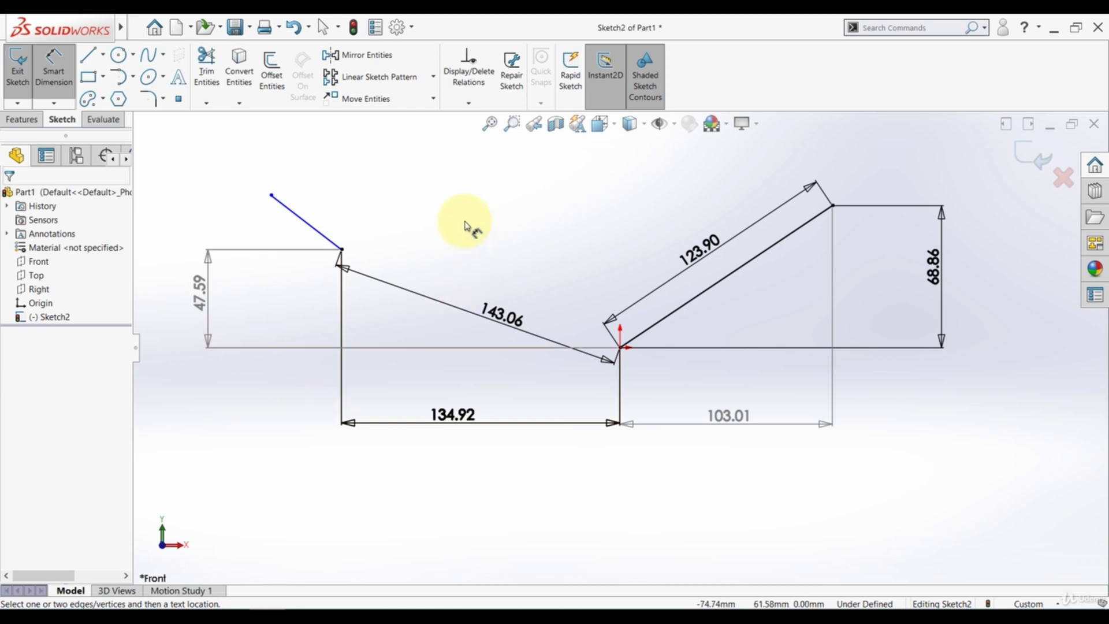
# - Dimension the angle between the short line and the long sloped line, placing it above them and accepting its value
pyautogui.click(300, 219)
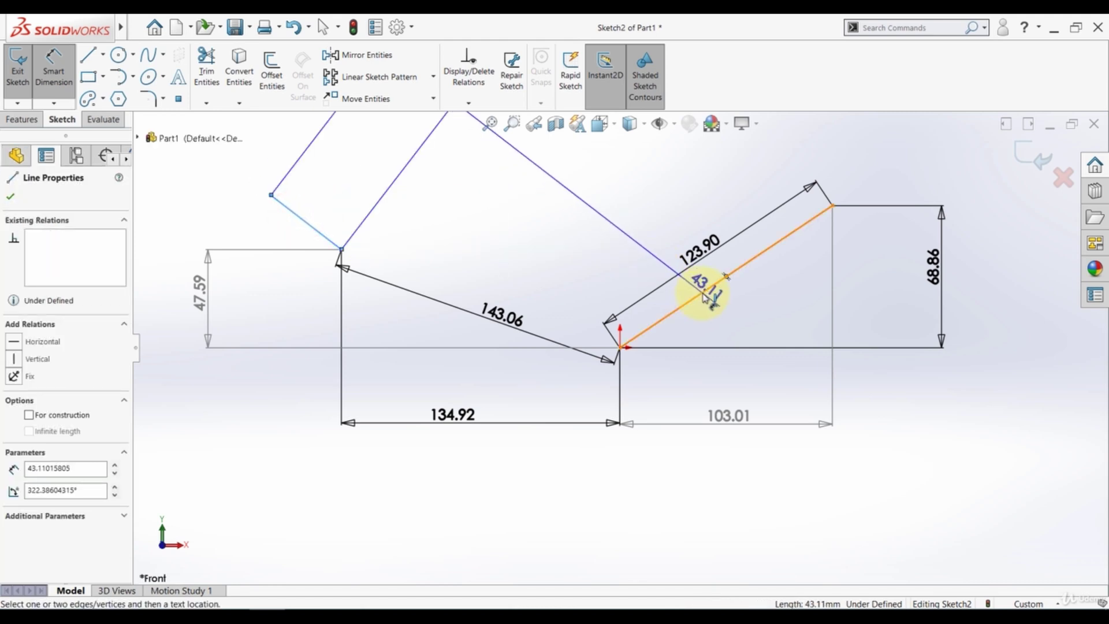
pyautogui.click(703, 295)
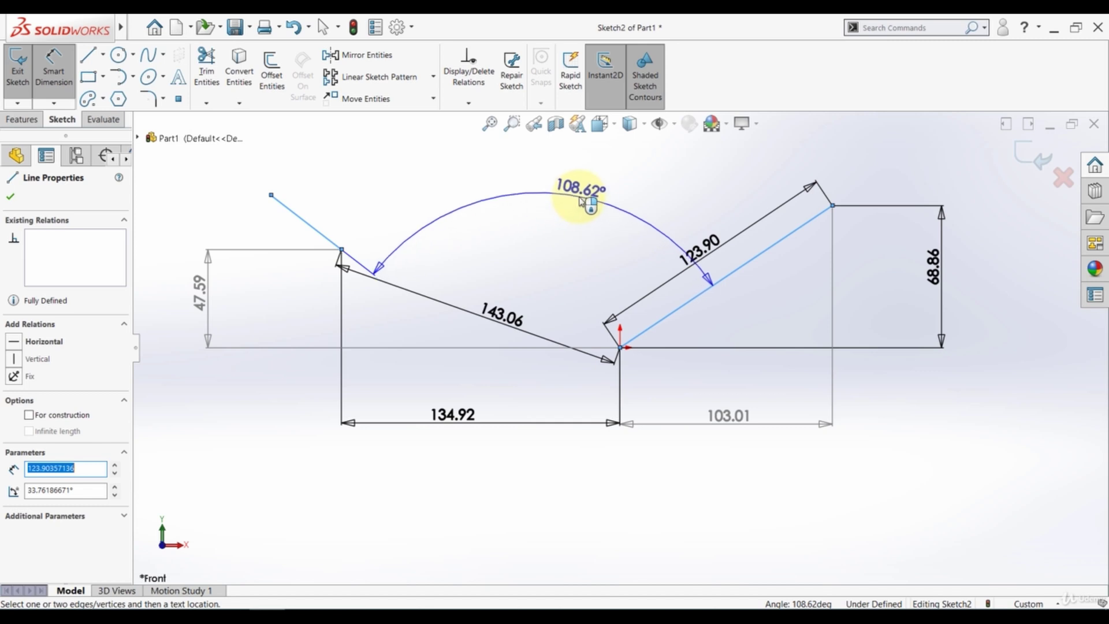
pyautogui.click(546, 174)
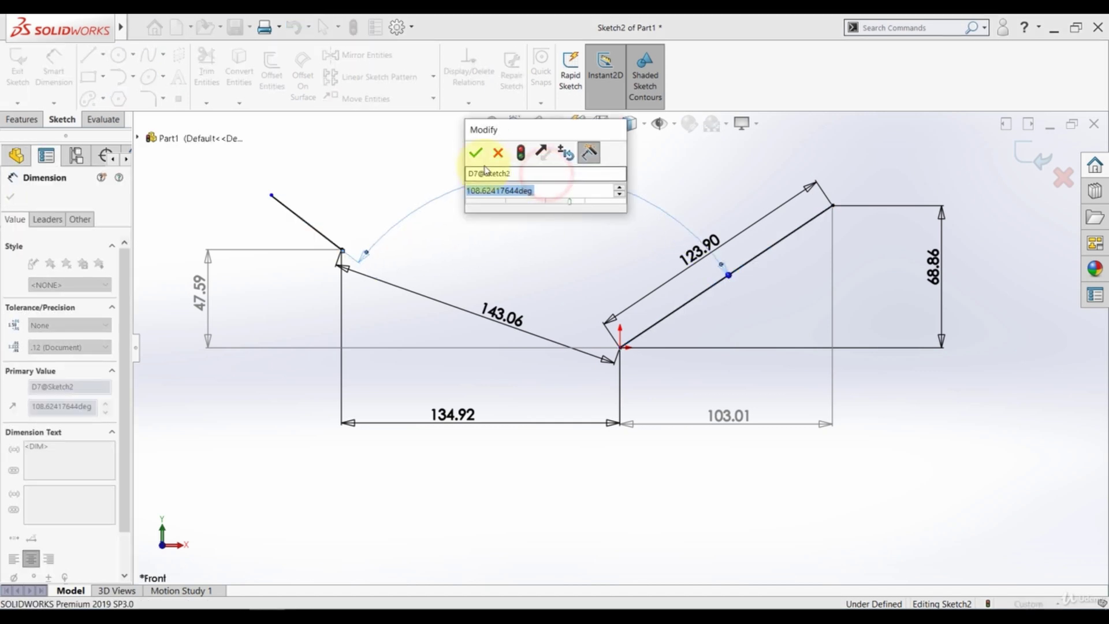
pyautogui.click(477, 153)
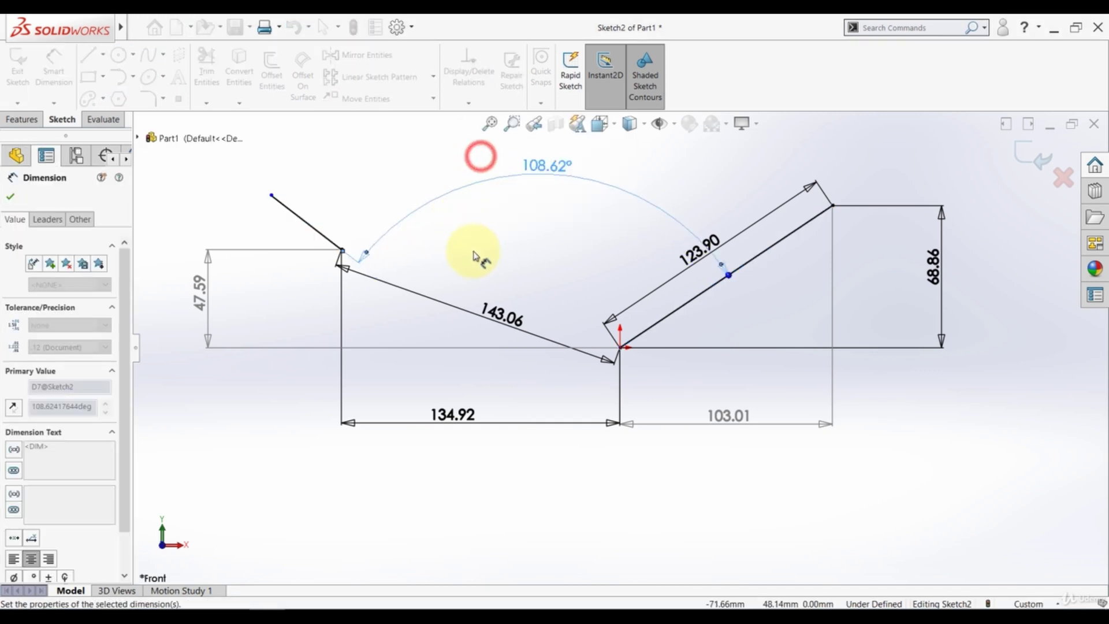
# - Try to add a perpendicular distance dimension between the short line's upper endpoint and the long sloped line
pyautogui.click(271, 196)
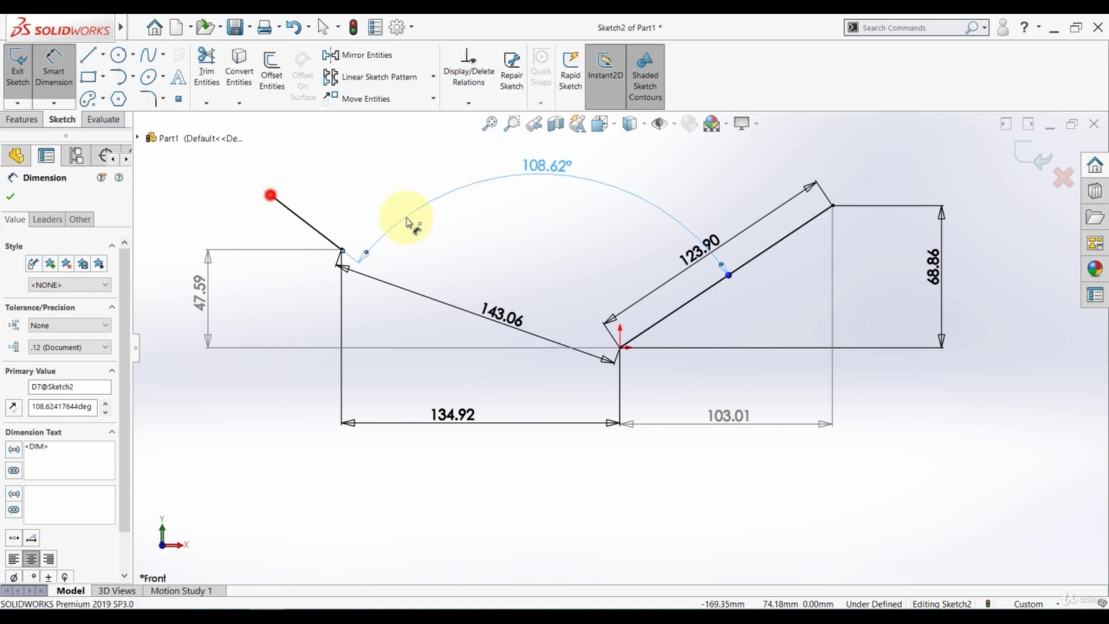
pyautogui.click(674, 309)
pyautogui.scroll(2, 509, 301)
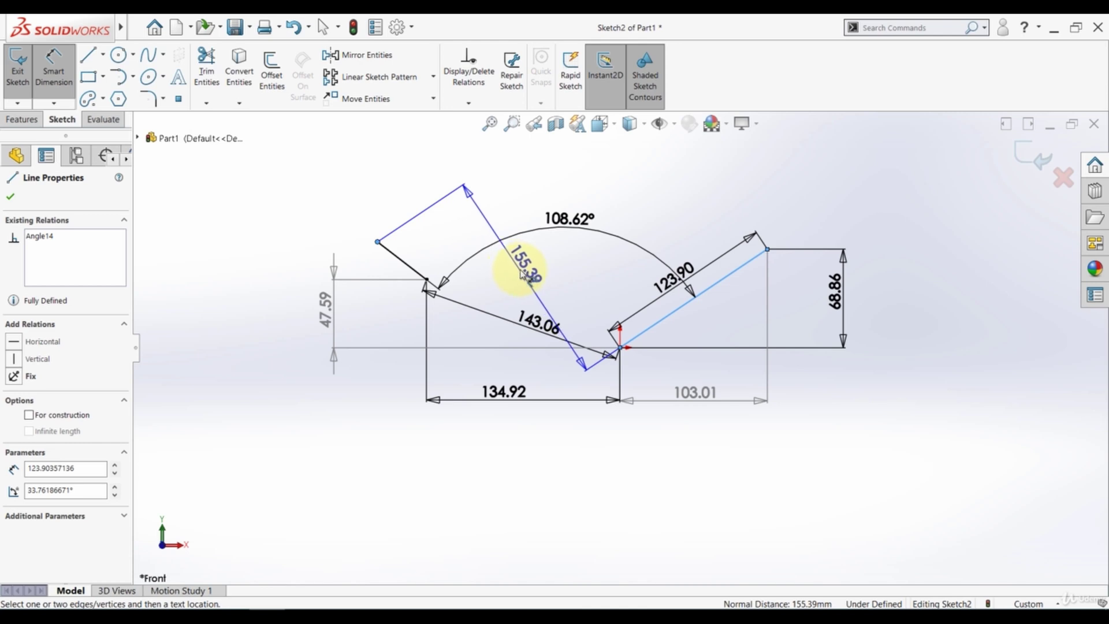
pyautogui.click(53, 63)
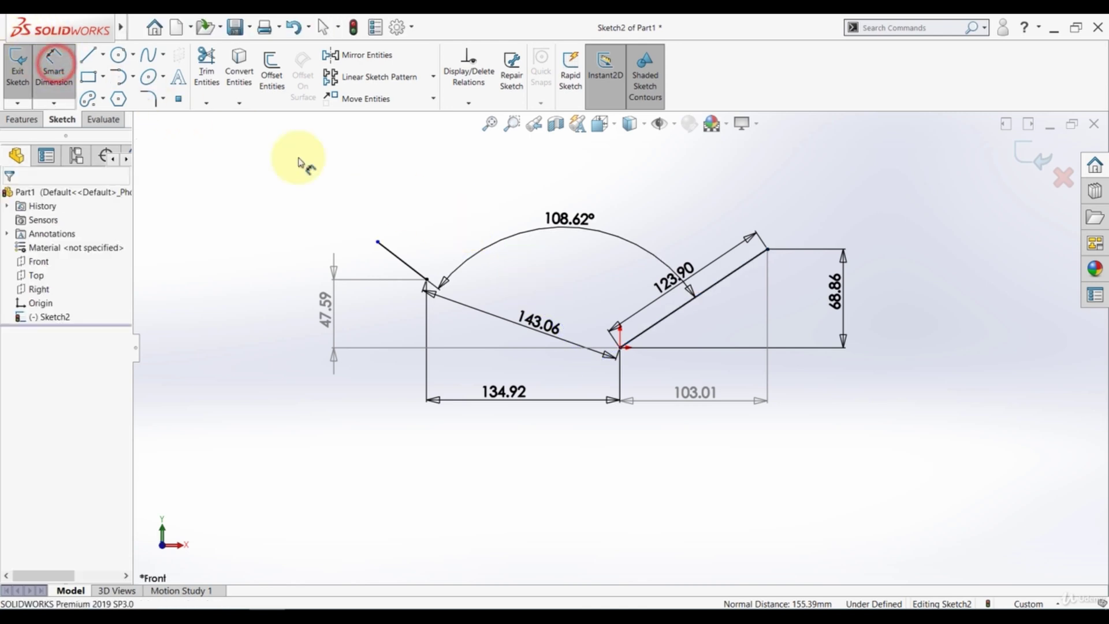
# - Delete both lines and all of their dimensions from the sketch
pyautogui.click(55, 67)
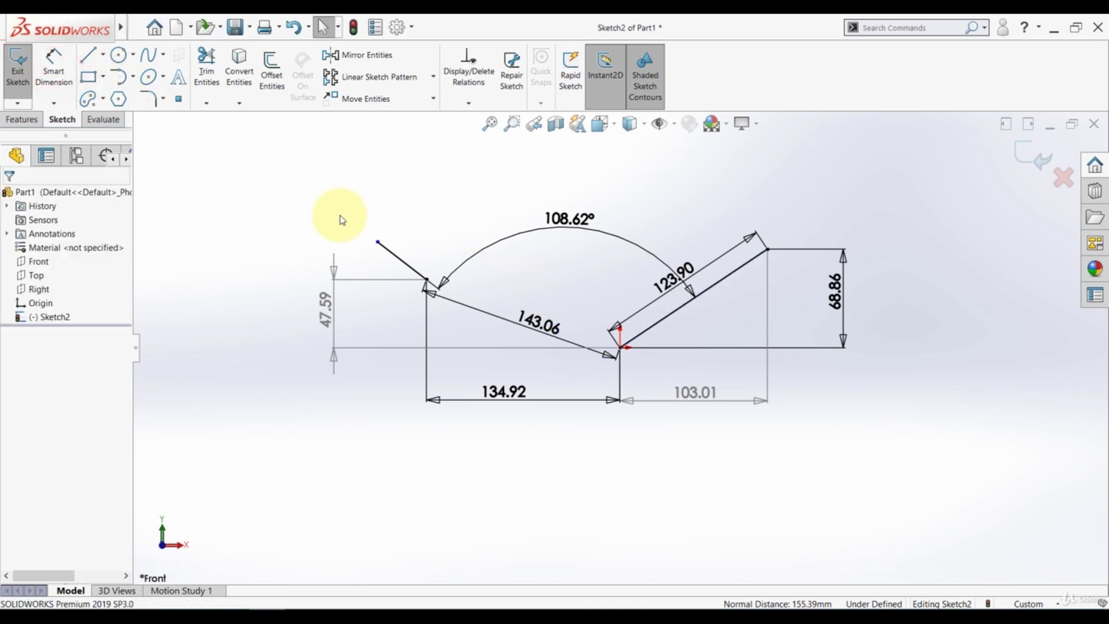
pyautogui.hotkey('ctrl', 'a')
pyautogui.press('Delete')
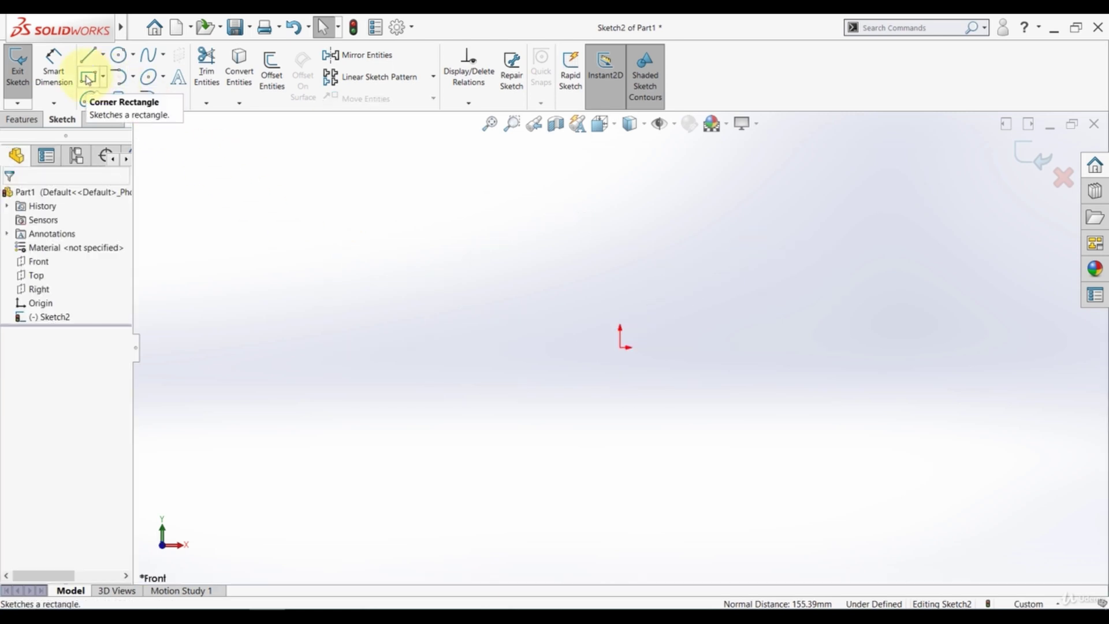
# - Sketch a circle with a radius of about 38 mm, centred above and to the left of the origin
pyautogui.click(118, 55)
pyautogui.click(565, 310)
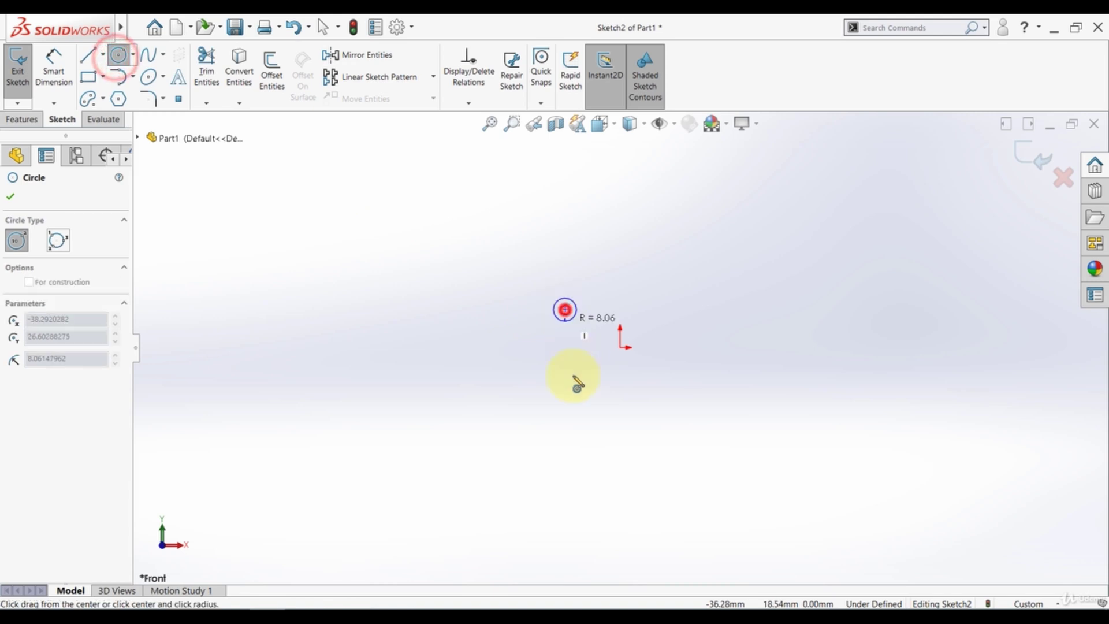
pyautogui.click(568, 364)
# - Dimension the circle's diameter, placing the dimension to its left and accepting the value
pyautogui.click(53, 72)
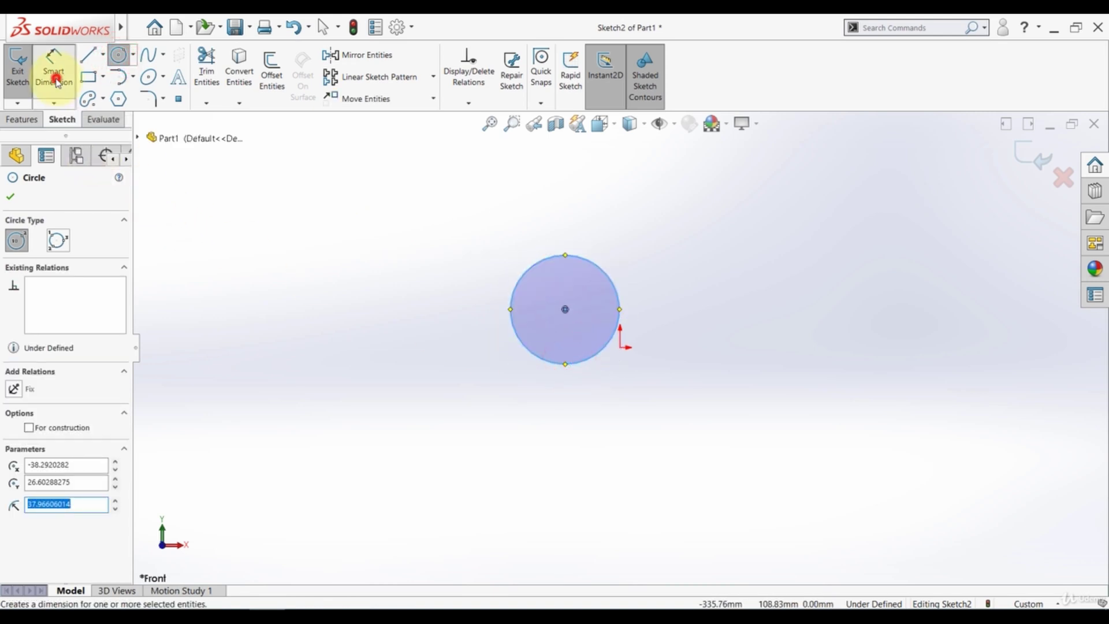
pyautogui.click(563, 256)
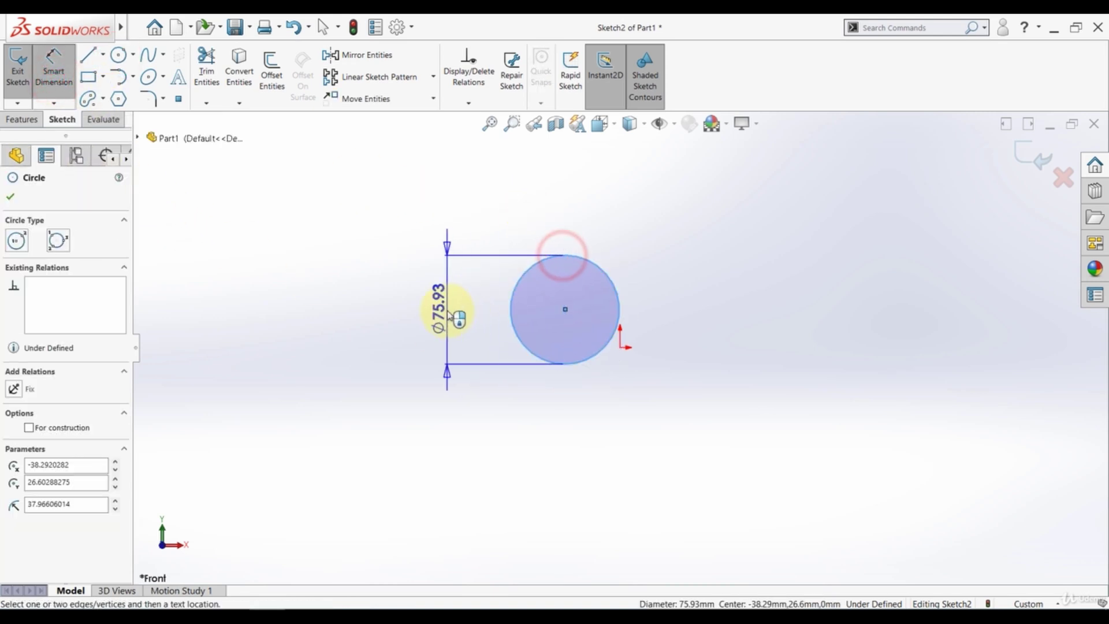
pyautogui.click(448, 313)
pyautogui.click(379, 287)
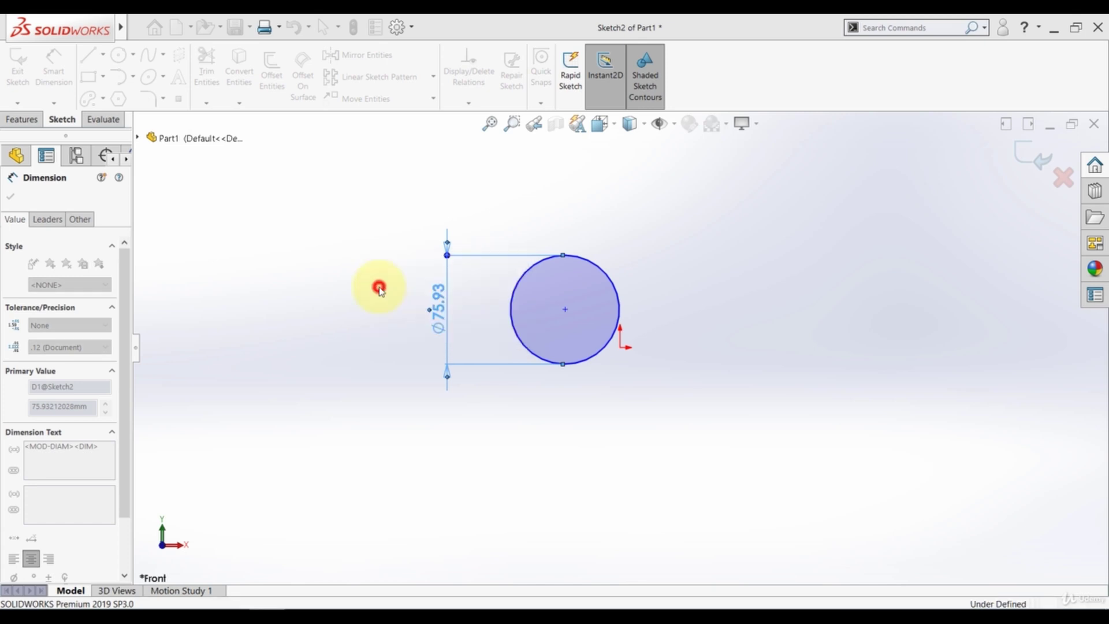
pyautogui.click(331, 304)
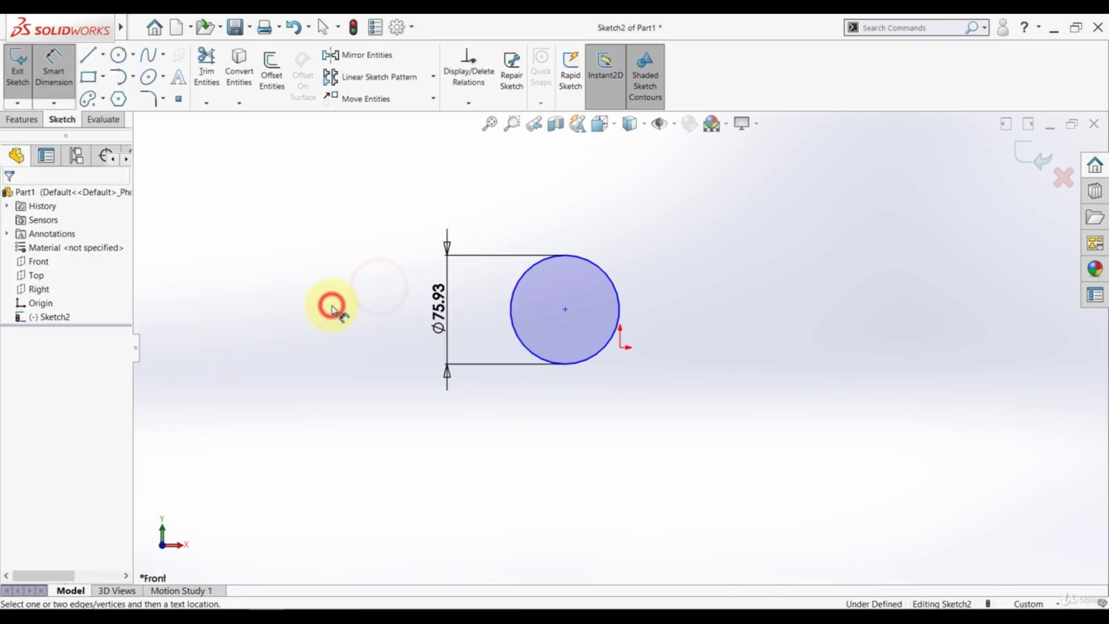
# - Sketch a 3-point arc with a radius of about 59 mm, above and to the left of the circle
pyautogui.click(134, 81)
pyautogui.click(132, 122)
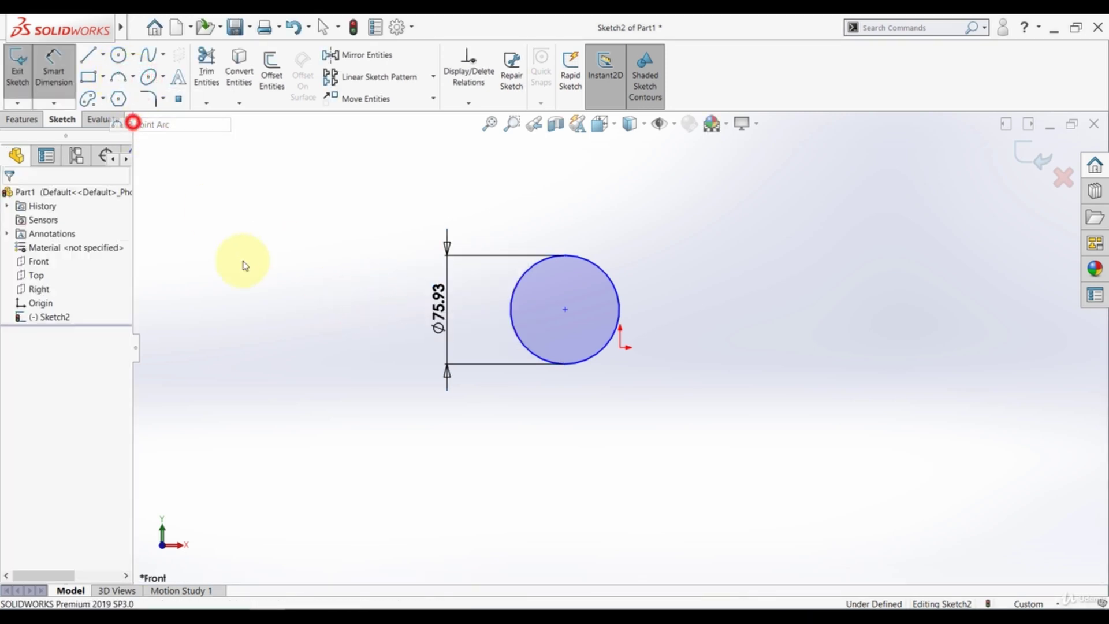
pyautogui.click(245, 262)
pyautogui.click(369, 193)
pyautogui.click(292, 191)
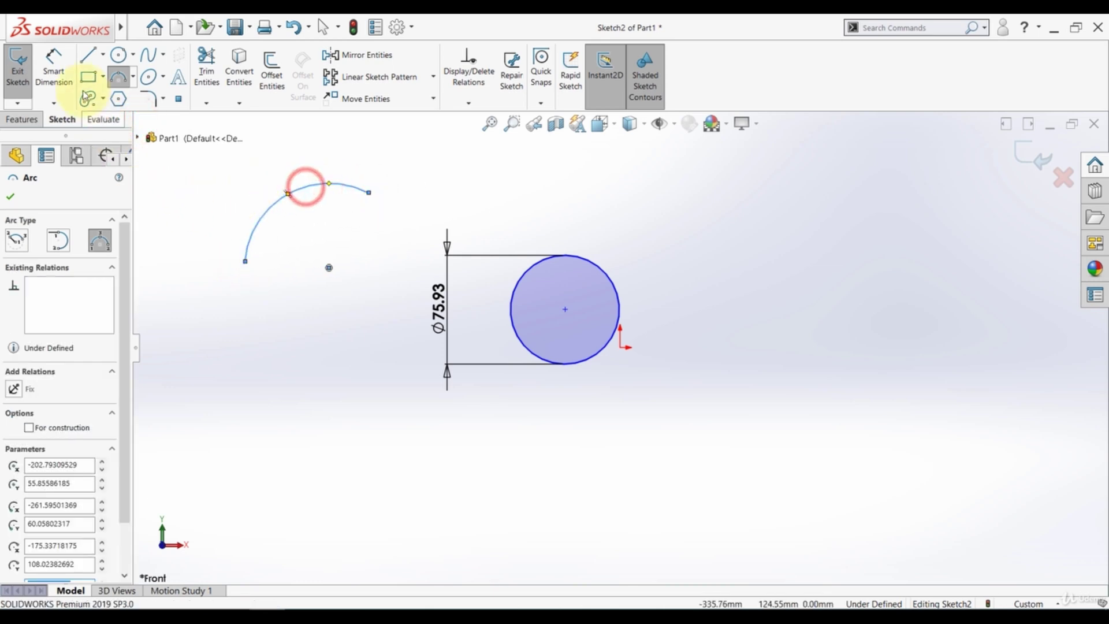
# - Dimension the arc's radius, placing the dimension outside the arc at its upper left and accepting the value
pyautogui.click(53, 64)
pyautogui.click(316, 185)
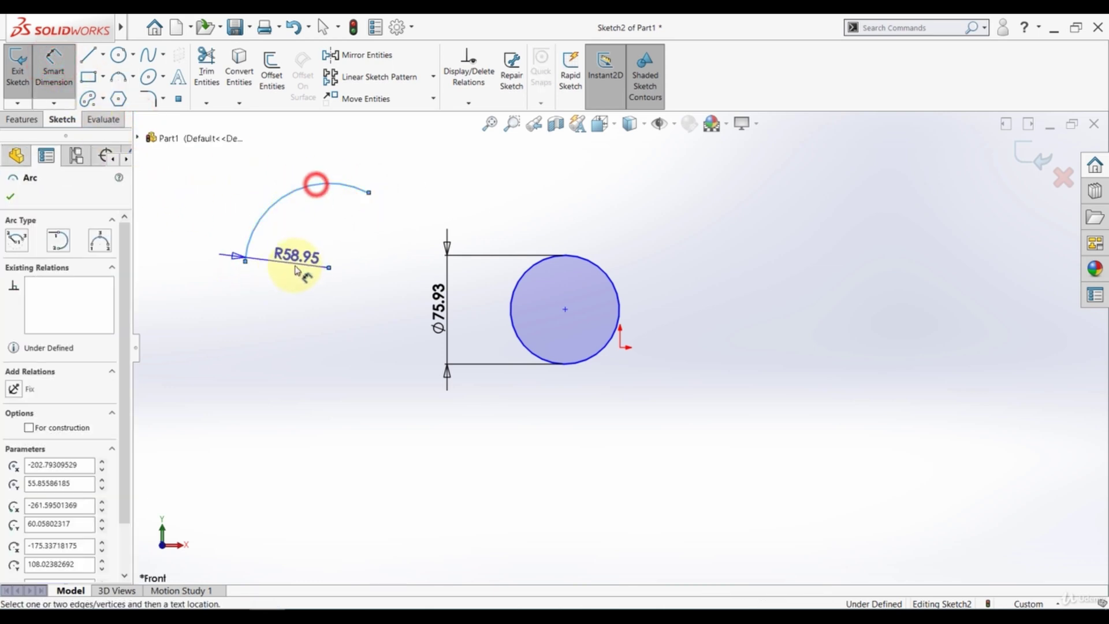
pyautogui.click(210, 195)
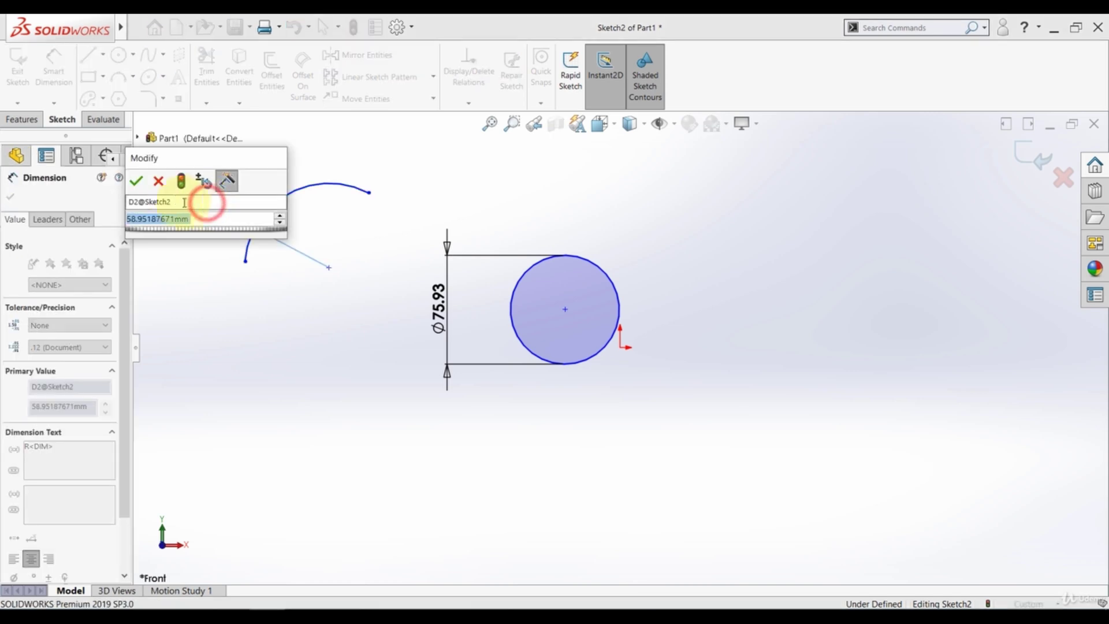
pyautogui.click(135, 183)
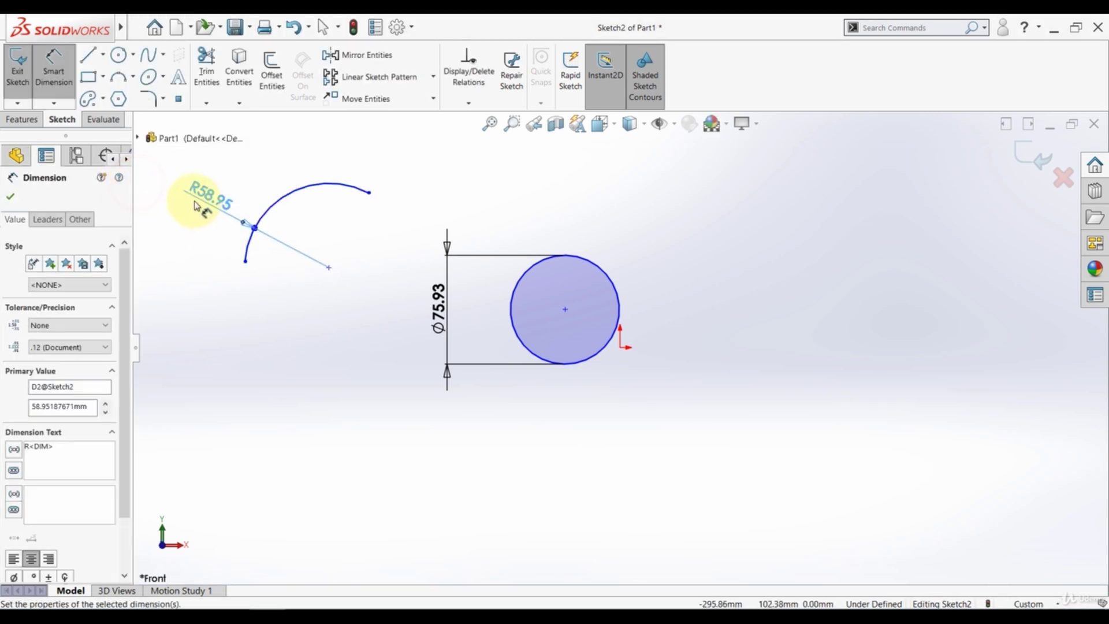
pyautogui.click(315, 417)
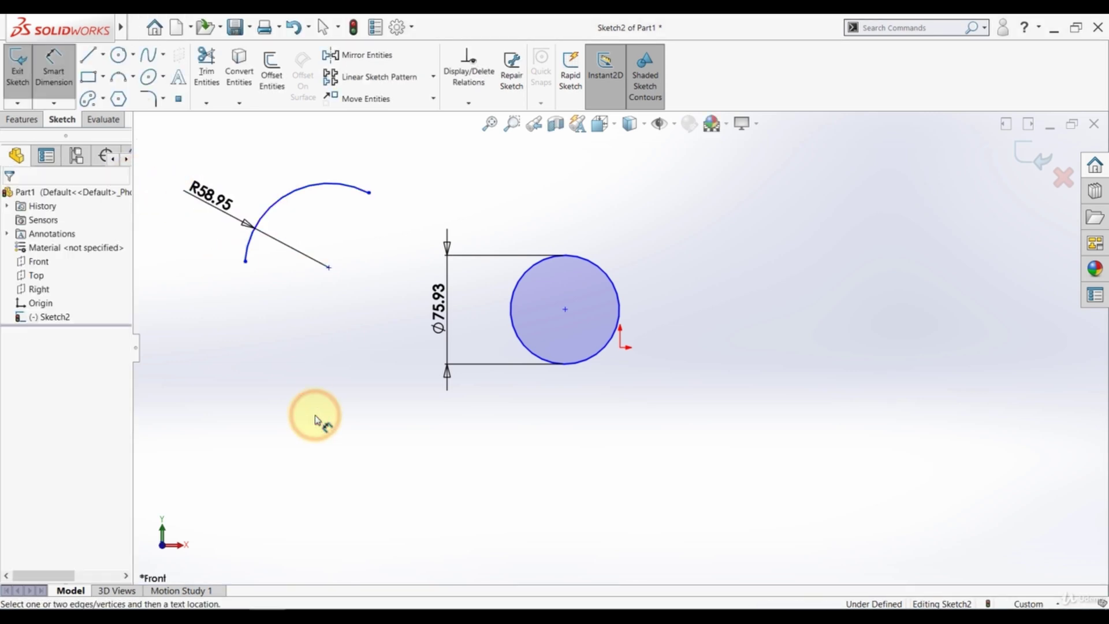
# - Sketch a horizontal ellipse to the right of the origin, with radii of about 66.5 mm and 22.2 mm
pyautogui.click(163, 77)
pyautogui.click(157, 98)
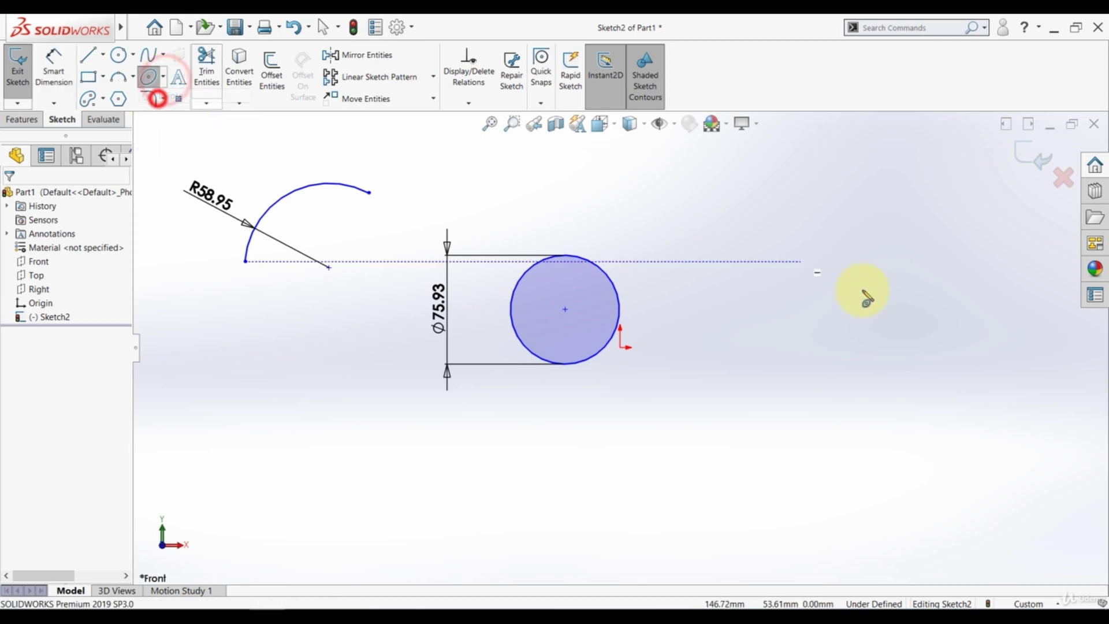
pyautogui.click(857, 316)
pyautogui.click(950, 315)
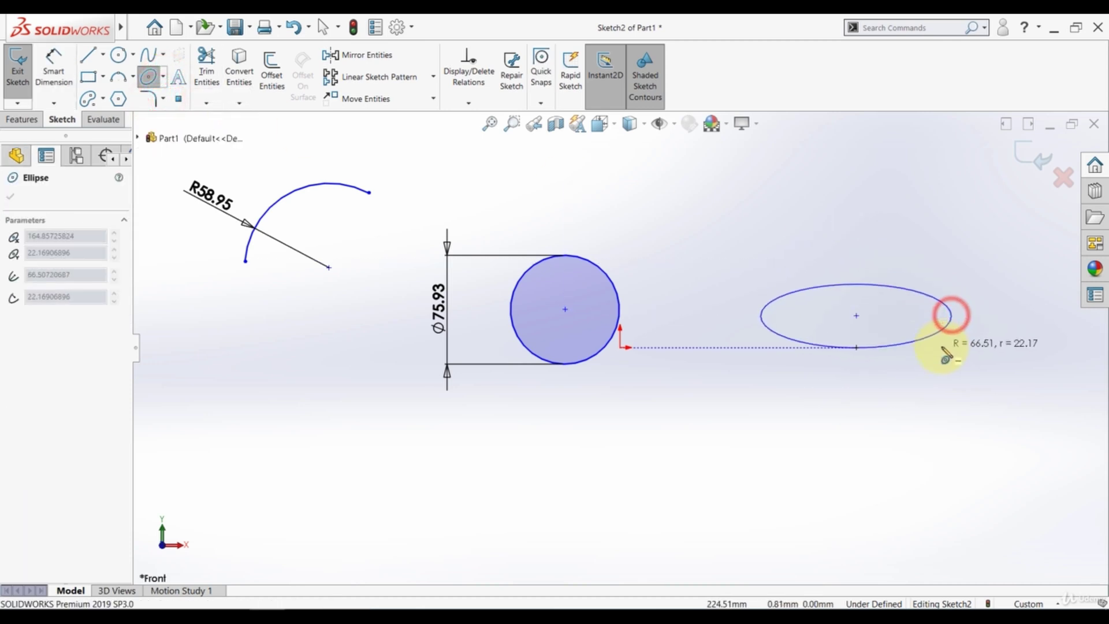
pyautogui.click(942, 347)
# - Add a horizontal dimension from the ellipse's centre to its right end point, placed below the ellipse
pyautogui.click(53, 63)
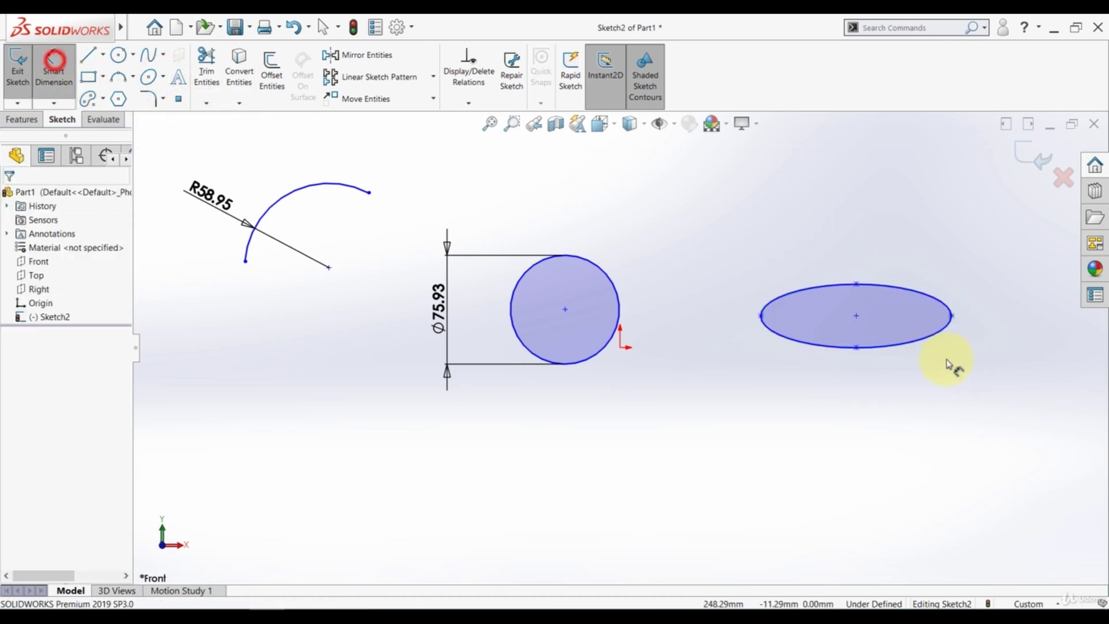
pyautogui.click(857, 316)
pyautogui.click(950, 316)
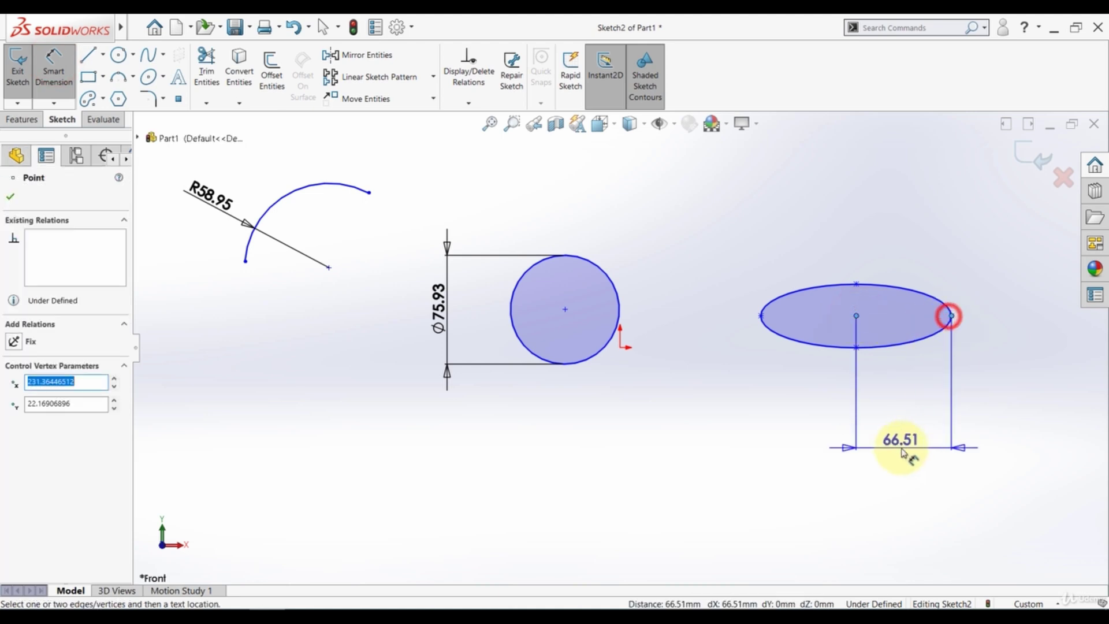
pyautogui.click(901, 448)
pyautogui.click(833, 425)
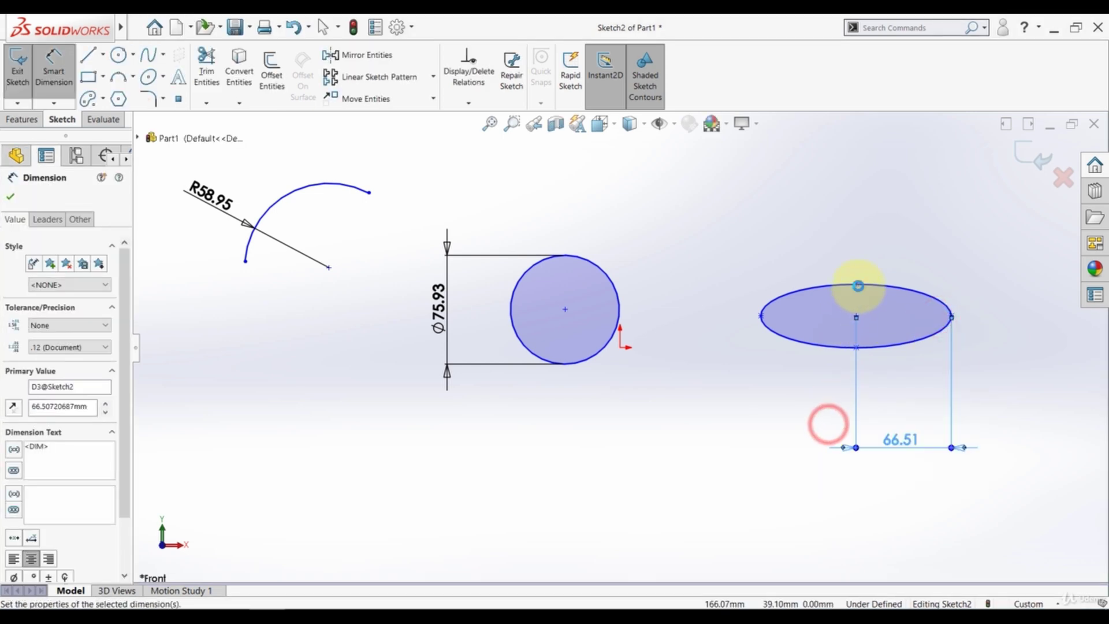
# - Add a vertical dimension from the ellipse's top point to its centre, placed left of the ellipse
pyautogui.click(857, 285)
pyautogui.click(857, 316)
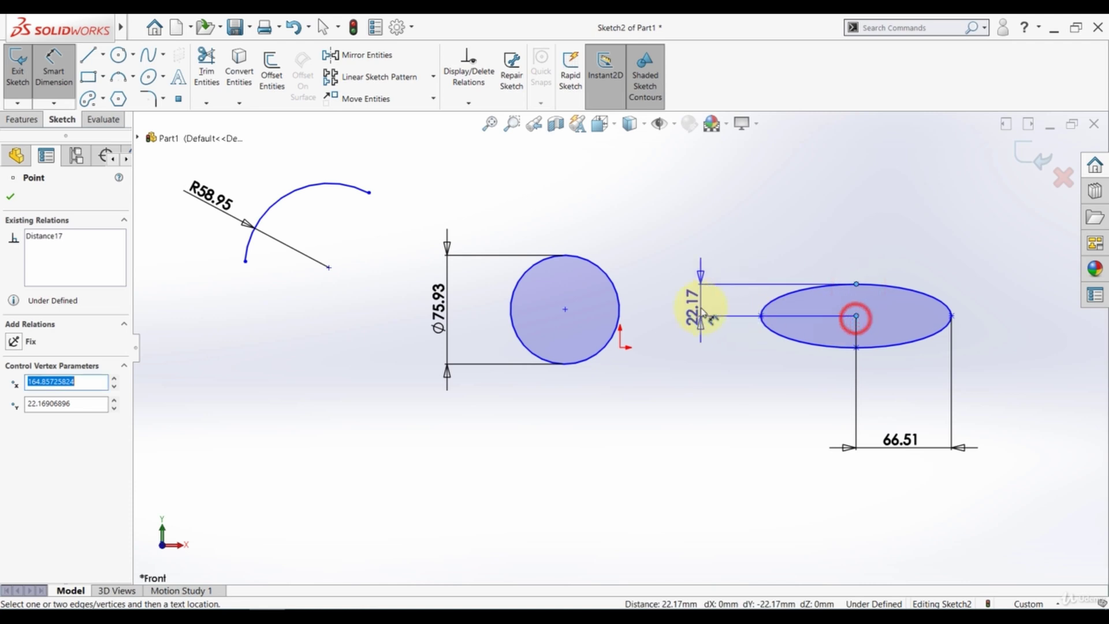
pyautogui.click(699, 307)
pyautogui.click(630, 286)
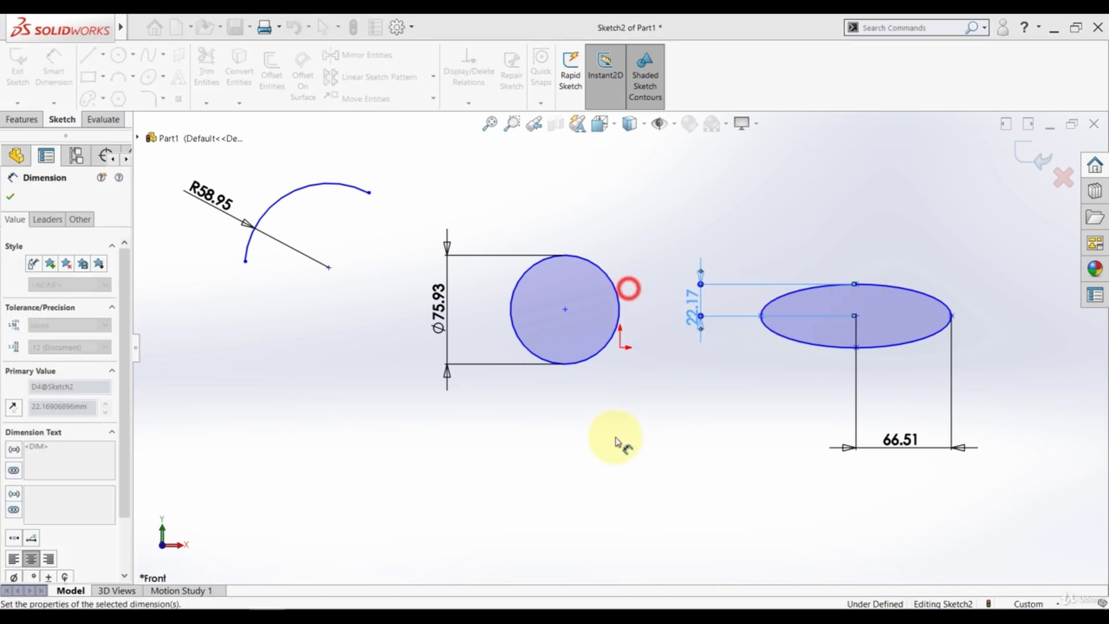
pyautogui.click(598, 502)
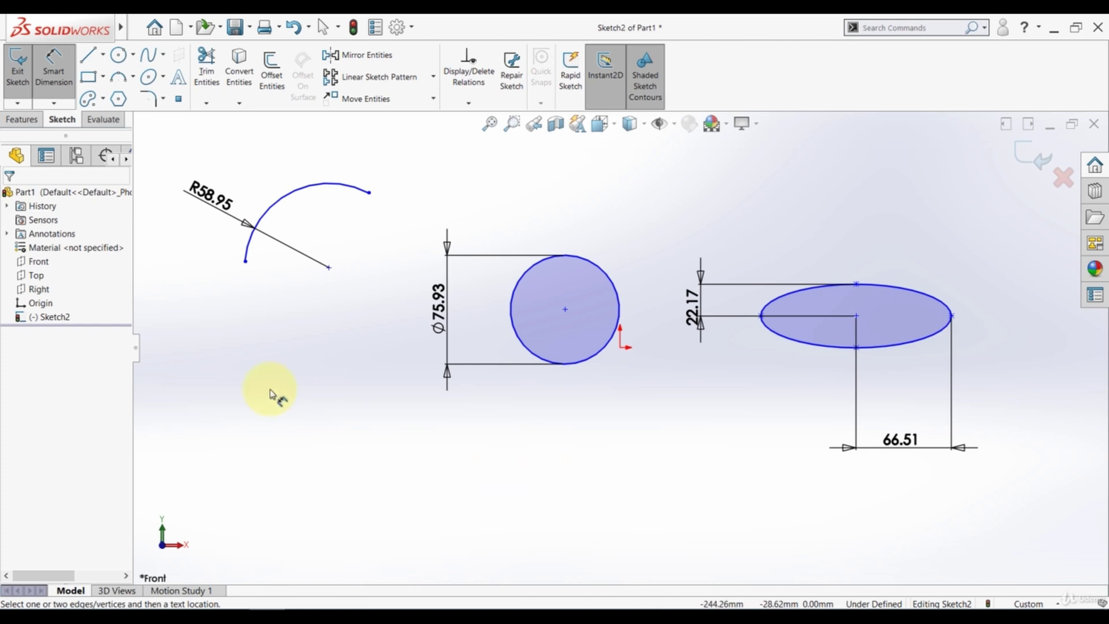
# - Set the circle's diameter to 50 mm
pyautogui.doubleClick(440, 307)
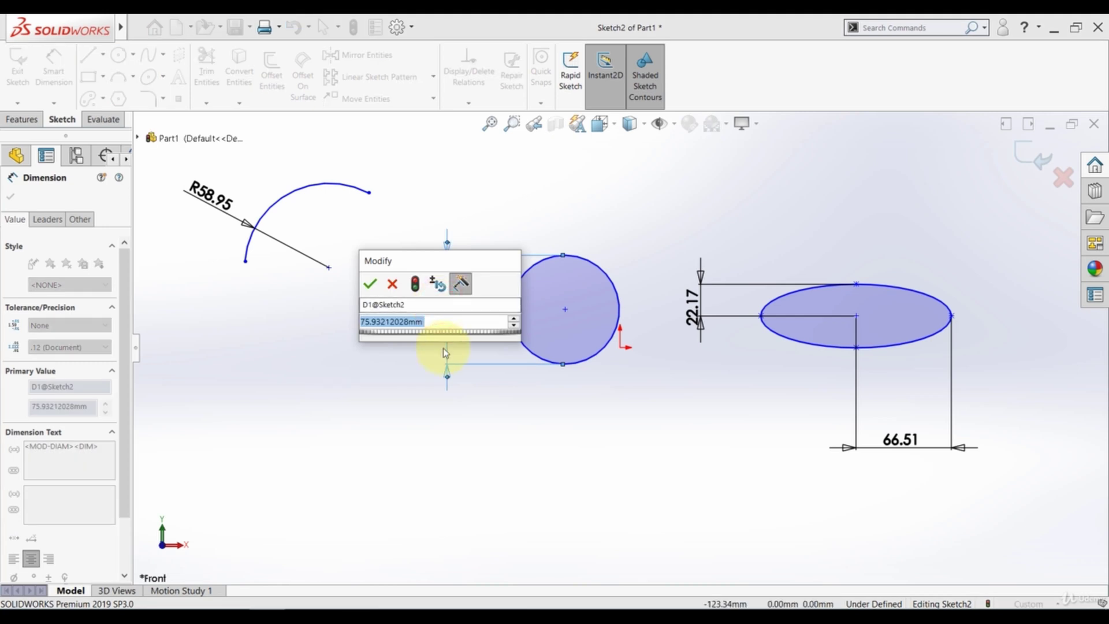
pyautogui.write('50')
pyautogui.press('Return')
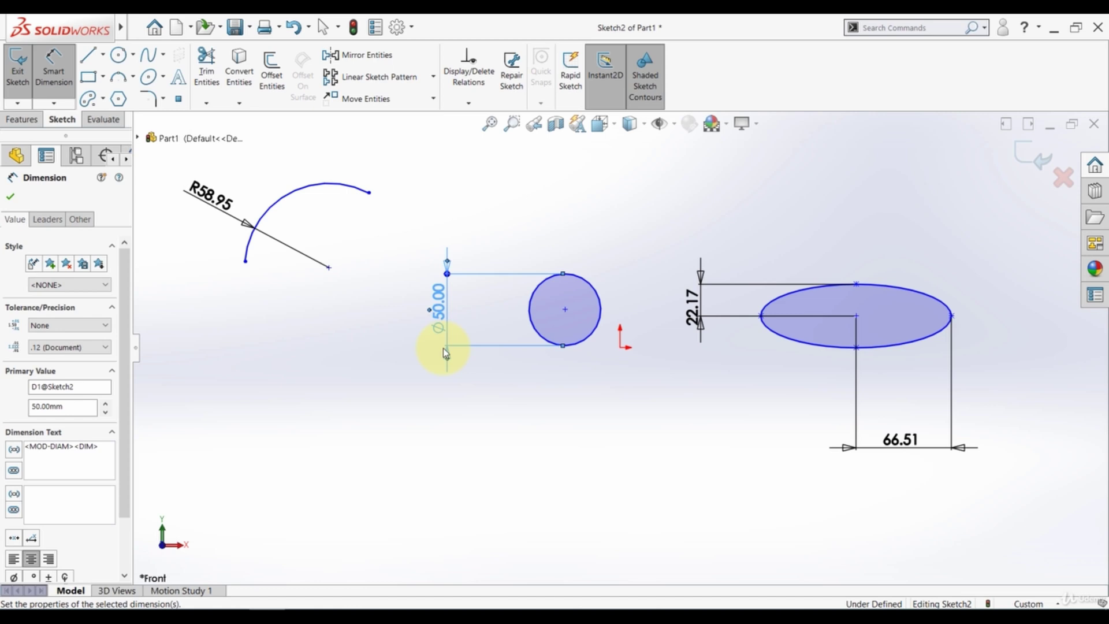
pyautogui.click(389, 364)
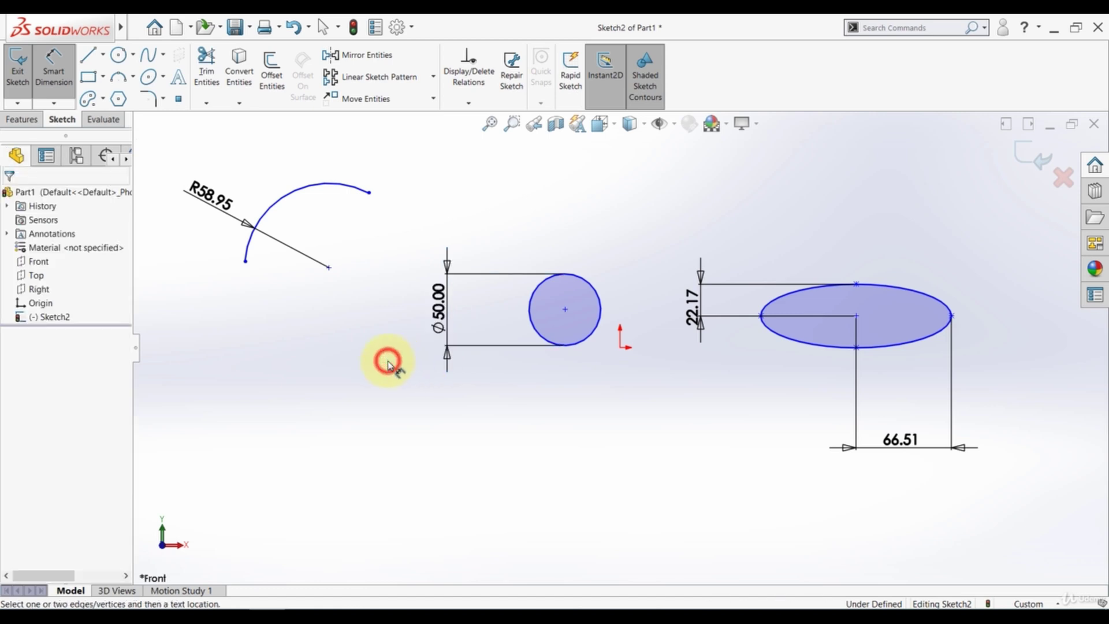
# - Set the arc's radius to 70 mm
pyautogui.doubleClick(217, 197)
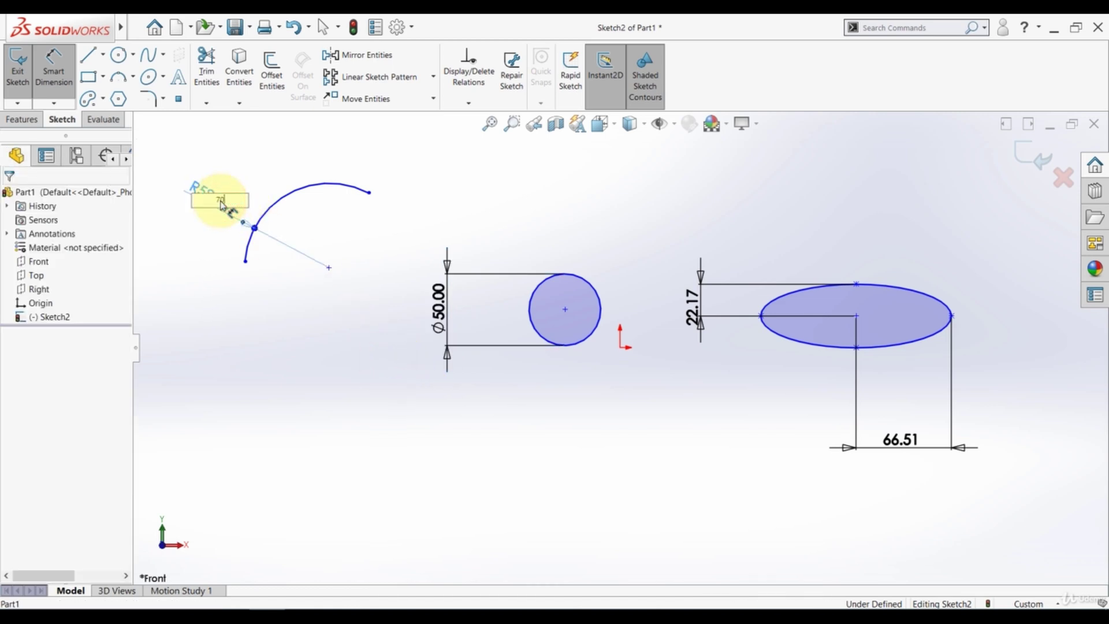
pyautogui.write('70')
pyautogui.press('Return')
pyautogui.click(280, 346)
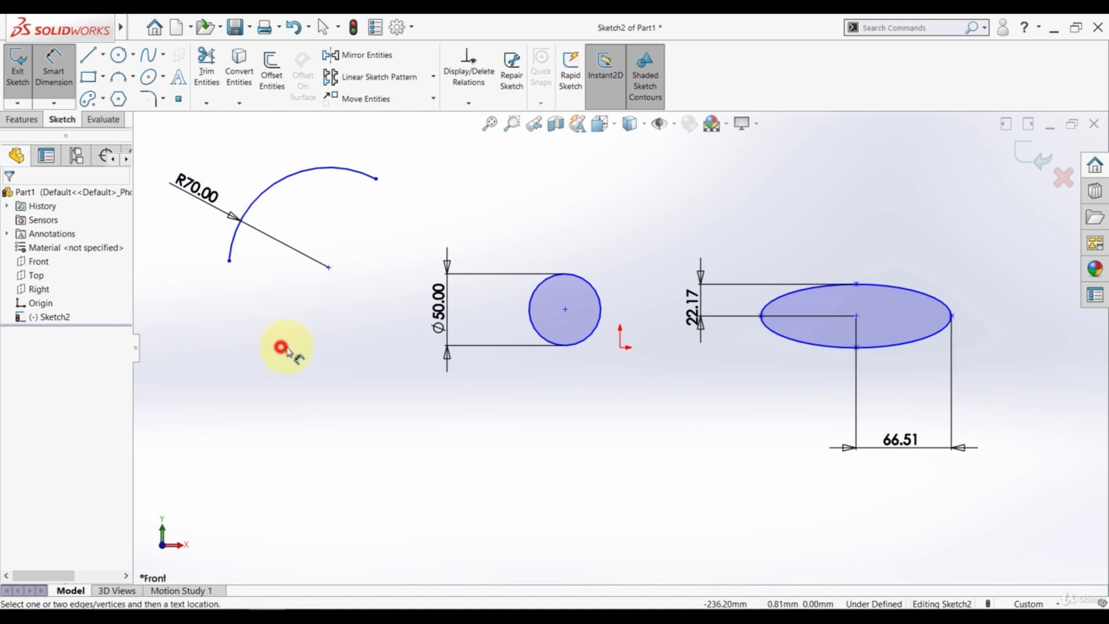
# - Delete the arc, circle and ellipse together with their dimensions, leaving the sketch empty
pyautogui.click(488, 126)
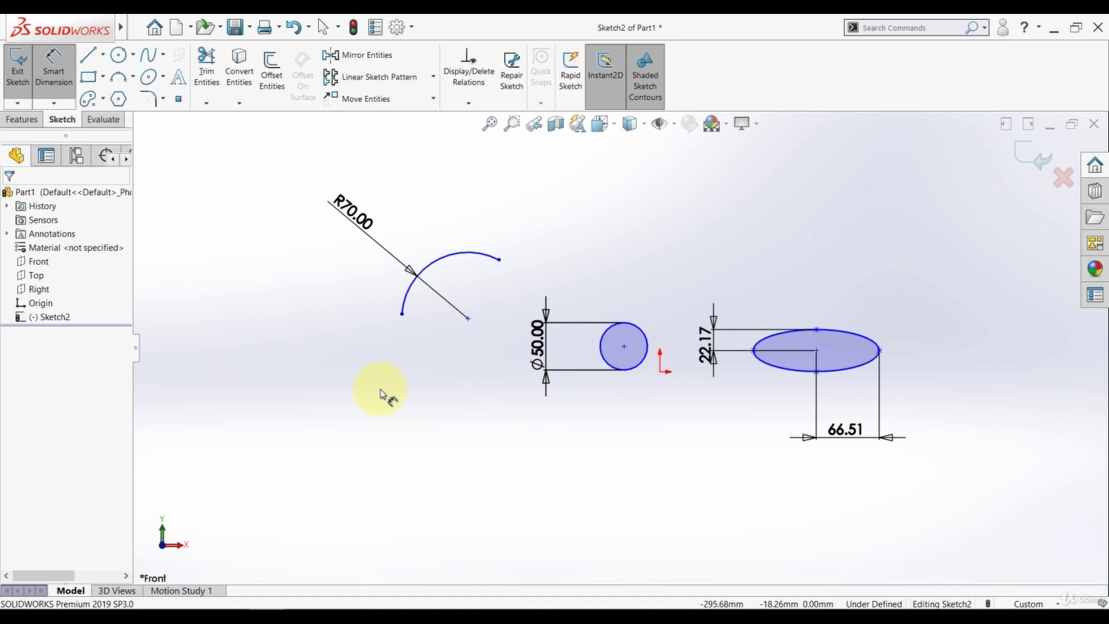
pyautogui.click(54, 60)
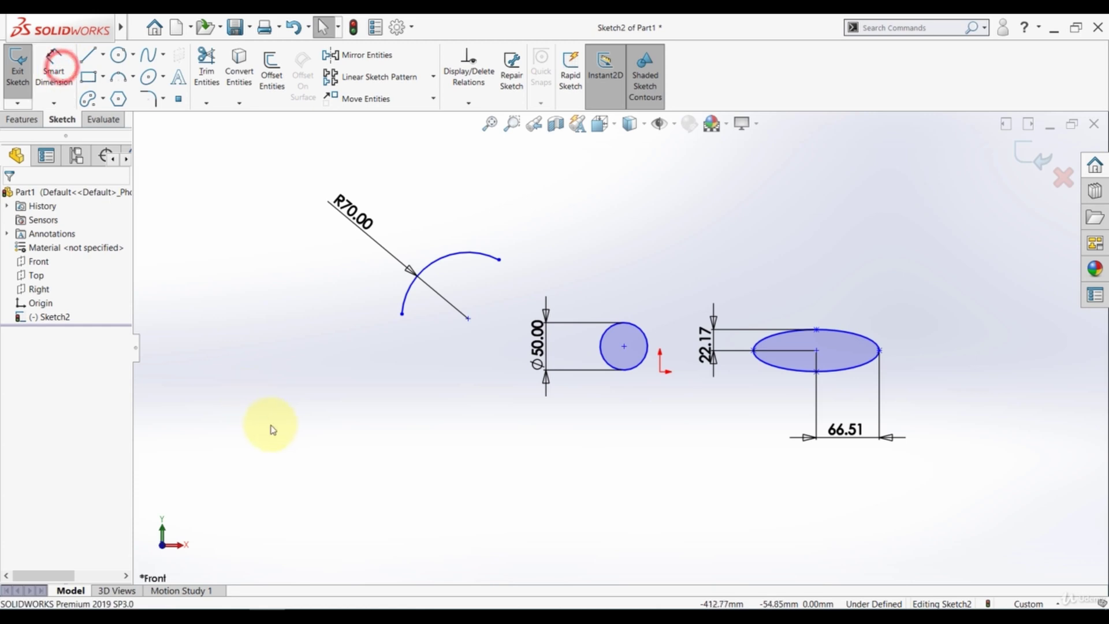
pyautogui.hotkey('ctrl', 'a')
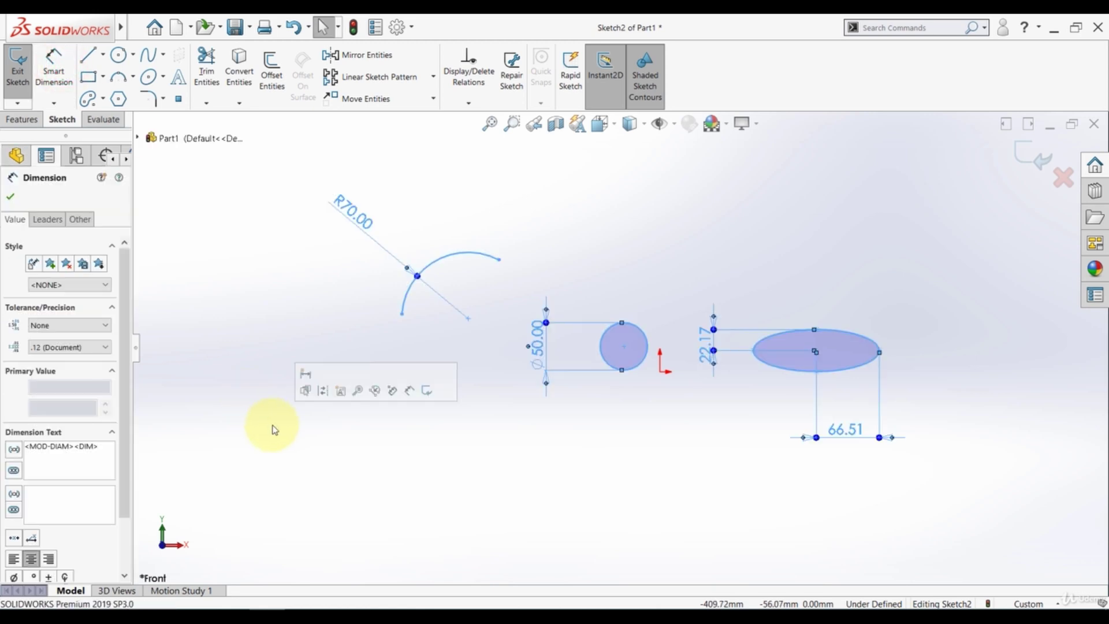
pyautogui.press('Delete')
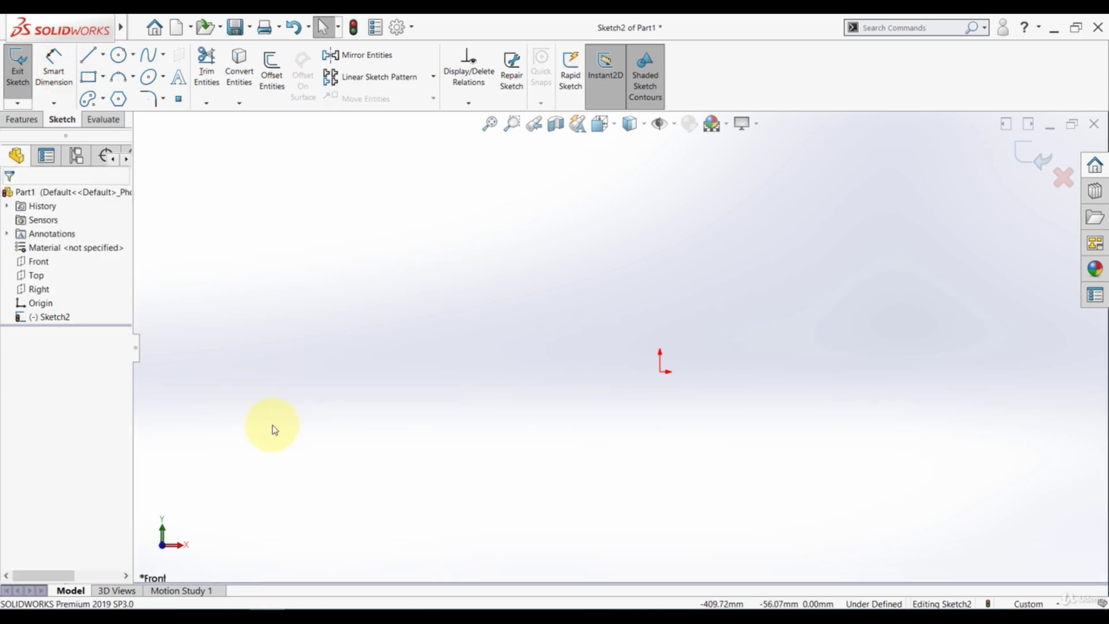
# - Draw a corner rectangle starting at the origin and extending up and to the right
pyautogui.click(91, 79)
pyautogui.click(659, 372)
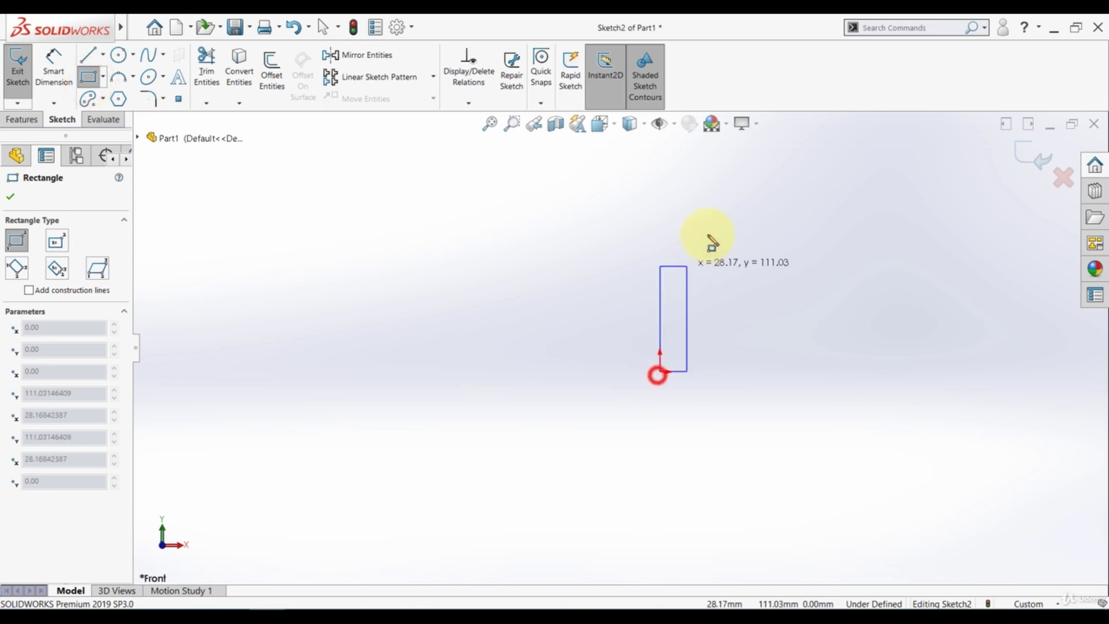
pyautogui.click(808, 199)
# - Dimension the rectangle's top edge and set its width to 100 mm
pyautogui.click(57, 58)
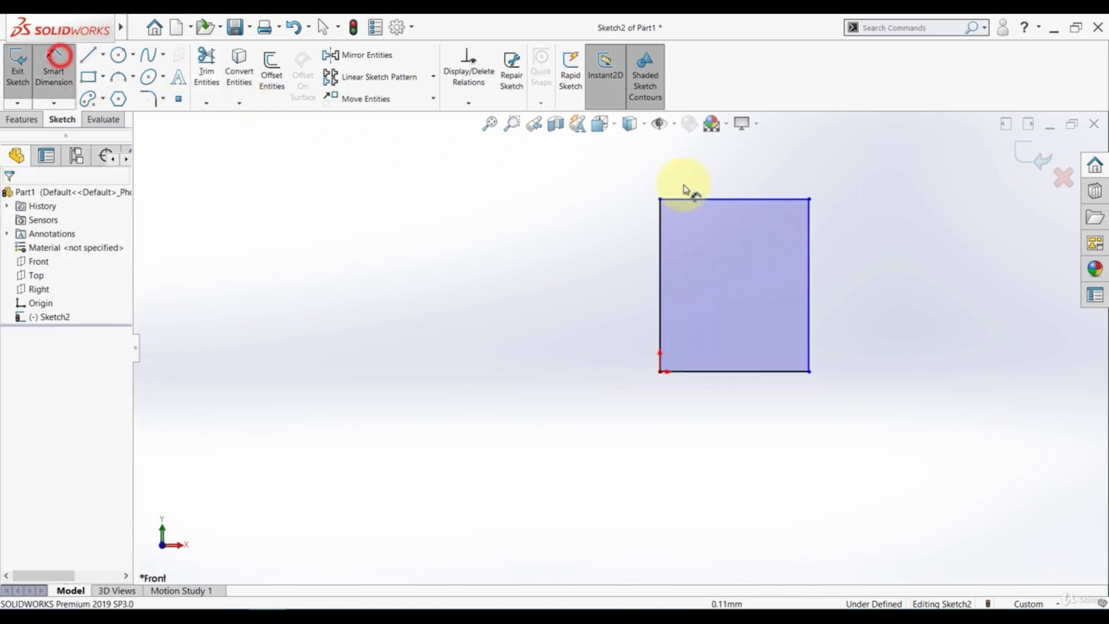
pyautogui.click(716, 199)
pyautogui.click(726, 190)
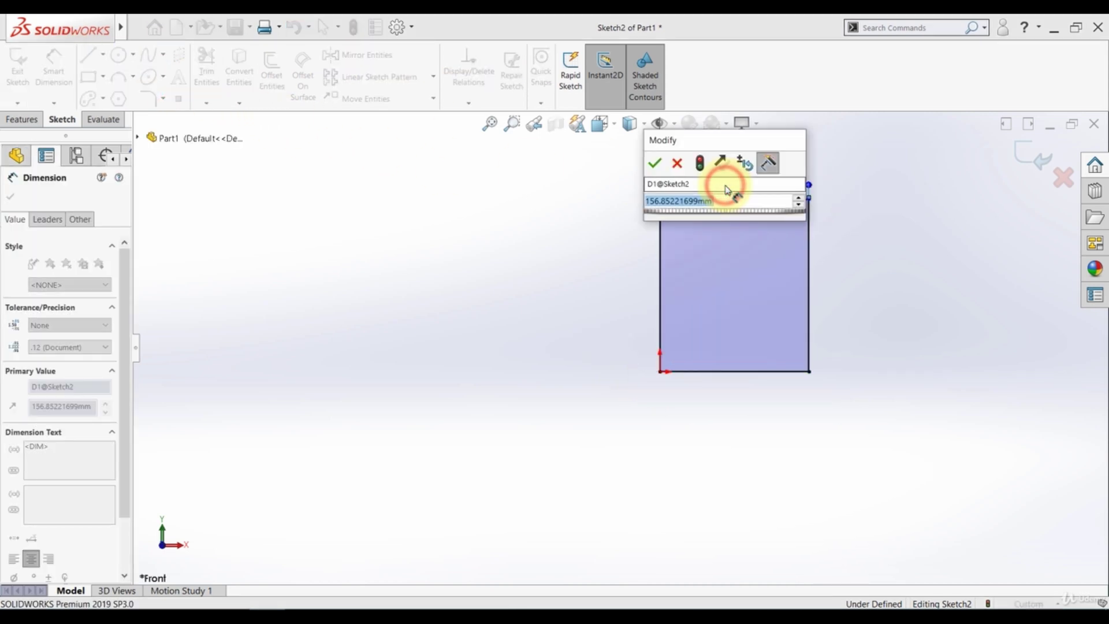
pyautogui.write('100')
pyautogui.press('Return')
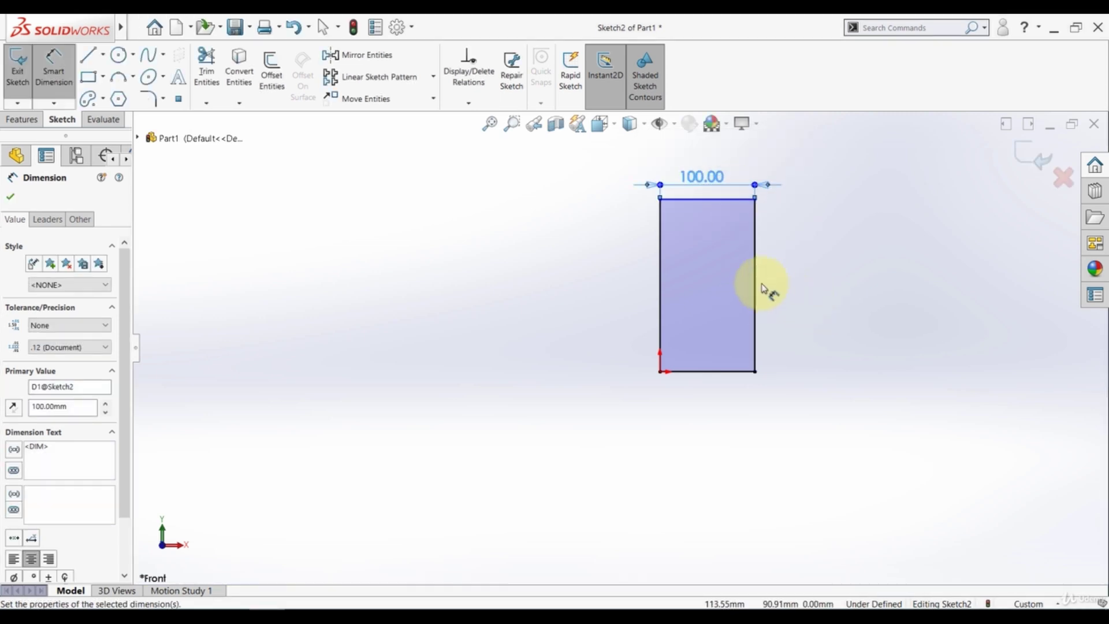
# - Dimension the rectangle's right edge and set its height to 50 mm
pyautogui.click(756, 281)
pyautogui.click(795, 291)
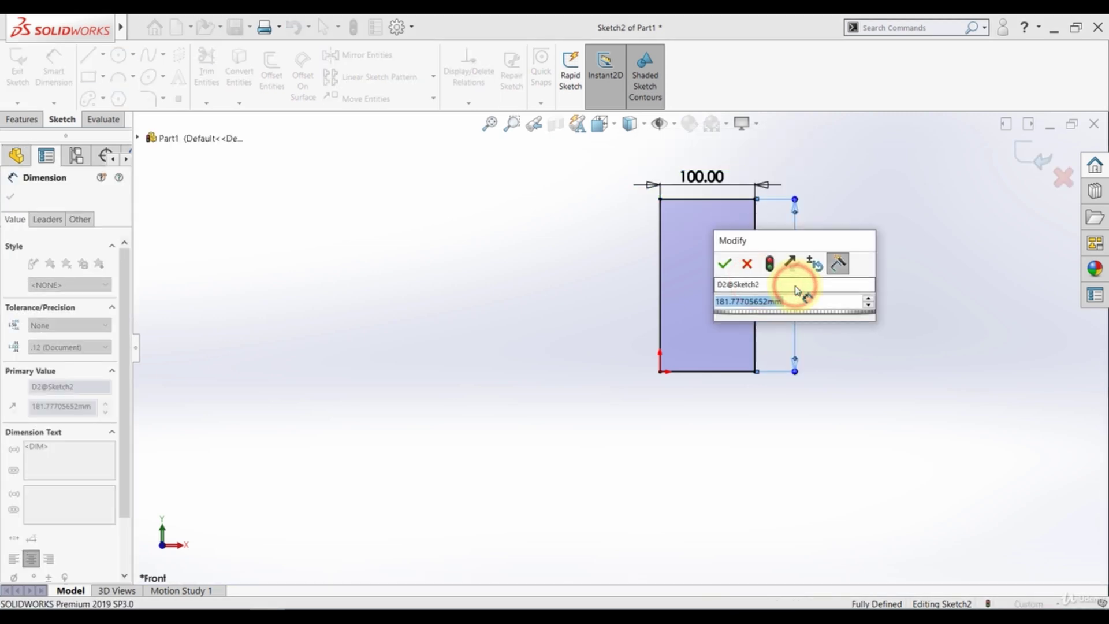
pyautogui.write('50')
pyautogui.press('Return')
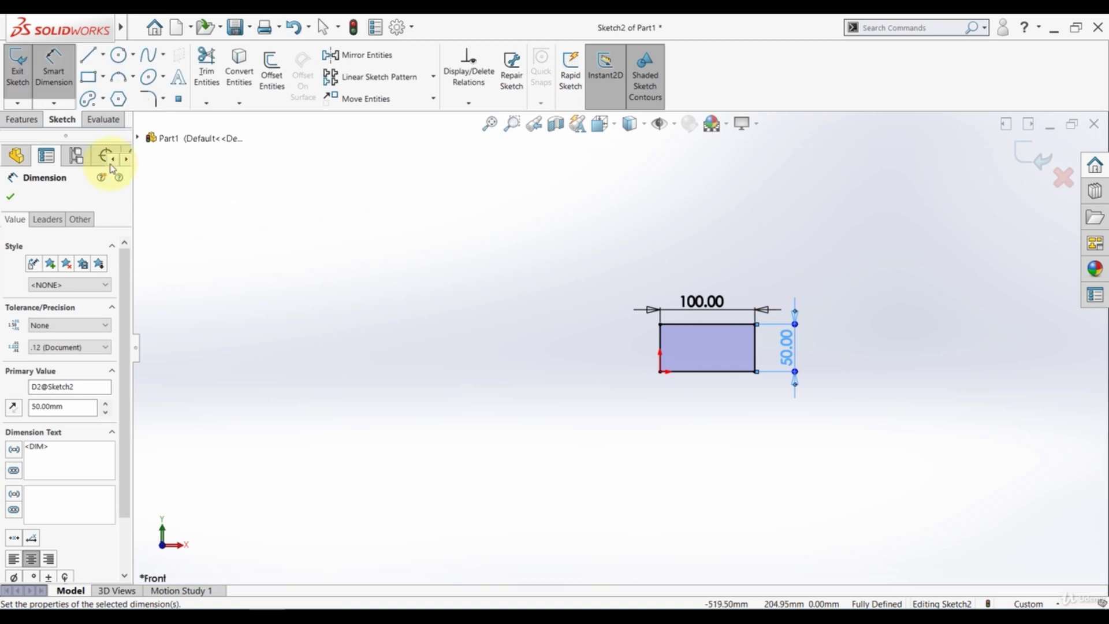
pyautogui.click(10, 196)
pyautogui.click(490, 123)
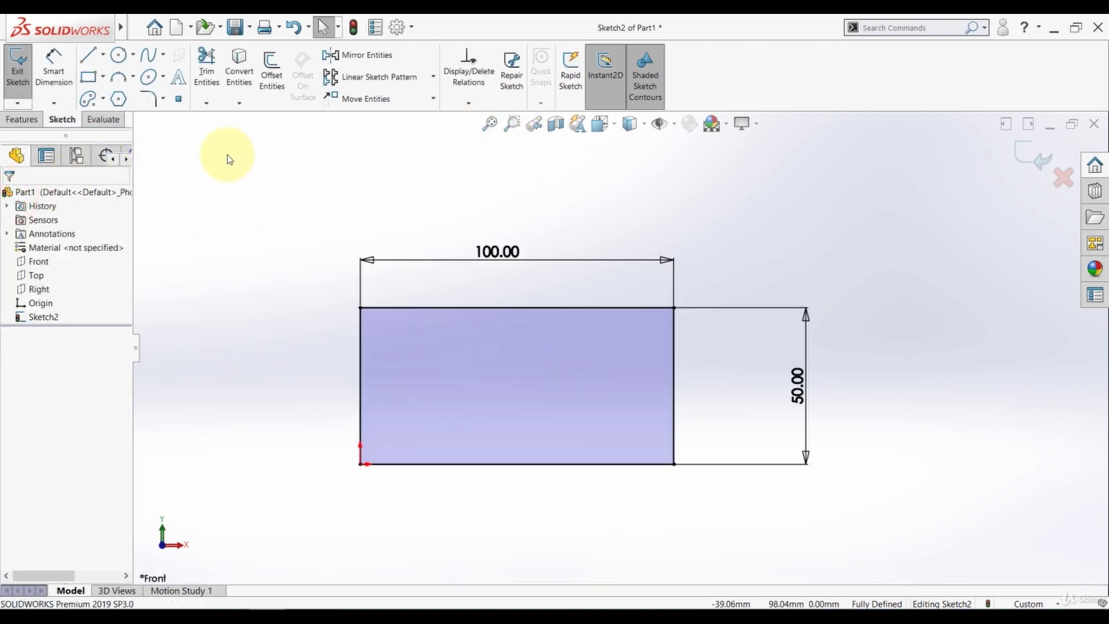
# - Apply 15 mm sketch fillets to the rectangle's upper-right and upper-left corners
pyautogui.click(165, 100)
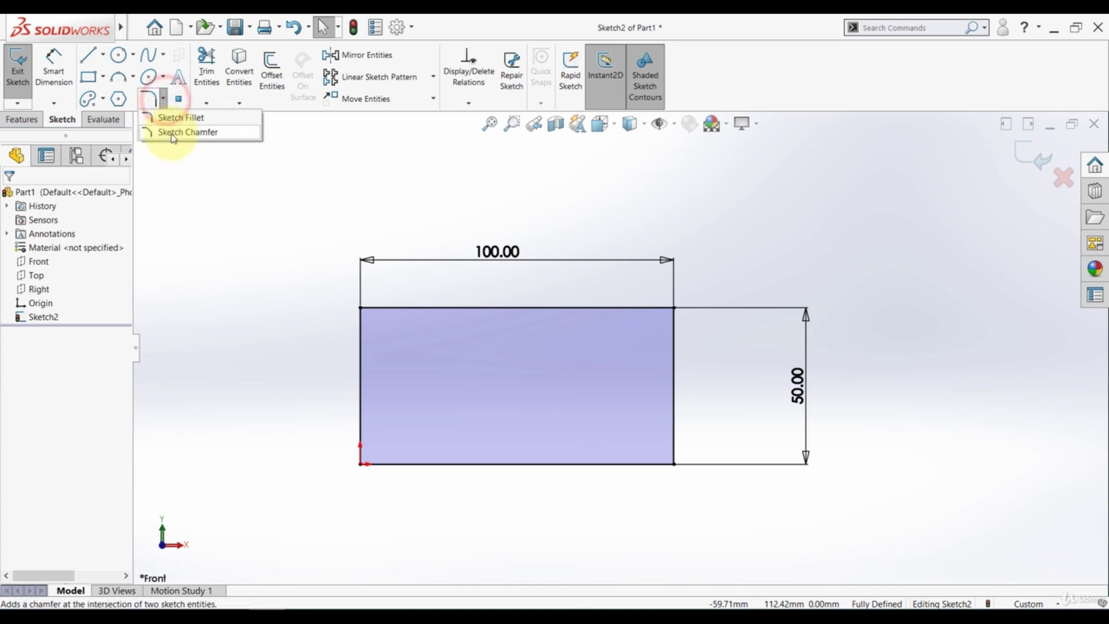
pyautogui.click(177, 119)
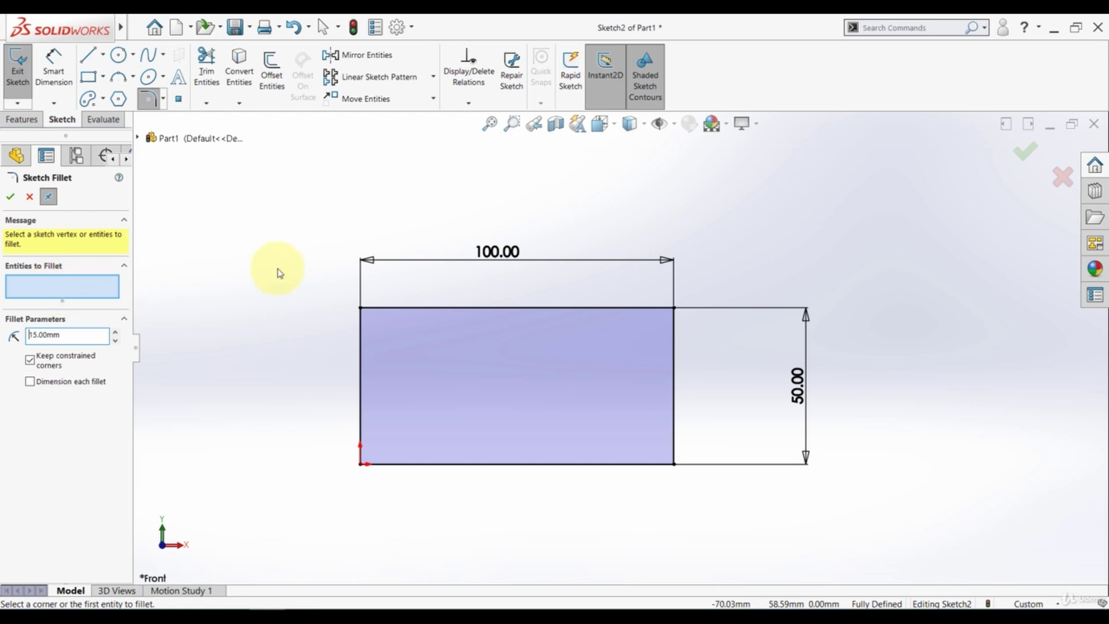
pyautogui.click(647, 306)
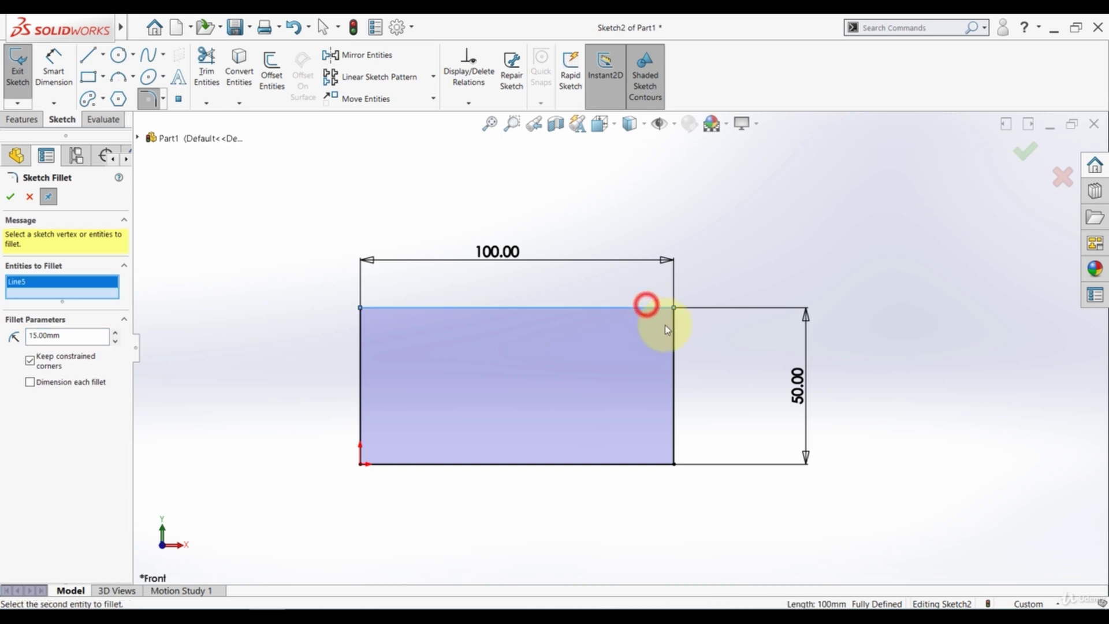
pyautogui.click(674, 367)
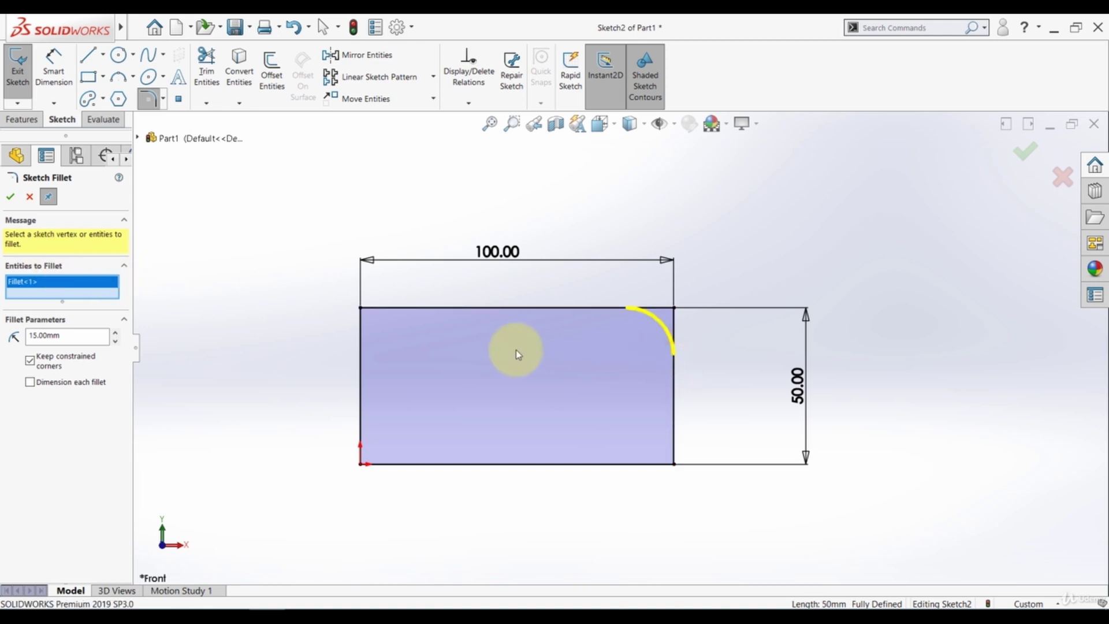
pyautogui.click(10, 196)
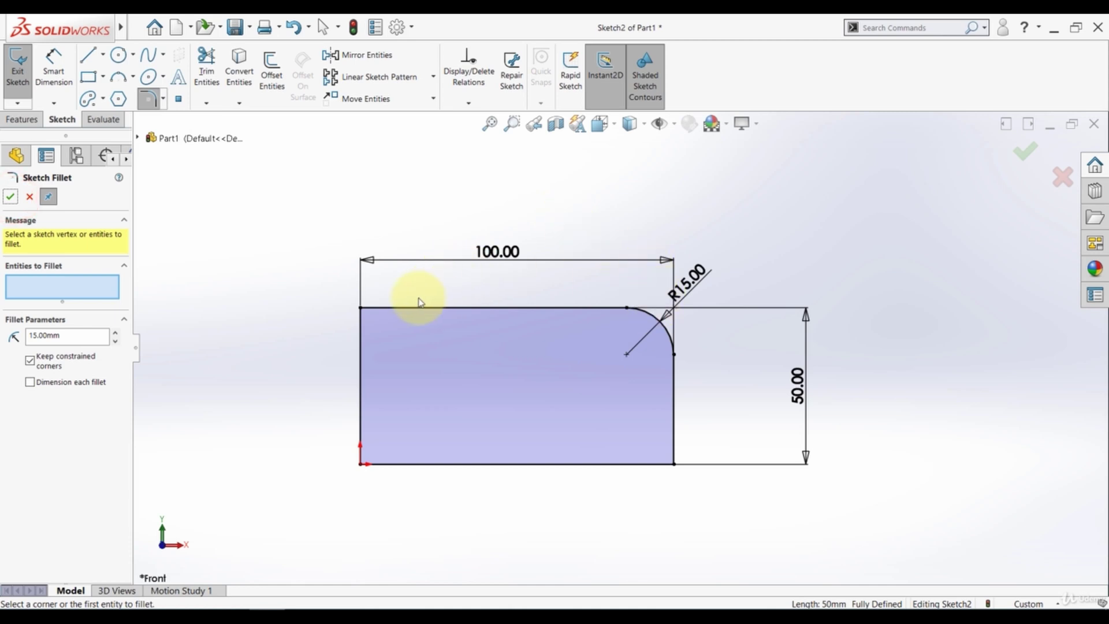
pyautogui.click(360, 310)
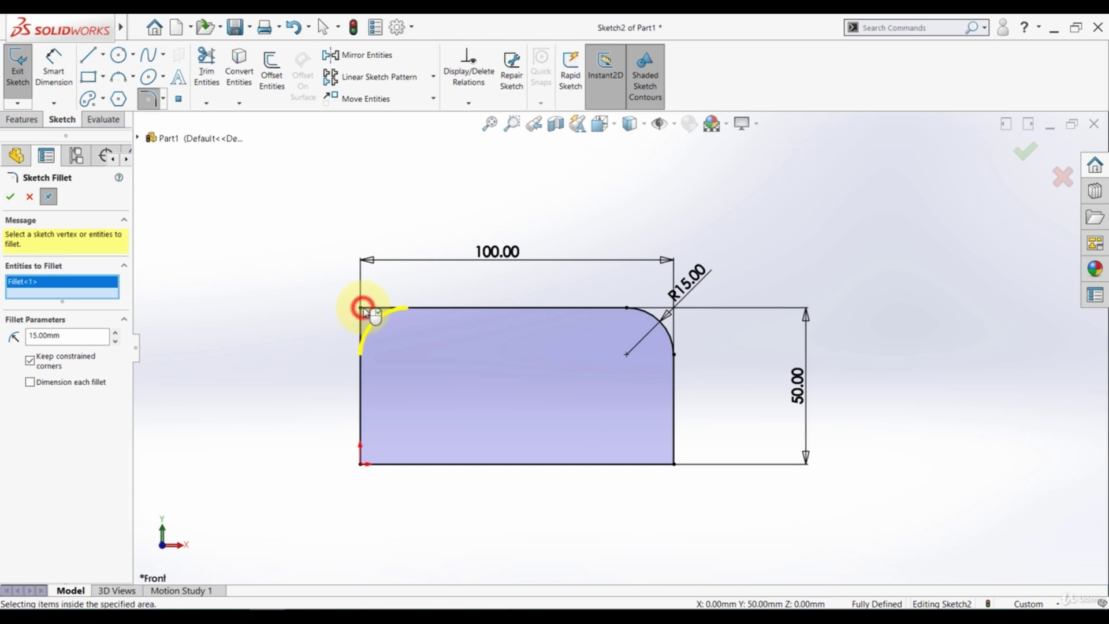
pyautogui.click(12, 198)
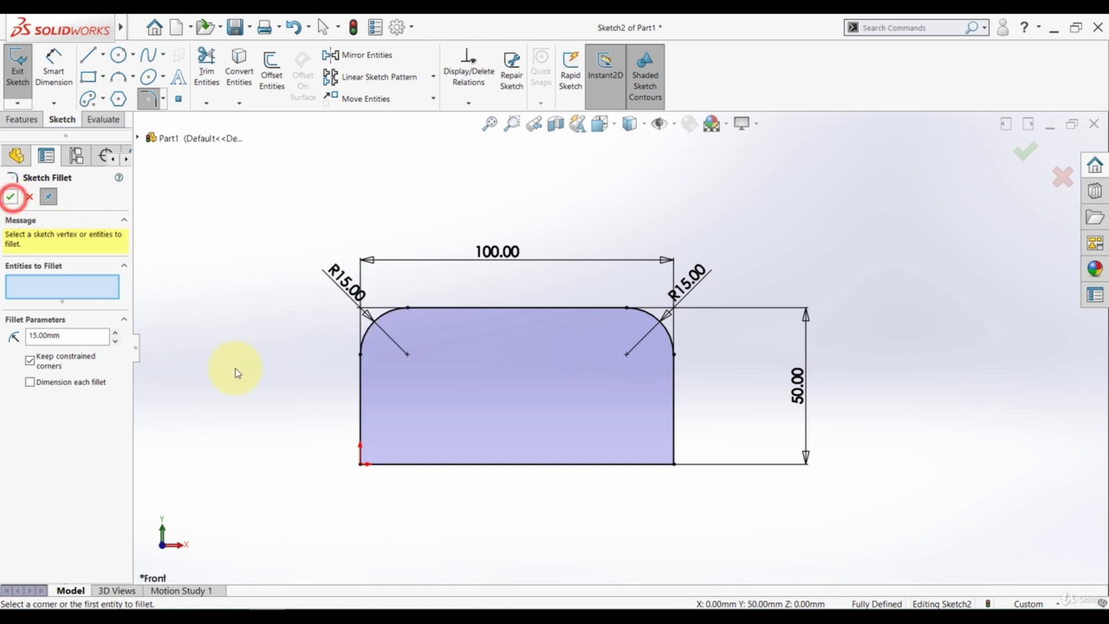
# - Draw two crossing lines to the right of the rectangle, a steep one about 55 mm and a shallow one about 76 mm long
pyautogui.click(87, 55)
pyautogui.click(892, 202)
pyautogui.click(932, 367)
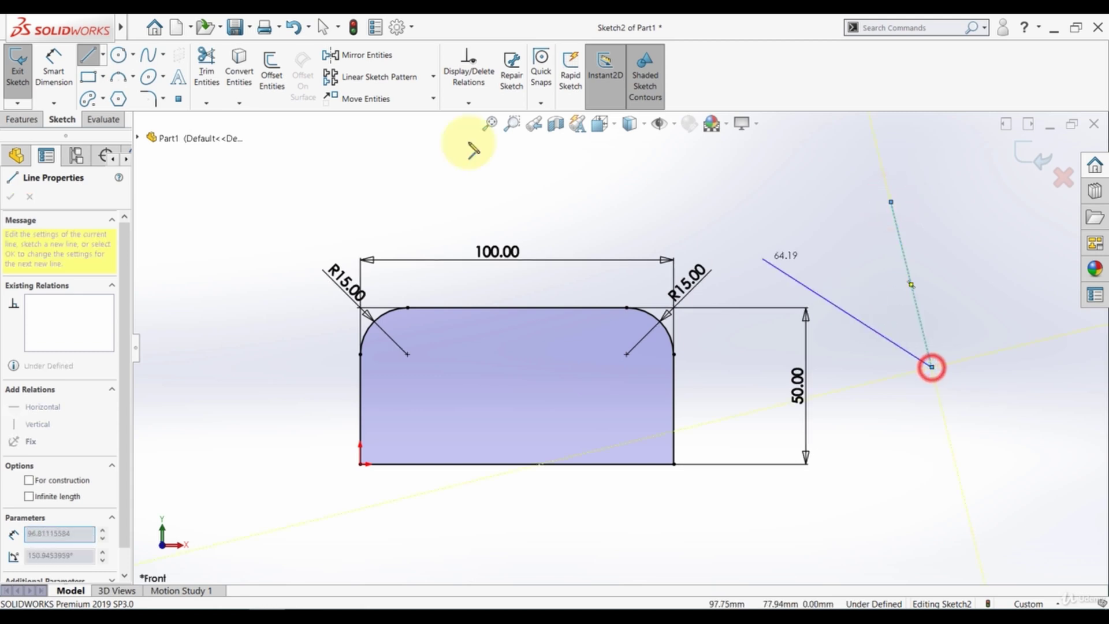
pyautogui.click(87, 55)
pyautogui.click(88, 55)
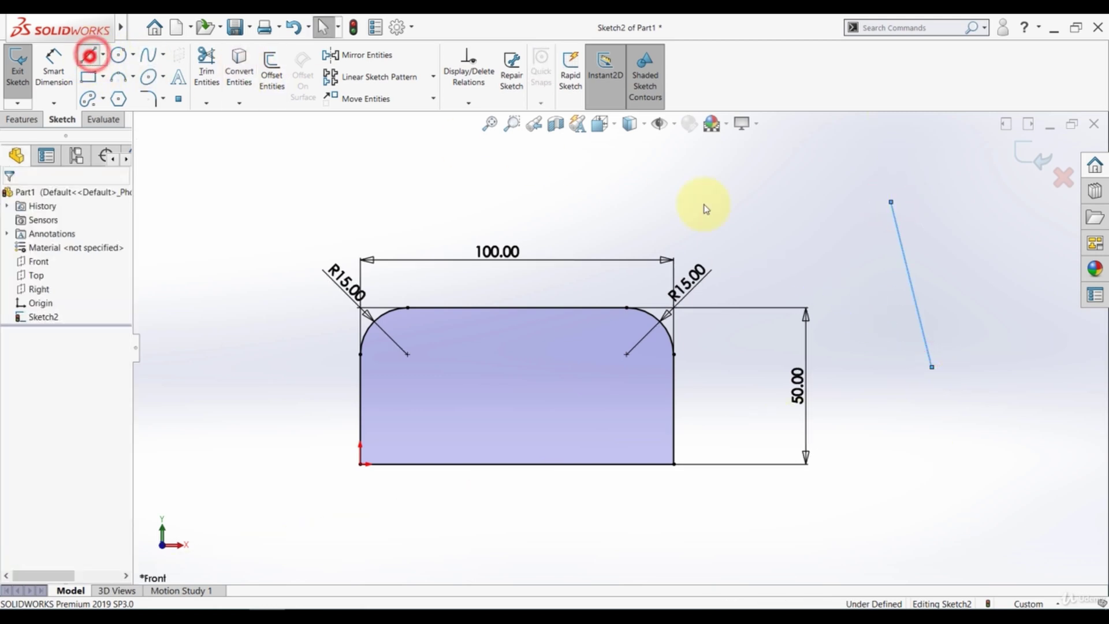
pyautogui.click(803, 249)
pyautogui.click(832, 256)
pyautogui.press('Escape')
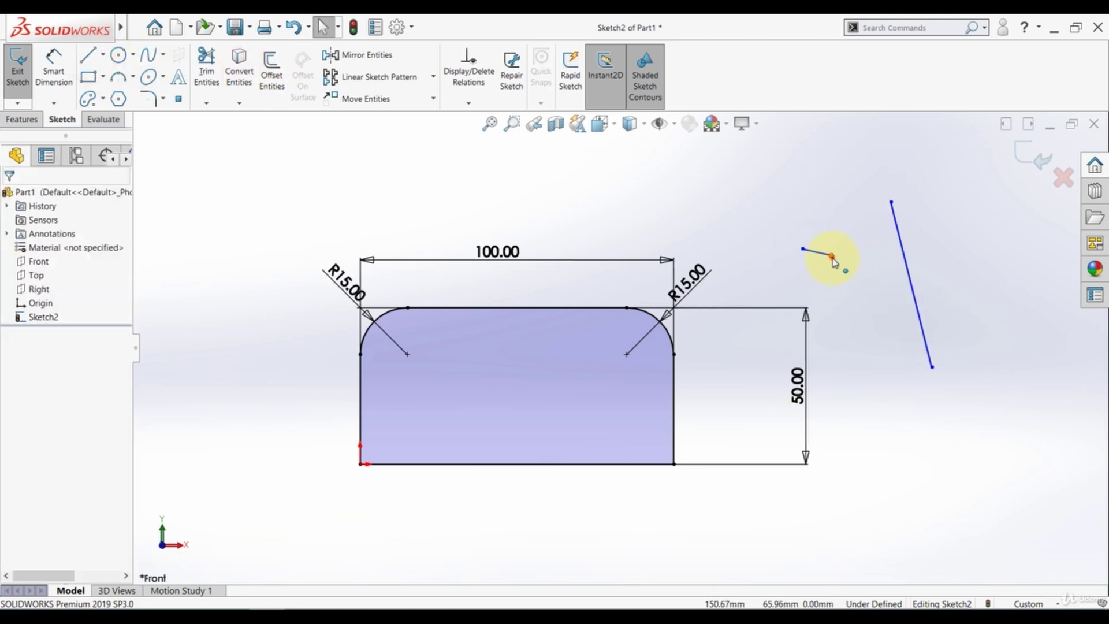
pyautogui.moveTo(832, 256); pyautogui.dragTo(1030, 321)
pyautogui.click(1028, 397)
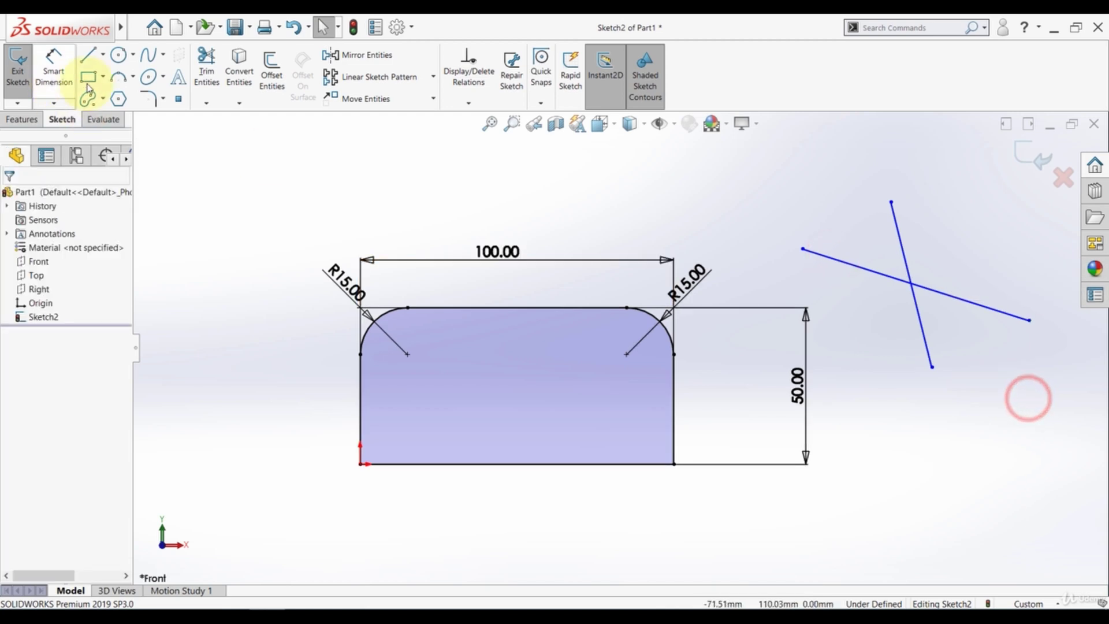
# - Fillet the two crossing lines with a 10 mm radius on the lower-right side of their intersection
pyautogui.click(148, 98)
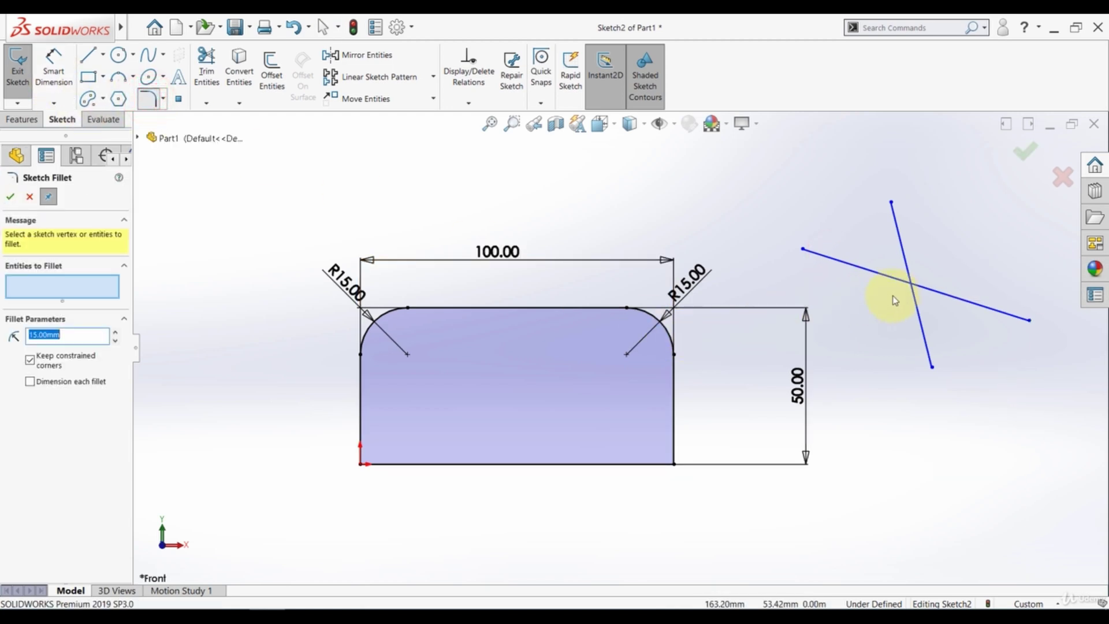
pyautogui.click(914, 298)
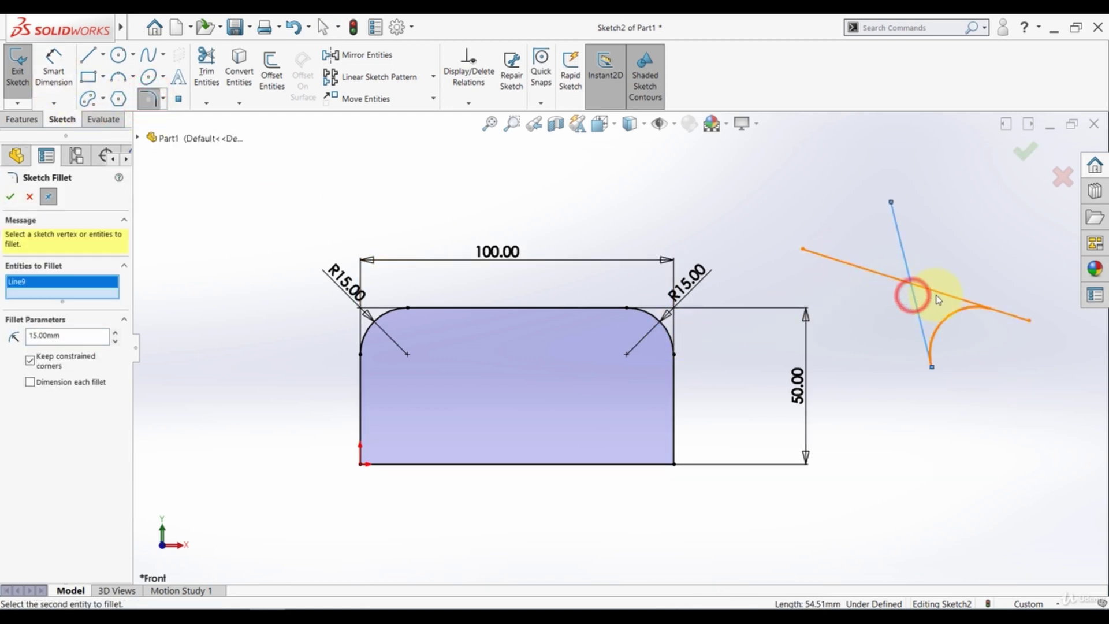
pyautogui.click(940, 297)
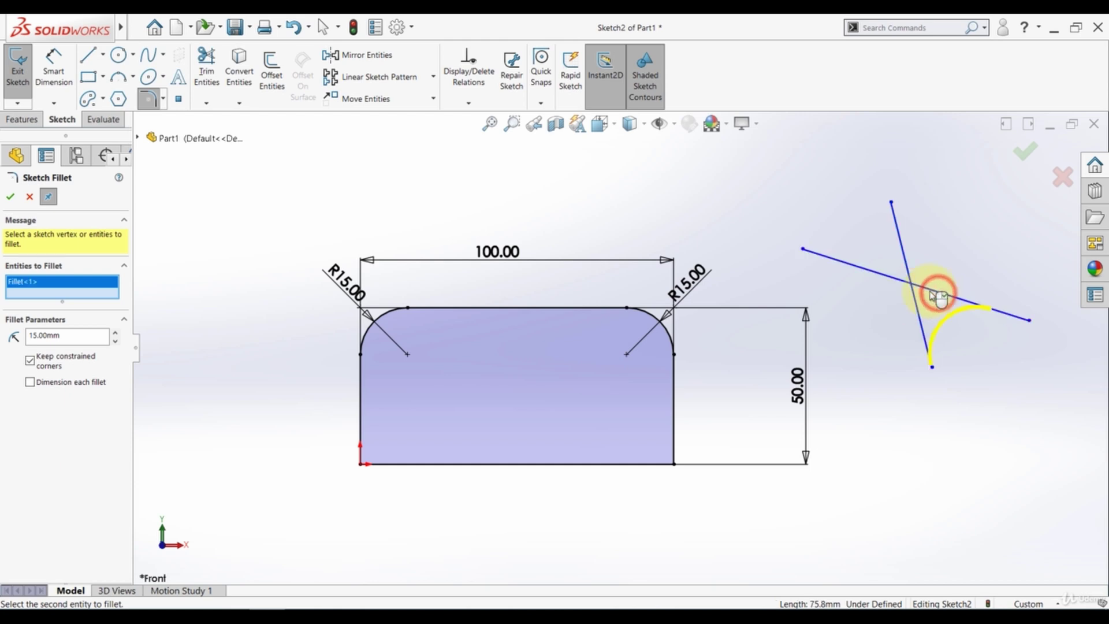
pyautogui.click(74, 330)
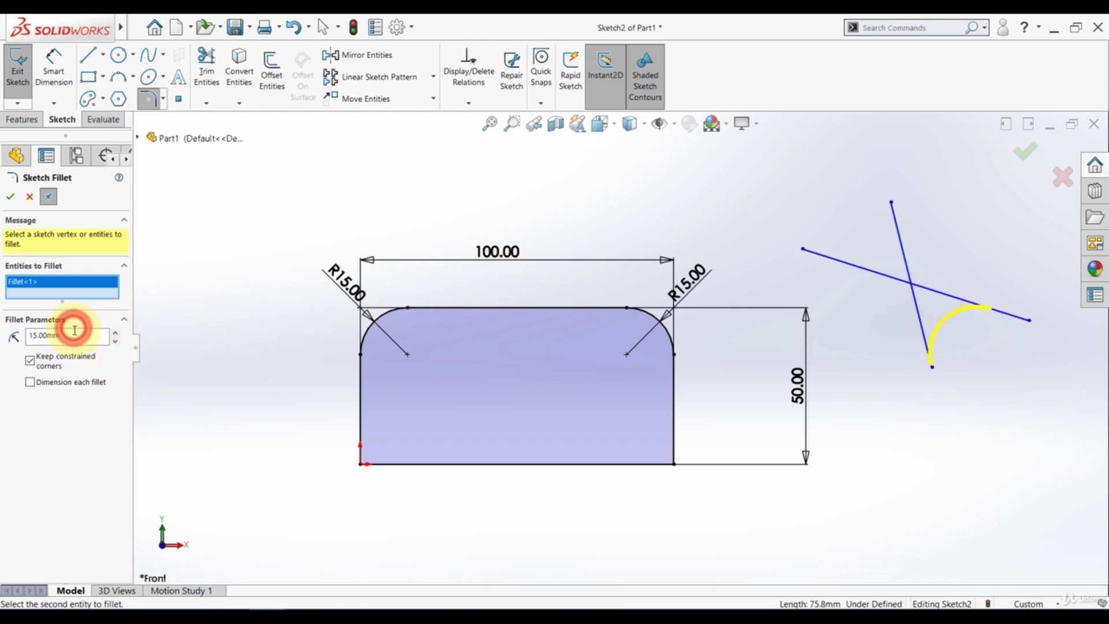
pyautogui.click(92, 352)
pyautogui.click(94, 340)
pyautogui.click(30, 361)
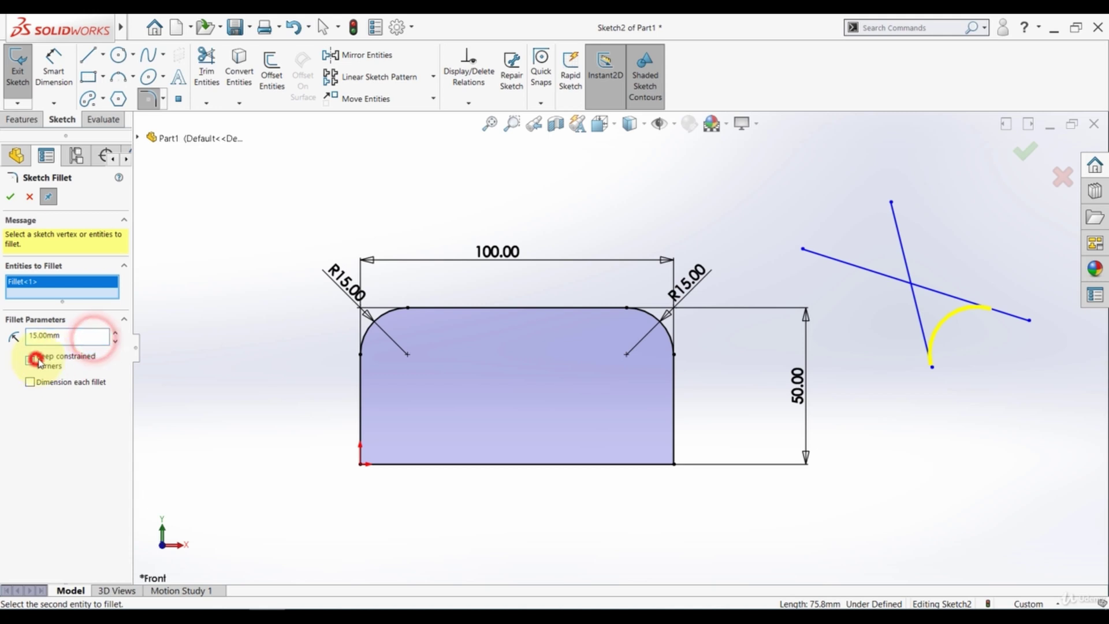
pyautogui.doubleClick(89, 336)
pyautogui.write('10')
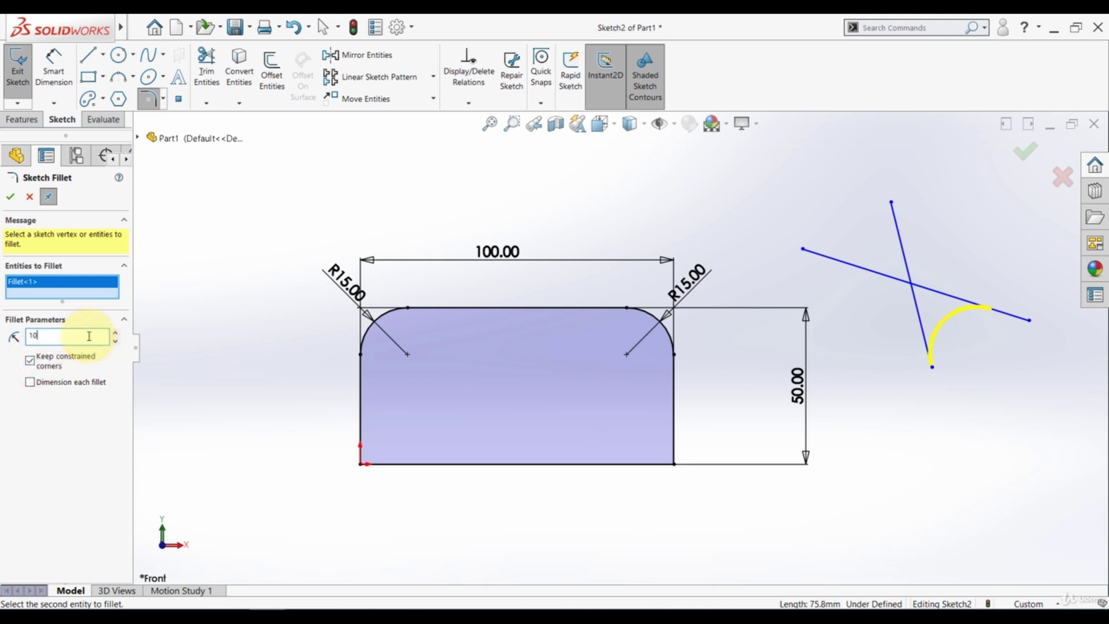
pyautogui.press('Return')
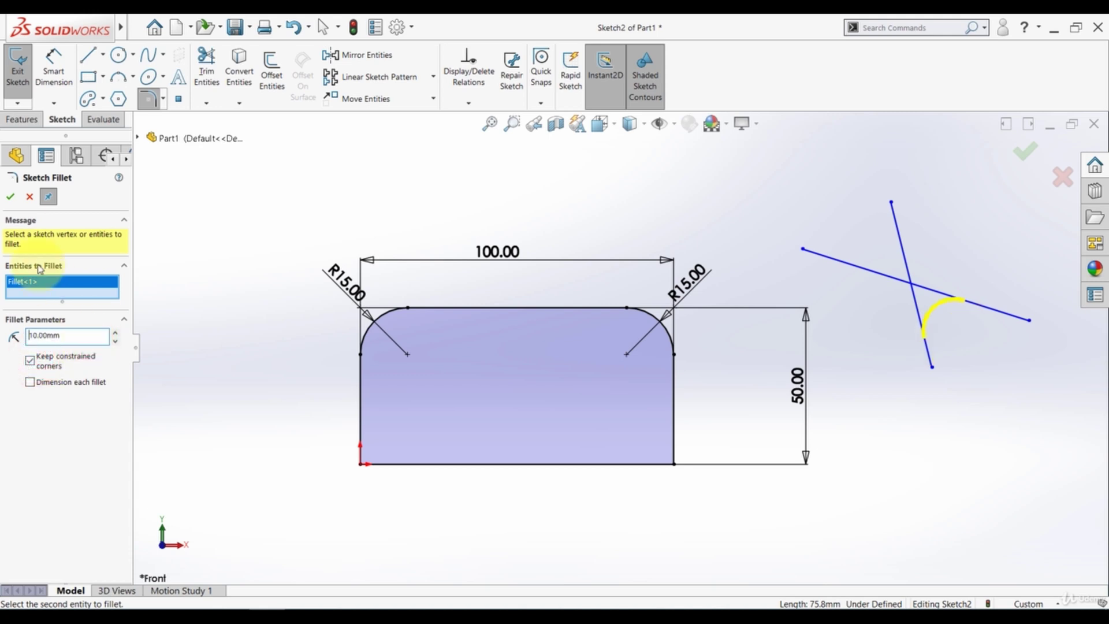
pyautogui.click(11, 196)
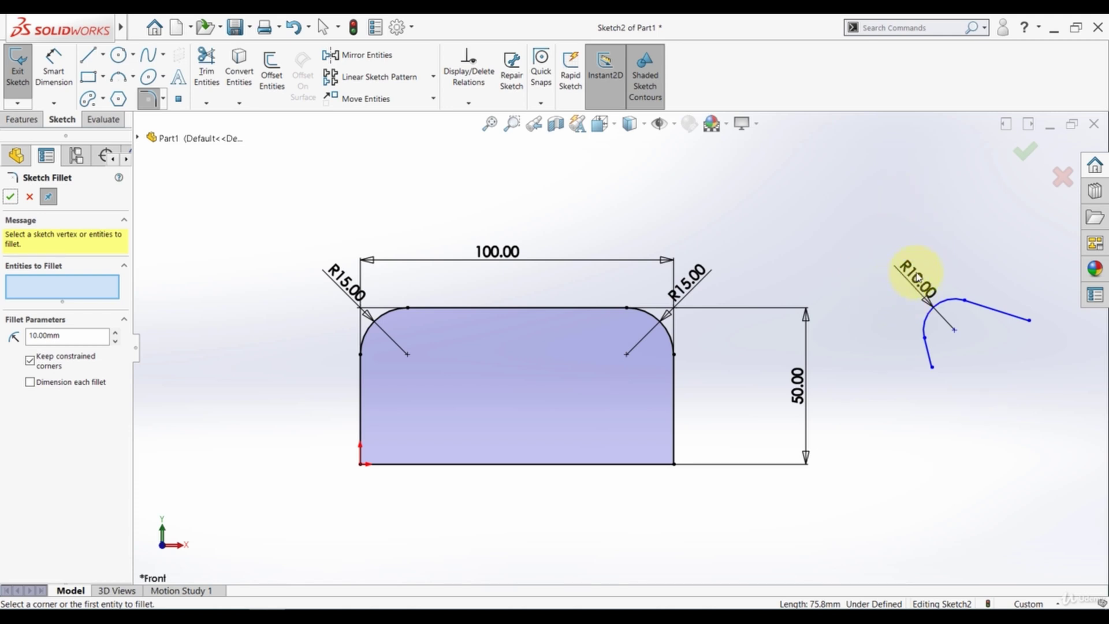
pyautogui.moveTo(839, 198); pyautogui.dragTo(834, 206)
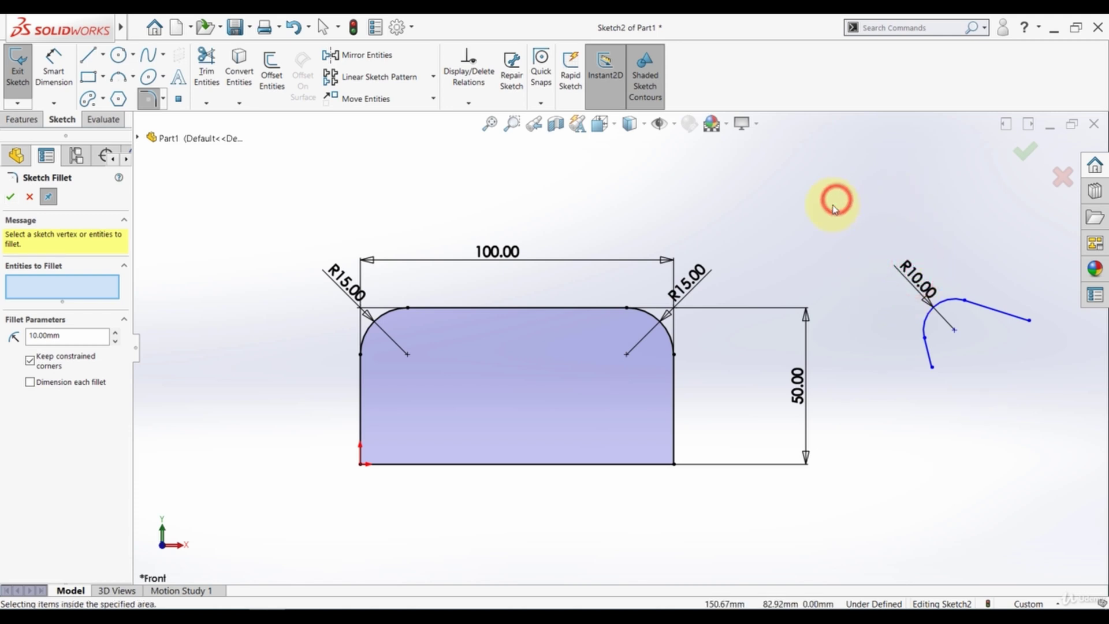
pyautogui.click(20, 198)
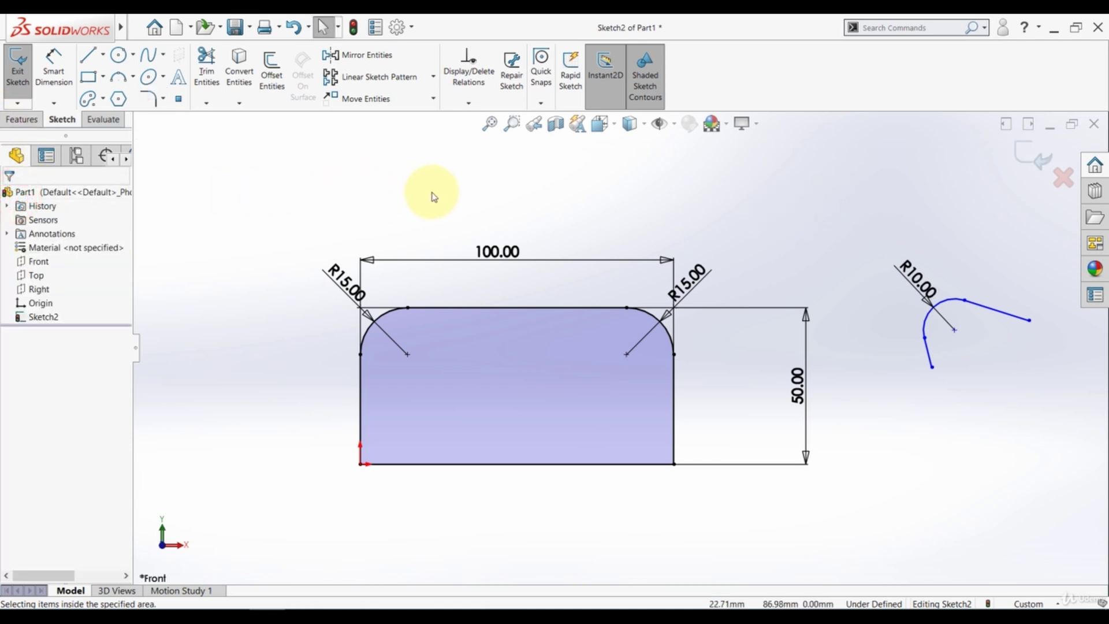
# - Undo the fillet between the crossing lines and delete all geometry and dimensions in the sketch
pyautogui.hotkey('ctrl', 'z')
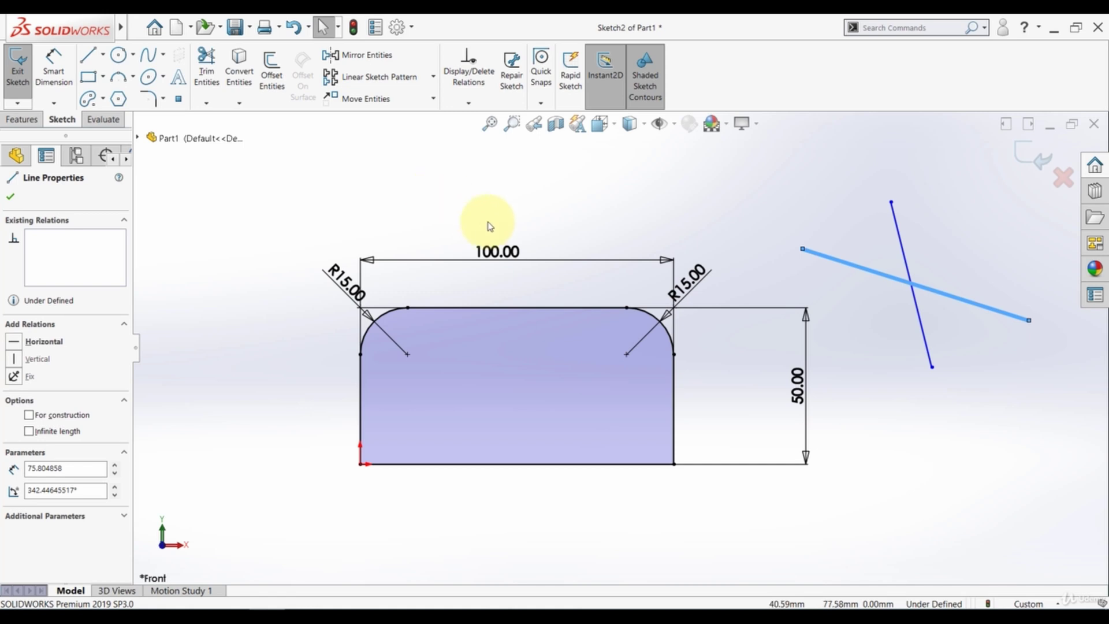
pyautogui.hotkey('ctrl', 'a')
pyautogui.press('Delete')
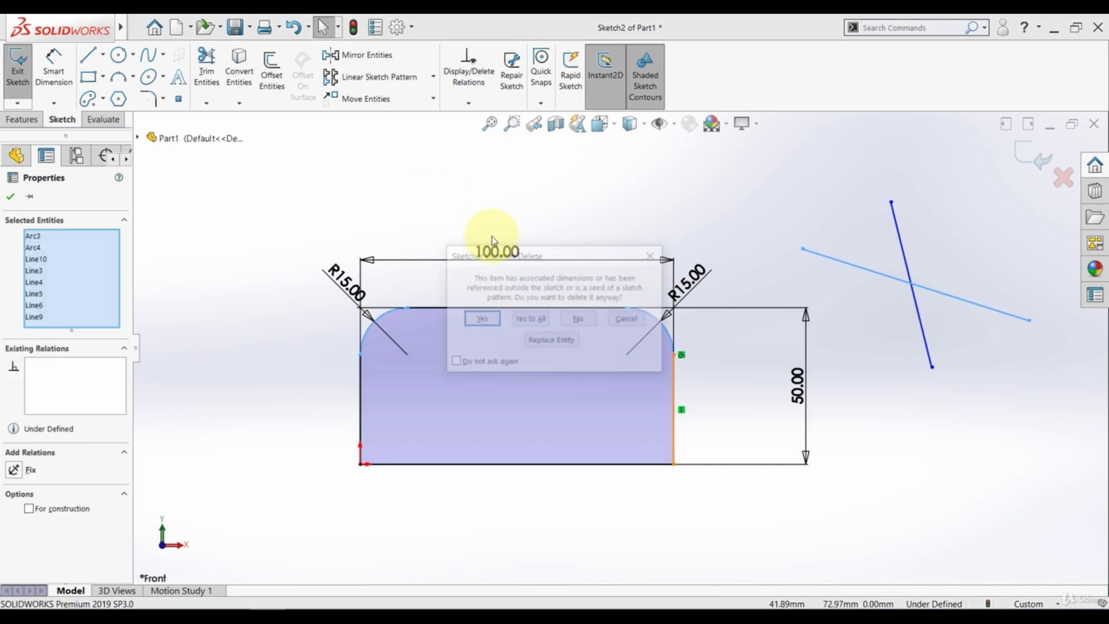
pyautogui.click(525, 323)
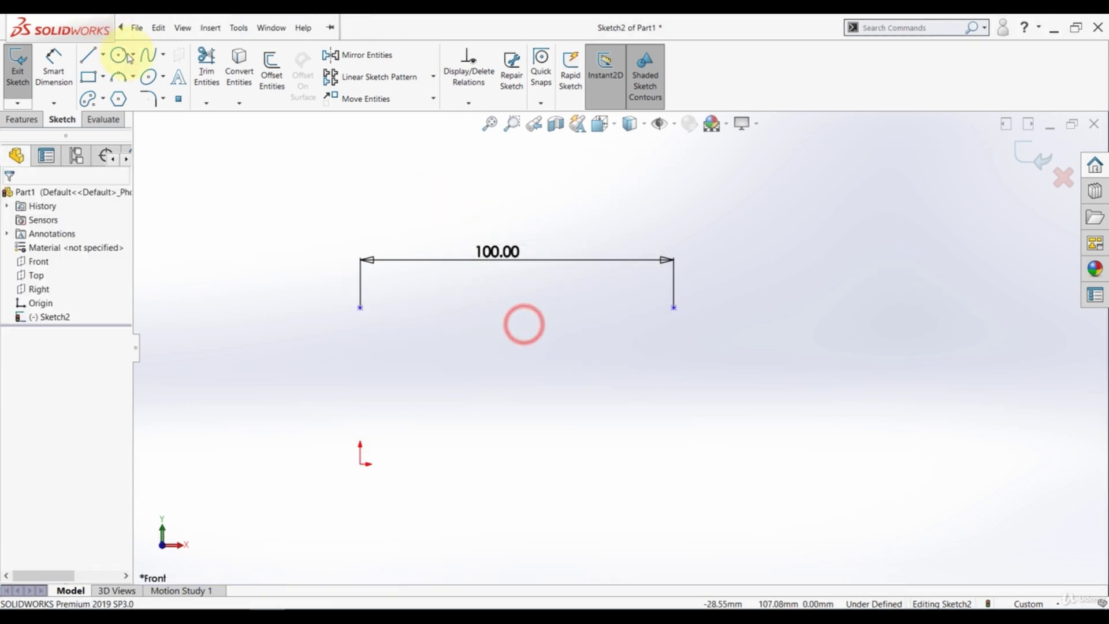
pyautogui.click(307, 176)
pyautogui.moveTo(780, 238); pyautogui.dragTo(279, 350)
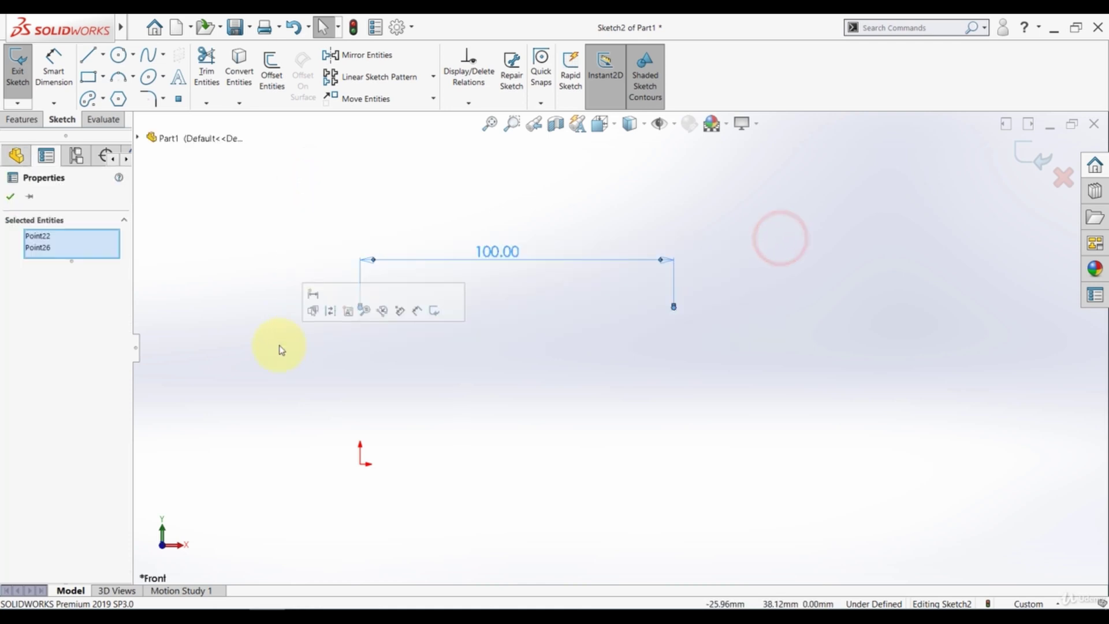
pyautogui.press('Delete')
# - Draw a corner rectangle about 65 mm wide from the origin, extending up and to the right
pyautogui.click(95, 85)
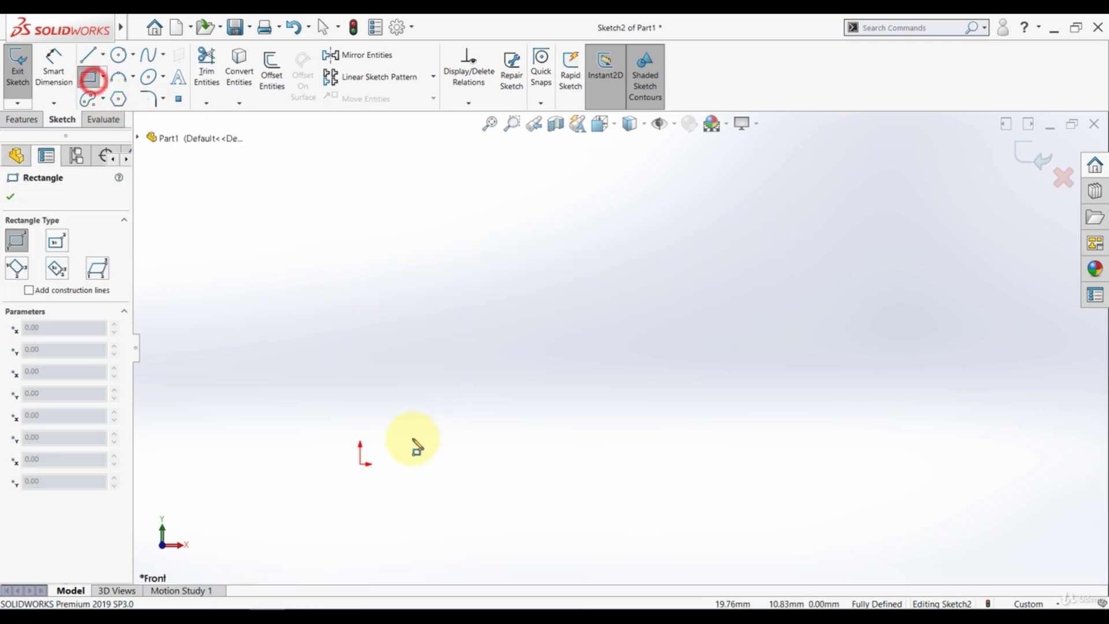
pyautogui.click(361, 463)
pyautogui.click(563, 291)
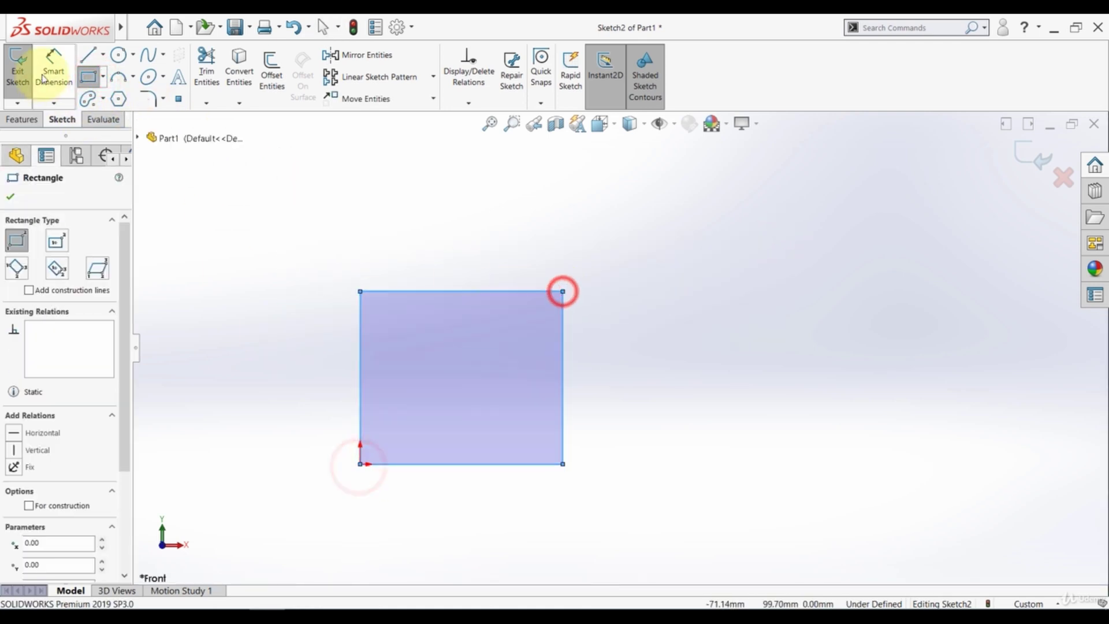
# - Dimension the new rectangle's top edge and set its width to 100 mm
pyautogui.press('d')
pyautogui.click(490, 292)
pyautogui.click(478, 267)
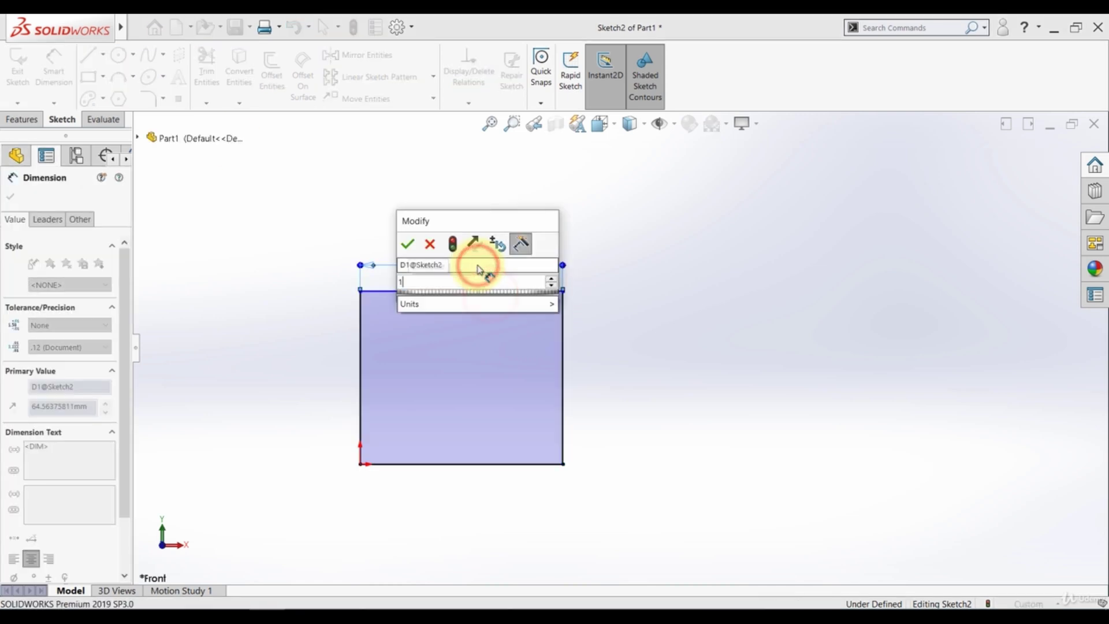
pyautogui.write('100')
pyautogui.press('Return')
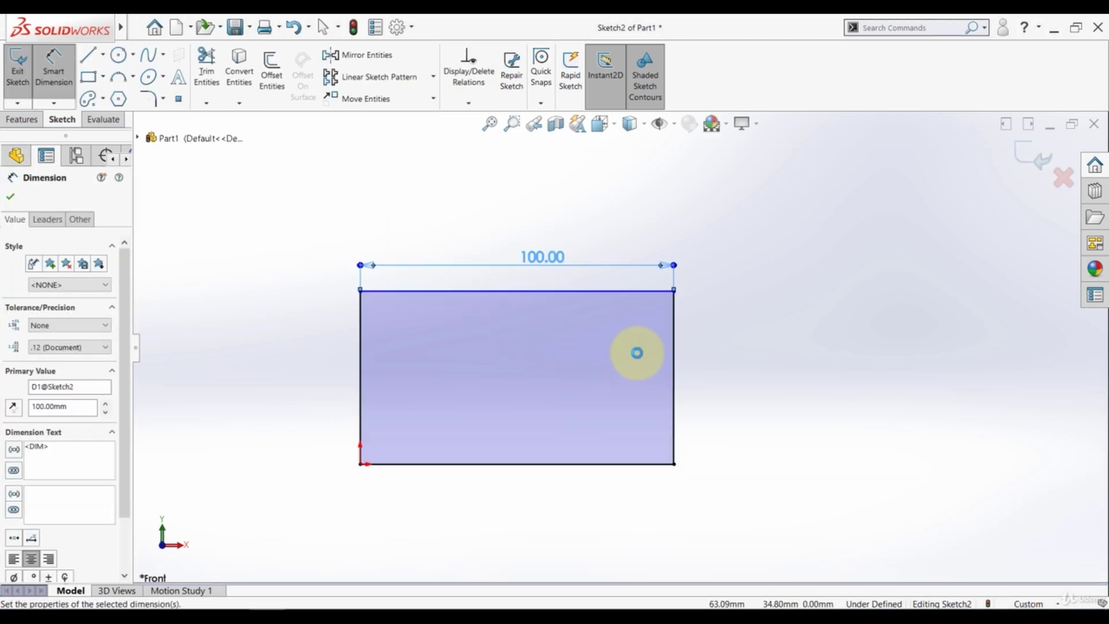
# - Dimension the rectangle's right edge and set its height to 50 mm
pyautogui.click(673, 344)
pyautogui.click(822, 375)
pyautogui.write('50')
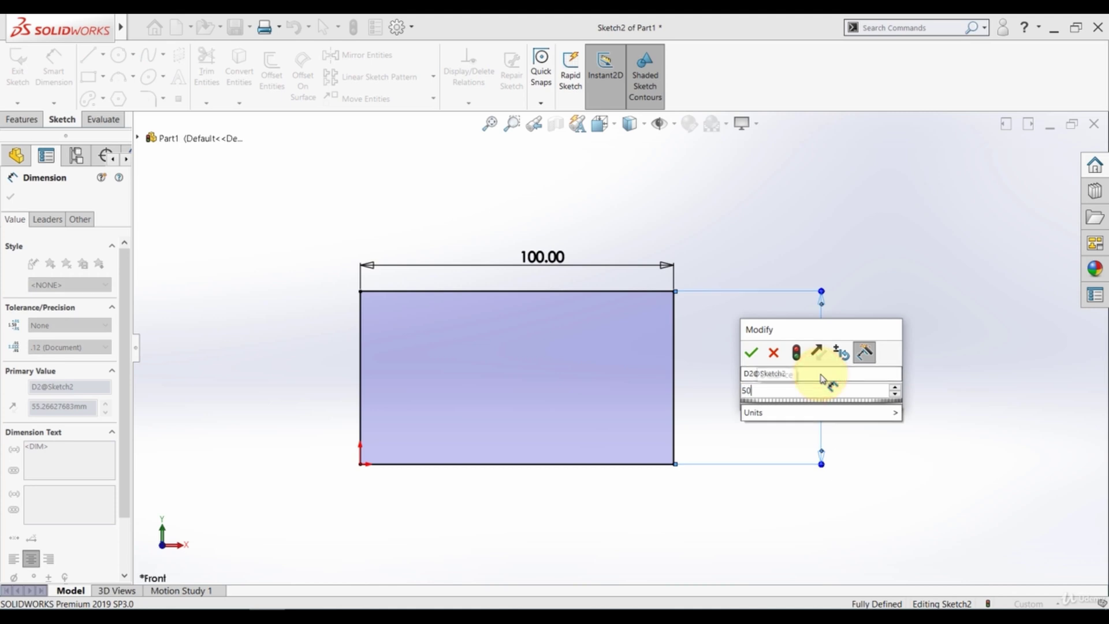
pyautogui.click(751, 353)
pyautogui.press('Escape')
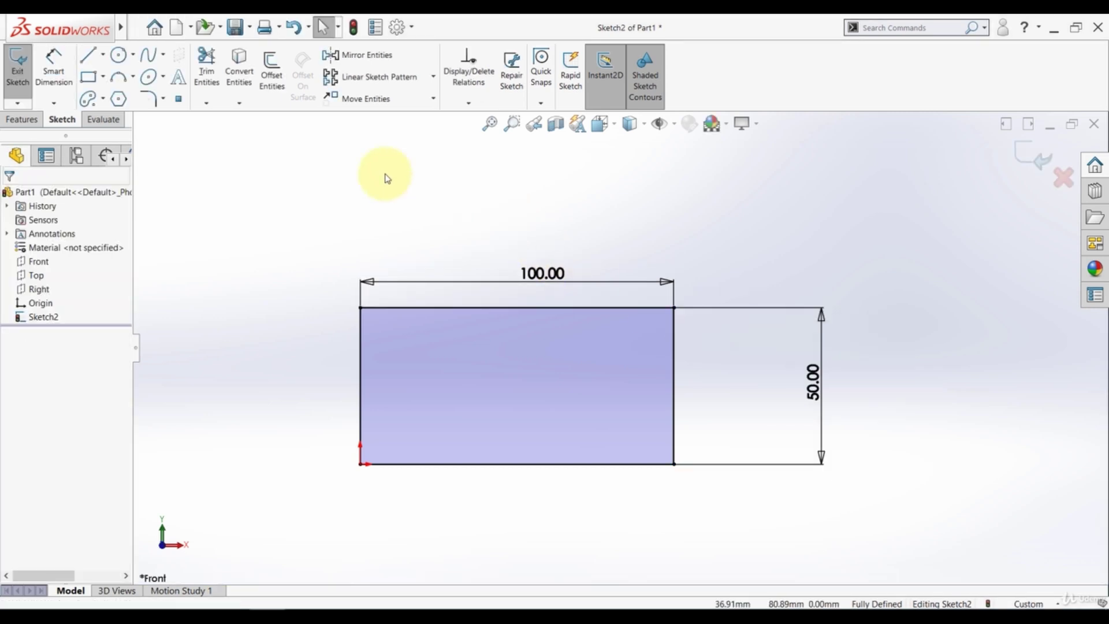
# - Chamfer the rectangle's upper-right corner with Sketch Chamfer, using an equal distance of 10 mm on both edges
pyautogui.click(165, 103)
pyautogui.click(165, 102)
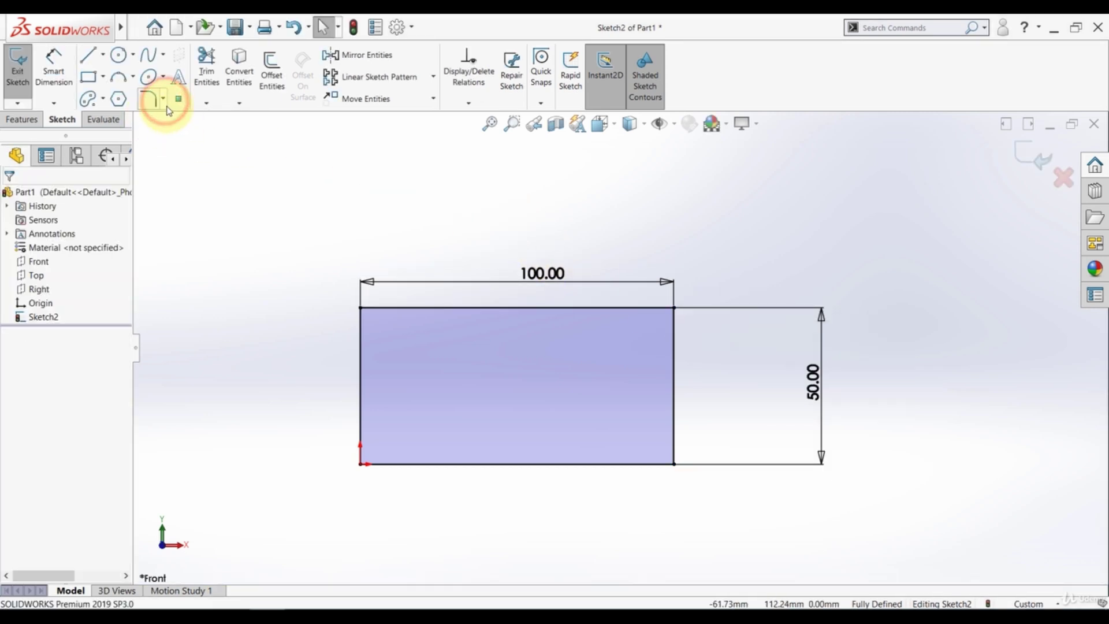
pyautogui.click(166, 103)
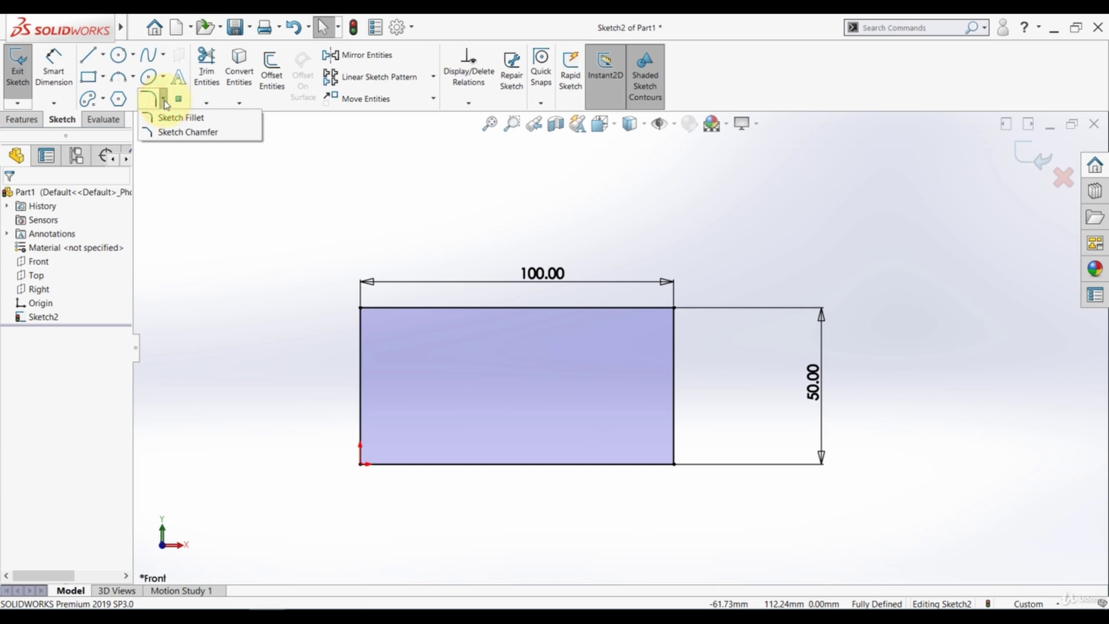
pyautogui.click(164, 134)
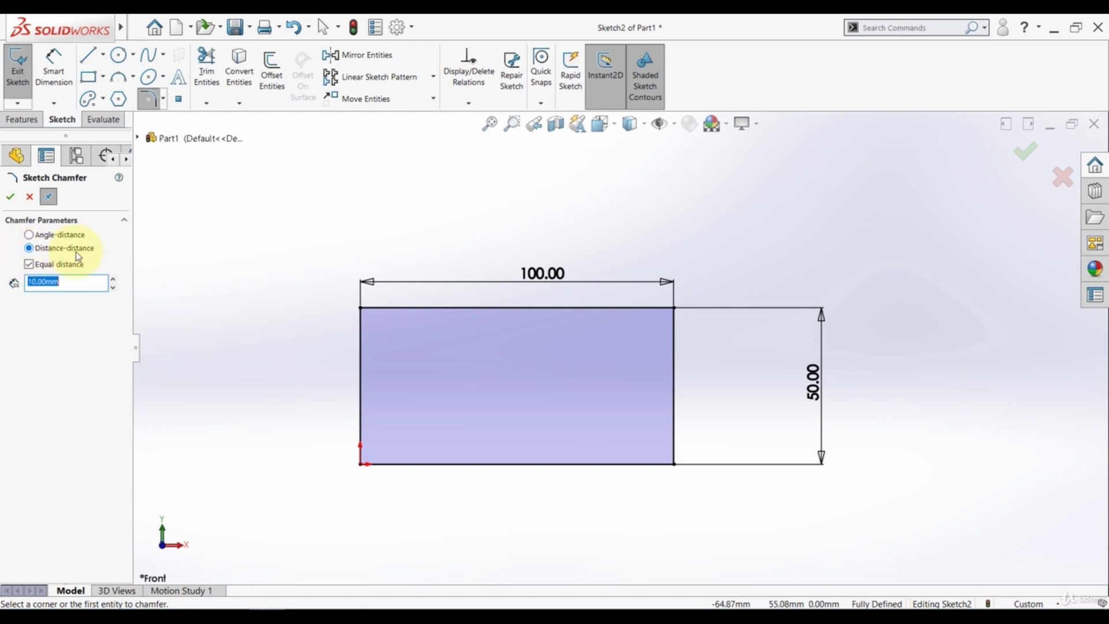
pyautogui.click(674, 308)
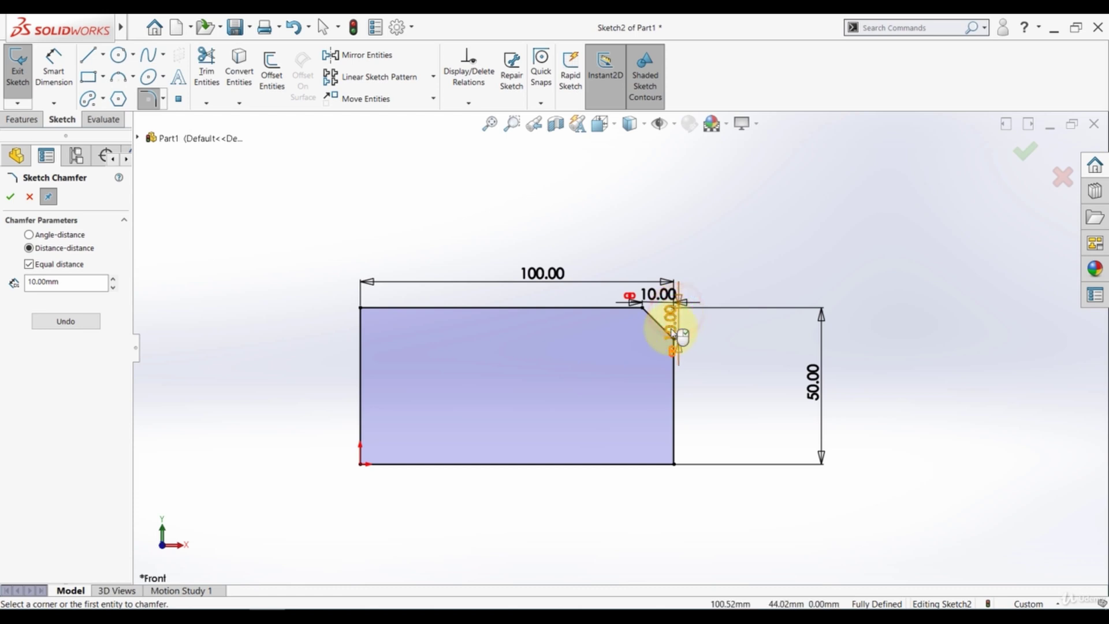
pyautogui.scroll(-3, 662, 334)
pyautogui.scroll(-1, 662, 334)
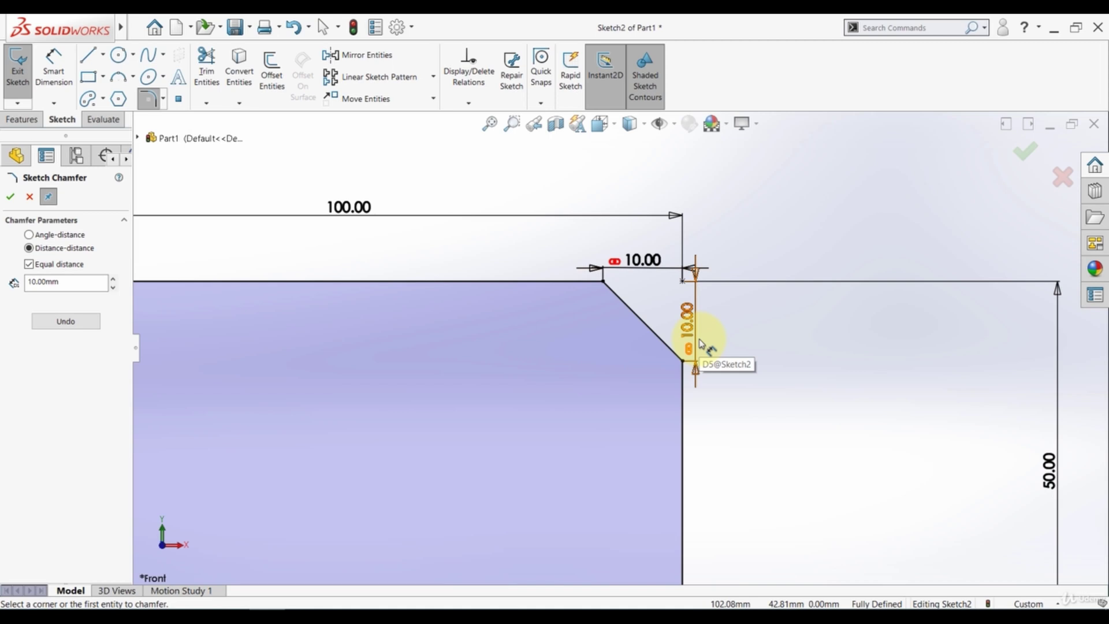
pyautogui.scroll(3, 699, 343)
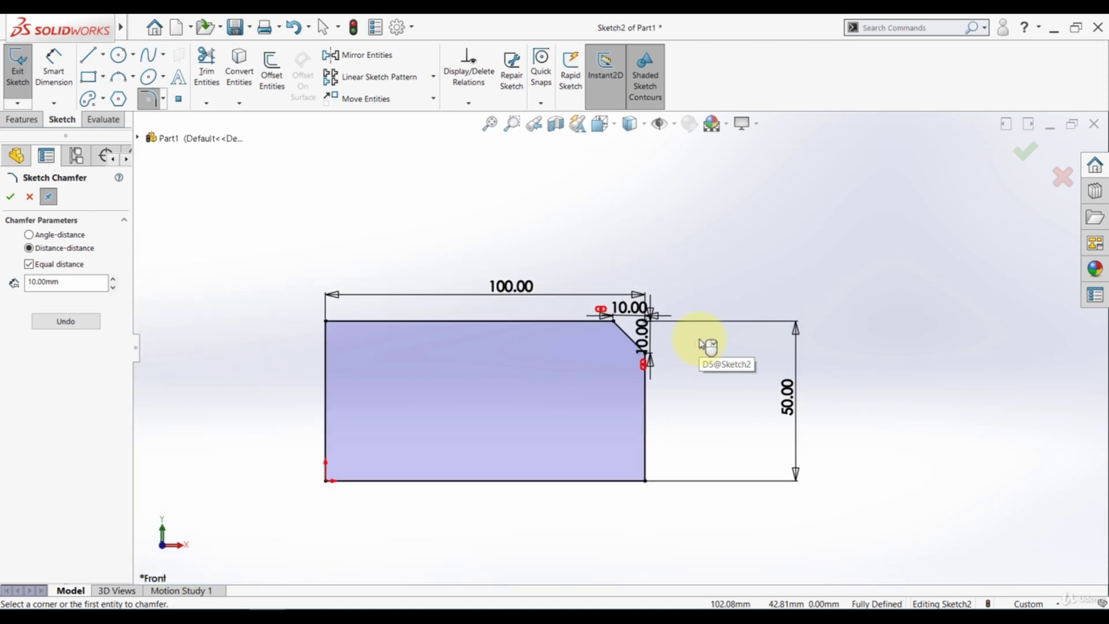
# - Chamfer the upper-left corner with unequal distances, 20 mm along the top edge and 10 mm along the left edge
pyautogui.click(28, 265)
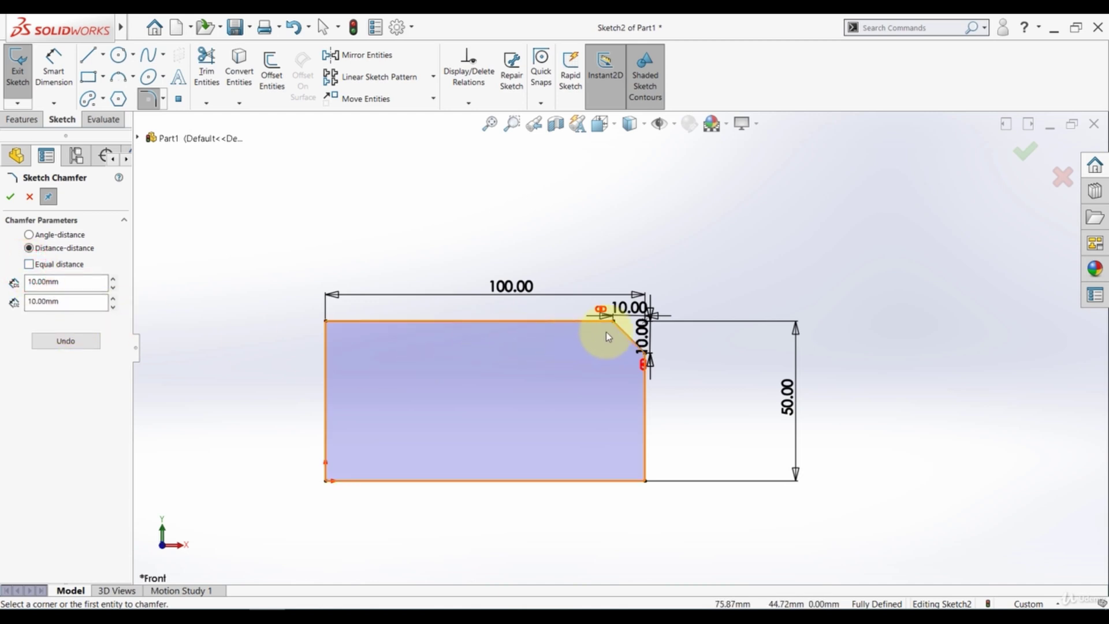
pyautogui.click(96, 288)
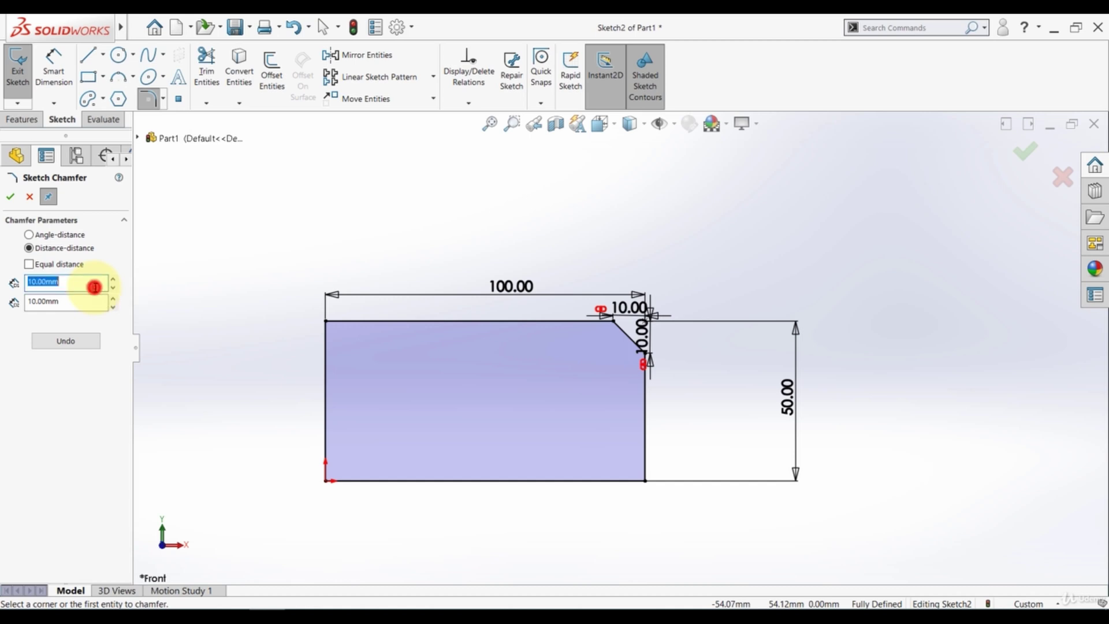
pyautogui.write('20')
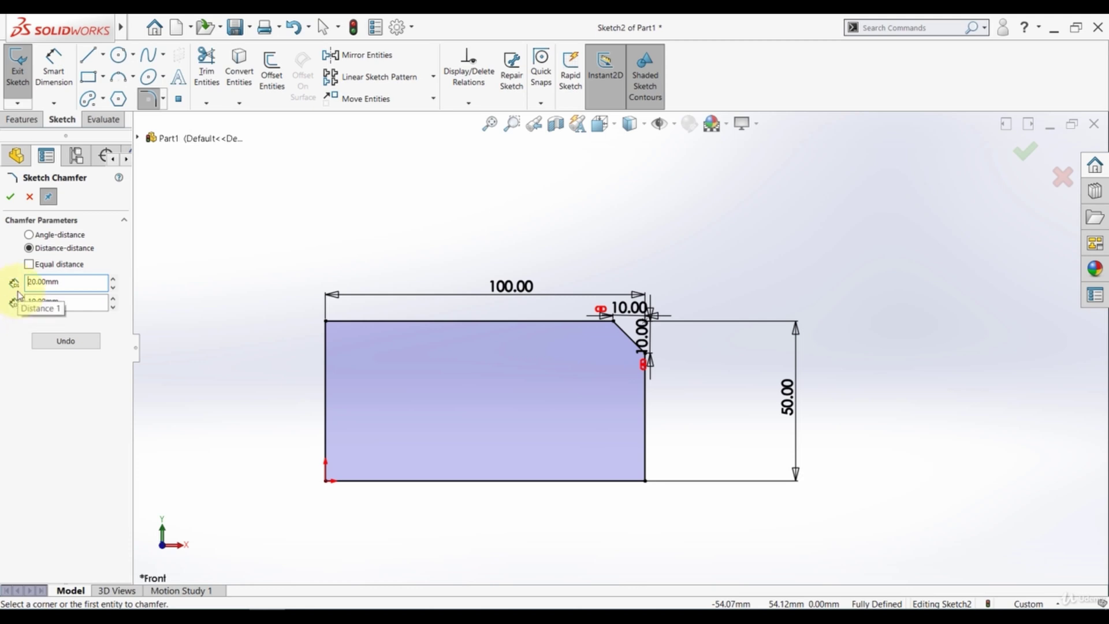
pyautogui.click(354, 323)
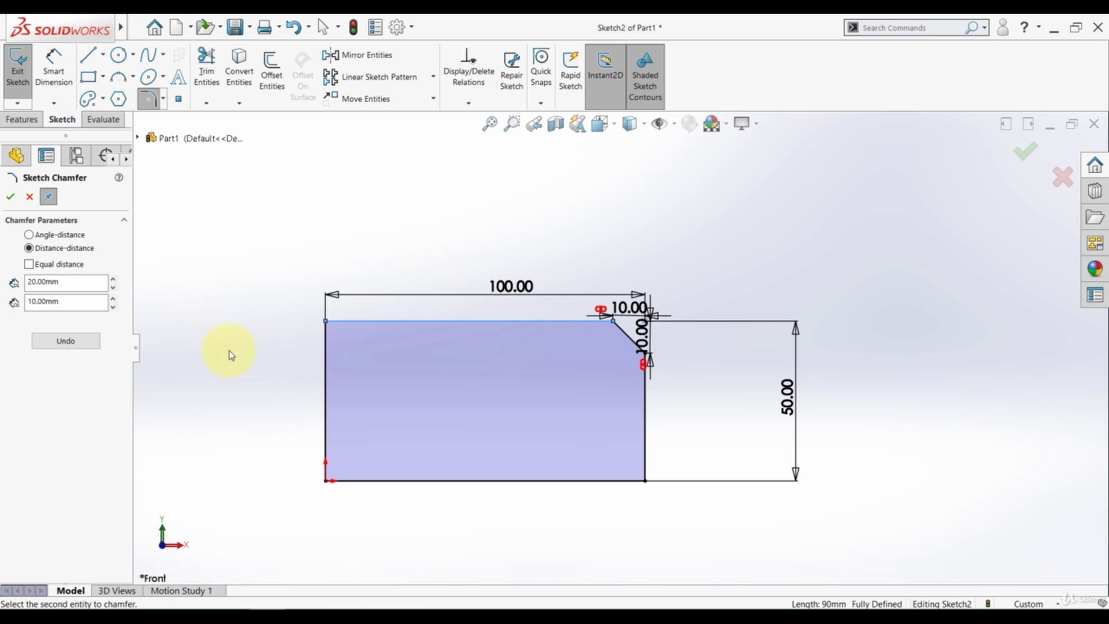
pyautogui.click(325, 345)
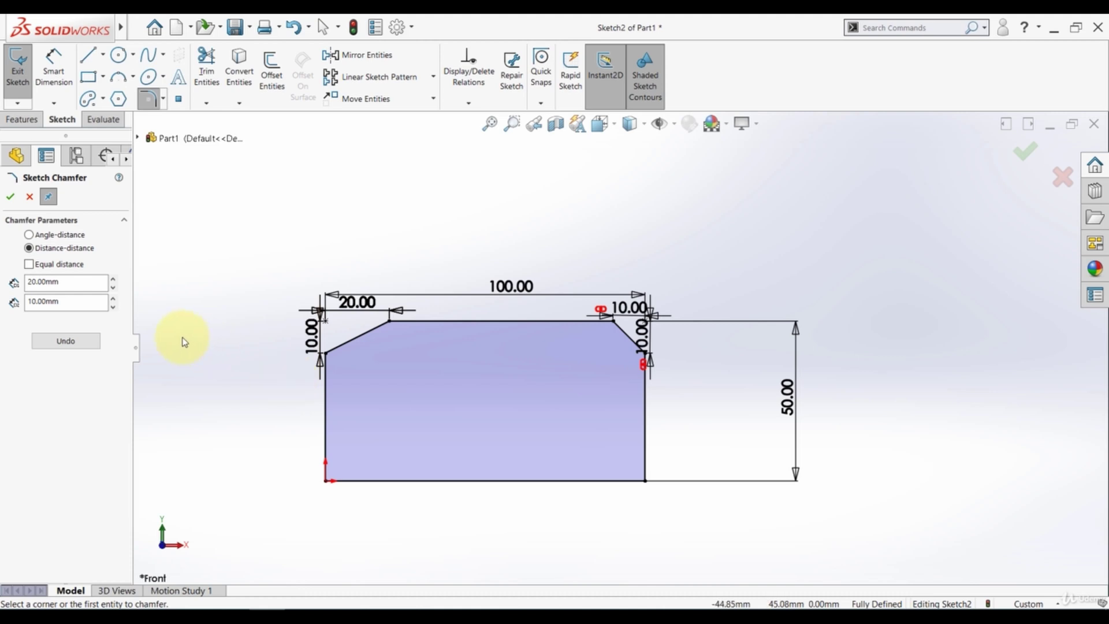
# - Chamfer the corner at the origin by angle-distance with 20 mm and 45°, and move its angle dimension clear of the outline
pyautogui.click(29, 235)
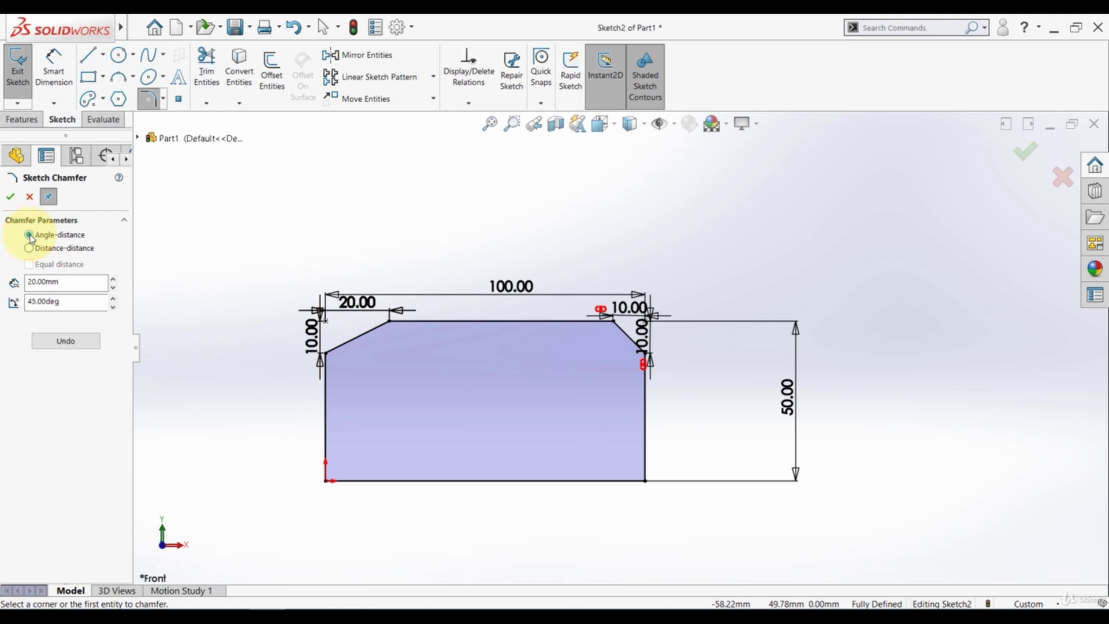
pyautogui.click(68, 284)
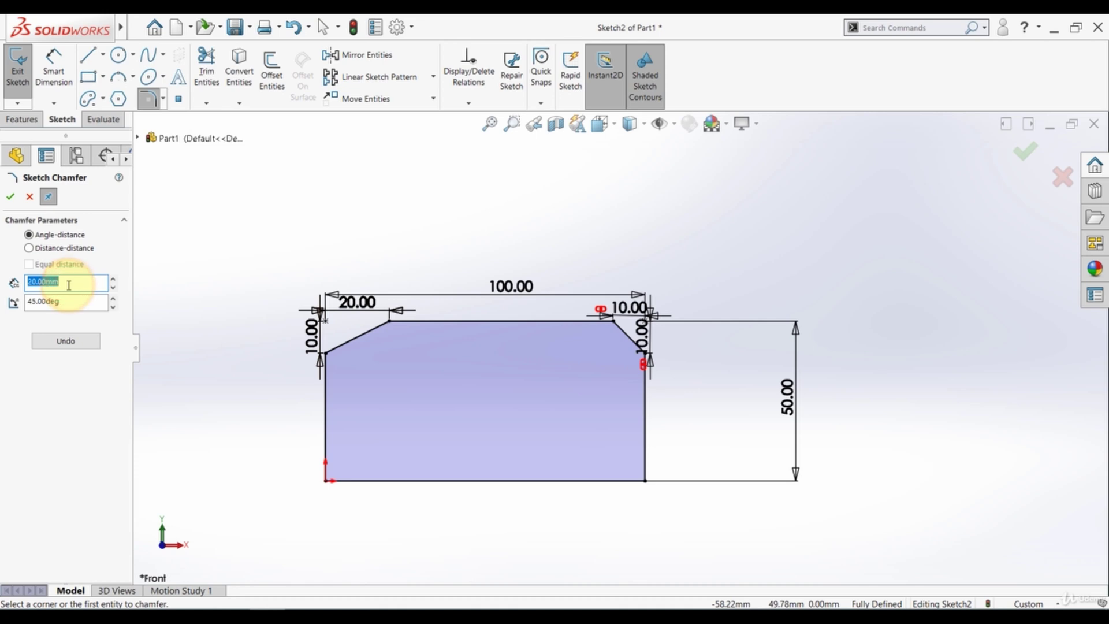
pyautogui.click(75, 303)
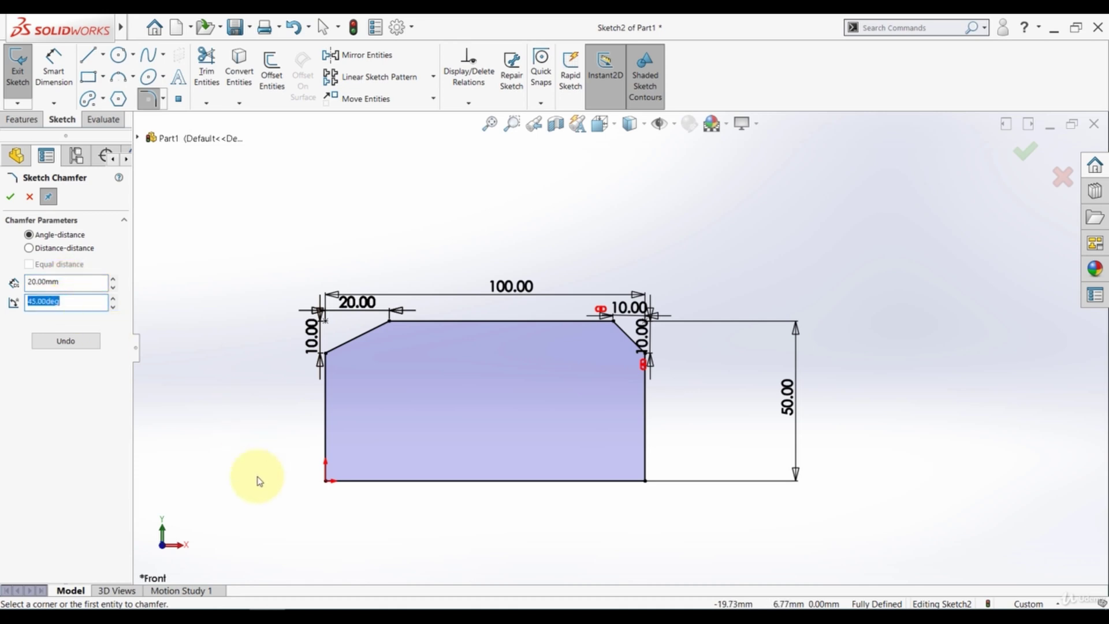
pyautogui.click(327, 483)
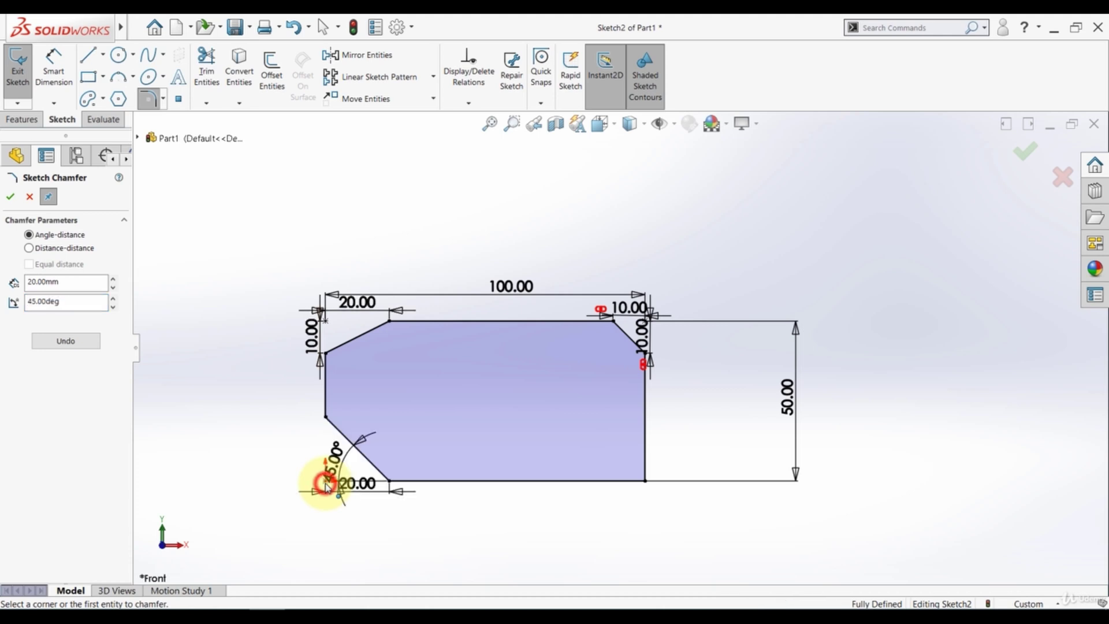
pyautogui.scroll(3, 335, 474)
pyautogui.click(340, 427)
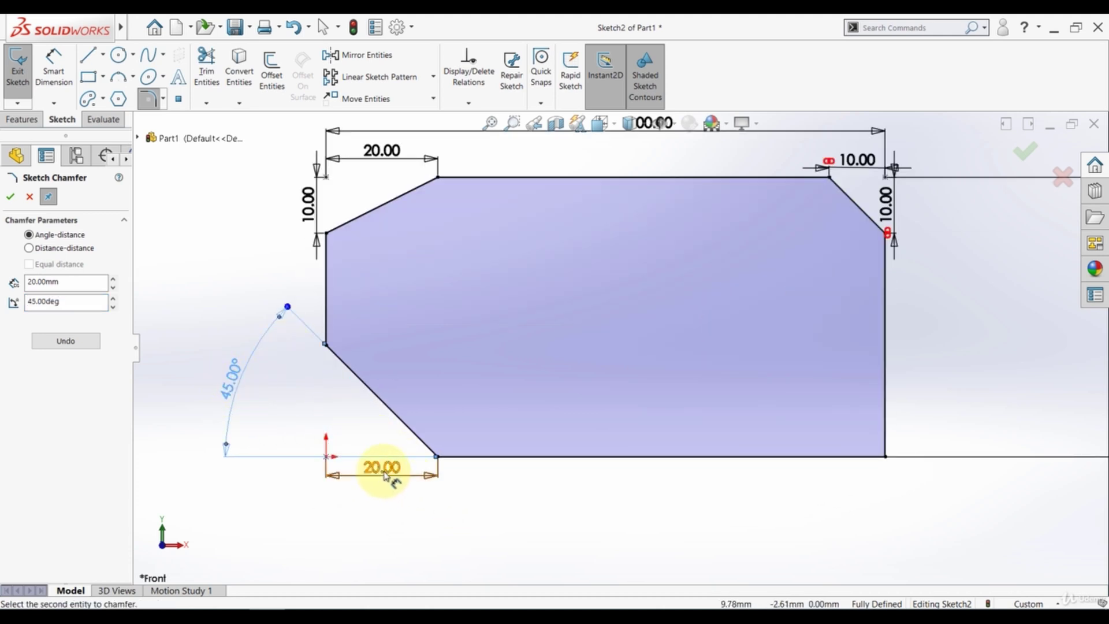
pyautogui.click(11, 196)
pyautogui.click(248, 238)
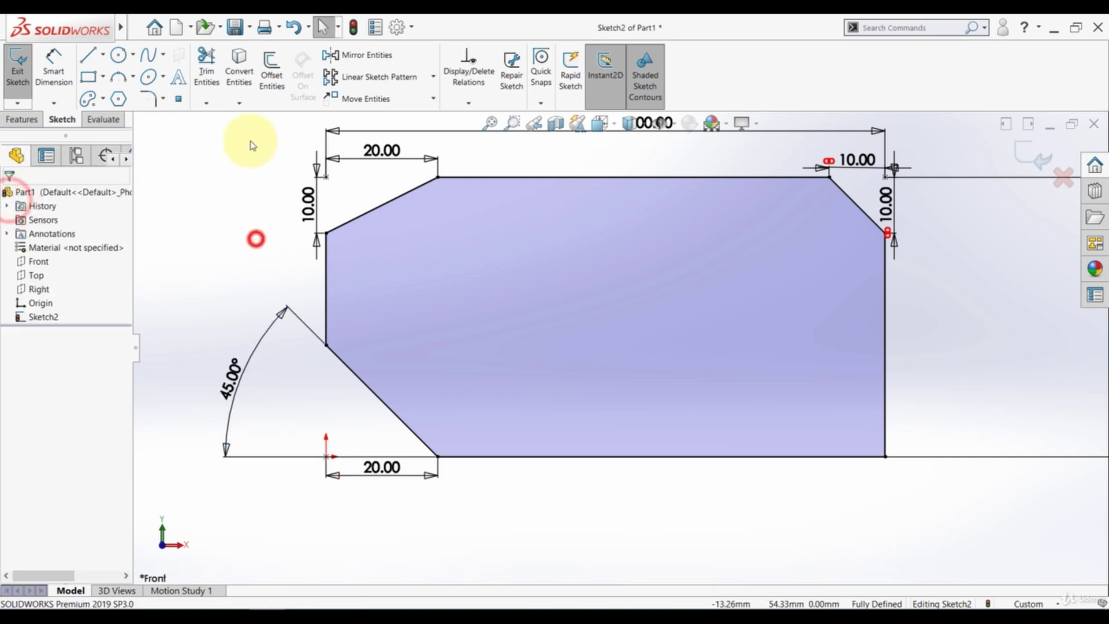
# - Chamfer the lower-right corner by angle-distance, with 20 mm along the bottom edge and an angle of 30°
pyautogui.click(164, 98)
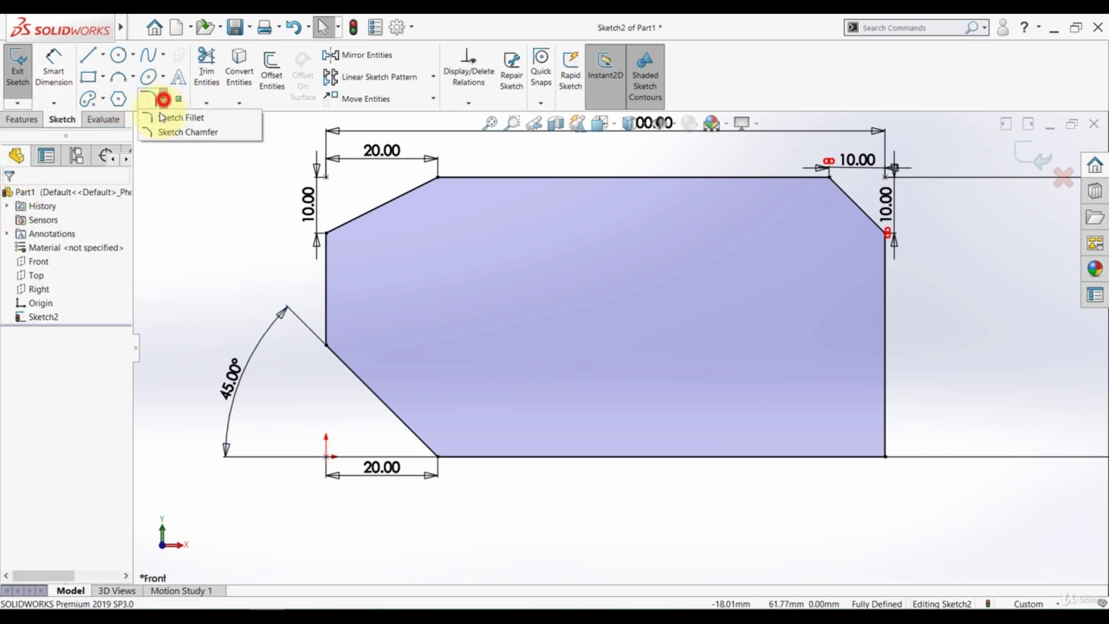
pyautogui.click(157, 131)
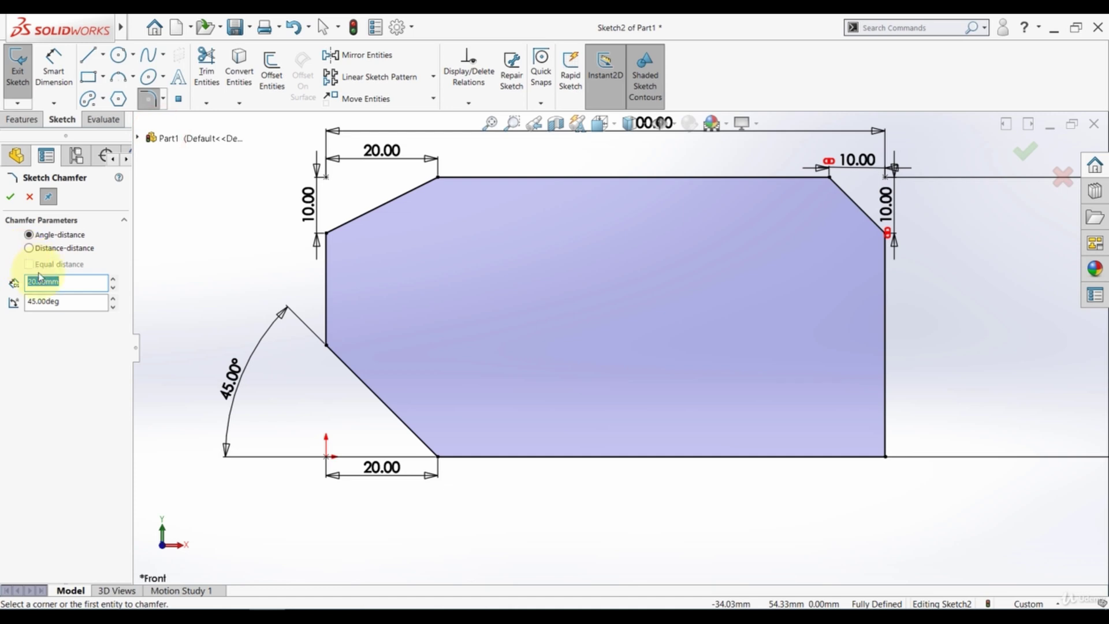
pyautogui.click(70, 305)
pyautogui.doubleClick(70, 306)
pyautogui.write('30')
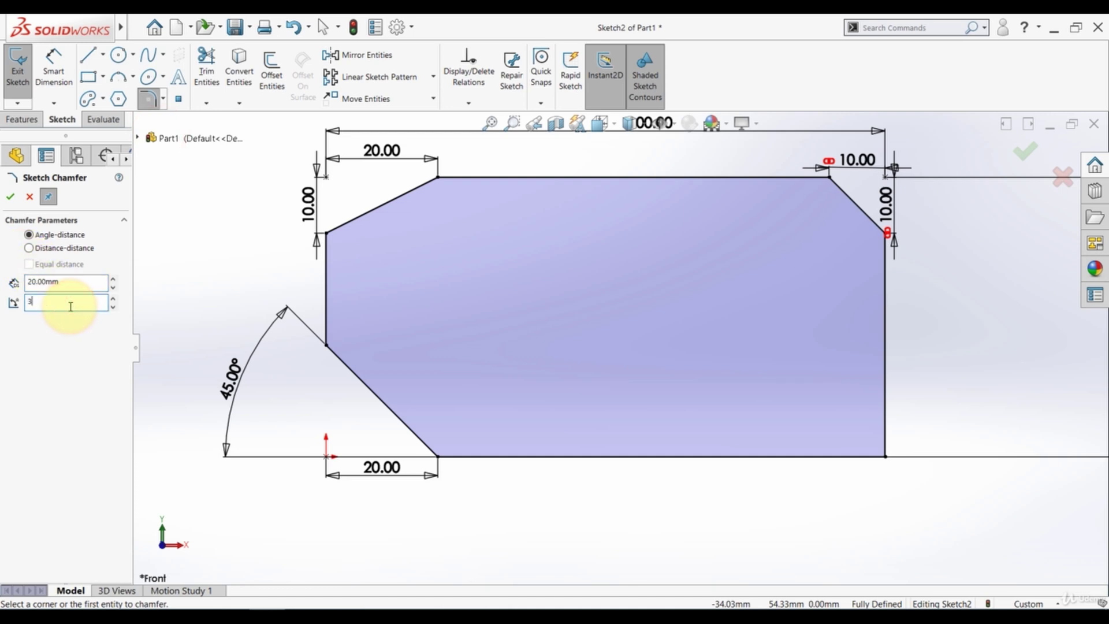
pyautogui.click(853, 457)
pyautogui.click(885, 377)
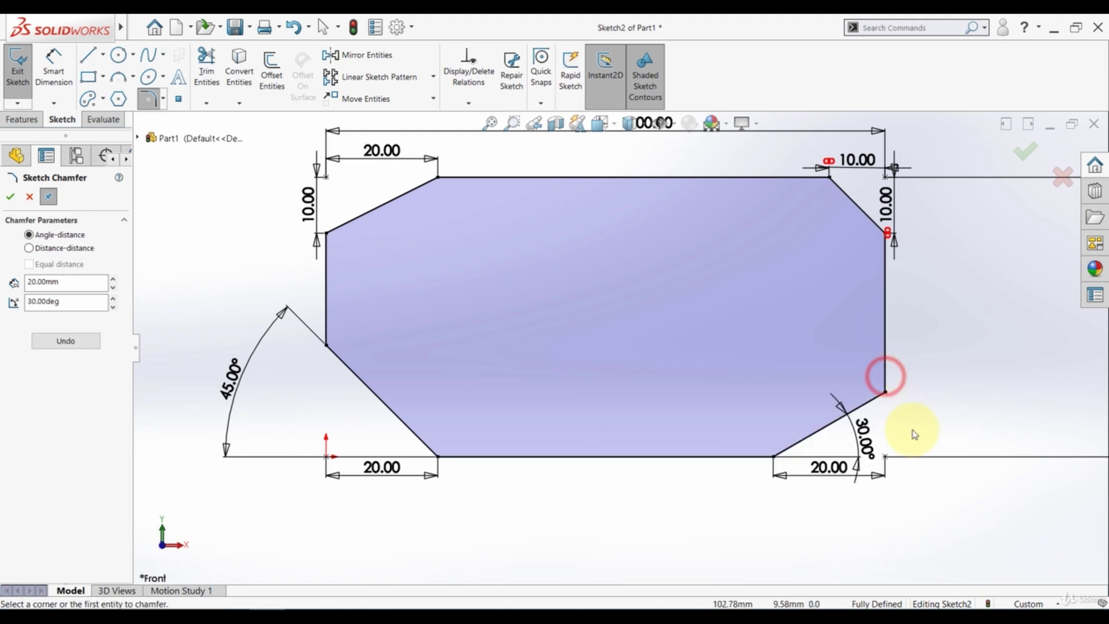
# - Move the lower-right chamfer's angle and distance dimensions farther away from the outline
pyautogui.moveTo(870, 438); pyautogui.dragTo(959, 420)
pyautogui.moveTo(829, 468); pyautogui.dragTo(829, 501)
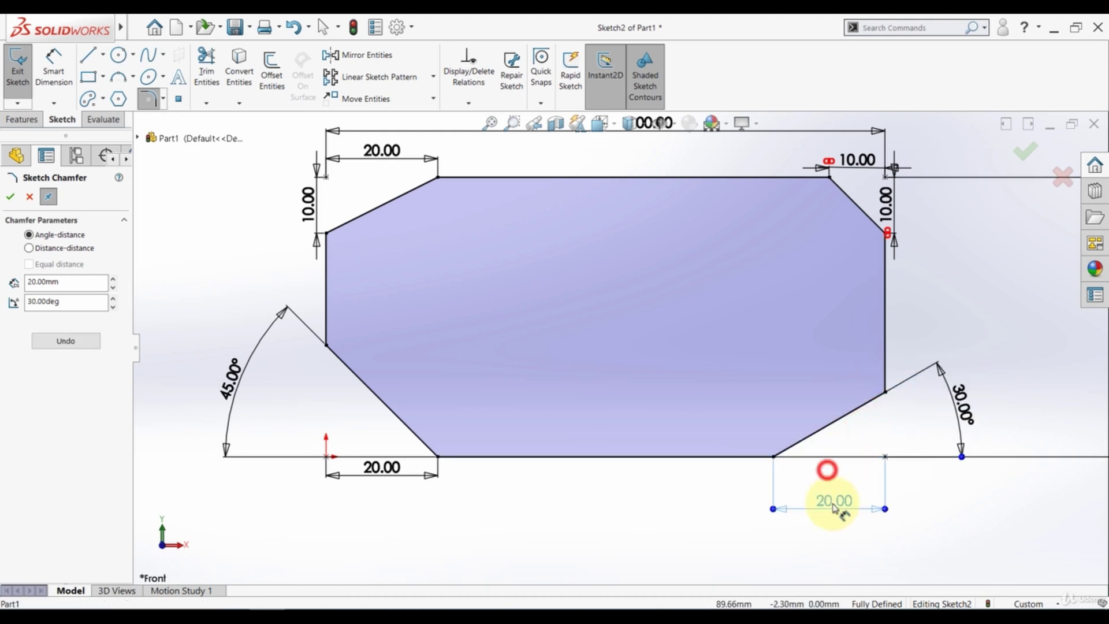
pyautogui.click(491, 122)
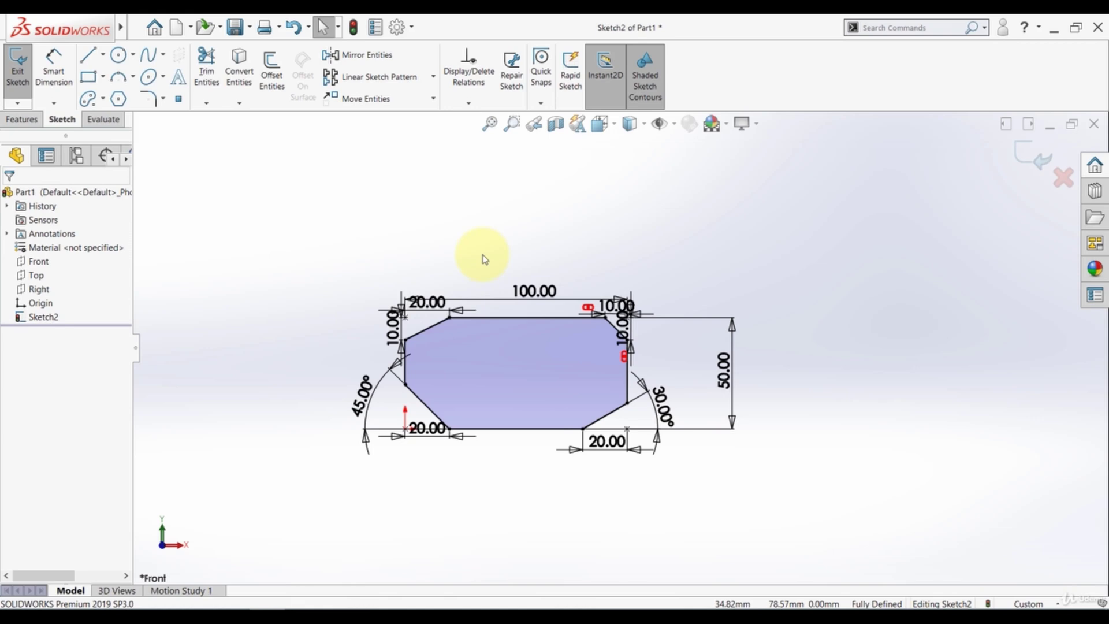
# - Delete the chamfered rectangle and all its dimensions from the sketch
pyautogui.click(483, 255)
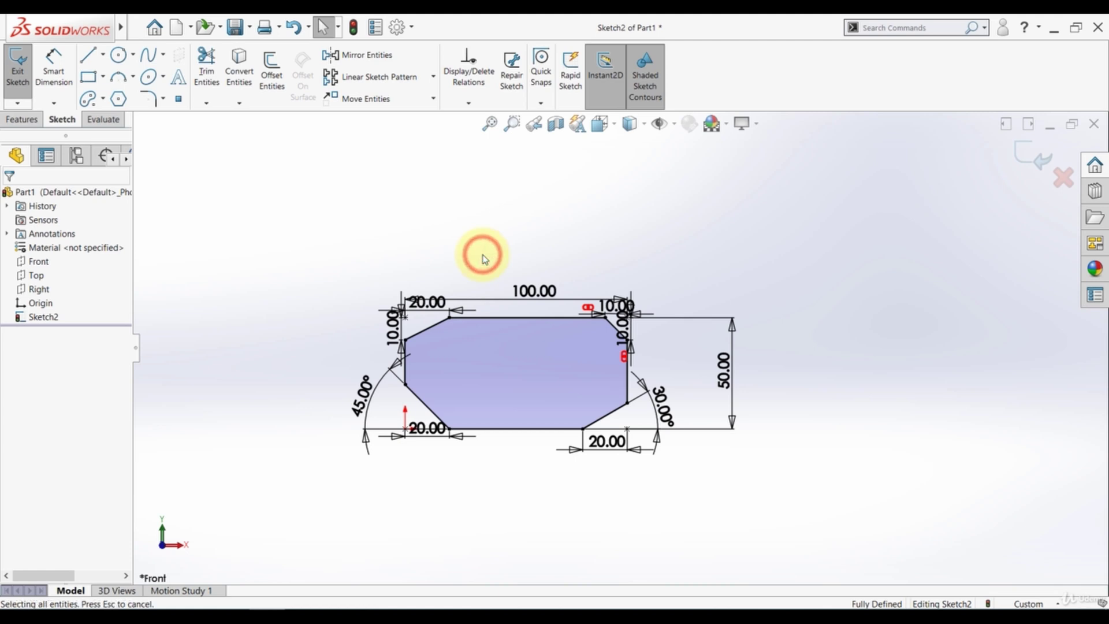
pyautogui.hotkey('ctrl', 'a')
pyautogui.press('Delete')
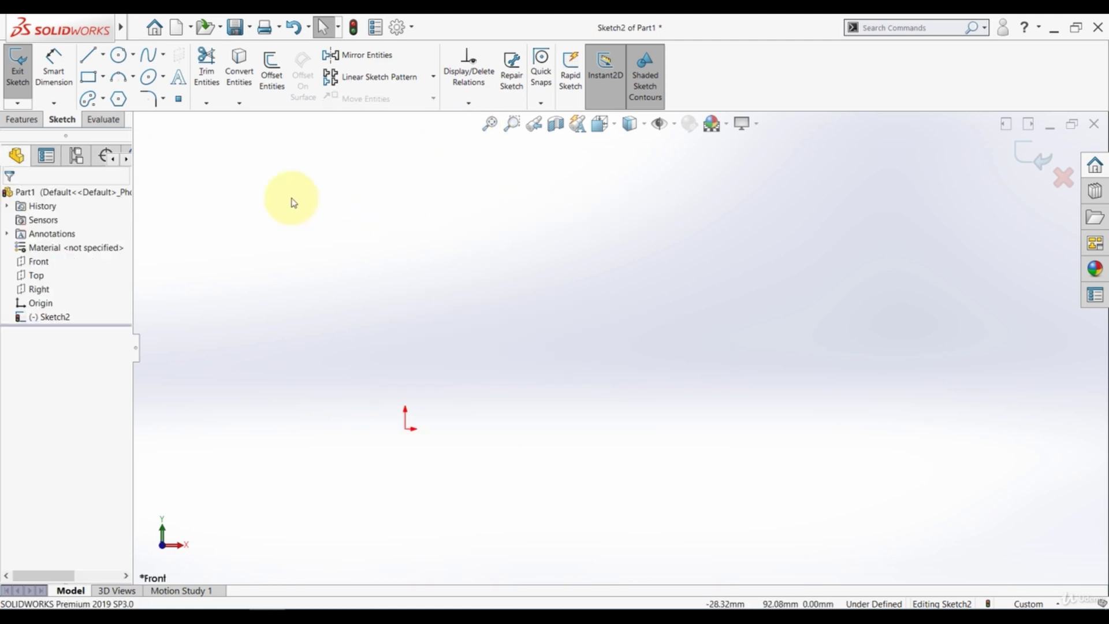
# - Draw a horizontal line about 87 mm long from the origin toward the right
pyautogui.click(88, 54)
pyautogui.click(406, 428)
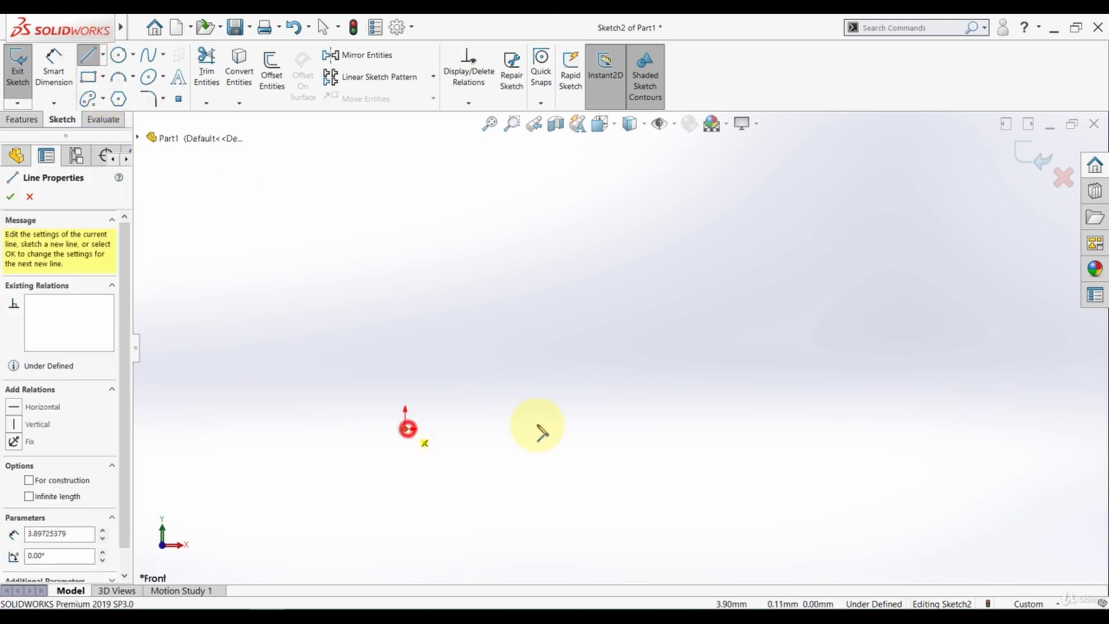
pyautogui.click(599, 429)
pyautogui.press('Escape')
# - Dimension the horizontal line below it and set its length to 100 mm
pyautogui.click(53, 64)
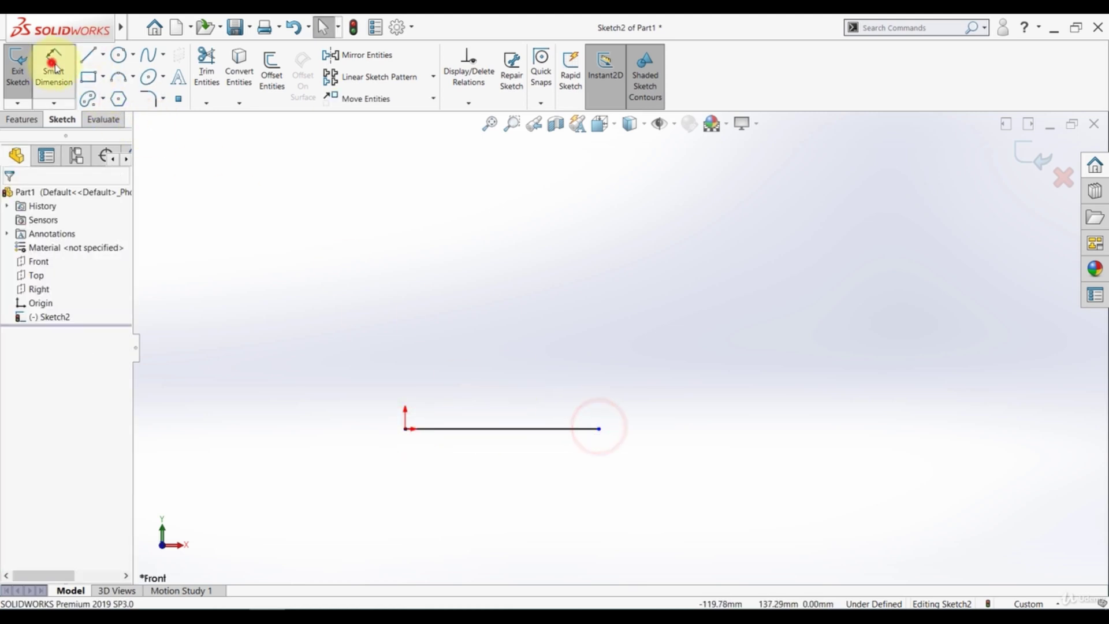
pyautogui.click(544, 431)
pyautogui.click(530, 468)
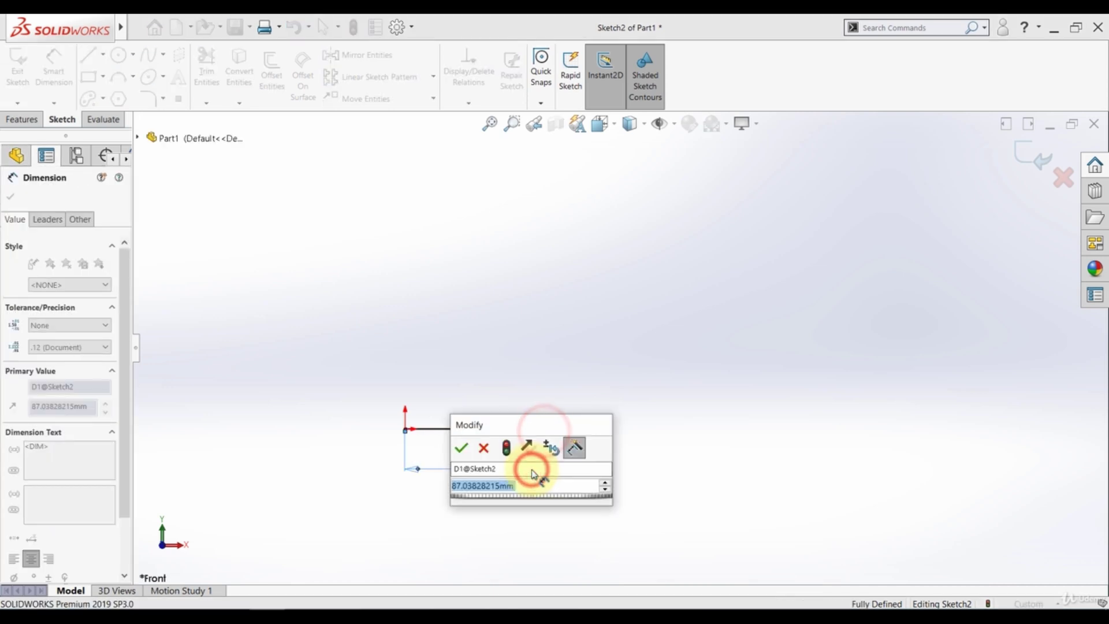
pyautogui.write('100')
pyautogui.press('Return')
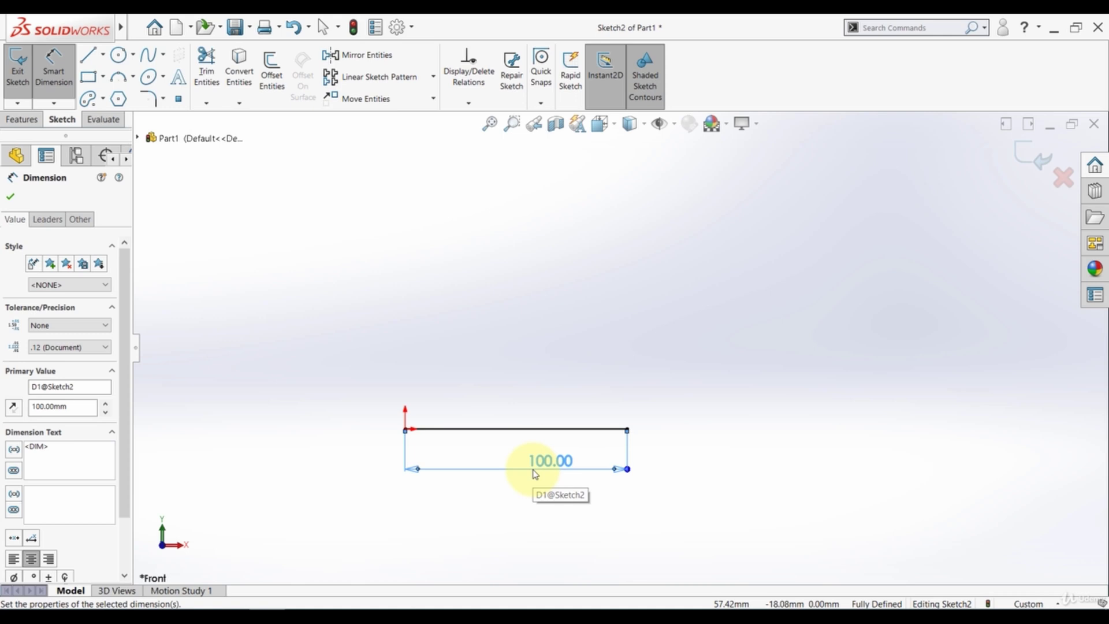
pyautogui.click(540, 346)
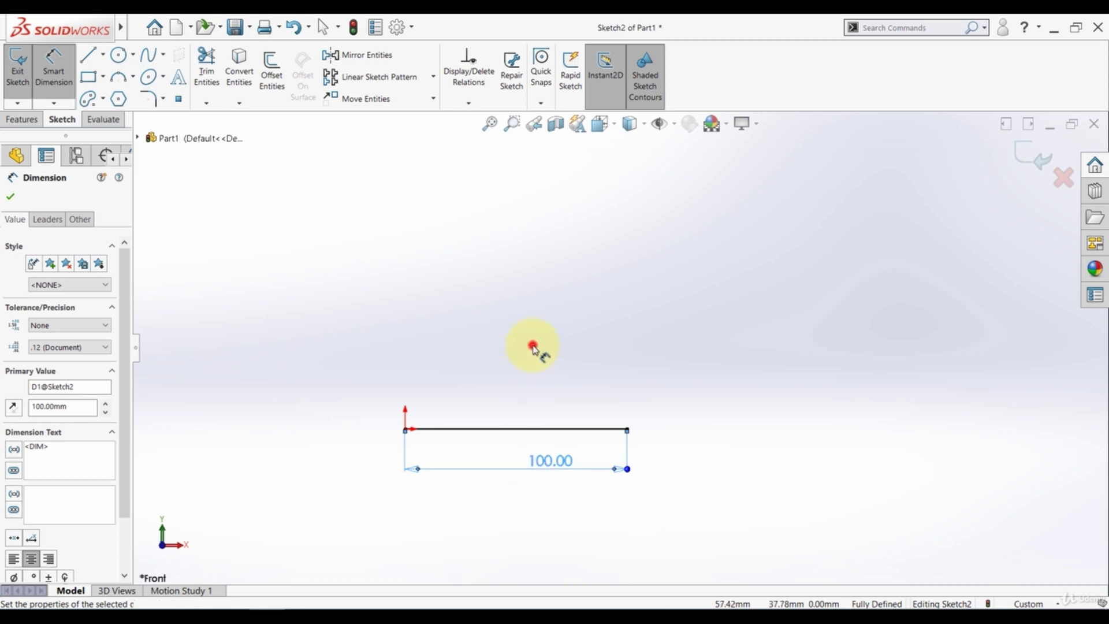
# - Offset the 100 mm line 20 mm upward with Offset Entities, with Add dimensions on and the direction reversed
pyautogui.click(272, 75)
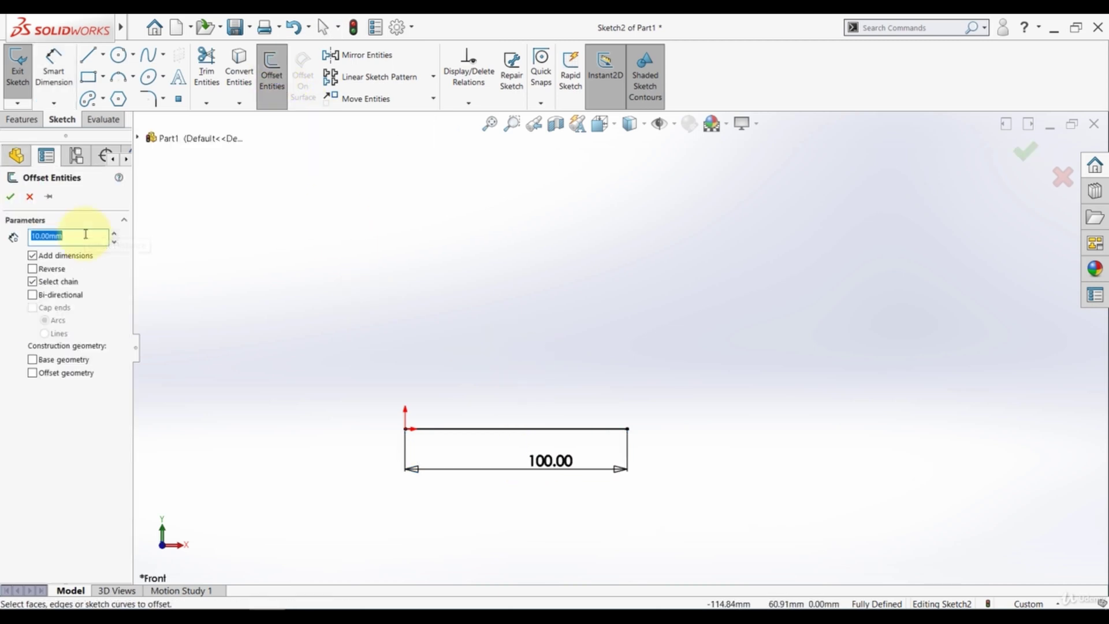
pyautogui.click(85, 234)
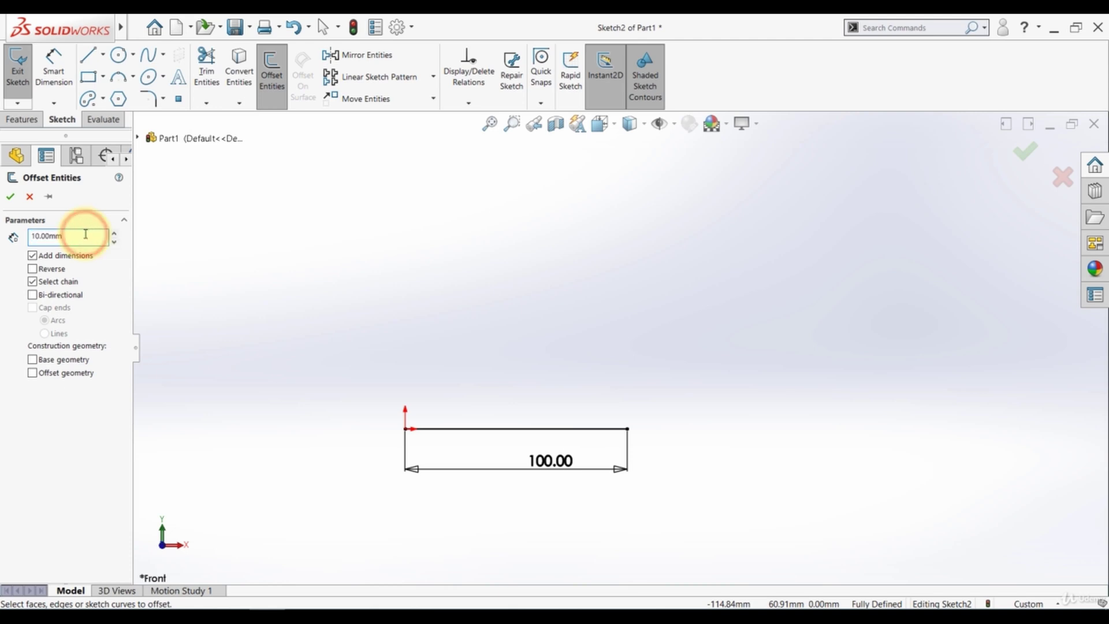
pyautogui.write('20')
pyautogui.doubleClick(85, 234)
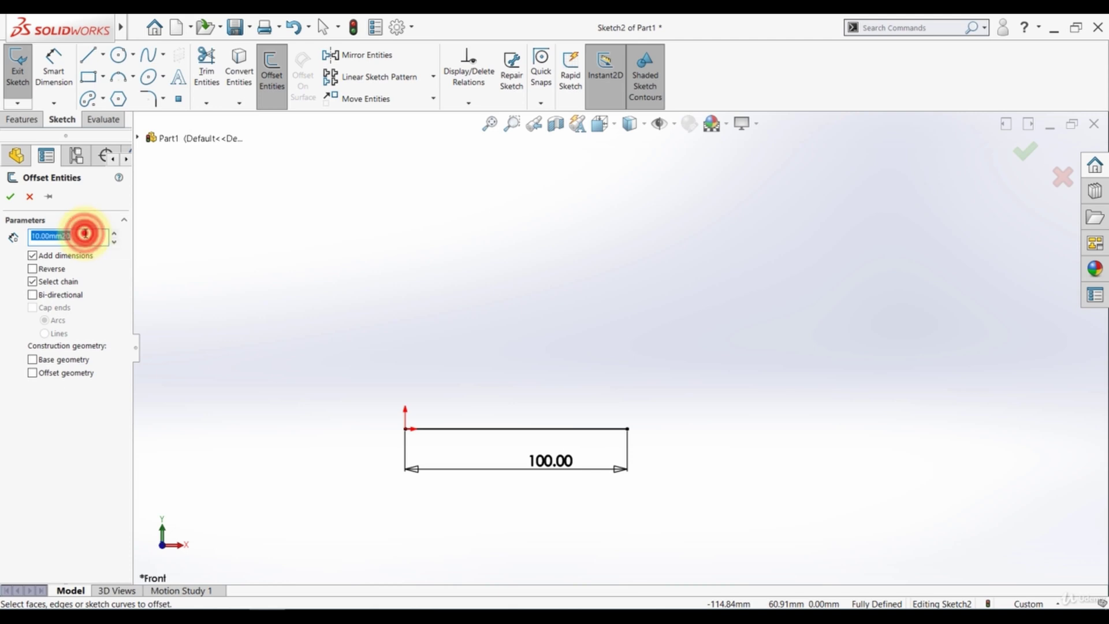
pyautogui.write('20')
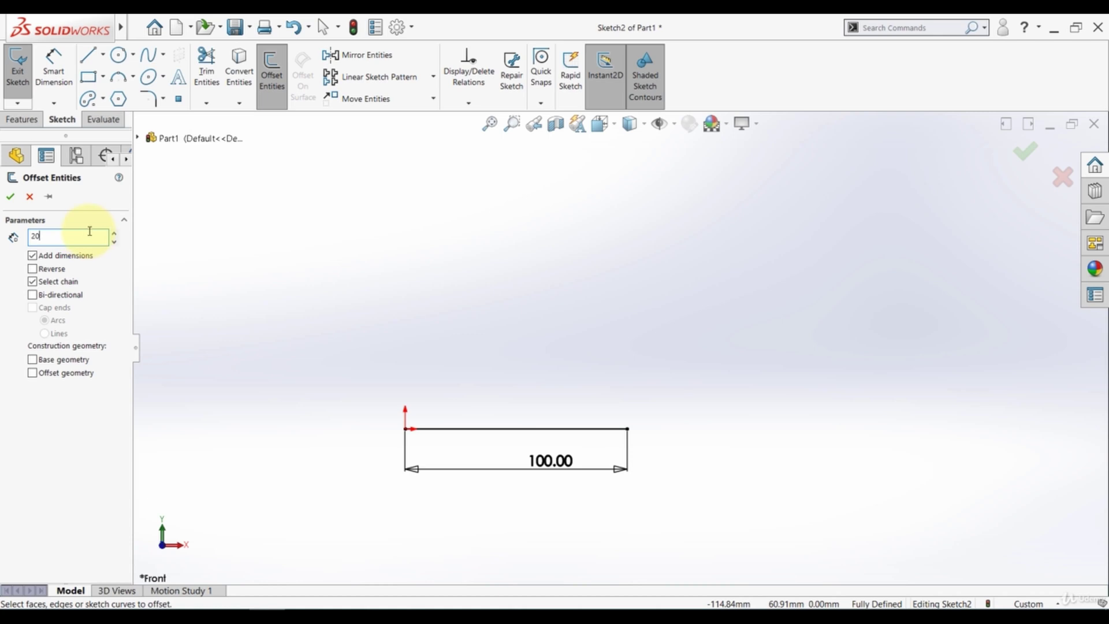
pyautogui.click(89, 231)
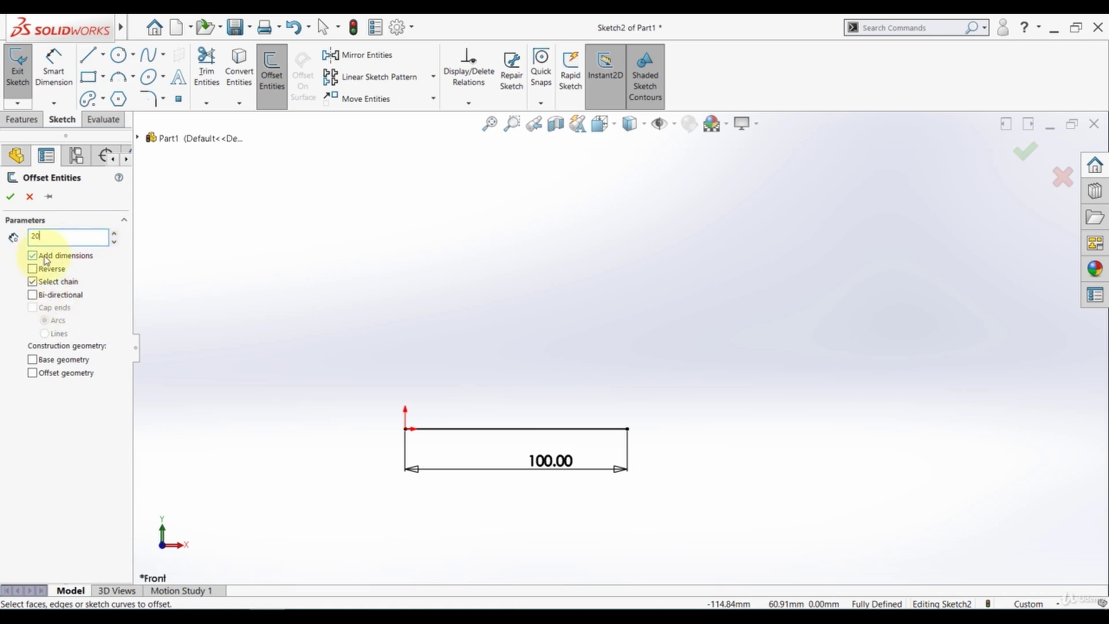
pyautogui.click(493, 429)
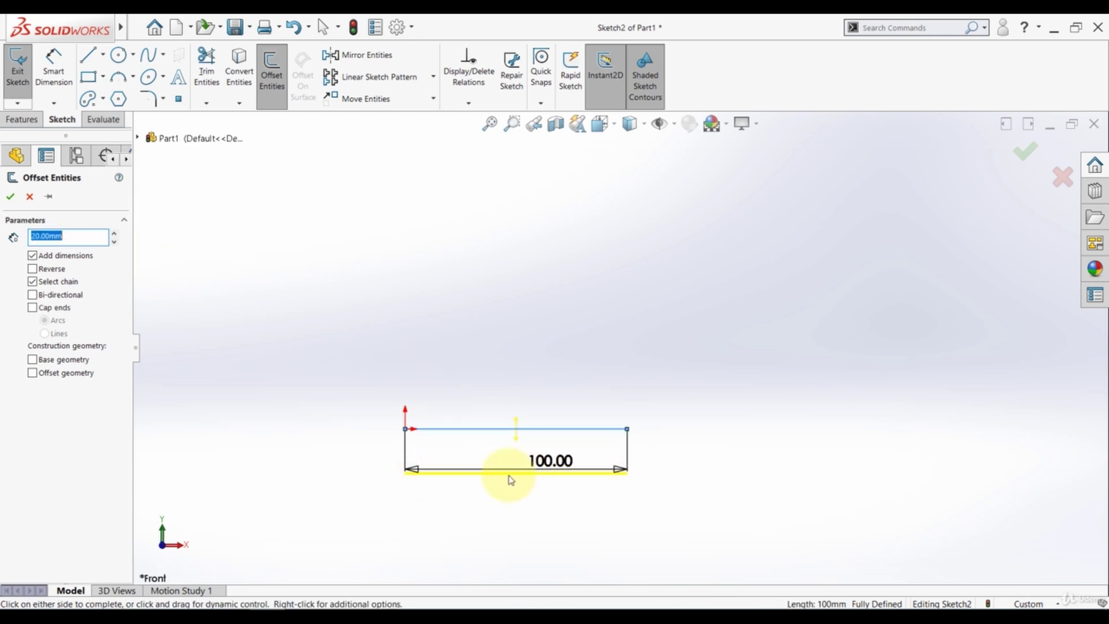
pyautogui.click(33, 270)
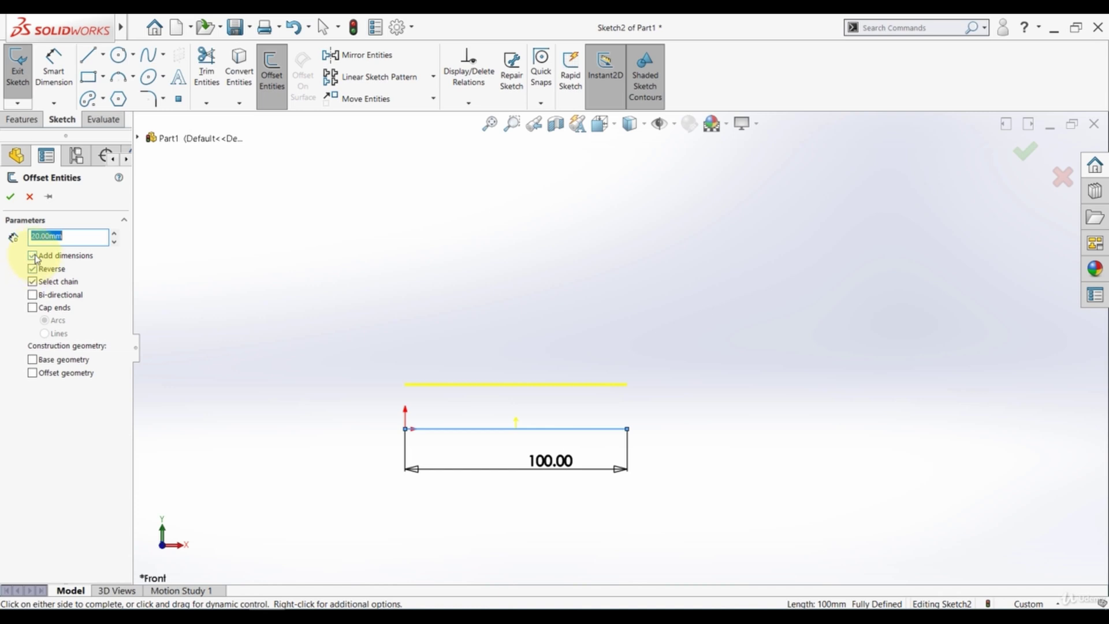
pyautogui.click(9, 198)
pyautogui.click(337, 282)
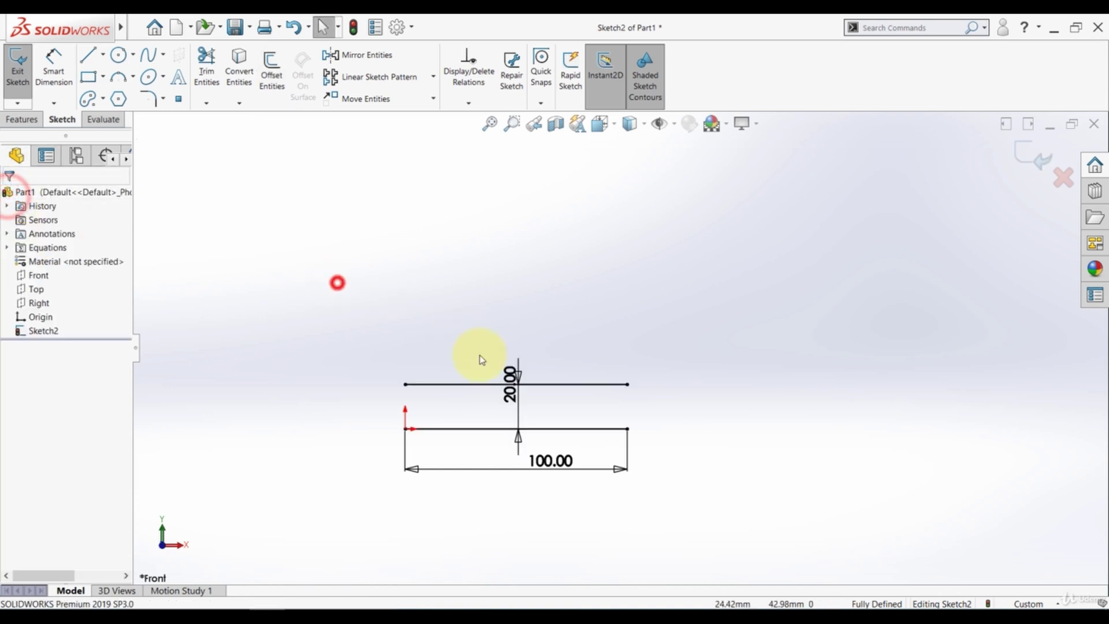
# - Move the 20 mm offset dimension to the left of the two parallel lines
pyautogui.moveTo(507, 368); pyautogui.dragTo(259, 322)
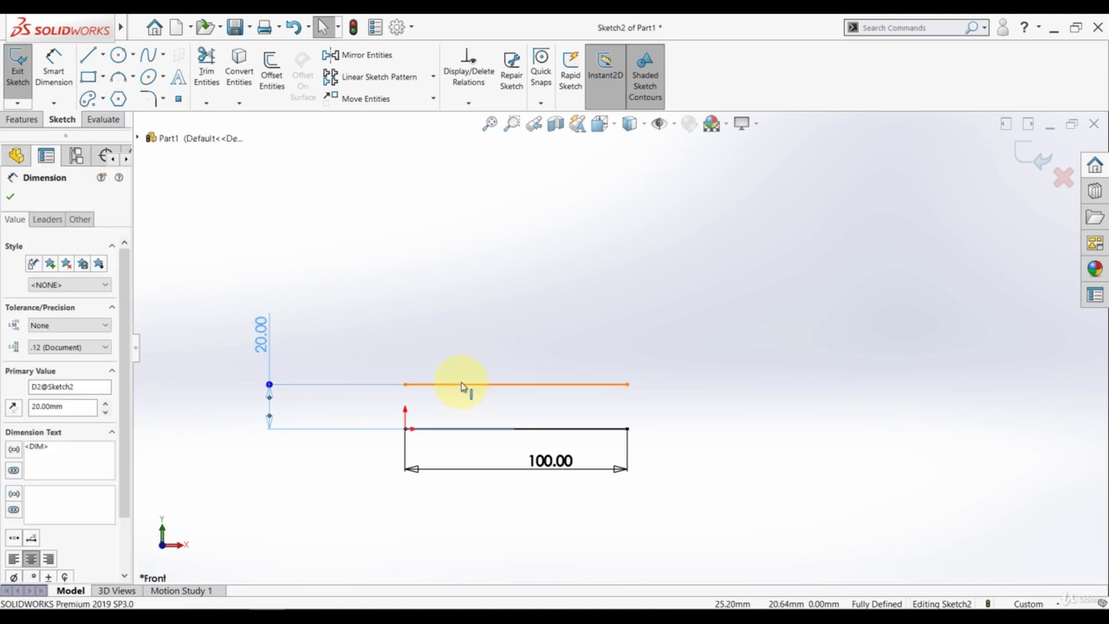
pyautogui.click(468, 325)
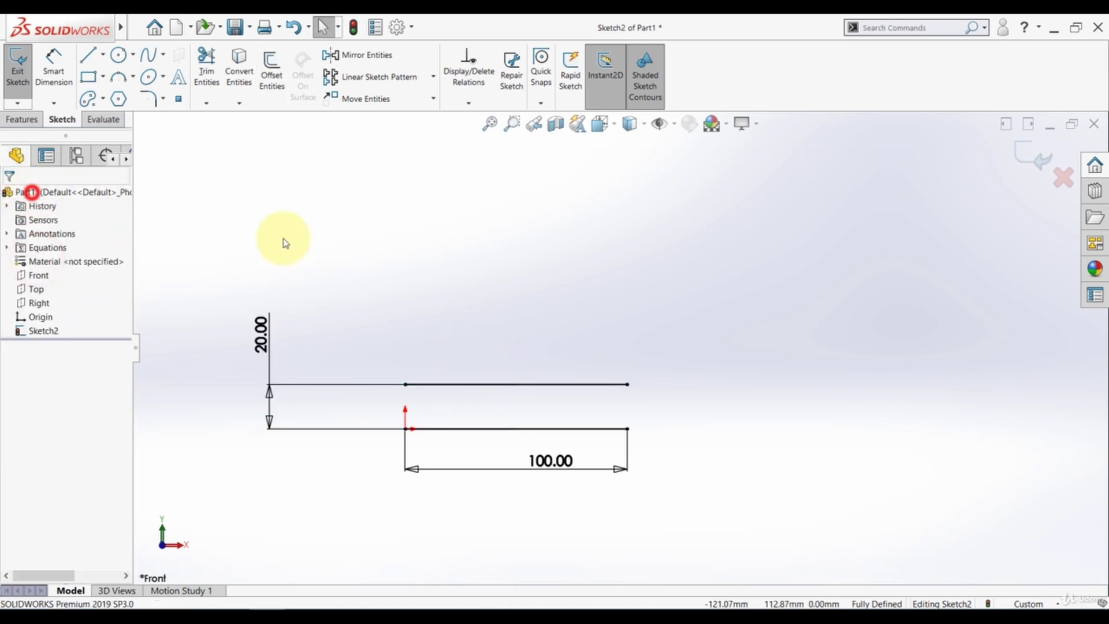
pyautogui.click(312, 243)
# - Offset the line through the origin 20 mm downward without adding dimensions, and move its length dimension above it, between the two upper lines
pyautogui.click(271, 72)
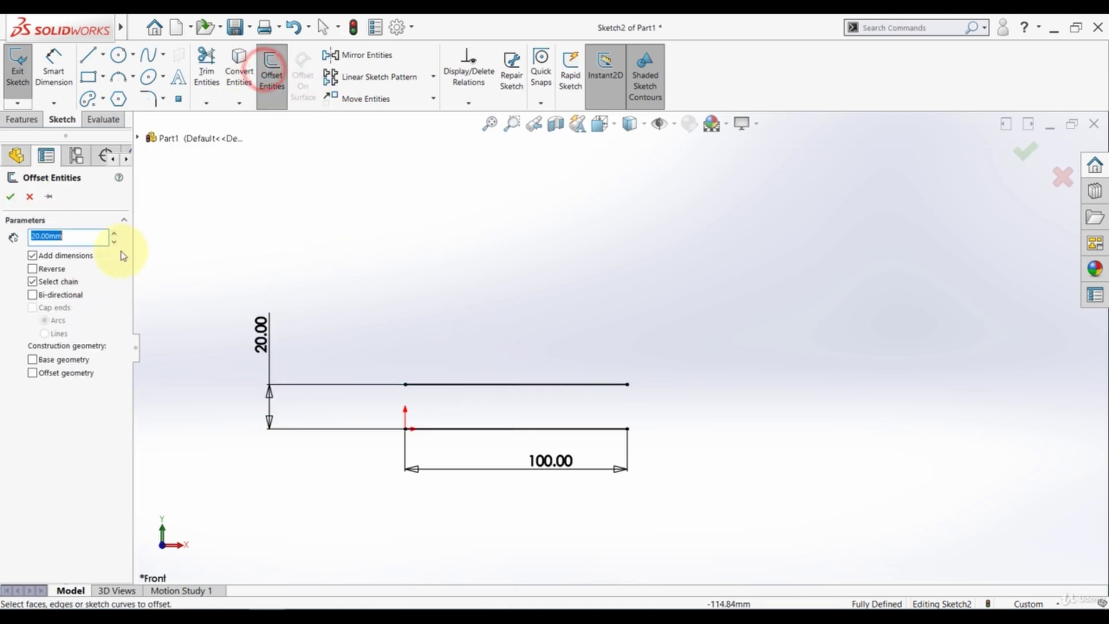
pyautogui.click(32, 255)
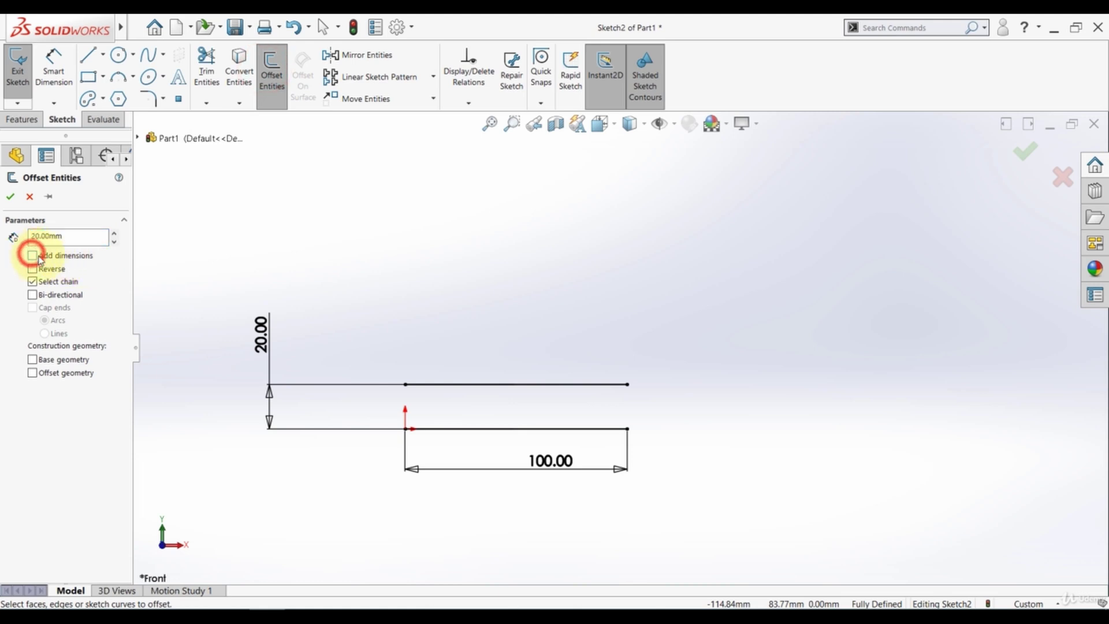
pyautogui.click(445, 429)
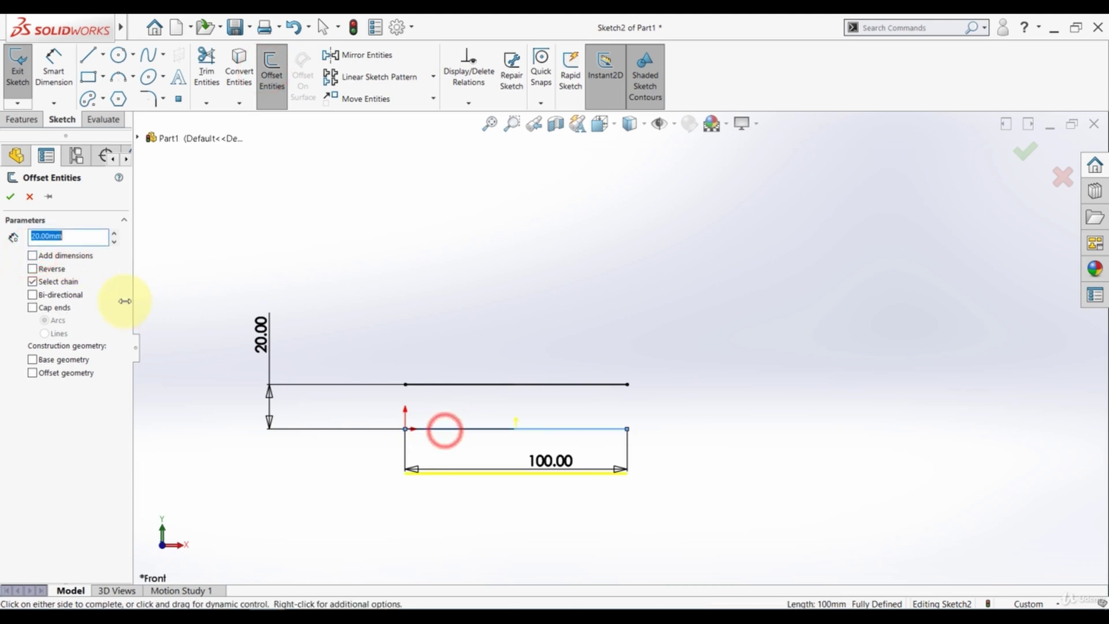
pyautogui.click(10, 197)
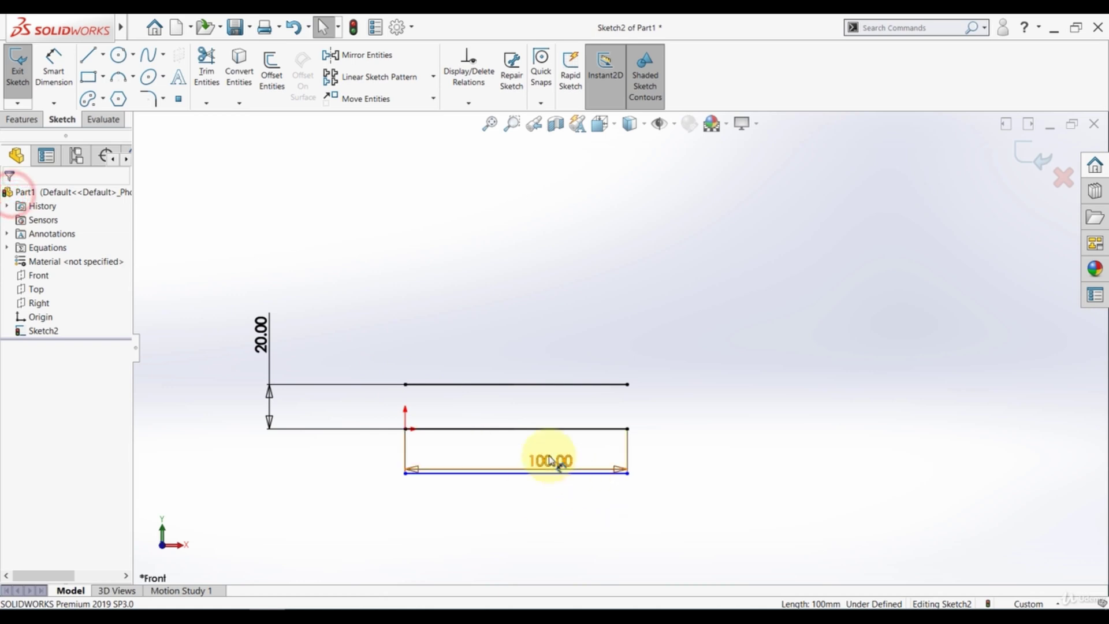
pyautogui.moveTo(550, 456); pyautogui.dragTo(526, 407)
pyautogui.click(302, 460)
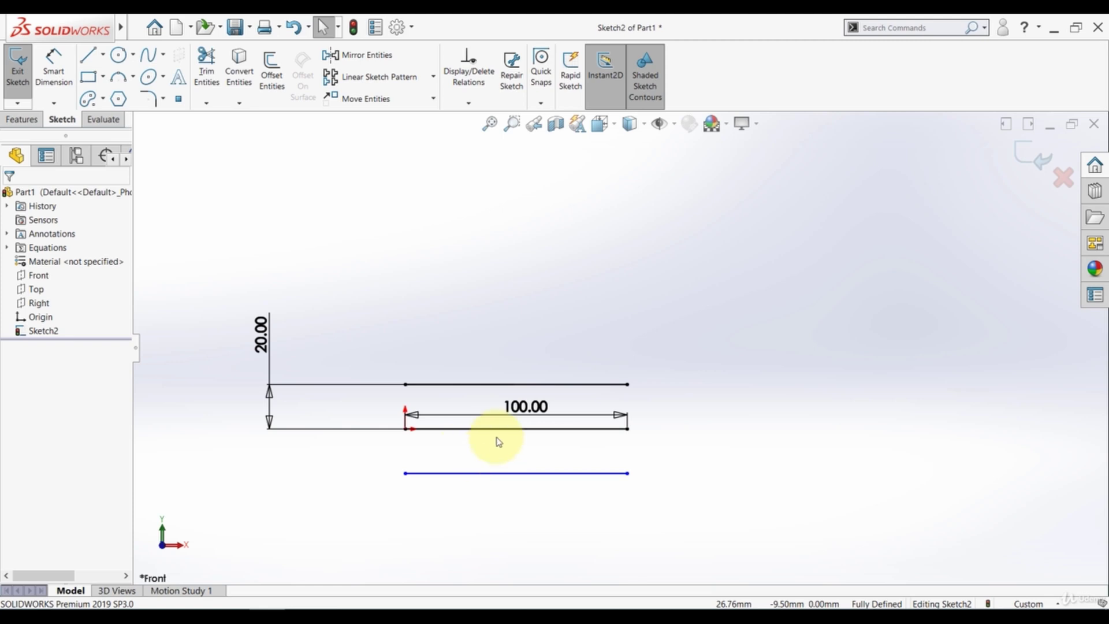
# - Offset the lowest line 30 mm downward without dimensions, trying arc cap ends and settling on cap ends made of lines
pyautogui.scroll(2, 554, 472)
pyautogui.scroll(-2, 570, 479)
pyautogui.click(274, 78)
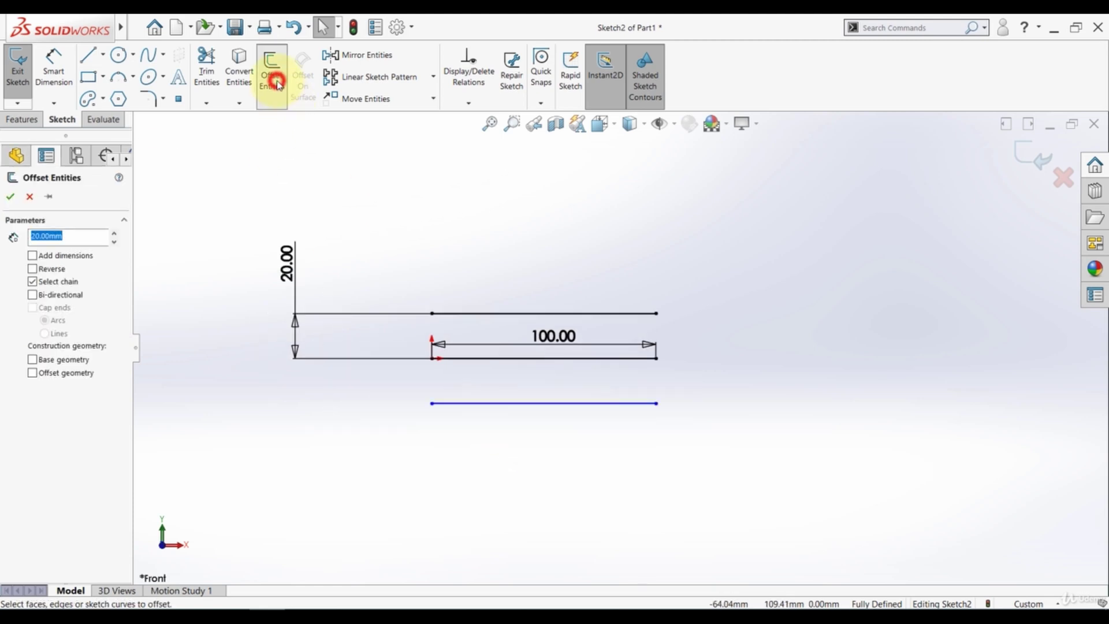
pyautogui.click(500, 404)
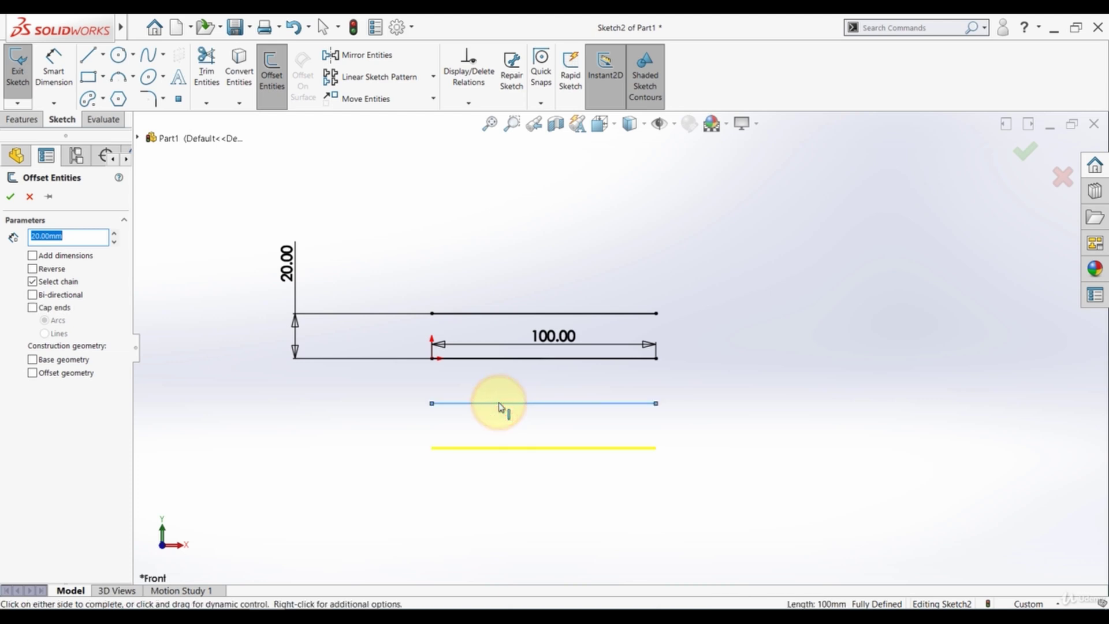
pyautogui.doubleClick(70, 238)
pyautogui.write('30')
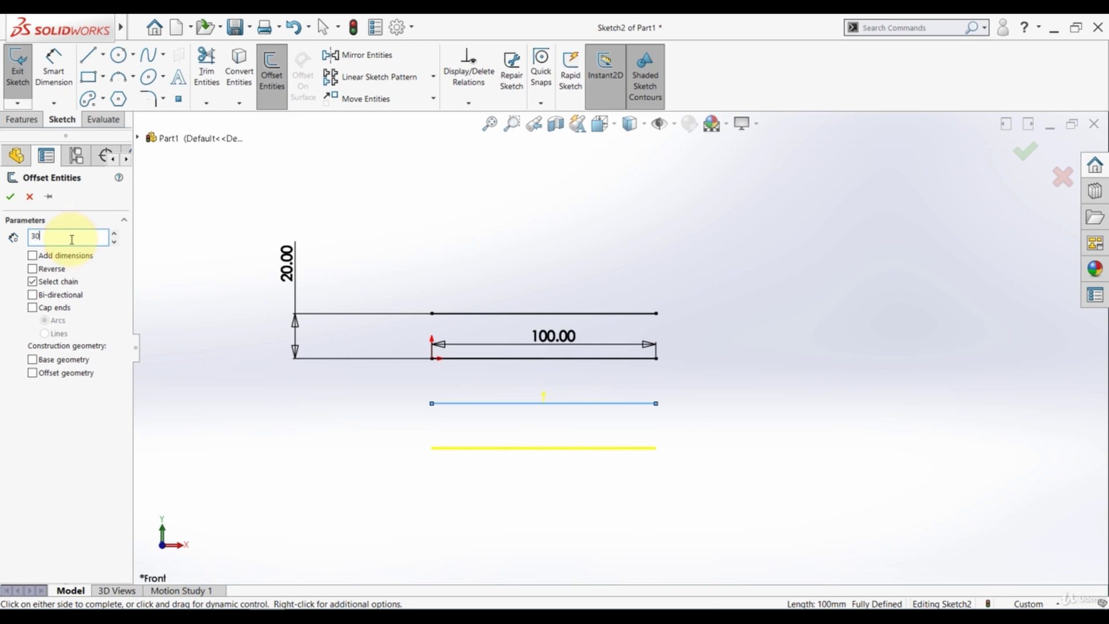
pyautogui.press('Return')
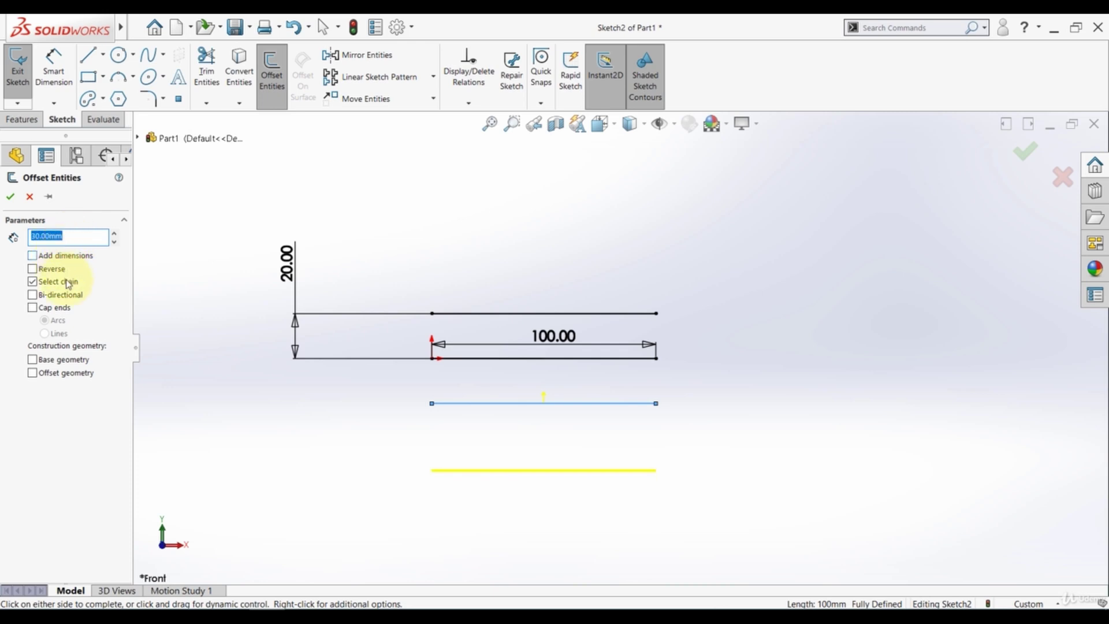
pyautogui.click(32, 308)
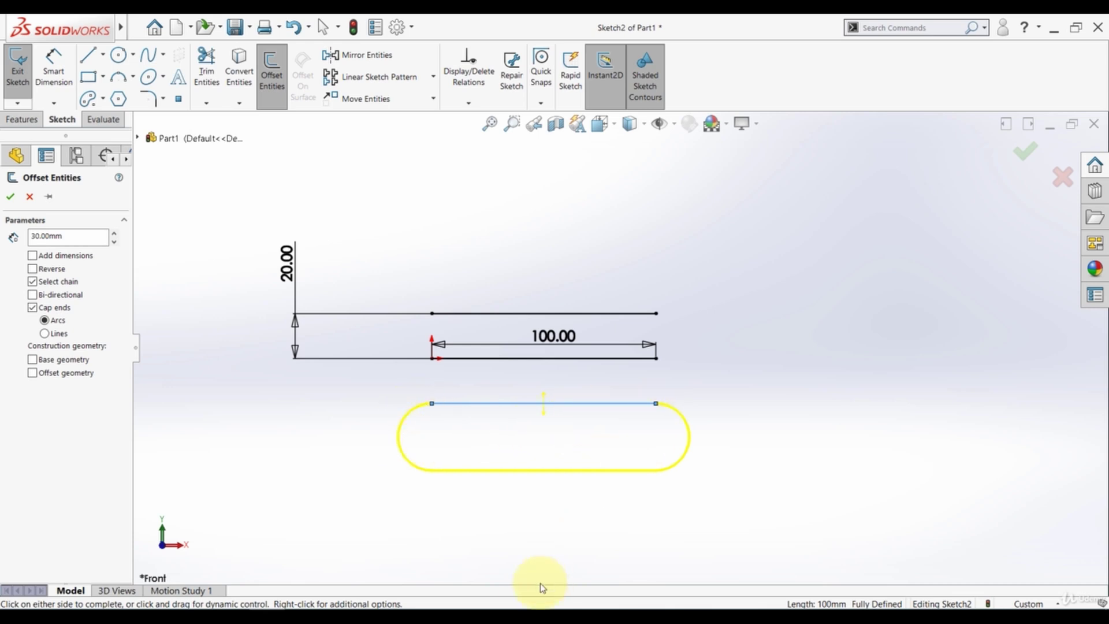
pyautogui.click(45, 334)
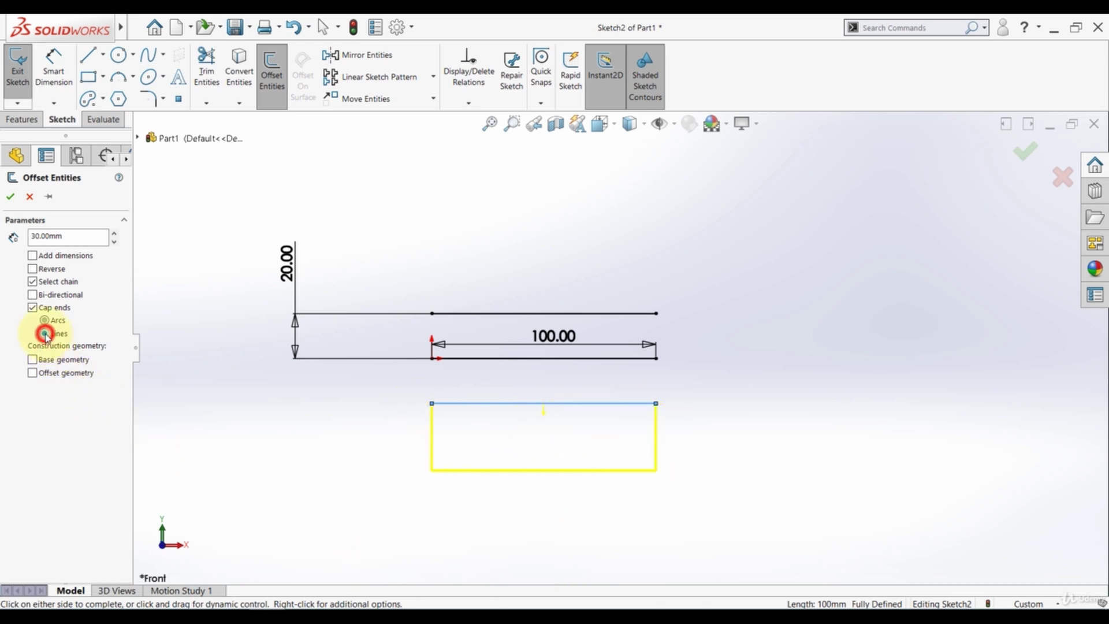
pyautogui.click(44, 320)
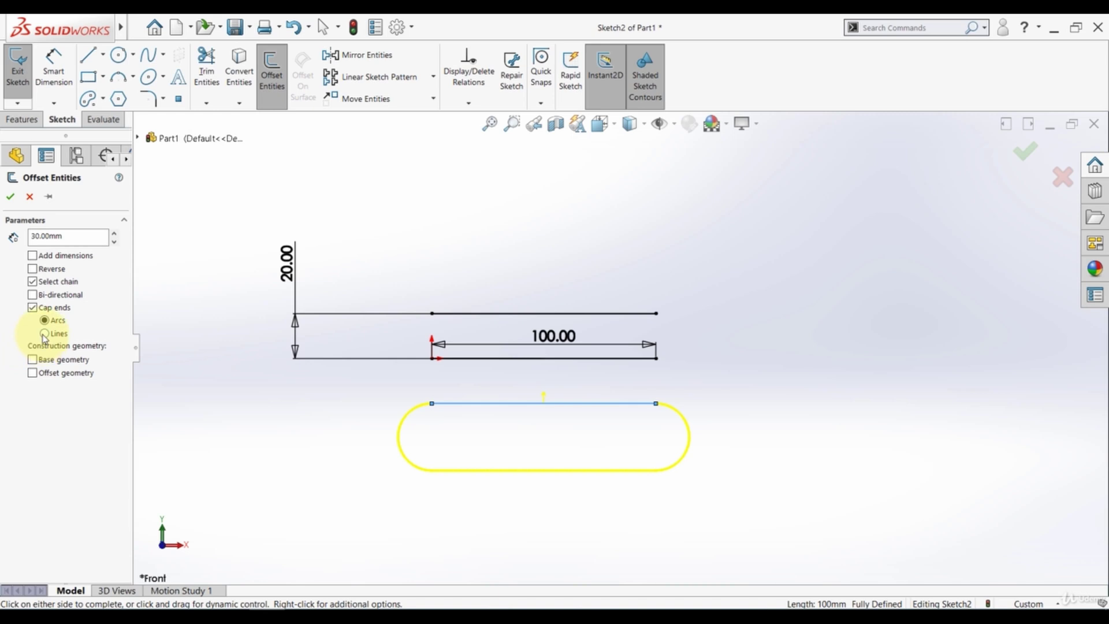
pyautogui.click(45, 334)
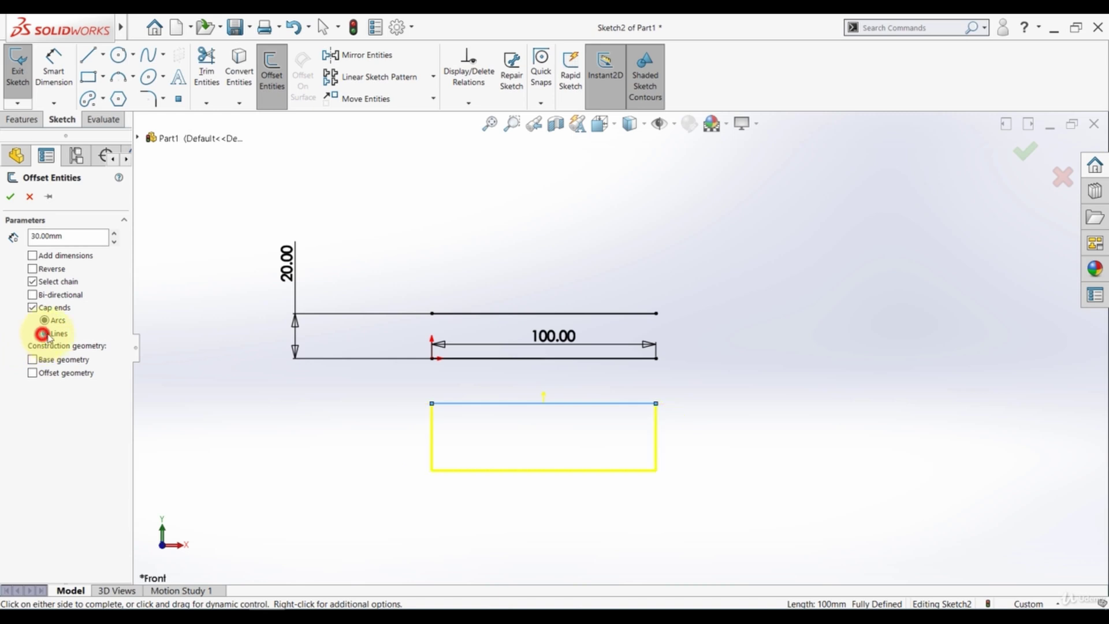
pyautogui.click(638, 464)
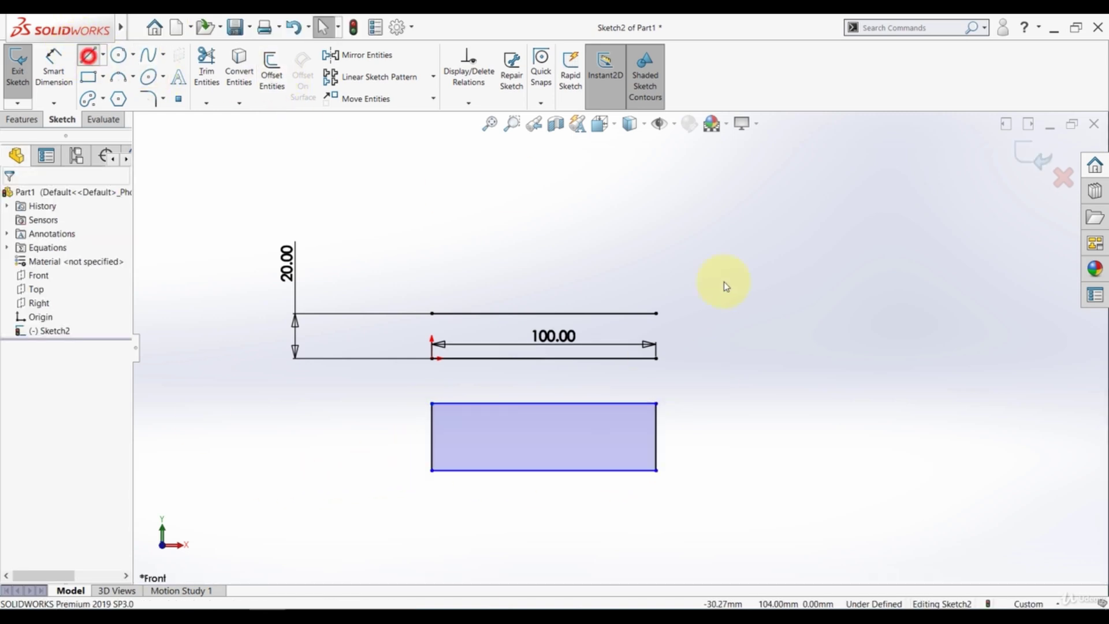
# - Draw a separate horizontal line about 103 mm long to the upper right of the existing lines
pyautogui.press('l')
pyautogui.click(747, 277)
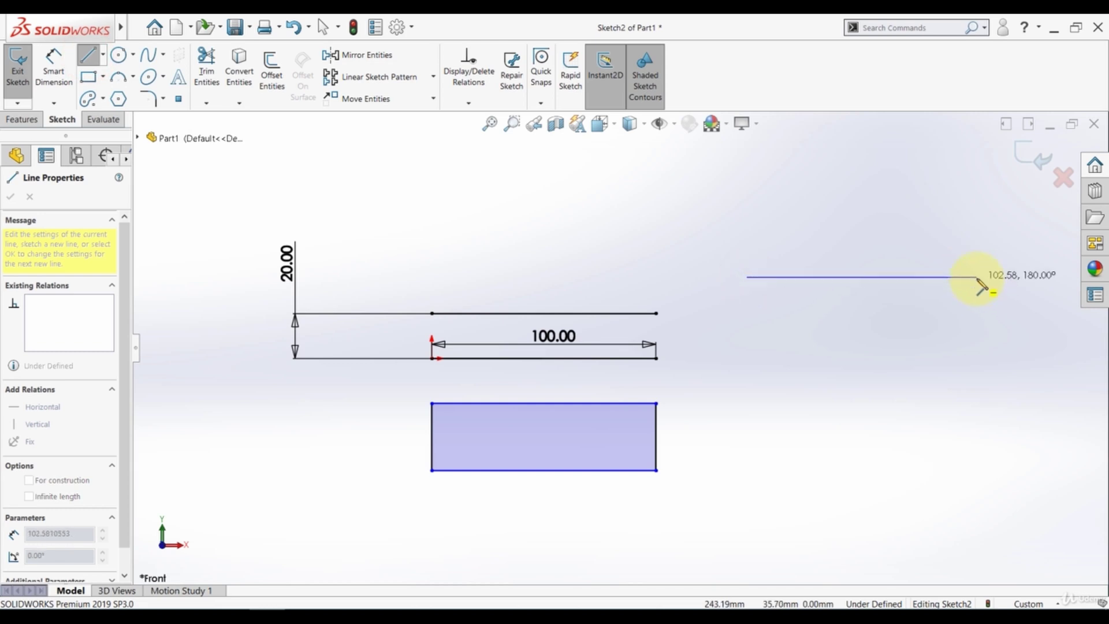
pyautogui.click(977, 278)
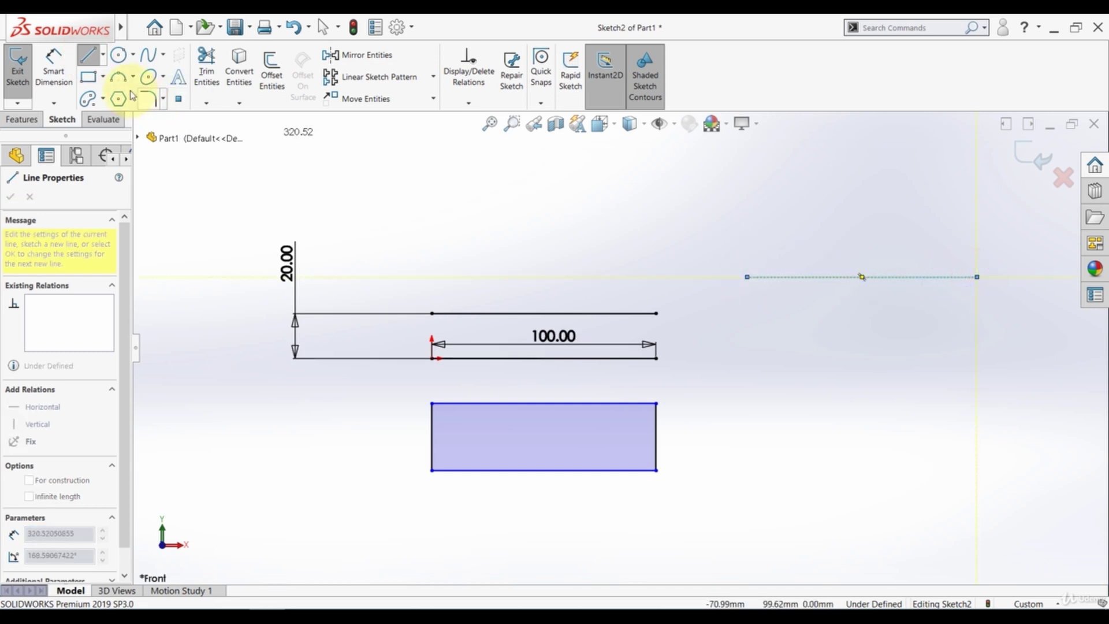
# - Dimension the new horizontal line below it and set its length to 100 mm
pyautogui.click(54, 70)
pyautogui.click(806, 277)
pyautogui.click(824, 325)
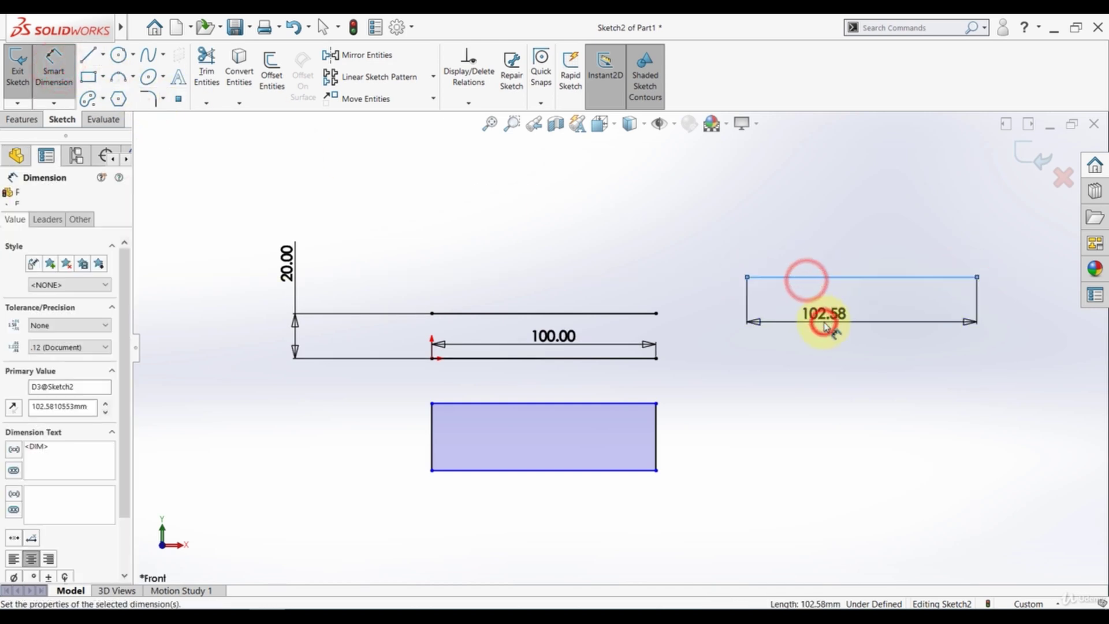
pyautogui.write('100')
pyautogui.press('Return')
pyautogui.press('Escape')
pyautogui.press('Escape')
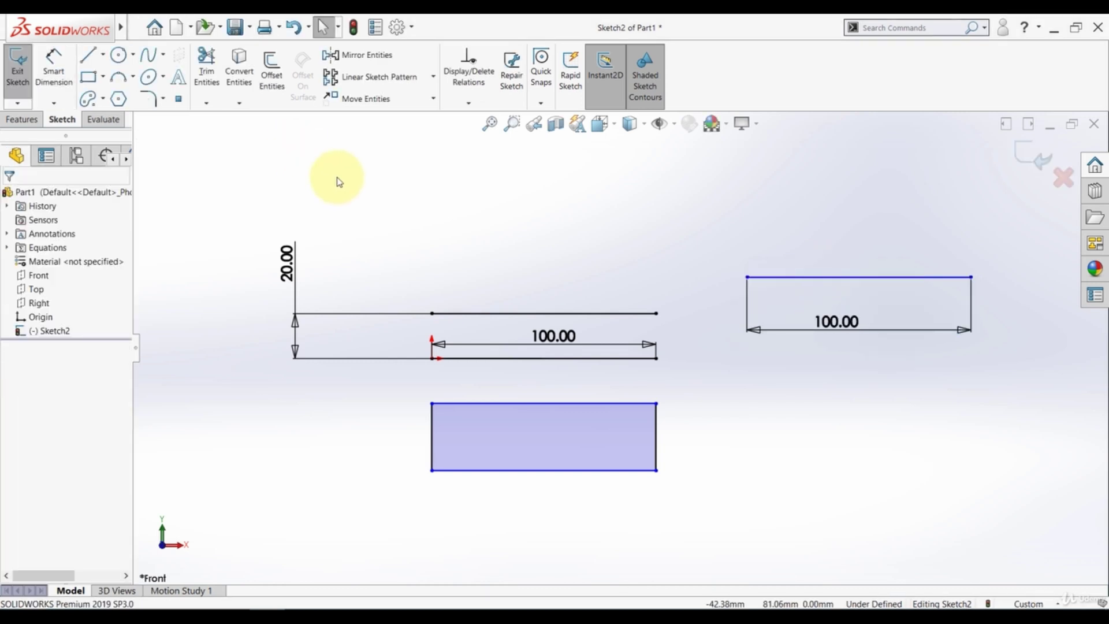
# - Offset the separate 100 mm line 30 mm bi-directionally without dimensions, with the ends capped by arcs
pyautogui.click(271, 81)
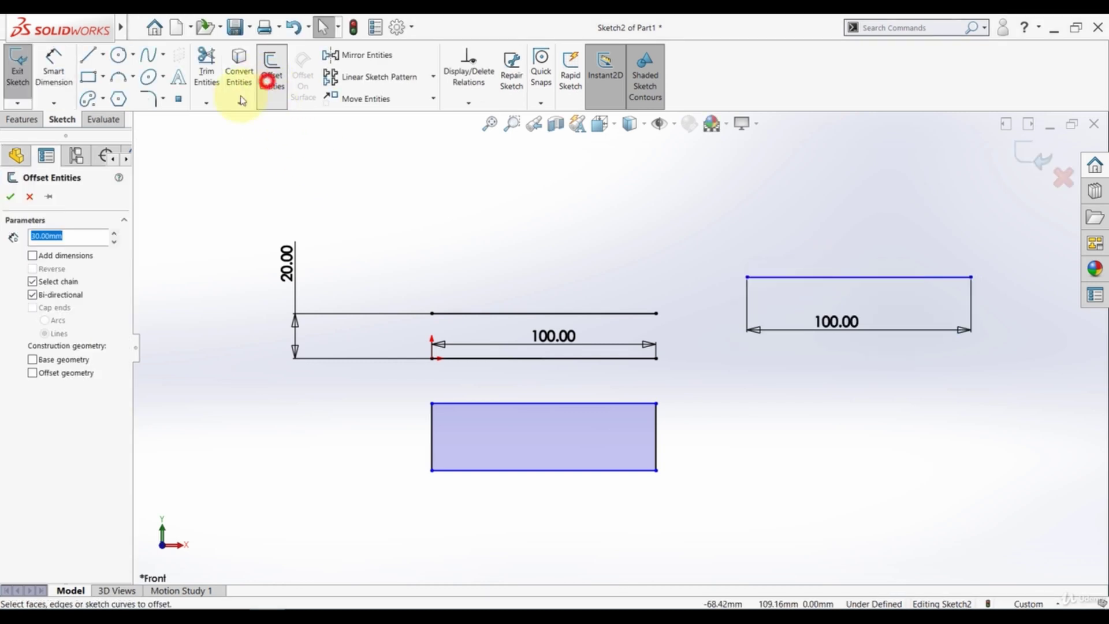
pyautogui.click(32, 295)
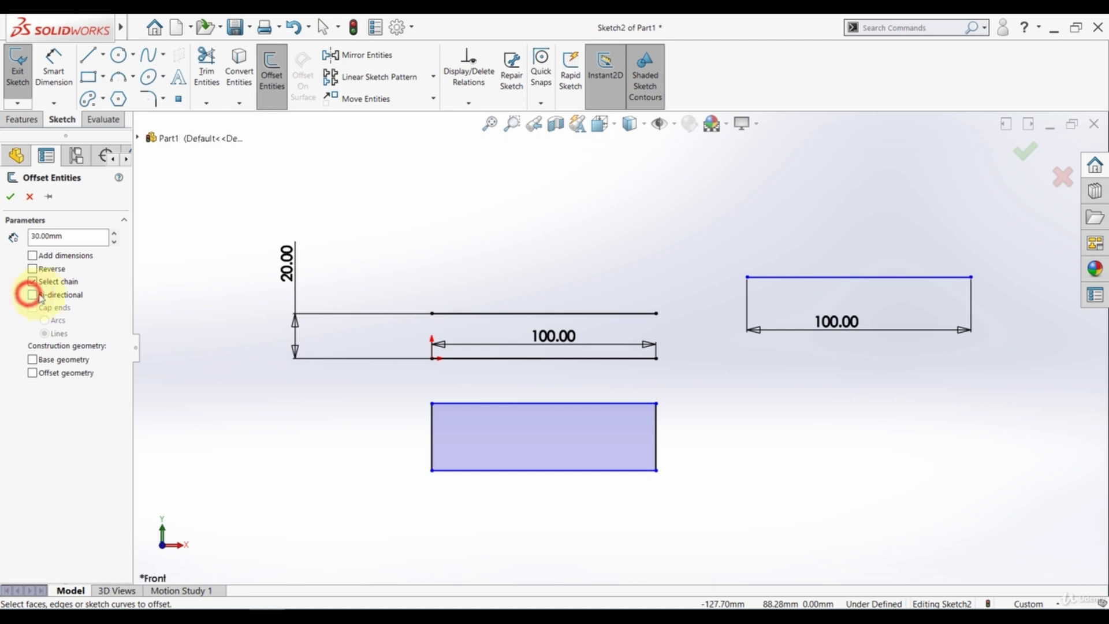
pyautogui.click(32, 295)
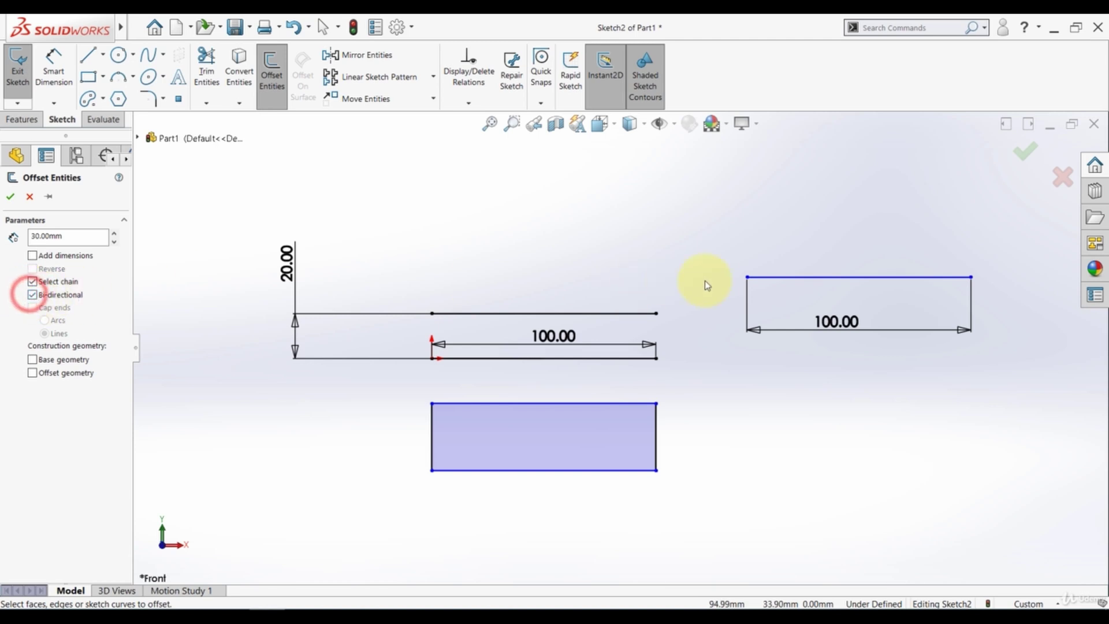
pyautogui.click(829, 282)
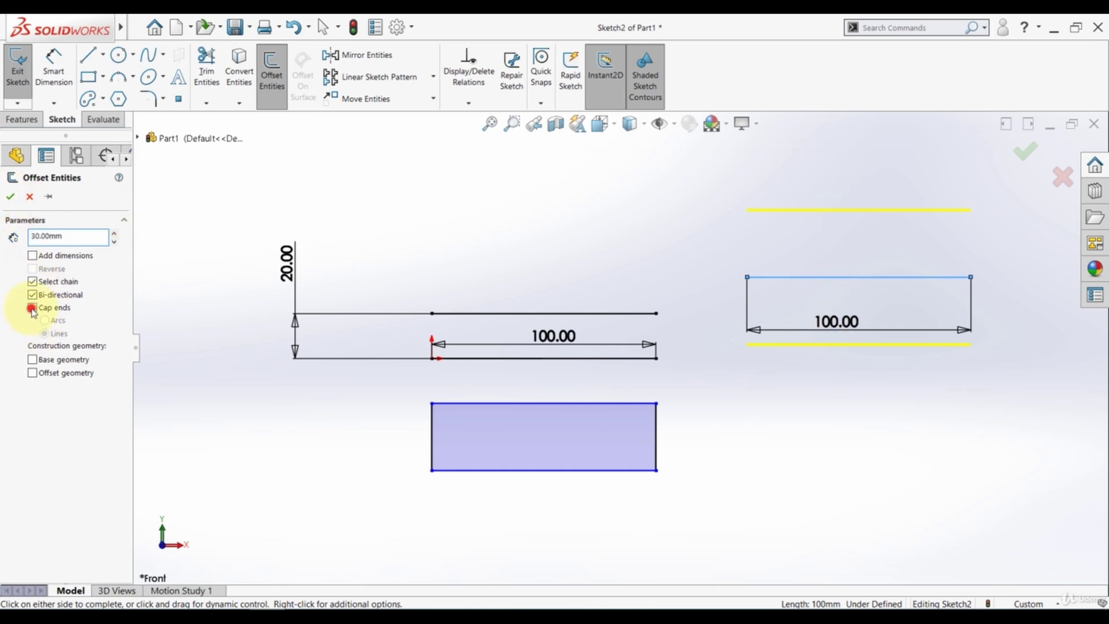
pyautogui.click(32, 309)
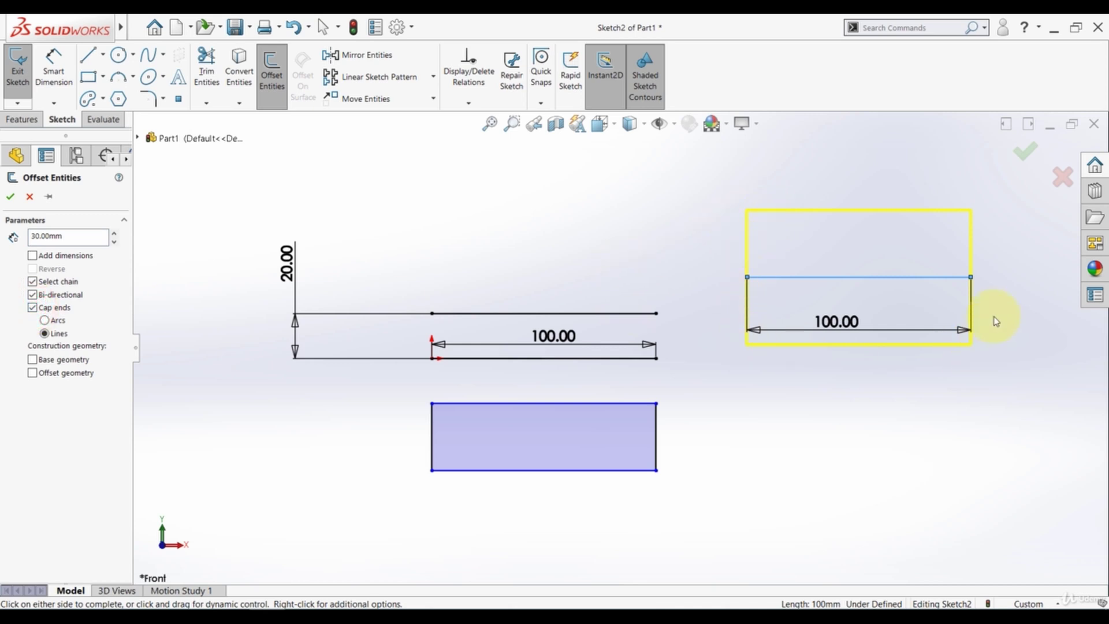
pyautogui.click(54, 324)
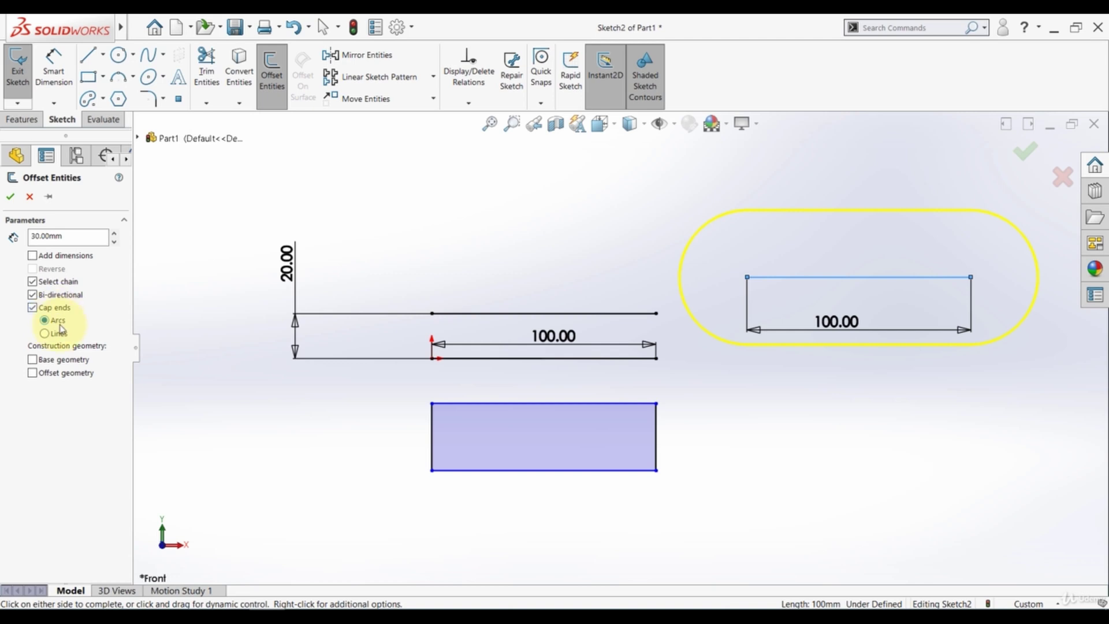
pyautogui.click(10, 196)
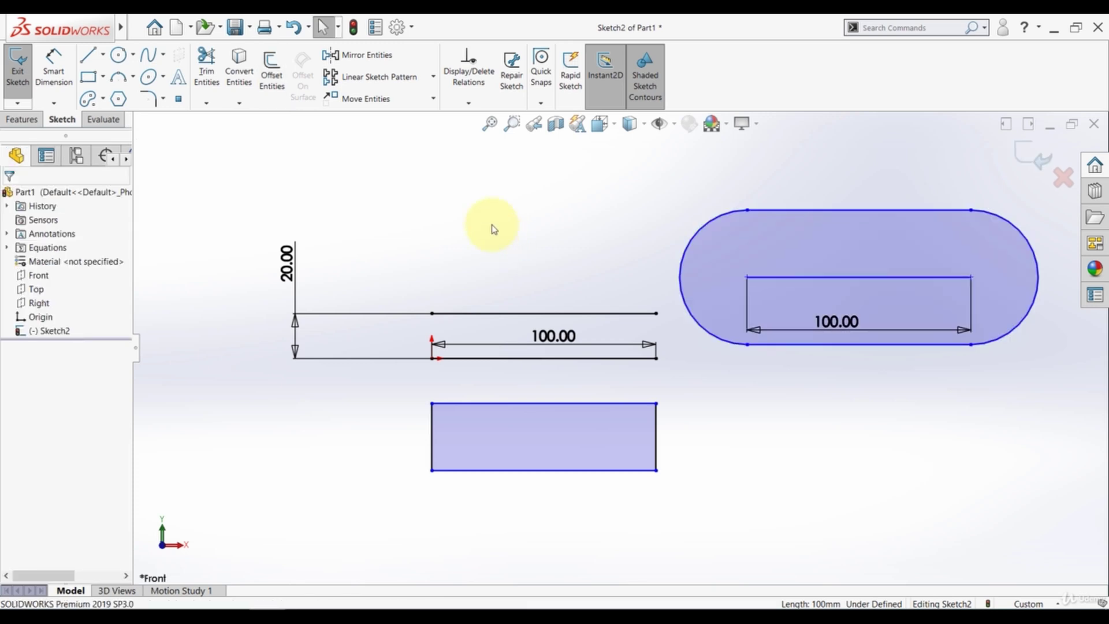
# - Draw a corner rectangle to the upper left of the existing lines, away from the other geometry
pyautogui.click(433, 80)
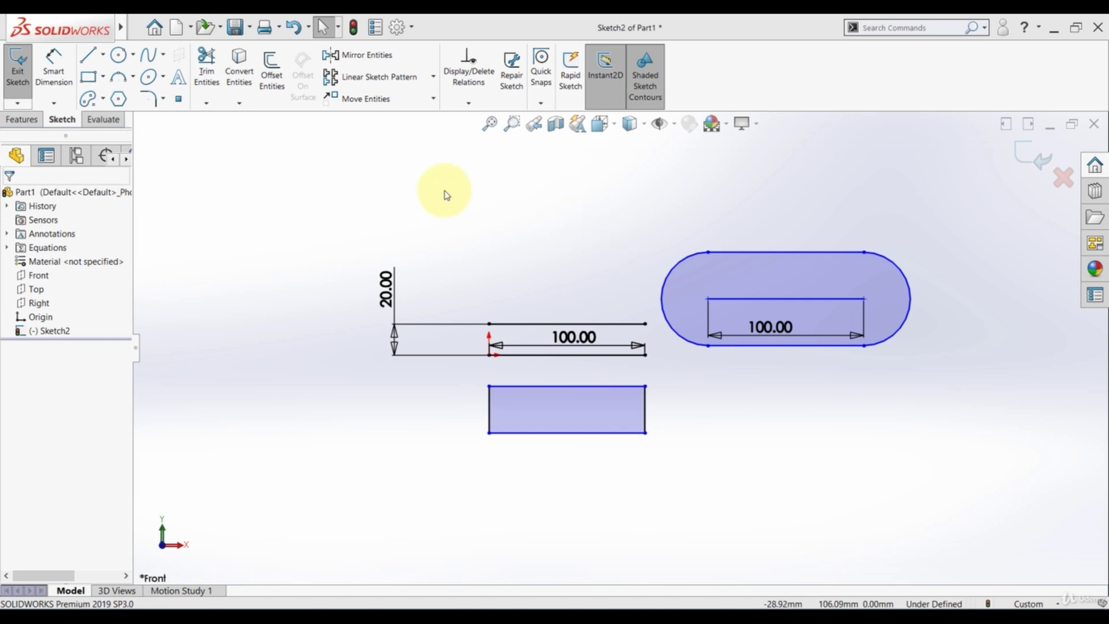
pyautogui.click(88, 77)
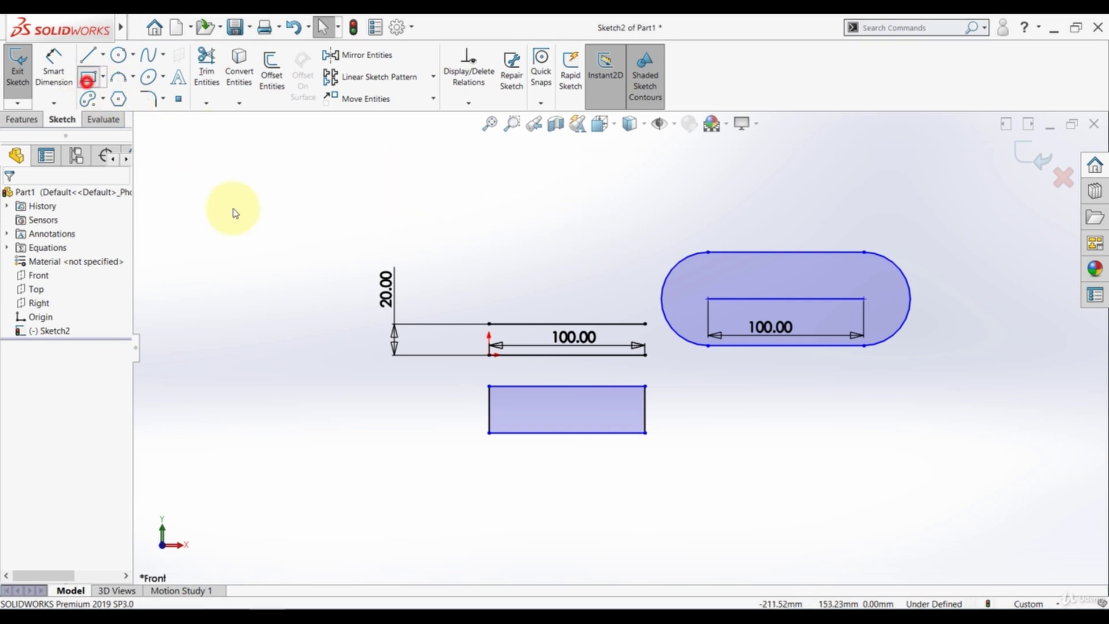
pyautogui.click(242, 219)
pyautogui.click(341, 311)
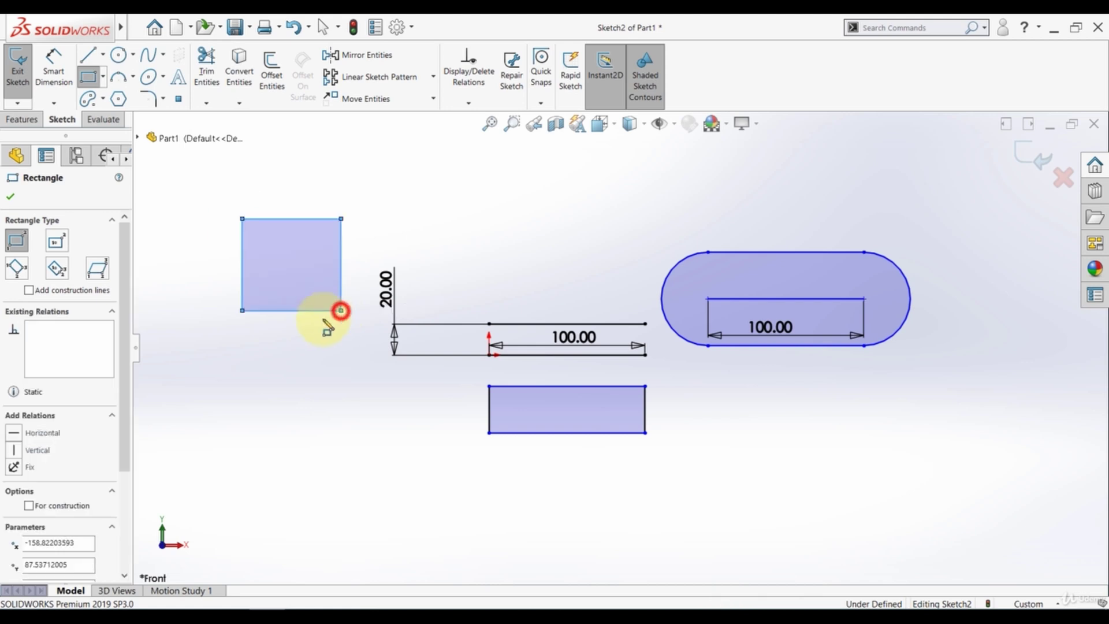
pyautogui.click(12, 198)
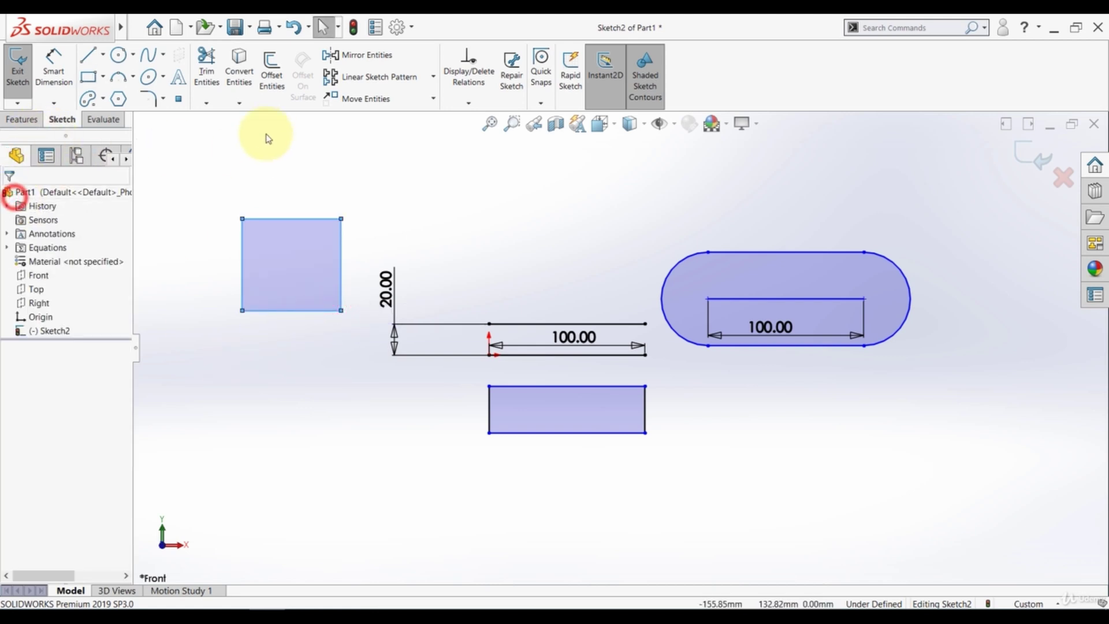
# - Offset the new rectangle 10 mm bi-directionally with dimensions added, after previewing the reversed direction
pyautogui.click(271, 73)
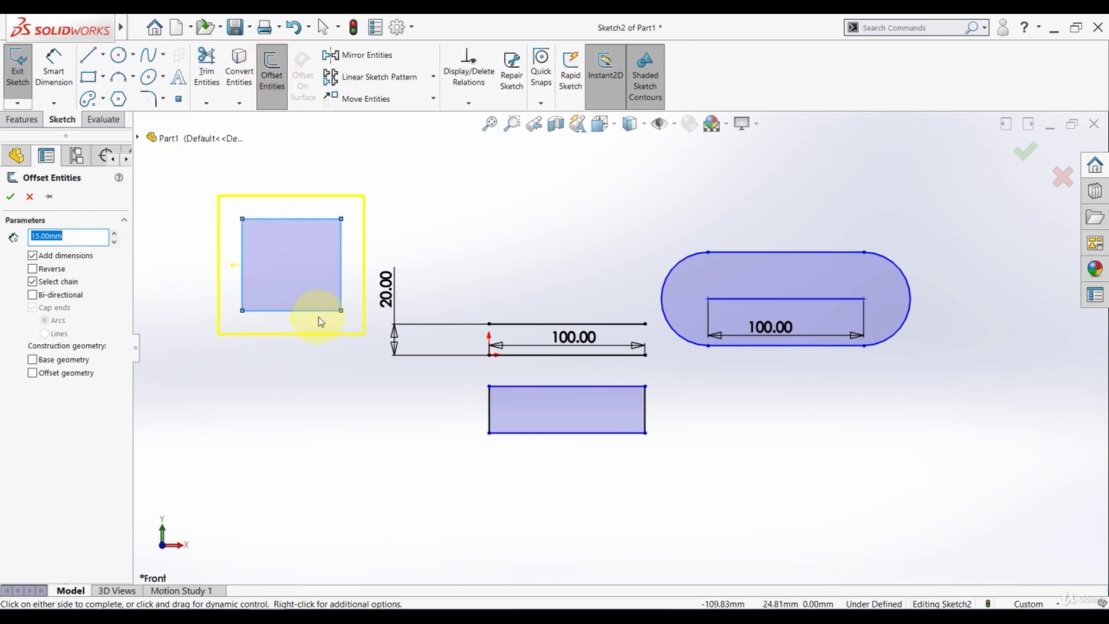
pyautogui.click(81, 235)
pyautogui.write('1')
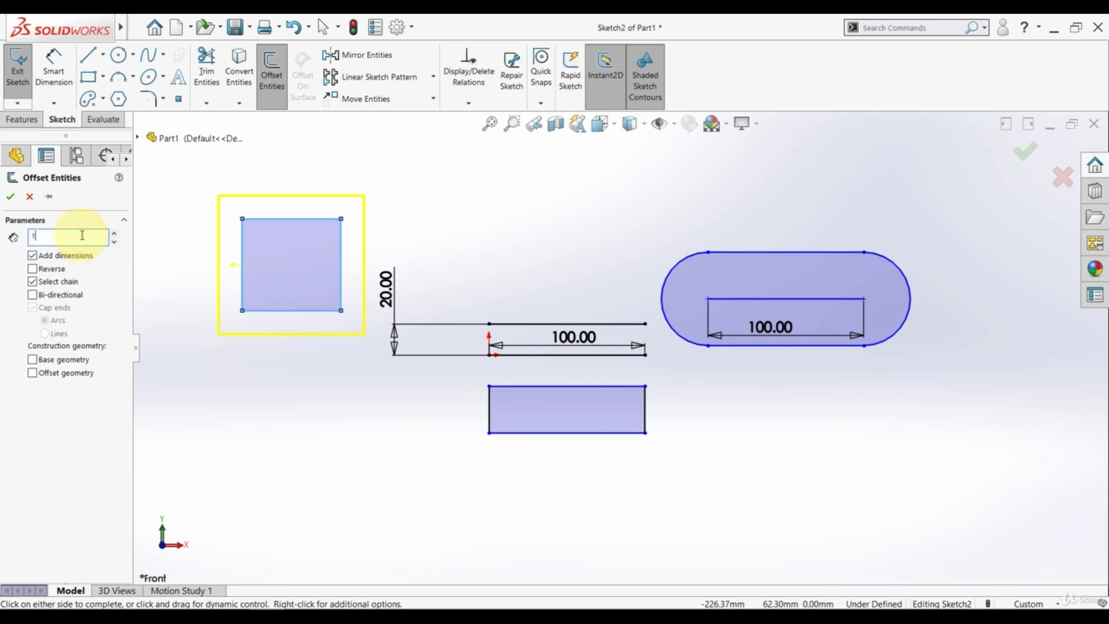
pyautogui.write('0')
pyautogui.press('Return')
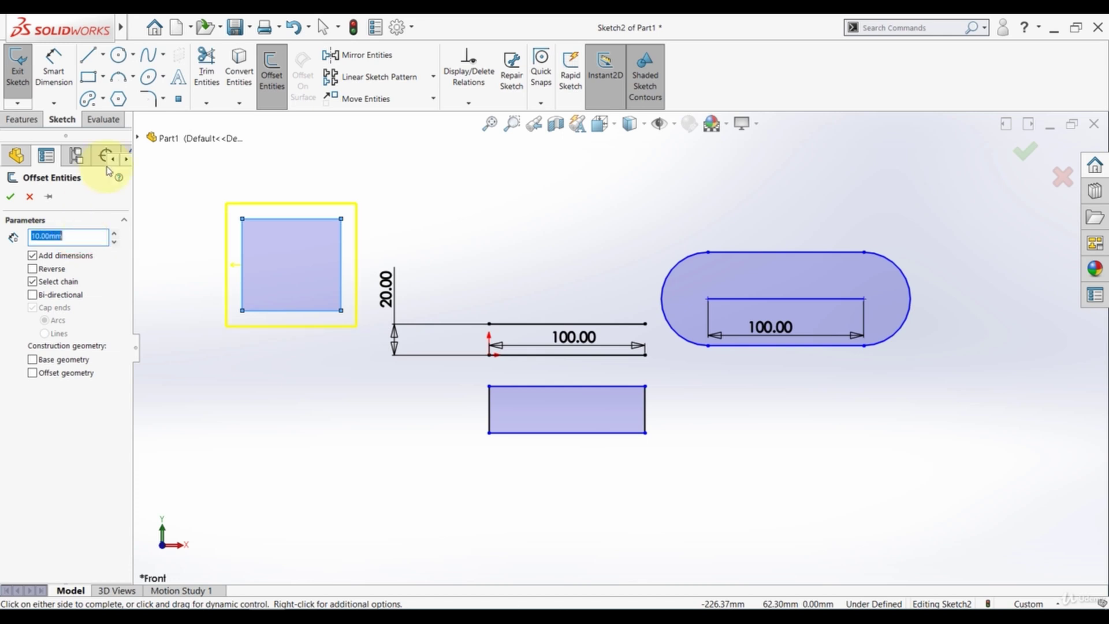
pyautogui.click(33, 270)
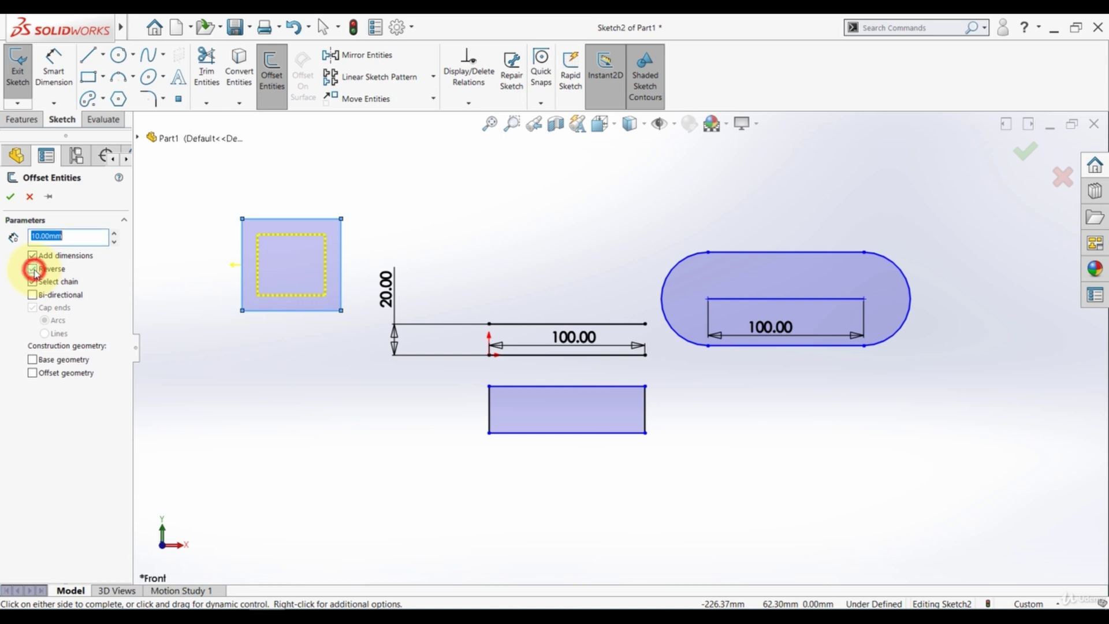
pyautogui.click(33, 269)
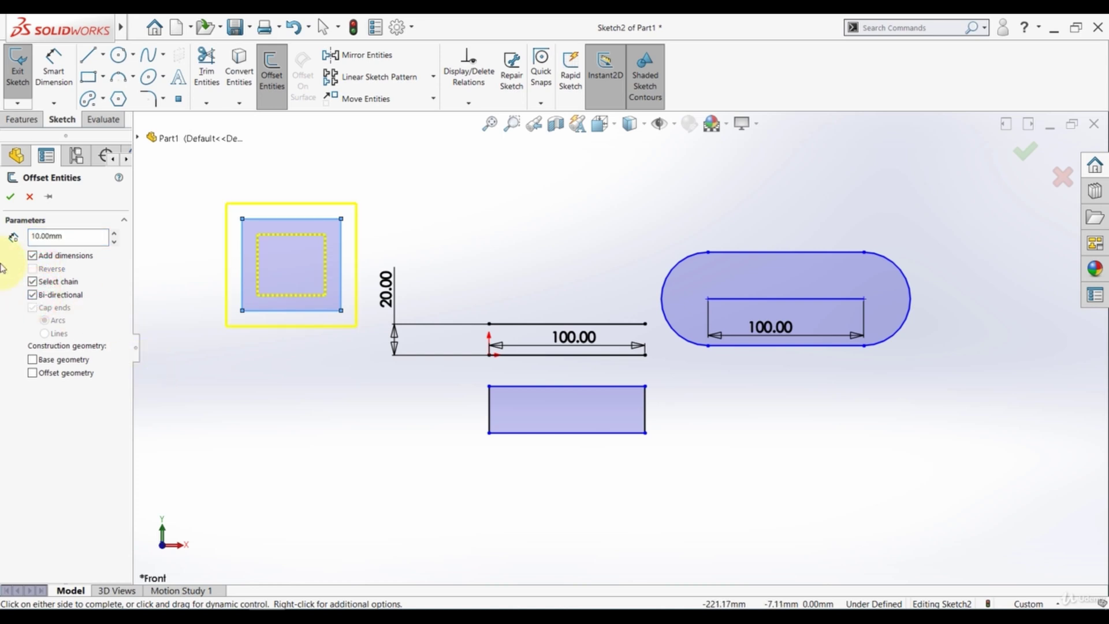
pyautogui.click(10, 199)
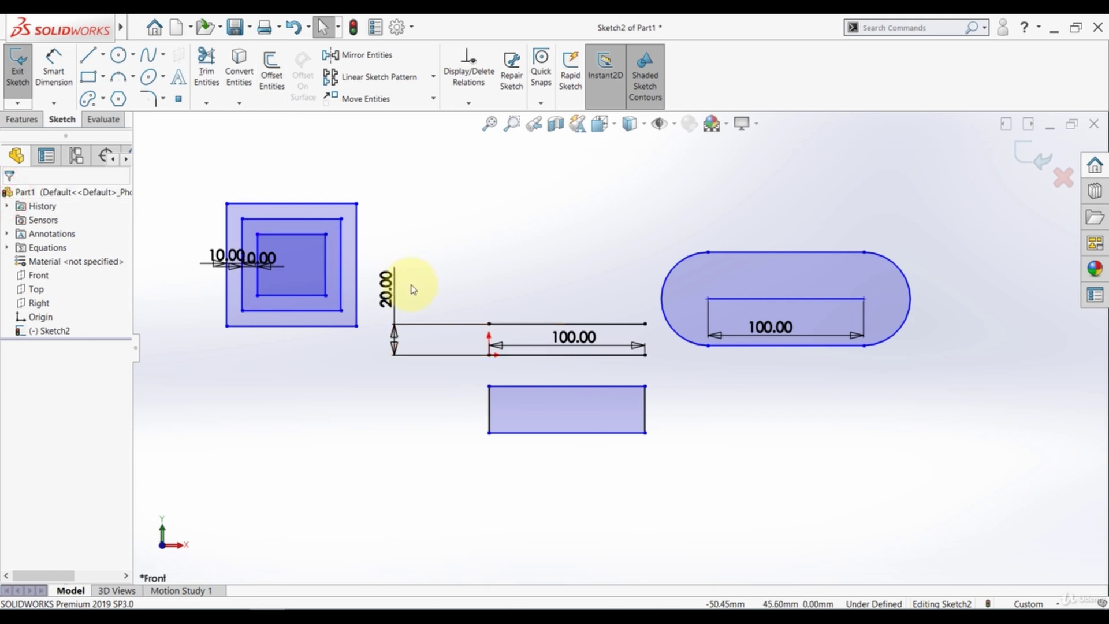
# - Draw an upward-bulging three-point arc below the nested rectangles
pyautogui.click(118, 77)
pyautogui.click(272, 473)
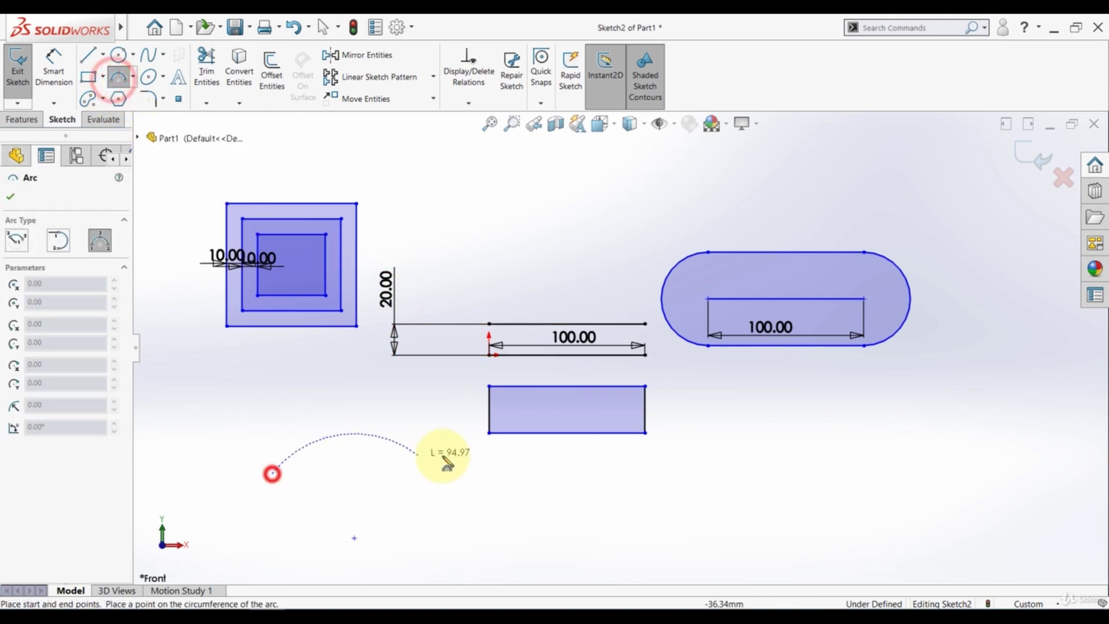
pyautogui.click(443, 457)
pyautogui.click(360, 421)
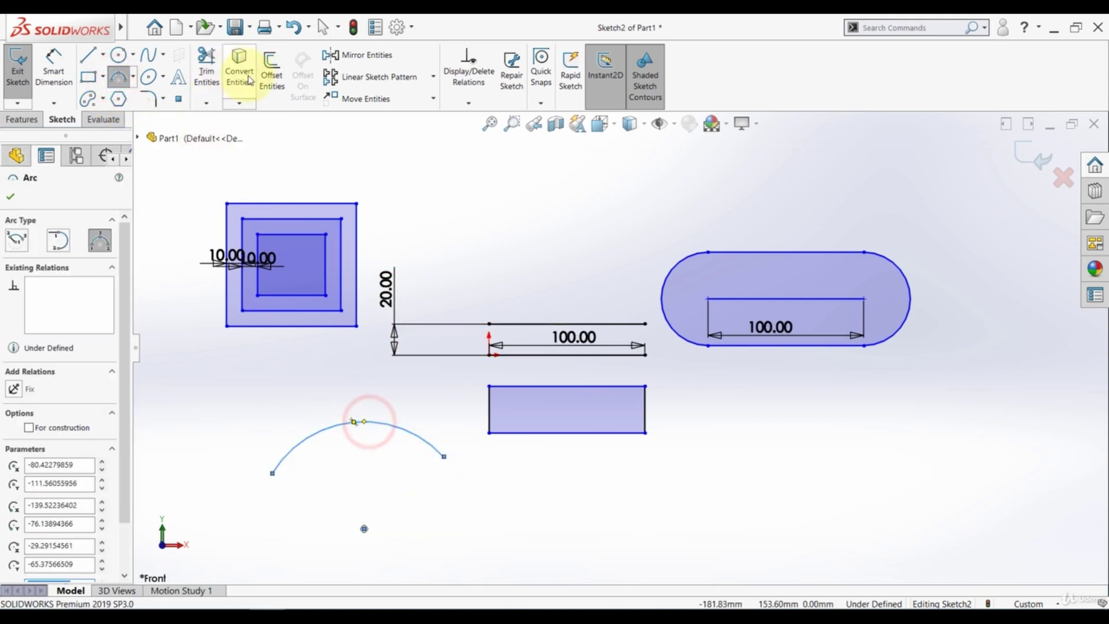
# - Offset the arc 10 mm bi-directionally with dimensions and arc cap ends, previewing the one-sided version before accepting
pyautogui.click(276, 80)
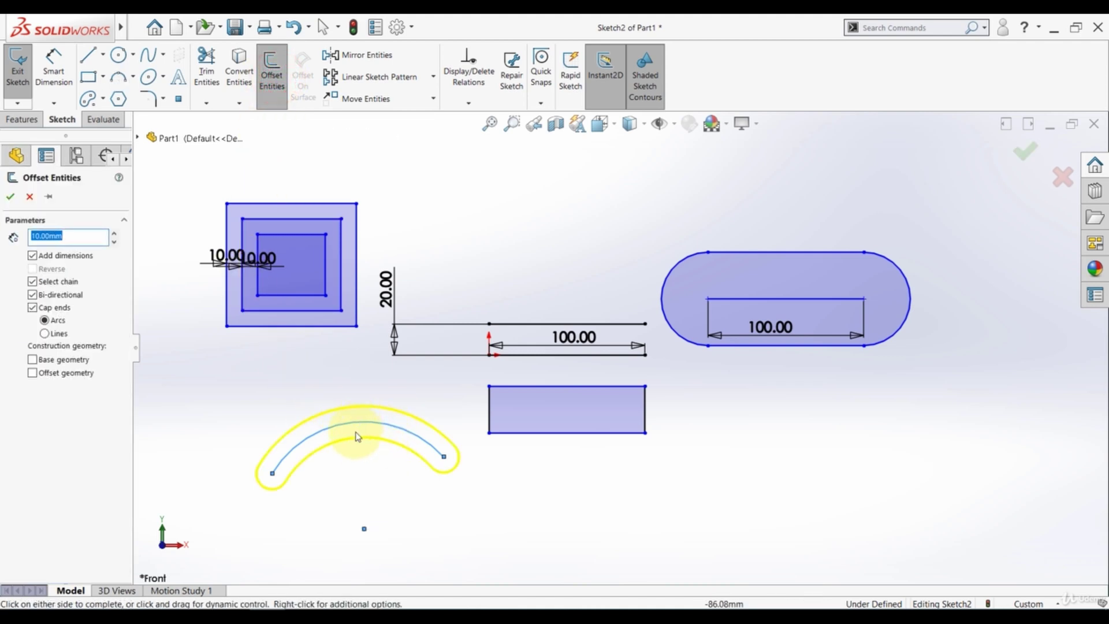
pyautogui.click(35, 307)
pyautogui.click(33, 295)
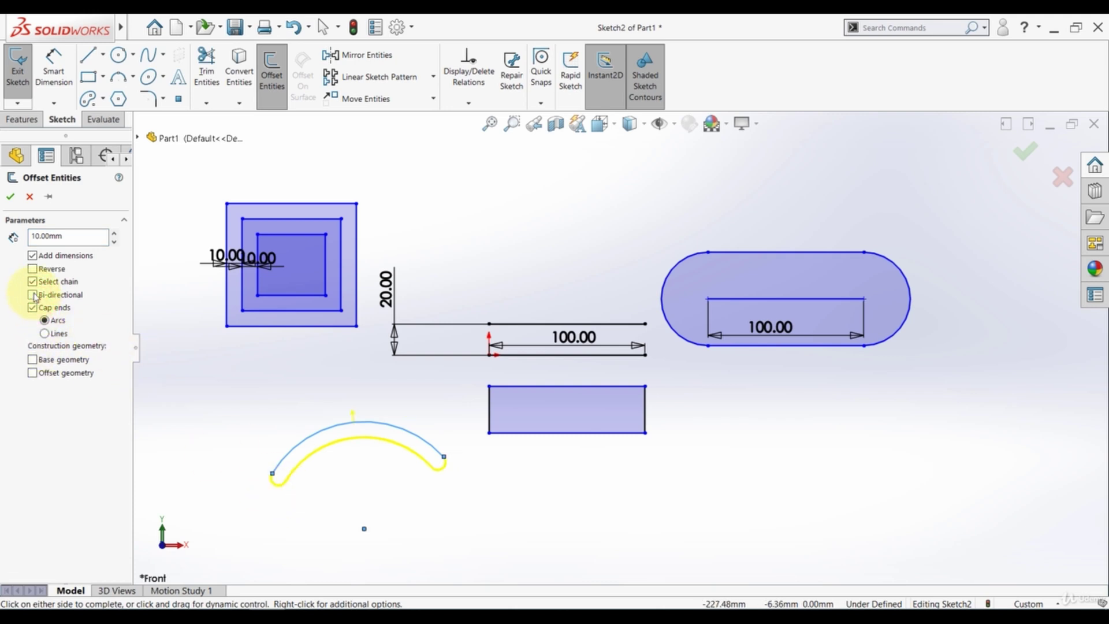
pyautogui.click(33, 295)
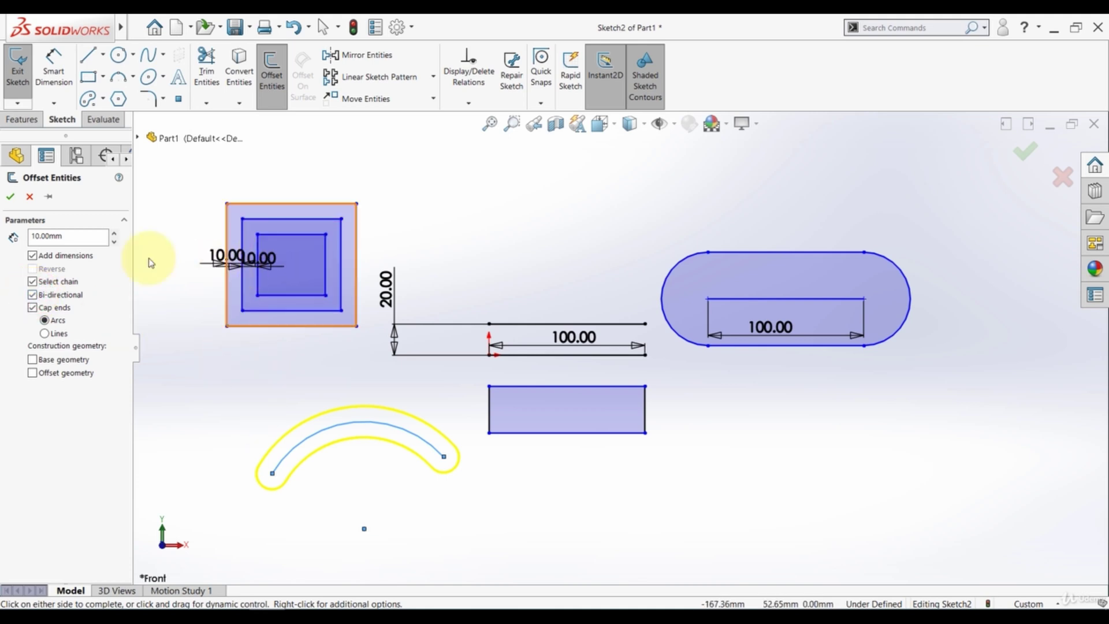
pyautogui.click(12, 196)
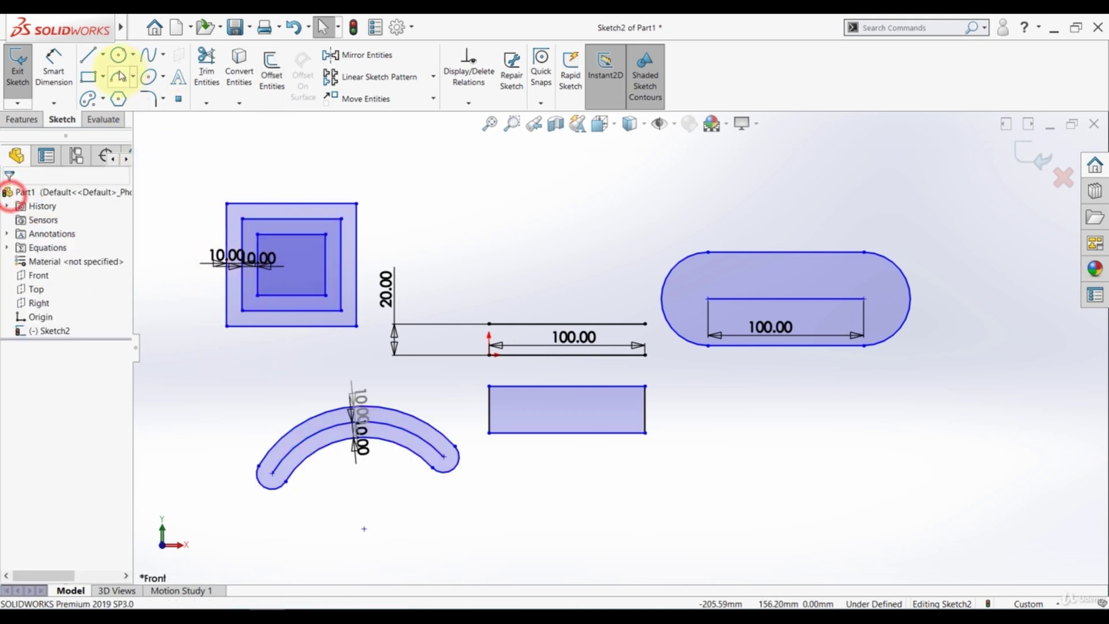
# - Draw a corner rectangle about 101 mm wide below the rounded slot shape and clear the selection
pyautogui.click(87, 76)
pyautogui.click(774, 425)
pyautogui.click(932, 529)
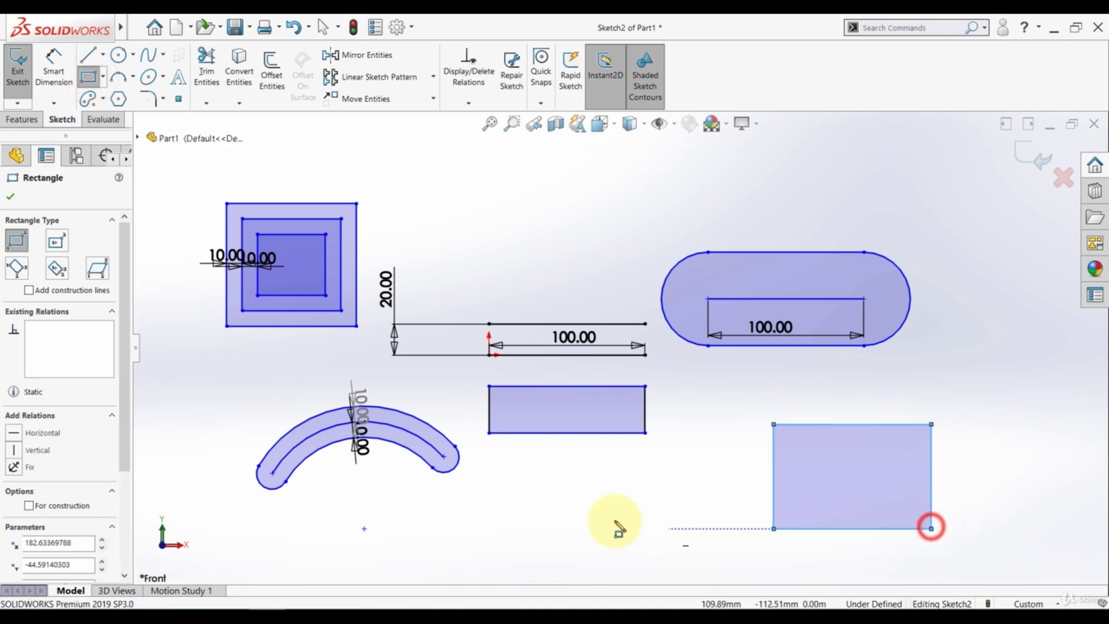
pyautogui.click(13, 197)
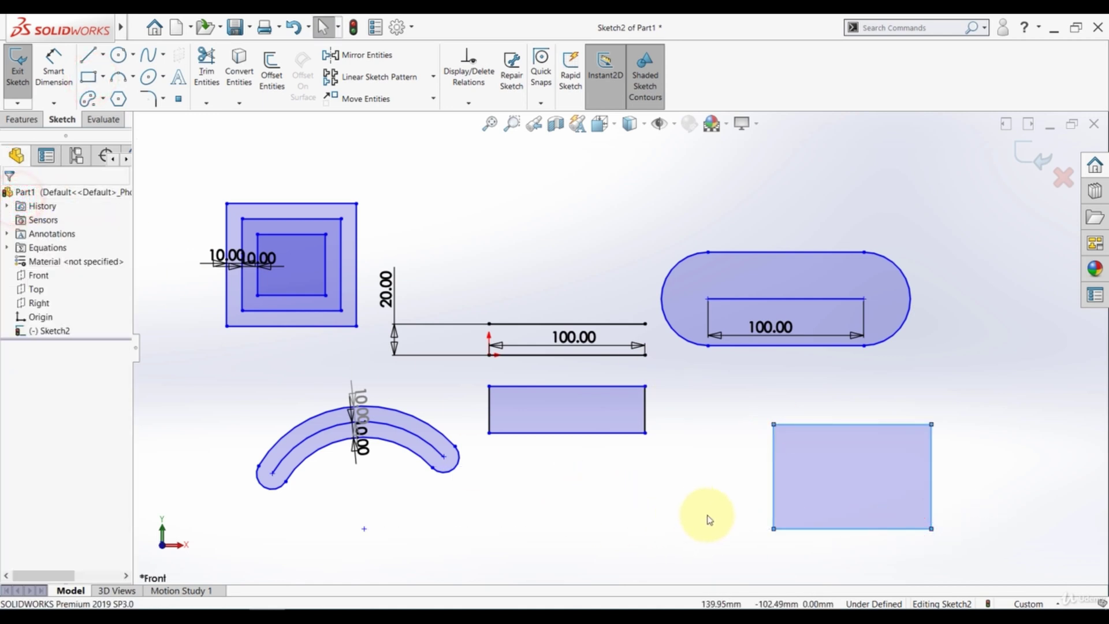
pyautogui.click(647, 509)
# - Offset the whole new rectangle 10 mm outward using Select chain, after previewing single-edge, bi-directional and reversed offsets of its upper edge
pyautogui.click(274, 72)
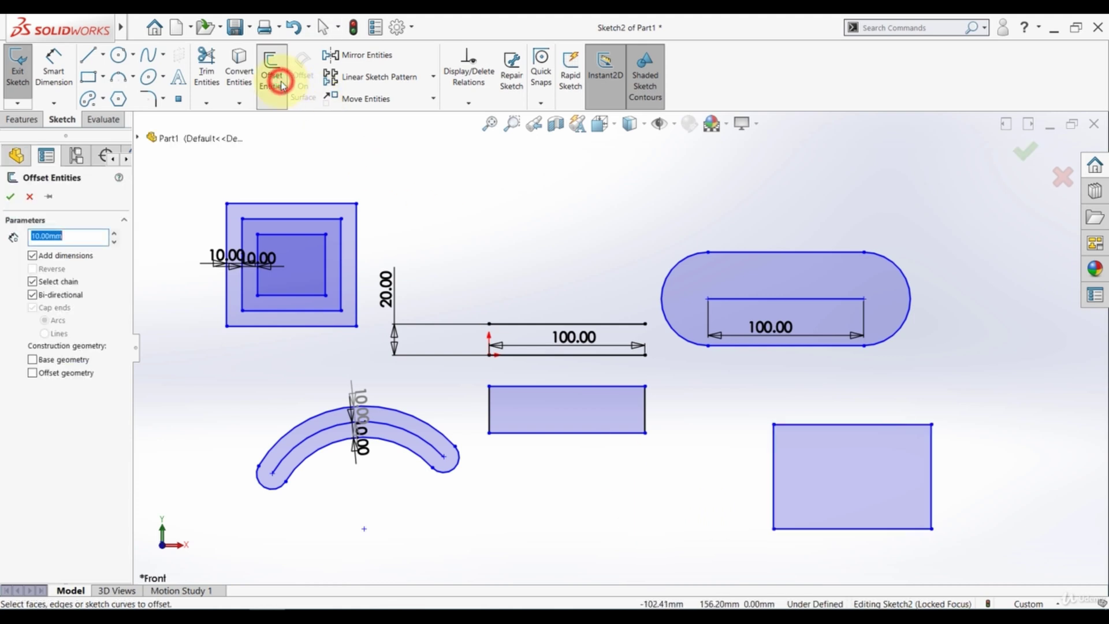
pyautogui.click(32, 282)
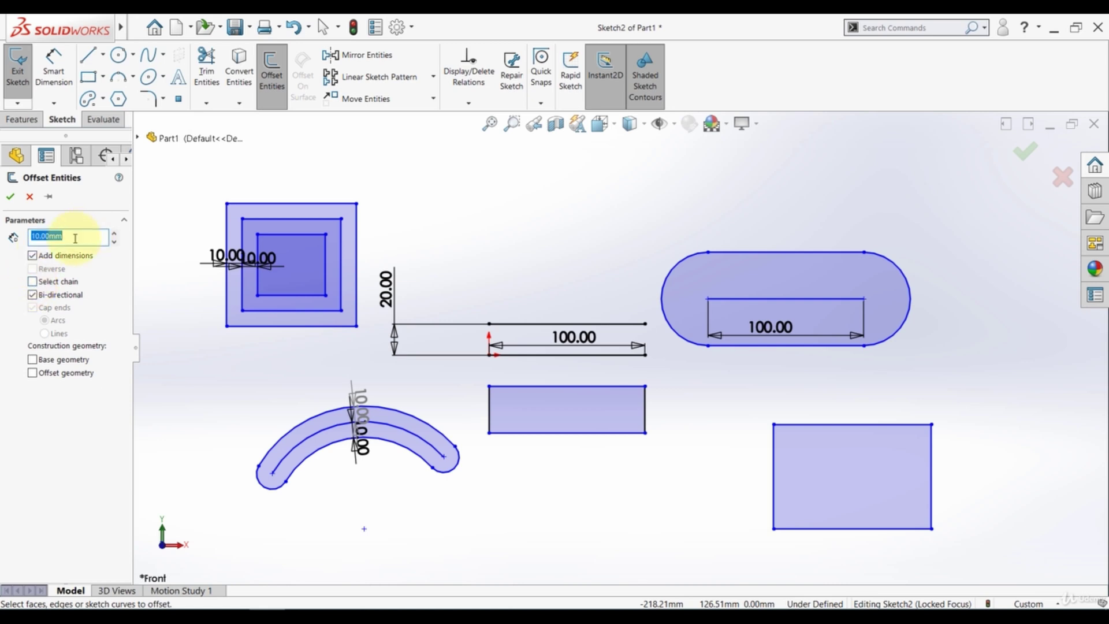
pyautogui.click(822, 425)
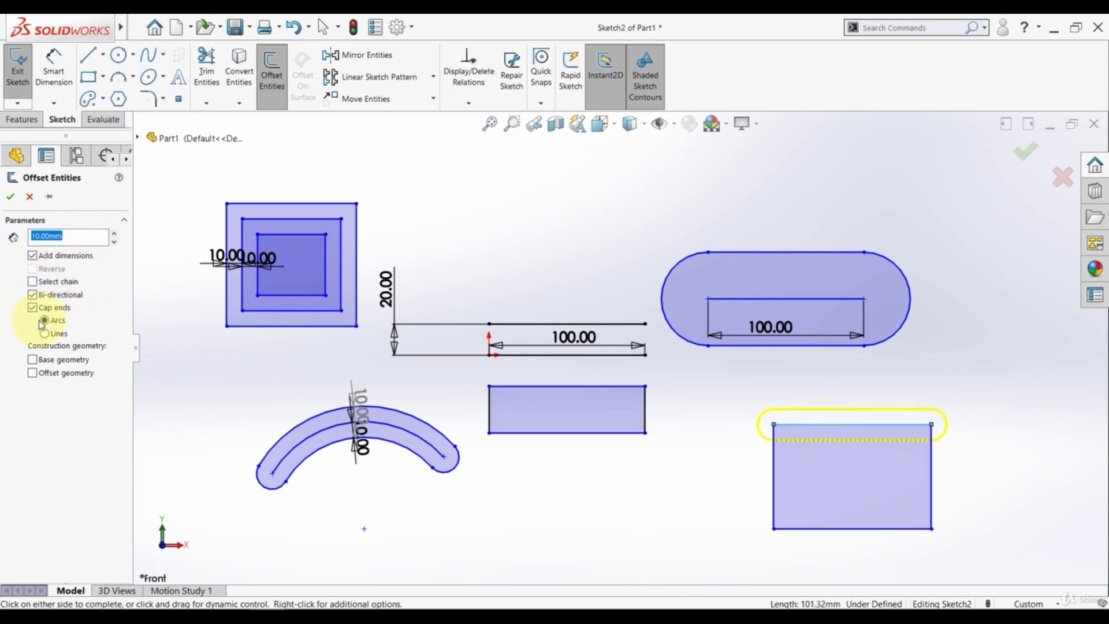
pyautogui.click(33, 295)
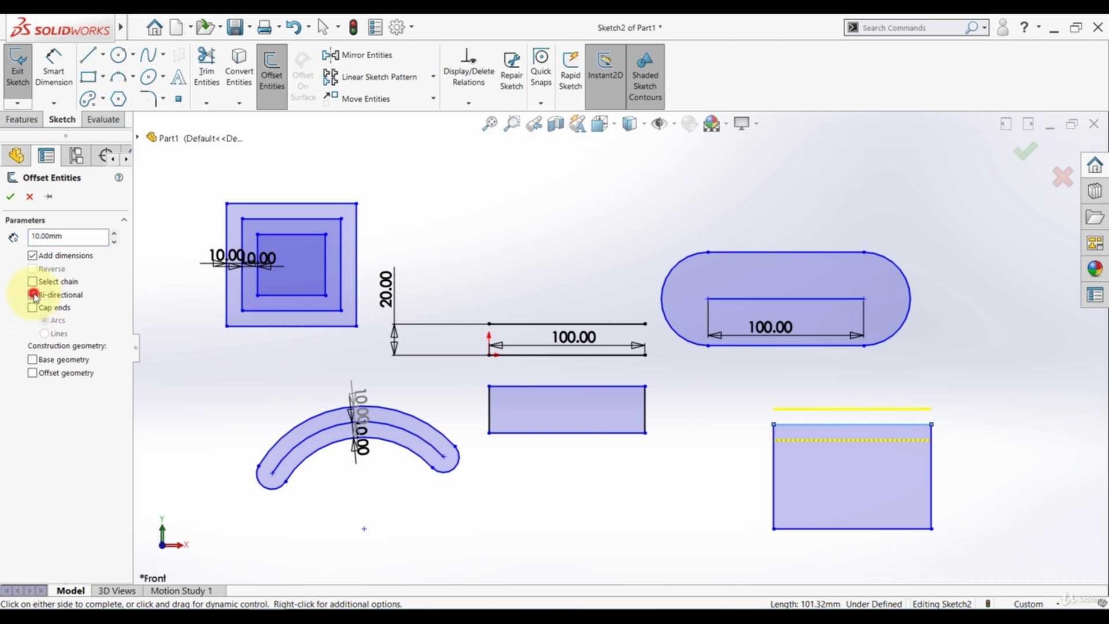
pyautogui.click(33, 295)
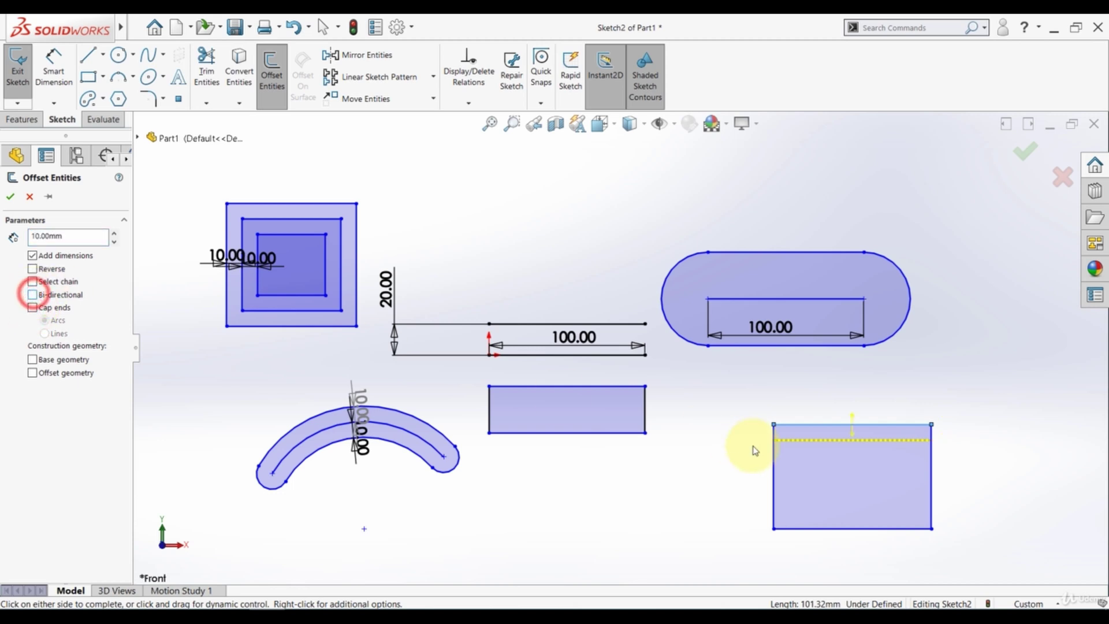
pyautogui.click(33, 268)
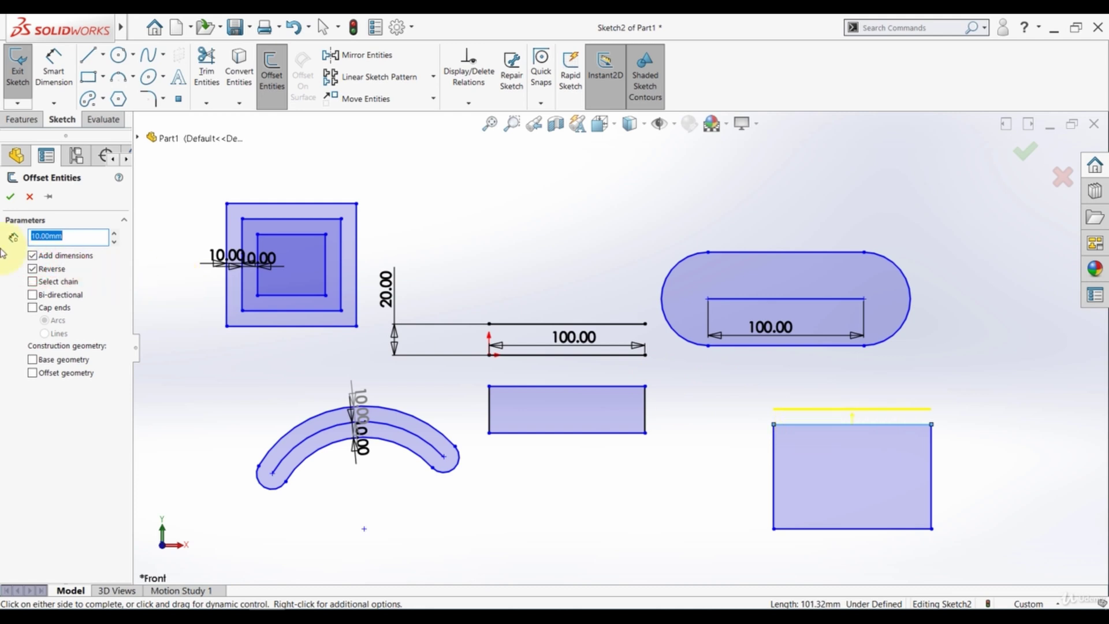
pyautogui.click(32, 282)
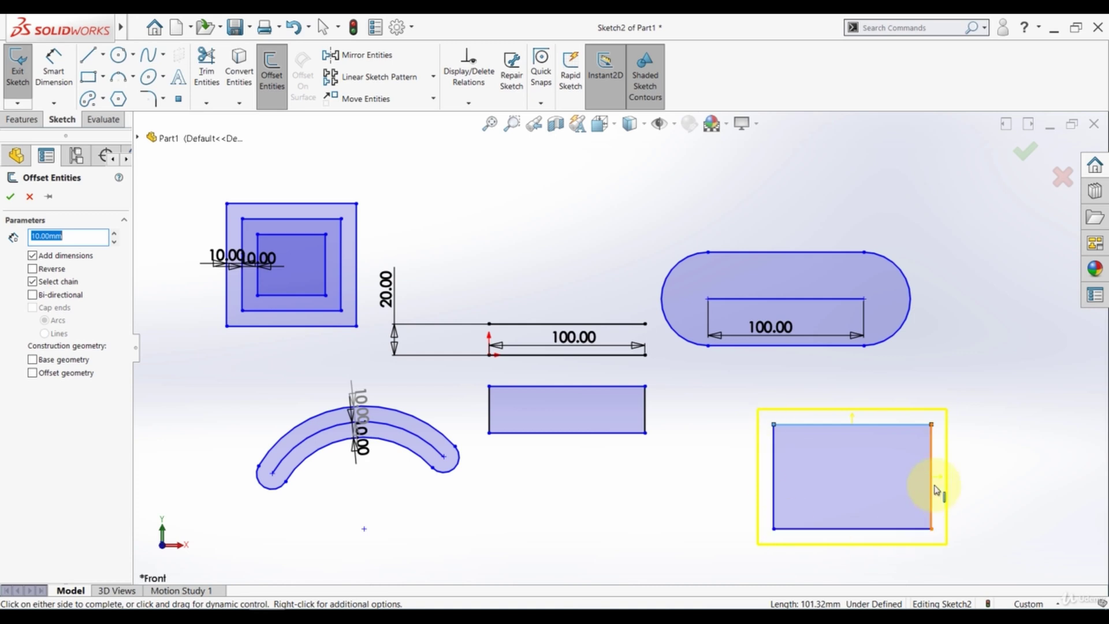
pyautogui.click(9, 197)
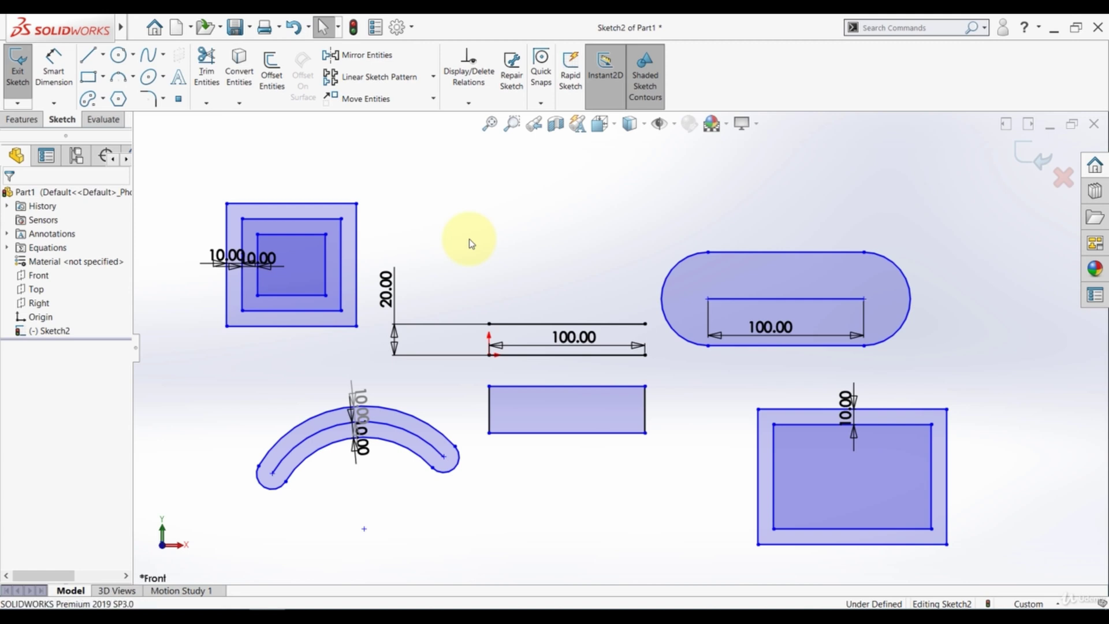
# - Delete all sketch entities and draw a vertical centerline about 101 mm long upward from the origin
pyautogui.hotkey('ctrl', 'a')
pyautogui.press('Delete')
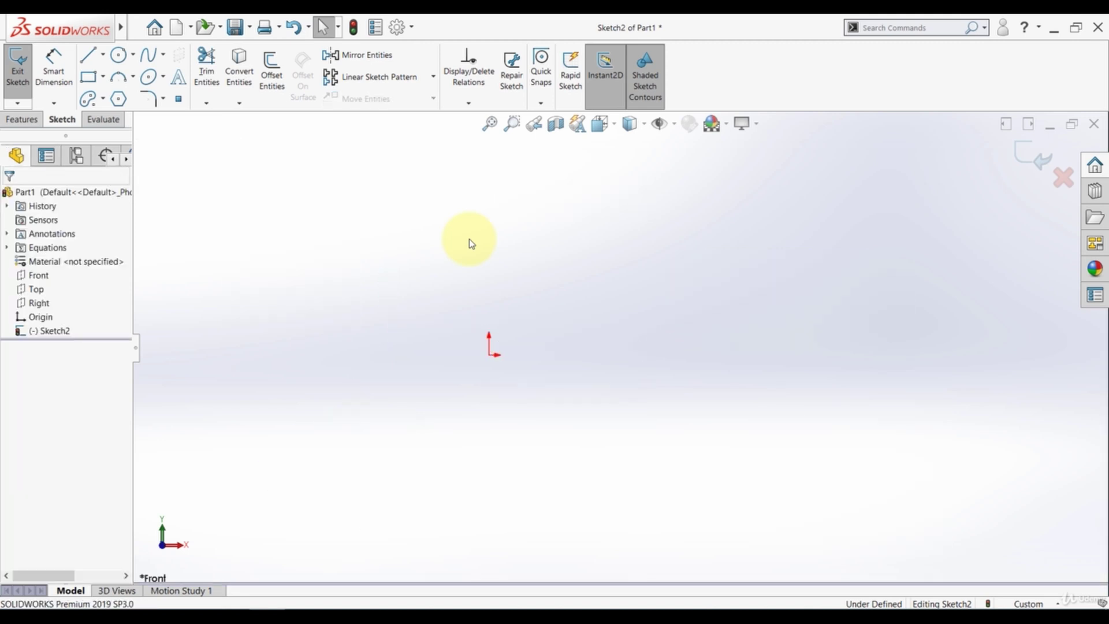
pyautogui.click(105, 55)
pyautogui.click(127, 88)
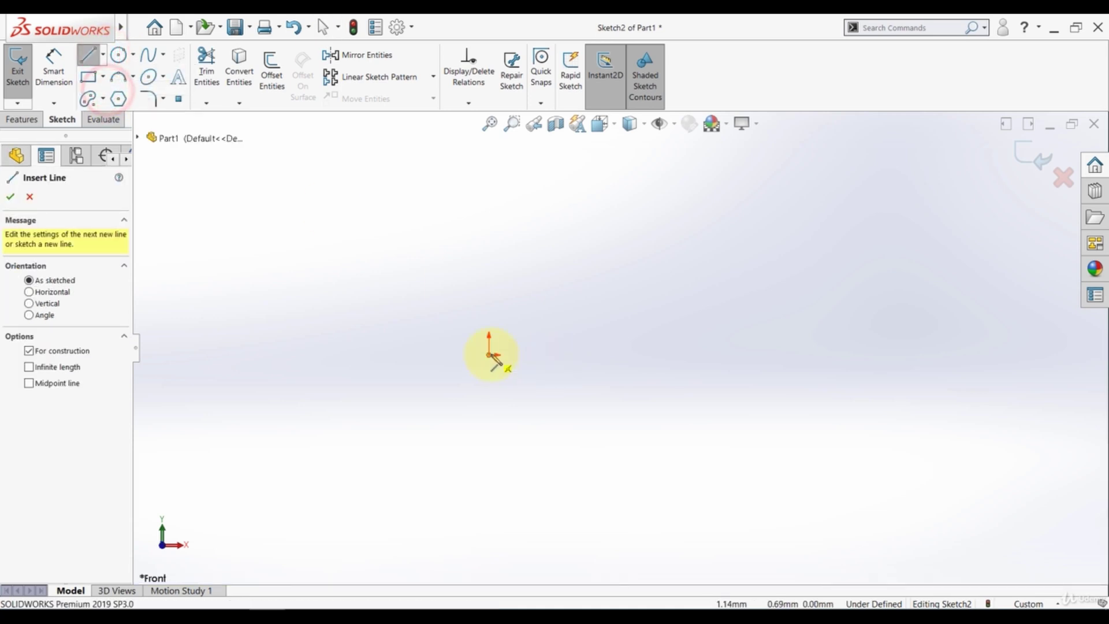
pyautogui.click(490, 354)
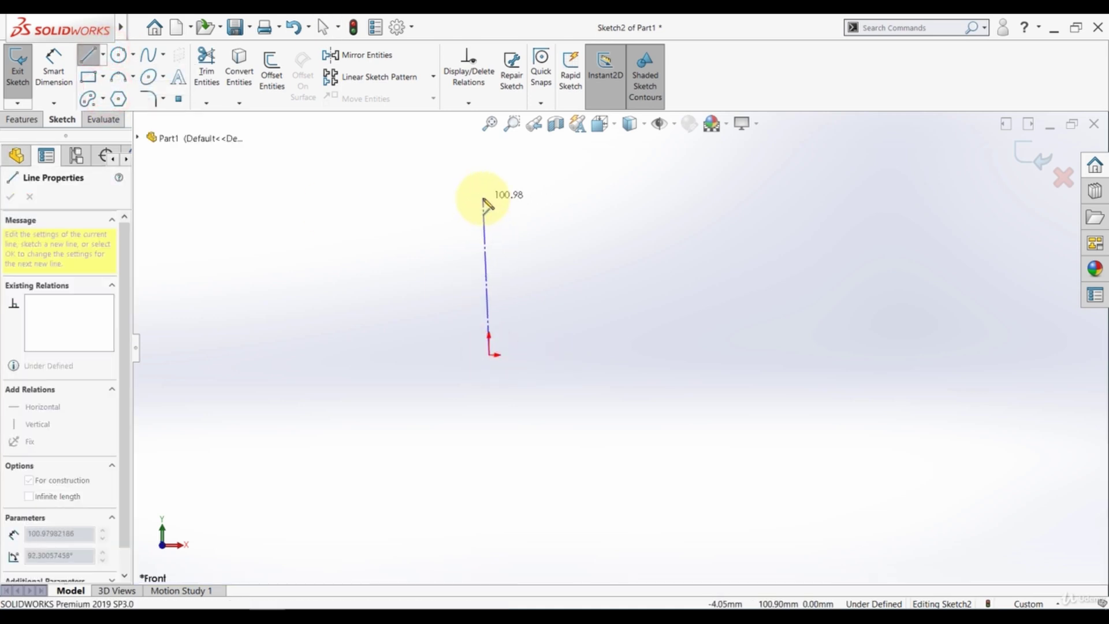
pyautogui.click(490, 198)
# - Draw a circle with a radius of about 27 mm to the right of the centerline
pyautogui.click(118, 56)
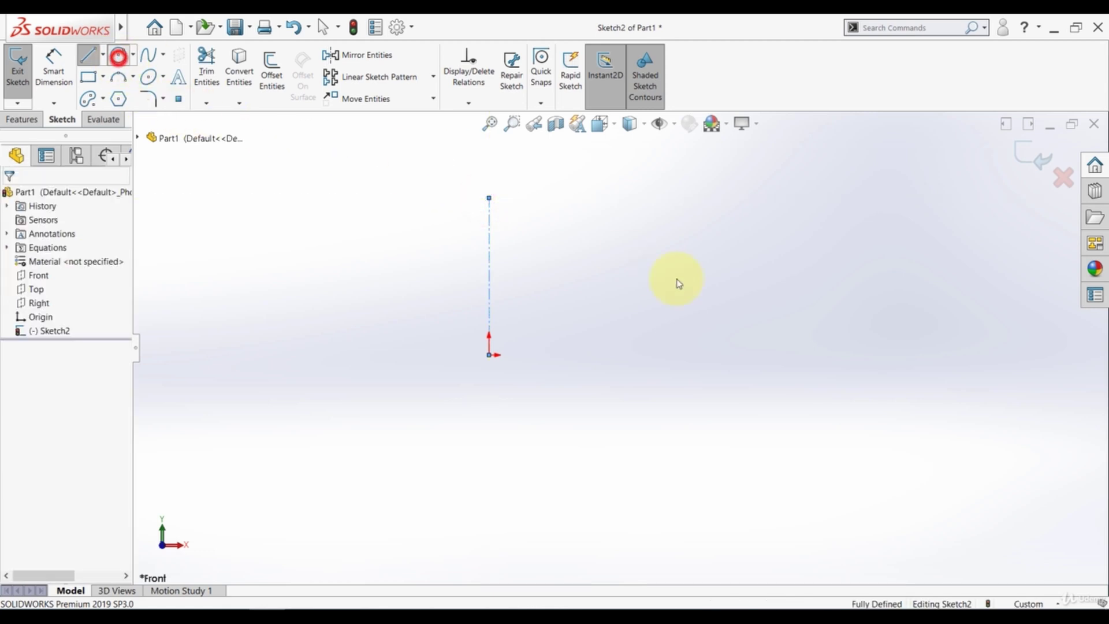
pyautogui.click(663, 304)
pyautogui.click(663, 347)
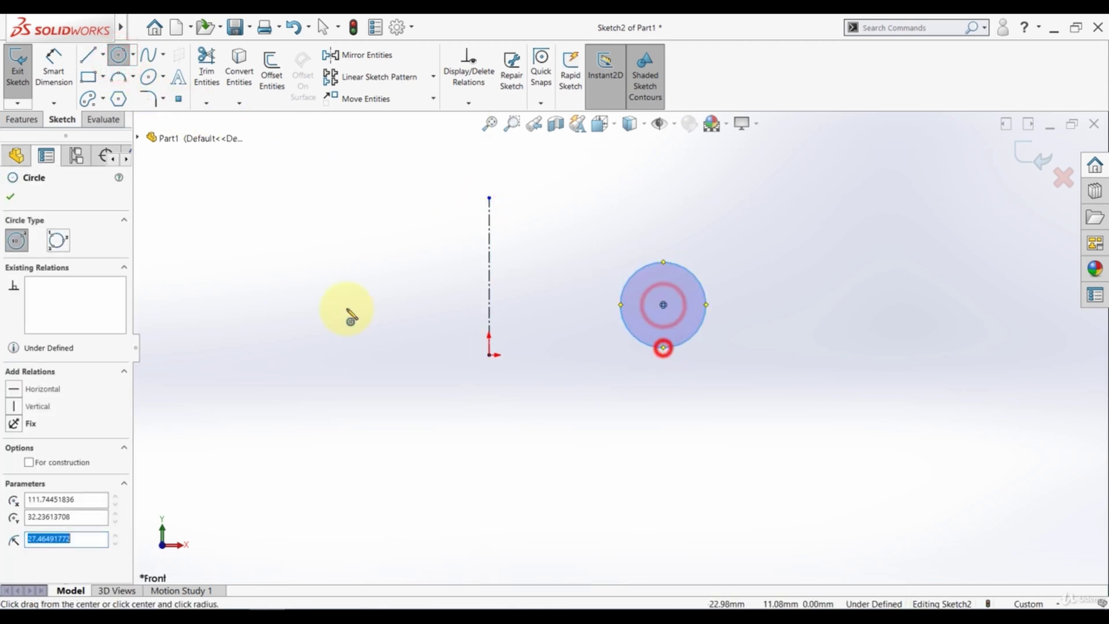
pyautogui.click(14, 199)
pyautogui.click(297, 310)
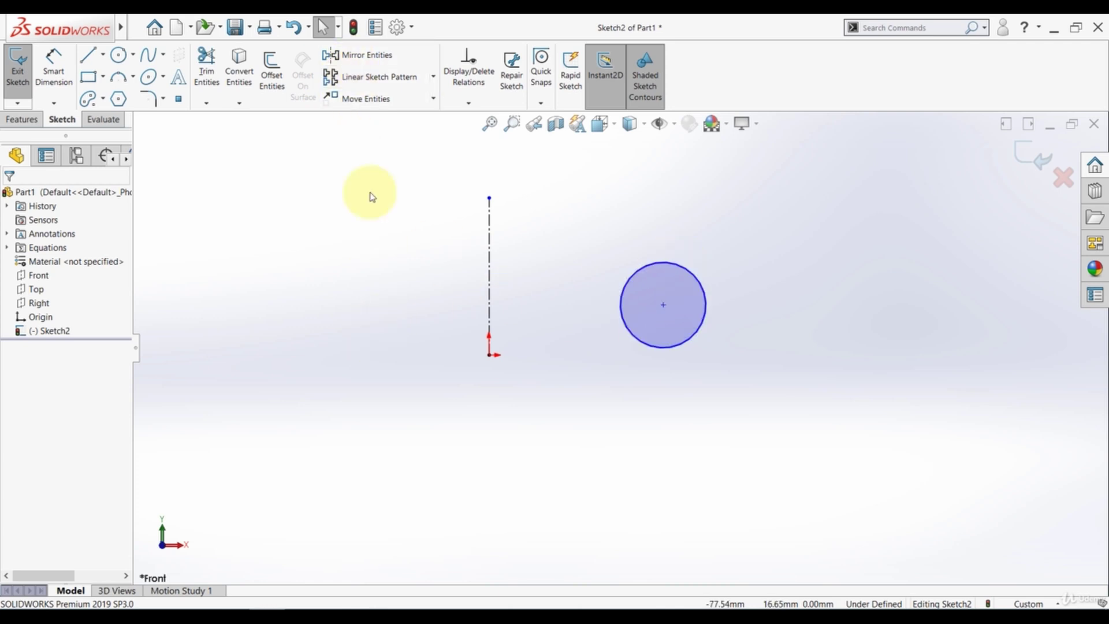
# - Mirror the circle about the vertical centerline, keeping the original as a copy
pyautogui.click(355, 56)
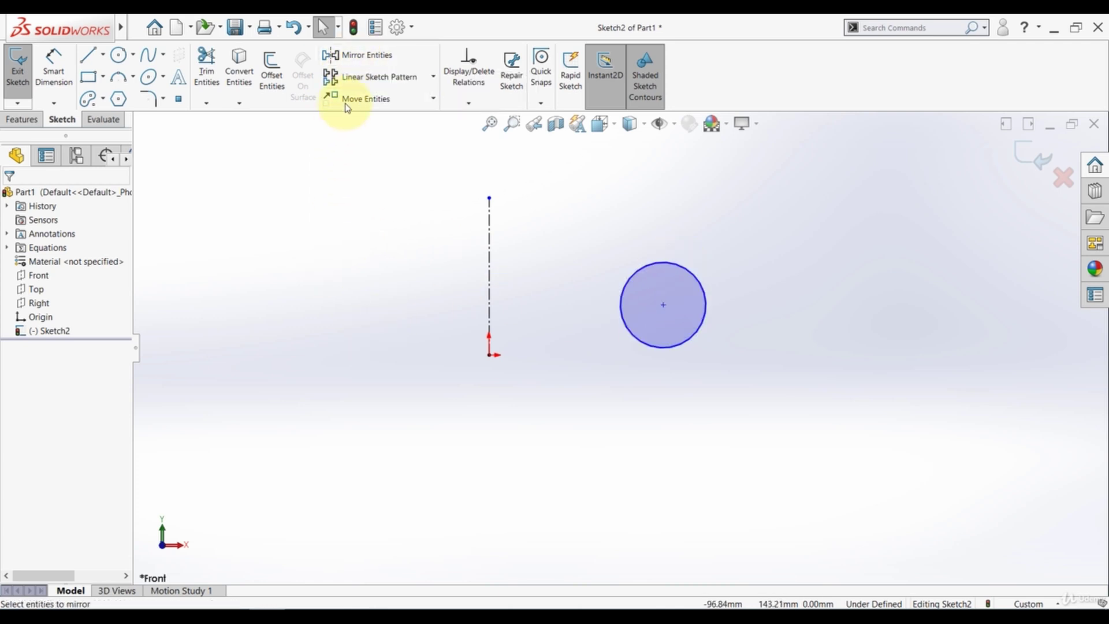
pyautogui.click(359, 54)
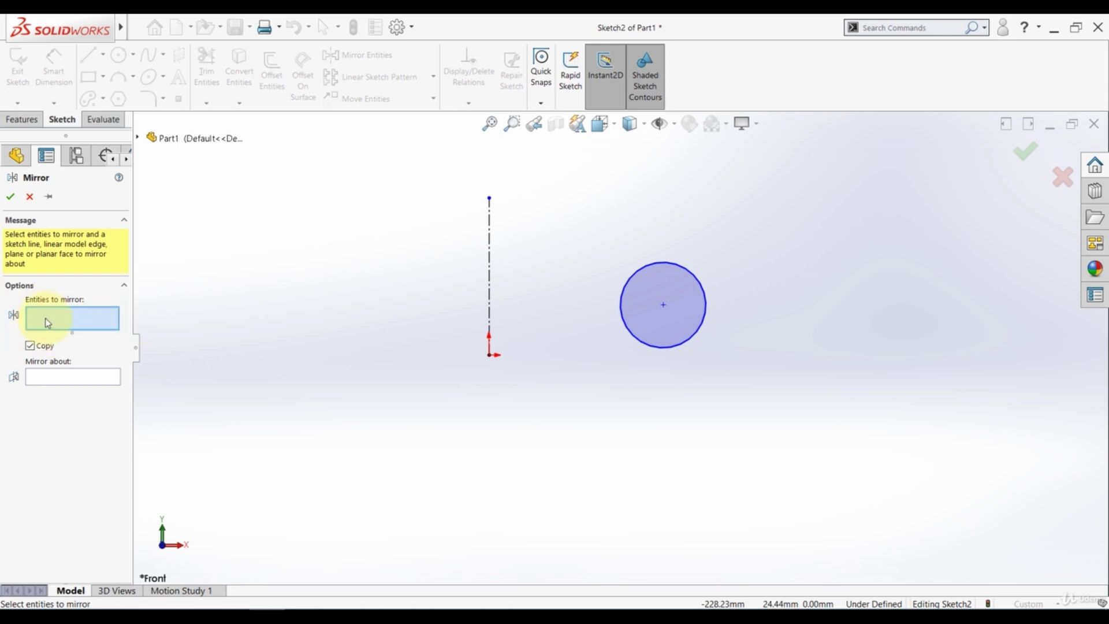
pyautogui.click(643, 341)
pyautogui.click(100, 379)
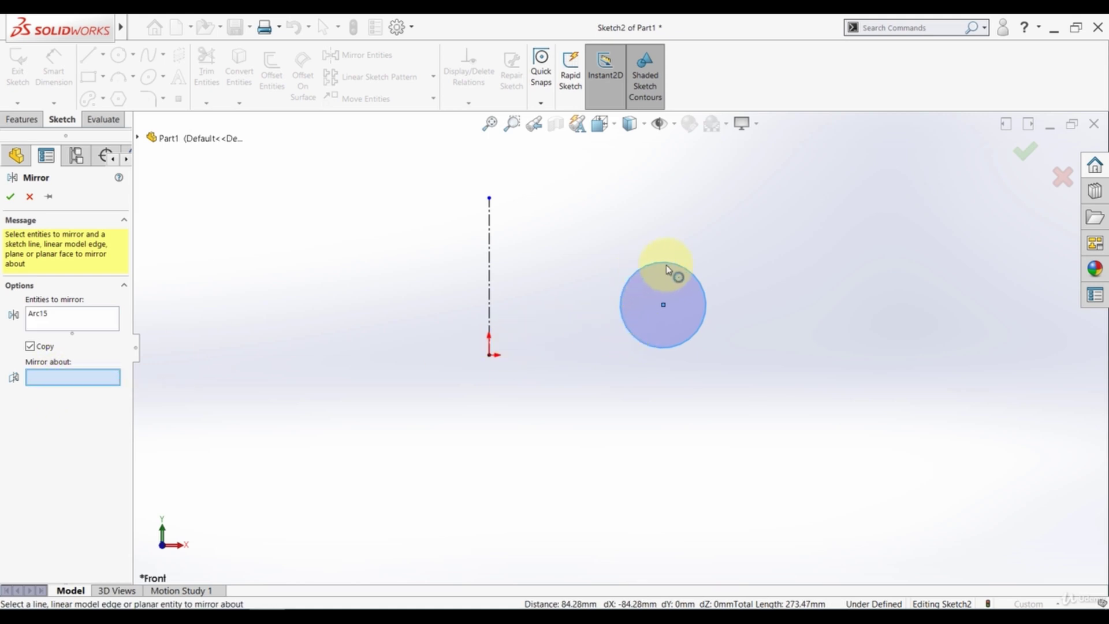
pyautogui.click(488, 256)
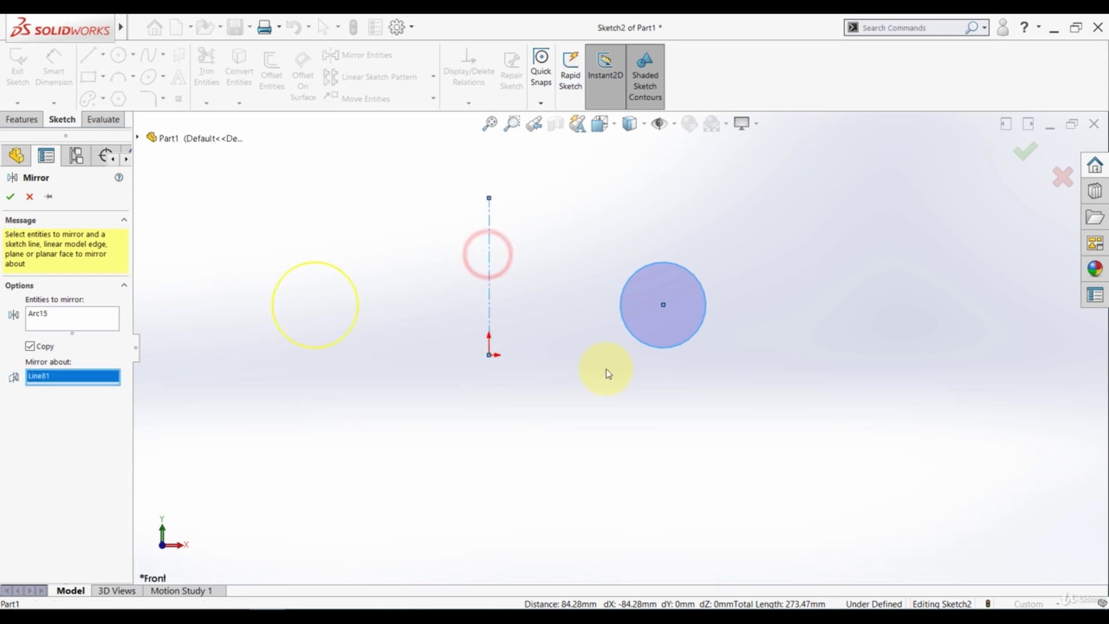
pyautogui.click(9, 198)
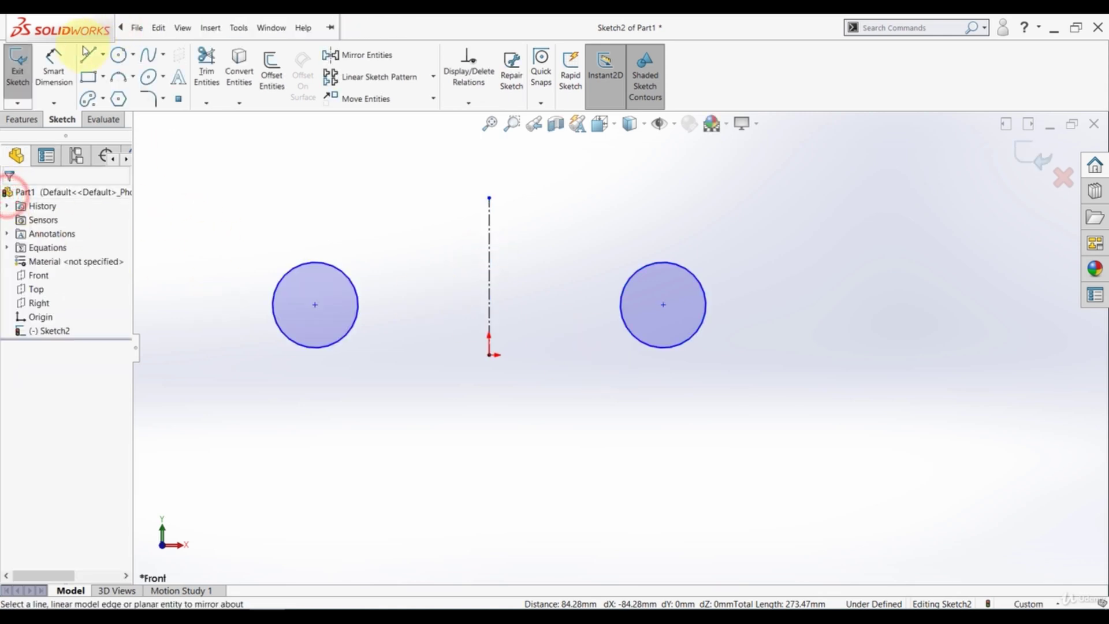
# - Draw a slanted centerline from the origin up to the right, between the vertical centerline and the right circle
pyautogui.click(101, 55)
pyautogui.click(96, 90)
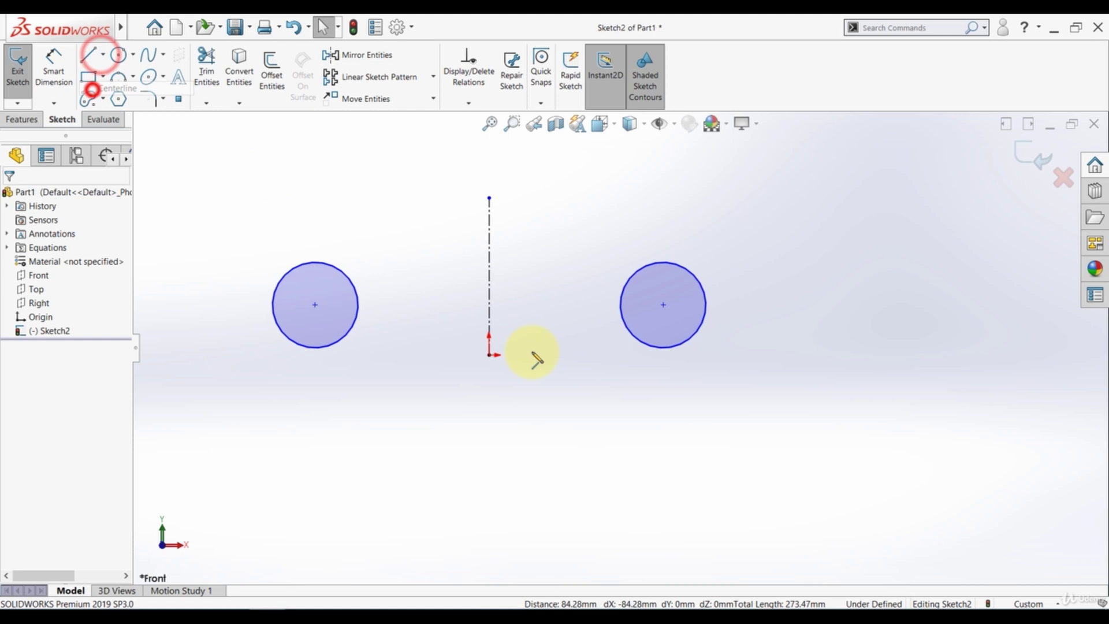
pyautogui.click(491, 355)
pyautogui.click(627, 202)
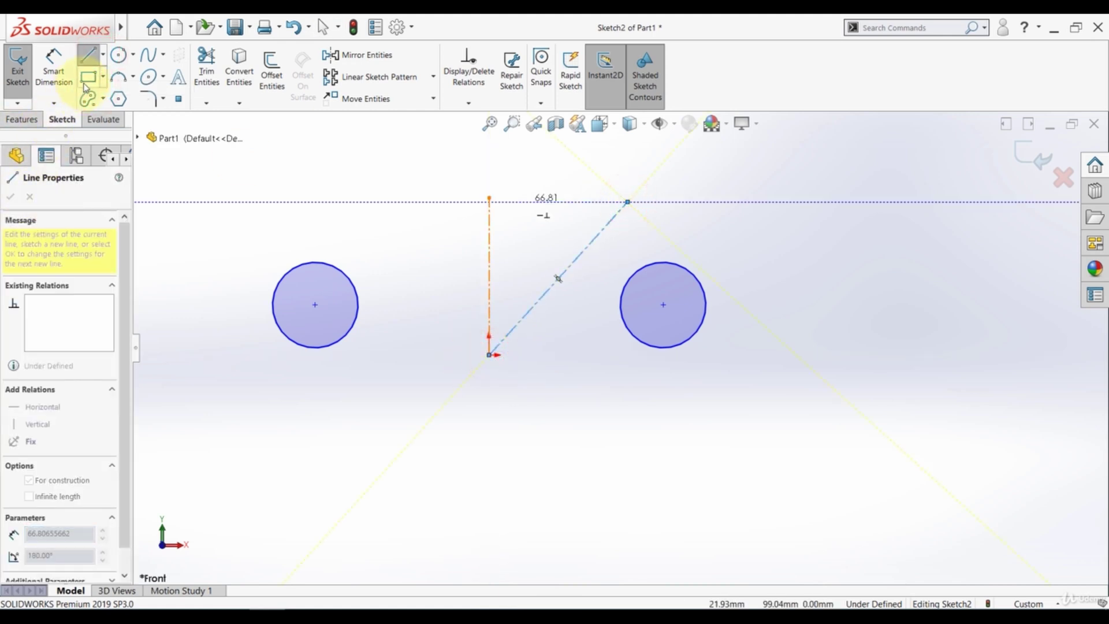
# - Dimension the angle between the vertical and slanted centerlines as 45°
pyautogui.click(53, 60)
pyautogui.click(567, 272)
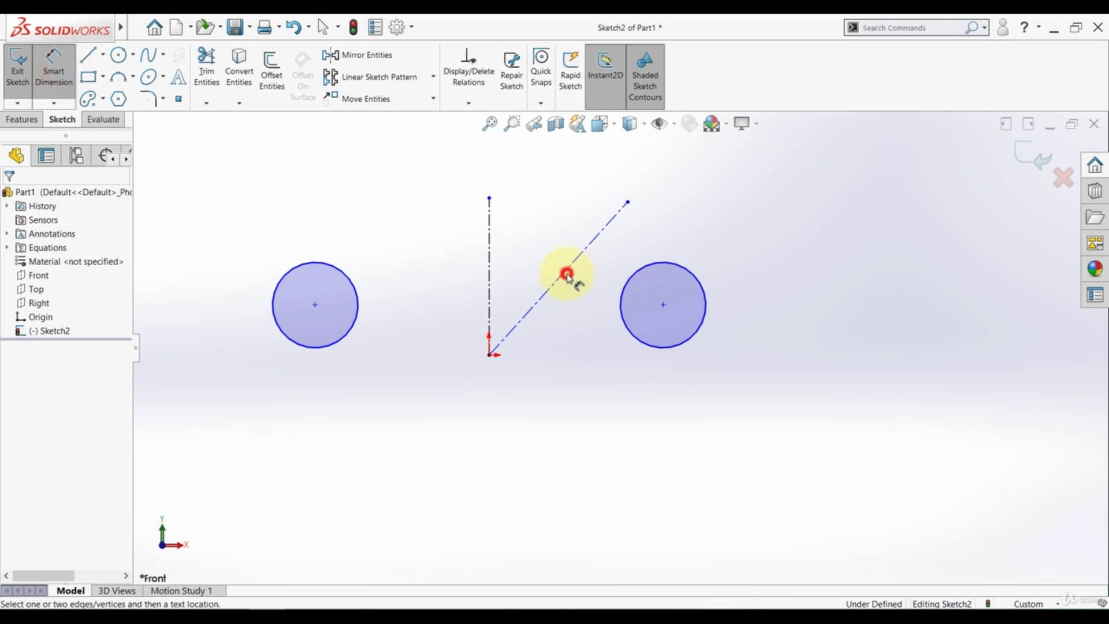
pyautogui.click(488, 254)
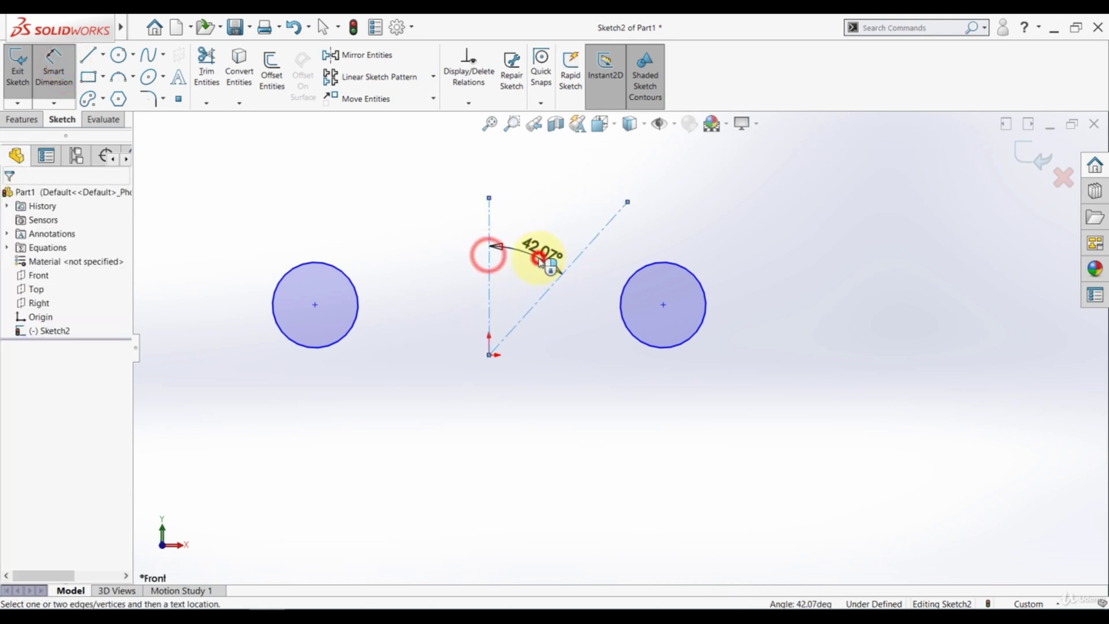
pyautogui.click(535, 250)
pyautogui.write('45')
pyautogui.press('Return')
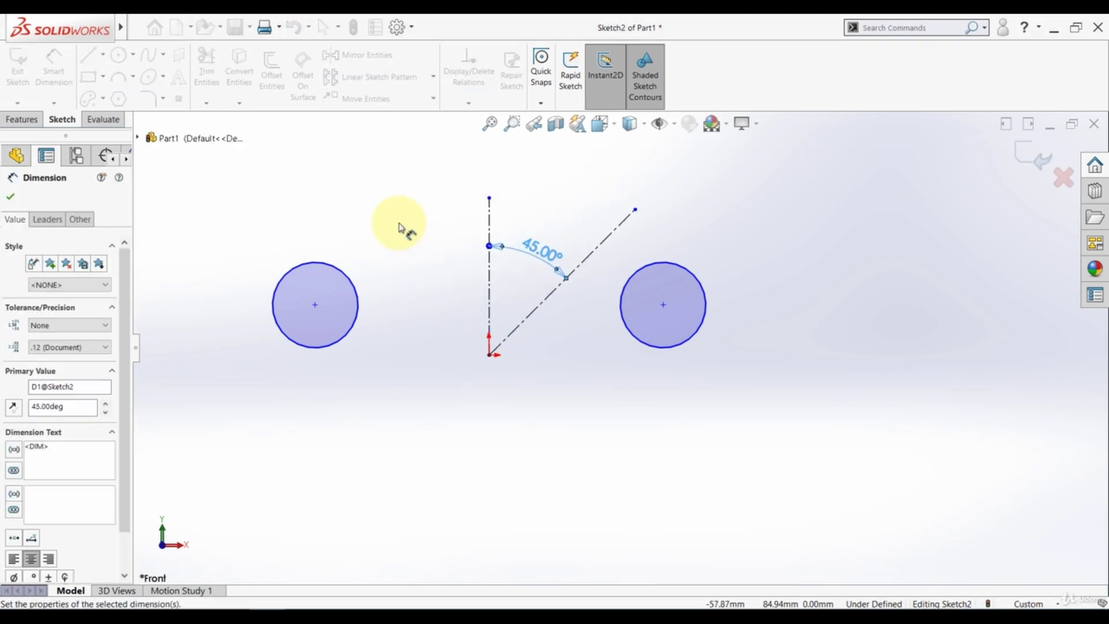
pyautogui.click(396, 223)
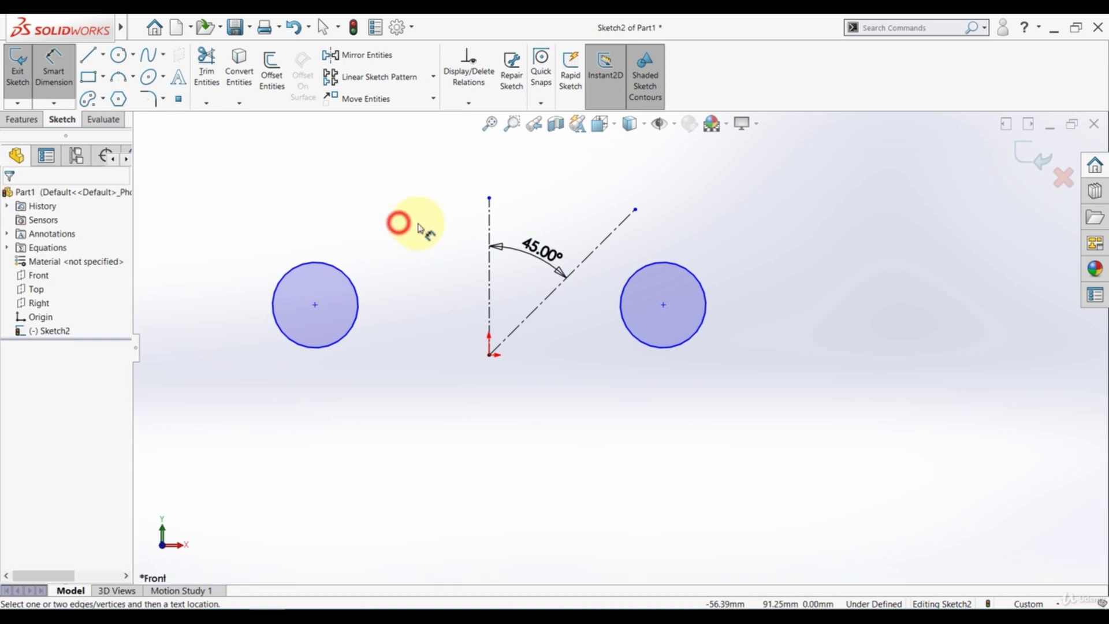
# - Mirror the right circle about the slanted centerline, keeping the original as a copy
pyautogui.click(339, 62)
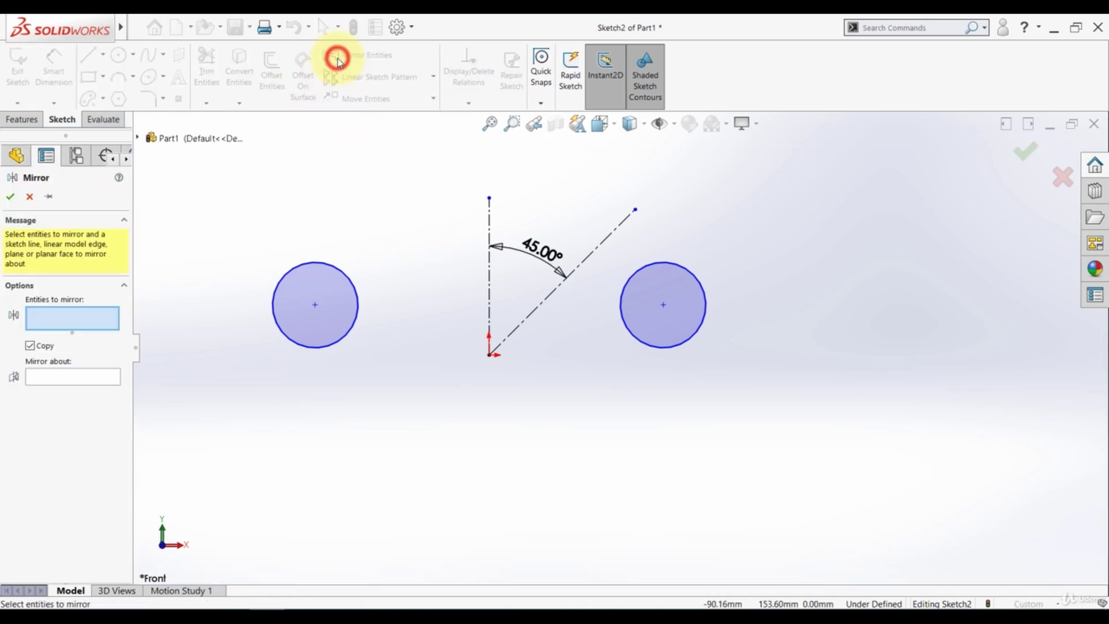
pyautogui.click(662, 354)
pyautogui.click(99, 376)
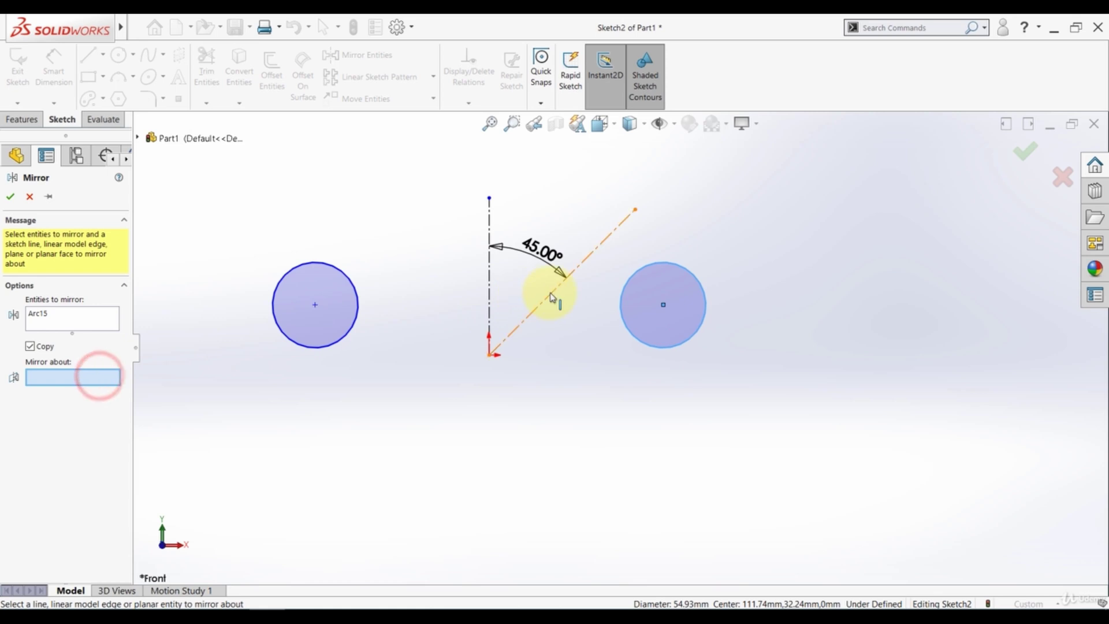
pyautogui.click(551, 295)
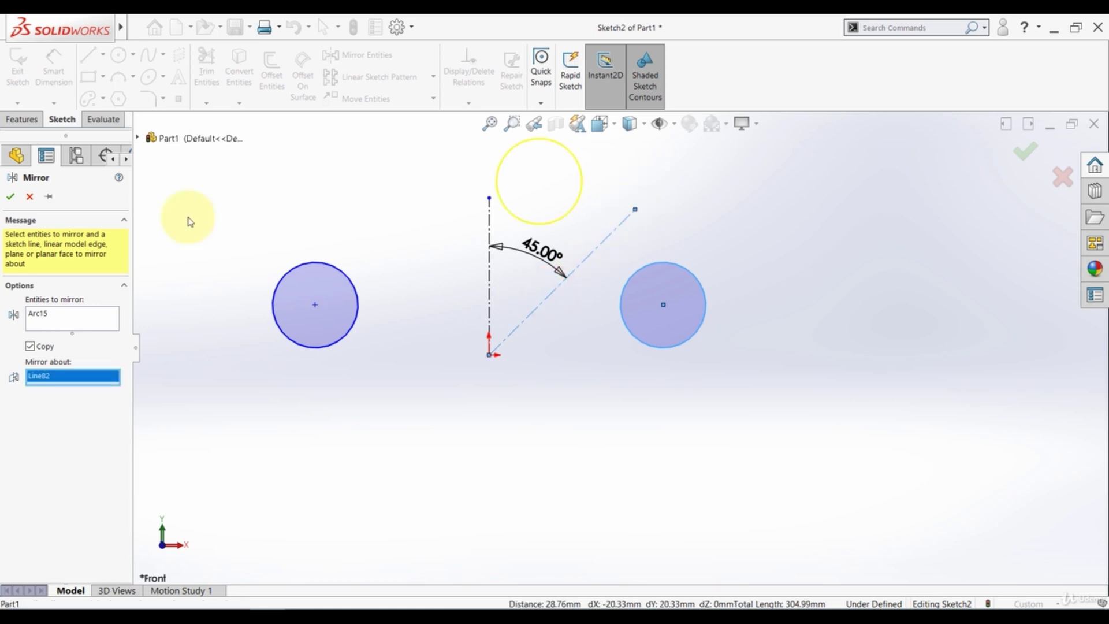
pyautogui.click(10, 196)
pyautogui.click(478, 382)
# - Try 60° for the angle between the two centerlines and settle on 50°
pyautogui.click(540, 254)
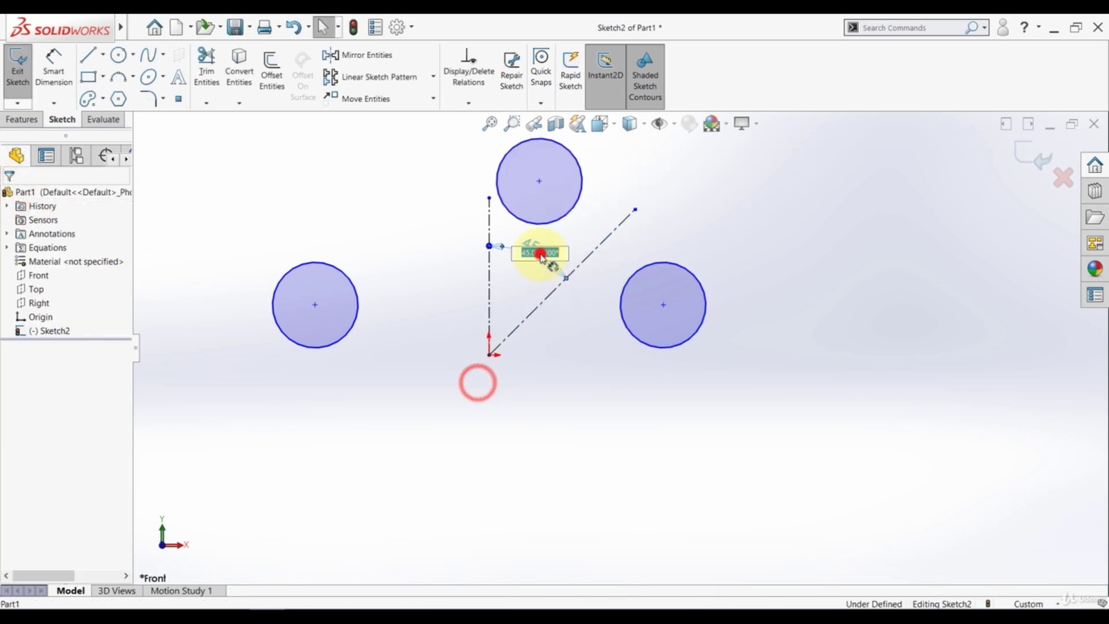
pyautogui.press('BackSpace')
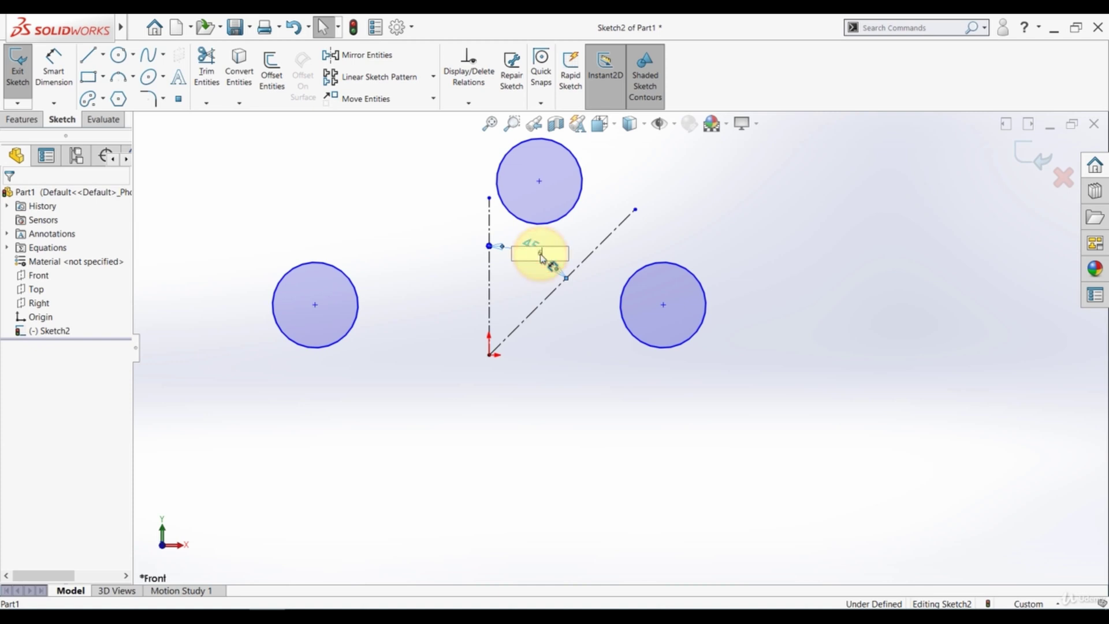
pyautogui.write('60')
pyautogui.doubleClick(540, 254)
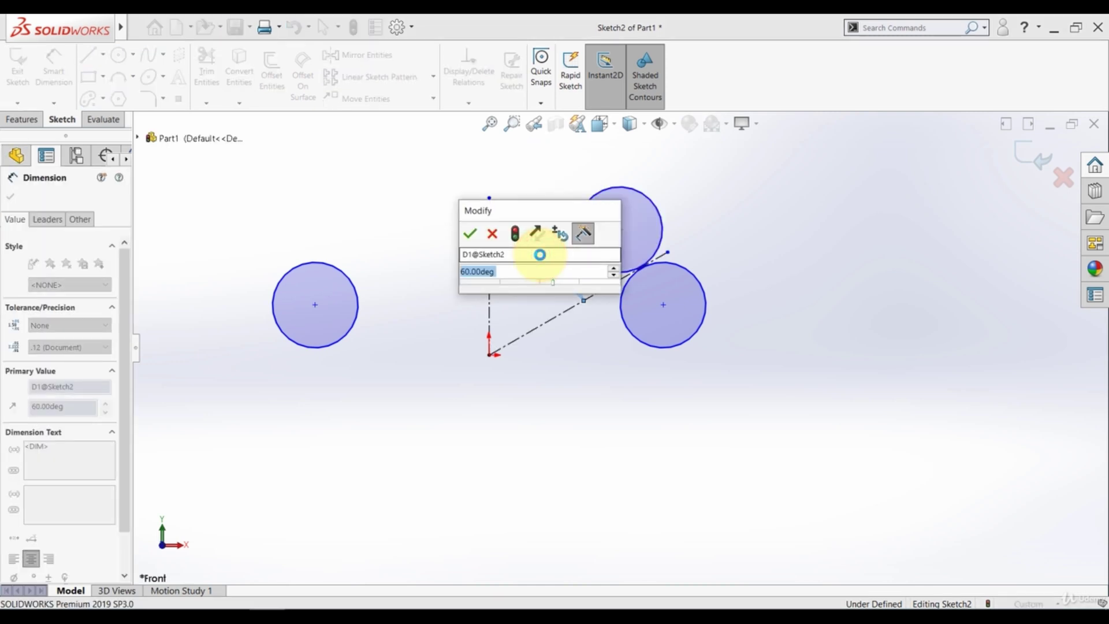
pyautogui.write('50')
pyautogui.press('Return')
pyautogui.click(608, 395)
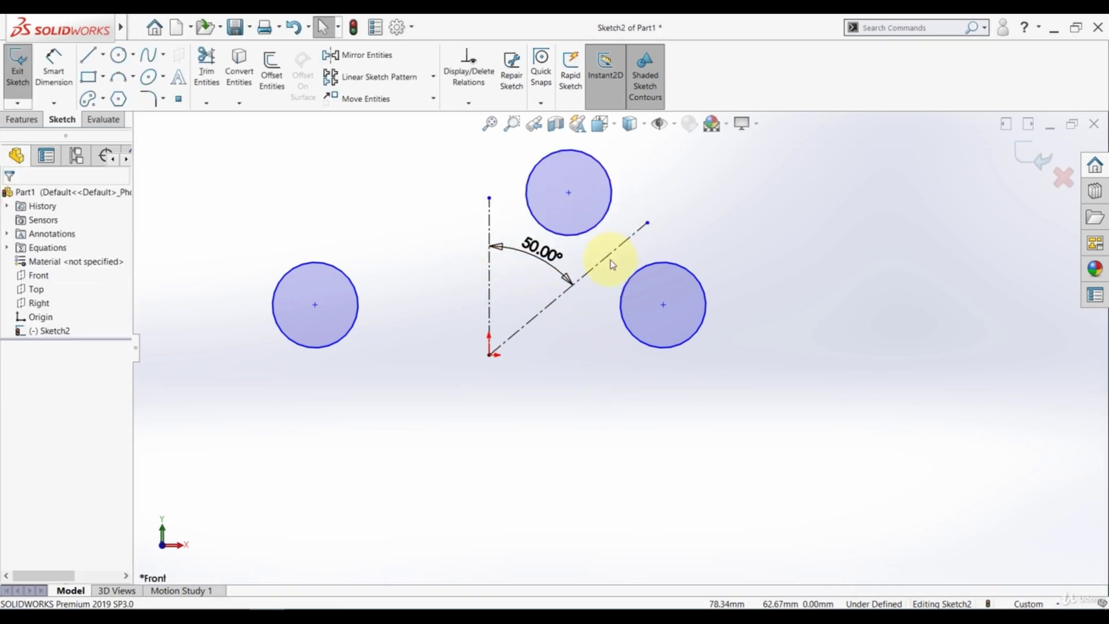
# - Delete all sketch entities, including the three circles, both centerlines and the angle dimension
pyautogui.scroll(2, 568, 256)
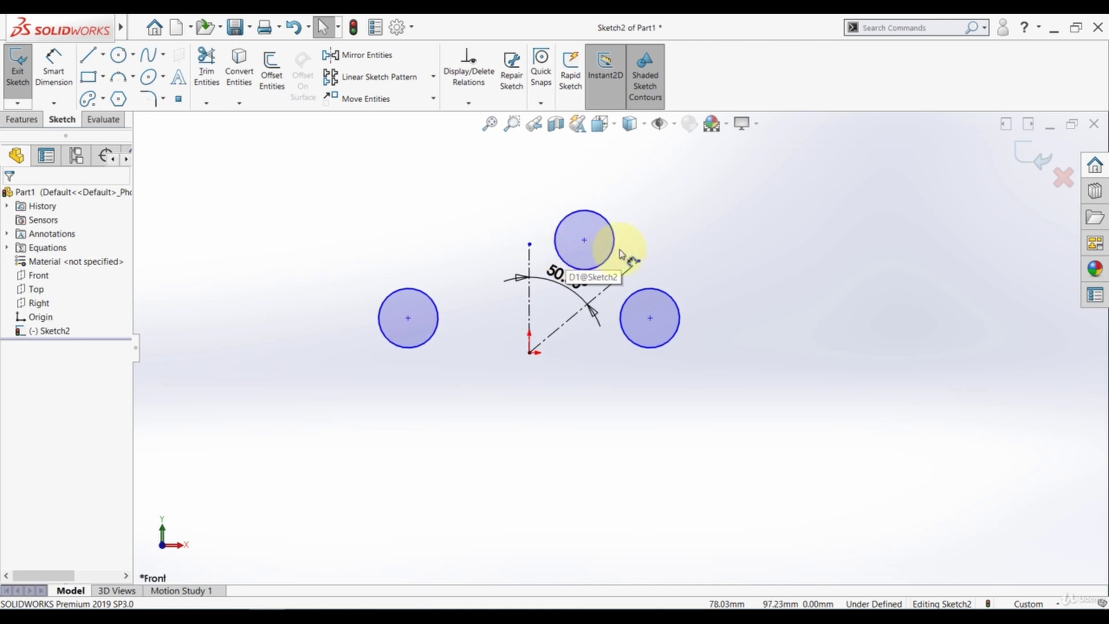
pyautogui.scroll(-1, 628, 255)
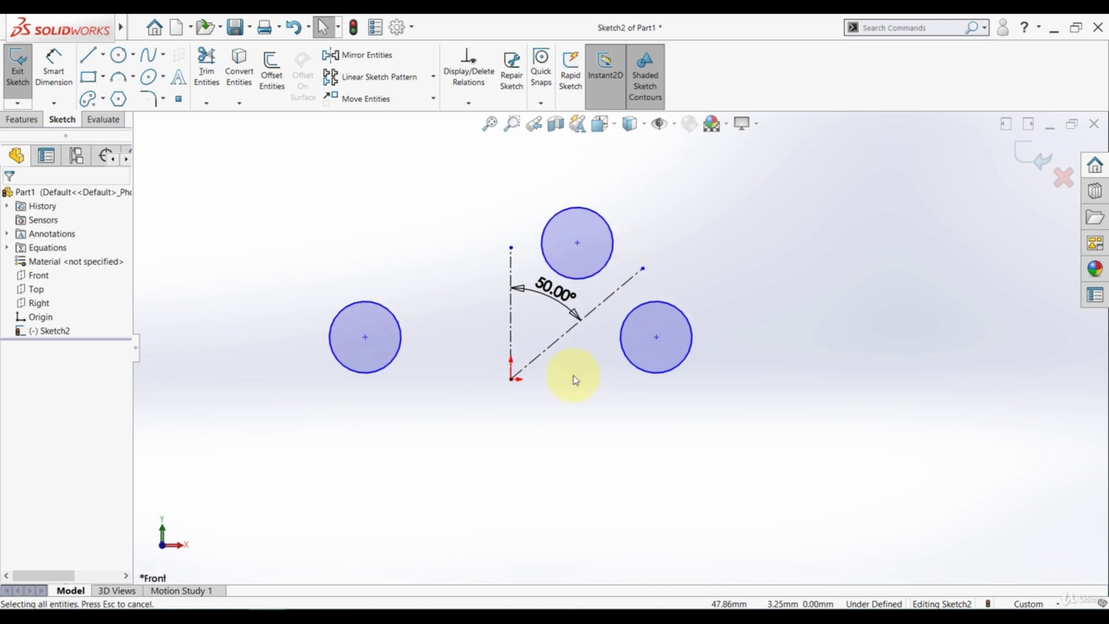
pyautogui.hotkey('ctrl', 'a')
pyautogui.press('Delete')
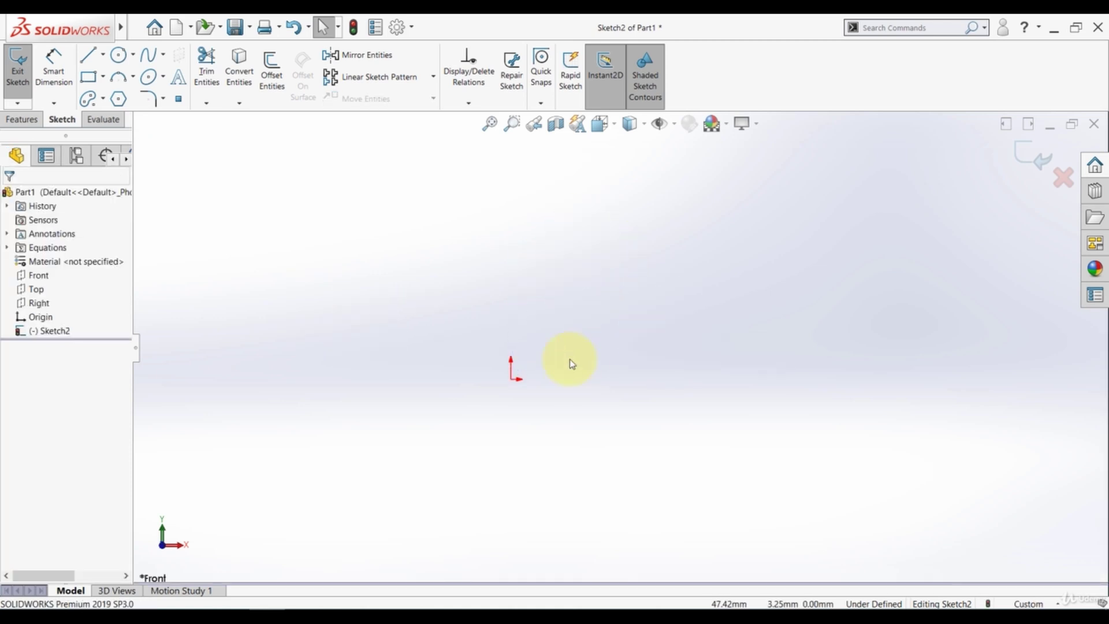
# - Draw a circle with a radius of about 25 mm centred on the origin
pyautogui.click(118, 55)
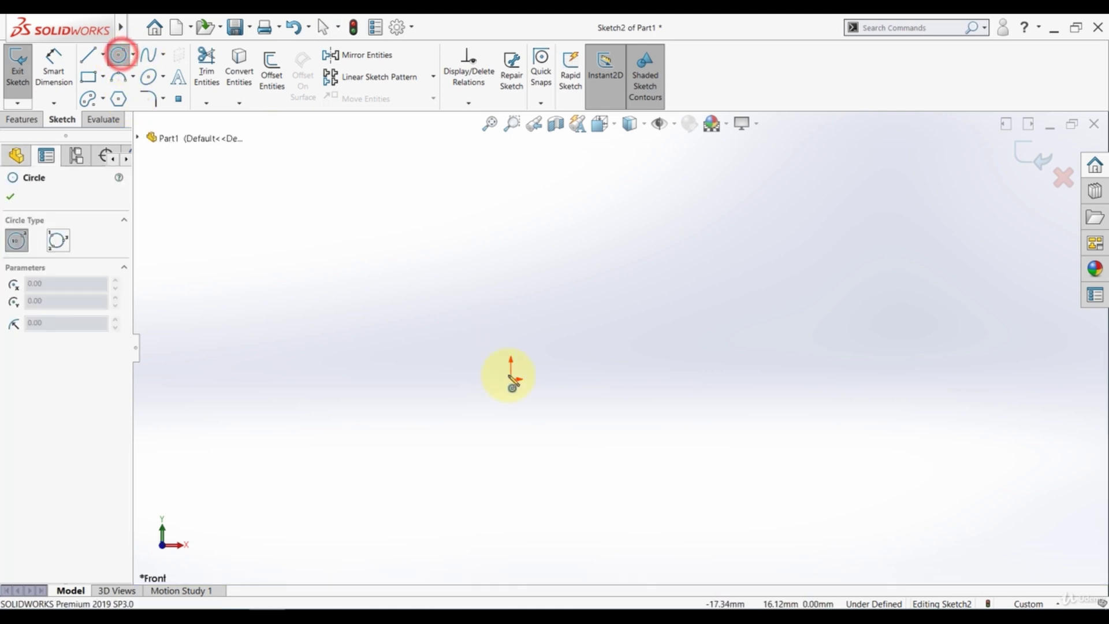
pyautogui.click(510, 378)
pyautogui.click(510, 410)
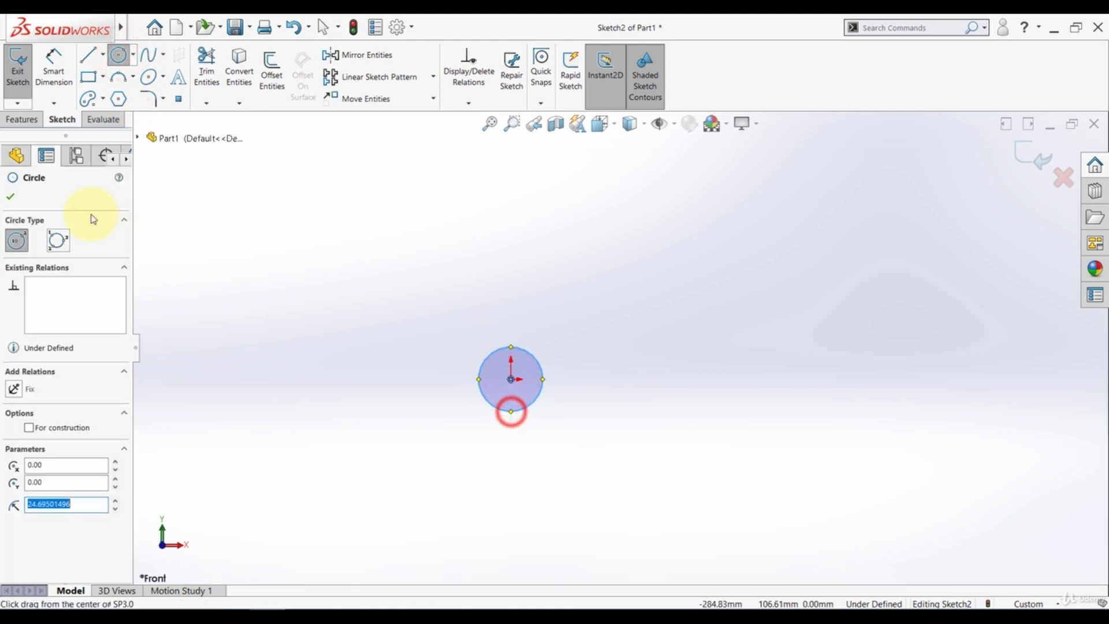
pyautogui.click(10, 199)
# - Dimension the circle's diameter as 50 mm
pyautogui.click(64, 81)
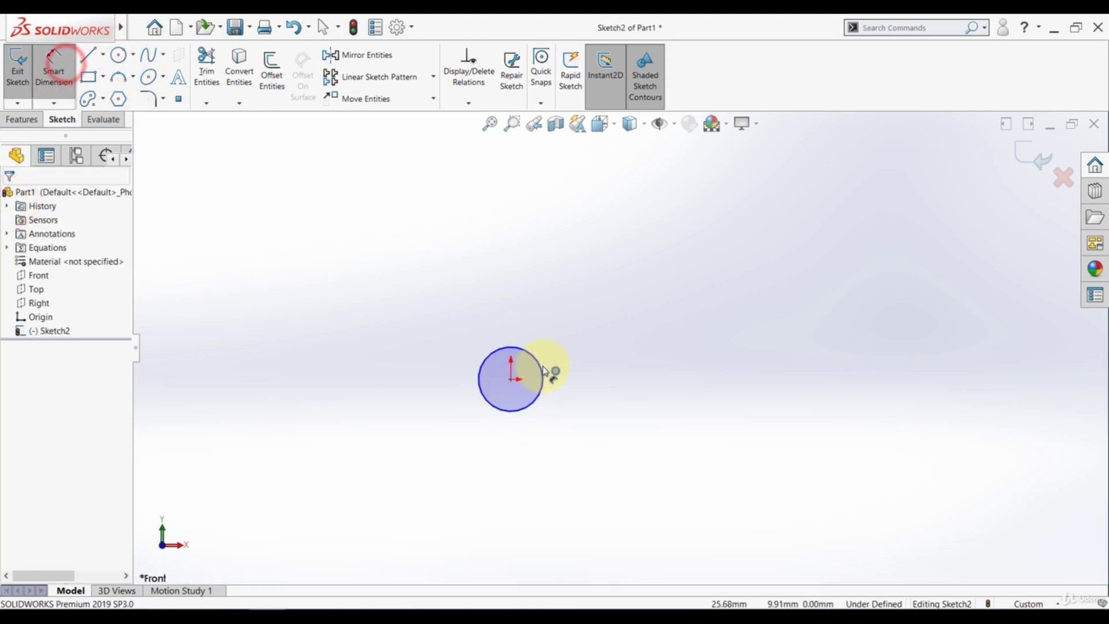
pyautogui.click(540, 366)
pyautogui.click(592, 385)
pyautogui.write('50')
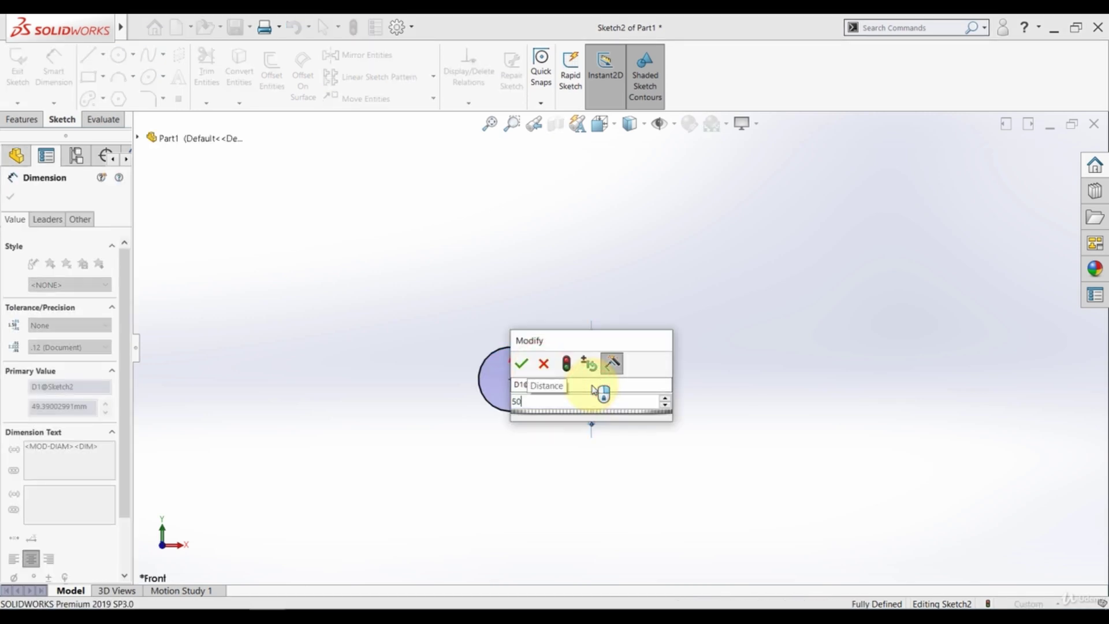
pyautogui.click(520, 363)
pyautogui.click(414, 254)
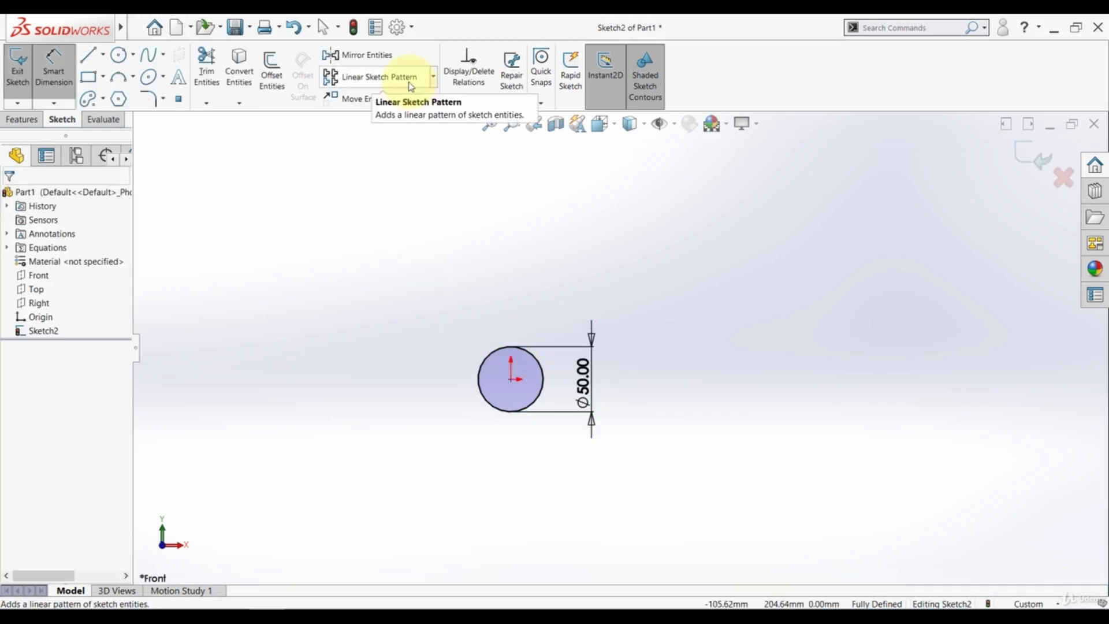
# - Set up a linear sketch pattern of the circle along the X-axis with 4 instances spaced 70 mm apart
pyautogui.click(357, 81)
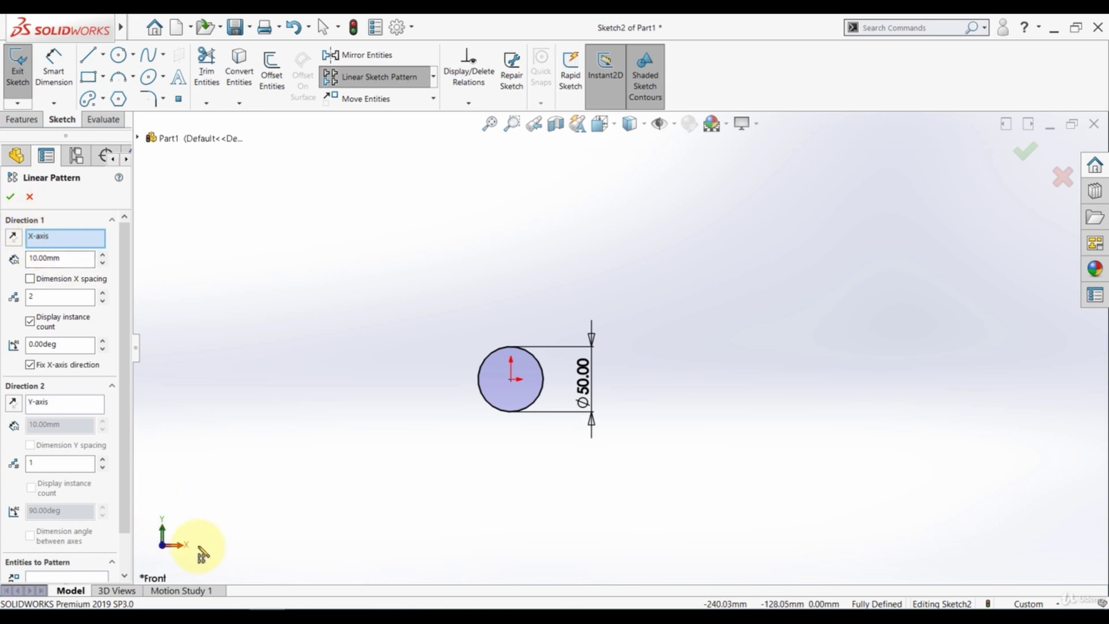
pyautogui.doubleClick(52, 295)
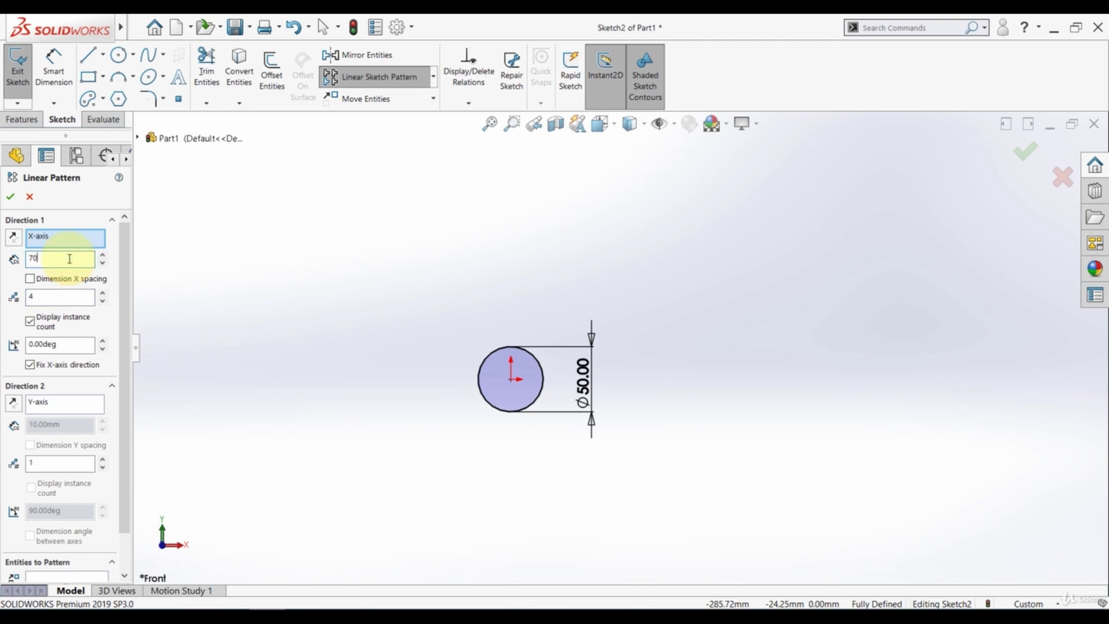
pyautogui.moveTo(123, 265); pyautogui.dragTo(124, 347)
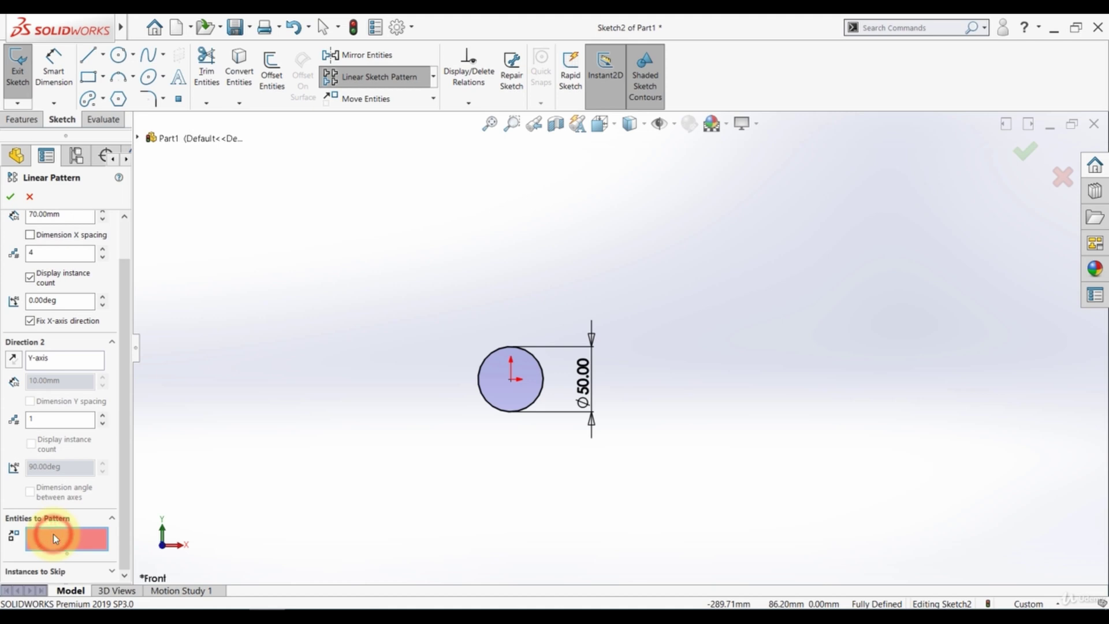
pyautogui.click(481, 397)
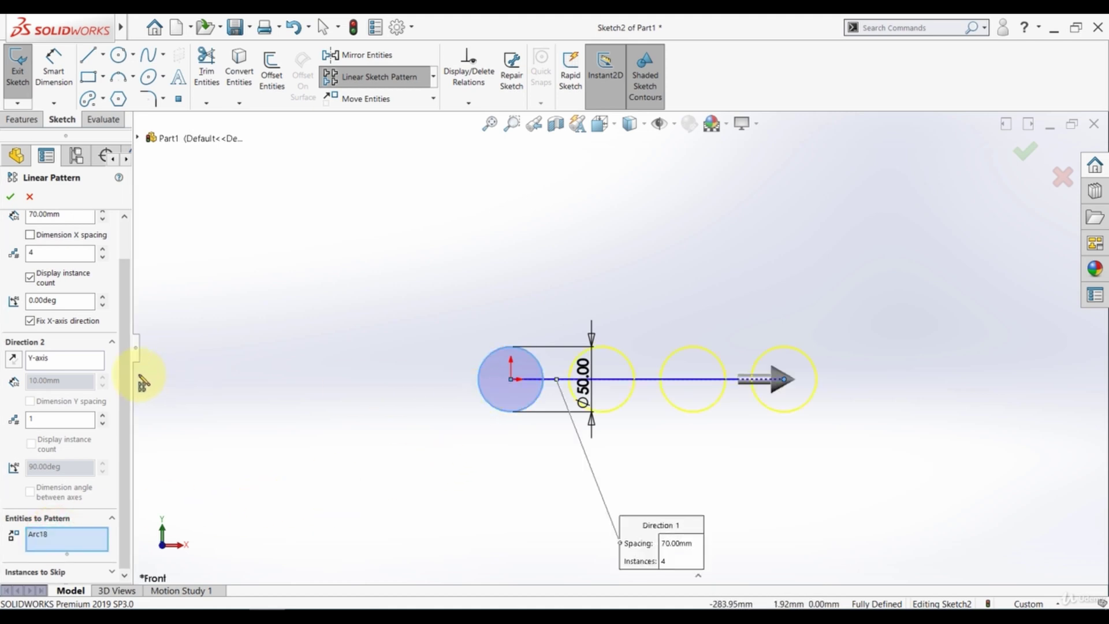
# - Extend the linear pattern along the Y-axis with 5 instances spaced 100 mm apart and display that direction's instance count
pyautogui.scroll(2, 127, 346)
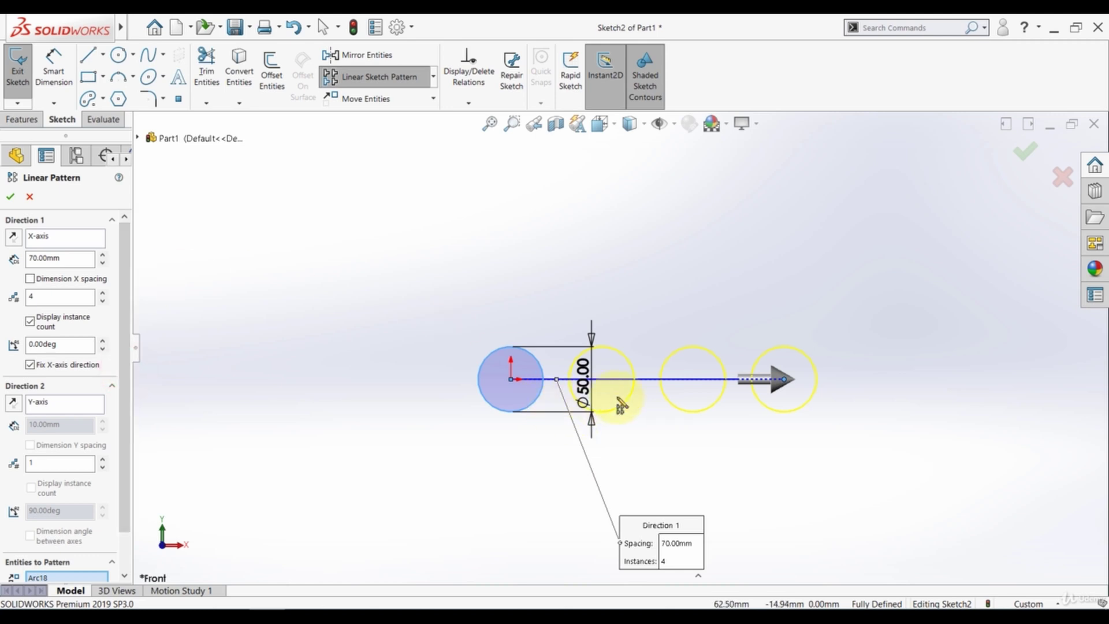
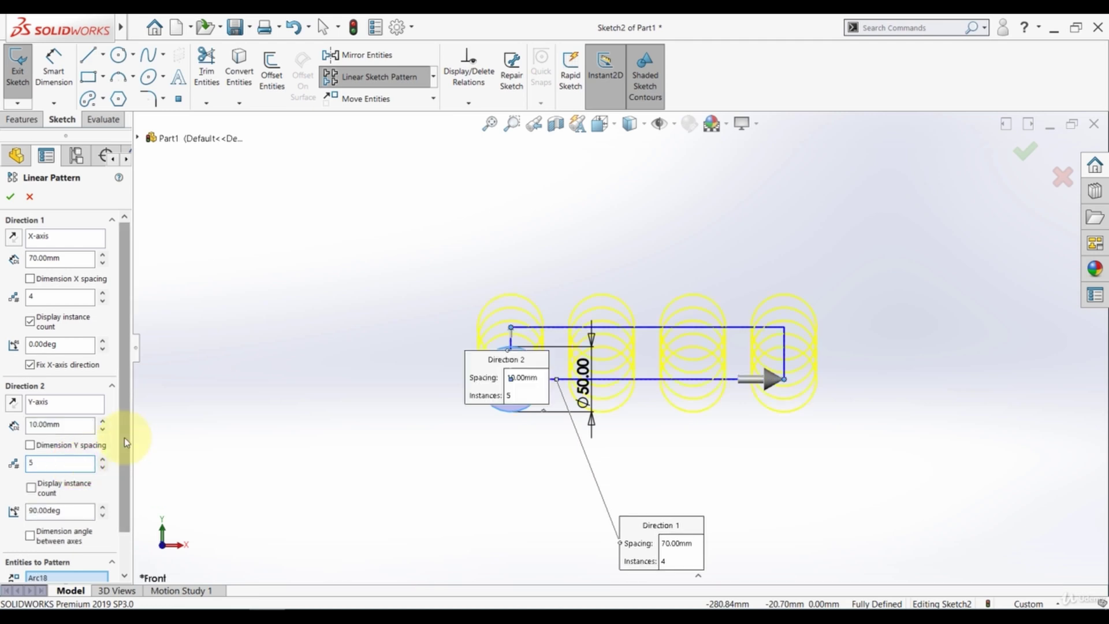
pyautogui.scroll(-2, 124, 439)
pyautogui.click(62, 441)
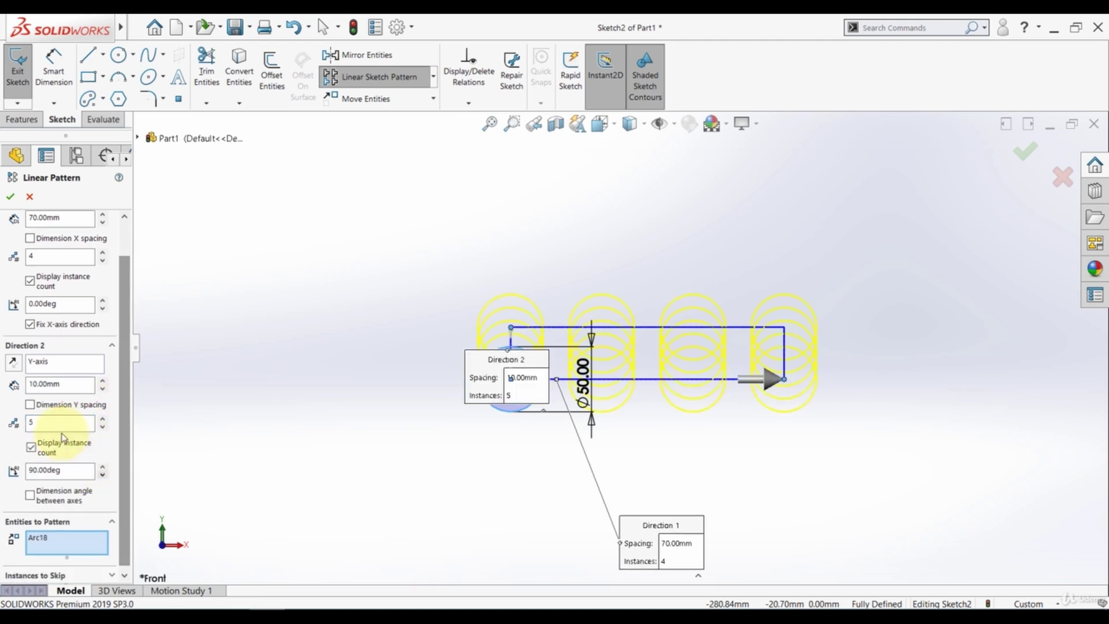
pyautogui.click(64, 386)
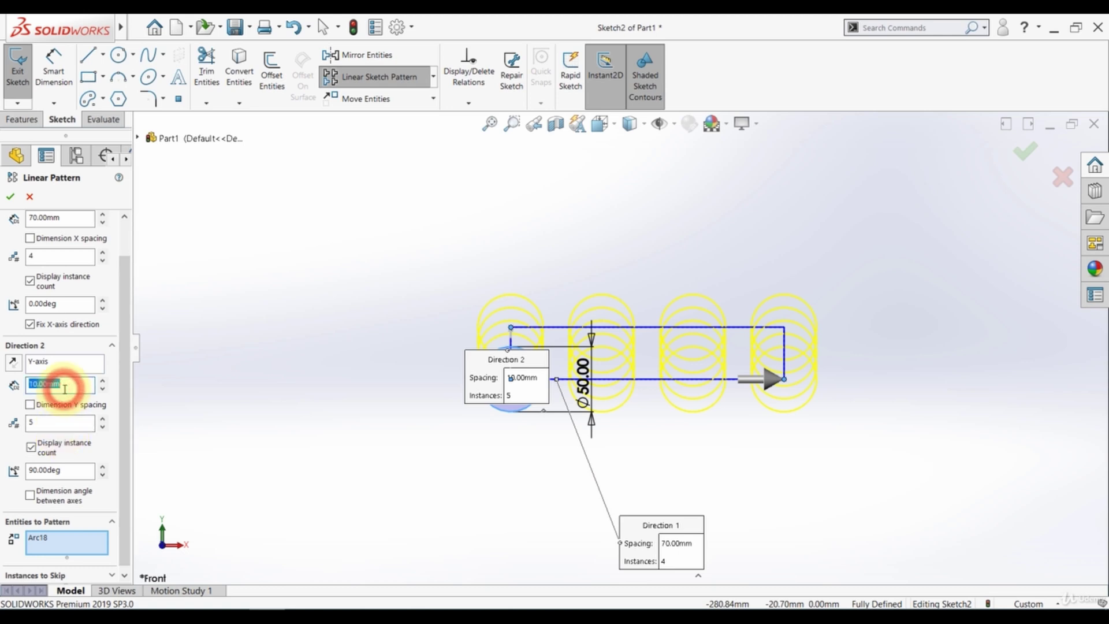
pyautogui.press('Return')
pyautogui.press('f')
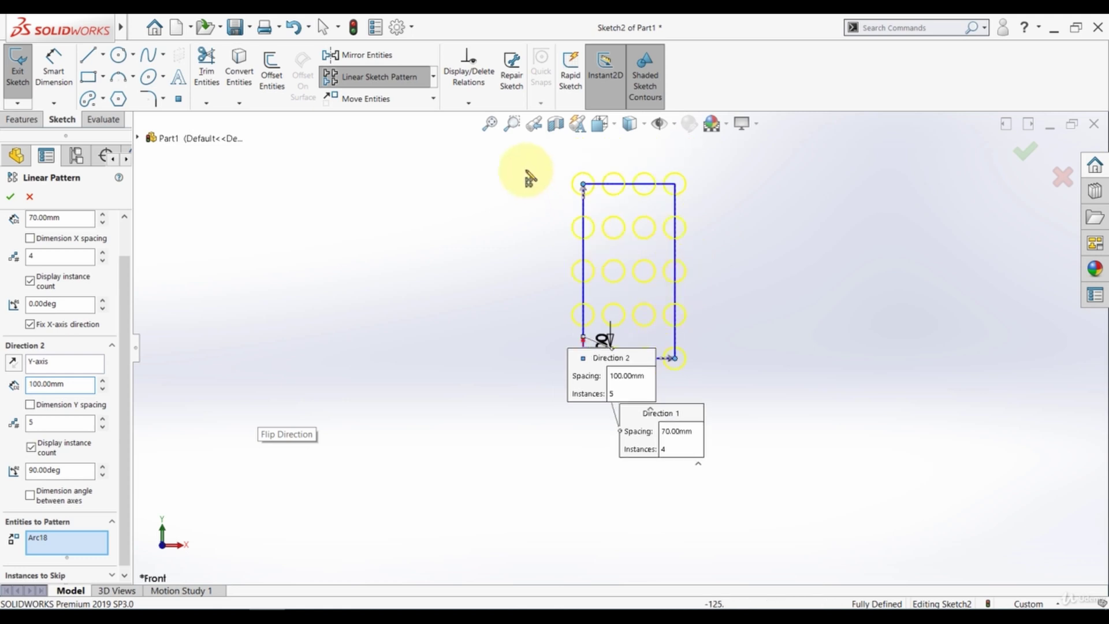
# - Skip instances (2,4), (3,2) and the second circle up in the first column, and apply the linear pattern
pyautogui.click(491, 124)
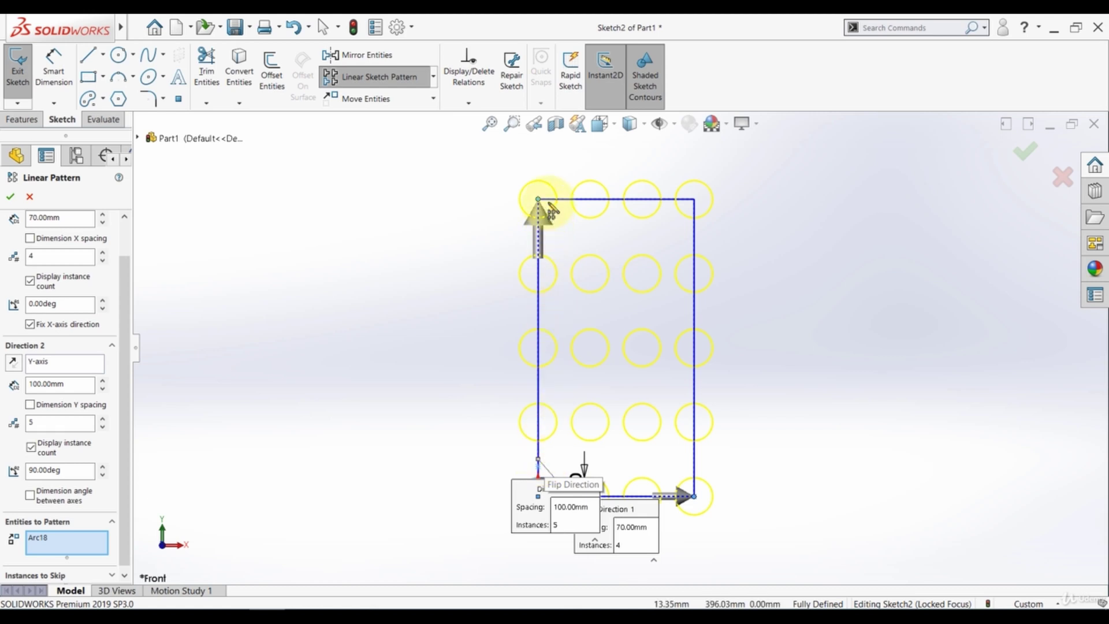
pyautogui.click(123, 510)
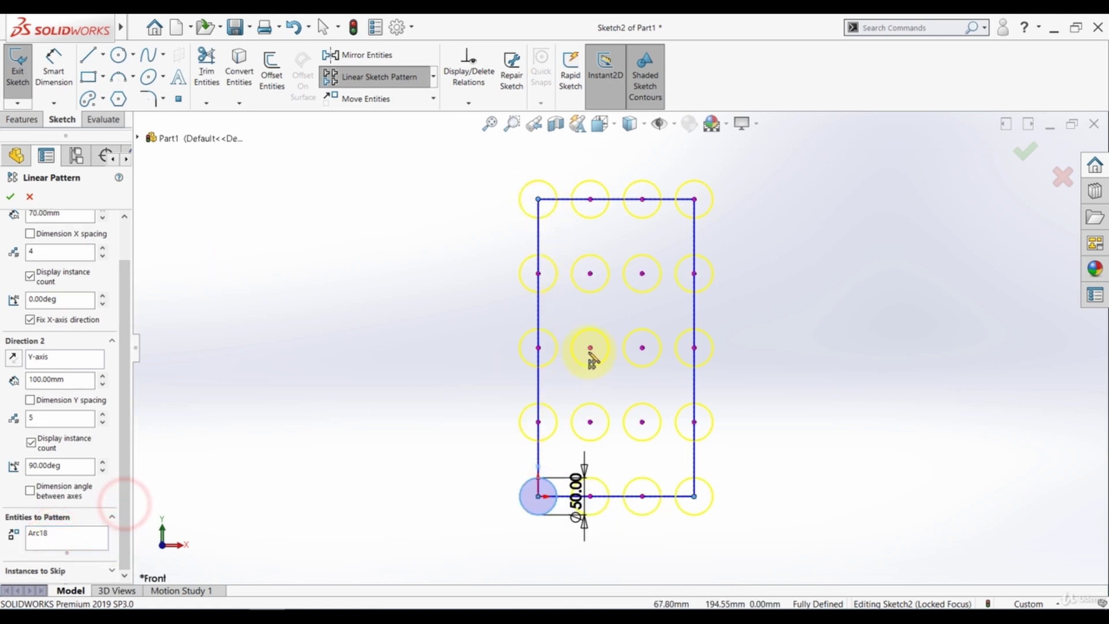
pyautogui.click(127, 406)
pyautogui.click(44, 570)
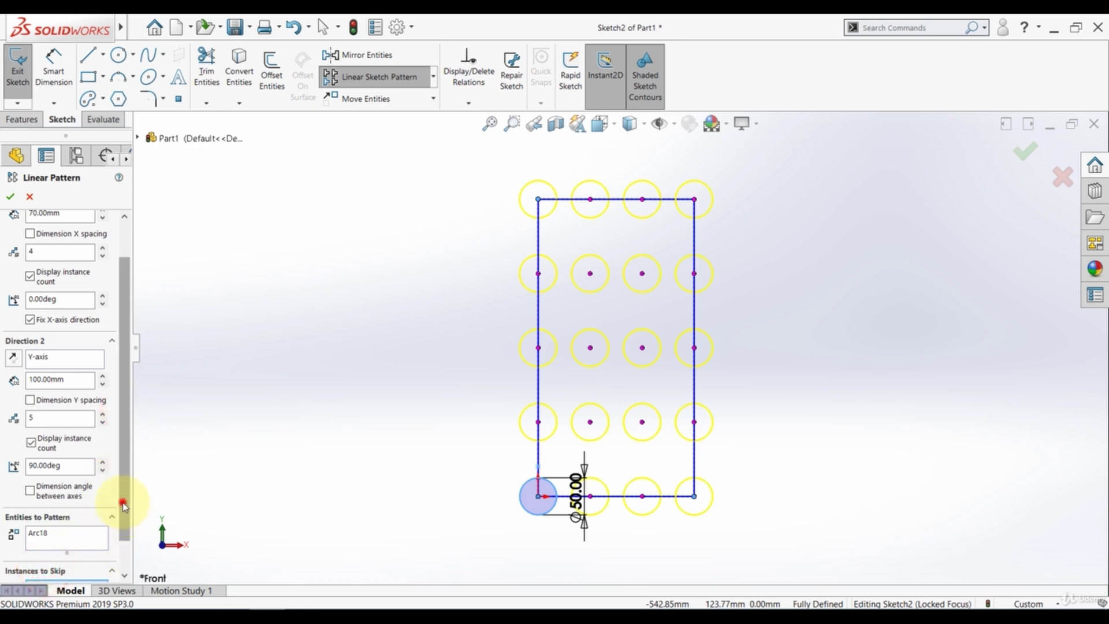
pyautogui.moveTo(123, 506); pyautogui.dragTo(123, 536)
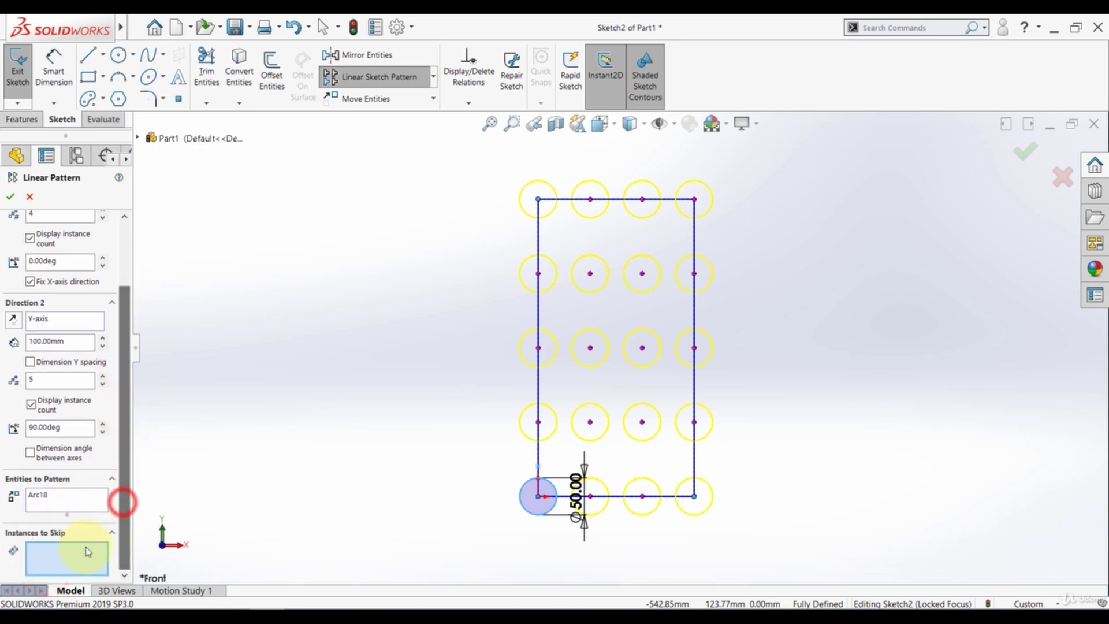
pyautogui.click(592, 275)
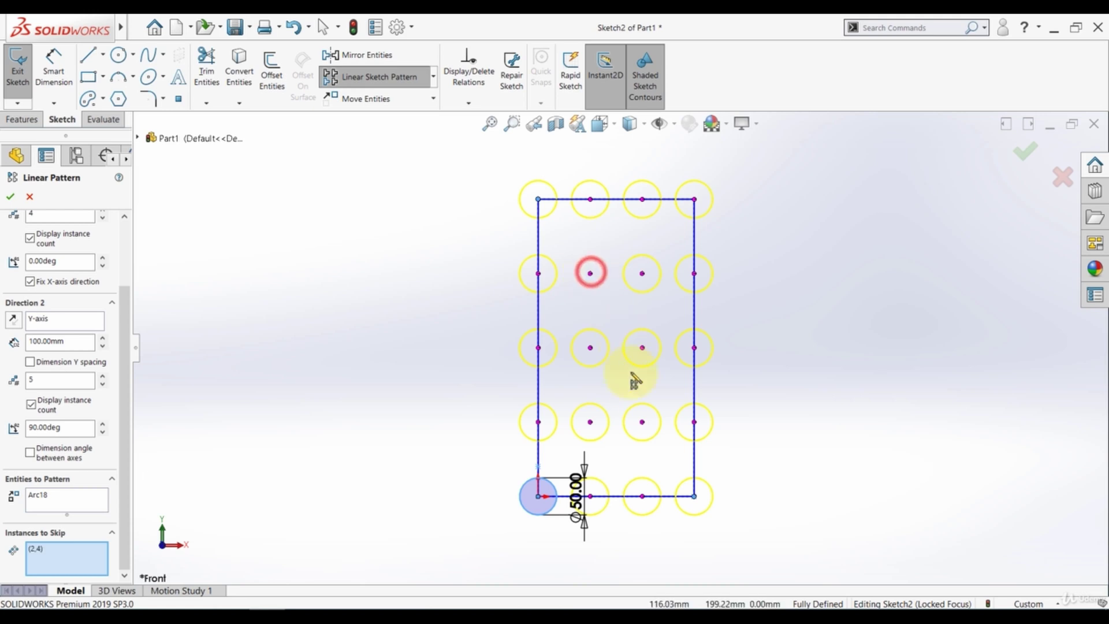
pyautogui.click(642, 422)
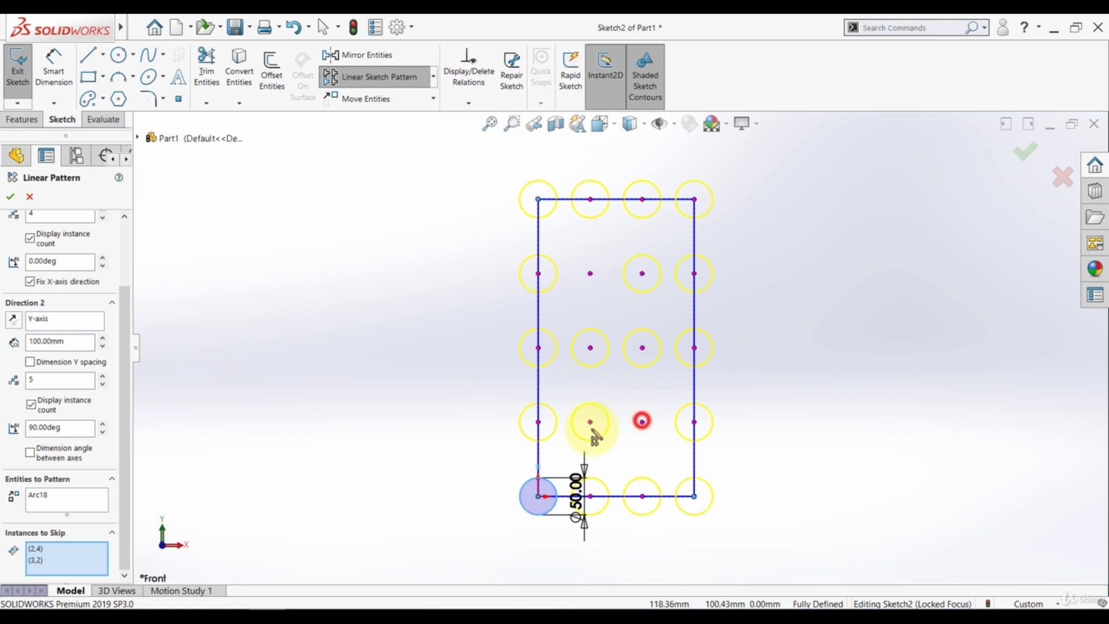
pyautogui.click(538, 422)
pyautogui.click(10, 197)
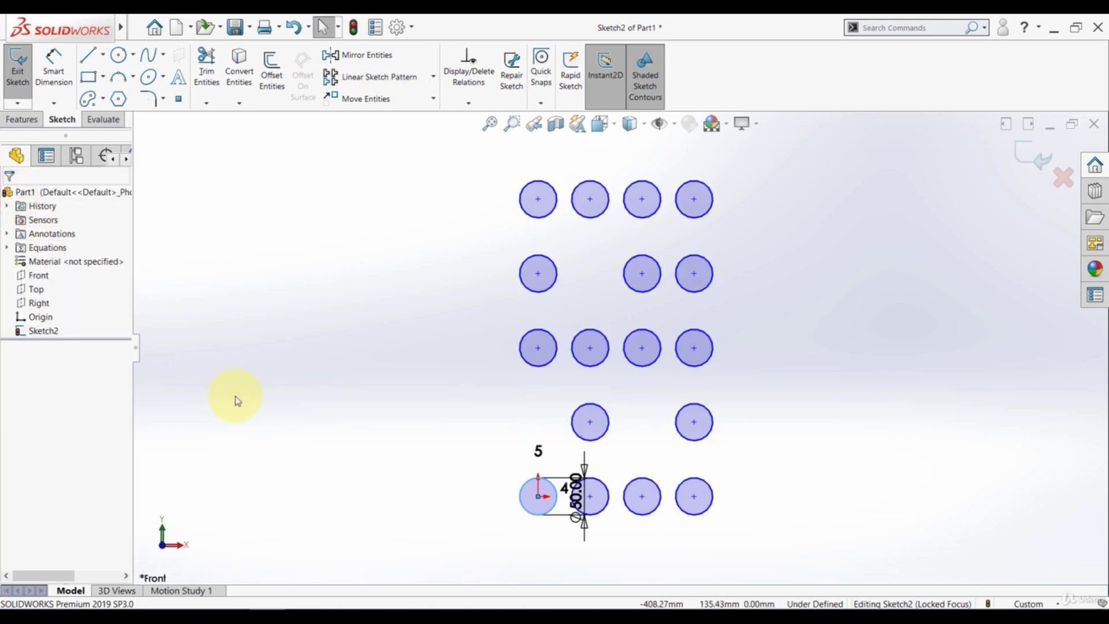
# - Delete all the circles and dimensions in the sketch
pyautogui.click(344, 403)
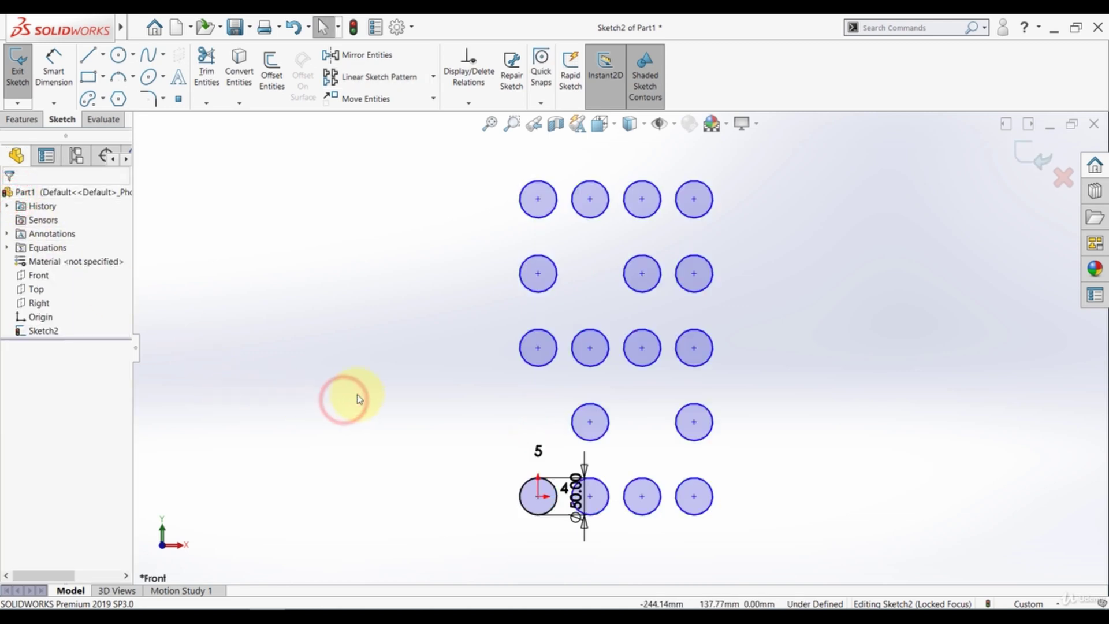
pyautogui.hotkey('ctrl', 'a')
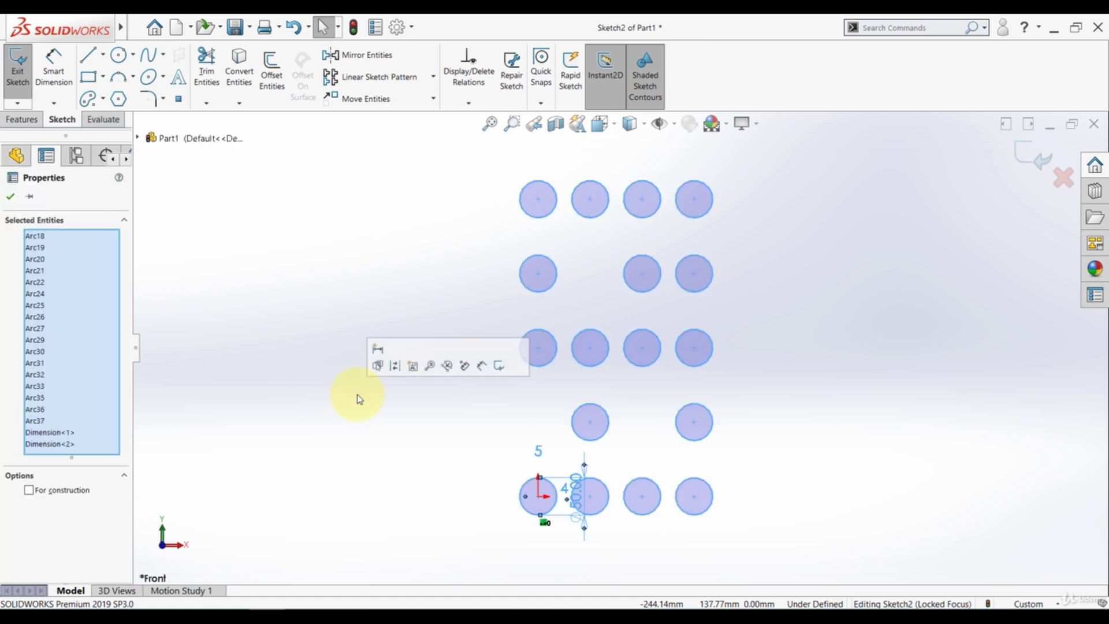
pyautogui.press('Delete')
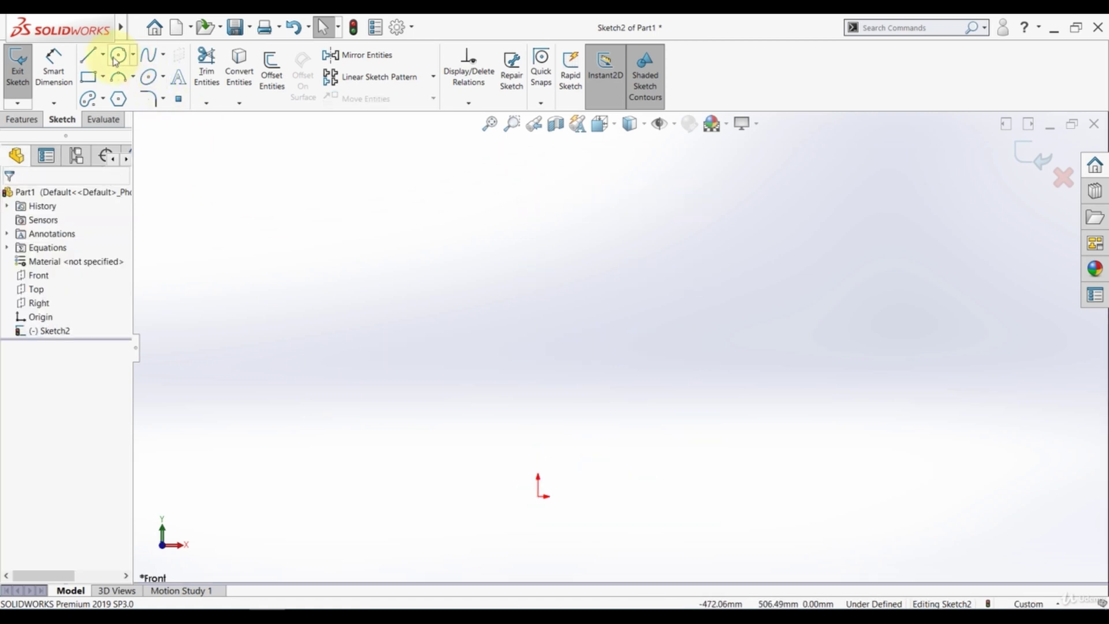
# - Draw a circle about 104 mm in diameter, centred about 251 mm directly above the origin
pyautogui.click(114, 56)
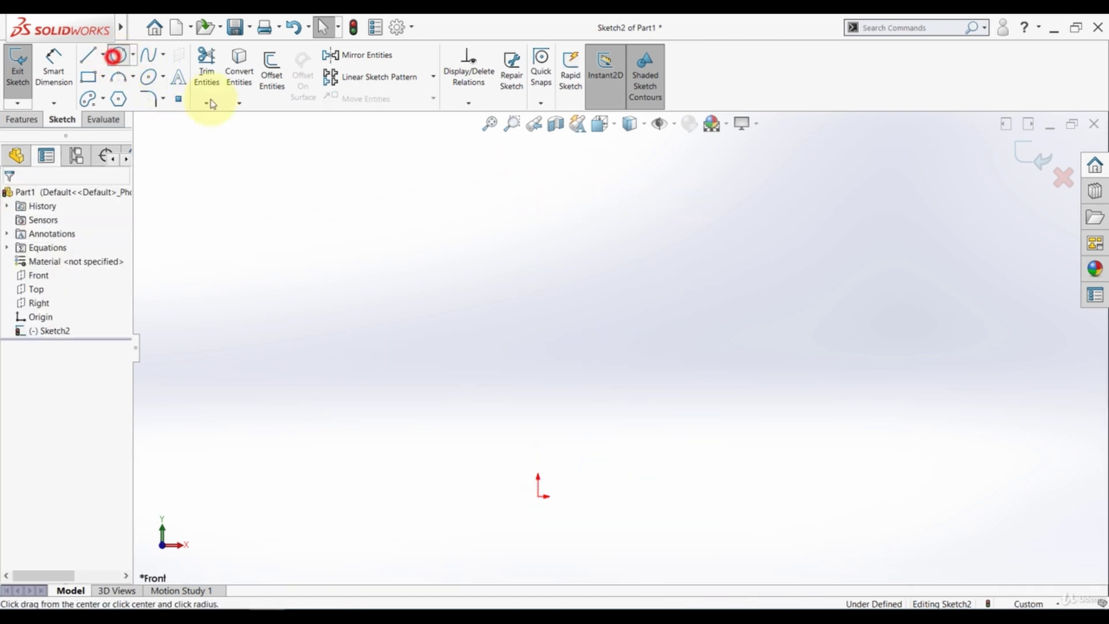
pyautogui.click(538, 309)
pyautogui.click(531, 350)
# - Dimension the circle's diameter as 100 mm
pyautogui.click(51, 69)
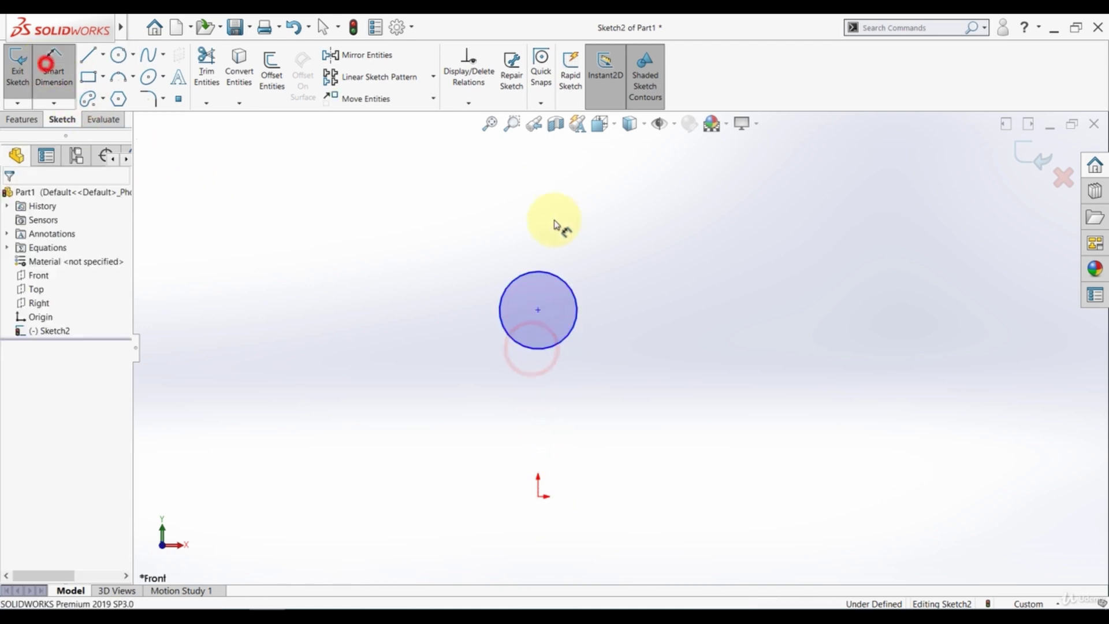
pyautogui.click(525, 272)
pyautogui.click(462, 312)
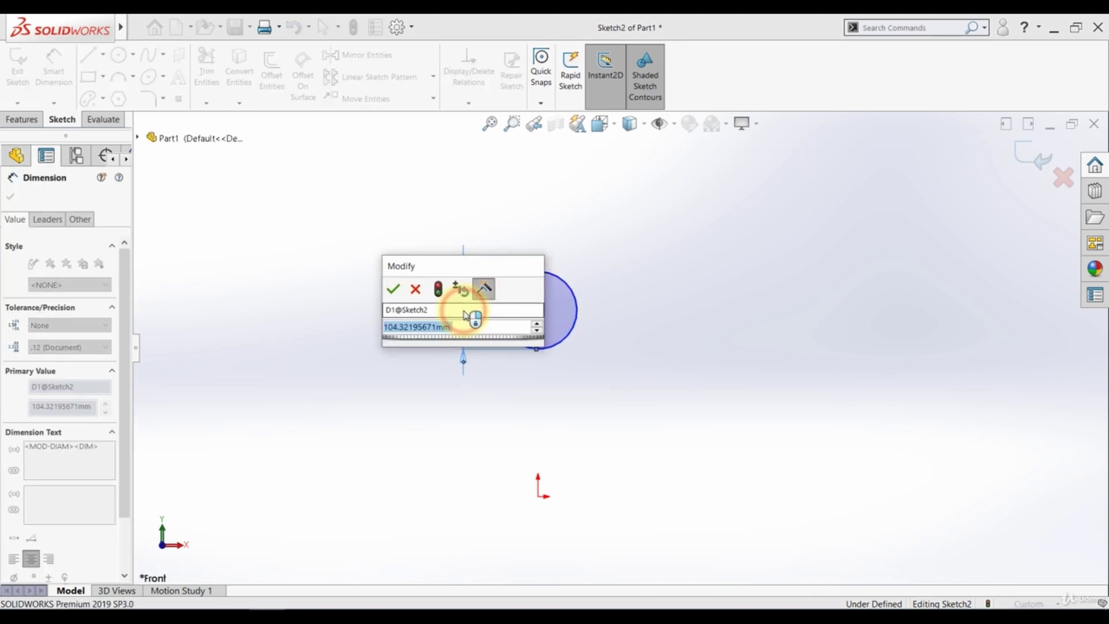
pyautogui.write('100')
pyautogui.press('Return')
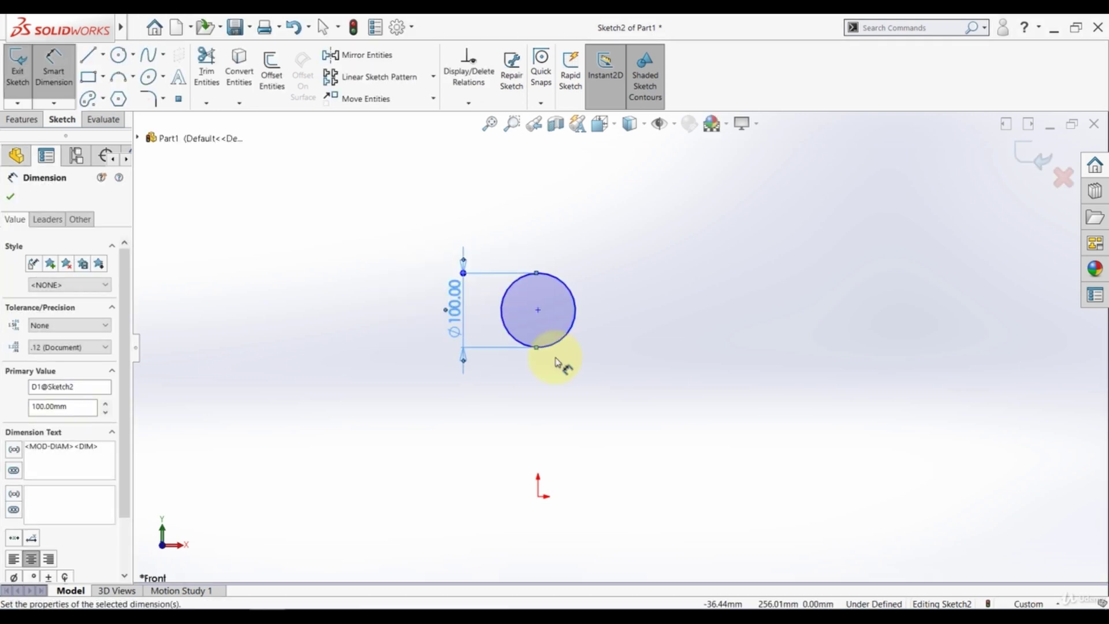
# - Dimension the vertical distance from the origin to the circle's centre as 250 mm
pyautogui.click(539, 494)
pyautogui.click(538, 312)
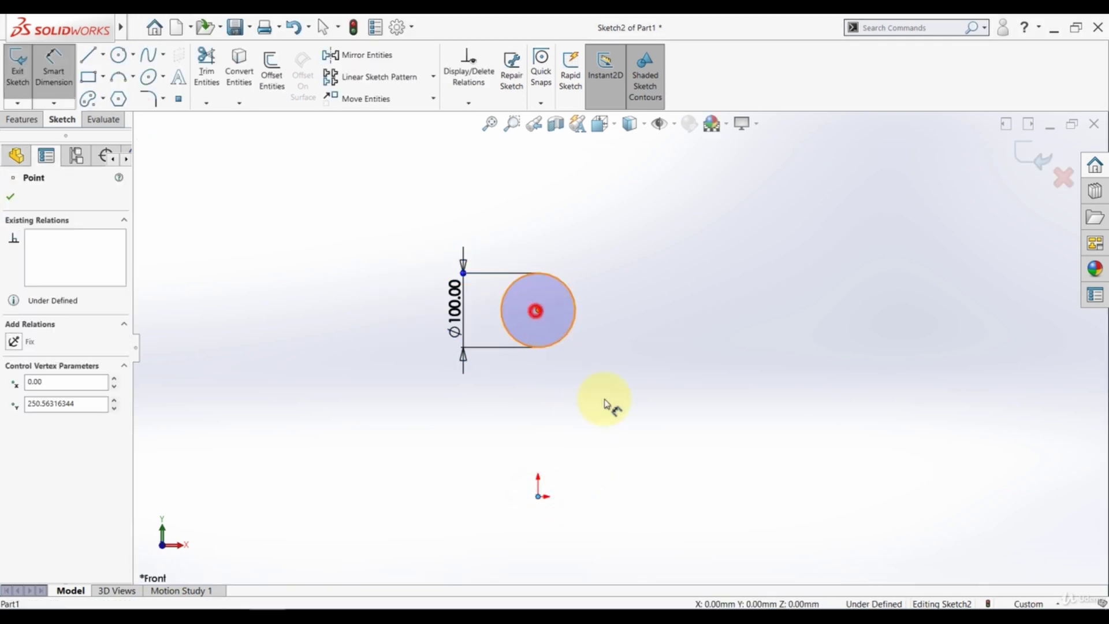
pyautogui.click(617, 403)
pyautogui.write('1')
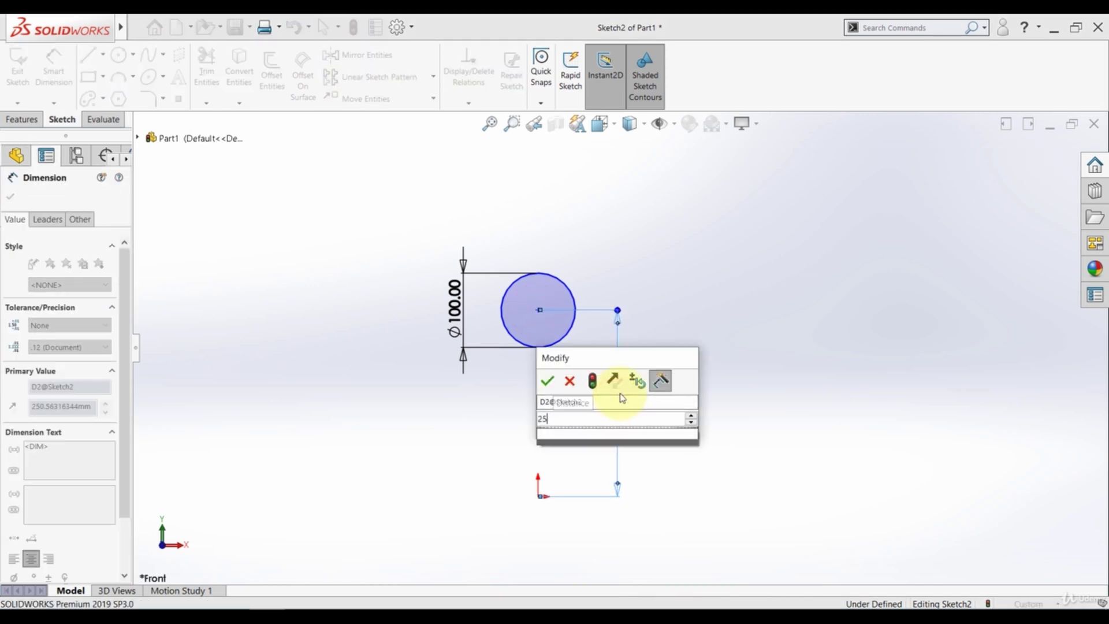
pyautogui.press('Escape')
pyautogui.scroll(2, 726, 317)
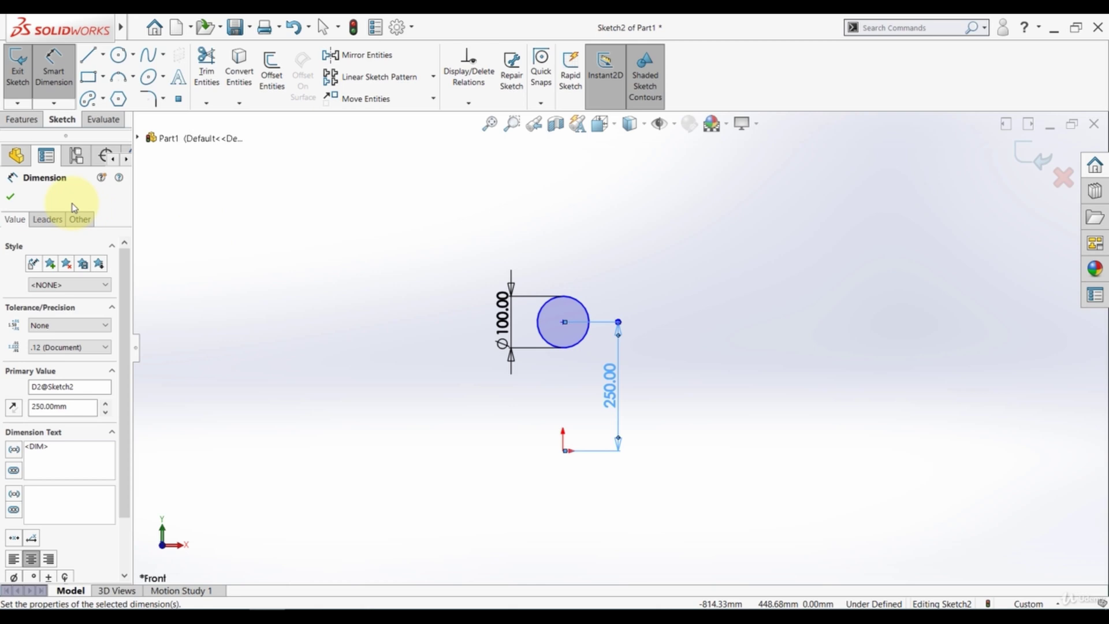
pyautogui.click(10, 198)
pyautogui.click(269, 258)
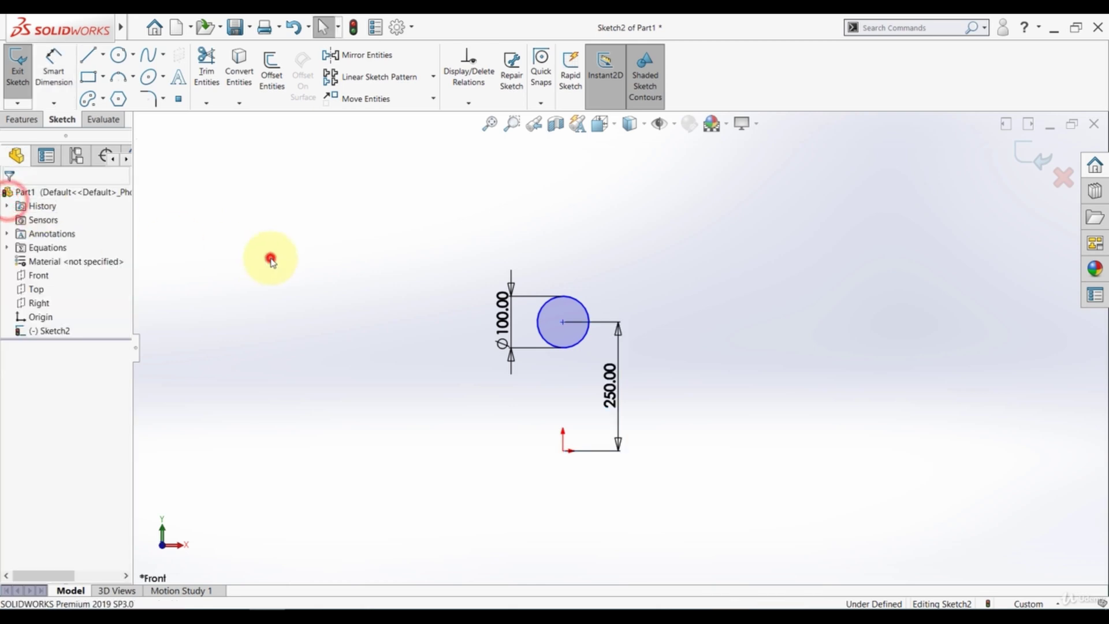
# - Set up a circular sketch pattern of the 100 mm circle around the origin
pyautogui.click(433, 77)
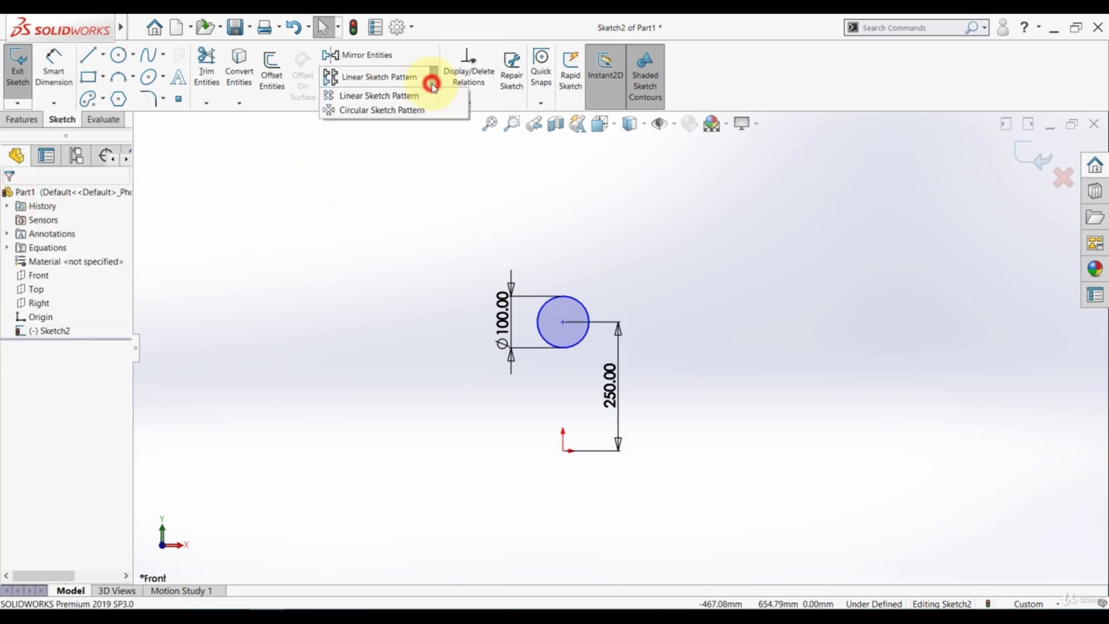
pyautogui.click(396, 116)
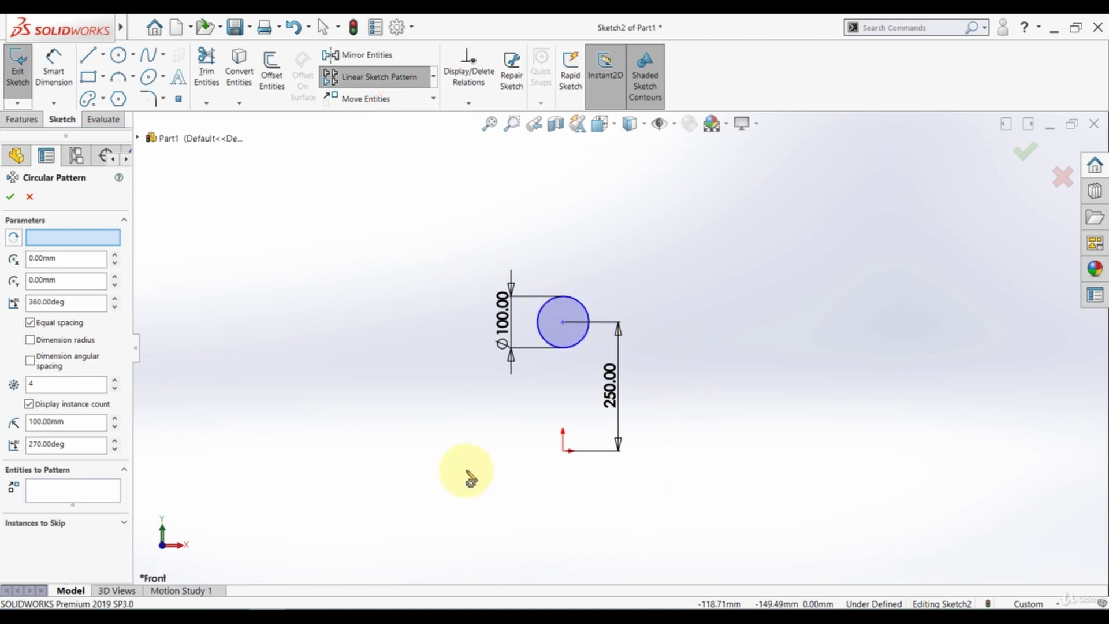
pyautogui.click(40, 239)
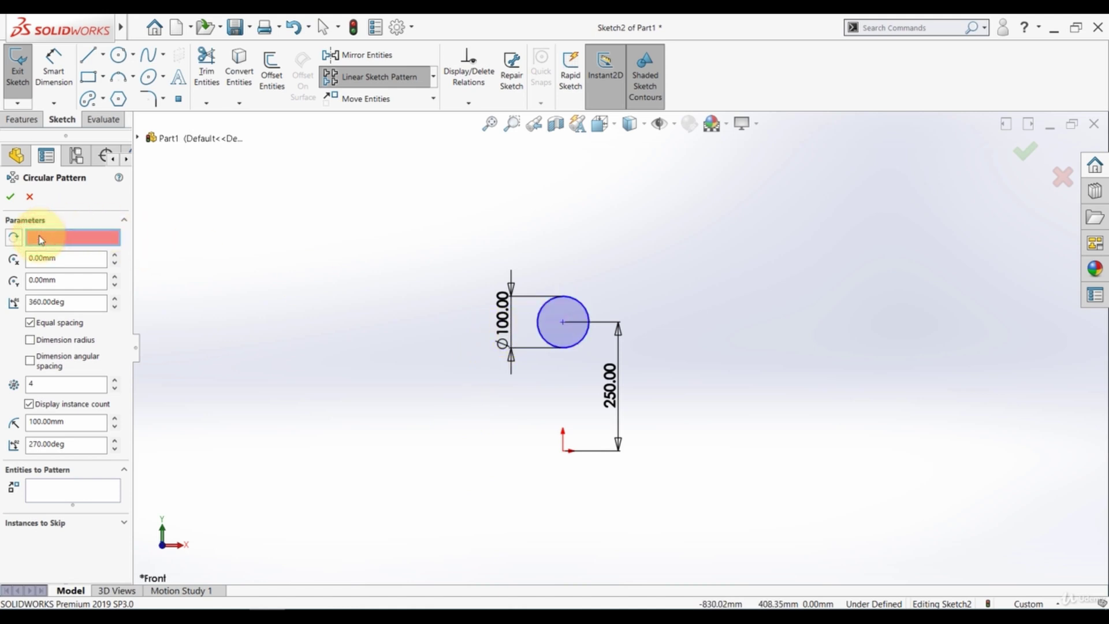
pyautogui.click(563, 451)
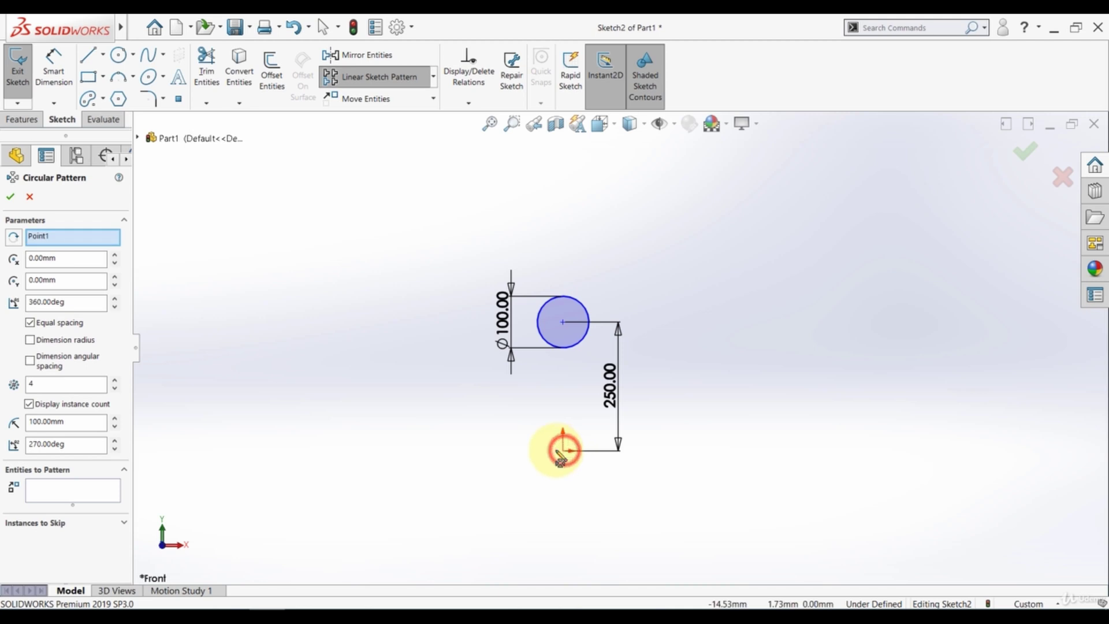
pyautogui.click(44, 488)
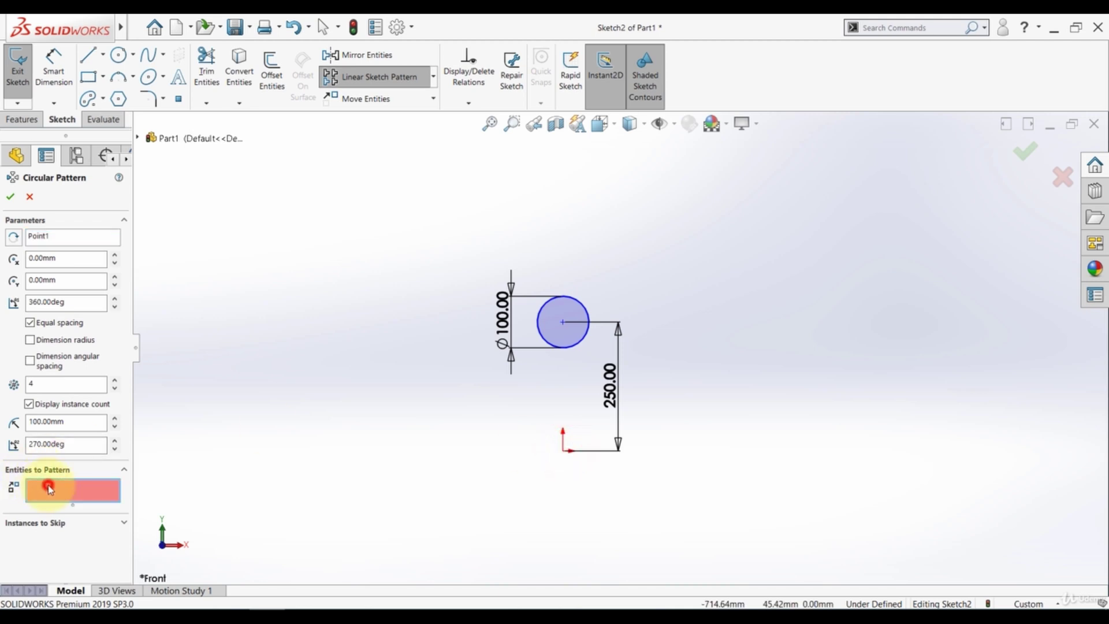
pyautogui.click(538, 326)
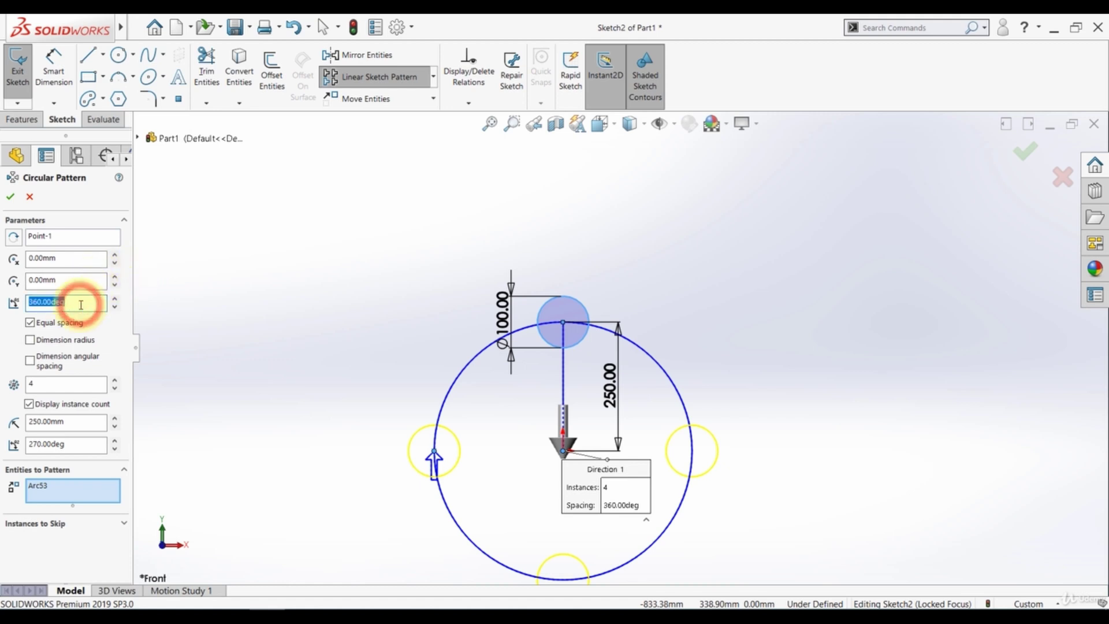
# - Try a total angle of 180° for the circular pattern
pyautogui.write('180')
pyautogui.press('Return')
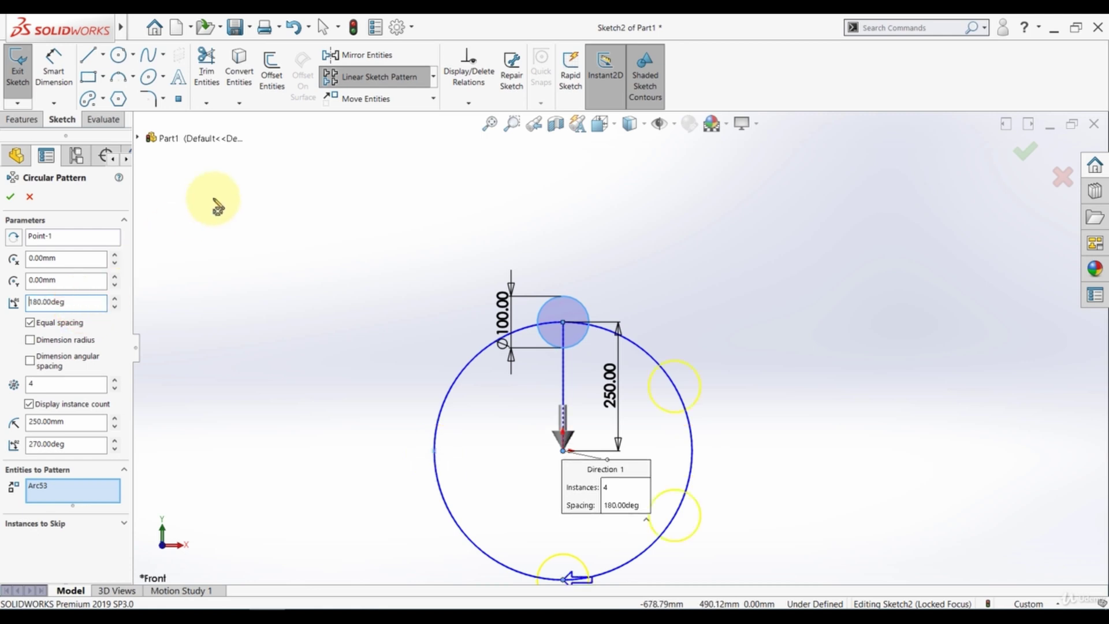
pyautogui.scroll(2, 321, 254)
pyautogui.scroll(-2, 596, 404)
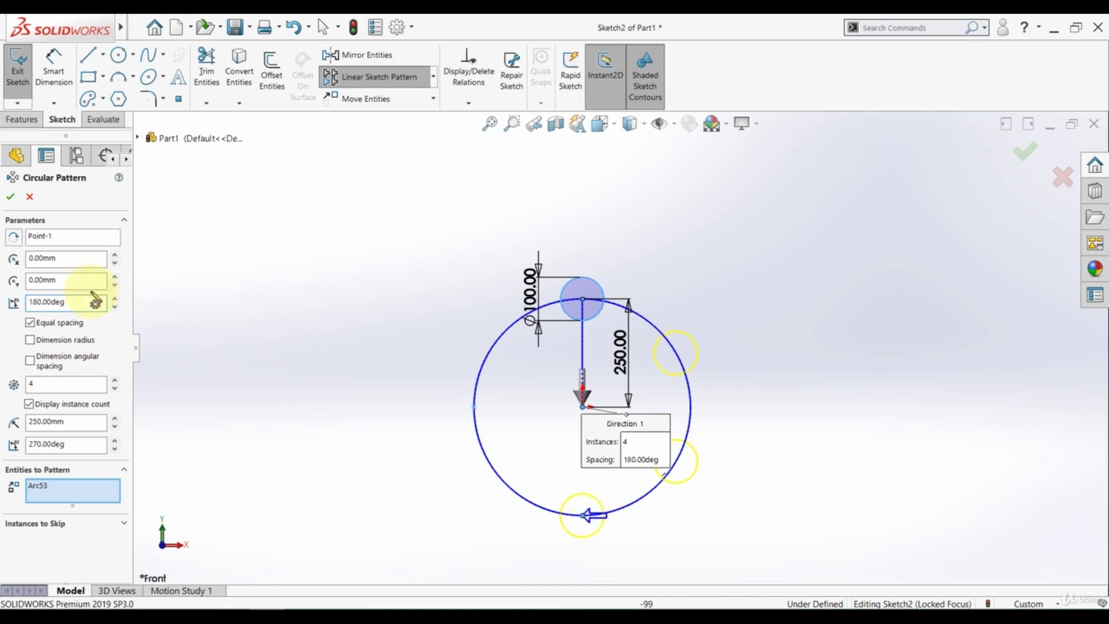
# - Set the circular pattern's total angle to 360° and its number of instances to 8
pyautogui.click(83, 309)
pyautogui.write('3')
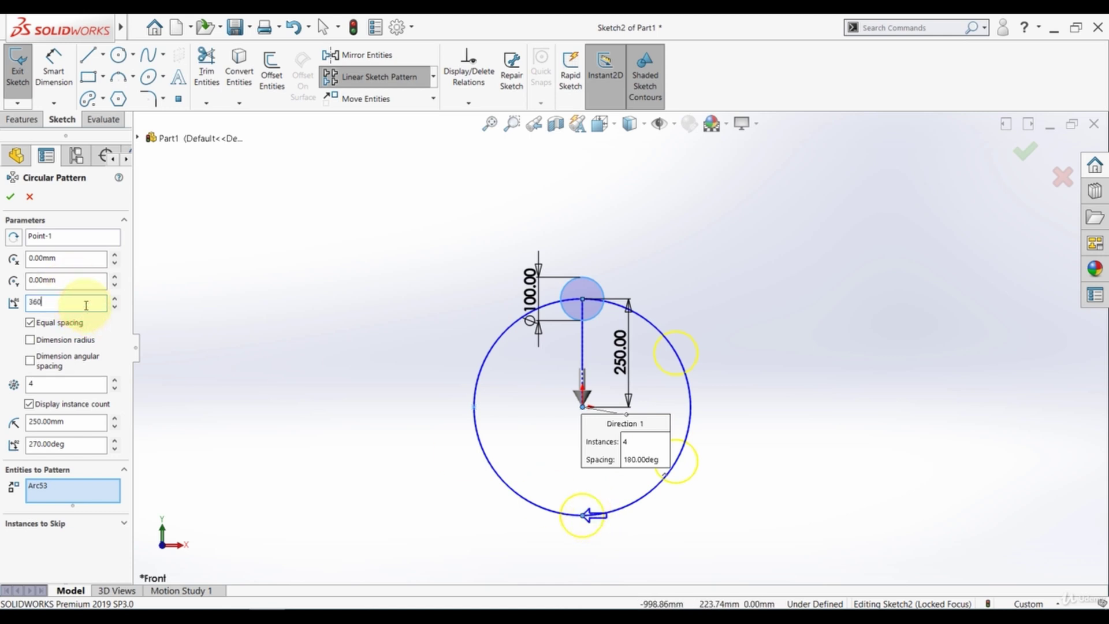
pyautogui.write('60')
pyautogui.press('Return')
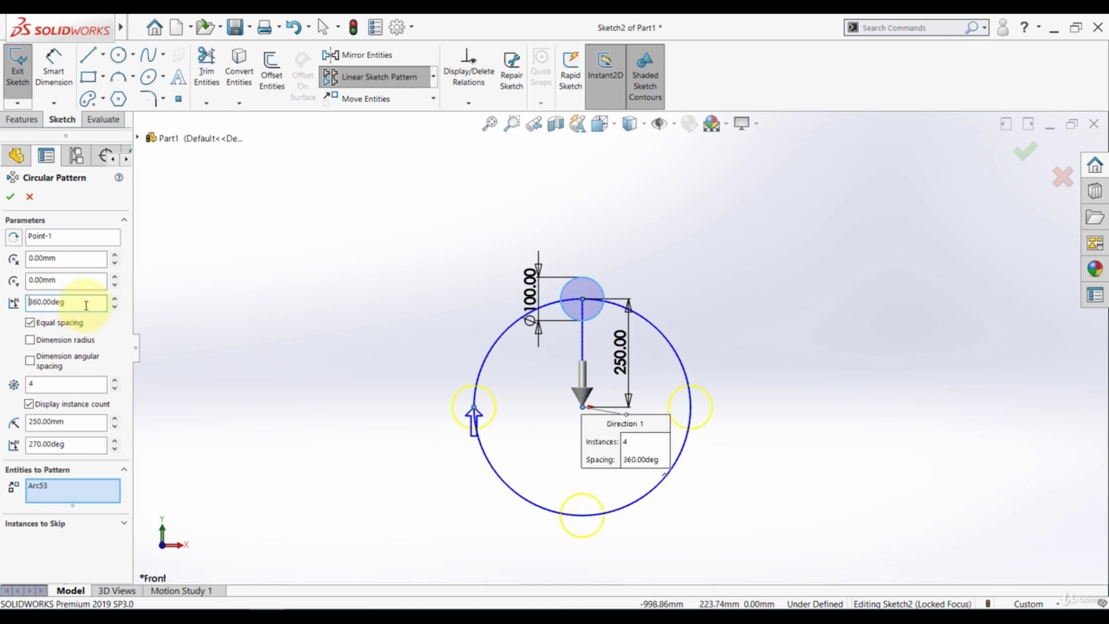
pyautogui.click(115, 380)
pyautogui.click(115, 381)
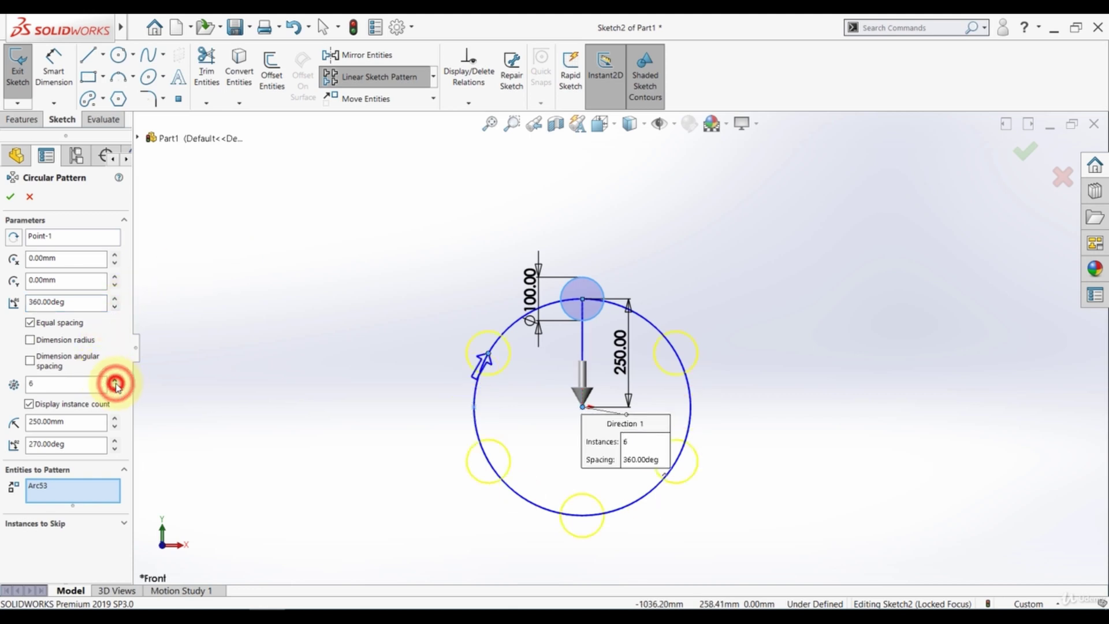
pyautogui.click(116, 381)
pyautogui.click(115, 381)
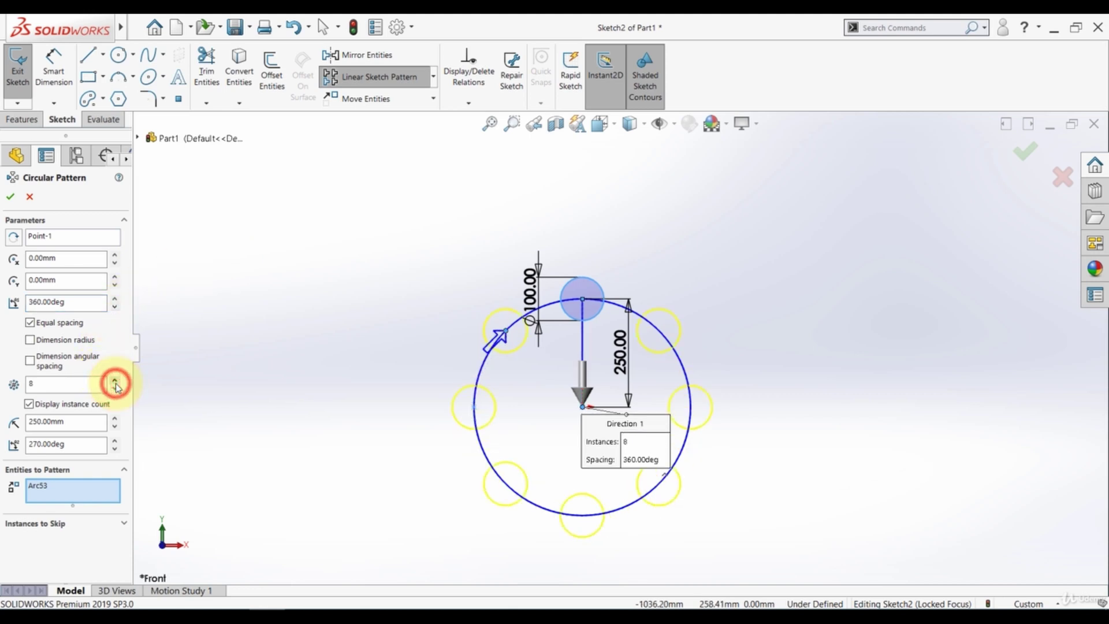
# - Skip instances 7 and 3, level with the origin on either side, and apply the circular pattern
pyautogui.click(51, 524)
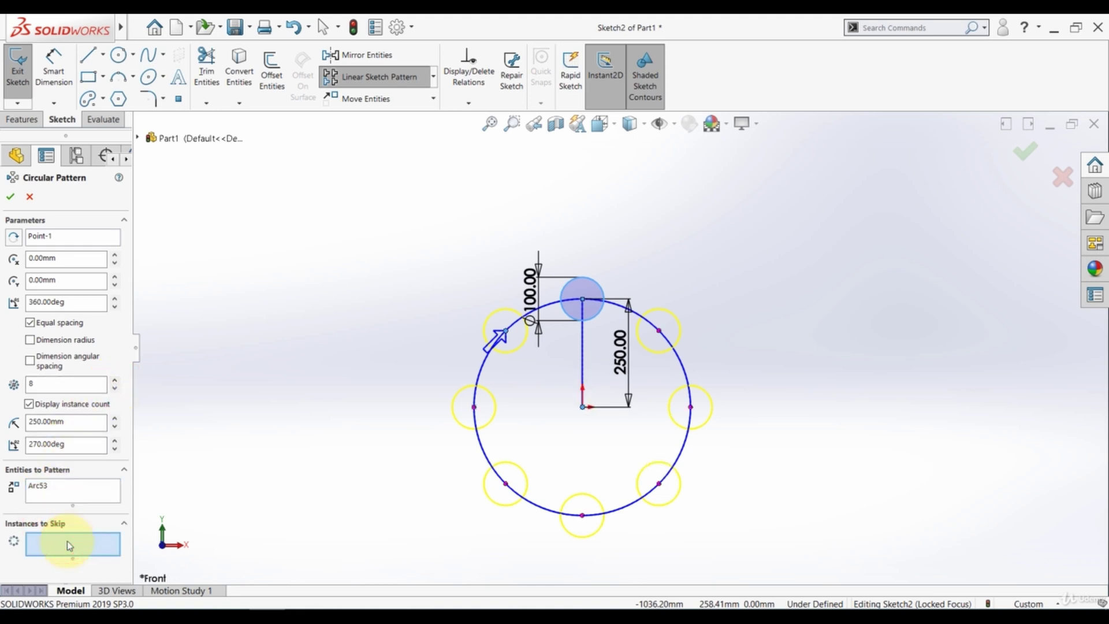
pyautogui.click(474, 408)
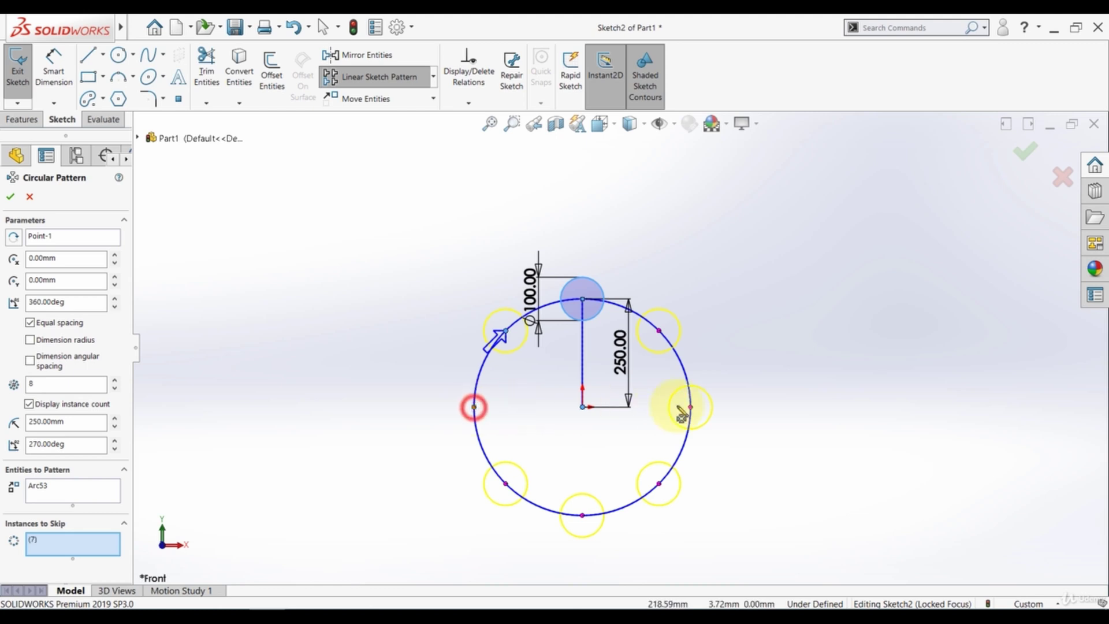
pyautogui.click(691, 408)
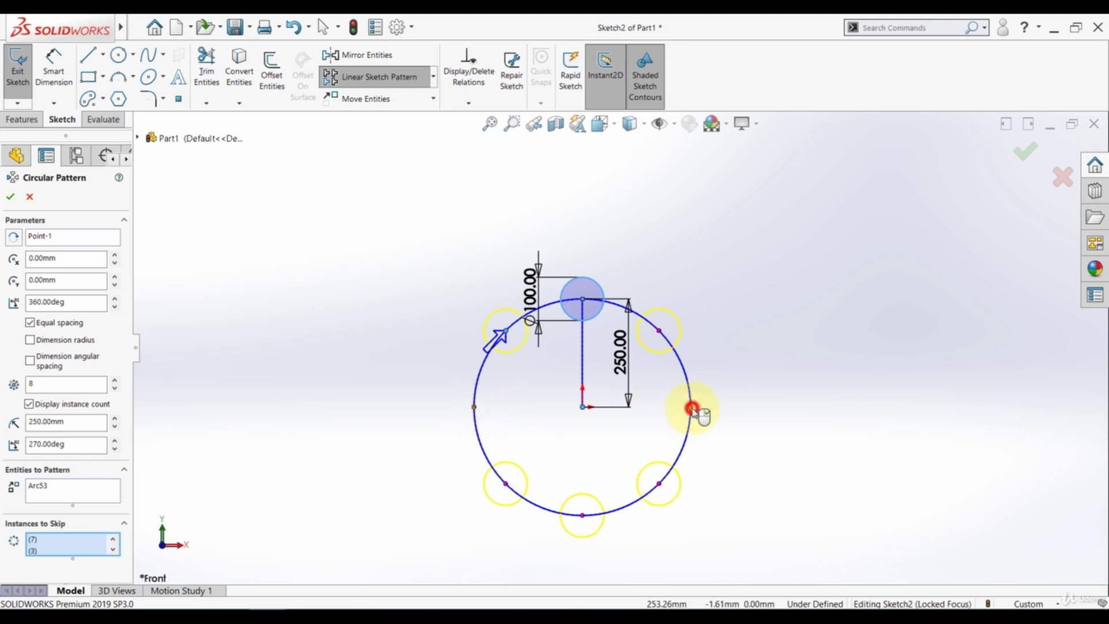
pyautogui.click(9, 197)
pyautogui.click(488, 124)
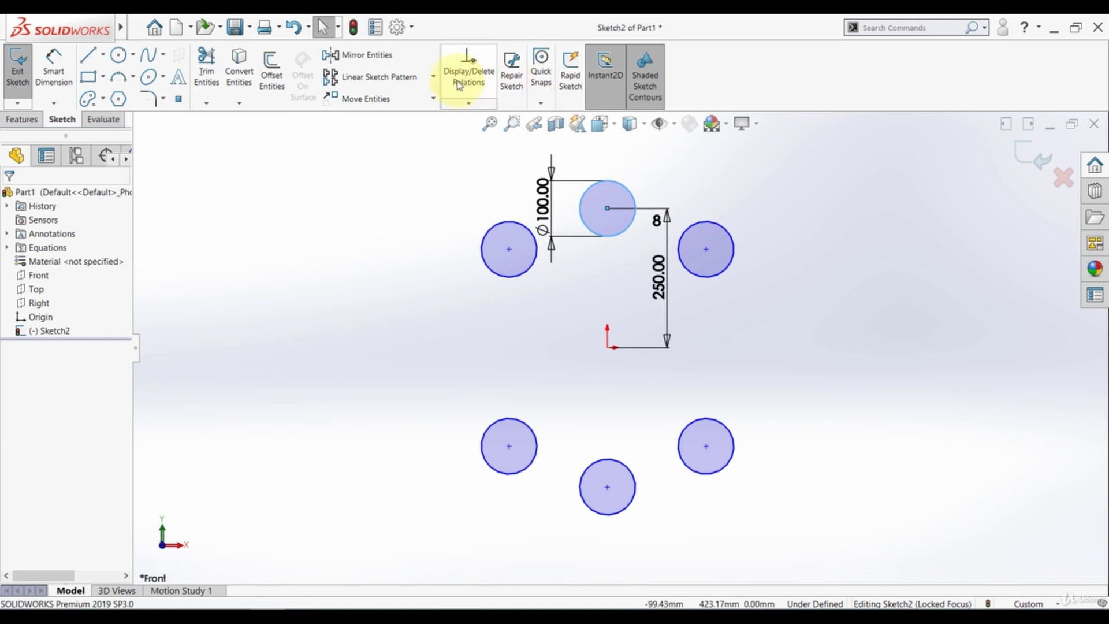
pyautogui.click(433, 77)
pyautogui.click(334, 277)
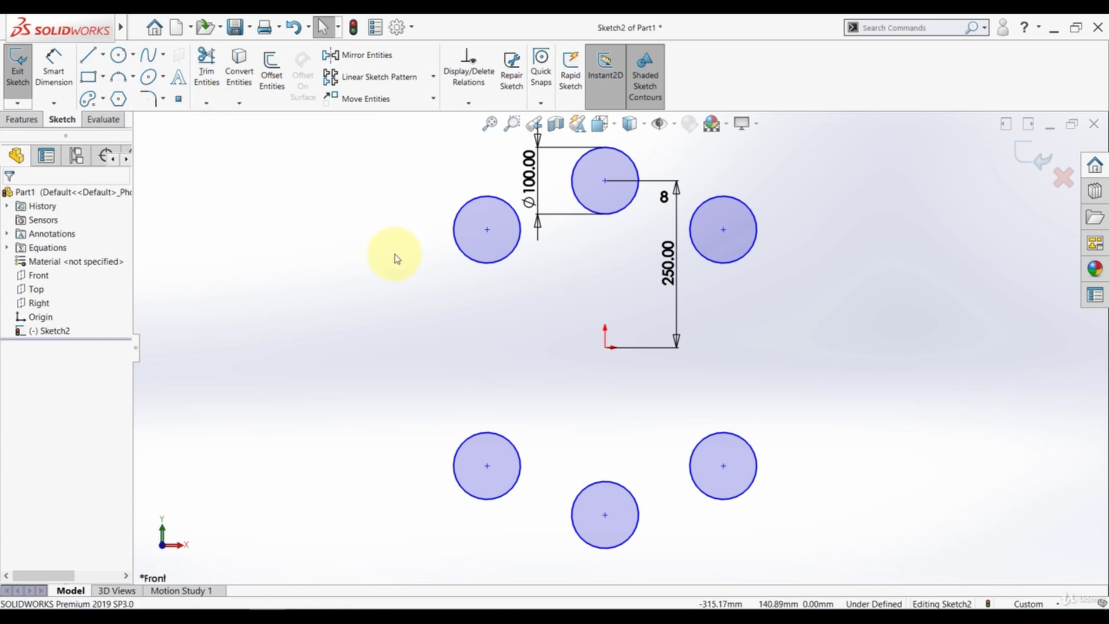
# - Delete all the patterned circles and dimensions from the sketch
pyautogui.press('z')
pyautogui.hotkey('ctrl', 'a')
pyautogui.click(375, 265)
pyautogui.hotkey('ctrl', 'a')
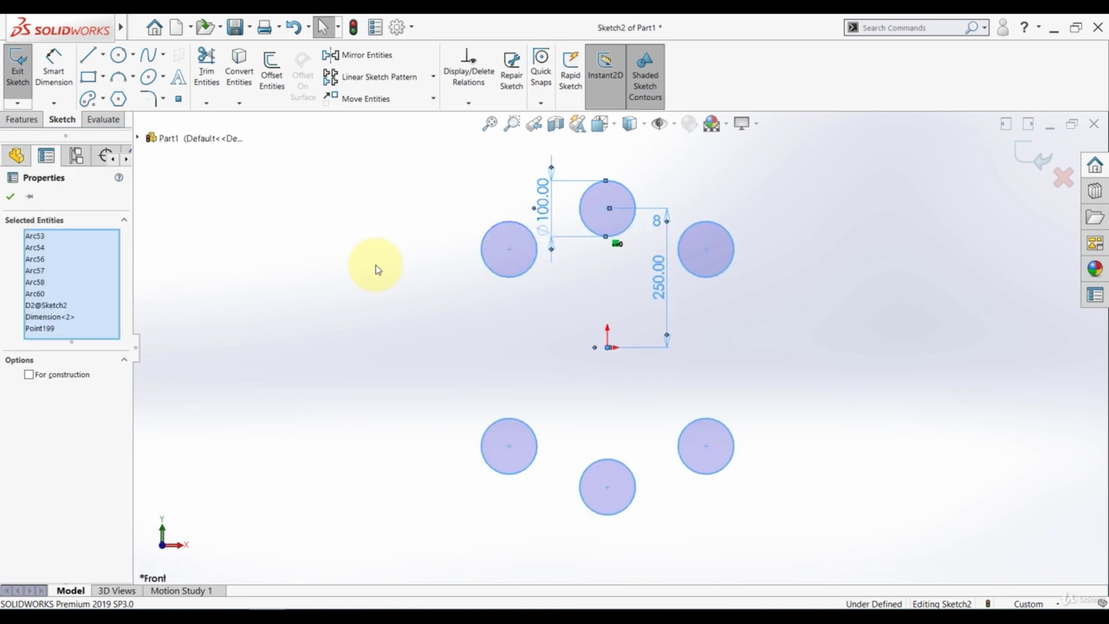
pyautogui.press('Delete')
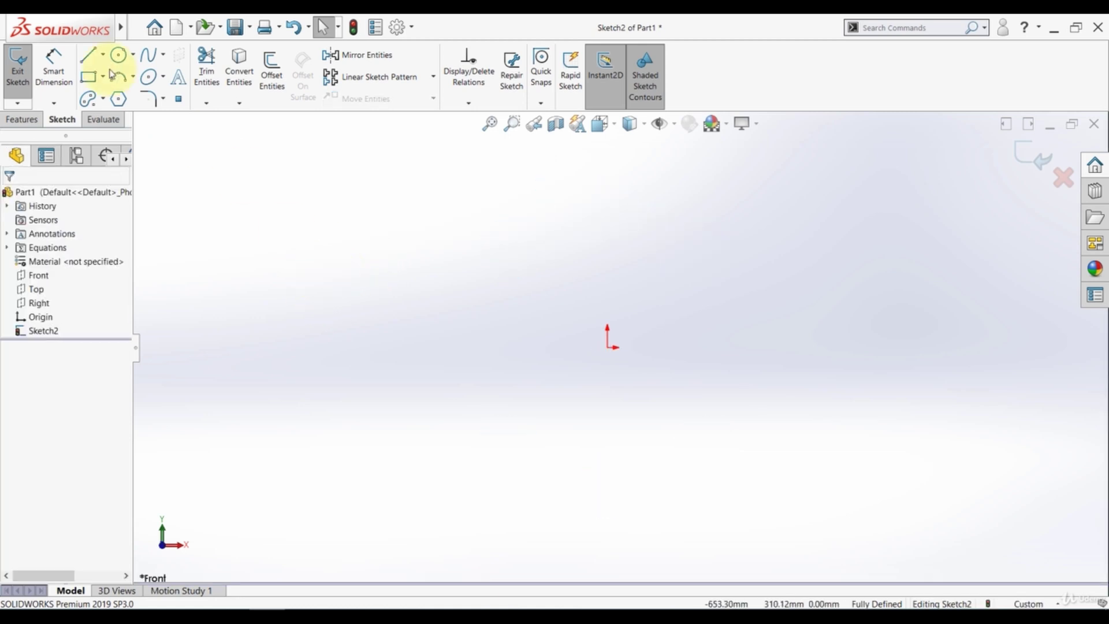
# - Sketch a slightly sloped line about 635 mm long, running from left of the origin to just above it
pyautogui.click(87, 52)
pyautogui.click(265, 292)
pyautogui.click(617, 247)
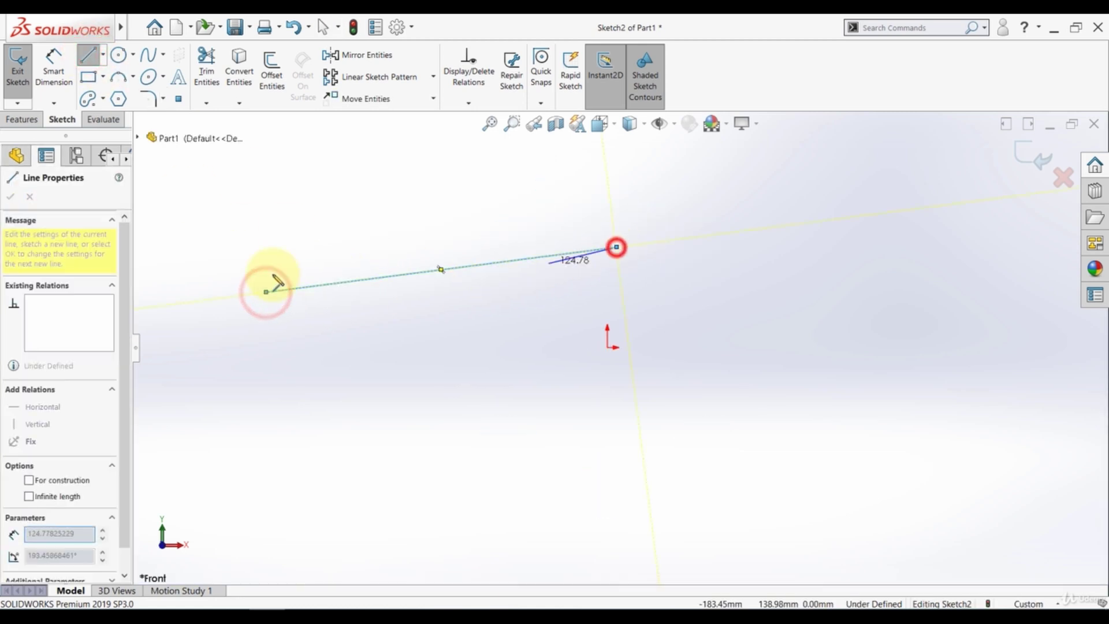
pyautogui.click(89, 58)
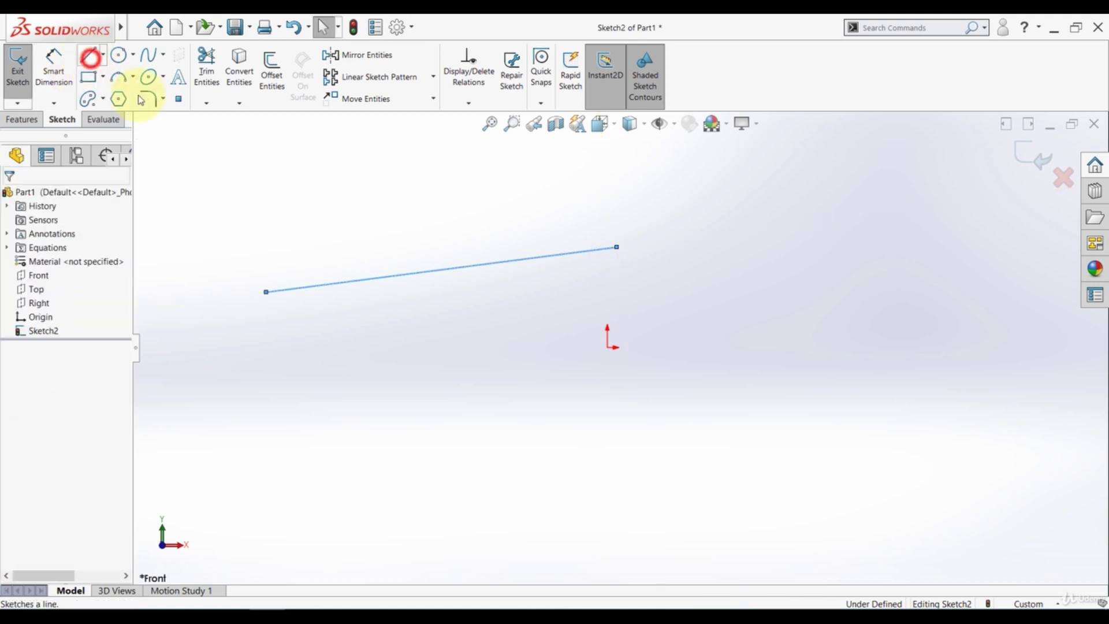
# - Shorten the sloped line from its right end in stages with Power trim, down to about 246 mm
pyautogui.click(209, 71)
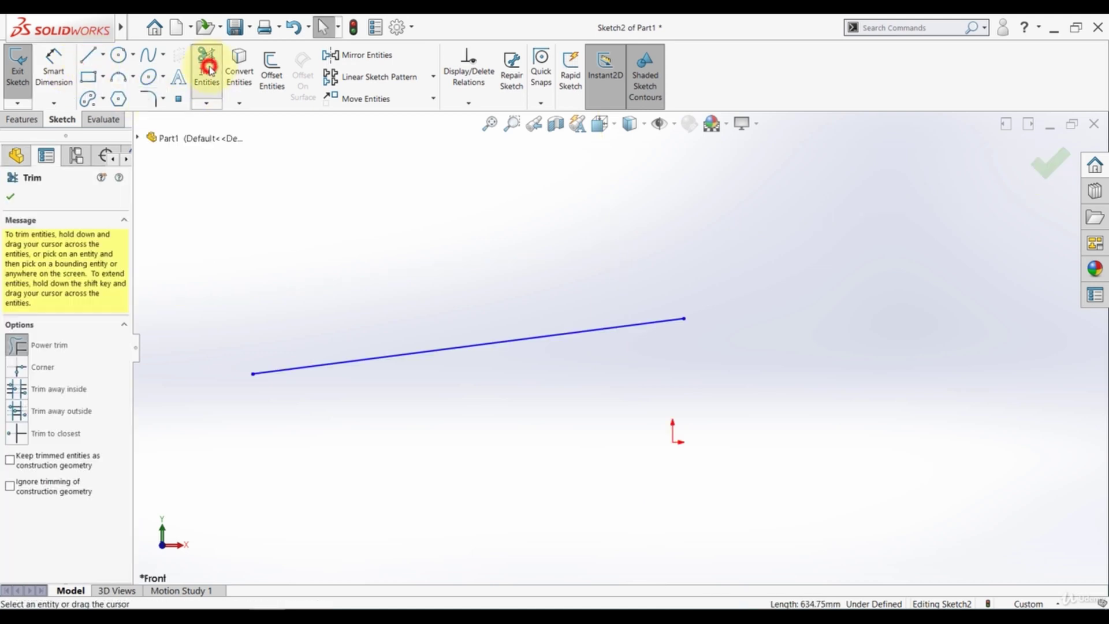
pyautogui.click(541, 335)
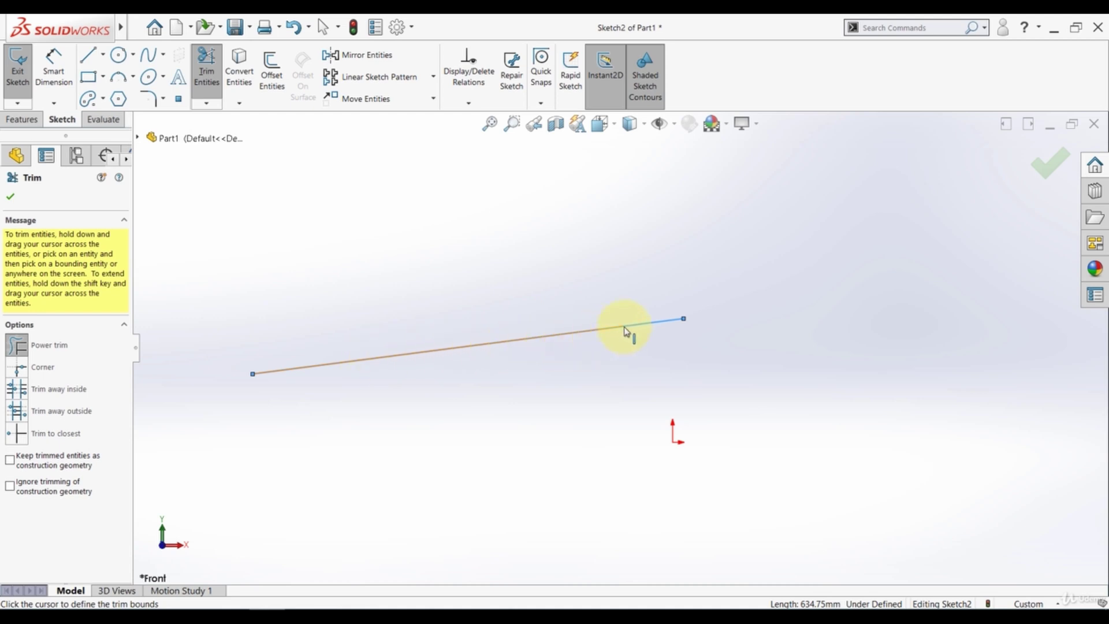
pyautogui.click(560, 338)
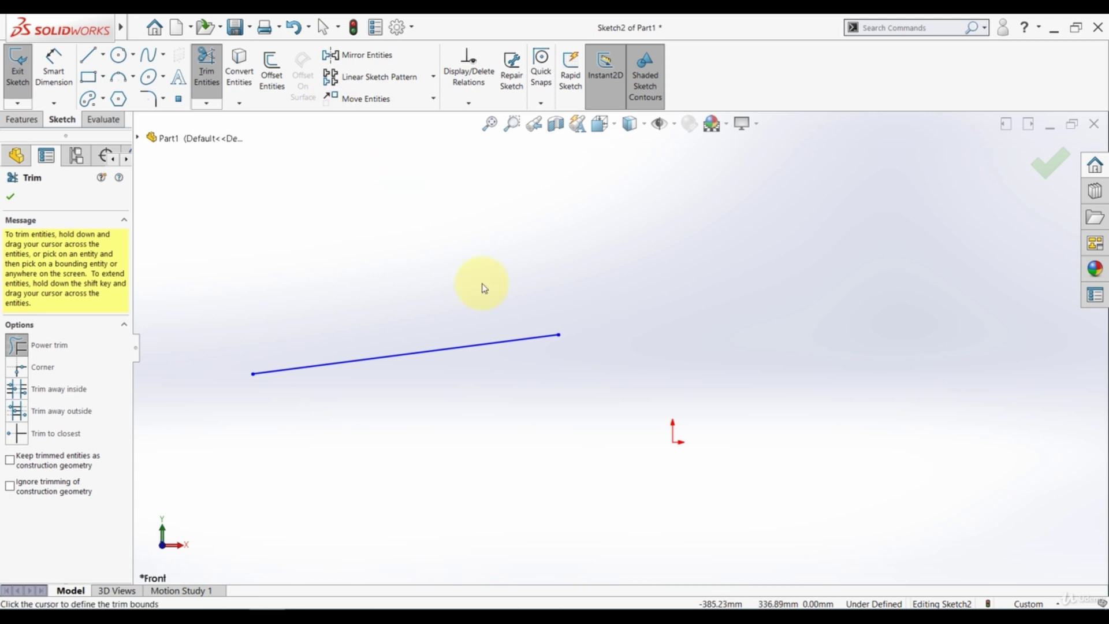
pyautogui.click(496, 345)
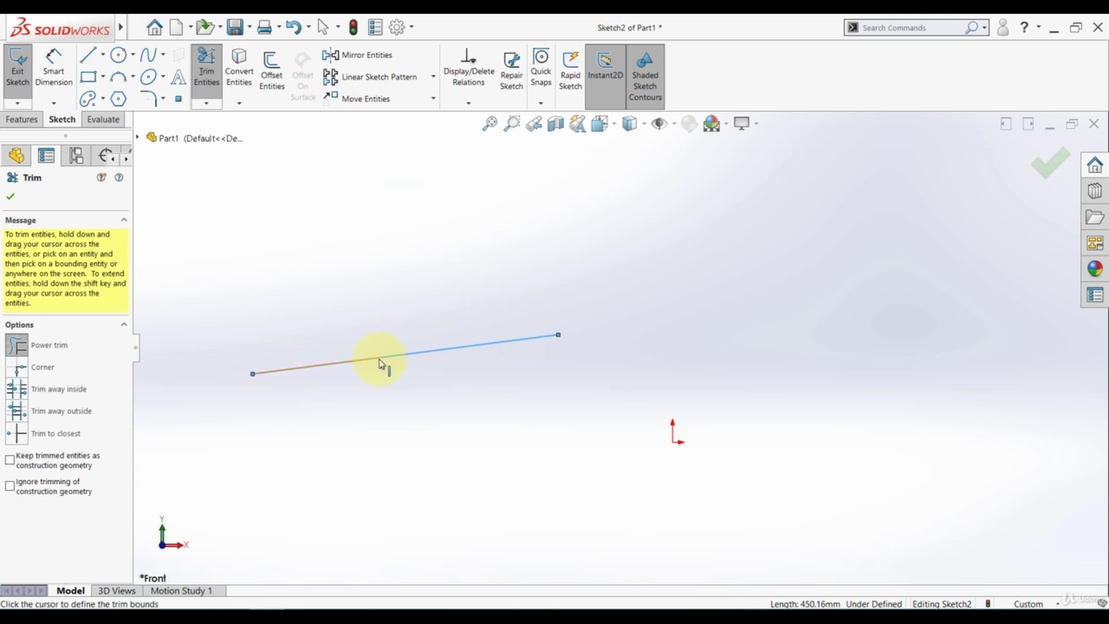
pyautogui.click(420, 353)
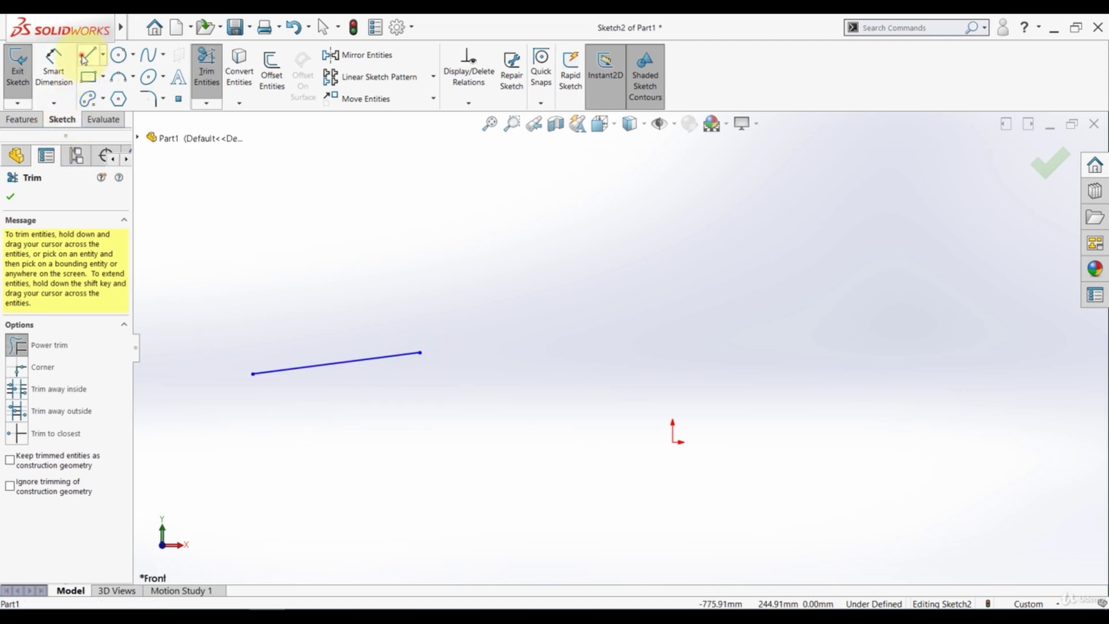
# - Sketch a steep second line crossing the shortened line near its middle
pyautogui.click(84, 59)
pyautogui.moveTo(312, 278); pyautogui.dragTo(341, 431)
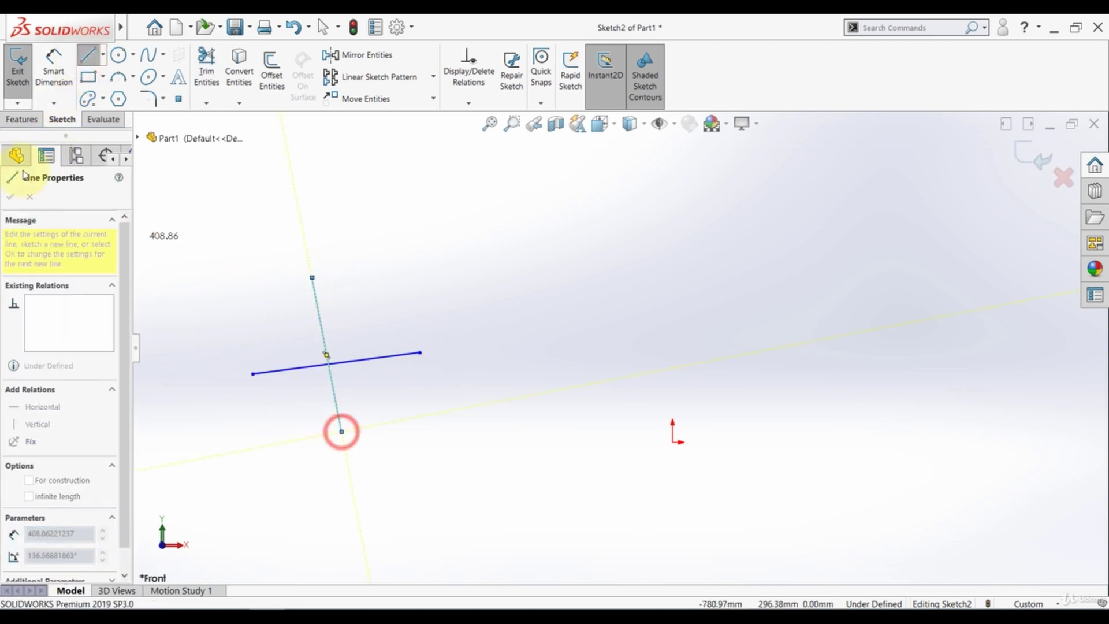
pyautogui.click(88, 55)
pyautogui.click(319, 161)
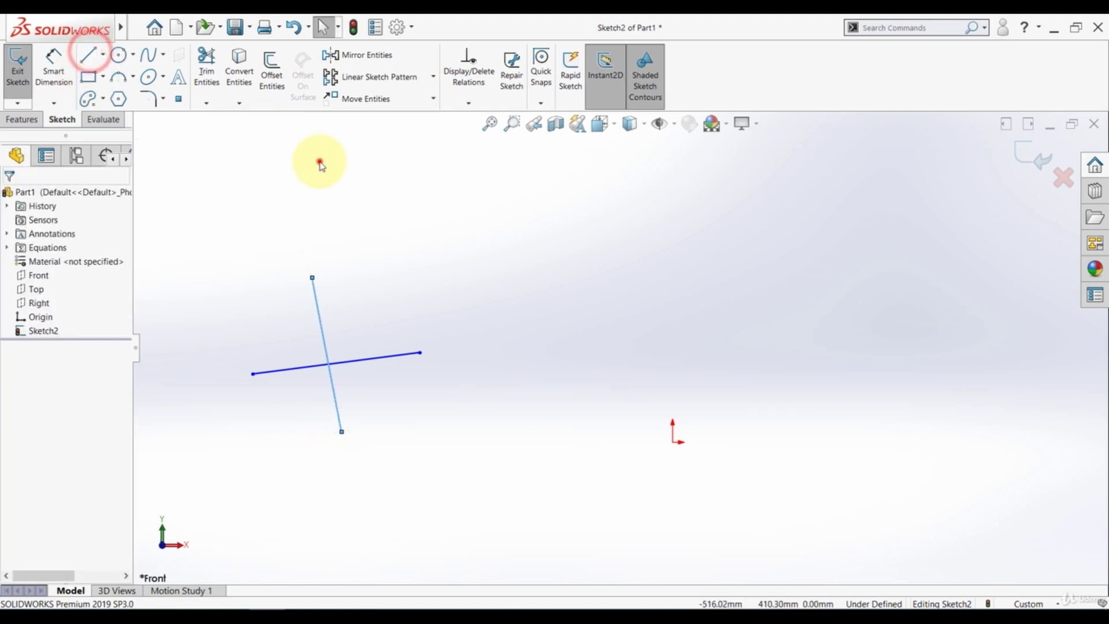
# - Power trim the crossing lines, keeping only the segment left of their intersection
pyautogui.click(219, 74)
pyautogui.click(380, 359)
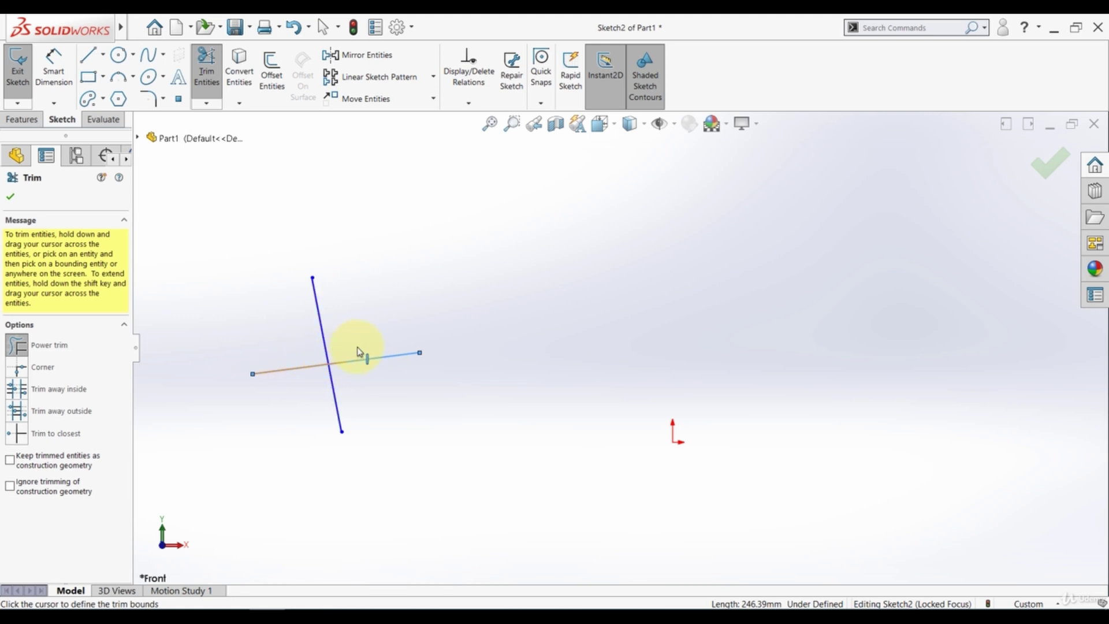
pyautogui.click(319, 313)
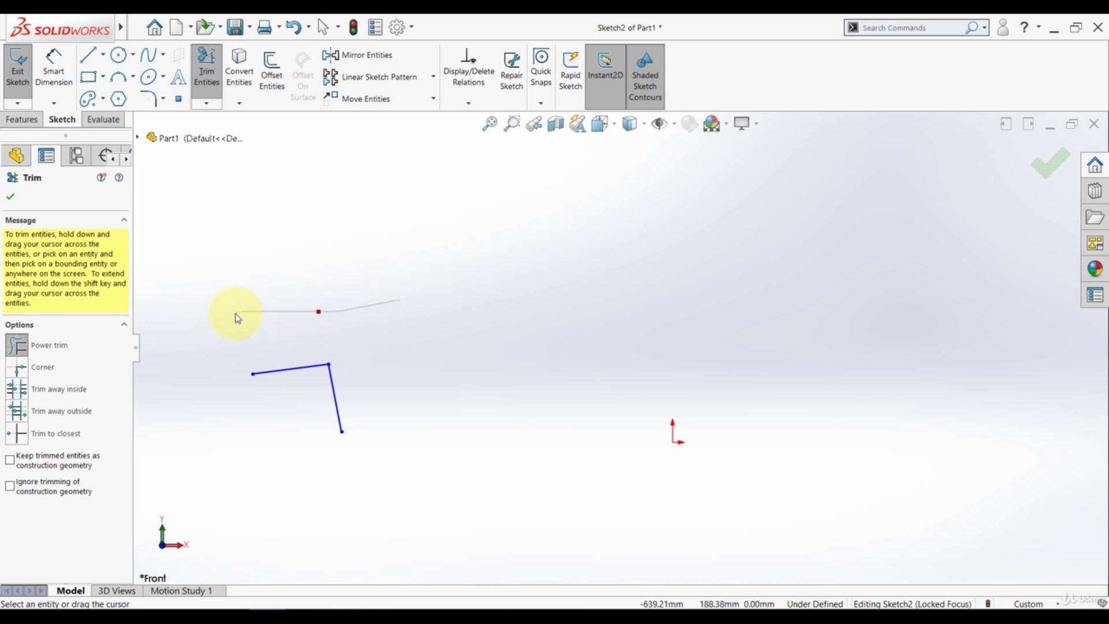
pyautogui.moveTo(389, 330); pyautogui.dragTo(297, 414)
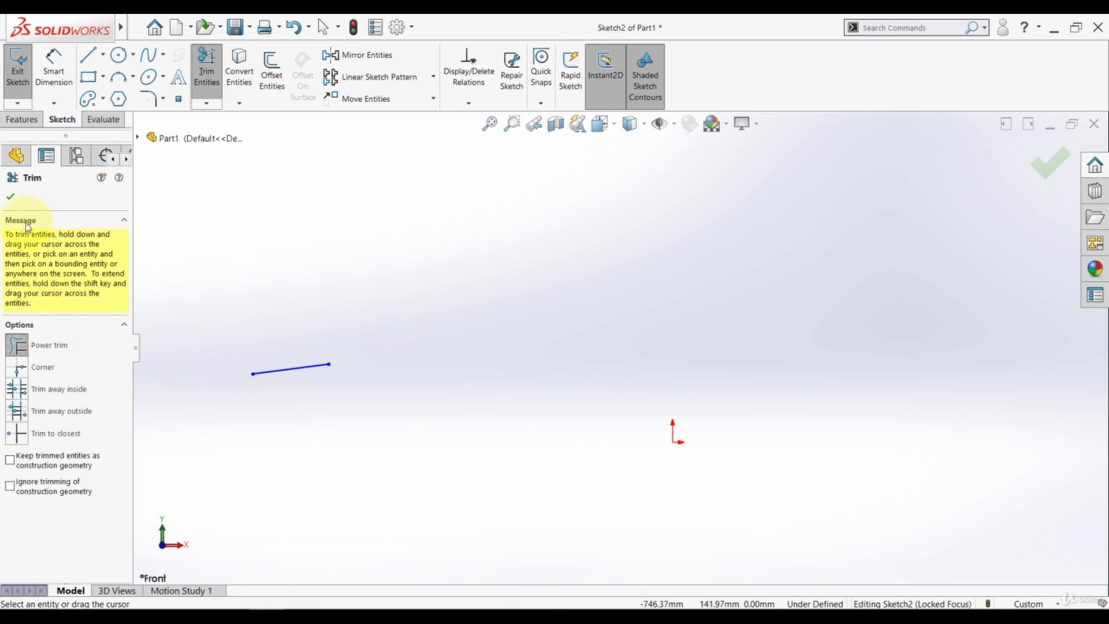
pyautogui.click(13, 197)
# - Sketch a circle centred on the origin with a radius of about 271 mm
pyautogui.click(119, 55)
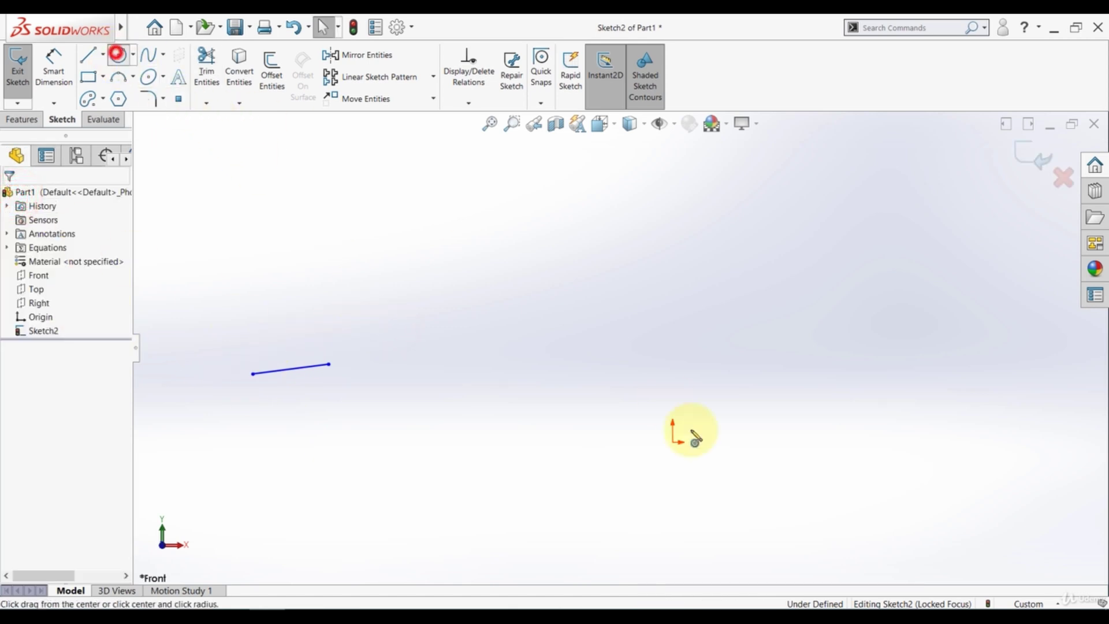
pyautogui.click(671, 443)
pyautogui.click(728, 265)
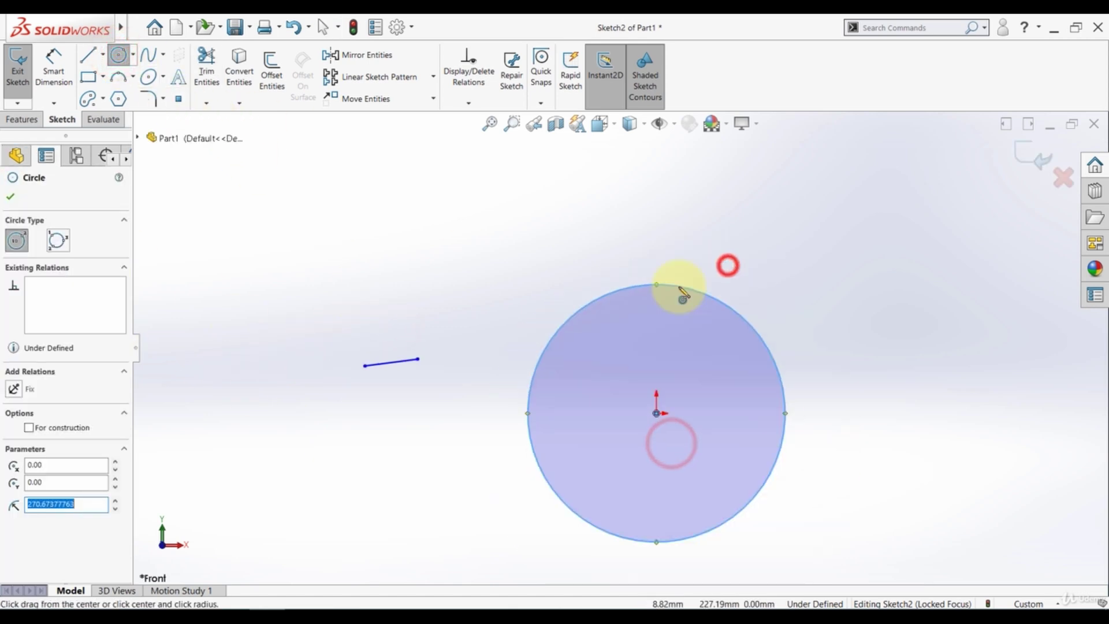
# - Sketch a vertical line from the circle's bottom quadrant through the origin to just past its top
pyautogui.click(87, 55)
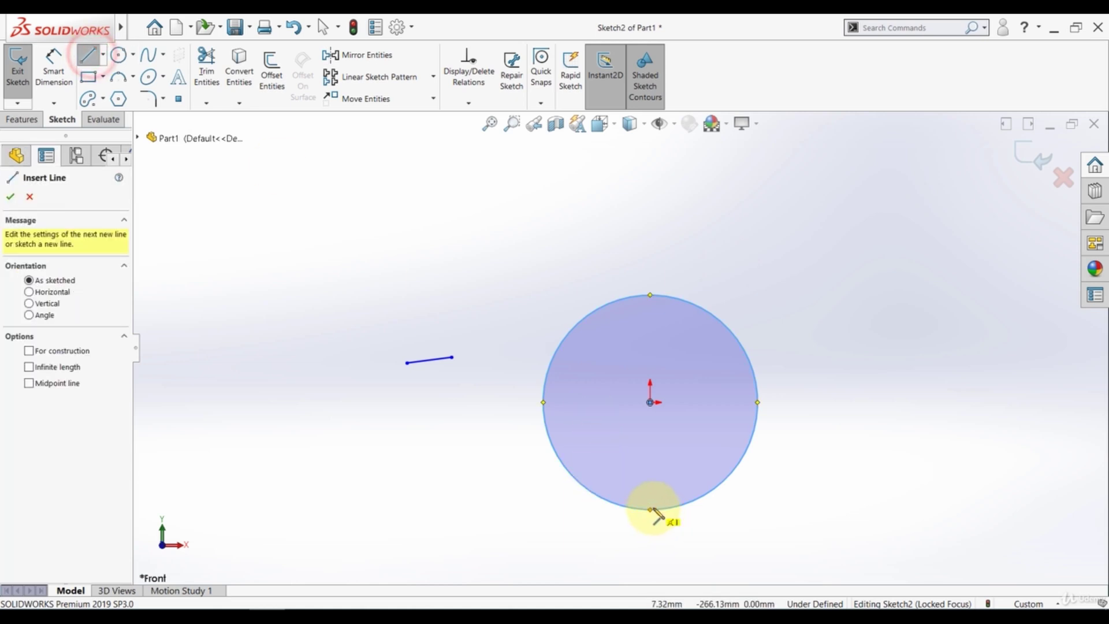
pyautogui.click(650, 510)
pyautogui.click(650, 291)
pyautogui.press('Escape')
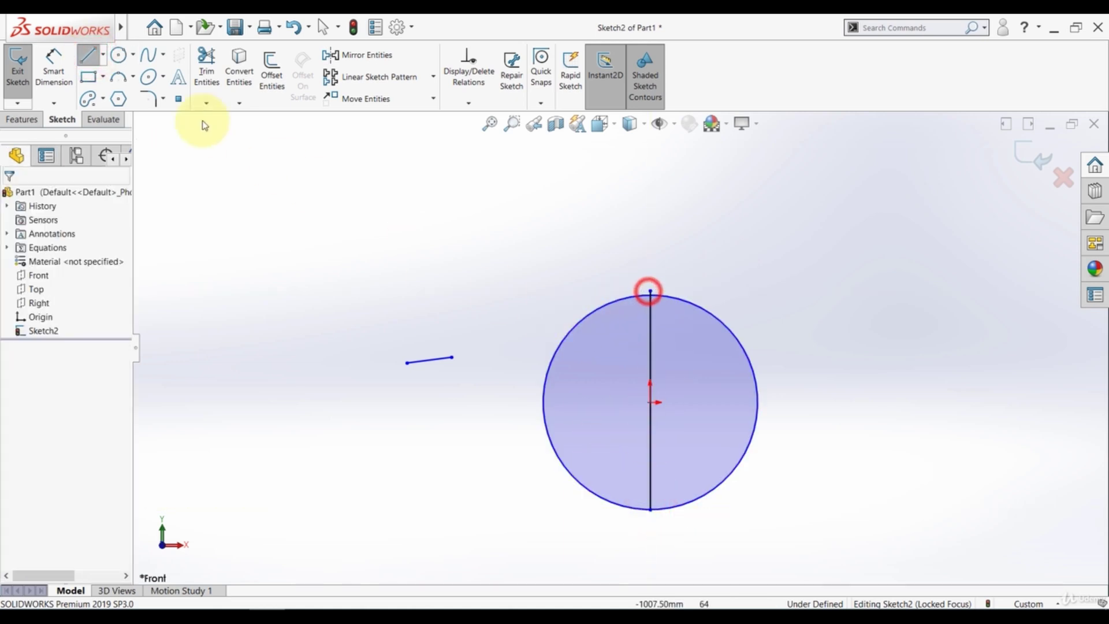
# - Sketch a horizontal line just above the origin and a 45° diagonal about 744 mm long, both crossing the whole circle
pyautogui.click(87, 55)
pyautogui.click(488, 397)
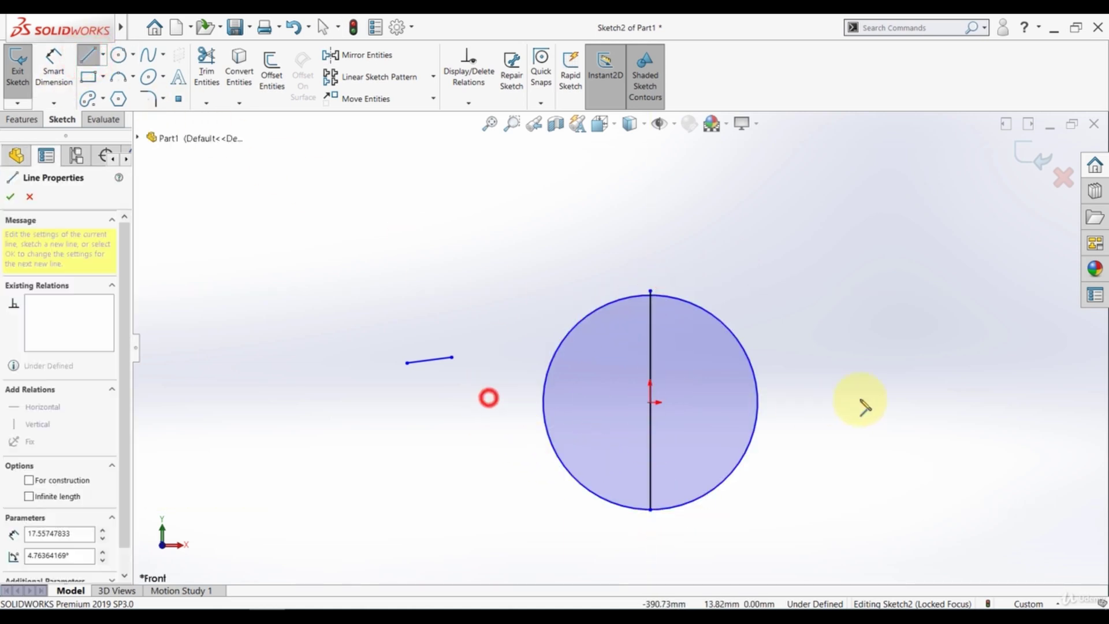
pyautogui.click(877, 398)
pyautogui.press('Escape')
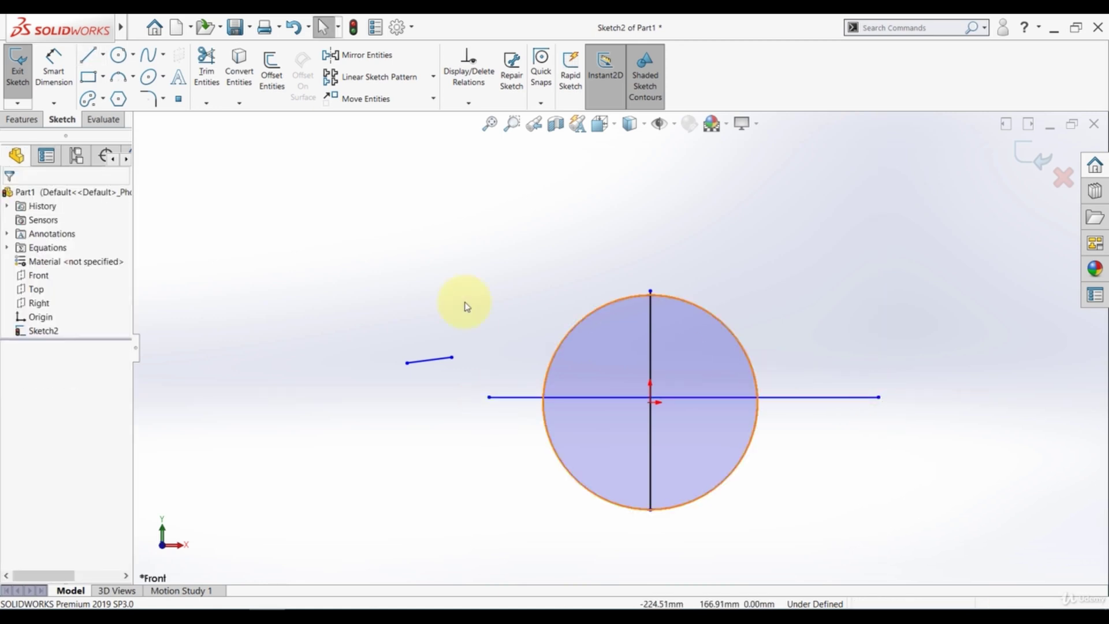
pyautogui.click(89, 55)
pyautogui.click(539, 498)
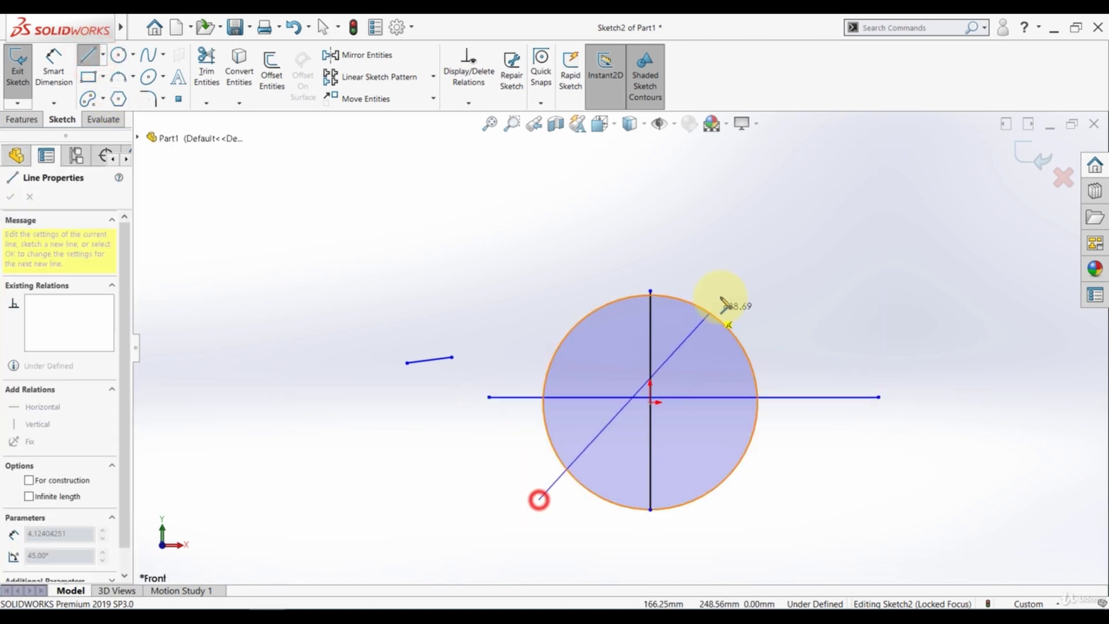
pyautogui.click(747, 290)
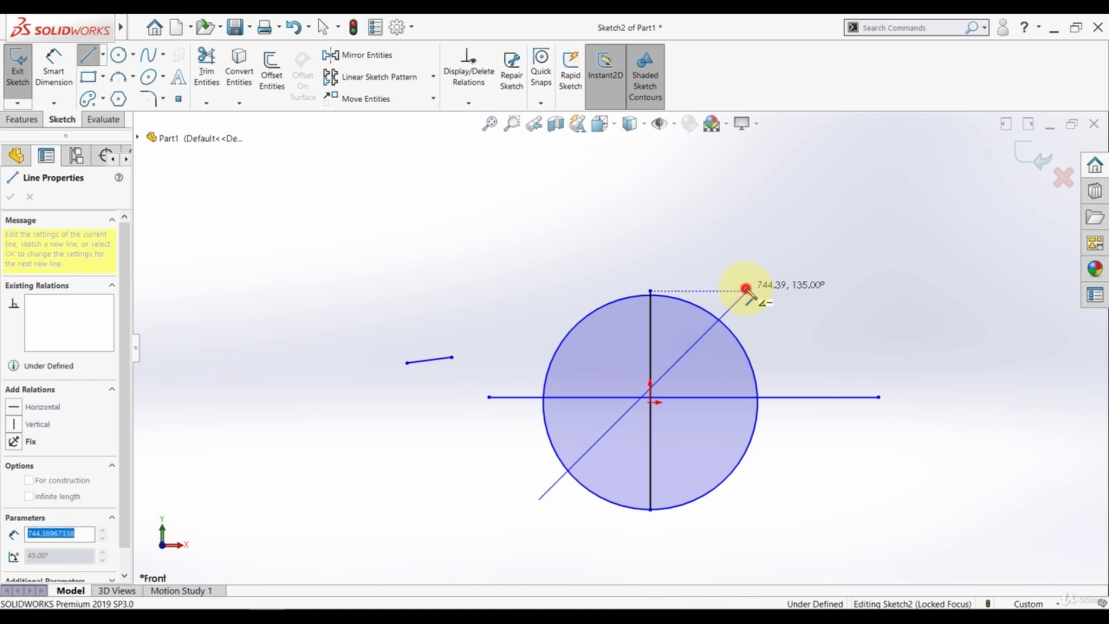
pyautogui.press('Escape')
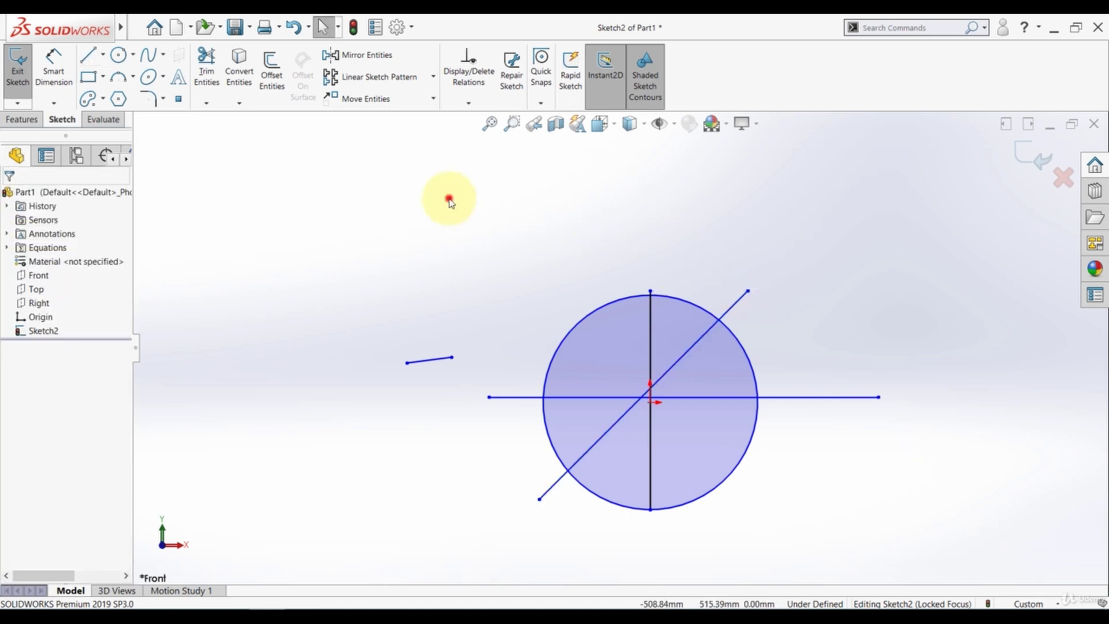
pyautogui.click(450, 198)
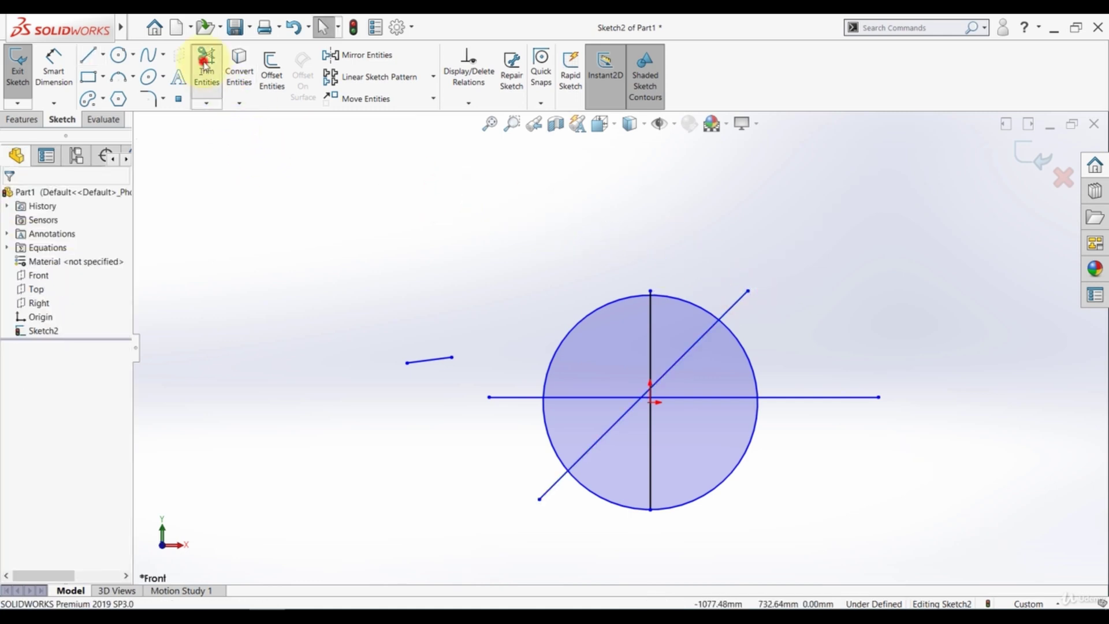
# - Power trim the ends of the diagonal and horizontal lines that stick out of the circle
pyautogui.click(206, 64)
pyautogui.scroll(-2, 741, 301)
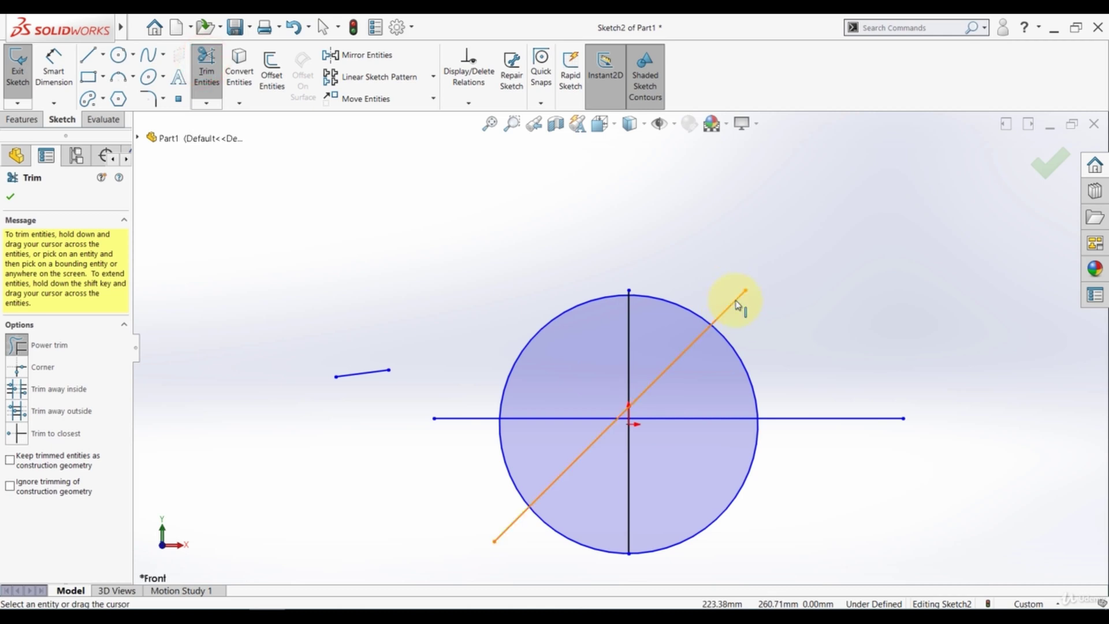
pyautogui.click(737, 300)
pyautogui.click(716, 331)
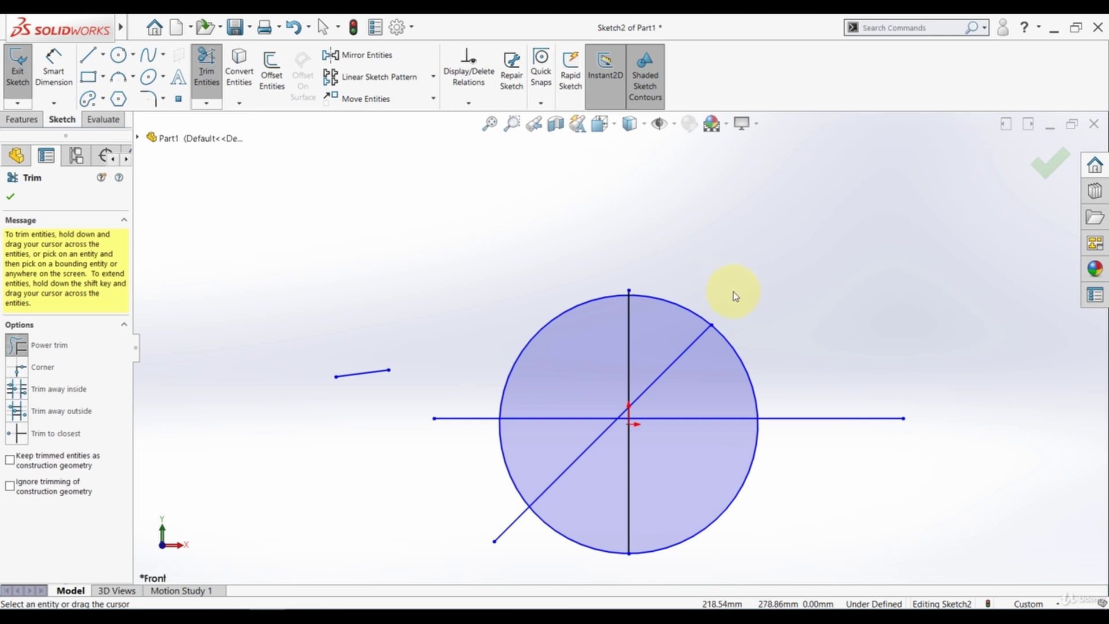
pyautogui.moveTo(814, 288)
pyautogui.mouseDown()
pyautogui.moveTo(812, 383)
pyautogui.moveTo(777, 530)
pyautogui.mouseUp()
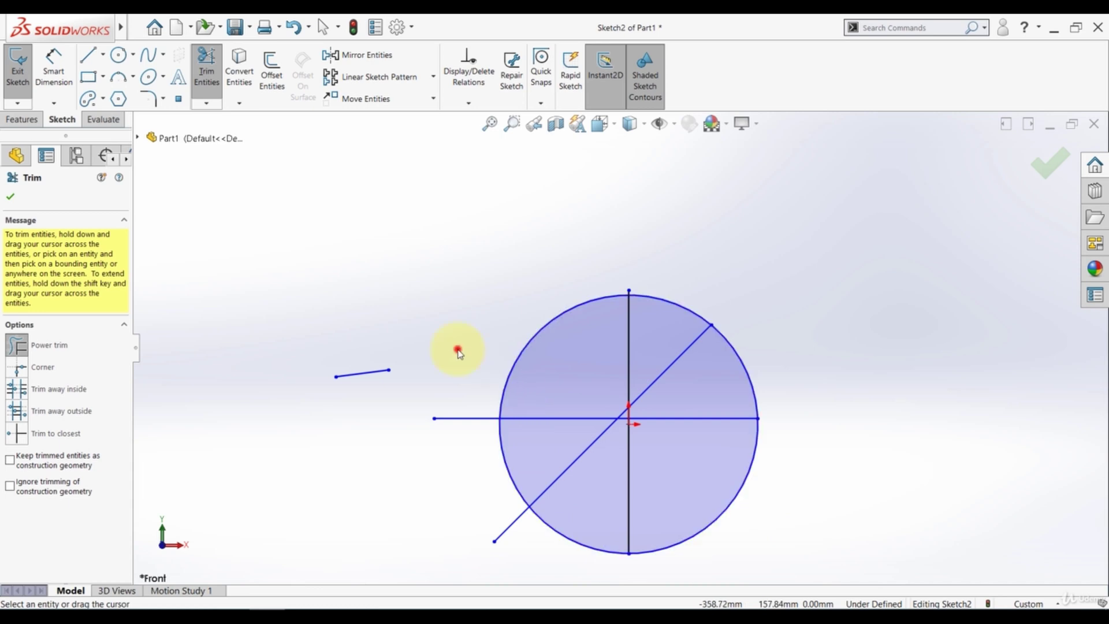
pyautogui.moveTo(458, 350)
pyautogui.mouseDown()
pyautogui.moveTo(506, 511)
pyautogui.moveTo(549, 537)
pyautogui.moveTo(527, 540)
pyautogui.mouseUp()
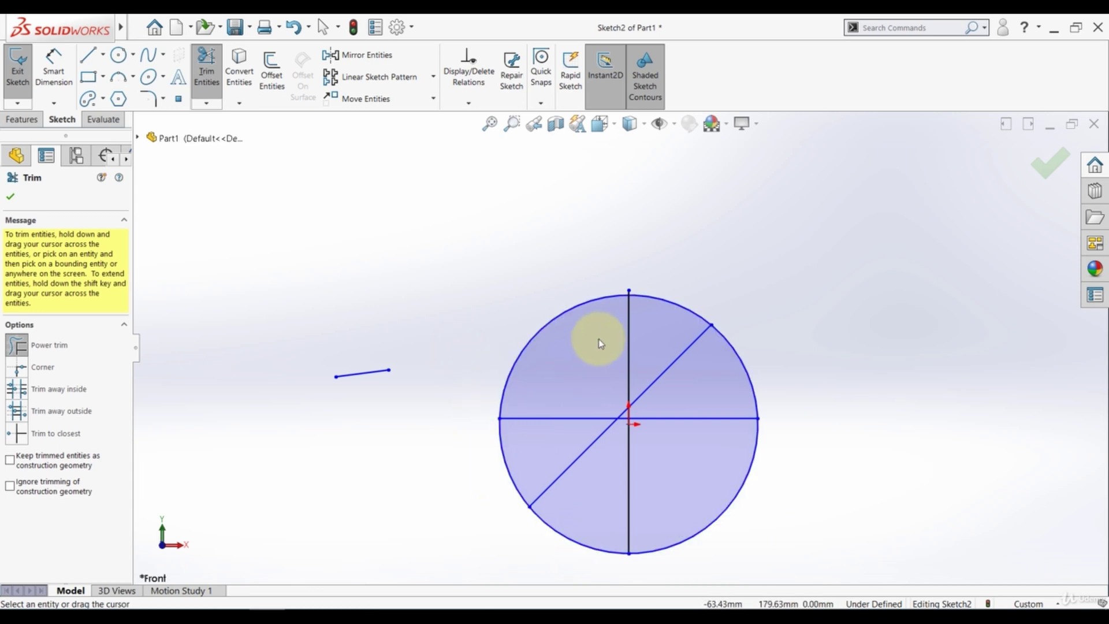
# - Extend the vertical line's upper end further above the circle with Power trim
pyautogui.scroll(1, 552, 397)
pyautogui.scroll(-3, 550, 396)
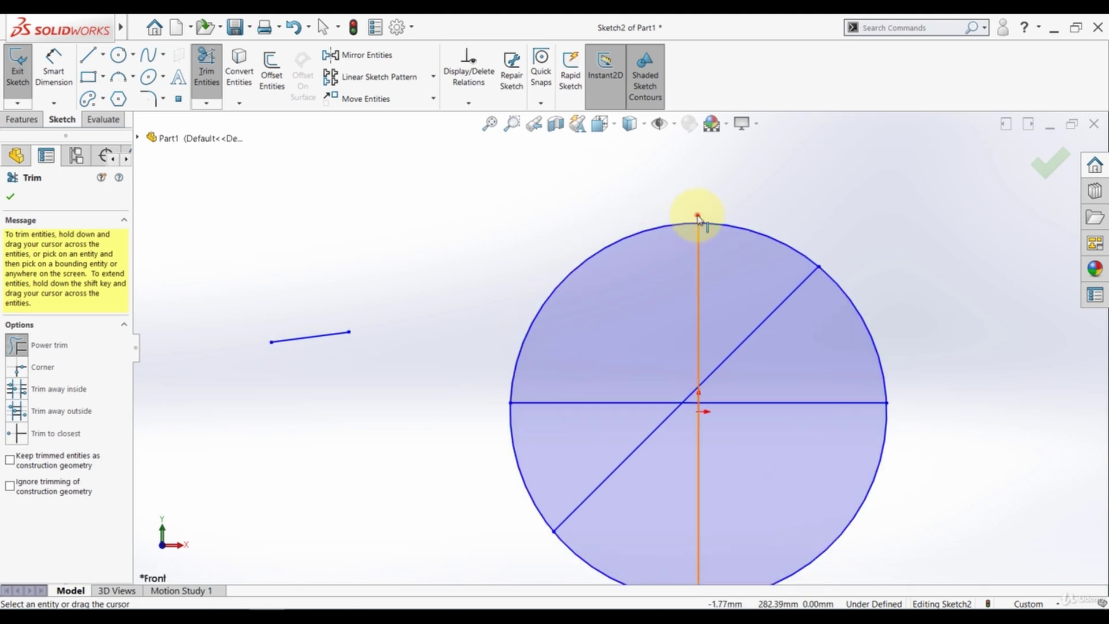
pyautogui.moveTo(697, 219); pyautogui.dragTo(731, 183)
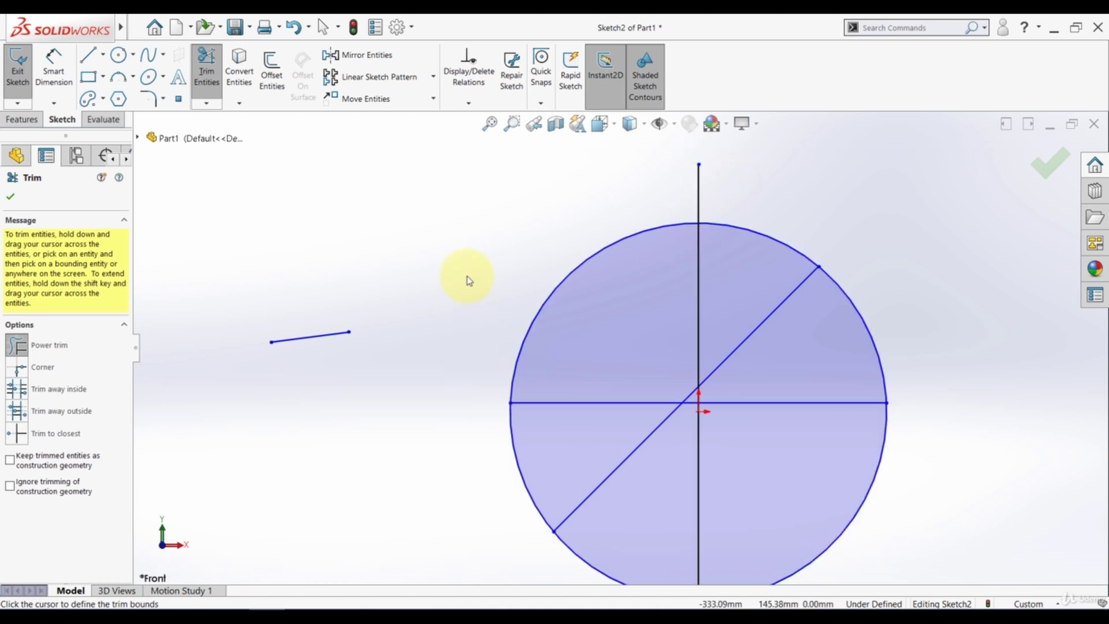
# - Power trim the circle's upper-left quarter arc and all remaining parts of the vertical, horizontal and diagonal lines, keeping the three-quarter arc
pyautogui.moveTo(453, 227); pyautogui.dragTo(535, 275)
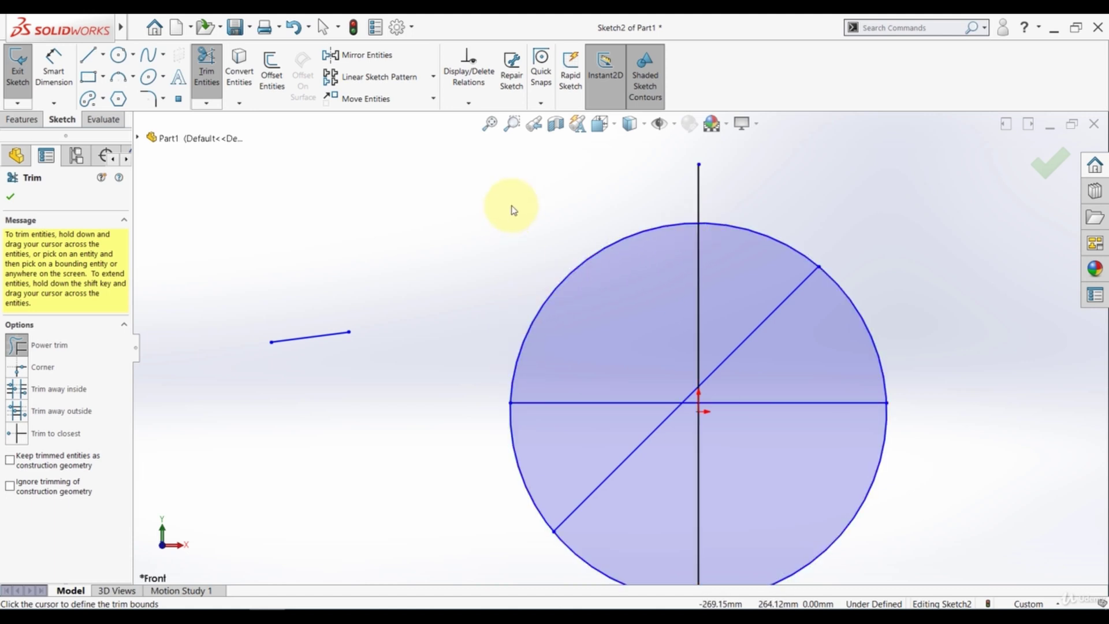
pyautogui.moveTo(512, 207); pyautogui.dragTo(581, 310)
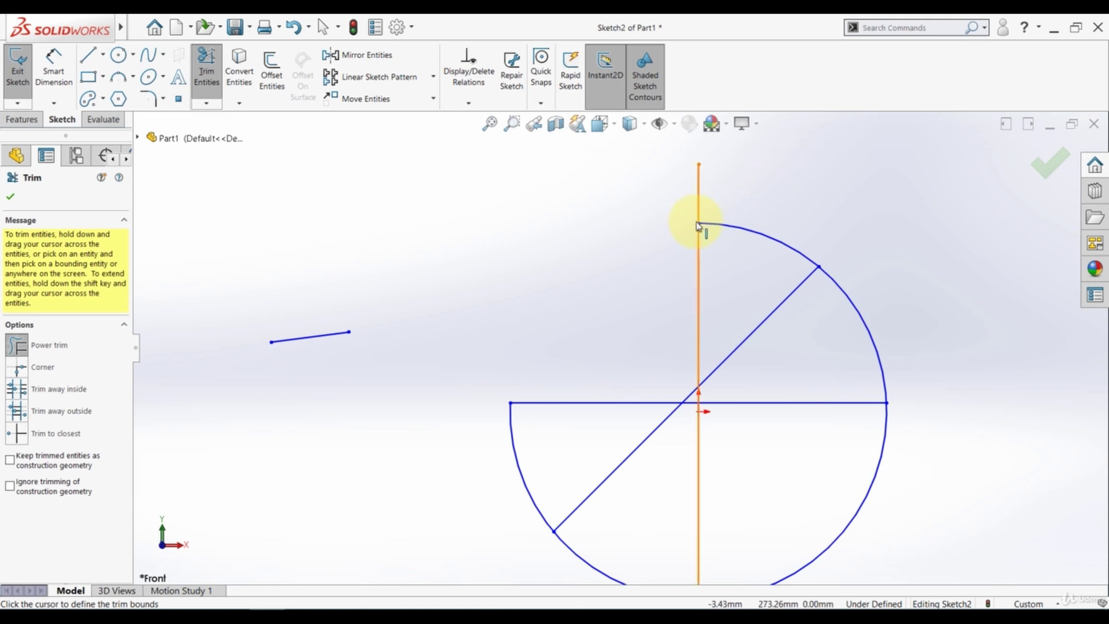
pyautogui.moveTo(701, 193); pyautogui.dragTo(690, 194)
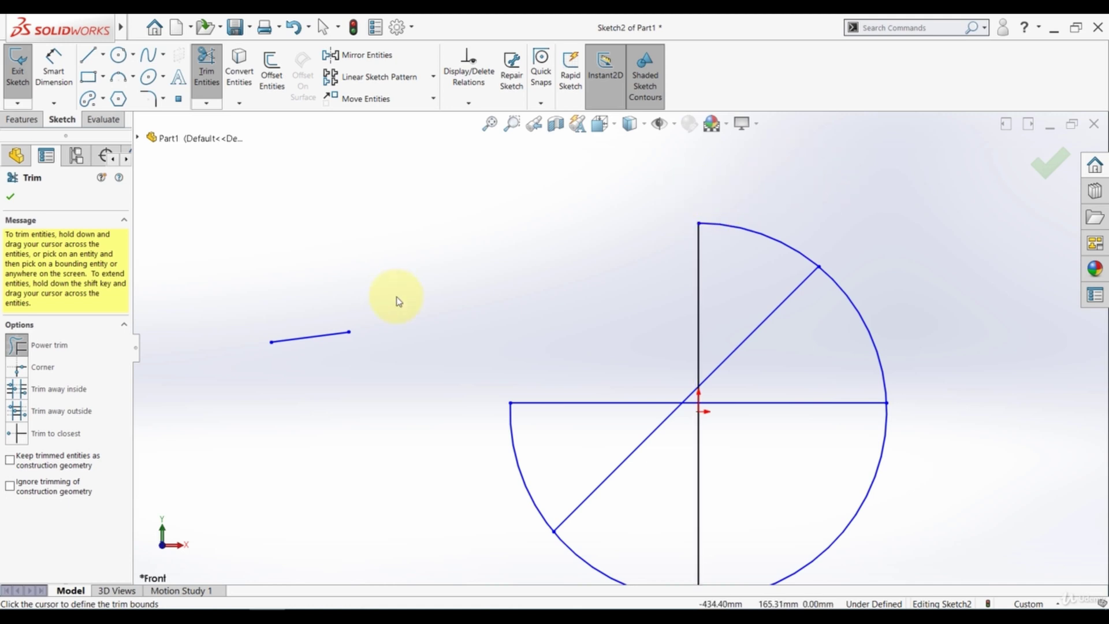
pyautogui.click(490, 123)
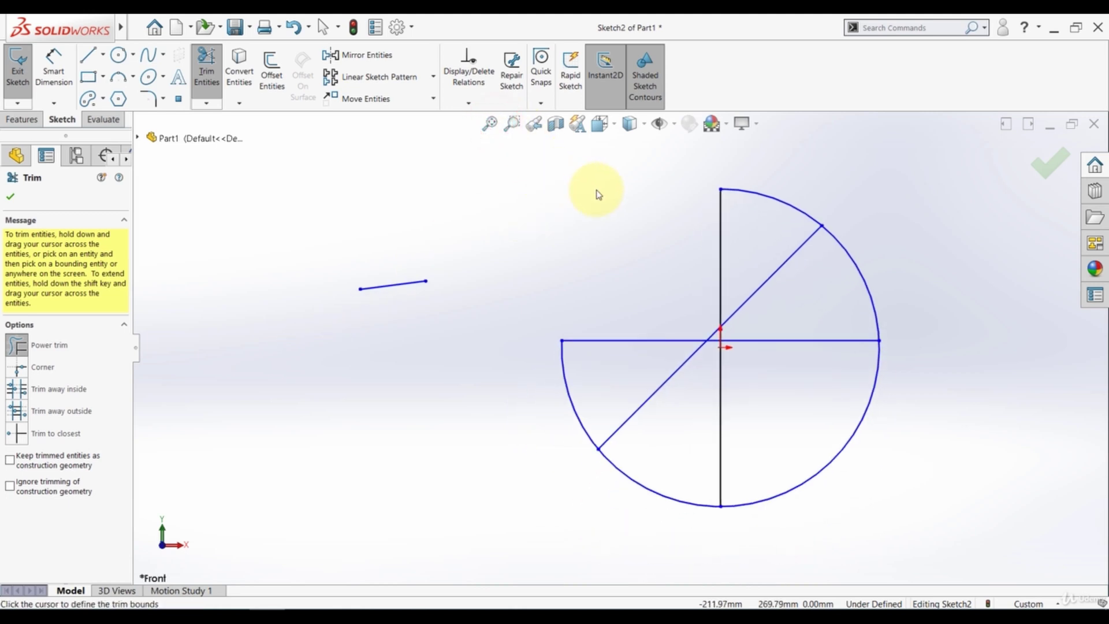
pyautogui.moveTo(621, 196)
pyautogui.mouseDown()
pyautogui.moveTo(716, 235)
pyautogui.moveTo(763, 358)
pyautogui.moveTo(632, 346)
pyautogui.moveTo(657, 268)
pyautogui.moveTo(691, 282)
pyautogui.moveTo(720, 344)
pyautogui.moveTo(731, 329)
pyautogui.moveTo(718, 349)
pyautogui.mouseUp()
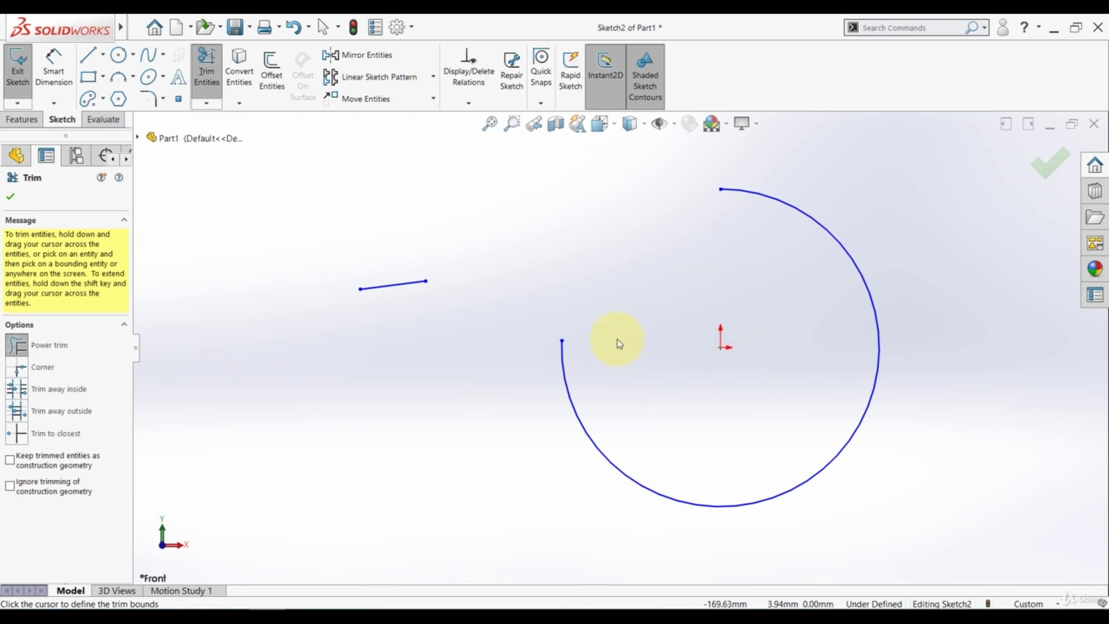
# - Remove the remaining three-quarter arc and the short separate line with Power trim, leaving the sketch empty
pyautogui.moveTo(418, 223)
pyautogui.mouseDown()
pyautogui.moveTo(468, 391)
pyautogui.moveTo(617, 408)
pyautogui.moveTo(605, 407)
pyautogui.mouseUp()
pyautogui.click(490, 123)
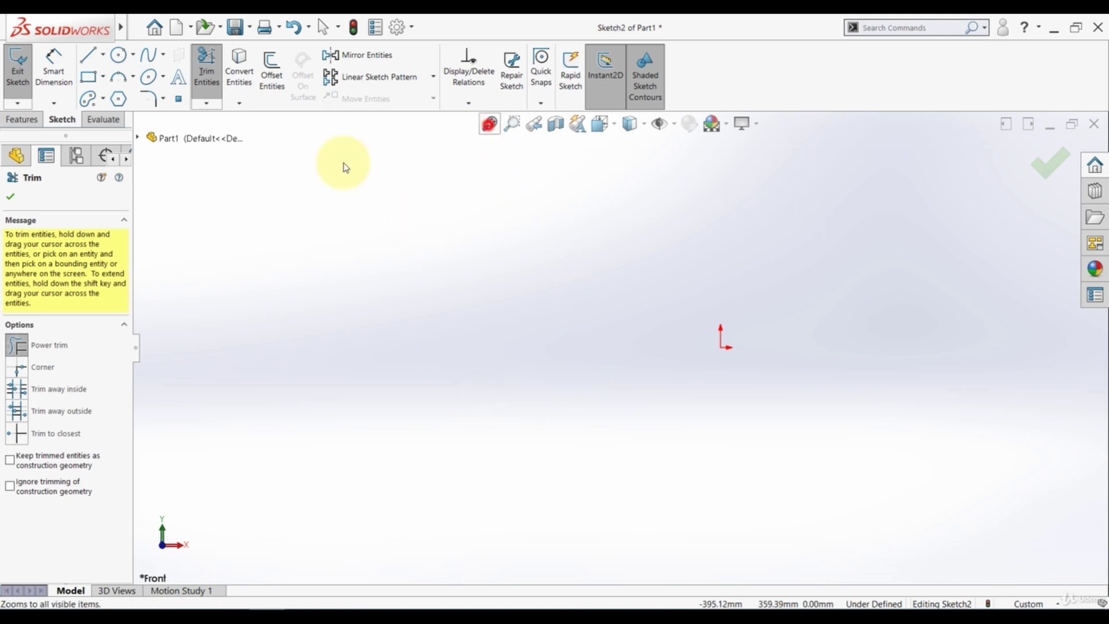
pyautogui.click(13, 194)
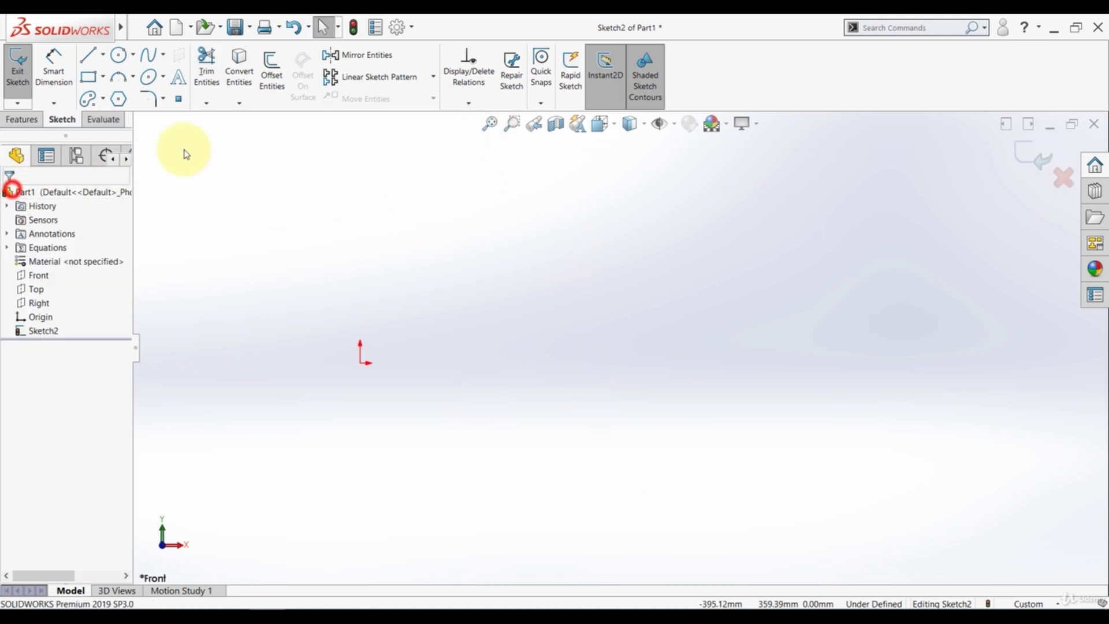
pyautogui.click(207, 103)
pyautogui.click(314, 241)
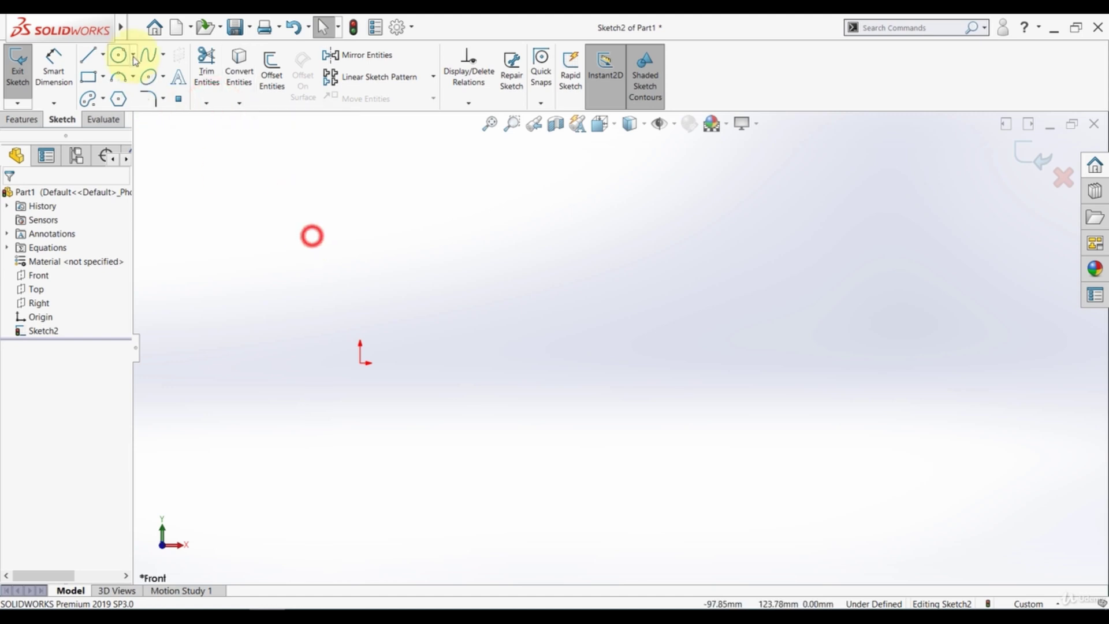
# - Sketch a steep line descending well right of the origin and a shallower rising line whose upper end stops short of it
pyautogui.click(88, 55)
pyautogui.click(686, 282)
pyautogui.click(775, 456)
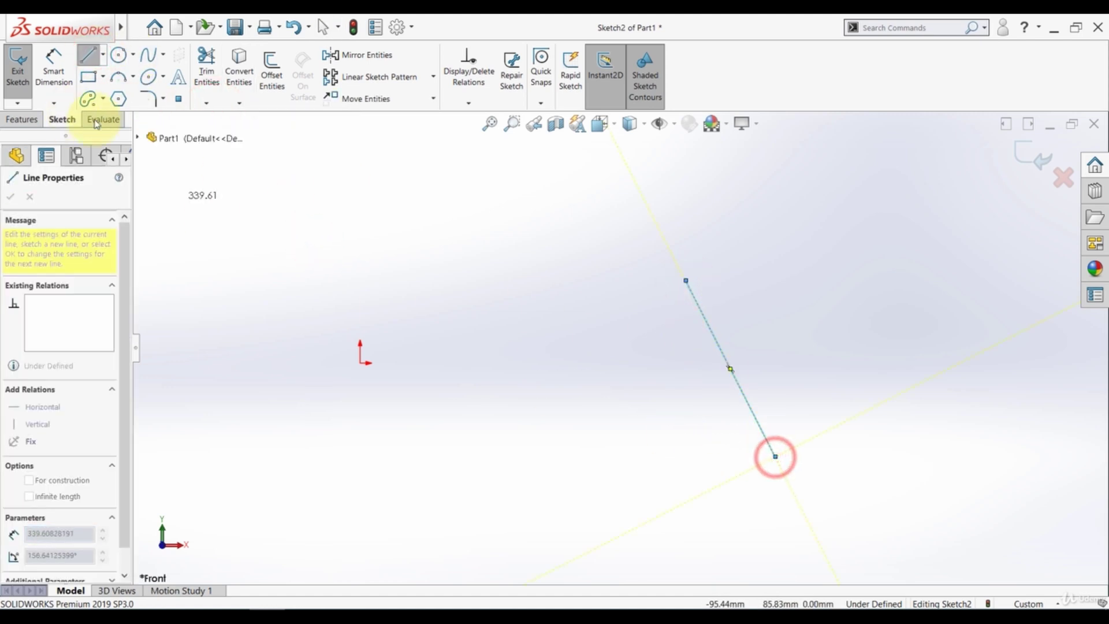
pyautogui.click(92, 56)
pyautogui.click(92, 56)
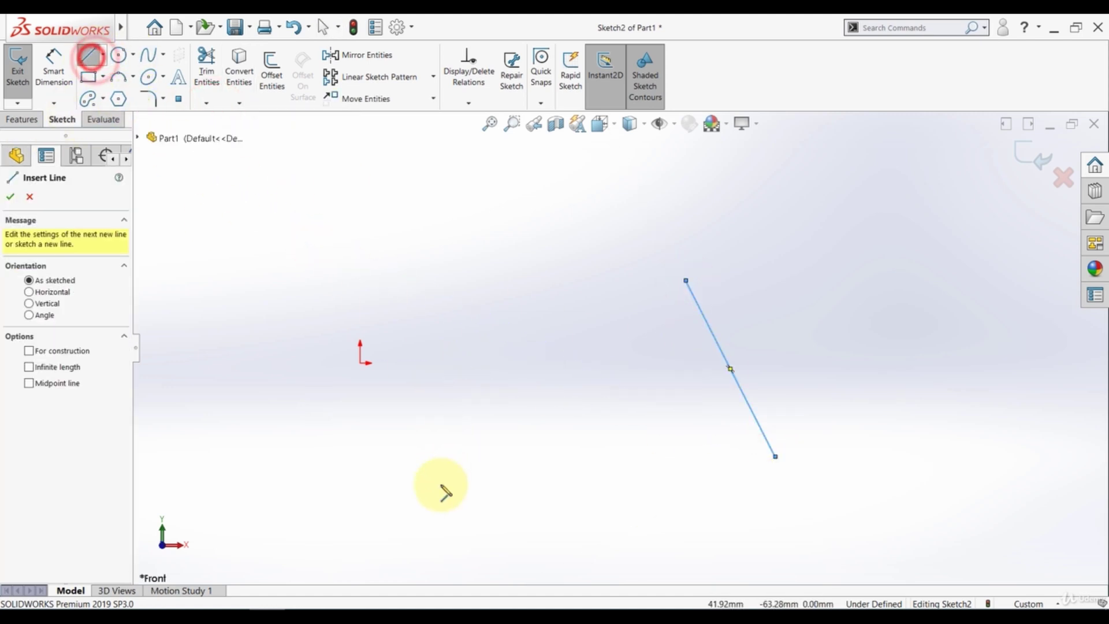
pyautogui.click(440, 484)
pyautogui.click(631, 379)
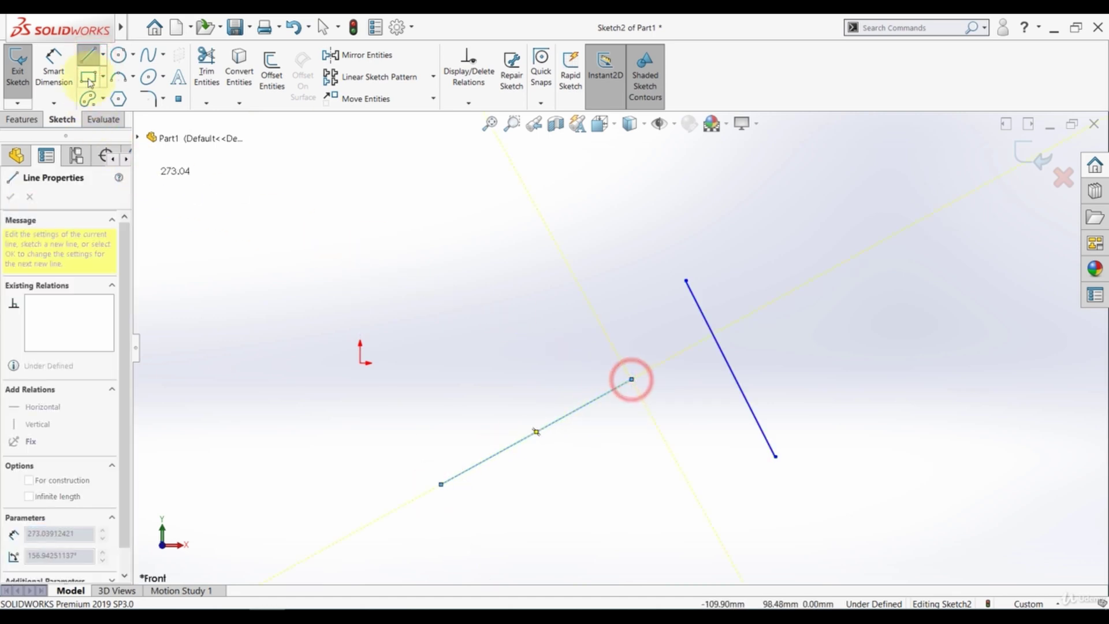
pyautogui.click(88, 55)
pyautogui.click(409, 230)
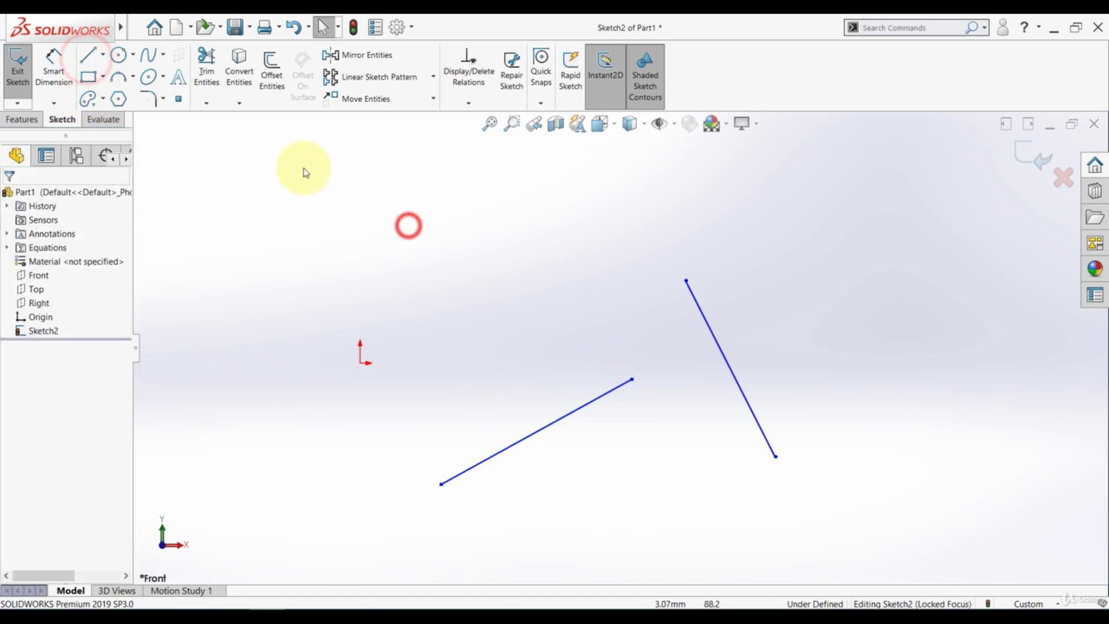
# - Extend the upper end of the shallower line to meet the steep line with Extend Entities
pyautogui.click(207, 103)
pyautogui.click(221, 119)
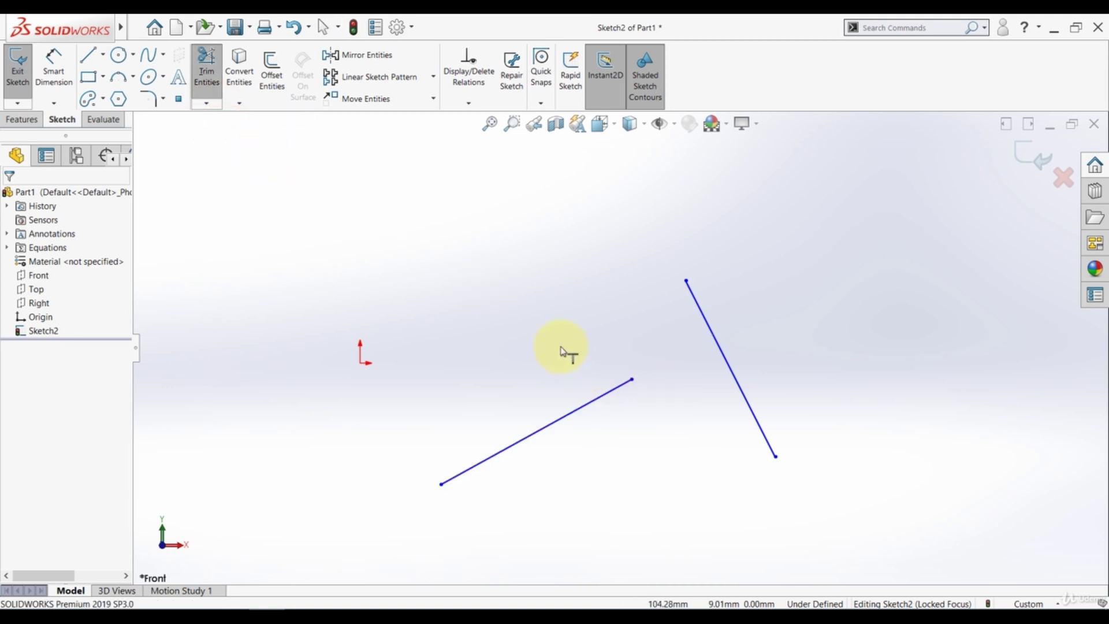
pyautogui.click(606, 393)
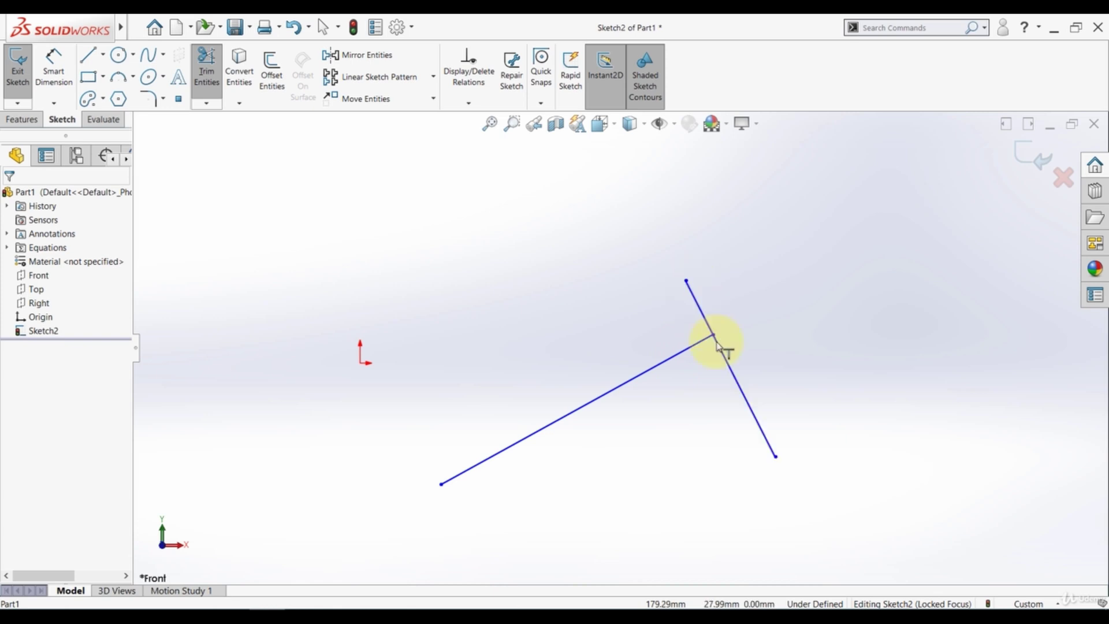
# - Sketch a circle above the shallower line and a short line about 31 mm long at 315° inside it
pyautogui.click(127, 58)
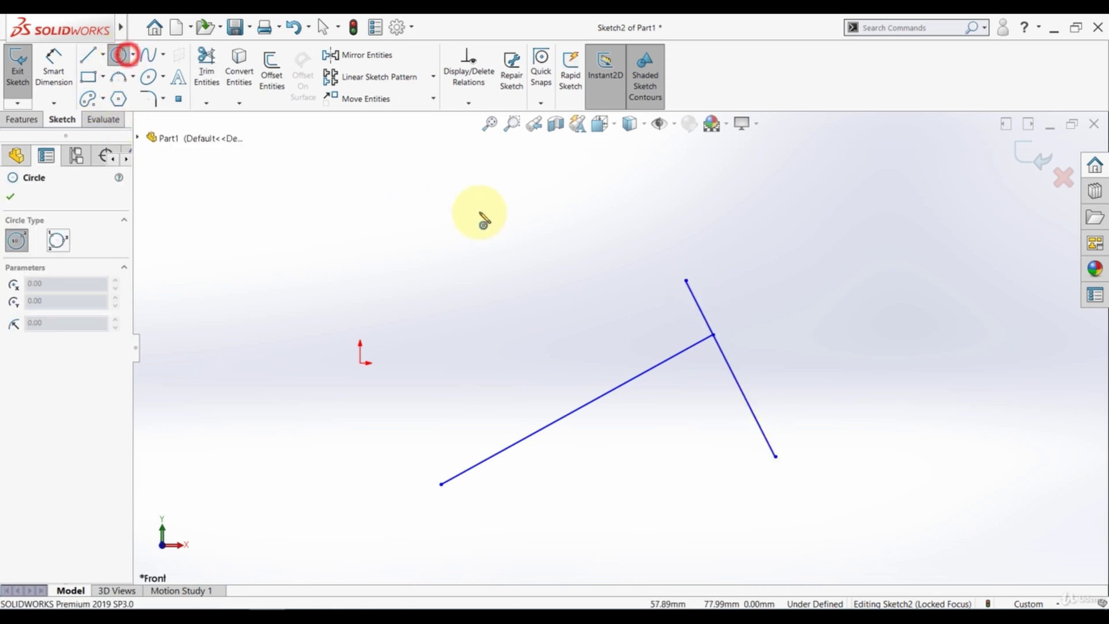
pyautogui.click(523, 217)
pyautogui.click(539, 299)
pyautogui.click(88, 55)
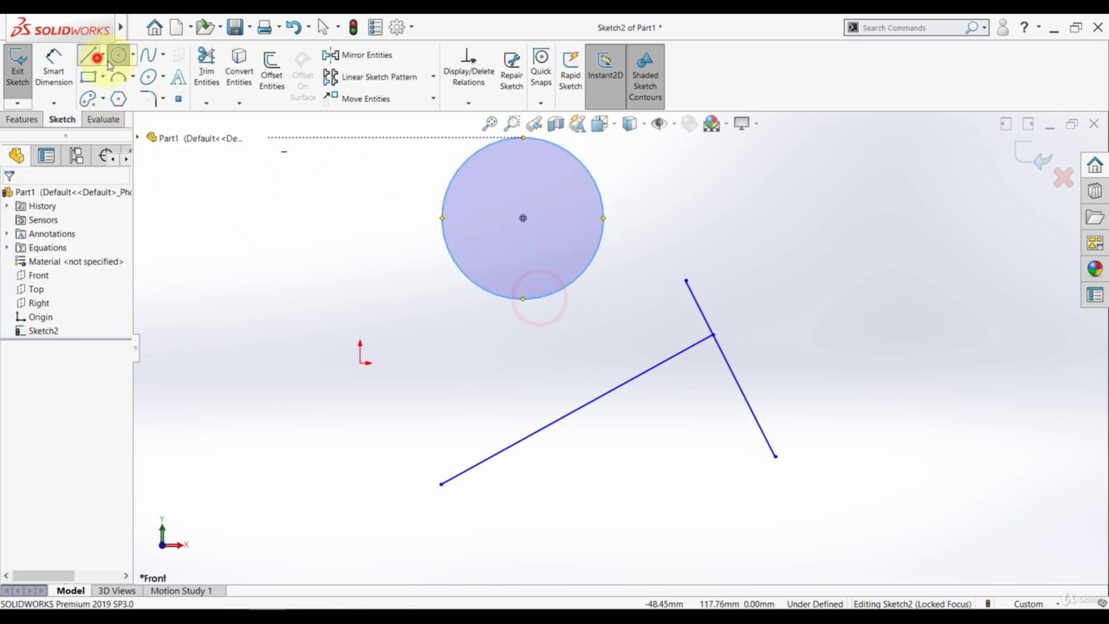
pyautogui.click(495, 223)
pyautogui.click(538, 266)
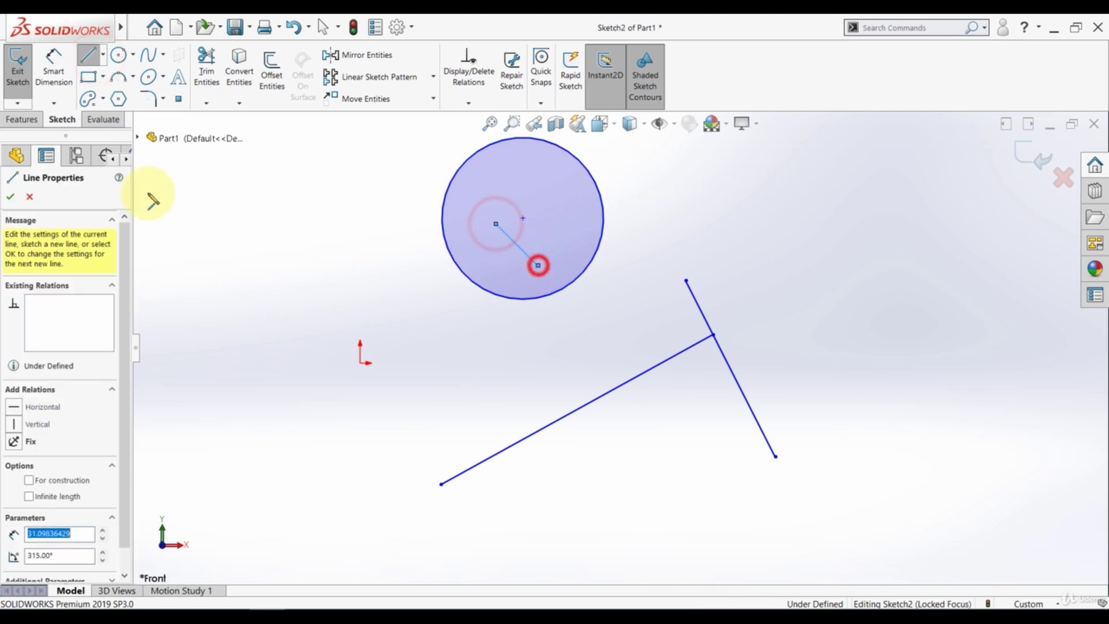
pyautogui.click(11, 197)
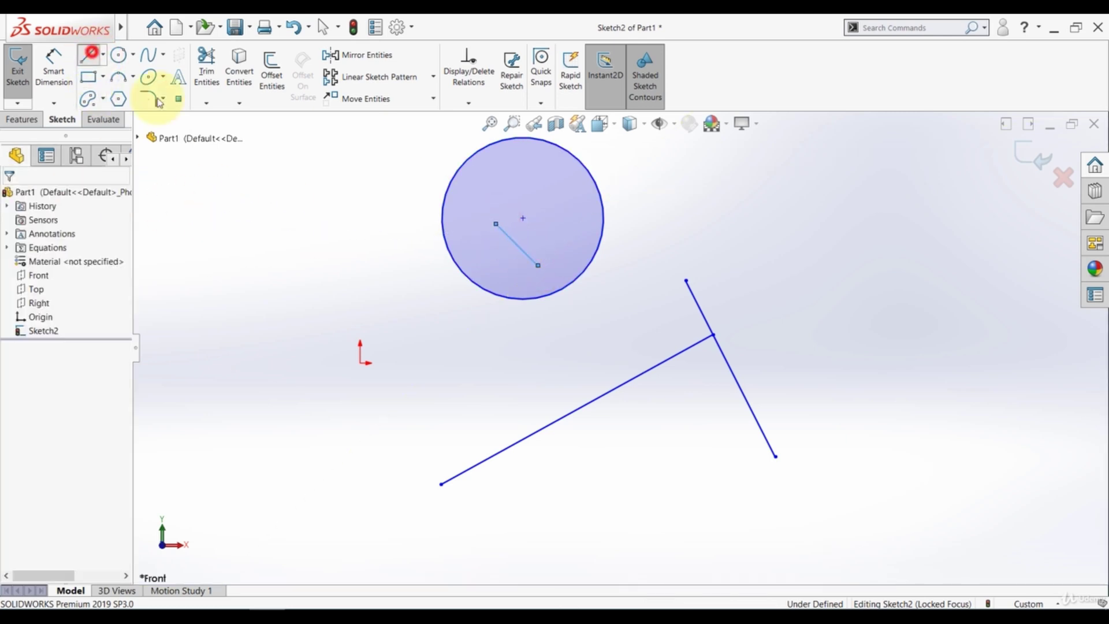
pyautogui.click(230, 168)
# - Extend both ends of the short line to the circle, and its lower end further to the long shallower line, with Extend Entities
pyautogui.click(212, 103)
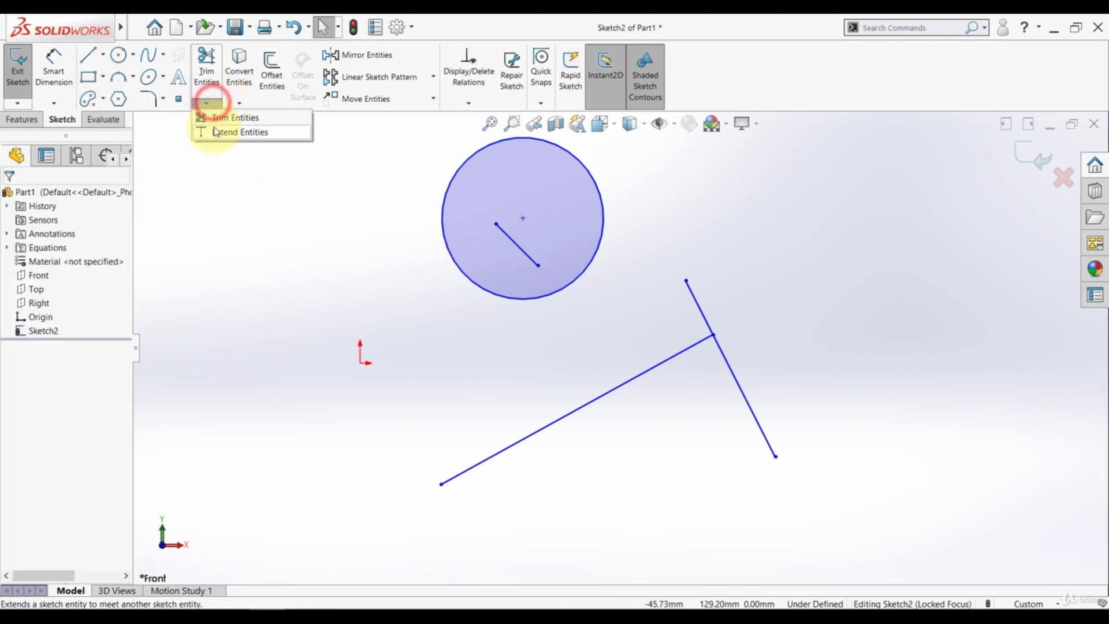
pyautogui.click(223, 118)
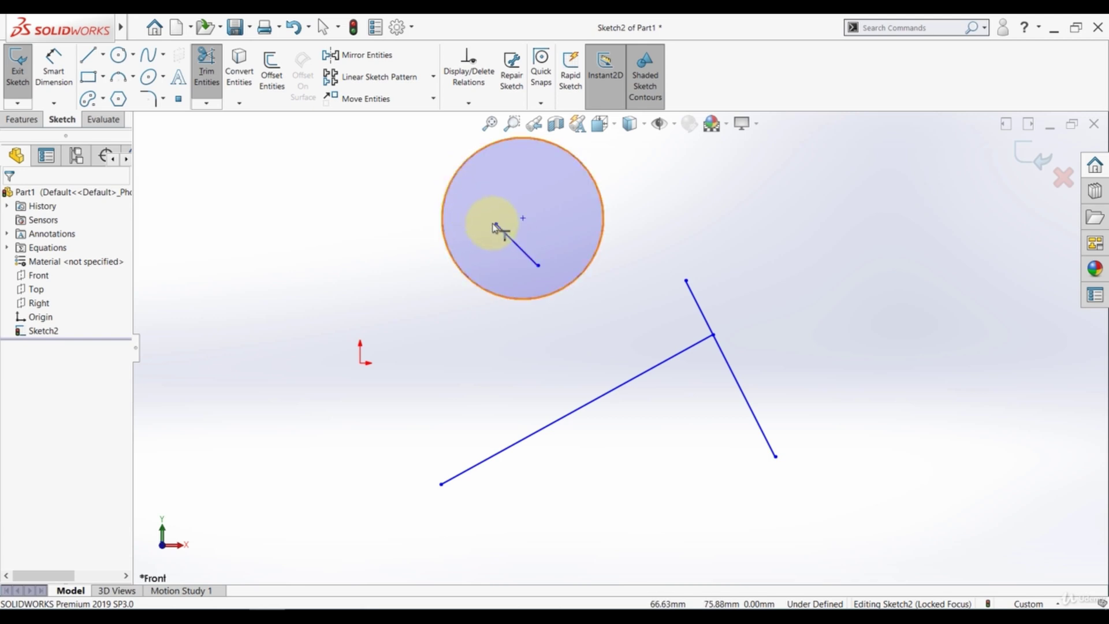
pyautogui.click(533, 263)
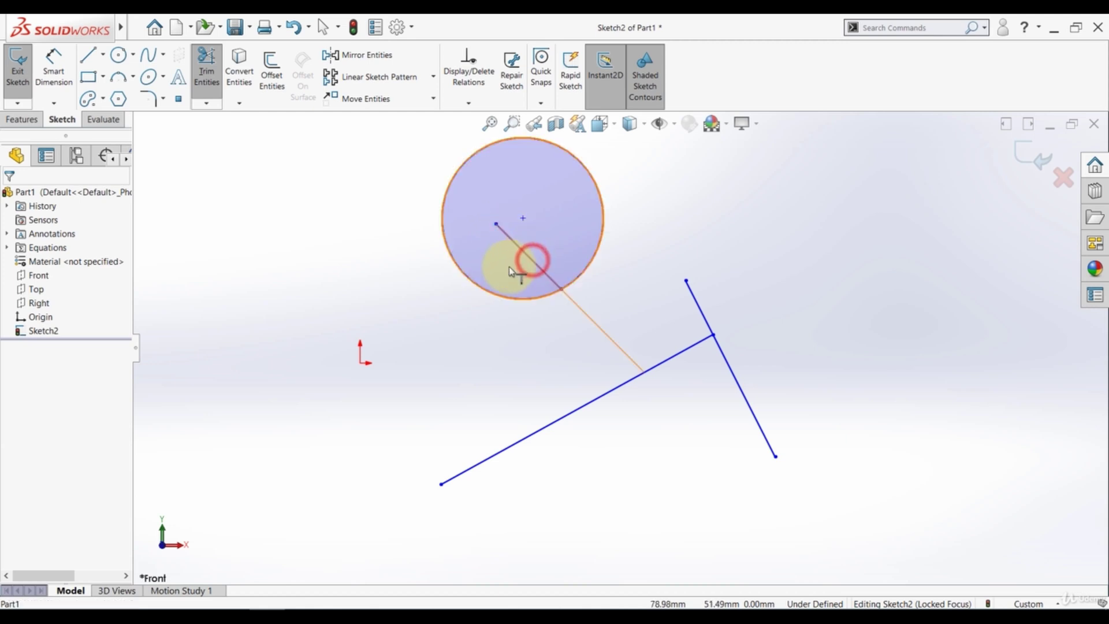
pyautogui.click(508, 232)
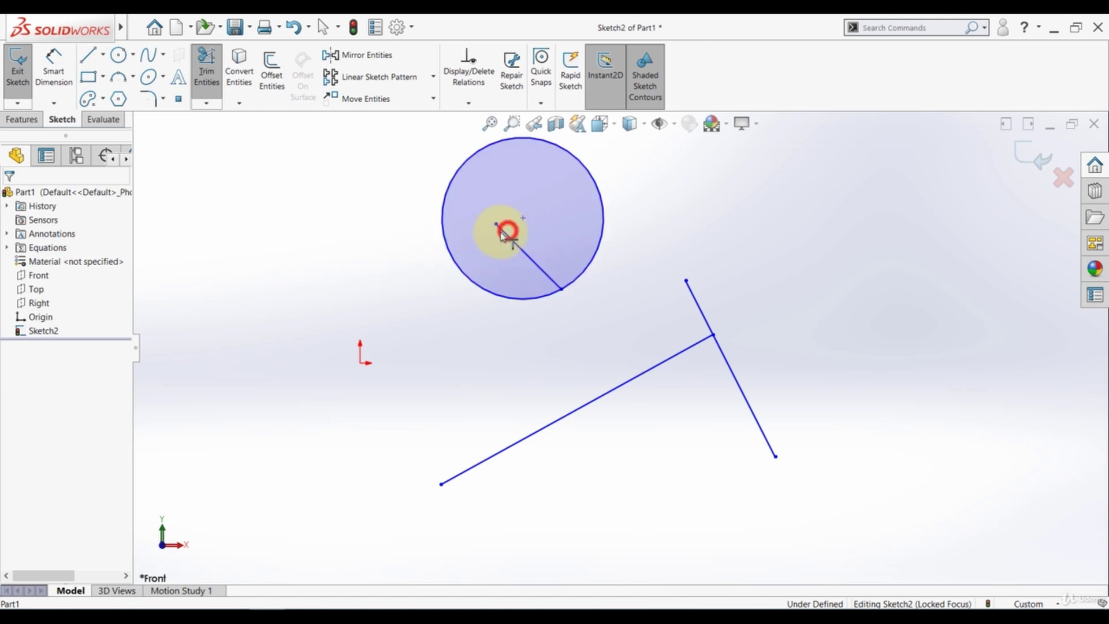
pyautogui.click(535, 257)
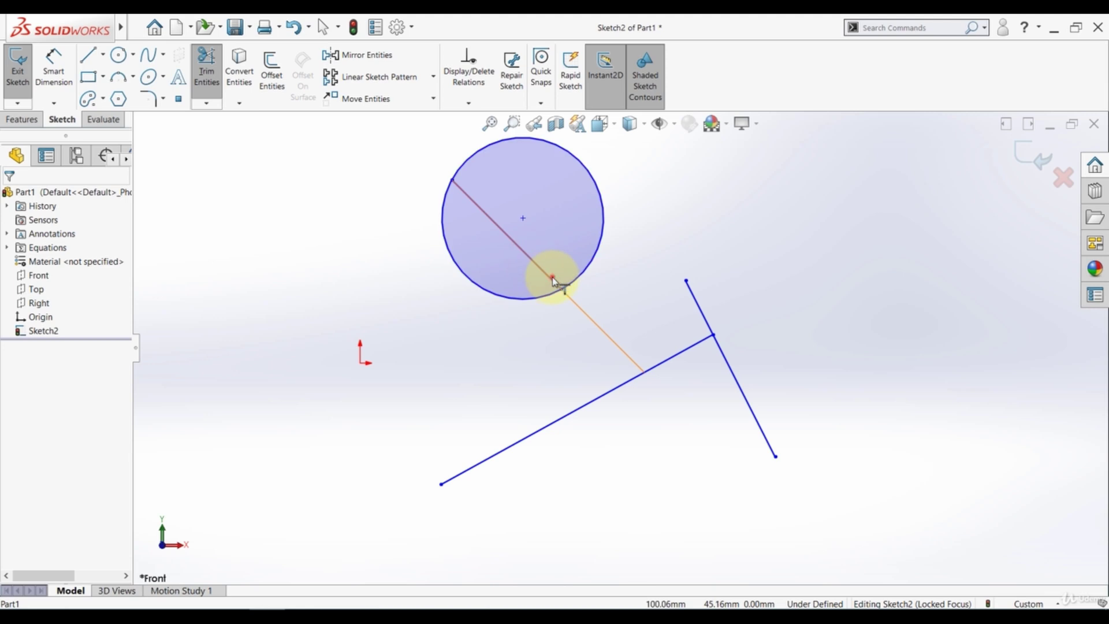
pyautogui.click(550, 280)
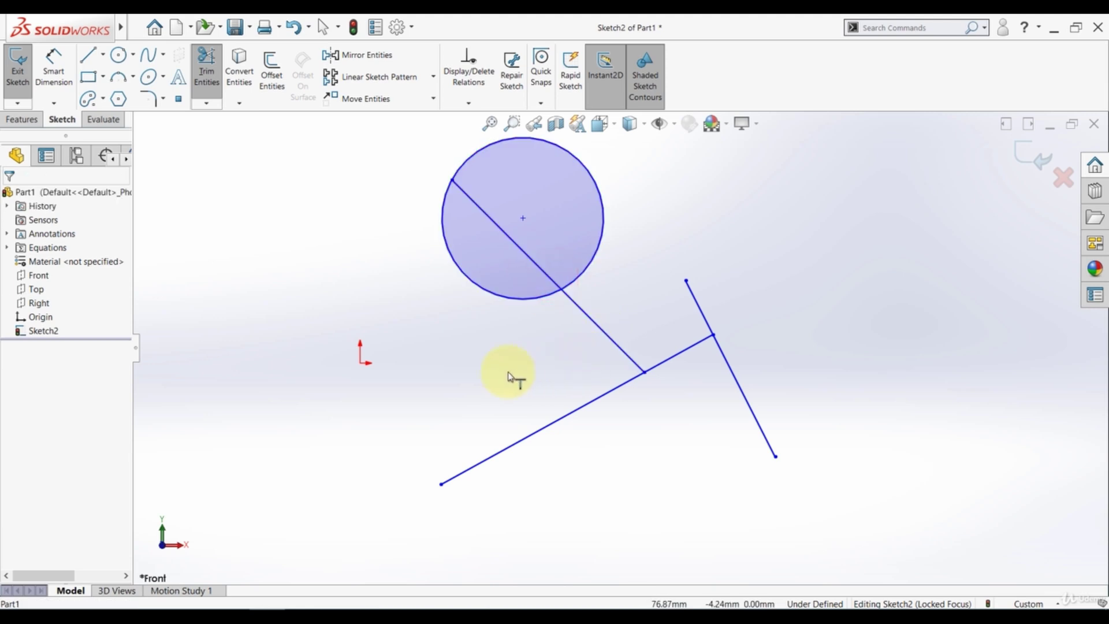
# - Power-trim the long lower-left line segment and both parts of the steep line on the right of the sketch
pyautogui.click(285, 253)
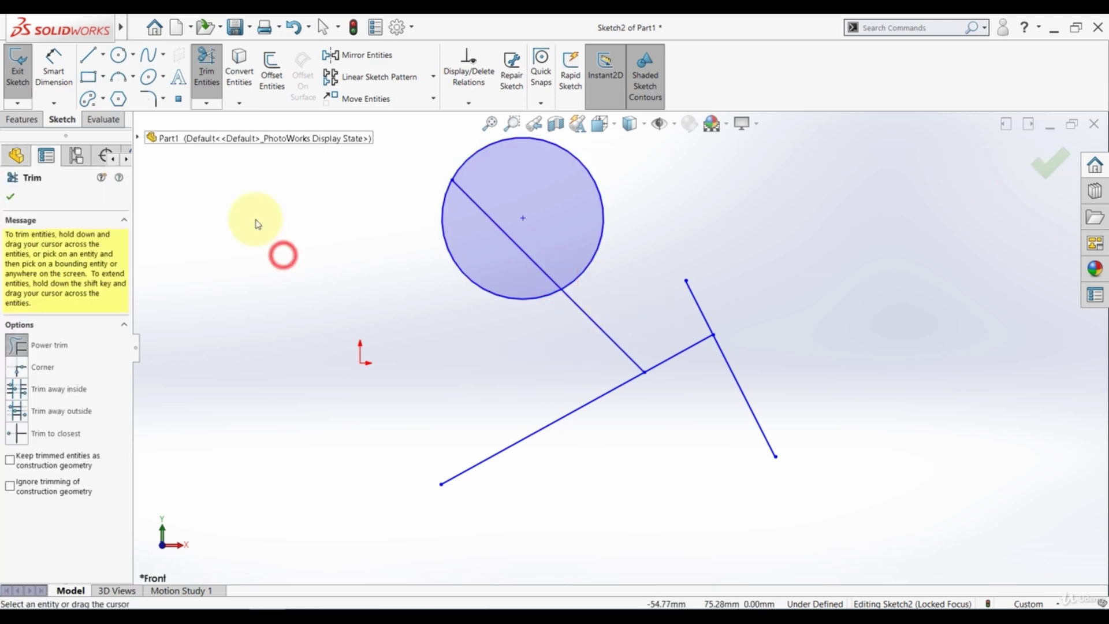
pyautogui.click(205, 68)
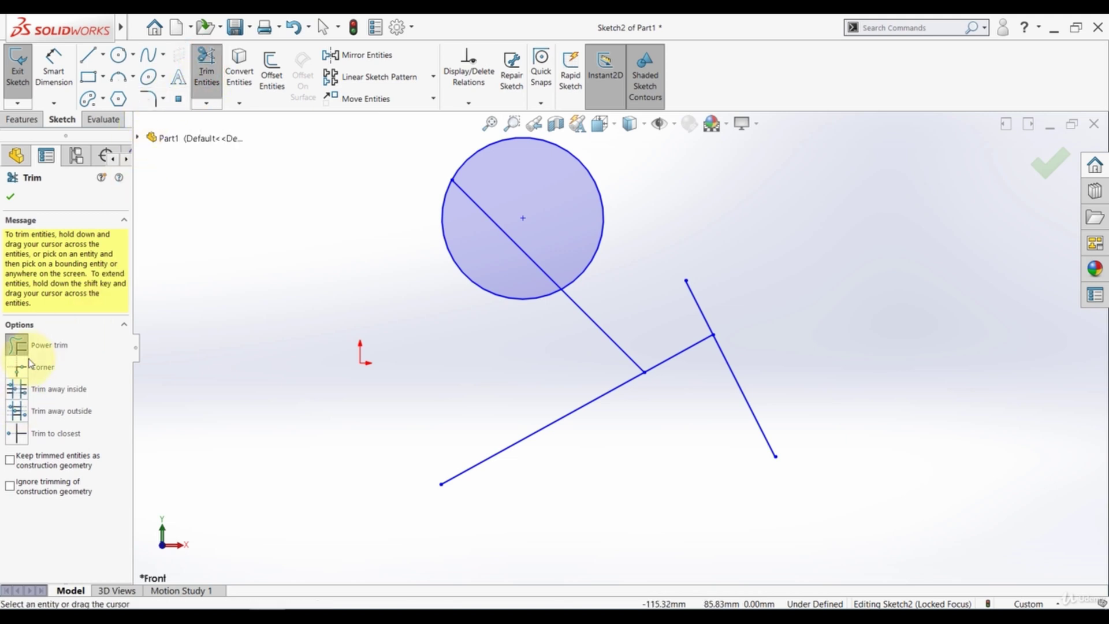
pyautogui.click(261, 251)
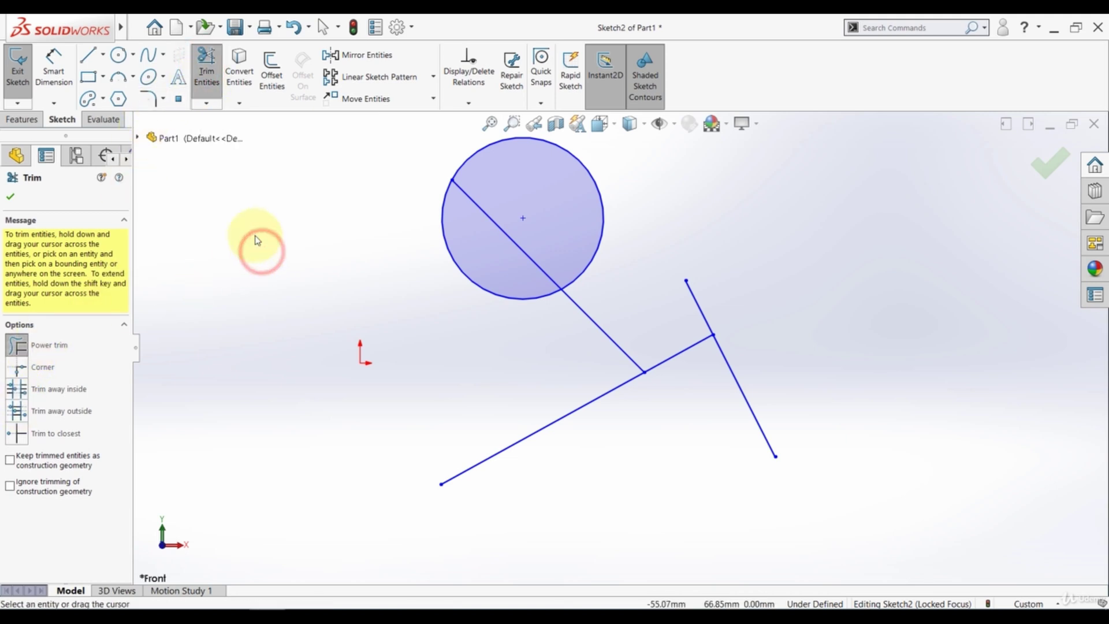
pyautogui.moveTo(464, 342)
pyautogui.mouseDown()
pyautogui.moveTo(574, 425)
pyautogui.moveTo(737, 376)
pyautogui.moveTo(733, 303)
pyautogui.mouseUp()
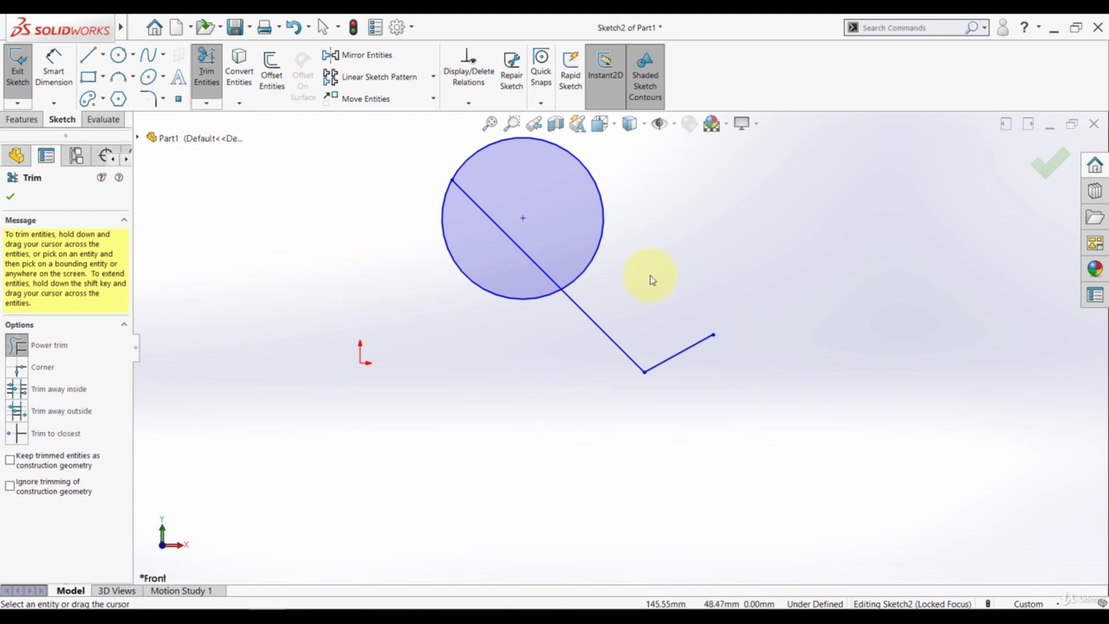
pyautogui.click(13, 199)
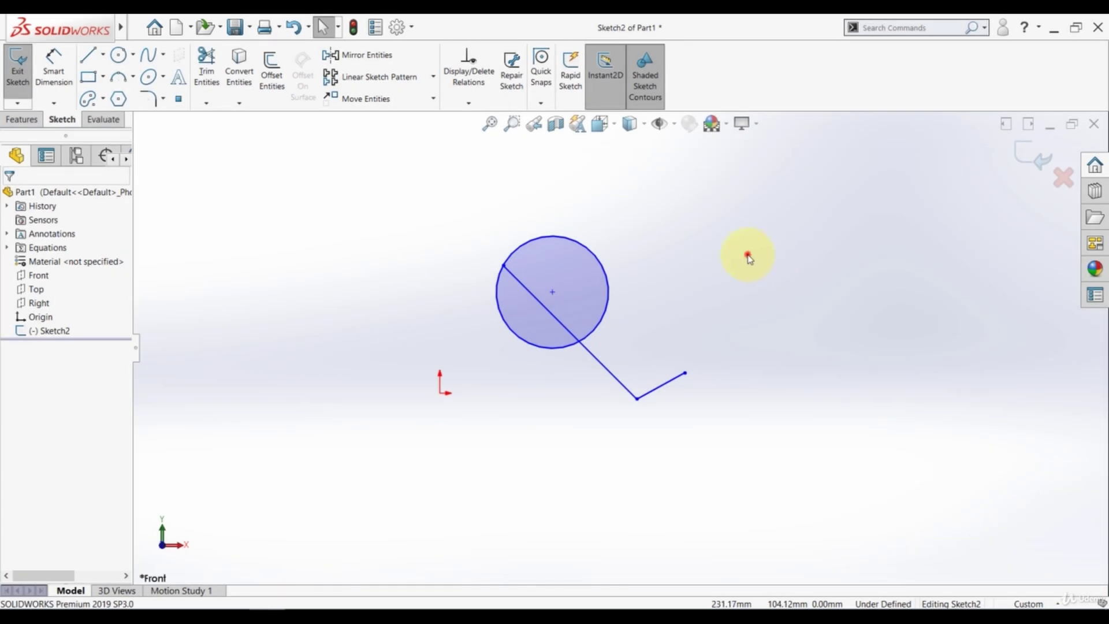
# - Delete all entities in the sketch and draw an inclined line about 125 mm long to the right of the origin
pyautogui.hotkey('ctrl', 'a')
pyautogui.press('Delete')
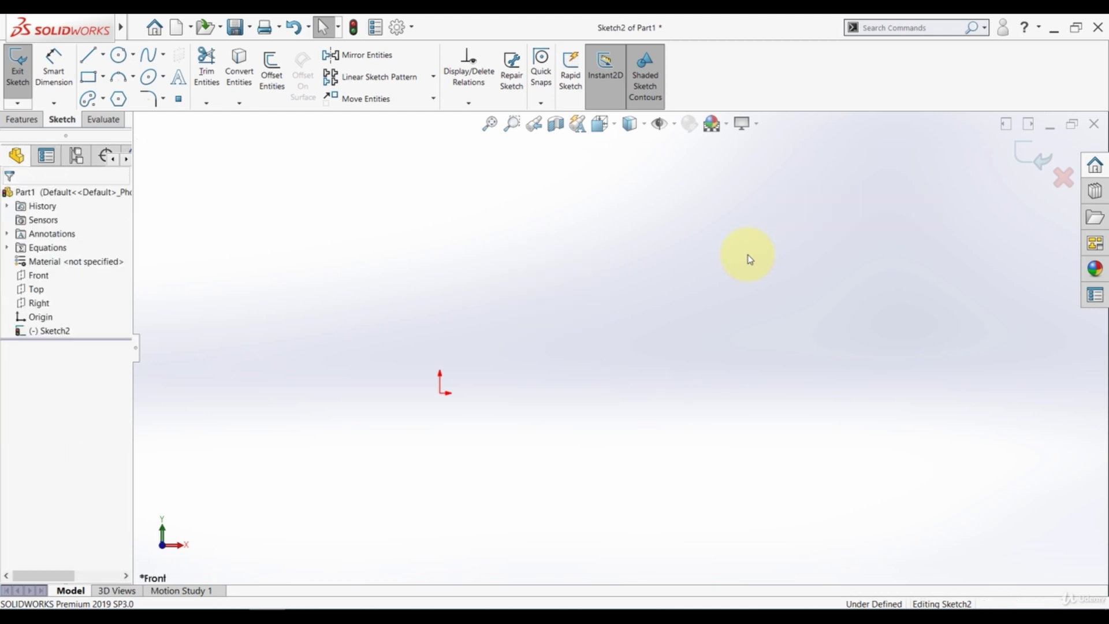
pyautogui.click(87, 55)
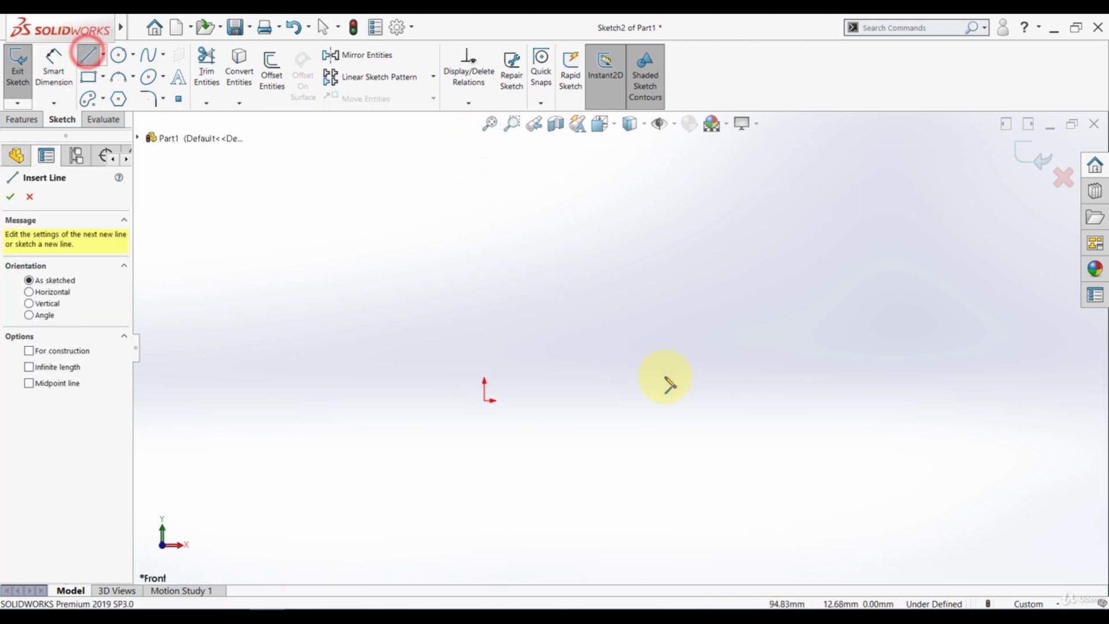
pyautogui.click(663, 376)
pyautogui.click(853, 229)
pyautogui.press('Escape')
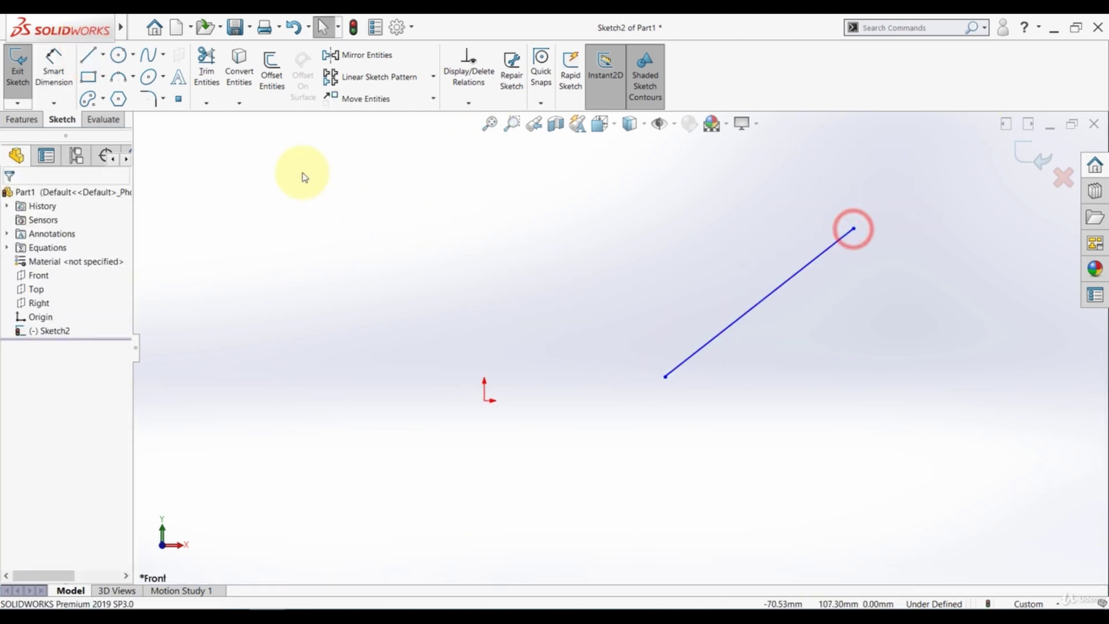
# - Sketch a second, separate line about 44 mm long at 45° above and left of the origin
pyautogui.click(89, 55)
pyautogui.click(382, 229)
pyautogui.click(441, 288)
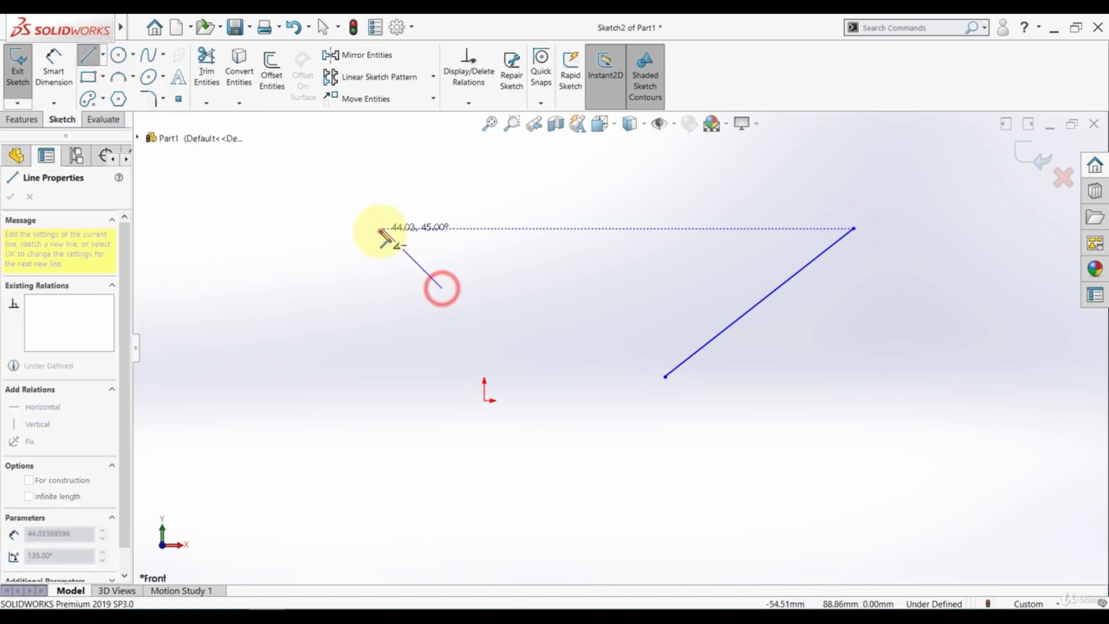
pyautogui.press('Escape')
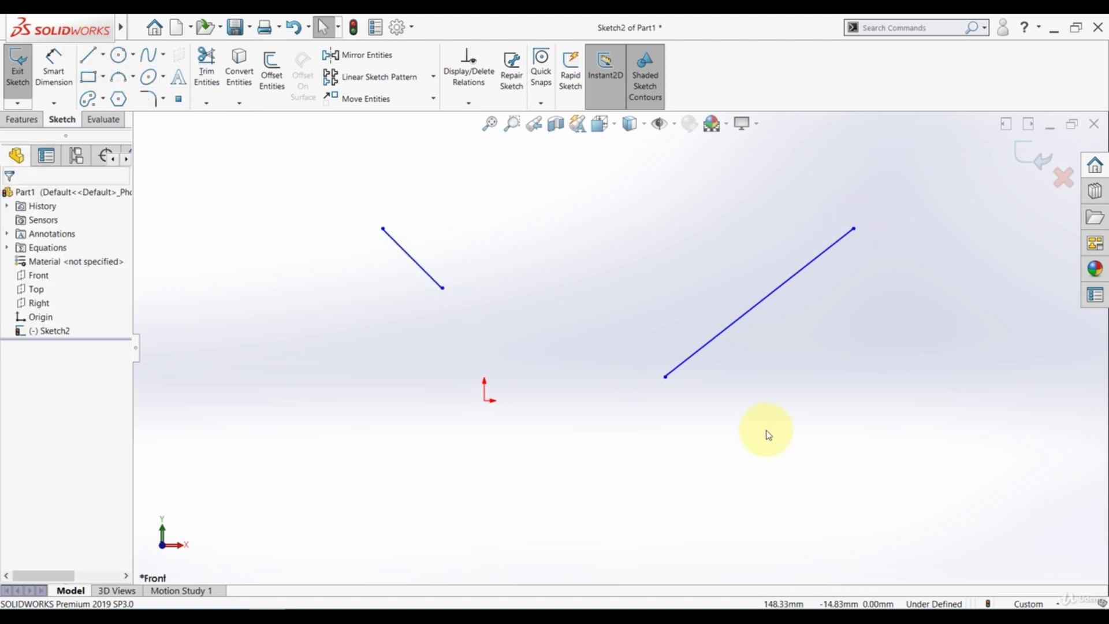
# - Add a horizontal relation to the longer inclined line right of the origin
pyautogui.click(666, 377)
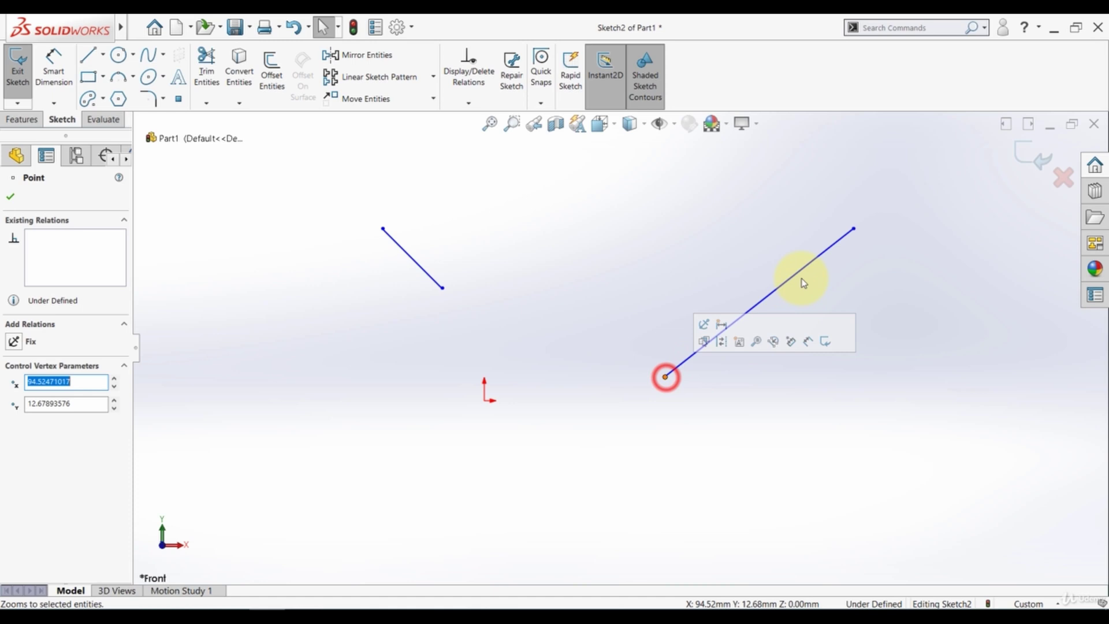
pyautogui.click(853, 228)
pyautogui.click(832, 316)
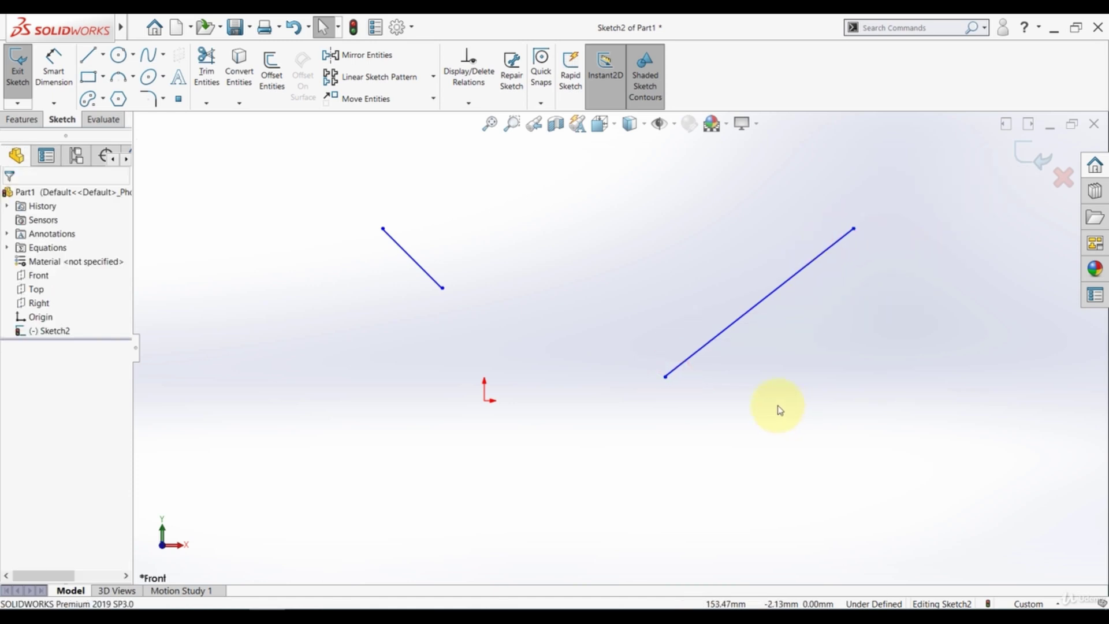
pyautogui.click(764, 299)
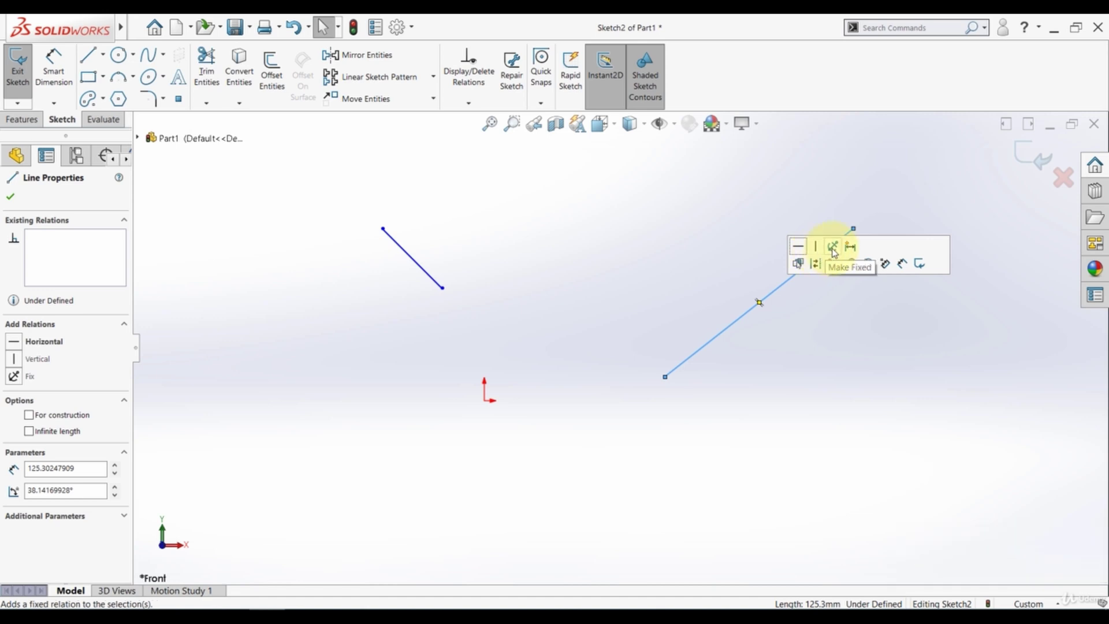
pyautogui.click(796, 252)
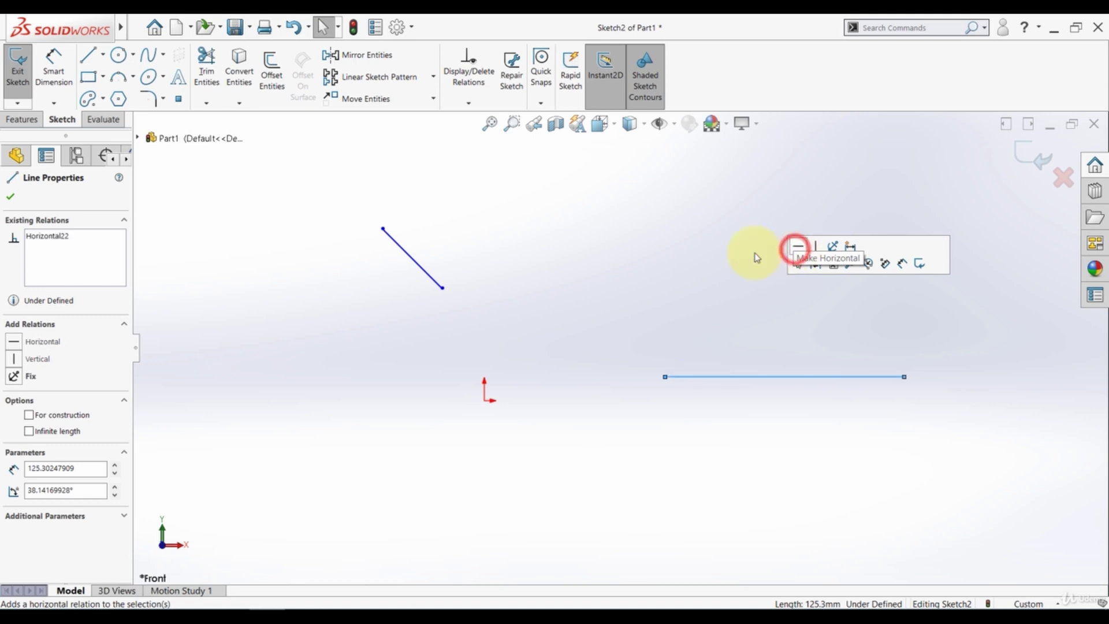
pyautogui.click(711, 275)
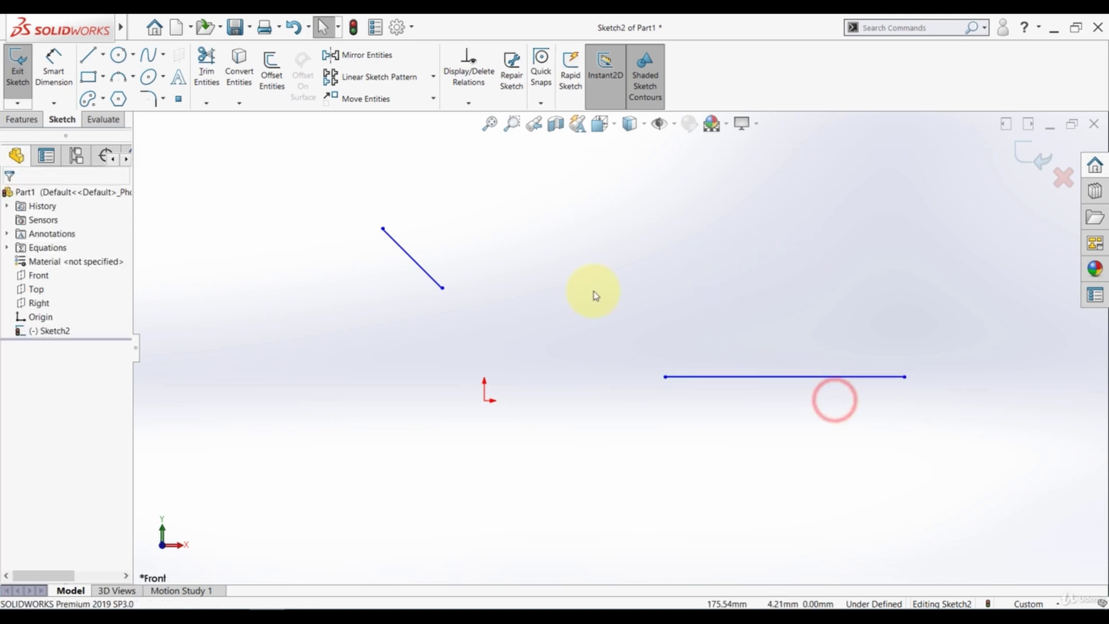
# - Add a vertical relation to the short inclined line left of the origin
pyautogui.click(403, 253)
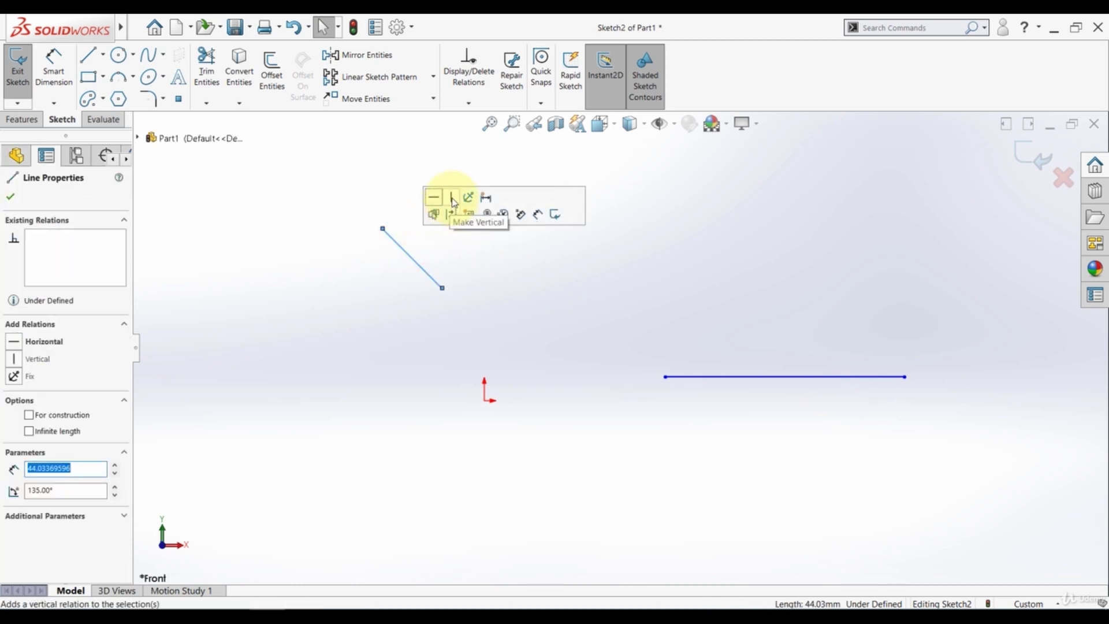
pyautogui.click(452, 198)
pyautogui.click(492, 276)
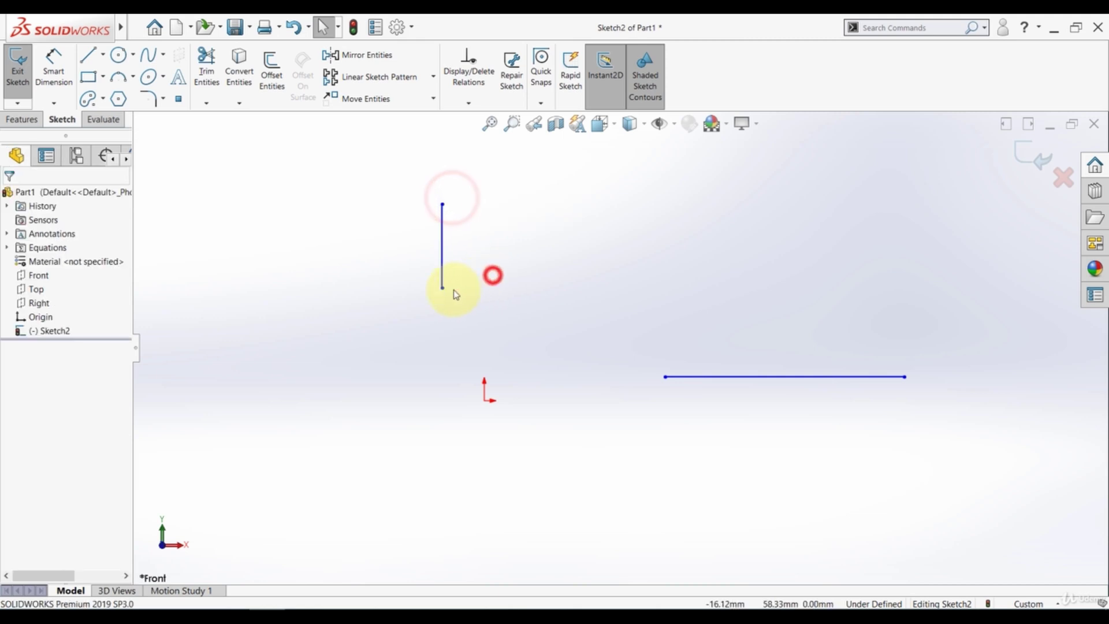
# - Move the horizontal line upward by its left endpoint, making it about 127 mm long, and inspect its horizontal relation
pyautogui.moveTo(665, 377); pyautogui.dragTo(663, 292)
pyautogui.click(663, 291)
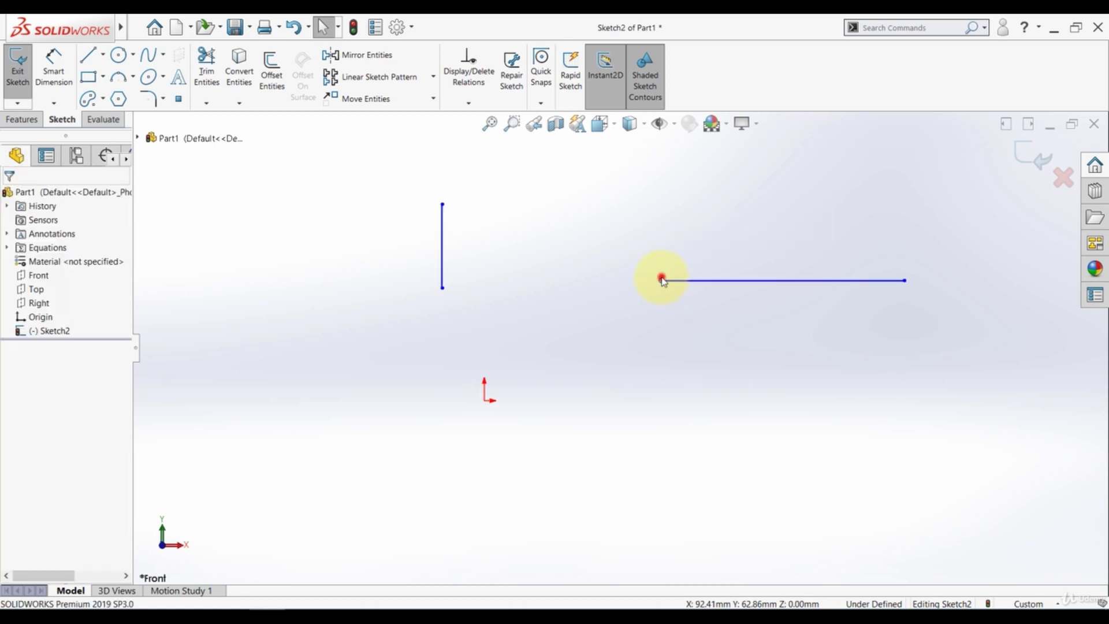
pyautogui.click(665, 281)
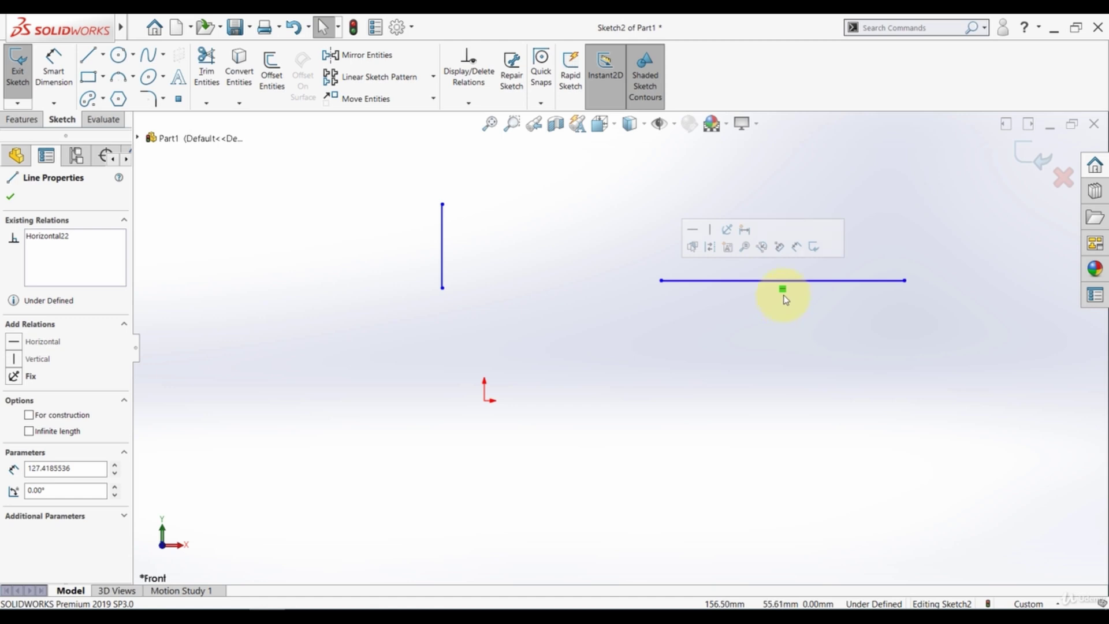
pyautogui.click(754, 304)
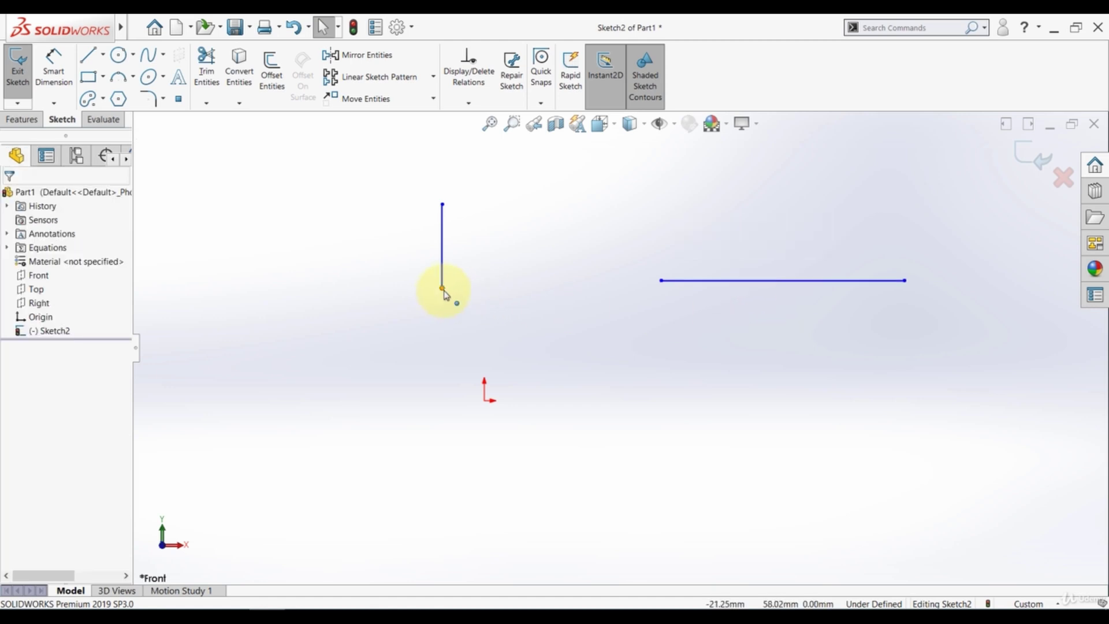
# - Stretch the vertical line to about 92 mm by its lower endpoint and the horizontal line to about 202 mm by its left endpoint
pyautogui.moveTo(444, 291); pyautogui.dragTo(366, 390)
pyautogui.click(368, 403)
pyautogui.click(359, 356)
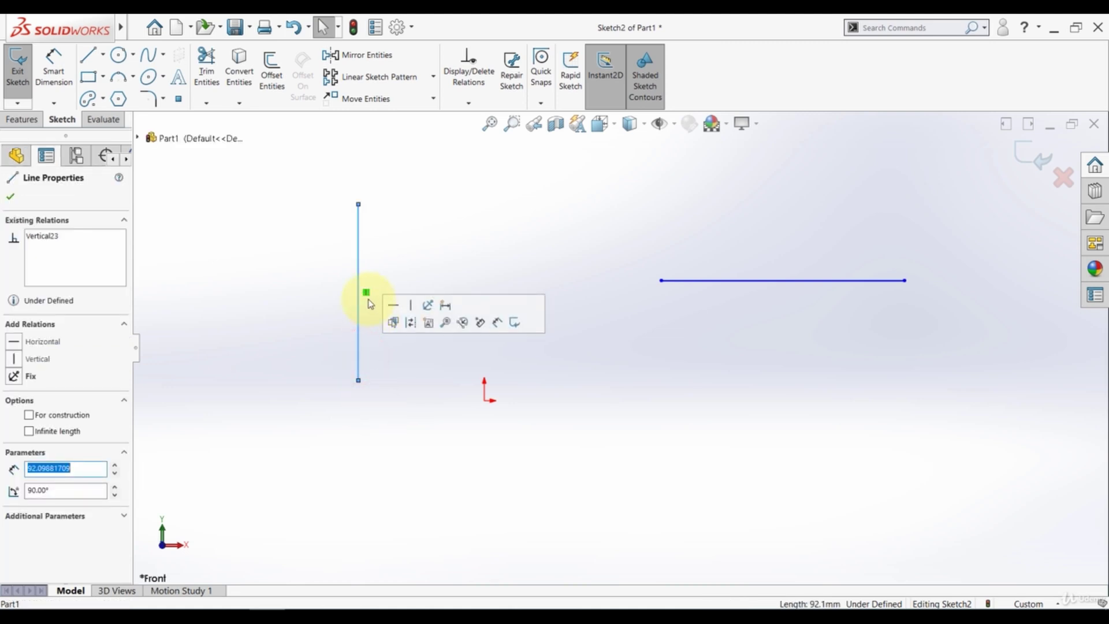
pyautogui.click(519, 214)
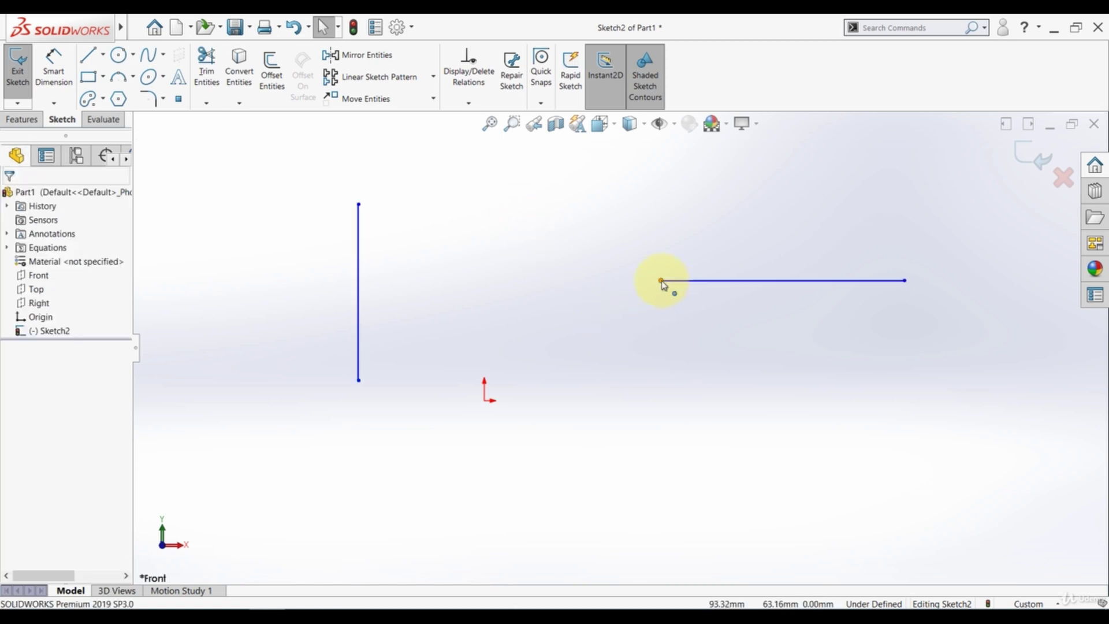
pyautogui.moveTo(627, 287); pyautogui.dragTo(521, 280)
pyautogui.click(586, 314)
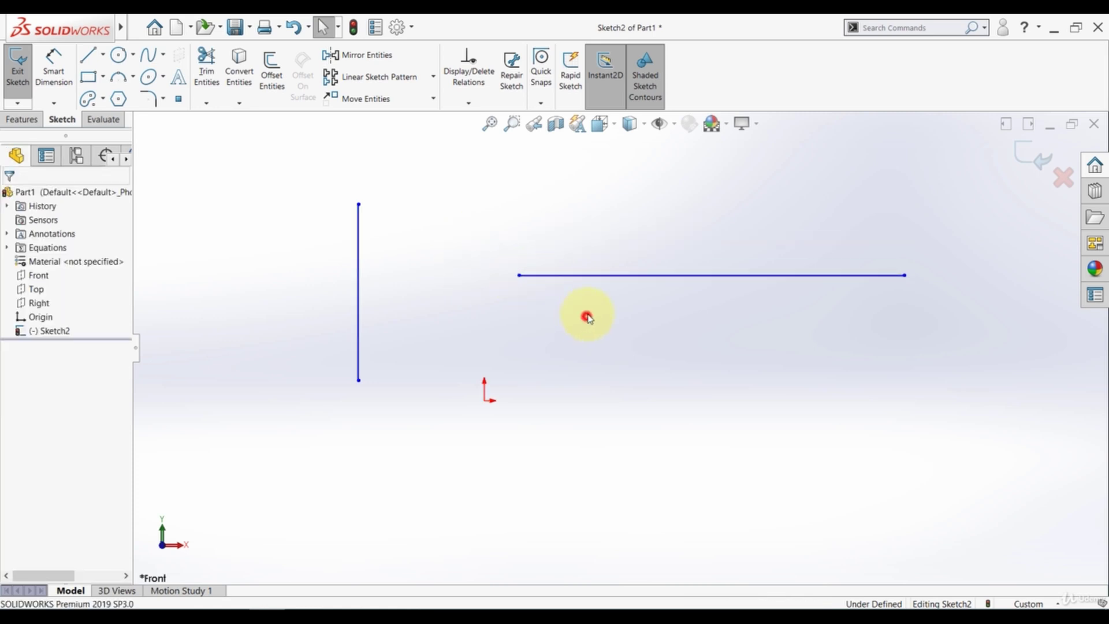
# - Add an equal-length relation between the horizontal line and the vertical line
pyautogui.click(599, 272)
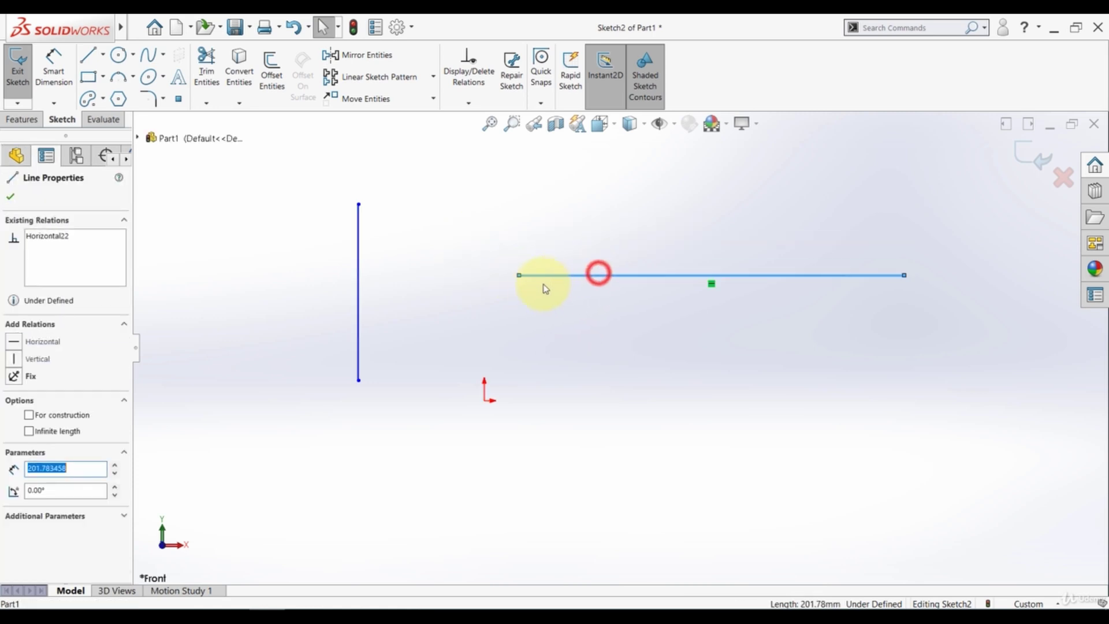
pyautogui.keyDown('ctrl'); pyautogui.click(359, 232); pyautogui.keyUp('ctrl')
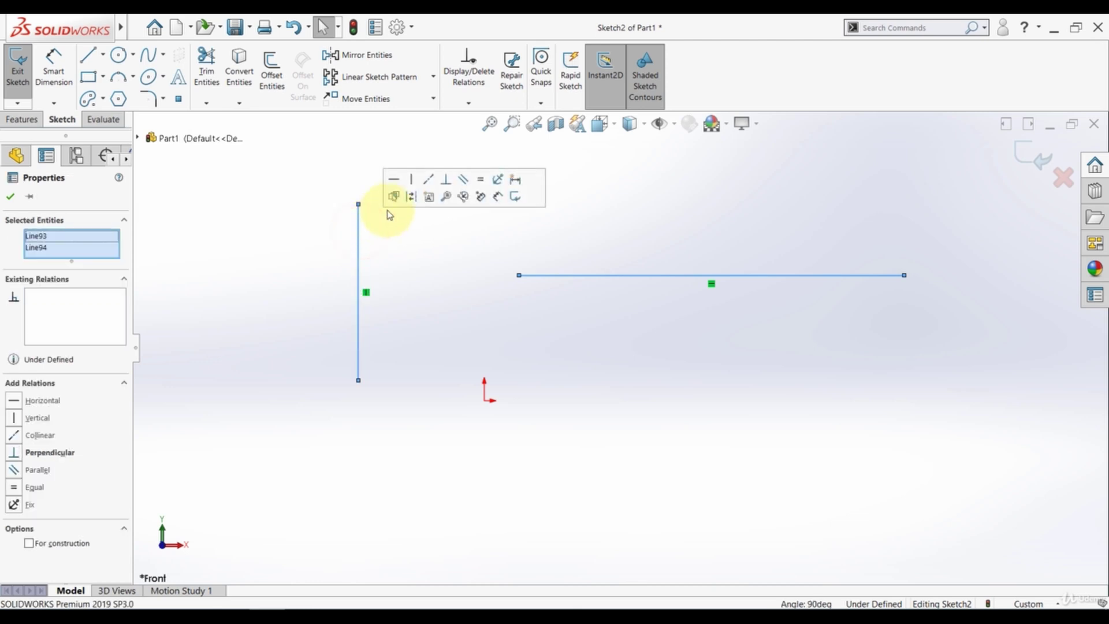
pyautogui.click(483, 180)
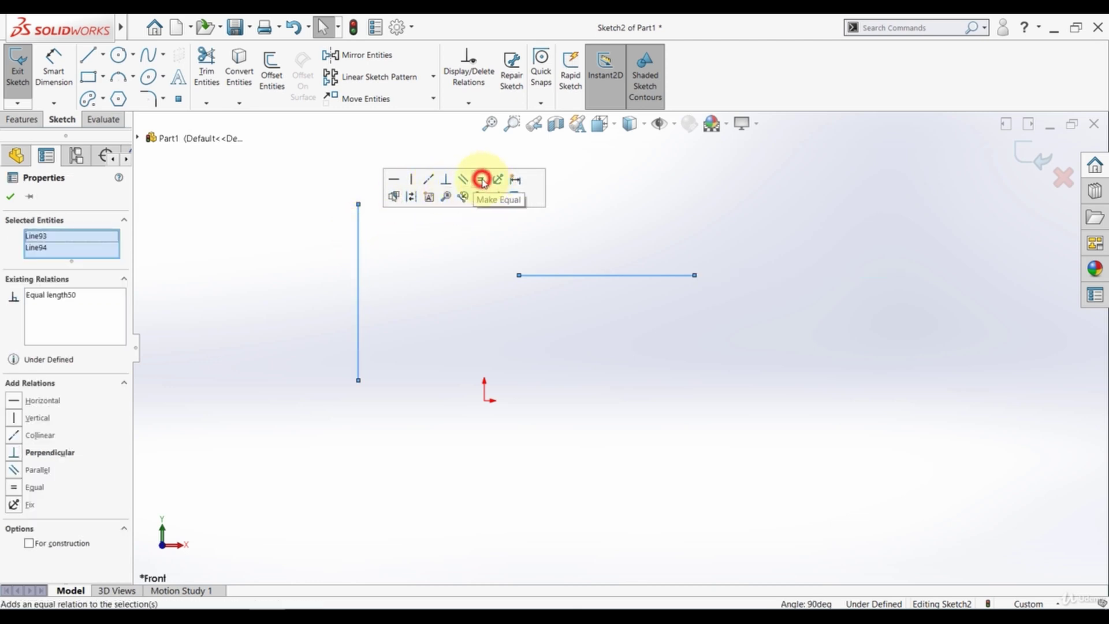
pyautogui.click(449, 337)
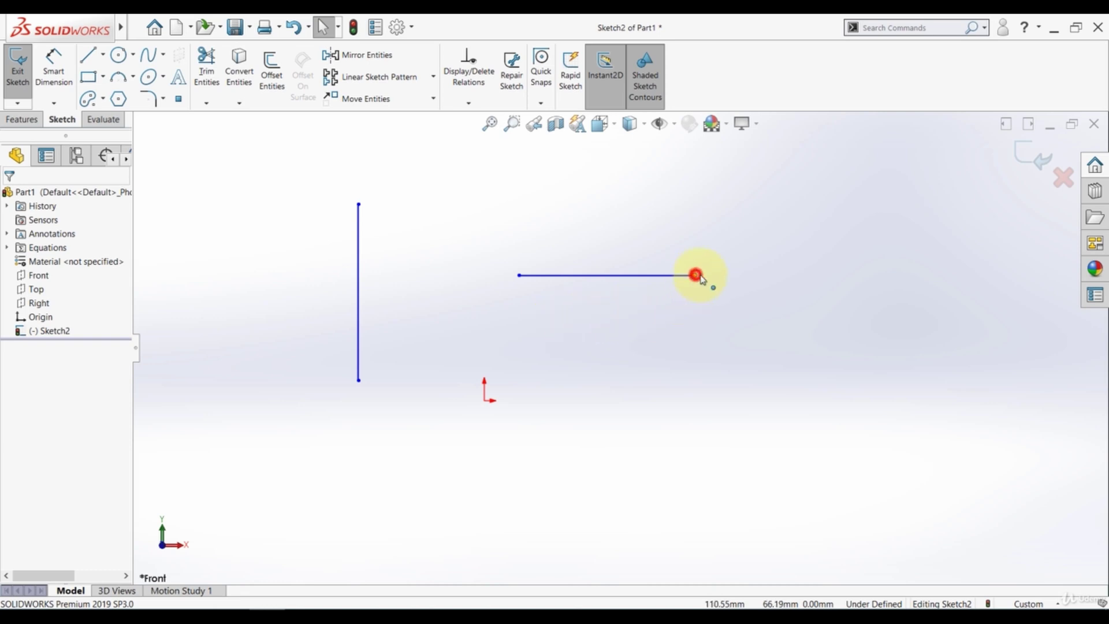
# - Shift the horizontal line slightly down and right by its right endpoint, and the vertical line upward by its top endpoint
pyautogui.moveTo(696, 275); pyautogui.dragTo(719, 285)
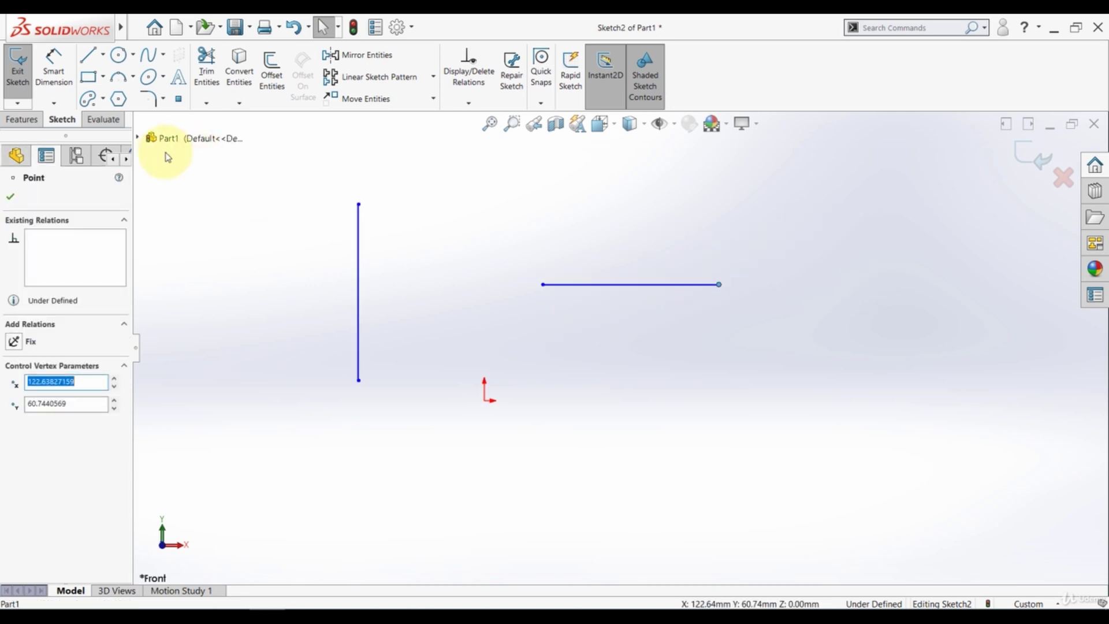
pyautogui.click(287, 217)
pyautogui.moveTo(360, 203); pyautogui.dragTo(358, 179)
pyautogui.click(303, 213)
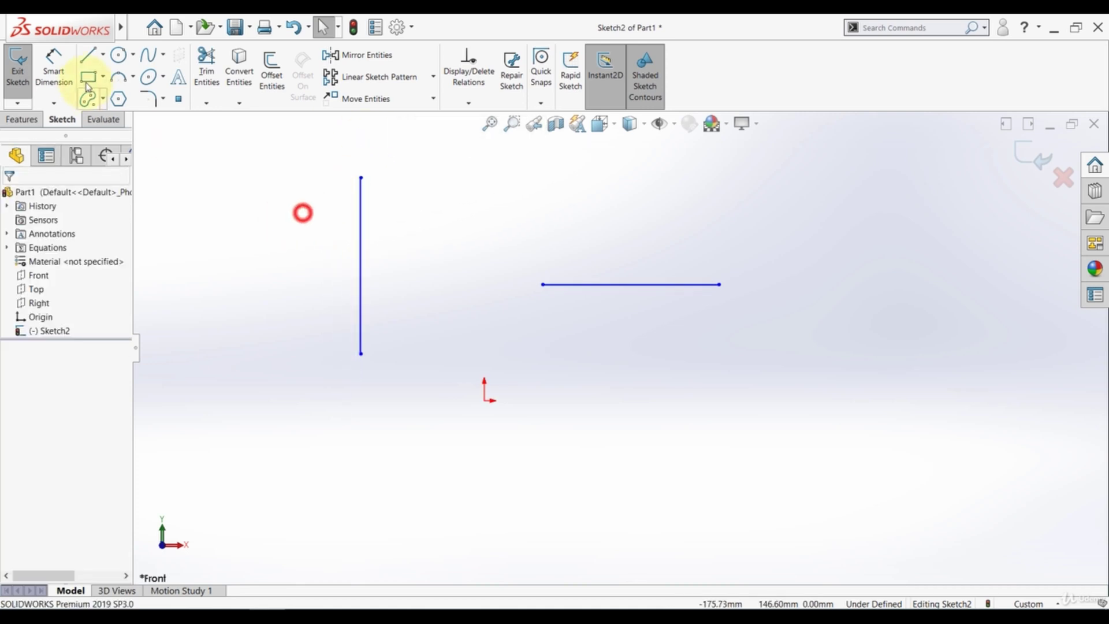
# - Dimension the horizontal line's length as 150 mm, placing the dimension below the line
pyautogui.click(54, 67)
pyautogui.click(611, 284)
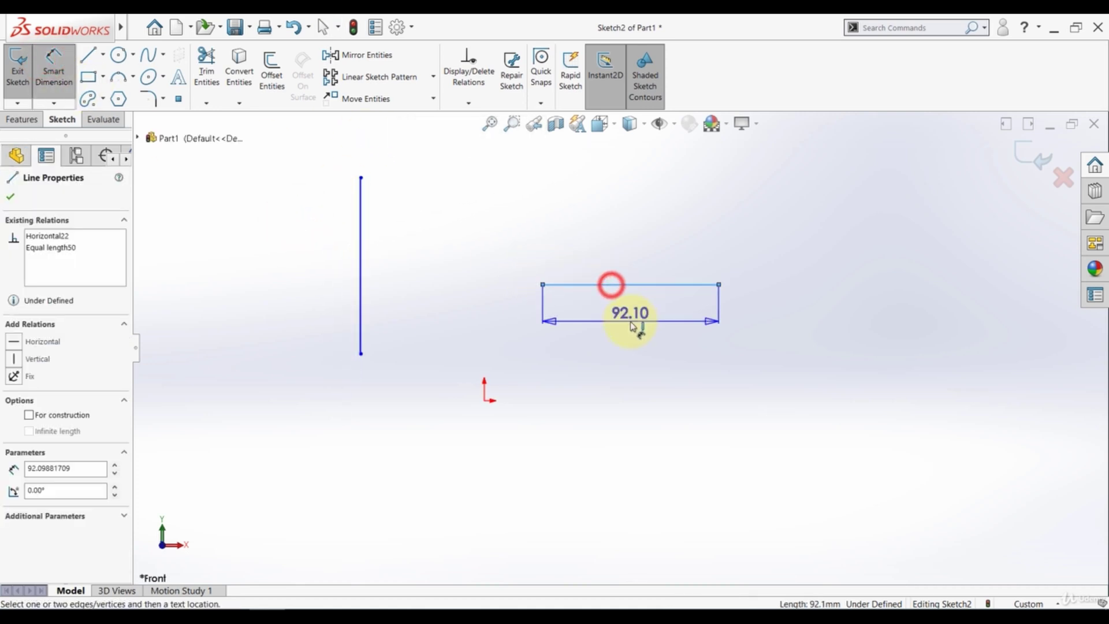
pyautogui.click(631, 326)
pyautogui.write('150')
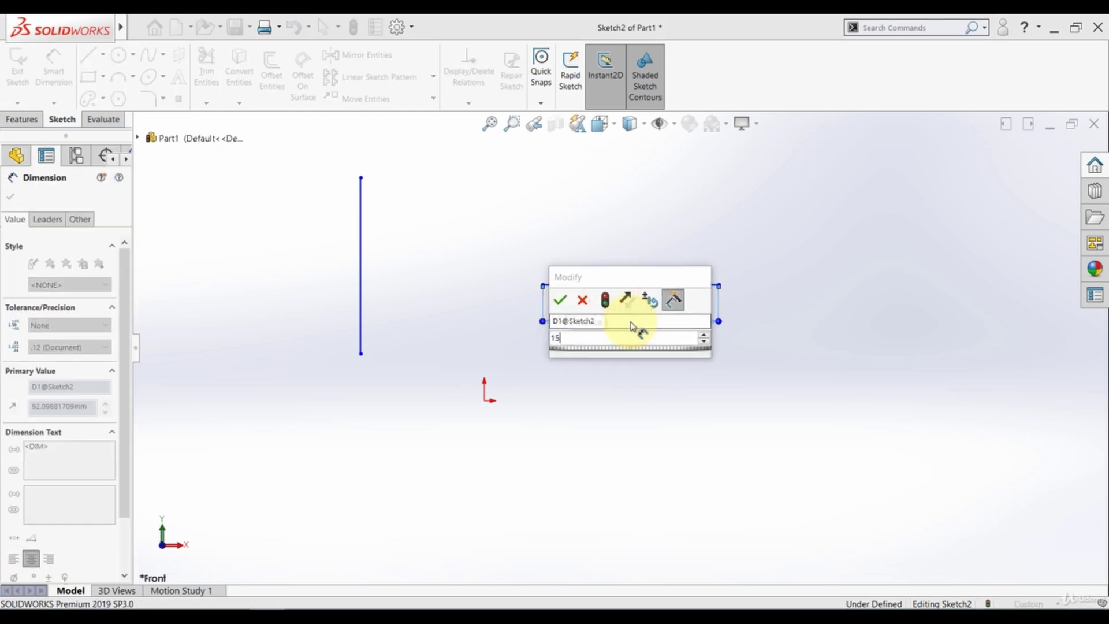
pyautogui.press('Return')
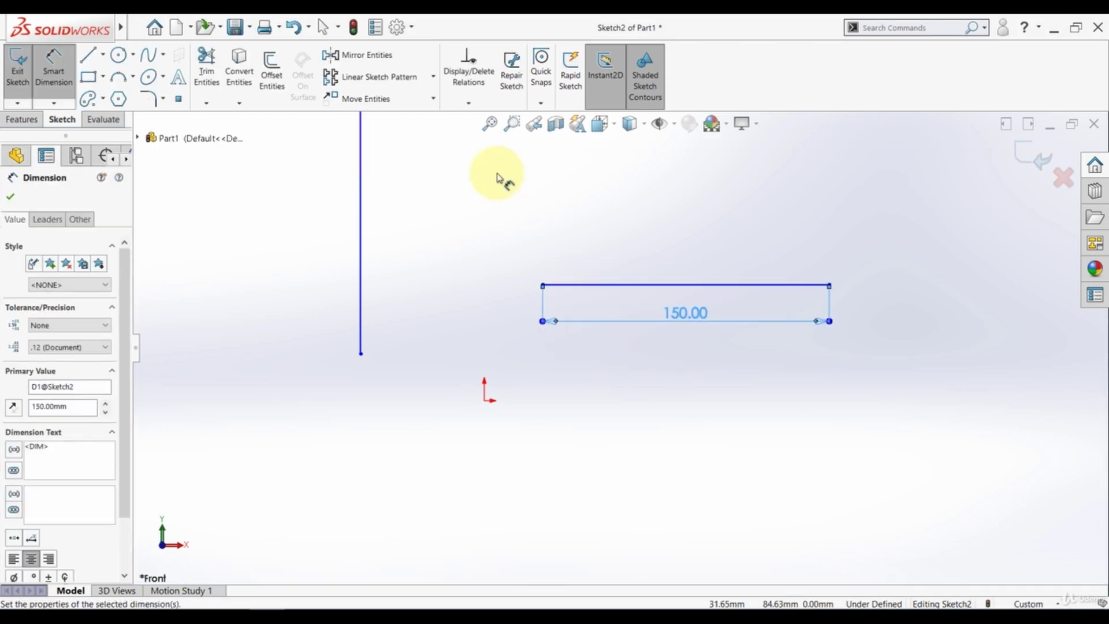
pyautogui.click(489, 123)
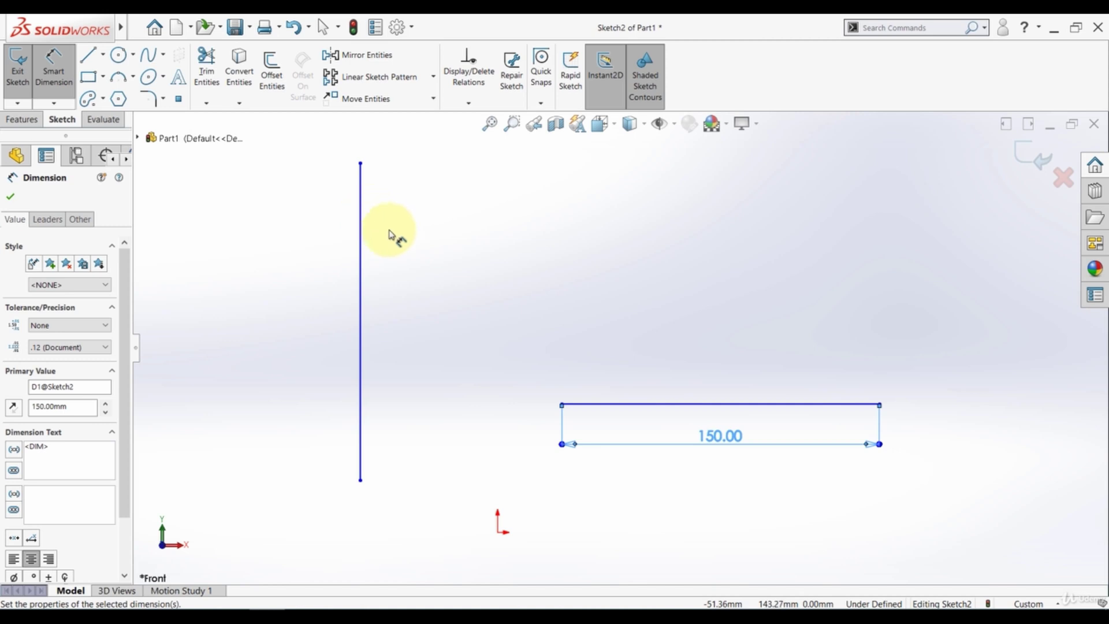
pyautogui.click(389, 229)
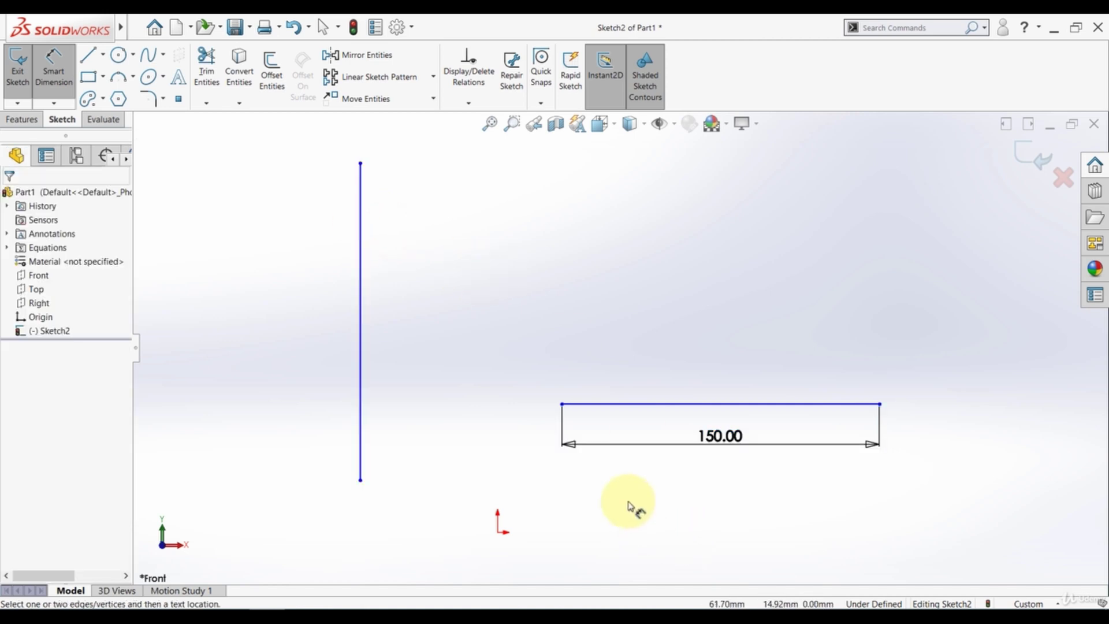
pyautogui.click(52, 65)
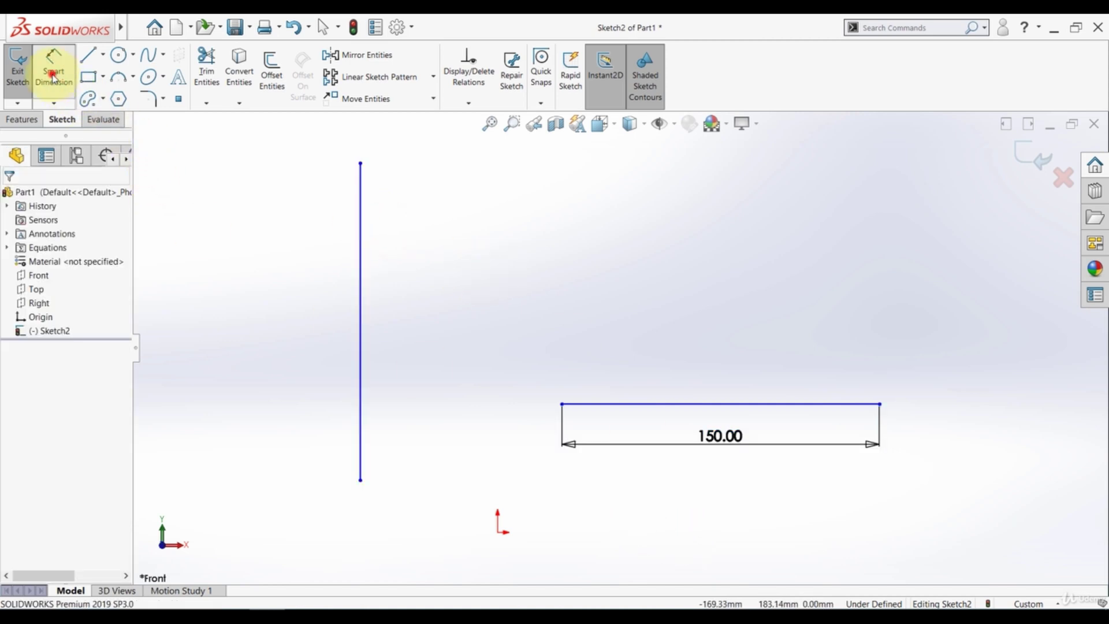
# - Delete the 150 mm length dimension below the horizontal line
pyautogui.click(583, 446)
pyautogui.press('Delete')
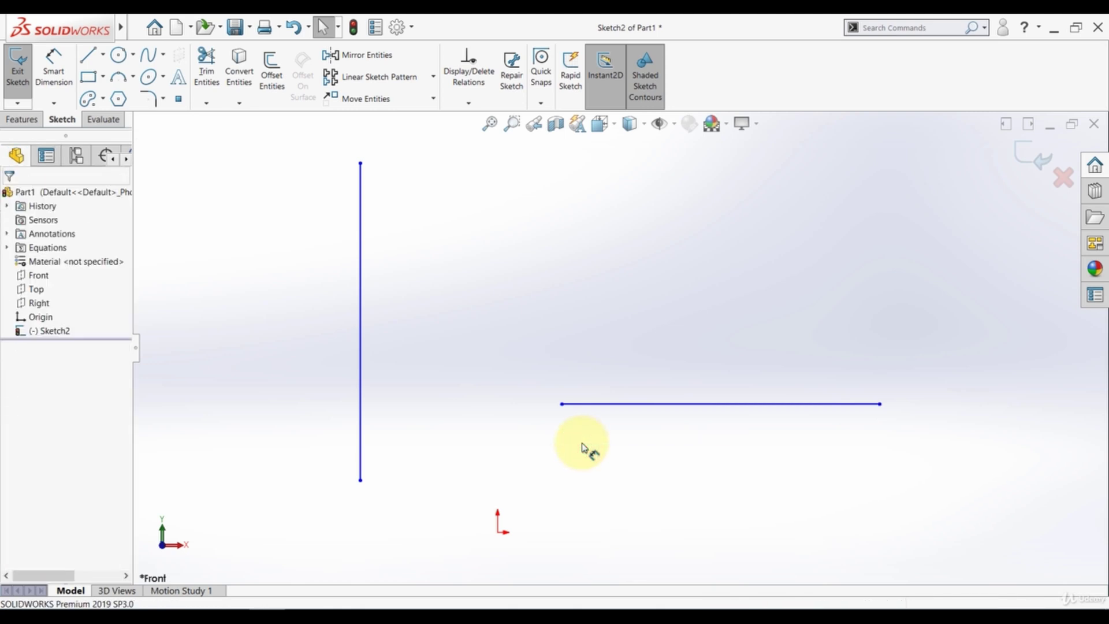
pyautogui.click(490, 123)
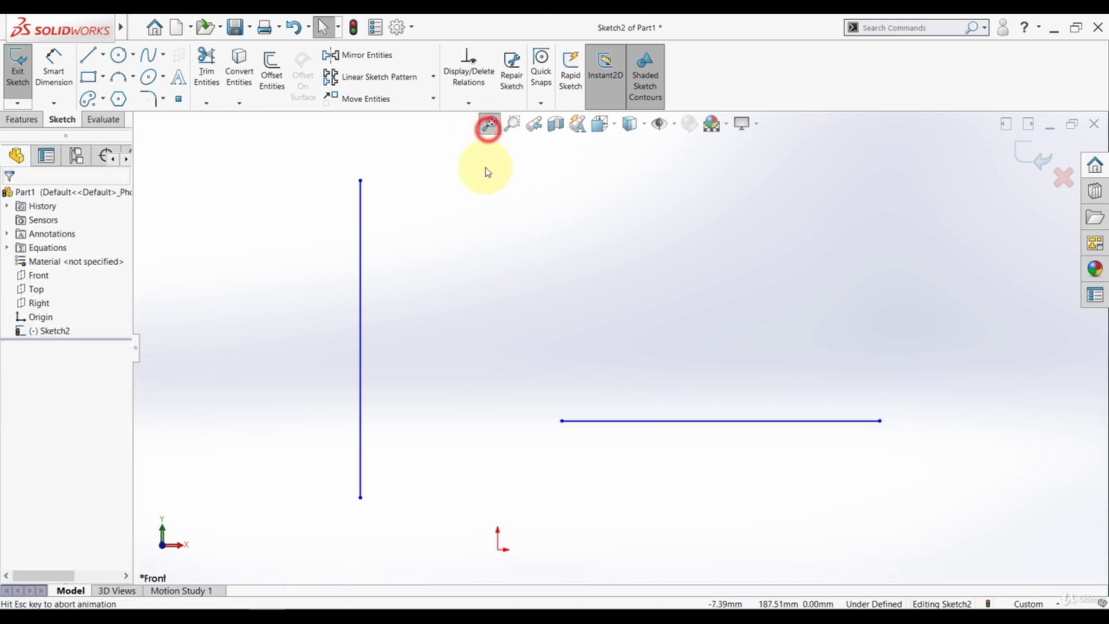
# - Sketch an inclined line about 133 mm long, rising to the right at about 23°, above the horizontal line
pyautogui.click(99, 50)
pyautogui.click(506, 266)
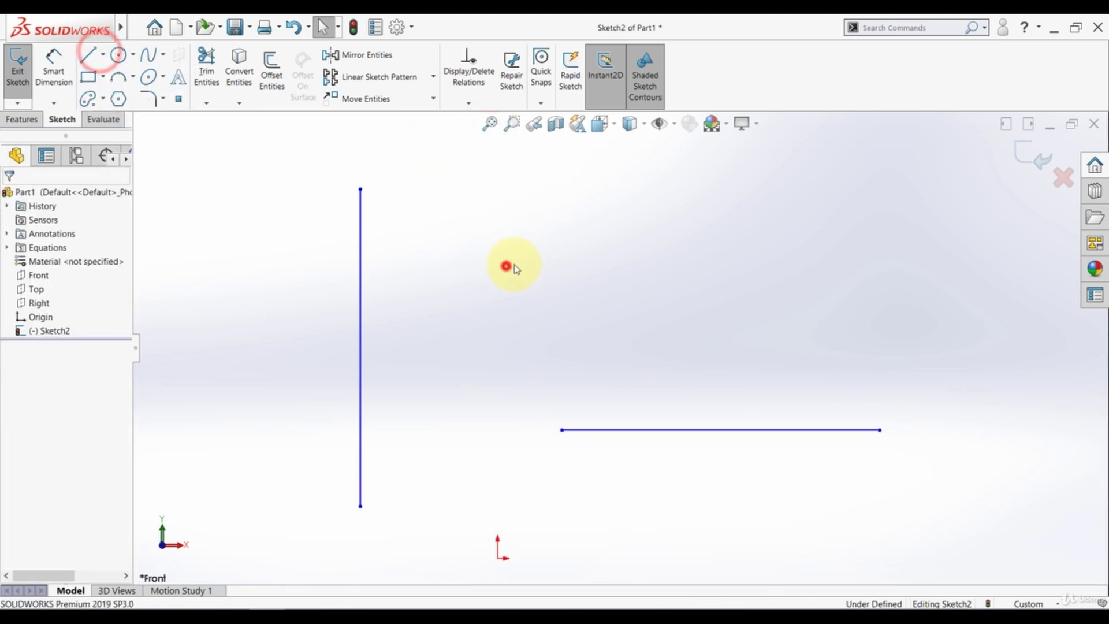
pyautogui.click(89, 55)
pyautogui.click(511, 299)
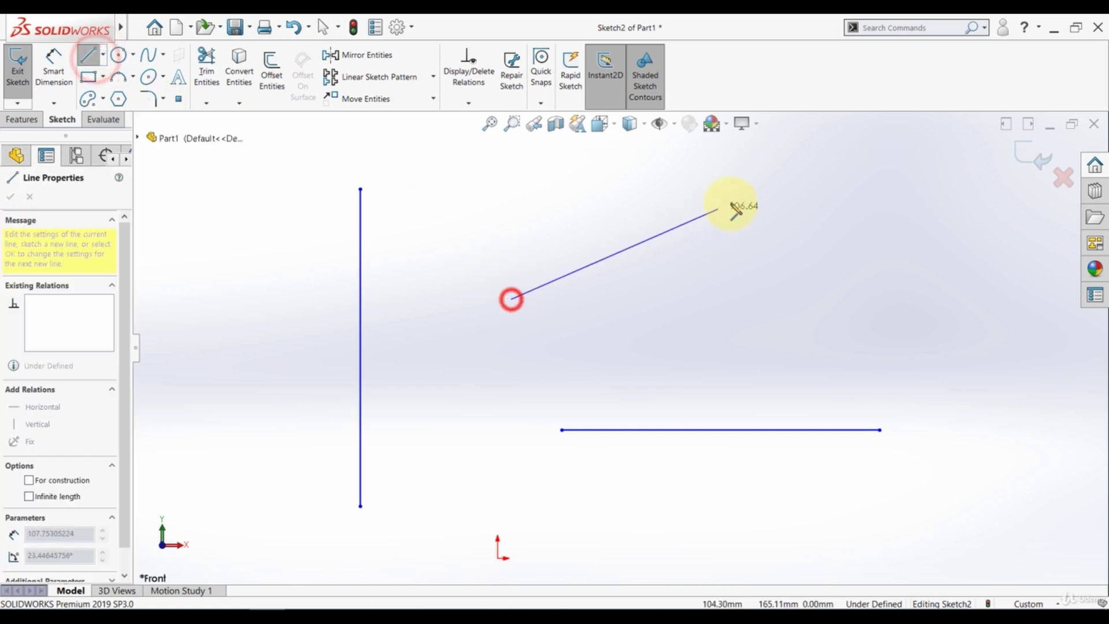
pyautogui.click(770, 187)
pyautogui.click(89, 54)
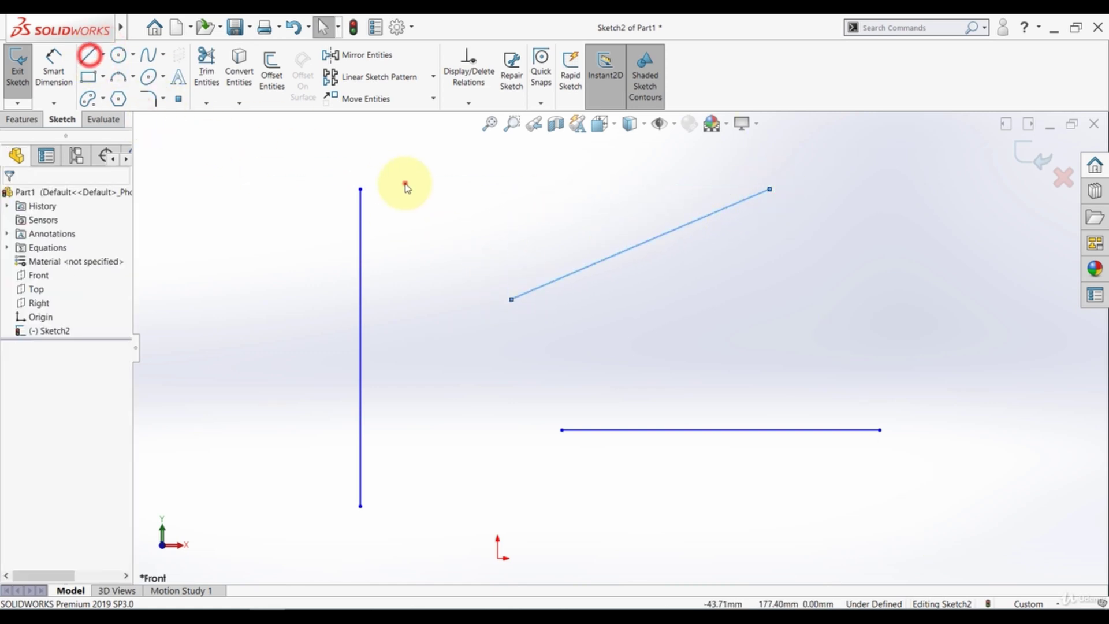
pyautogui.click(405, 184)
# - Add a parallel relation between the inclined line and the horizontal line, and inspect the relation markers on both lines
pyautogui.click(600, 261)
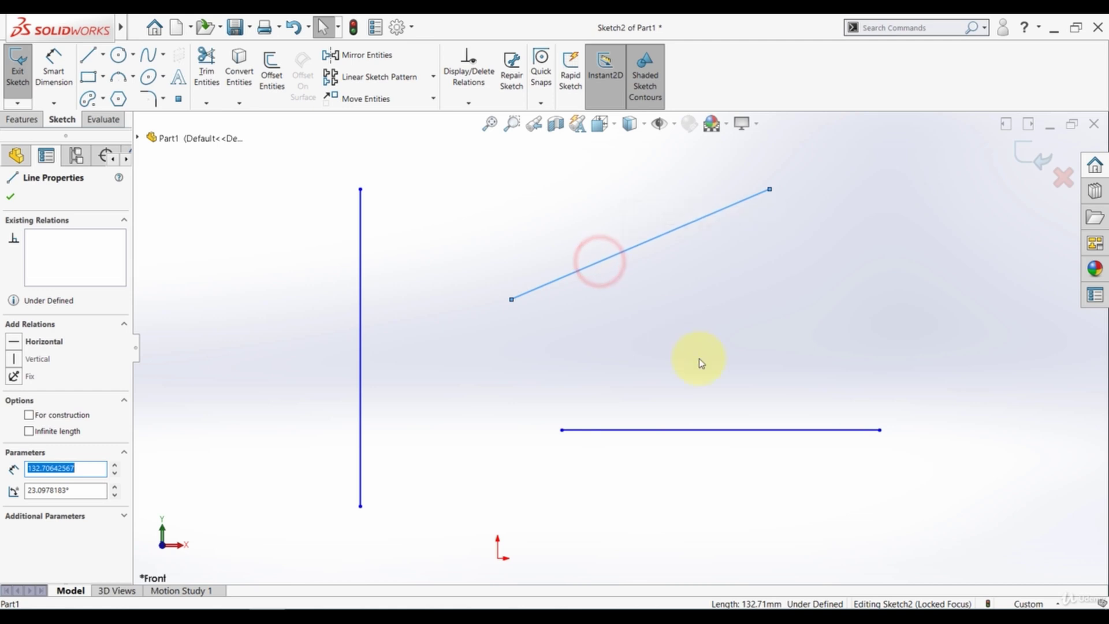
pyautogui.keyDown('ctrl'); pyautogui.click(694, 430); pyautogui.keyUp('ctrl')
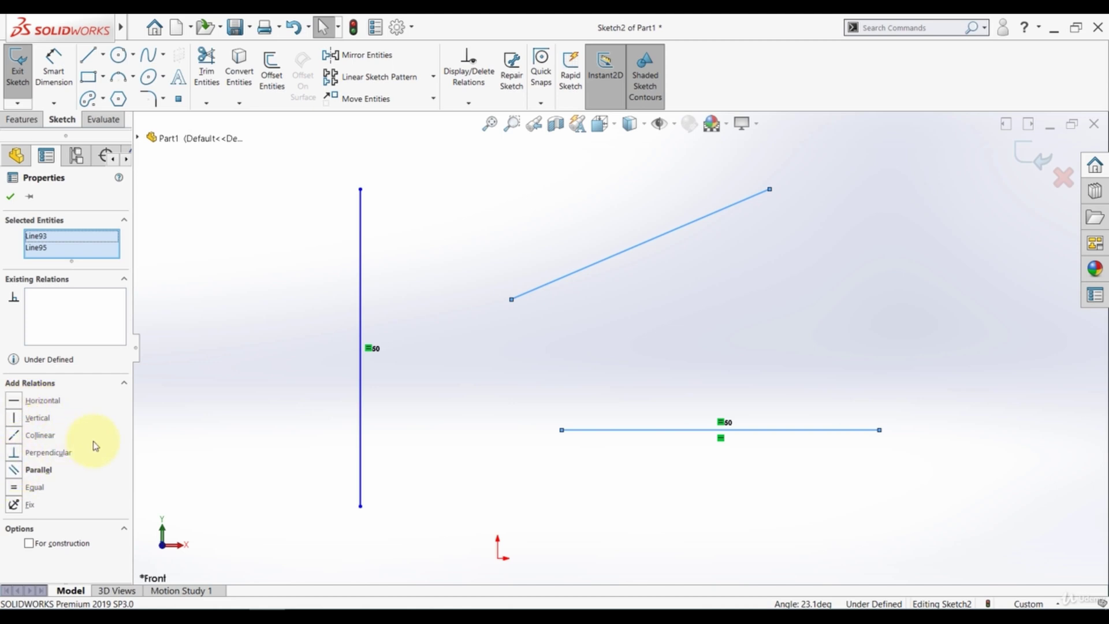
pyautogui.click(18, 474)
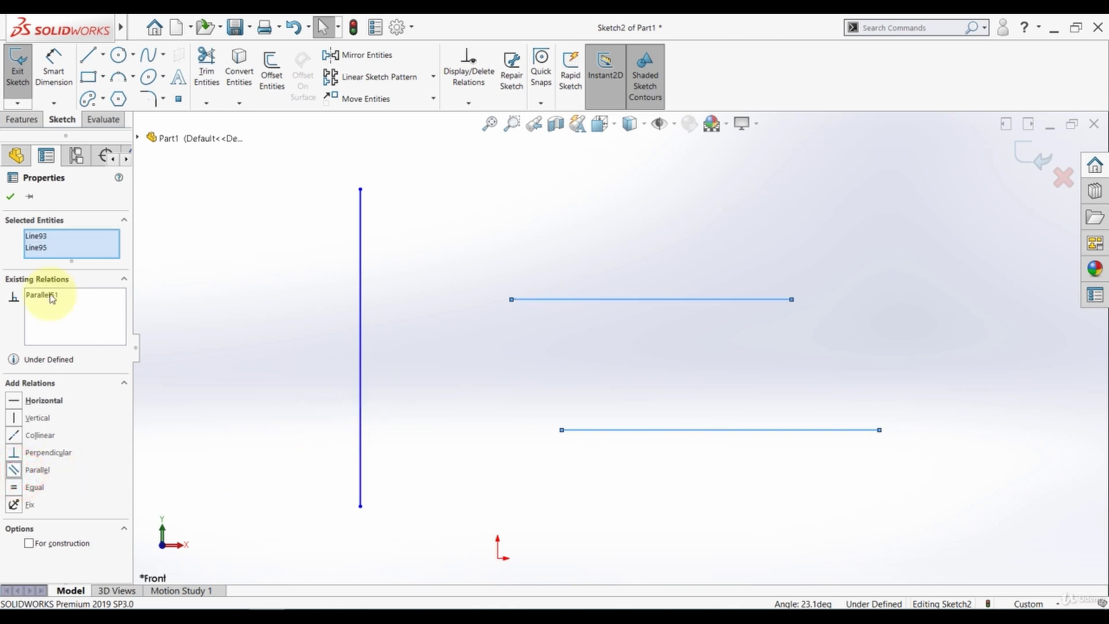
pyautogui.click(11, 198)
pyautogui.click(529, 362)
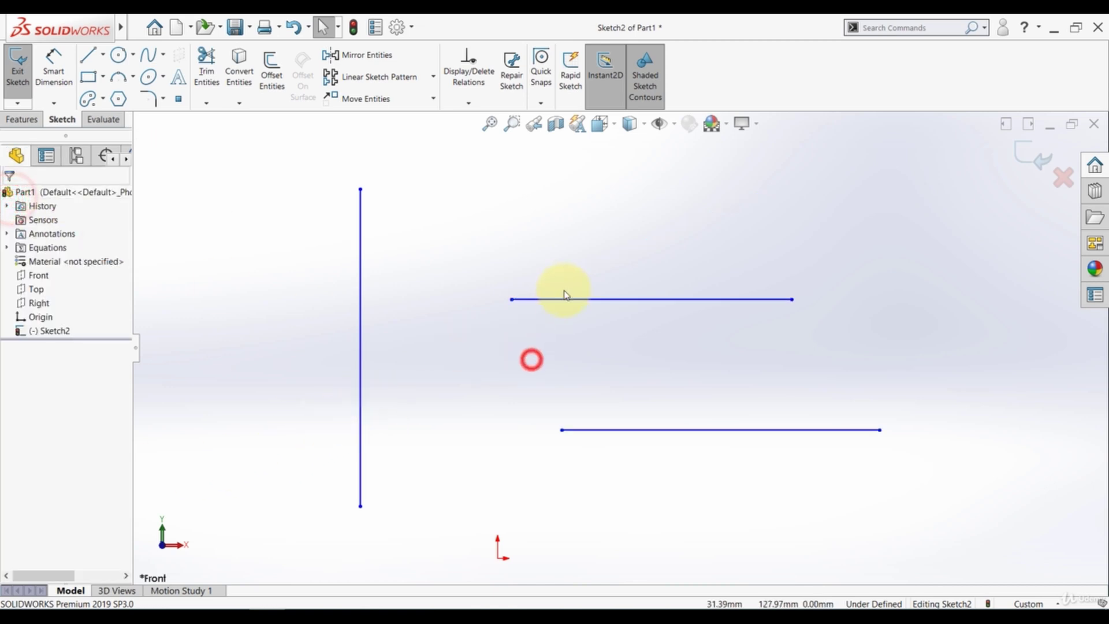
pyautogui.click(563, 298)
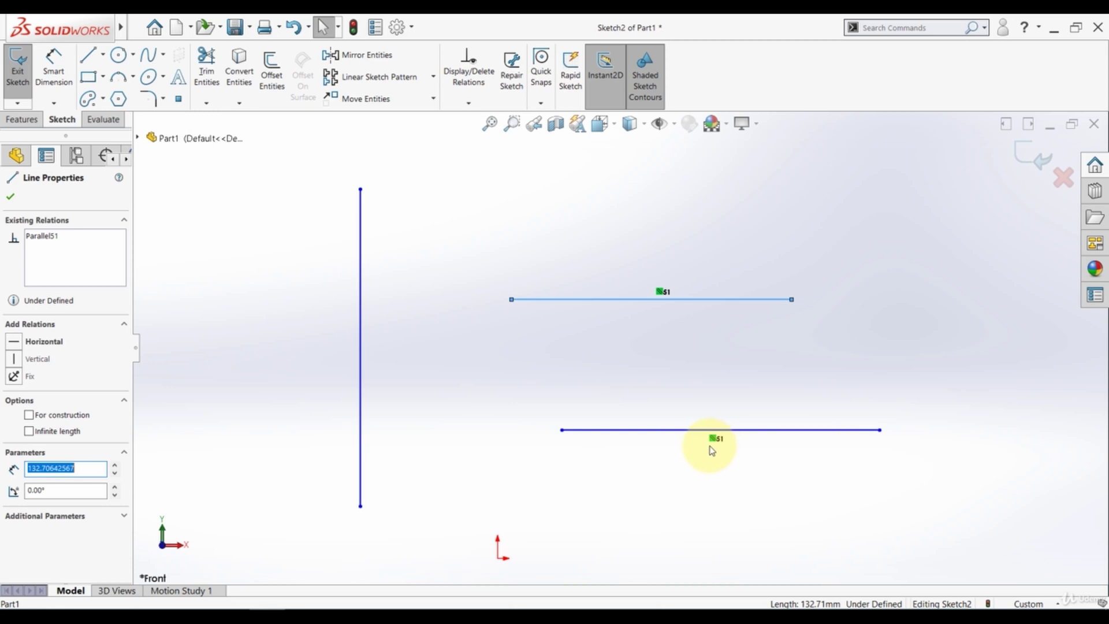
pyautogui.click(664, 471)
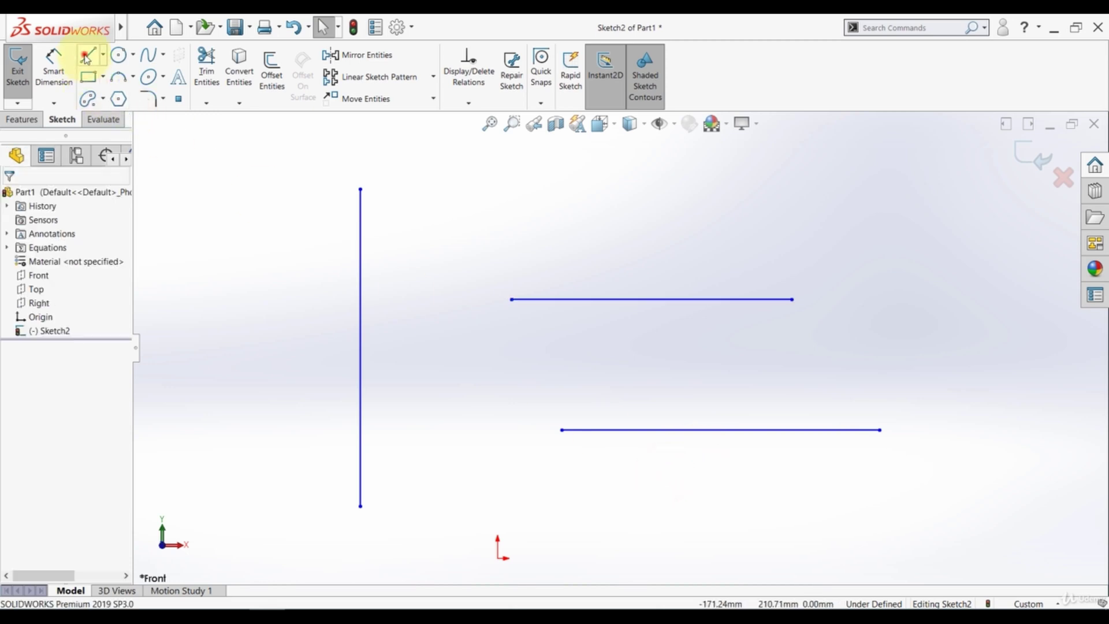
# - Sketch a second inclined line about 76 mm long, sloping down to the right above the upper horizontal line
pyautogui.click(87, 55)
pyautogui.moveTo(462, 163); pyautogui.dragTo(602, 240)
pyautogui.click(87, 55)
pyautogui.click(450, 241)
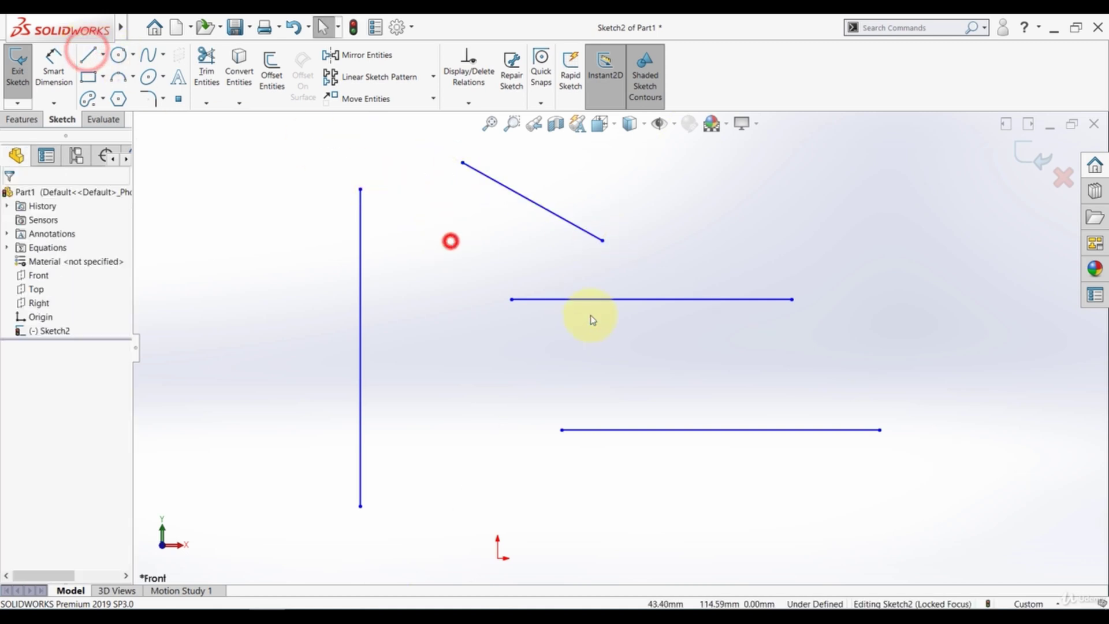
# - Add a perpendicular relation between the short inclined line and the upper horizontal line
pyautogui.click(589, 300)
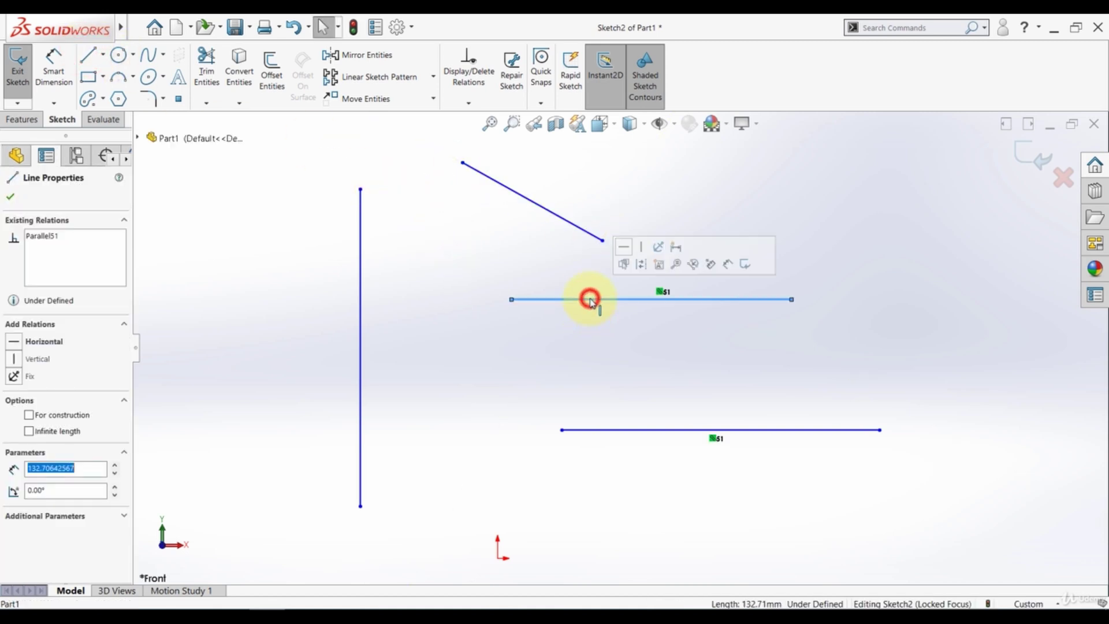
pyautogui.keyDown('ctrl'); pyautogui.click(551, 215); pyautogui.keyUp('ctrl')
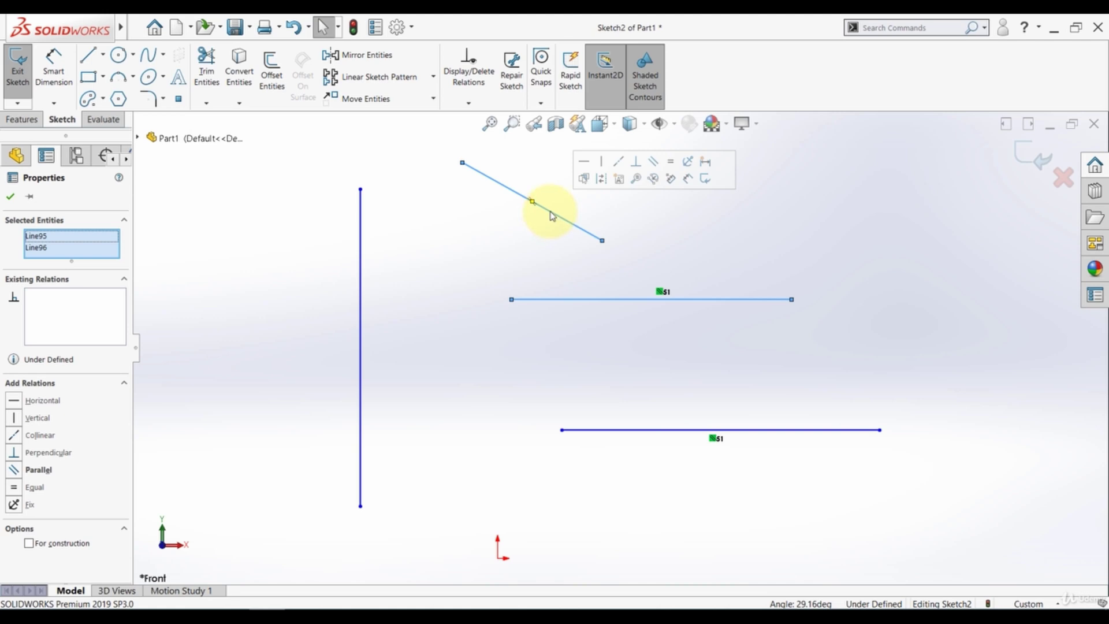
pyautogui.click(635, 164)
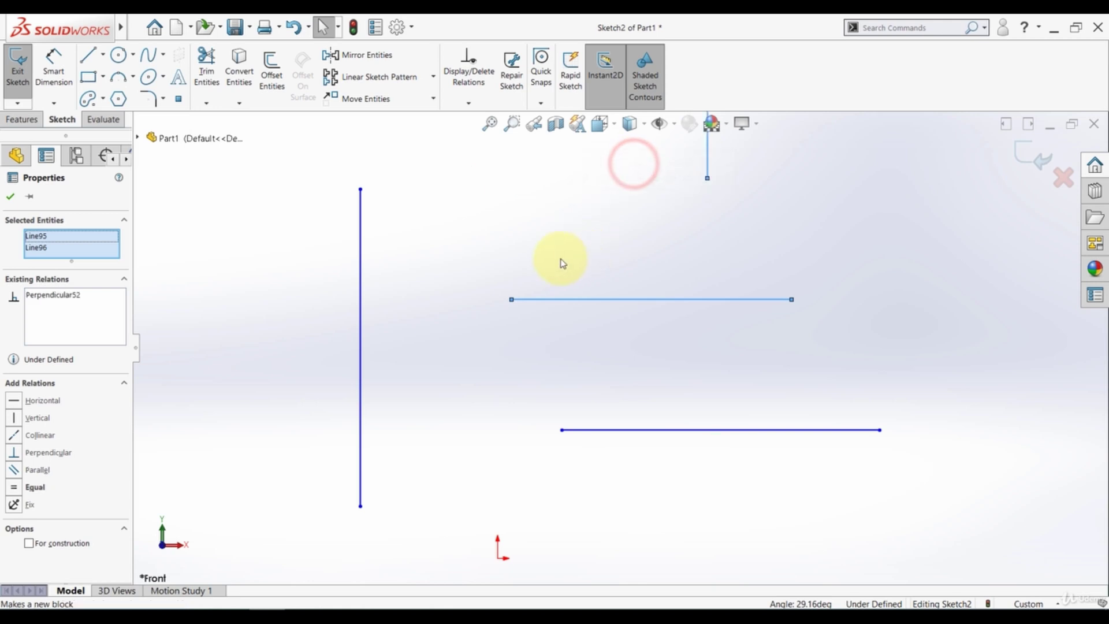
pyautogui.click(488, 124)
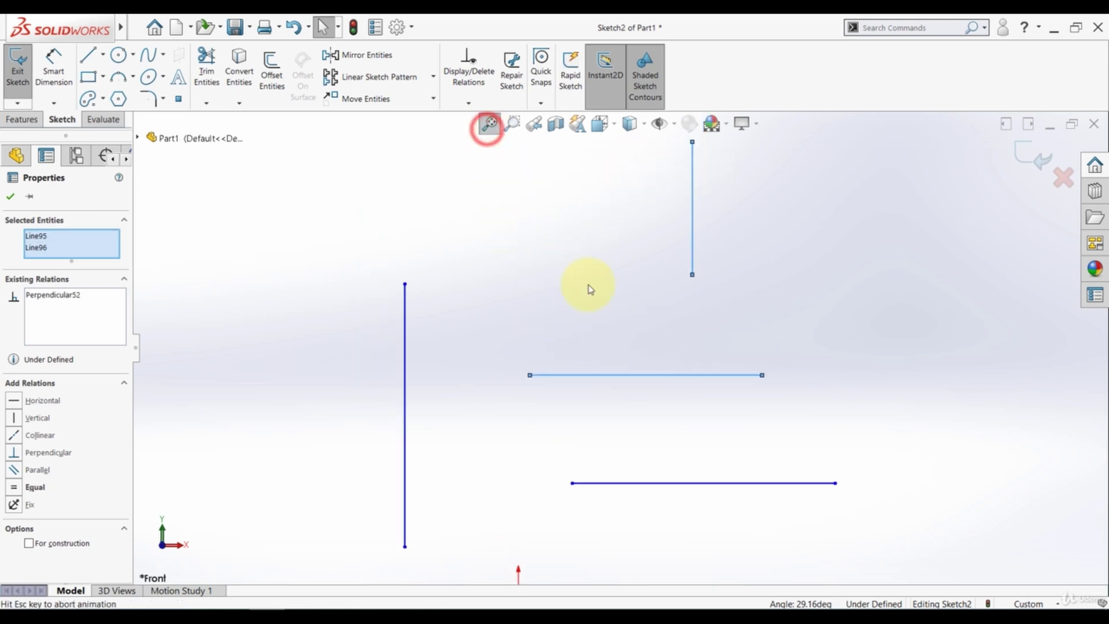
pyautogui.click(626, 309)
# - Move the short vertical line to the right and lengthen it downward by its lower endpoint
pyautogui.click(695, 246)
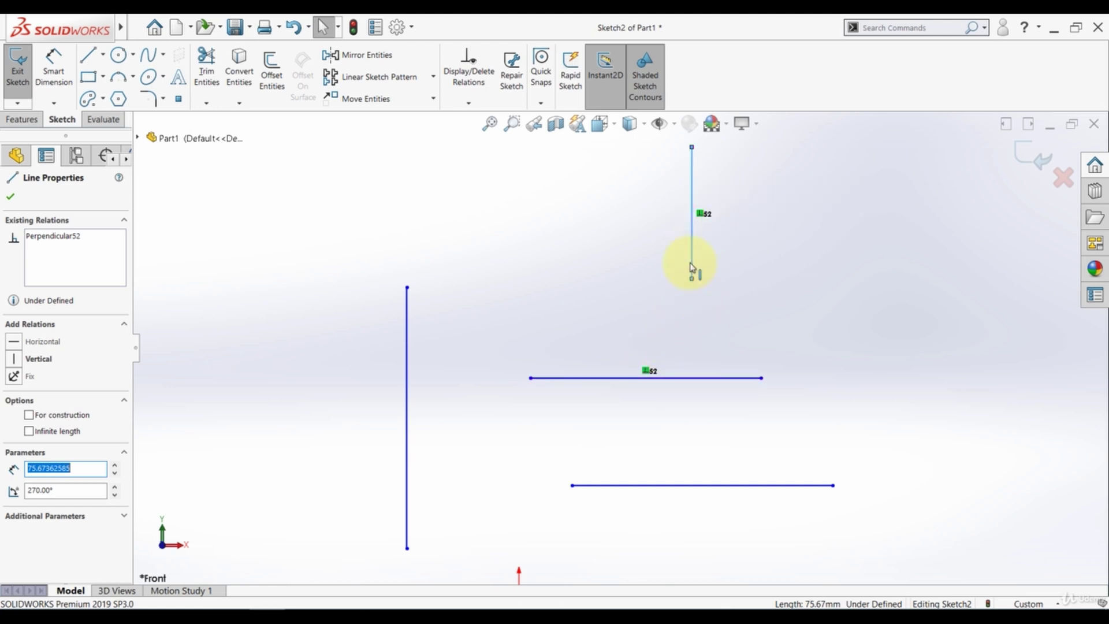
pyautogui.click(748, 303)
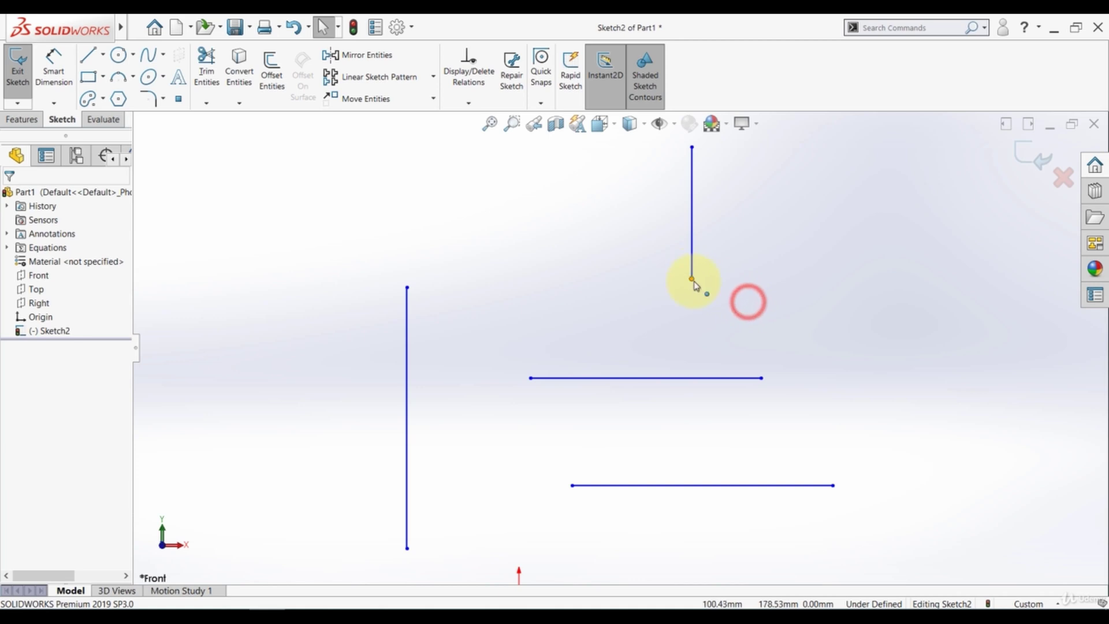
pyautogui.moveTo(692, 278); pyautogui.dragTo(752, 314)
pyautogui.click(873, 358)
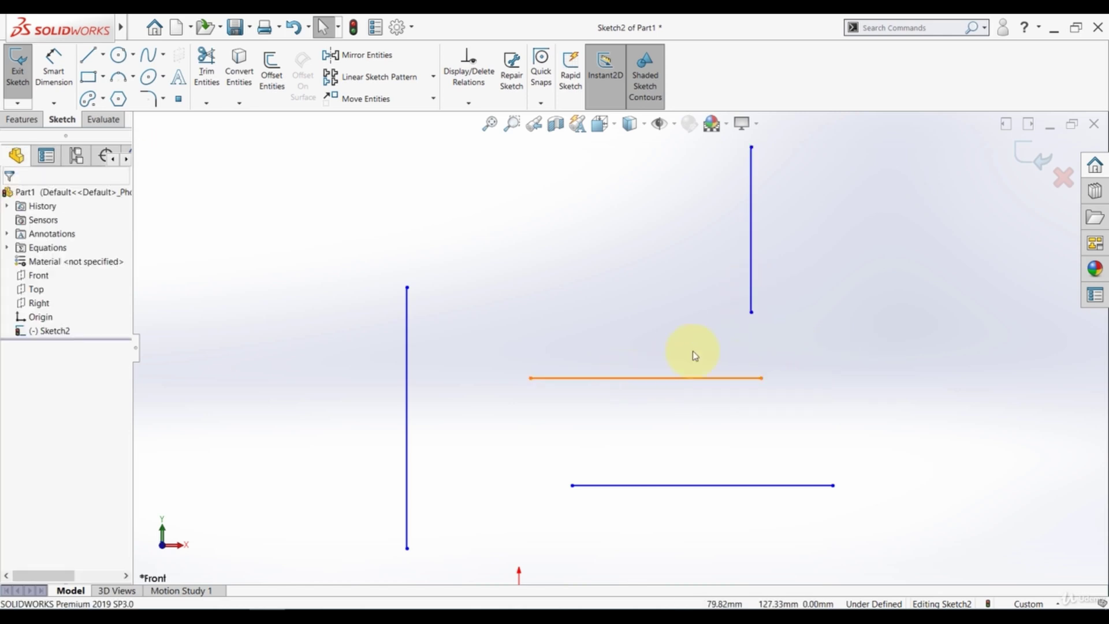
pyautogui.click(721, 338)
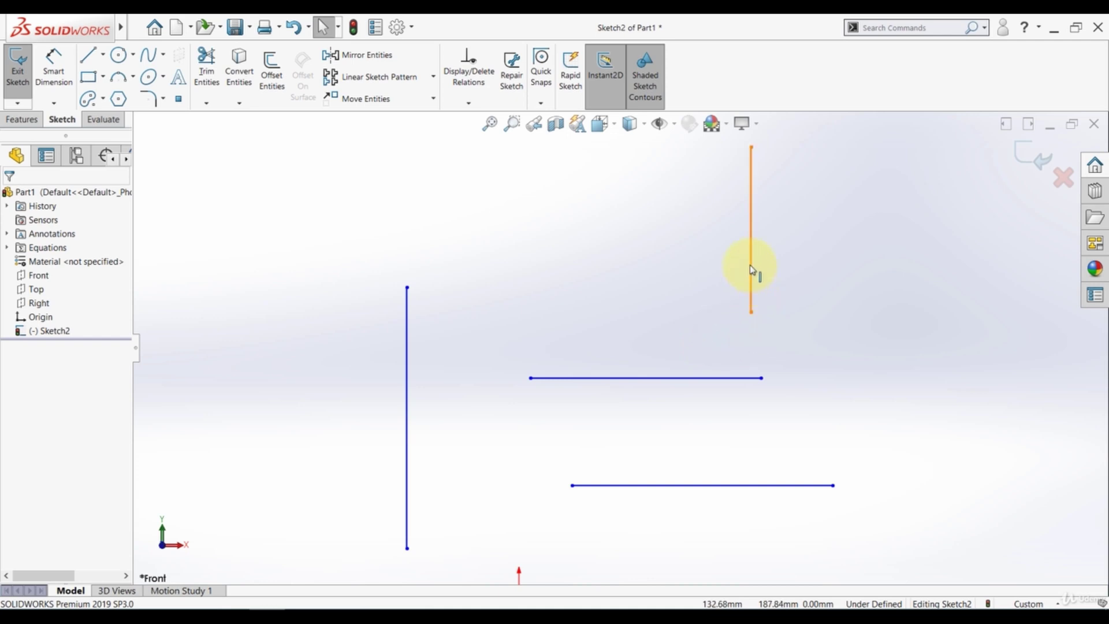
pyautogui.click(710, 273)
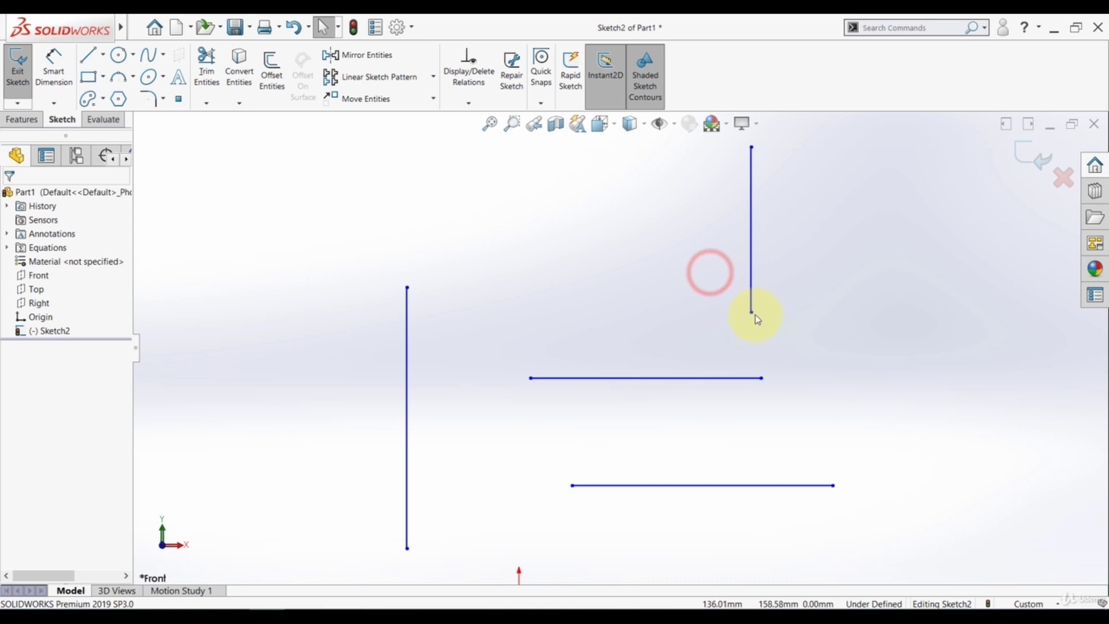
# - Constrain the short vertical line's lower endpoint to the upper horizontal line's midpoint, and move the horizontal line's right endpoint slightly inward and upward
pyautogui.click(752, 313)
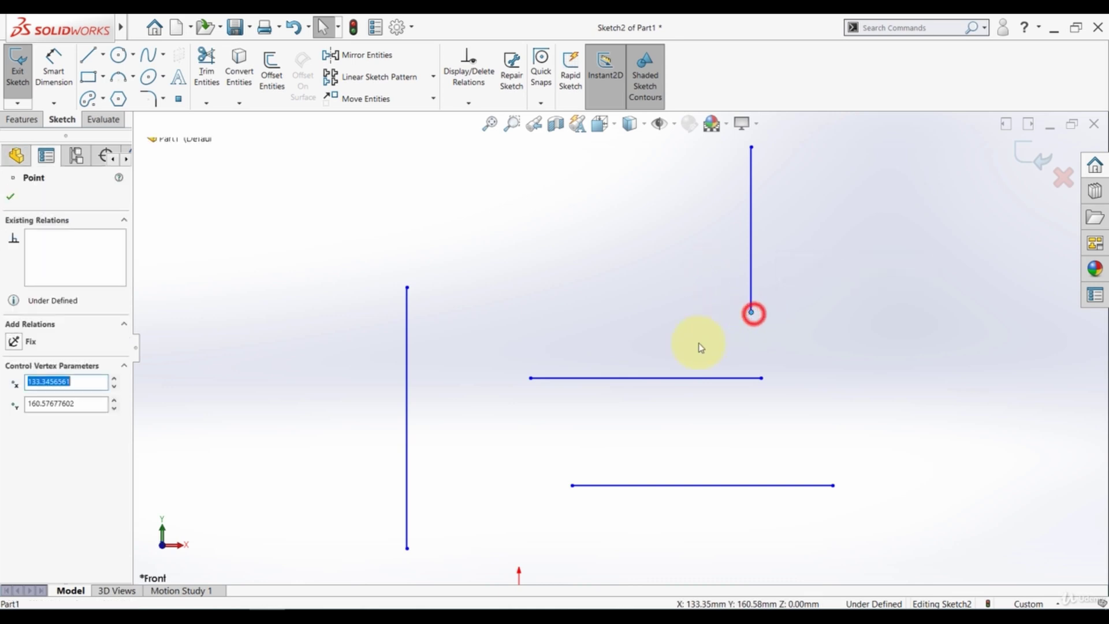
pyautogui.keyDown('ctrl'); pyautogui.click(670, 377); pyautogui.keyUp('ctrl')
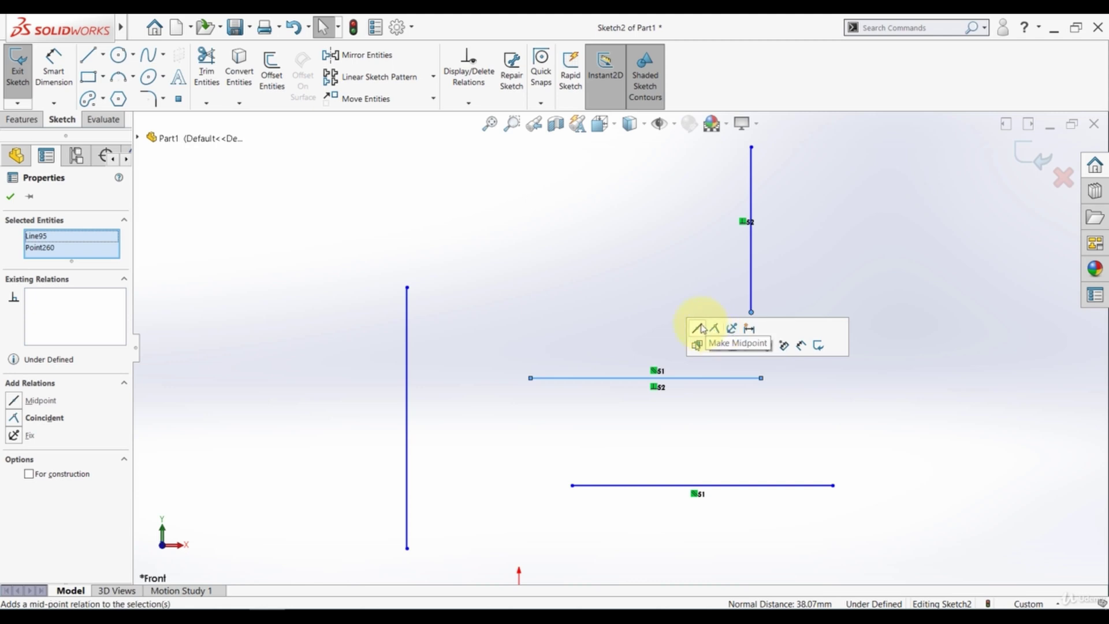
pyautogui.click(700, 327)
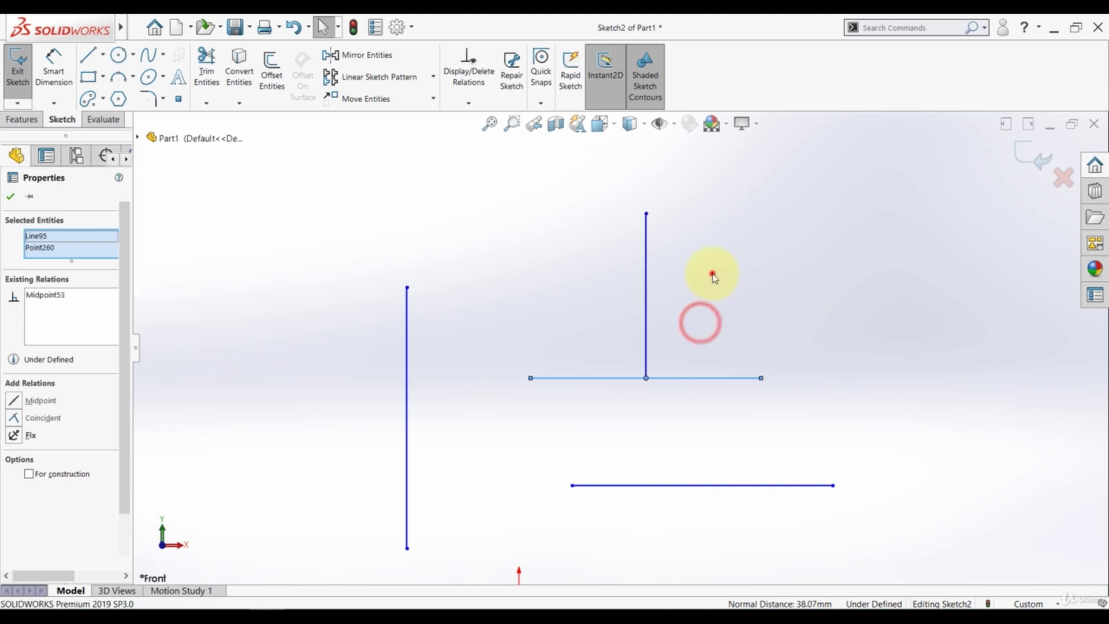
pyautogui.click(714, 275)
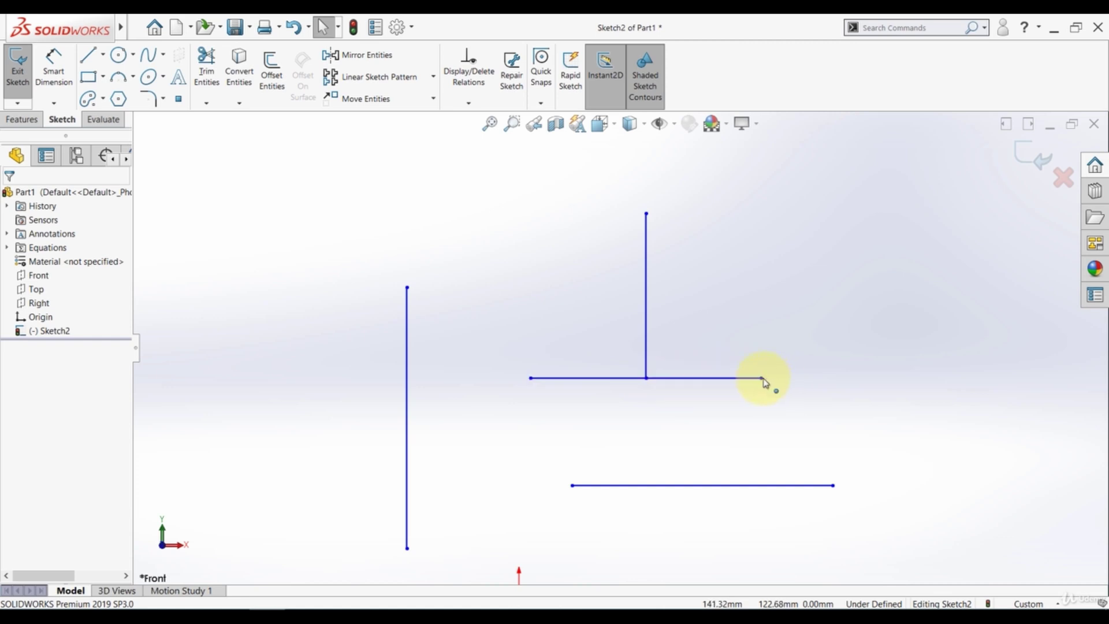
pyautogui.moveTo(763, 377); pyautogui.dragTo(749, 361)
pyautogui.click(735, 416)
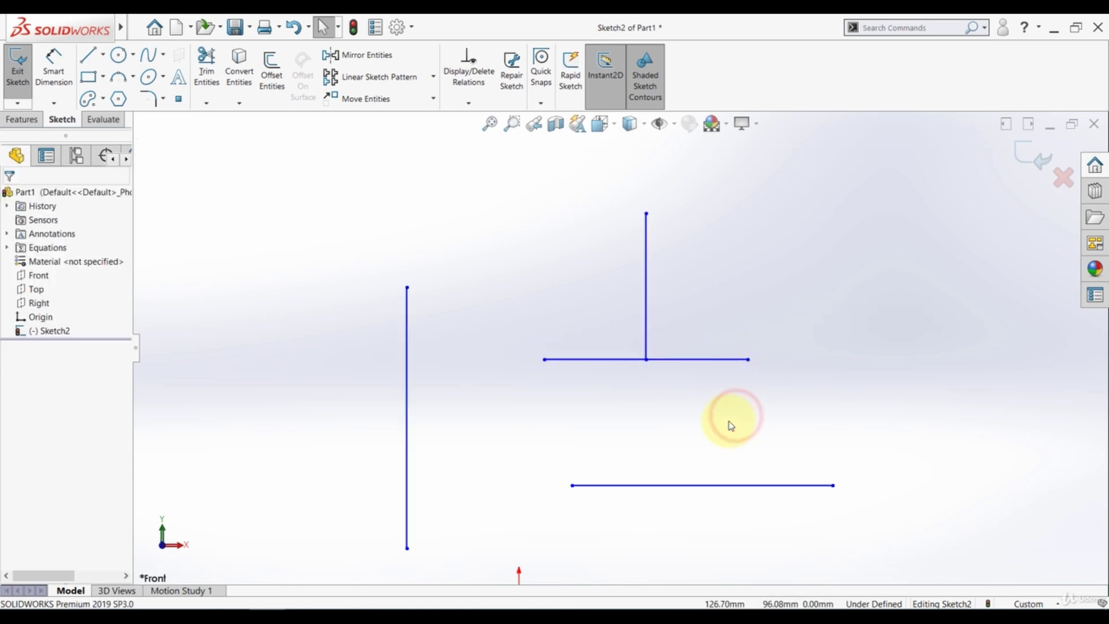
# - Sketch an inclined line about 99 mm long, sloping down to the right, in the open area right of the T-shaped lines
pyautogui.click(90, 56)
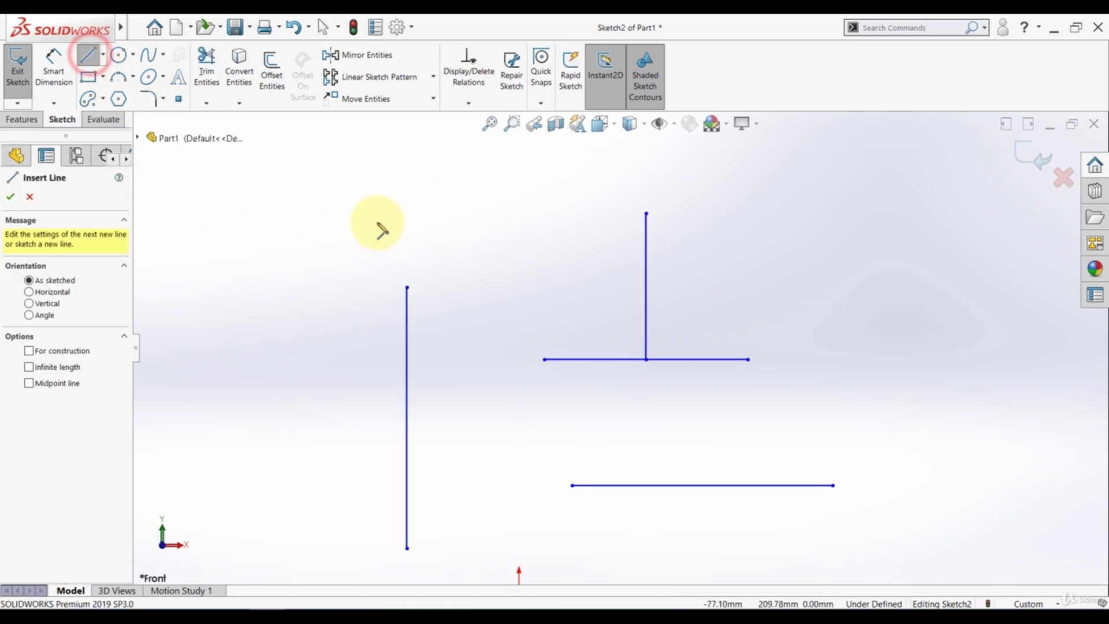
pyautogui.click(839, 209)
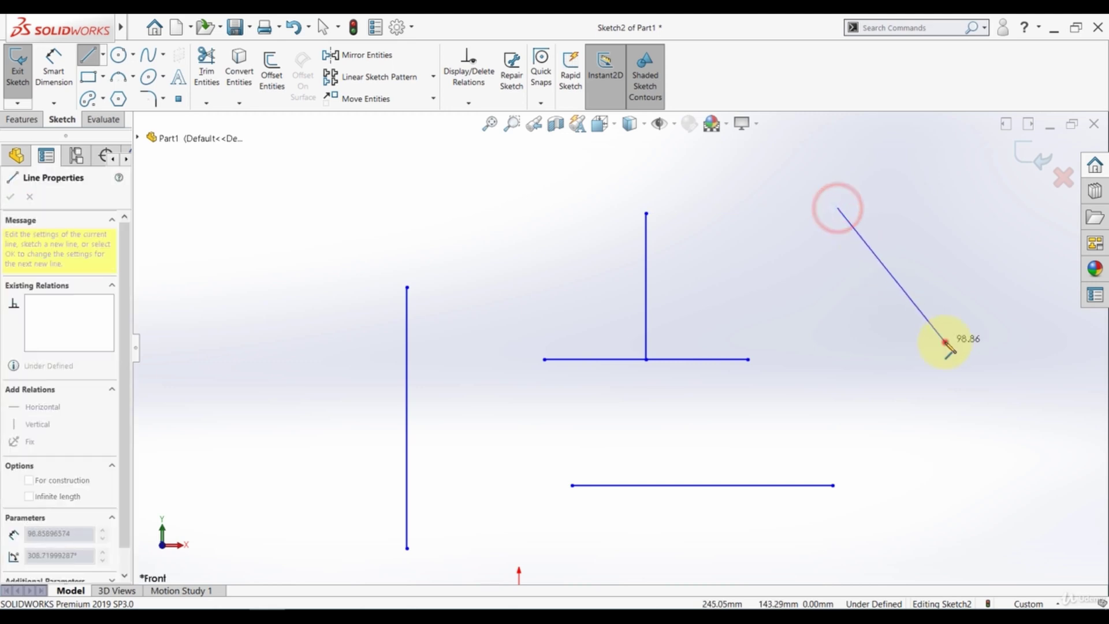
pyautogui.click(946, 341)
pyautogui.press('Escape')
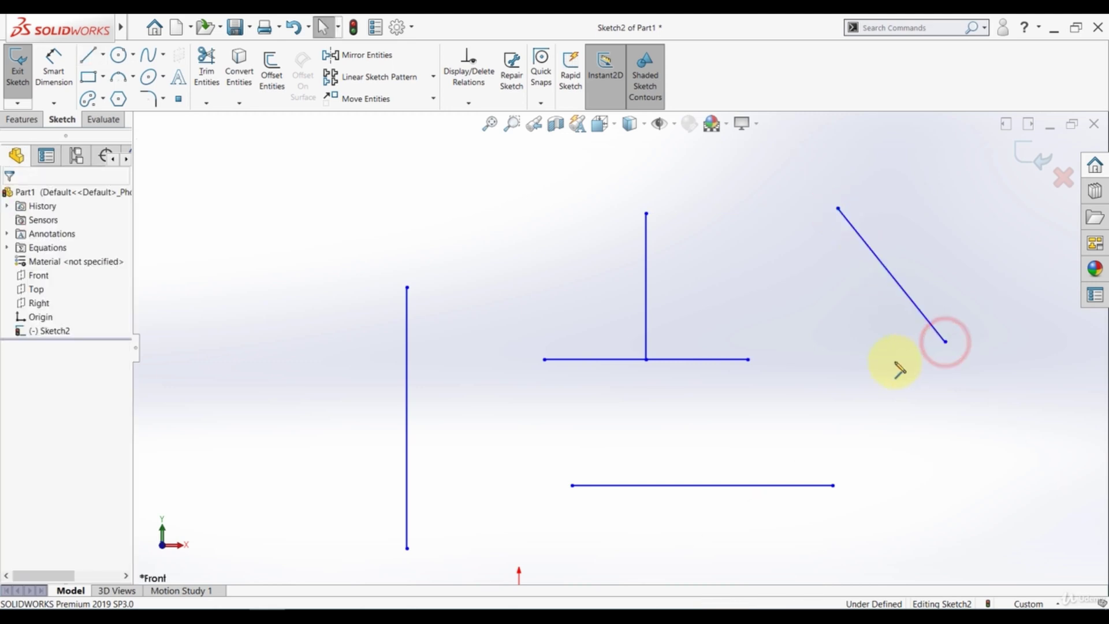
# - Add a collinear relation between the new inclined line and the upper horizontal line, and shift both slightly upward by the new line's left endpoint
pyautogui.click(871, 250)
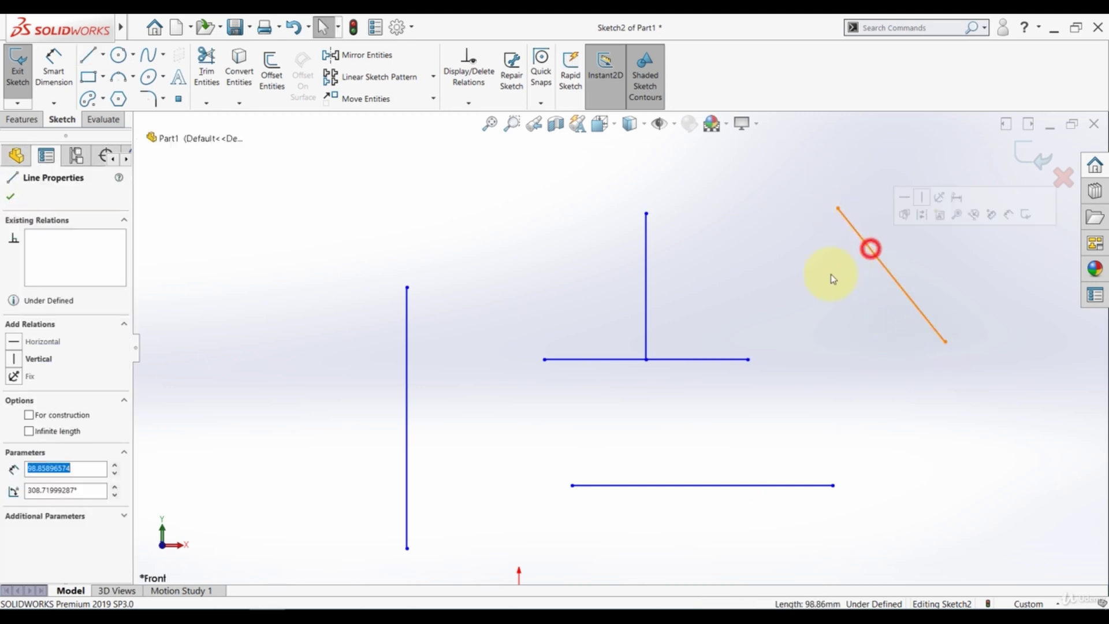
pyautogui.keyDown('ctrl'); pyautogui.click(728, 359); pyautogui.keyUp('ctrl')
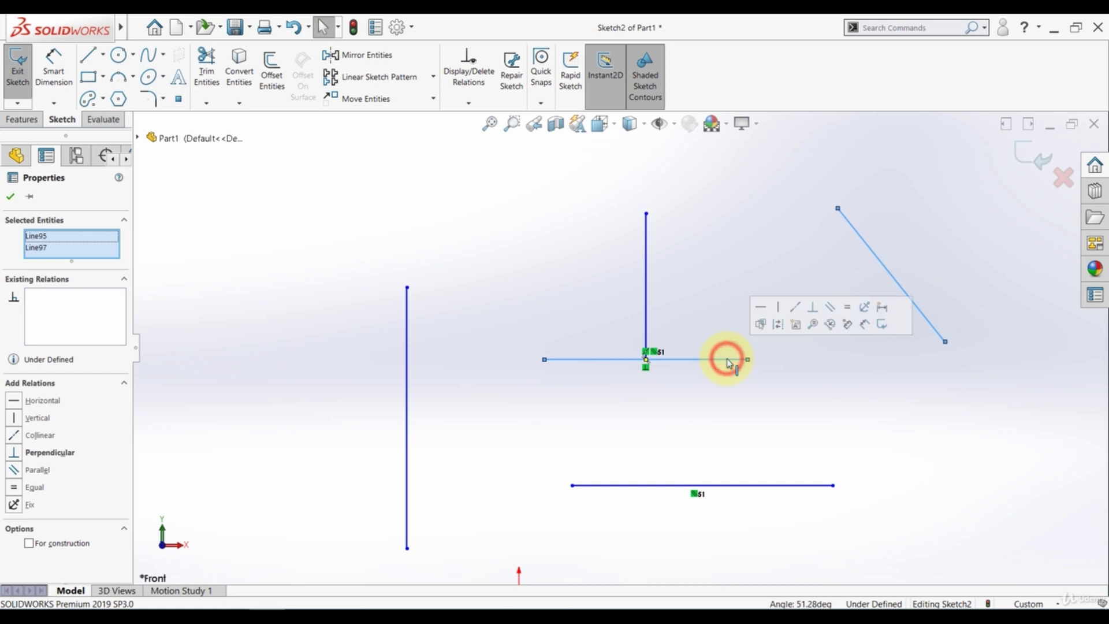
pyautogui.click(798, 311)
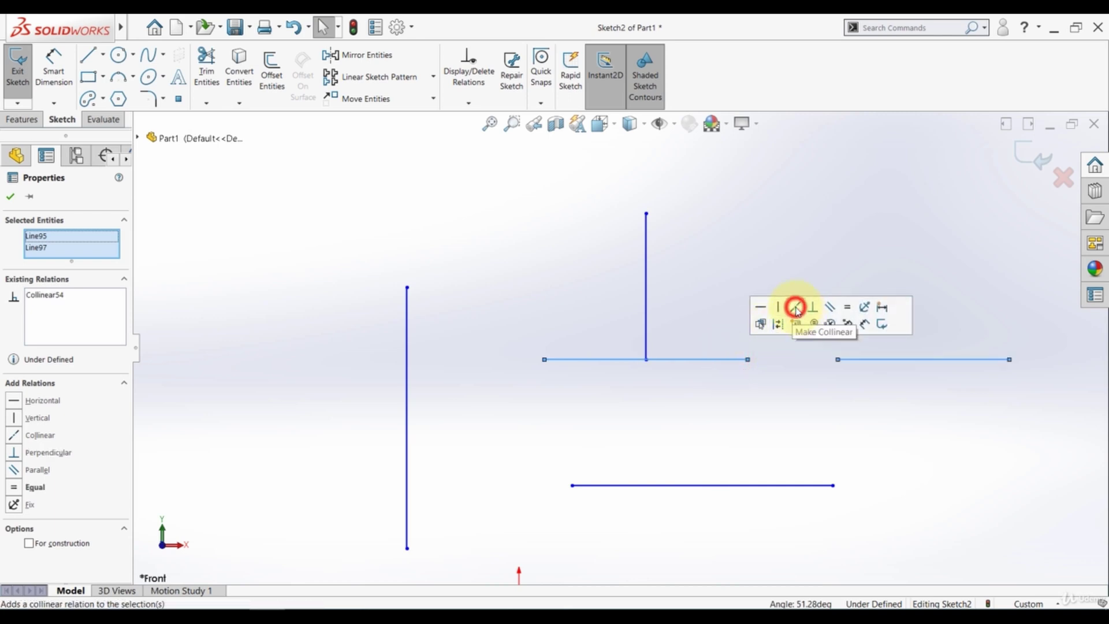
pyautogui.click(821, 242)
pyautogui.moveTo(838, 361)
pyautogui.mouseDown()
pyautogui.moveTo(936, 346)
pyautogui.moveTo(746, 335)
pyautogui.moveTo(896, 245)
pyautogui.moveTo(761, 179)
pyautogui.moveTo(869, 364)
pyautogui.moveTo(832, 243)
pyautogui.moveTo(857, 270)
pyautogui.moveTo(840, 353)
pyautogui.mouseUp()
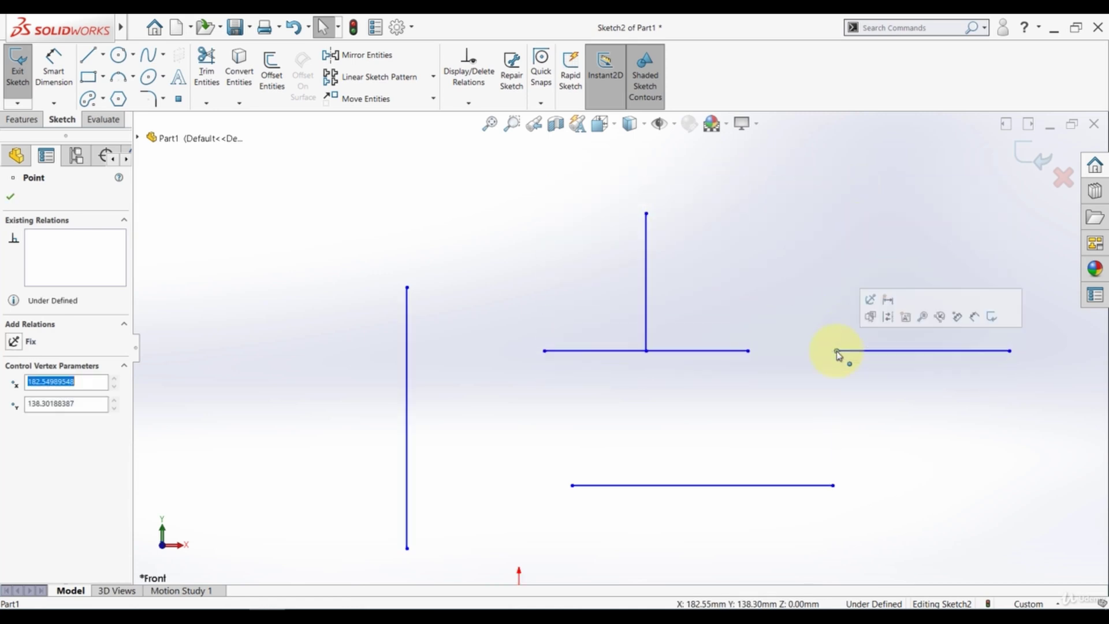
pyautogui.click(919, 468)
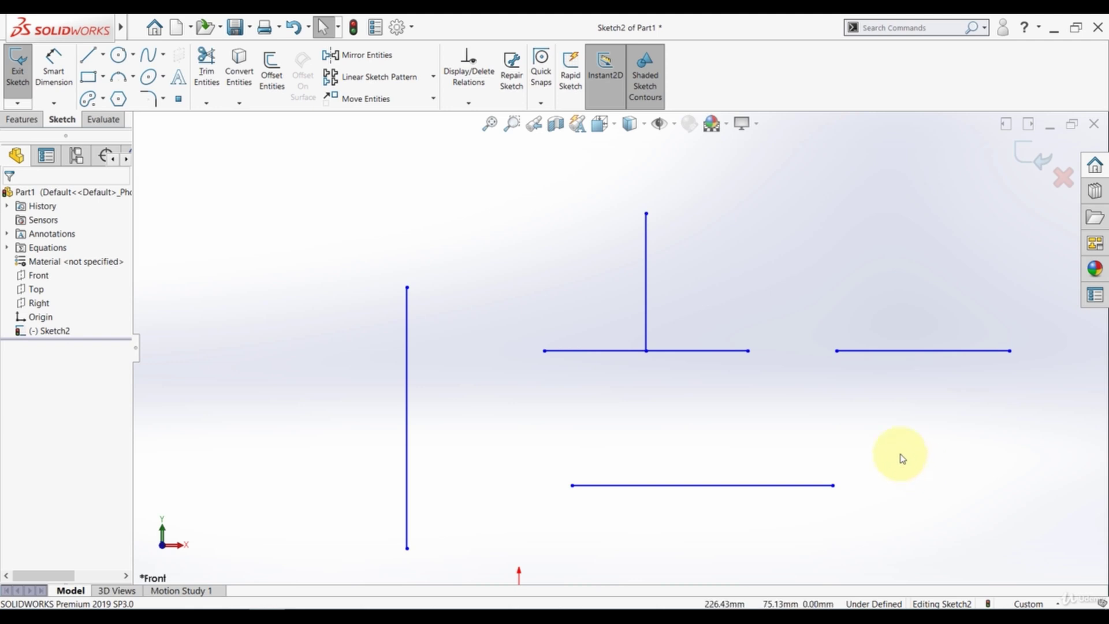
# - Merge the facing endpoints of the two collinear horizontal lines, joining the T-shape's base to the line beside it
pyautogui.click(837, 352)
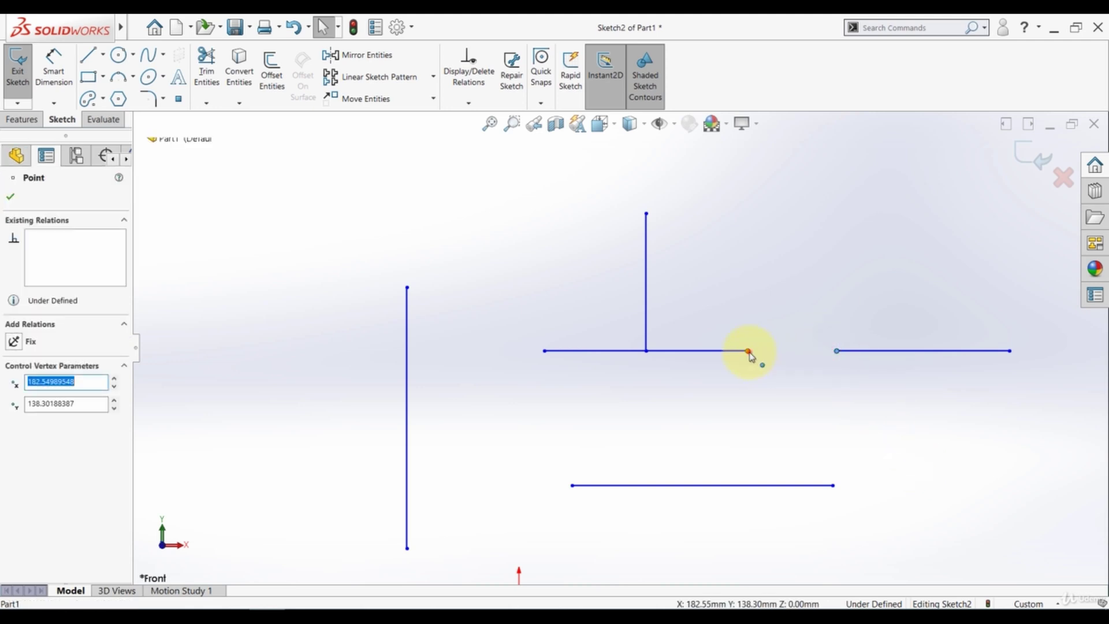
pyautogui.keyDown('ctrl'); pyautogui.click(748, 352); pyautogui.keyUp('ctrl')
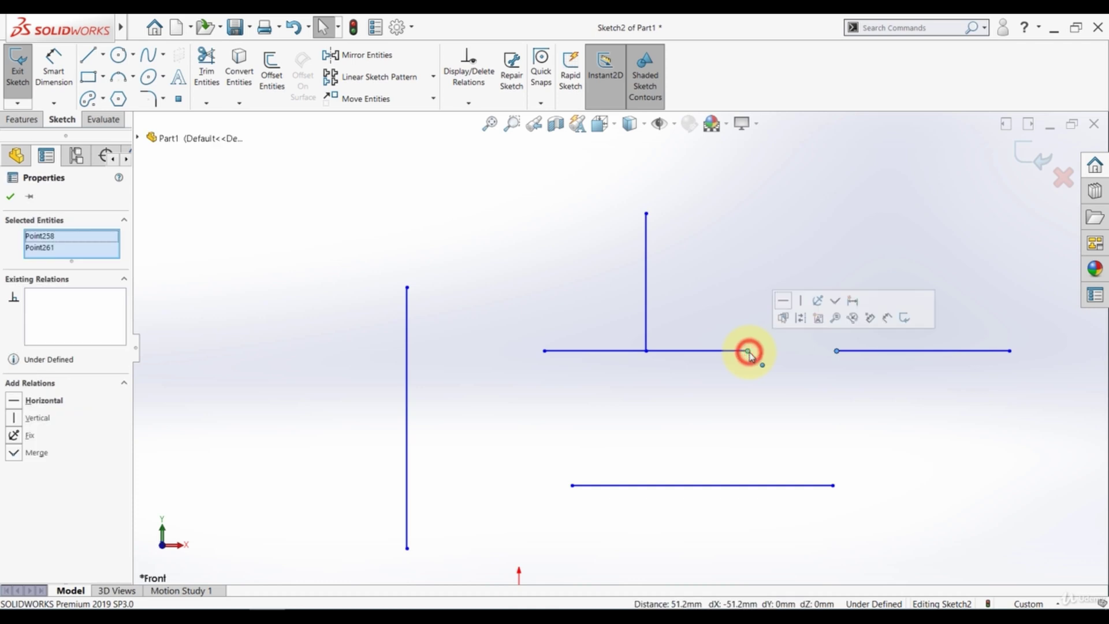
pyautogui.click(835, 302)
pyautogui.click(818, 220)
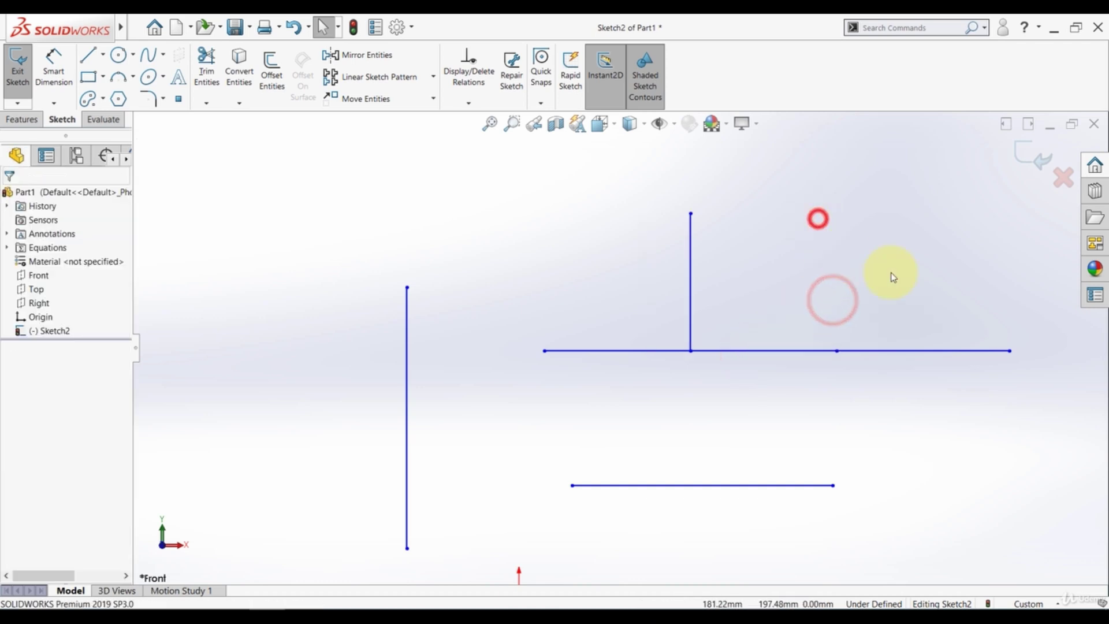
# - Move the joined horizontal line's right endpoint slightly inward and upward, and shift the merged point to the left
pyautogui.moveTo(1008, 349); pyautogui.dragTo(985, 325)
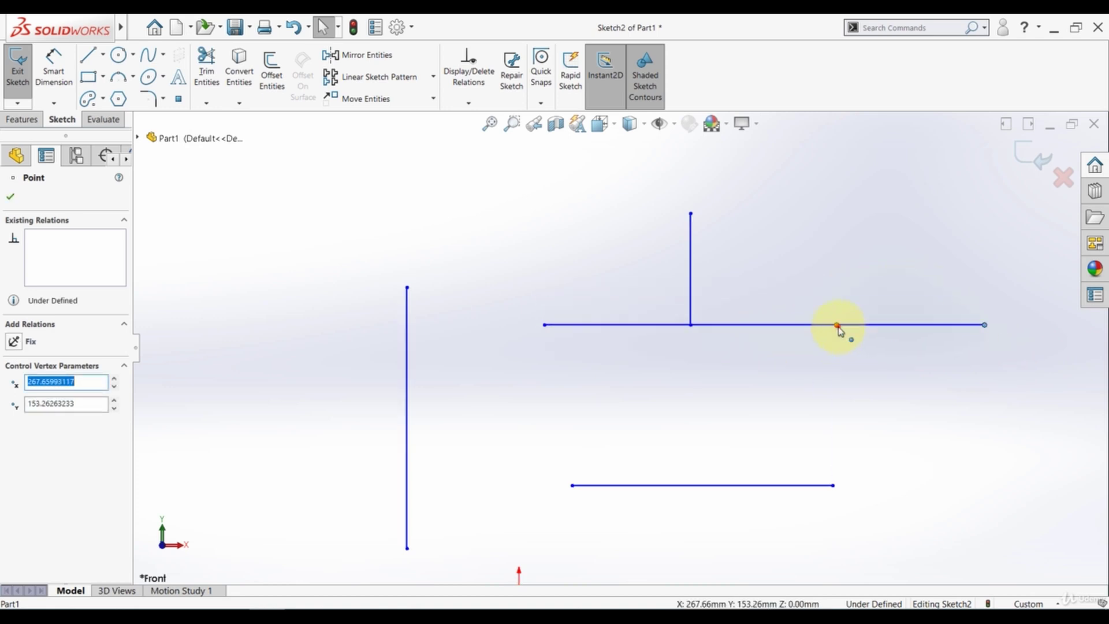
pyautogui.moveTo(840, 328)
pyautogui.mouseDown()
pyautogui.moveTo(755, 334)
pyautogui.moveTo(770, 328)
pyautogui.mouseUp()
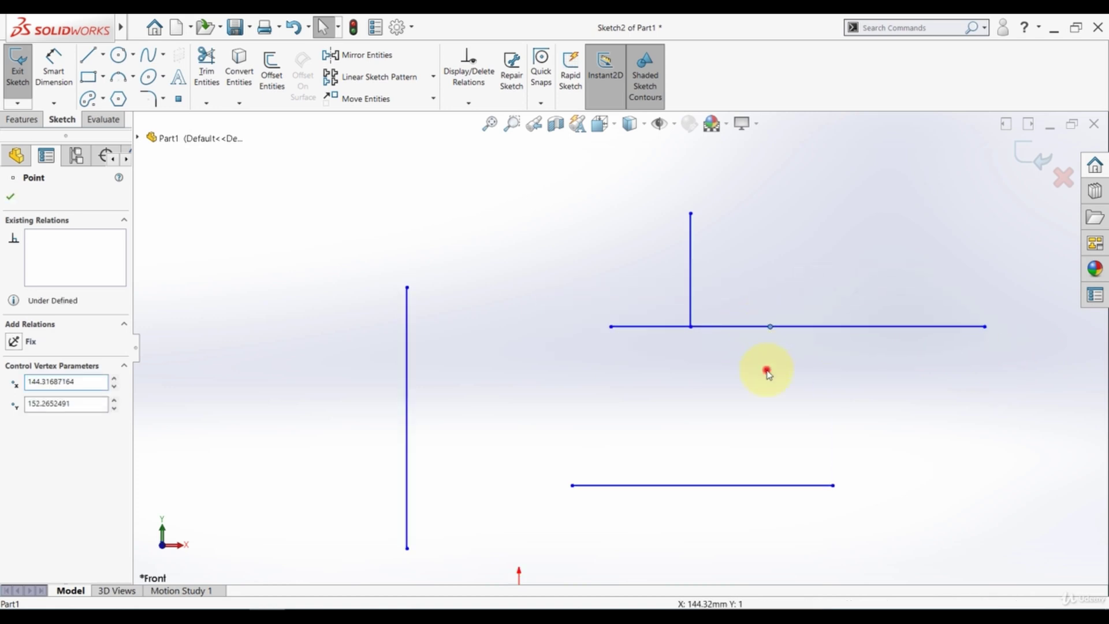
pyautogui.click(768, 374)
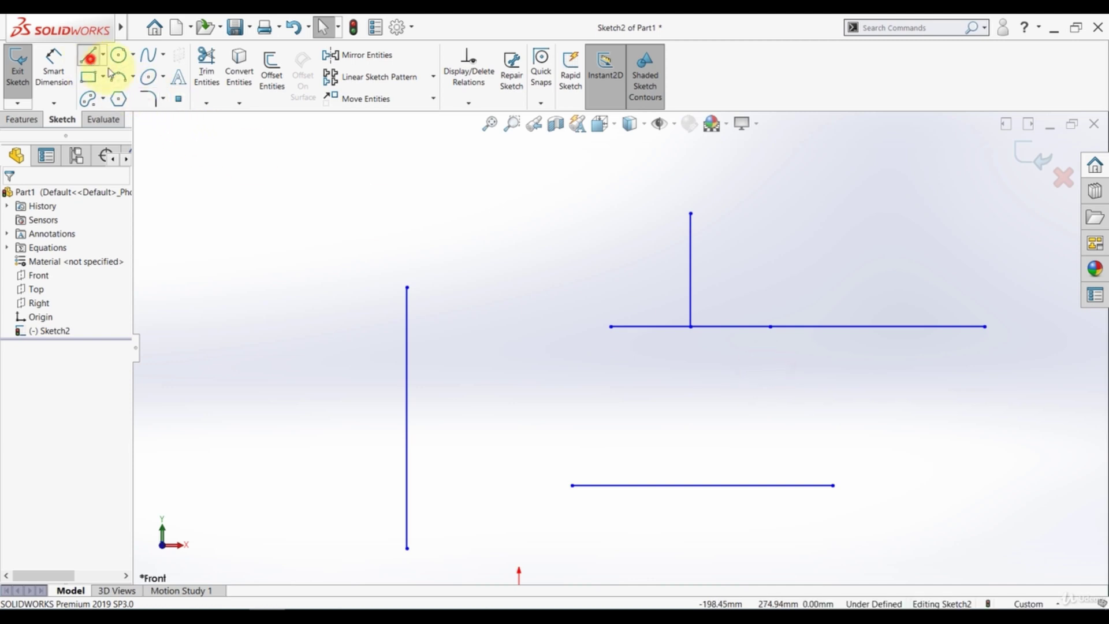
# - Add a coincident relation between the lower horizontal line's left endpoint and the long vertical line
pyautogui.click(87, 55)
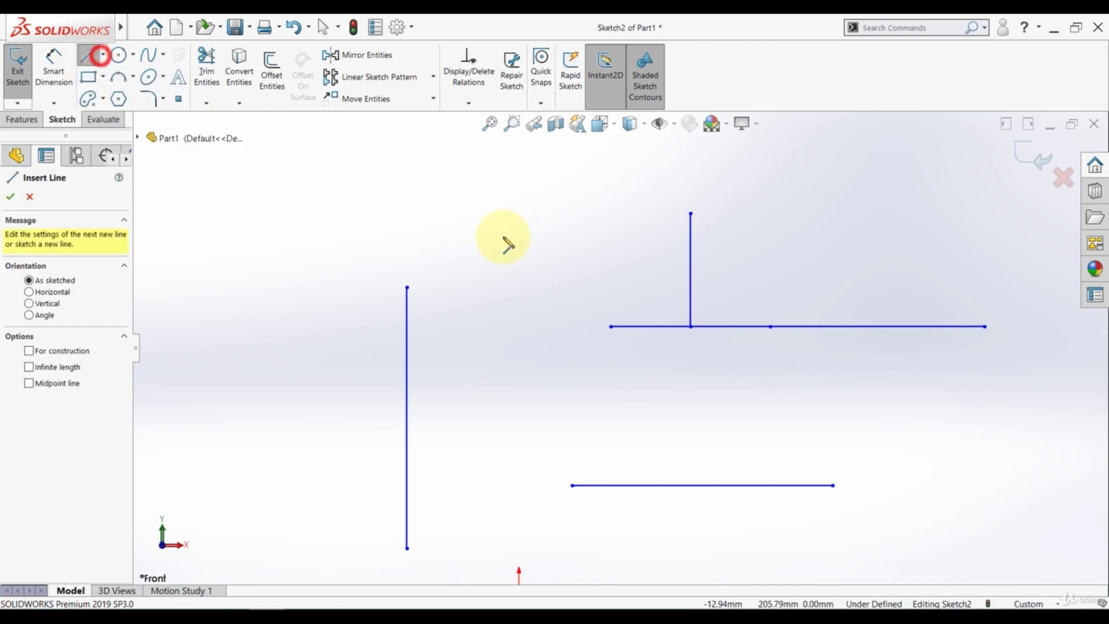
pyautogui.press('Escape')
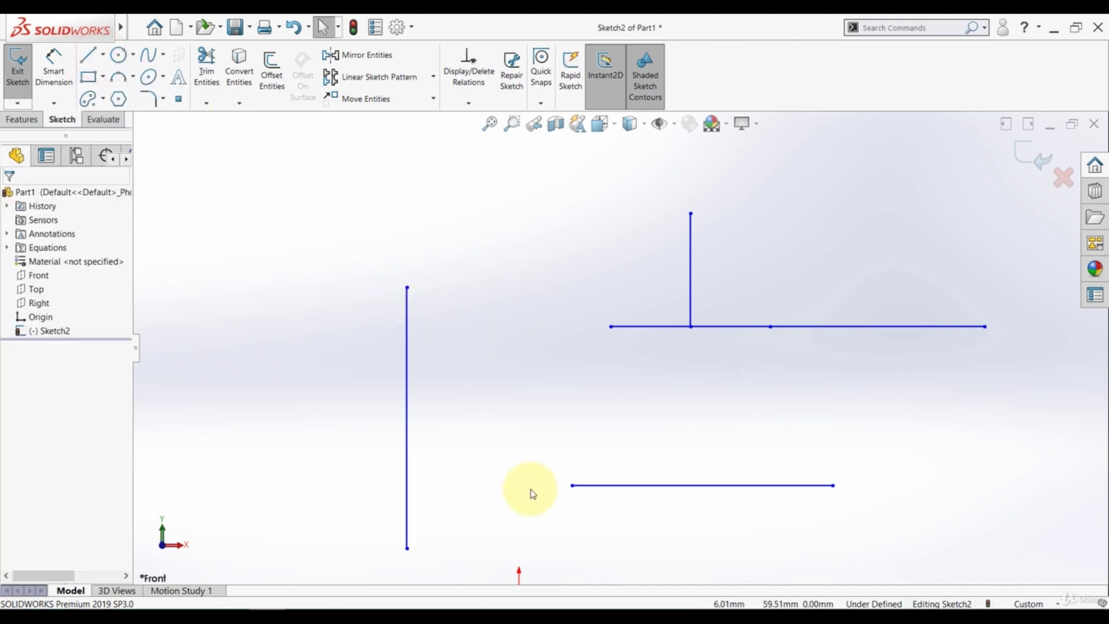
pyautogui.click(572, 486)
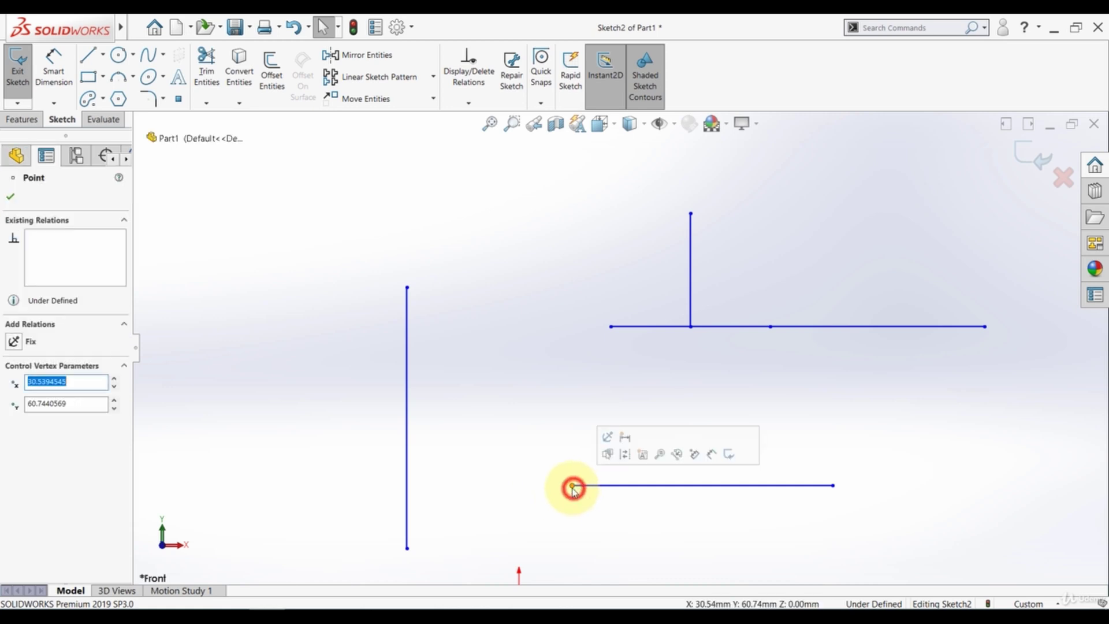
pyautogui.keyDown('ctrl'); pyautogui.click(408, 424); pyautogui.keyUp('ctrl')
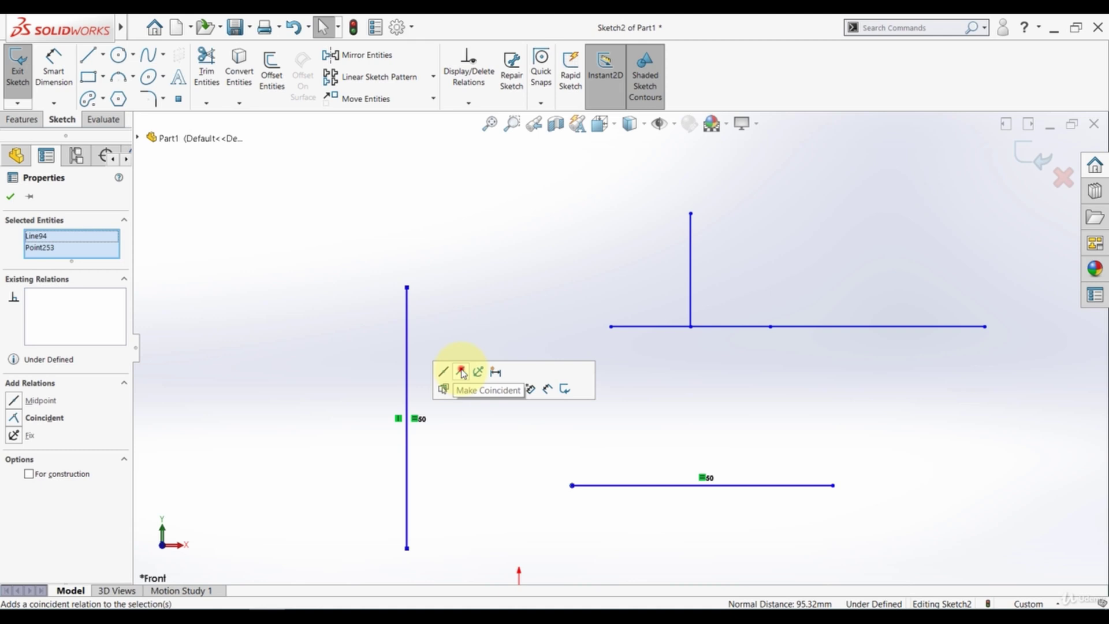
pyautogui.click(462, 373)
pyautogui.click(339, 342)
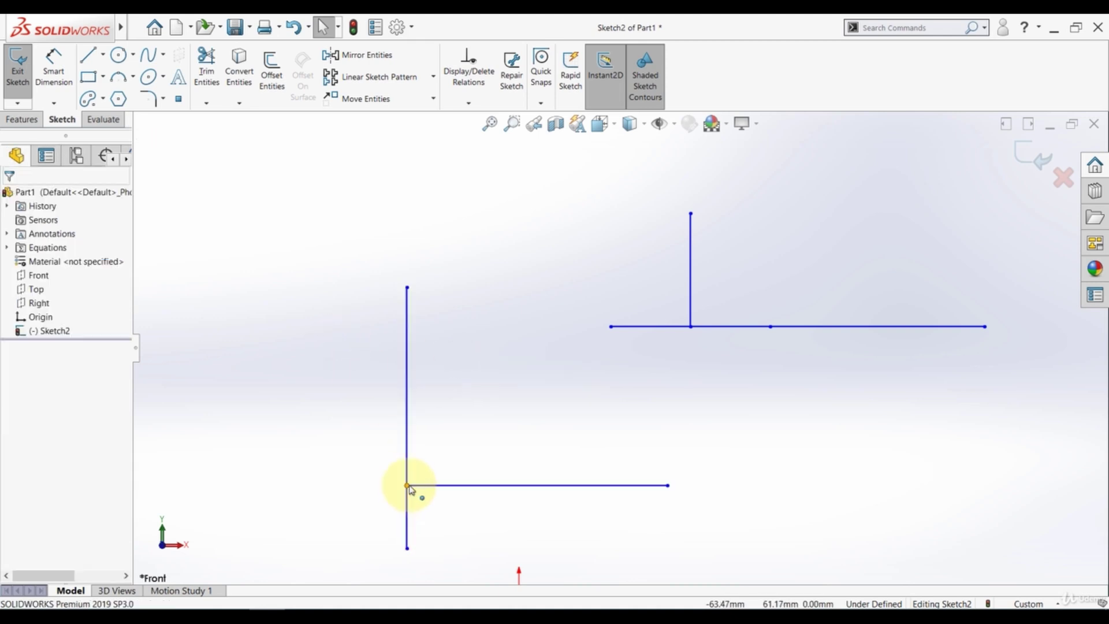
# - Move the horizontal line's coincident endpoint above the top of the long vertical line, shifting both lines to the left
pyautogui.moveTo(408, 485)
pyautogui.mouseDown()
pyautogui.moveTo(403, 420)
pyautogui.moveTo(423, 312)
pyautogui.moveTo(414, 153)
pyautogui.moveTo(396, 598)
pyautogui.moveTo(397, 174)
pyautogui.moveTo(494, 174)
pyautogui.moveTo(313, 159)
pyautogui.mouseUp()
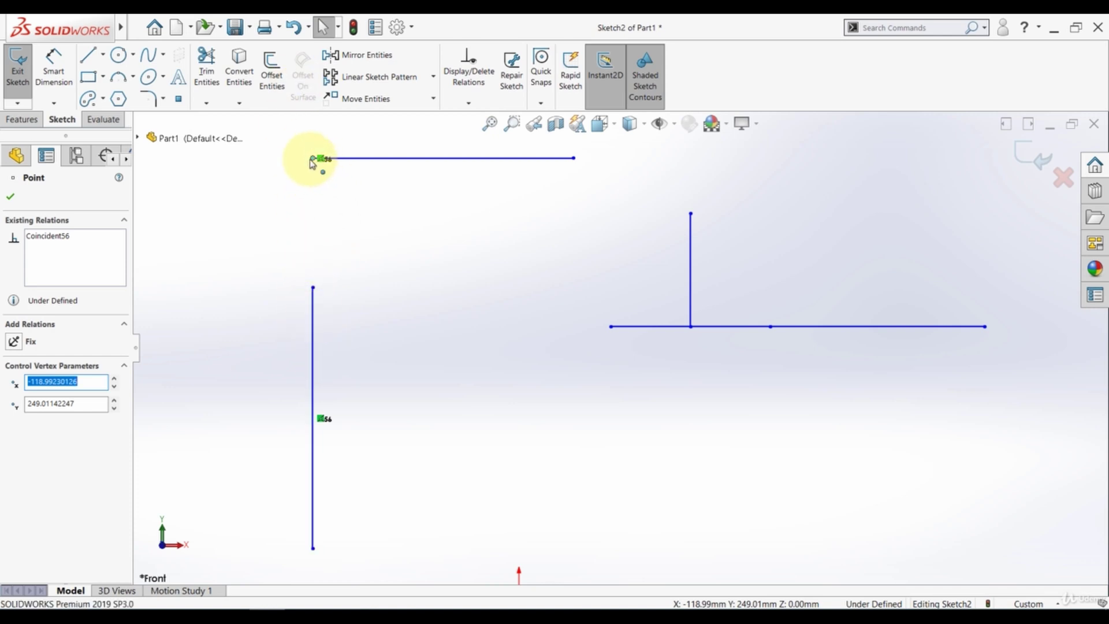
pyautogui.moveTo(312, 160); pyautogui.dragTo(306, 205)
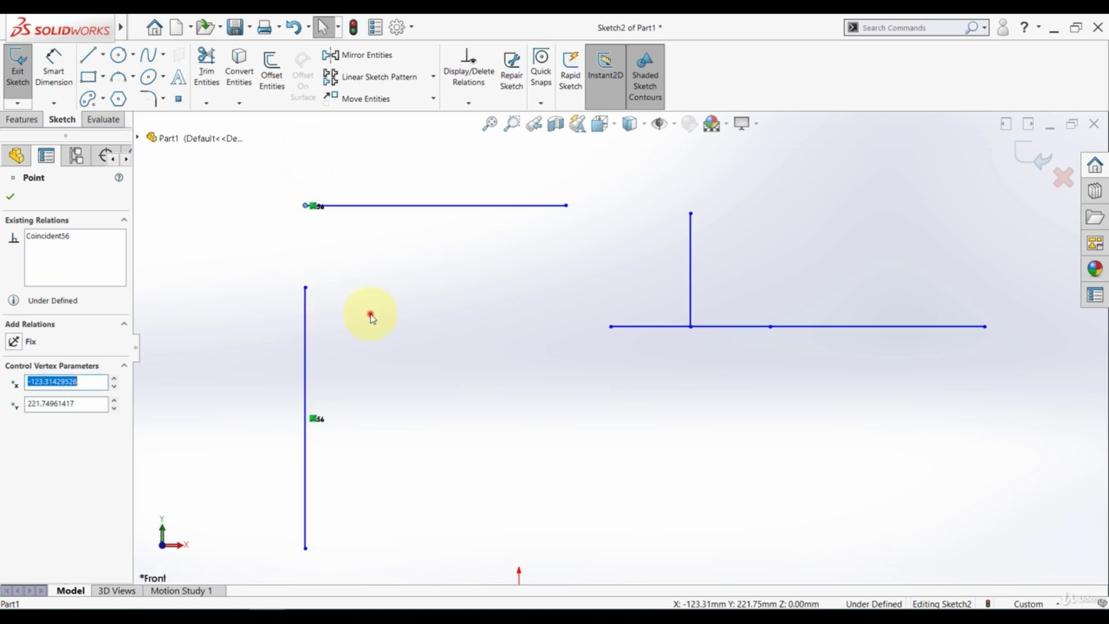
pyautogui.click(370, 315)
# - Merge the horizontal line's left endpoint with the long vertical line's upper endpoint to form a corner
pyautogui.click(306, 206)
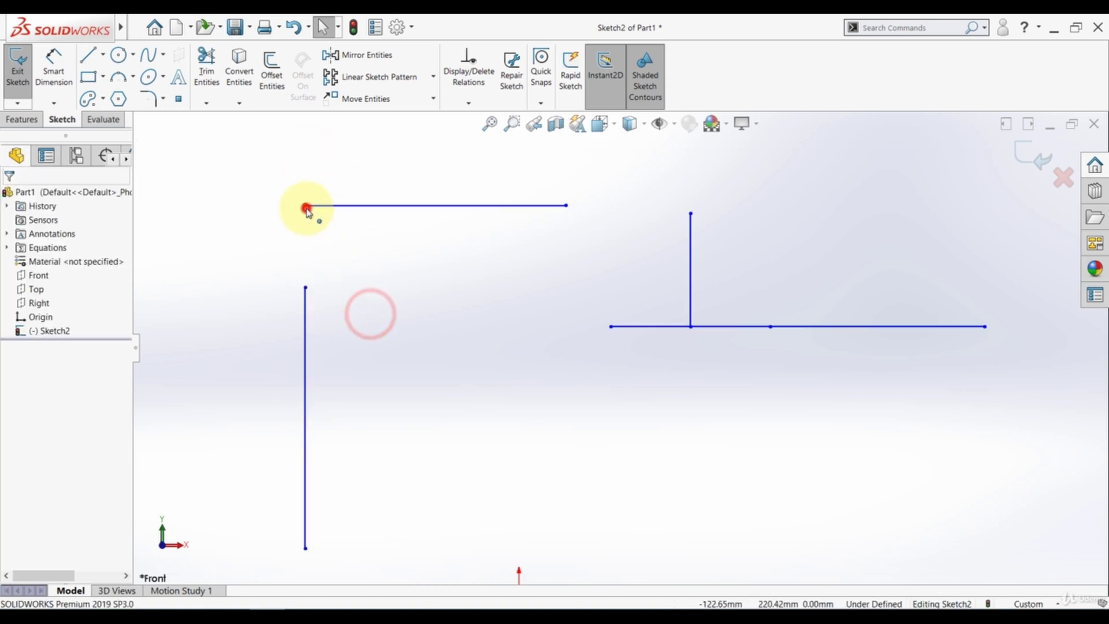
pyautogui.keyDown('ctrl'); pyautogui.click(307, 288); pyautogui.keyUp('ctrl')
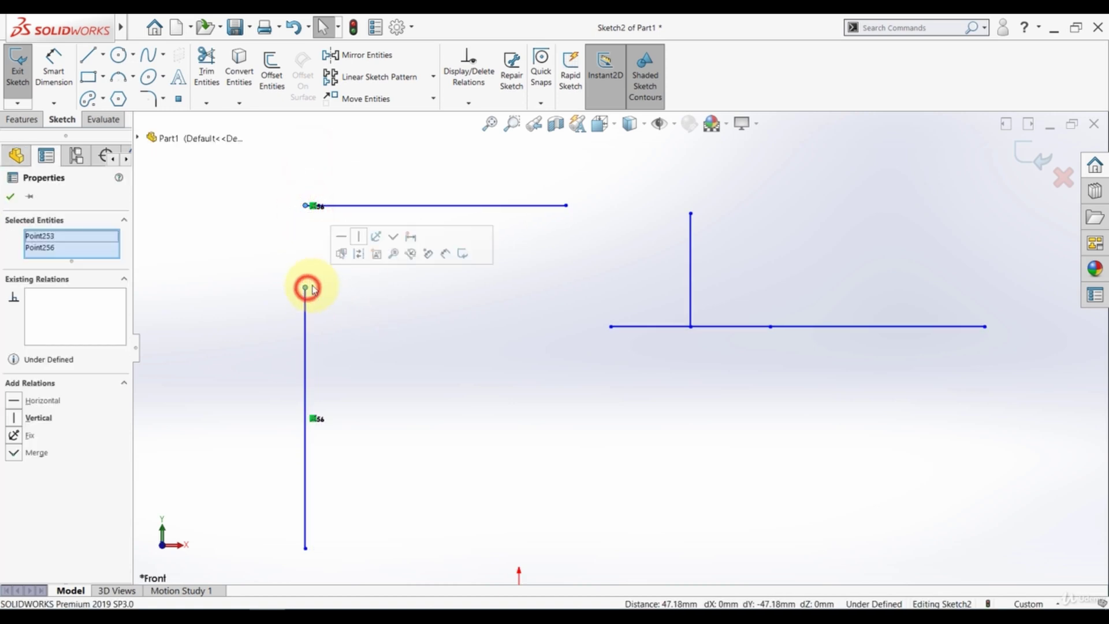
pyautogui.click(391, 237)
pyautogui.click(374, 341)
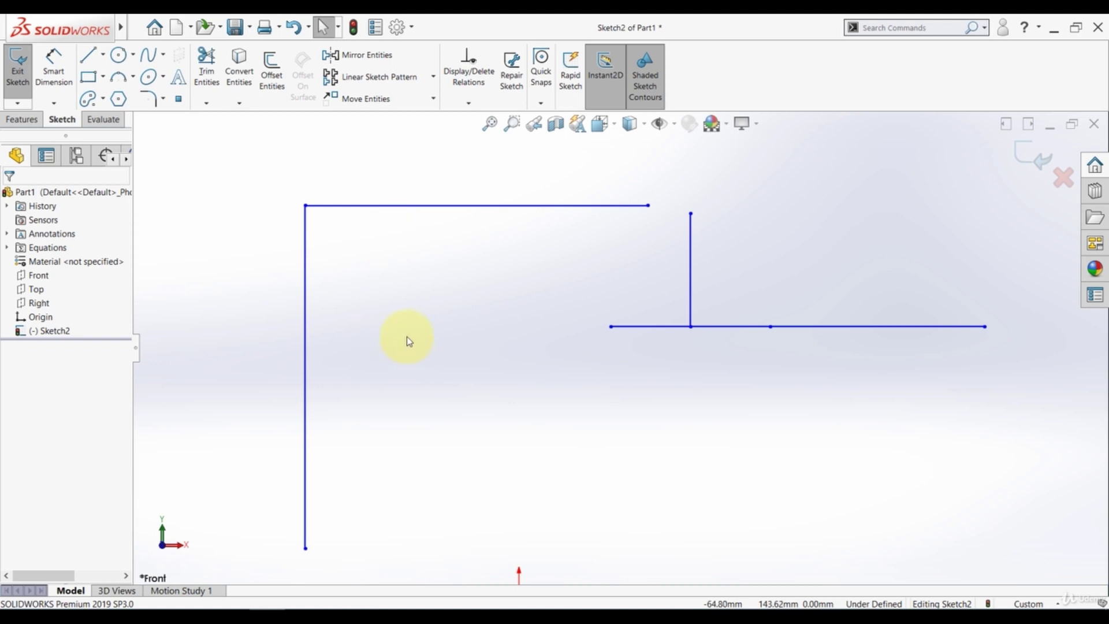
# - Sketch a slightly inclined line rising to the right in the open area above and left of the L-shaped lines
pyautogui.scroll(2, 406, 342)
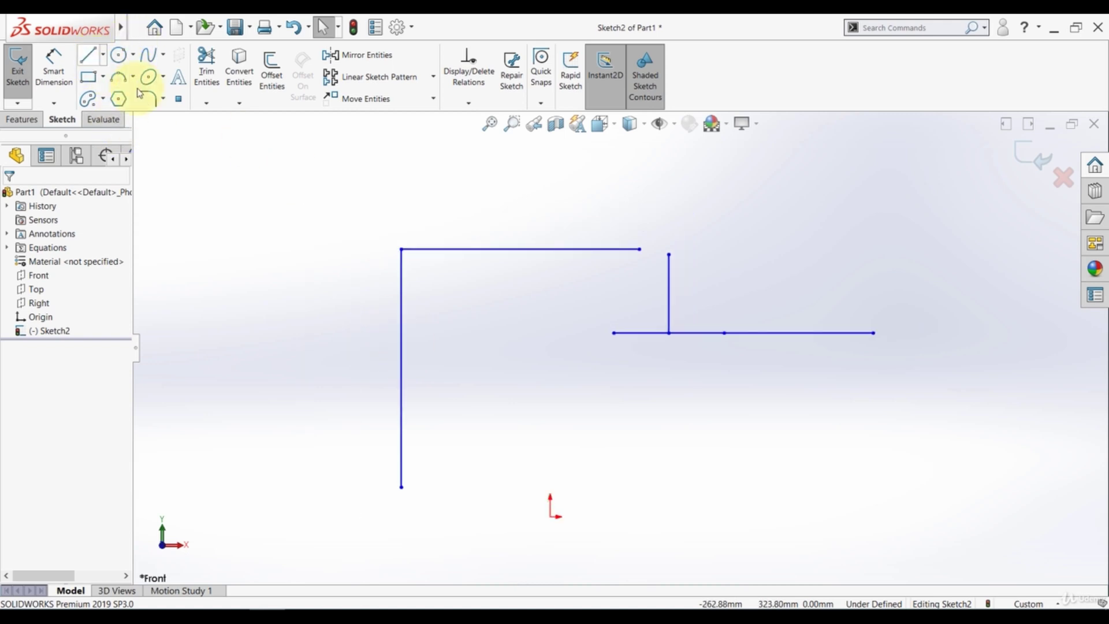
pyautogui.scroll(2, 433, 292)
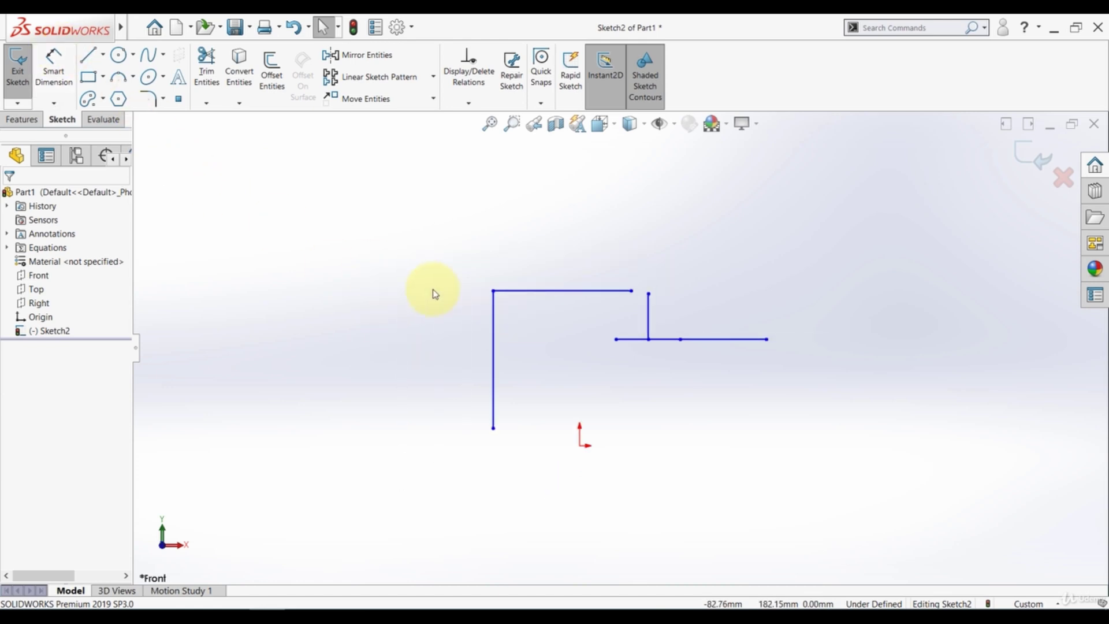
pyautogui.scroll(-1, 435, 293)
pyautogui.click(90, 55)
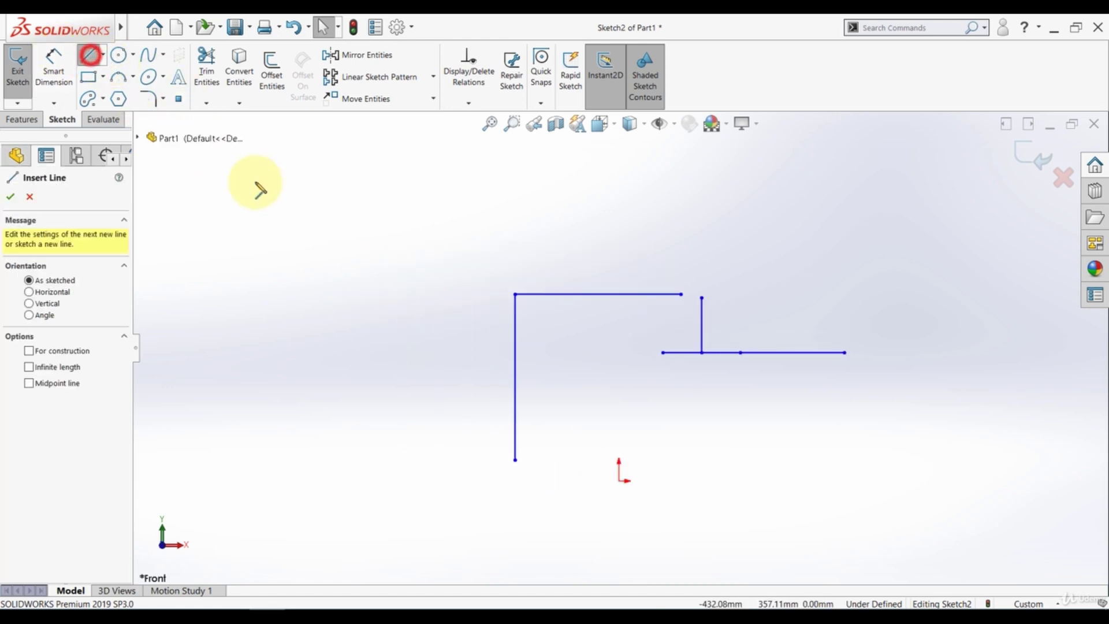
pyautogui.click(255, 182)
pyautogui.click(434, 168)
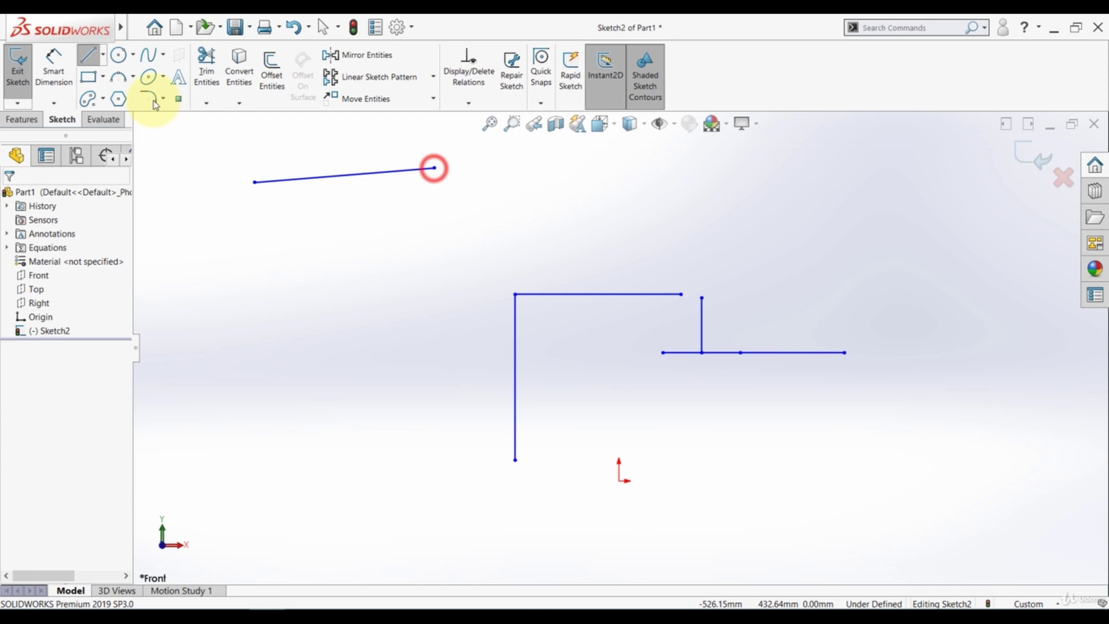
# - Sketch a steep line sloping down to the left, starting just below the new inclined line's left endpoint
pyautogui.click(88, 54)
pyautogui.click(235, 237)
pyautogui.click(200, 353)
pyautogui.press('Escape')
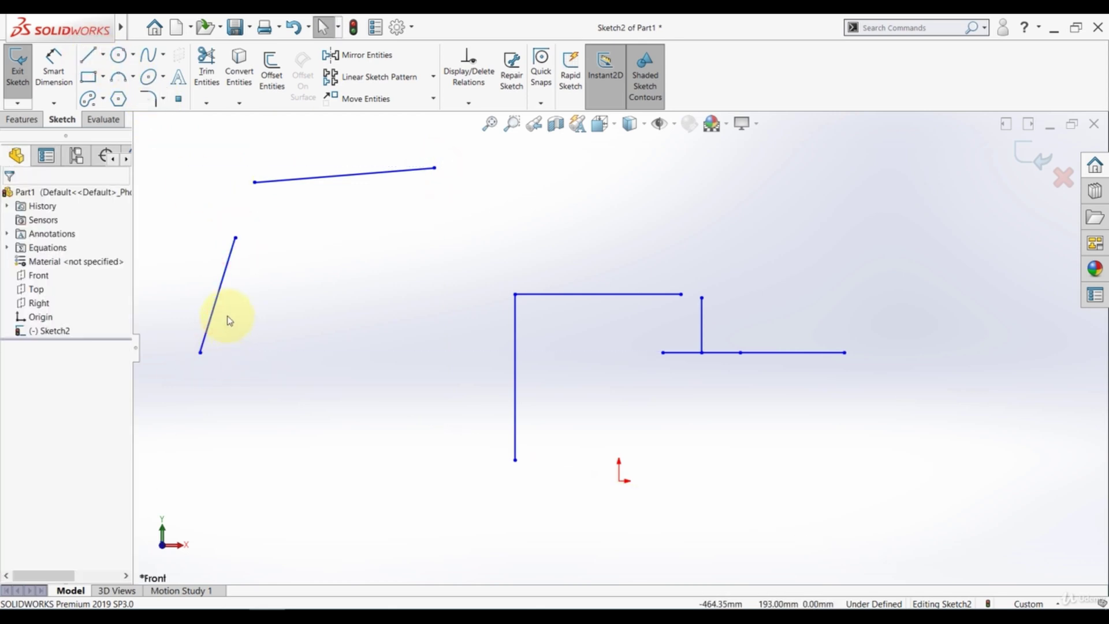
# - Add a vertical relation between the steep line's upper endpoint and the inclined line's left endpoint
pyautogui.click(234, 238)
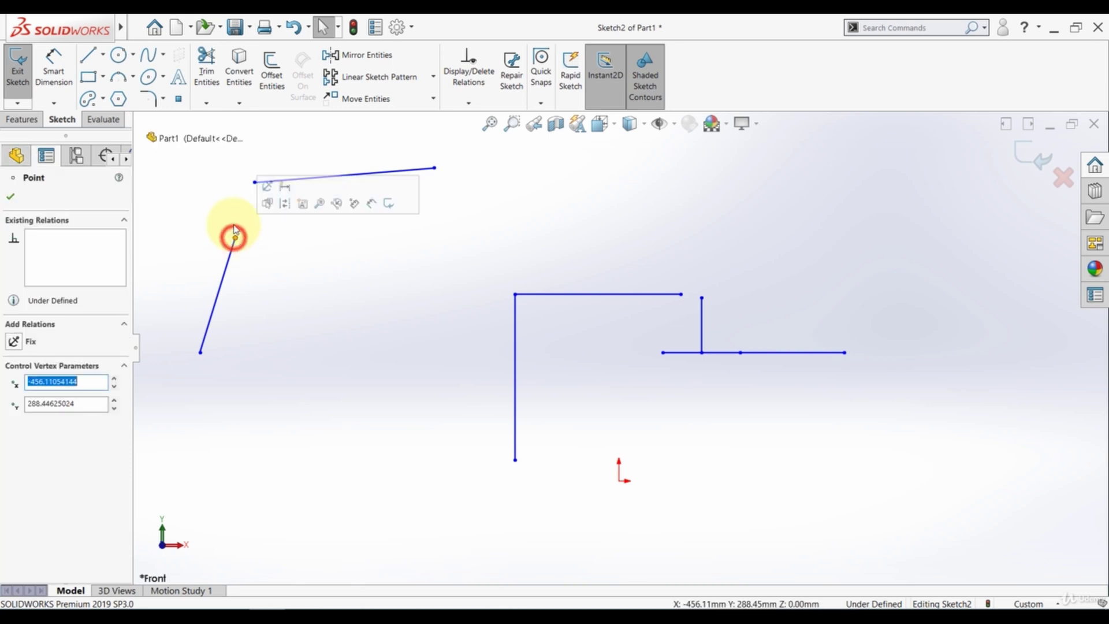
pyautogui.keyDown('ctrl'); pyautogui.click(254, 183); pyautogui.keyUp('ctrl')
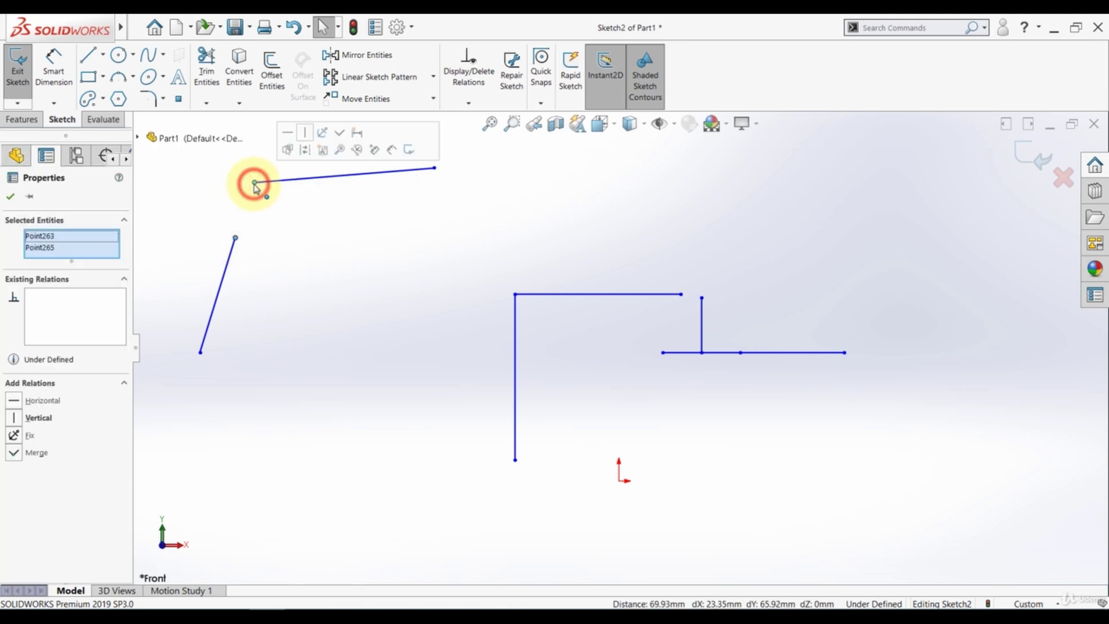
pyautogui.click(302, 140)
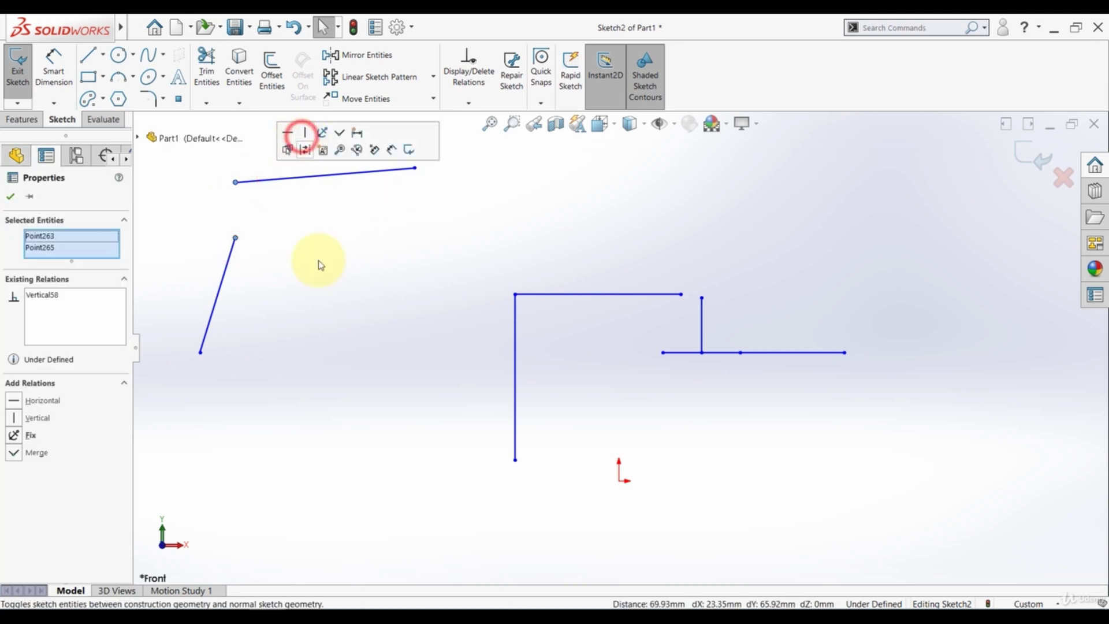
pyautogui.click(317, 299)
# - Move the steep line's upper endpoint to the left and slightly down so the vertically aligned endpoint follows it
pyautogui.click(235, 237)
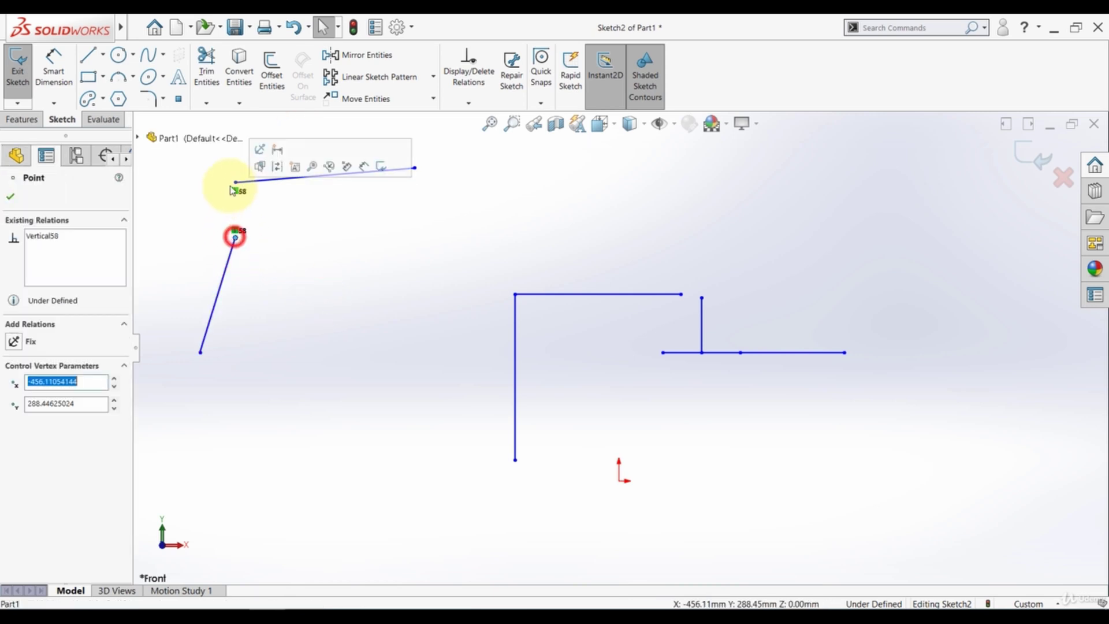
pyautogui.click(195, 223)
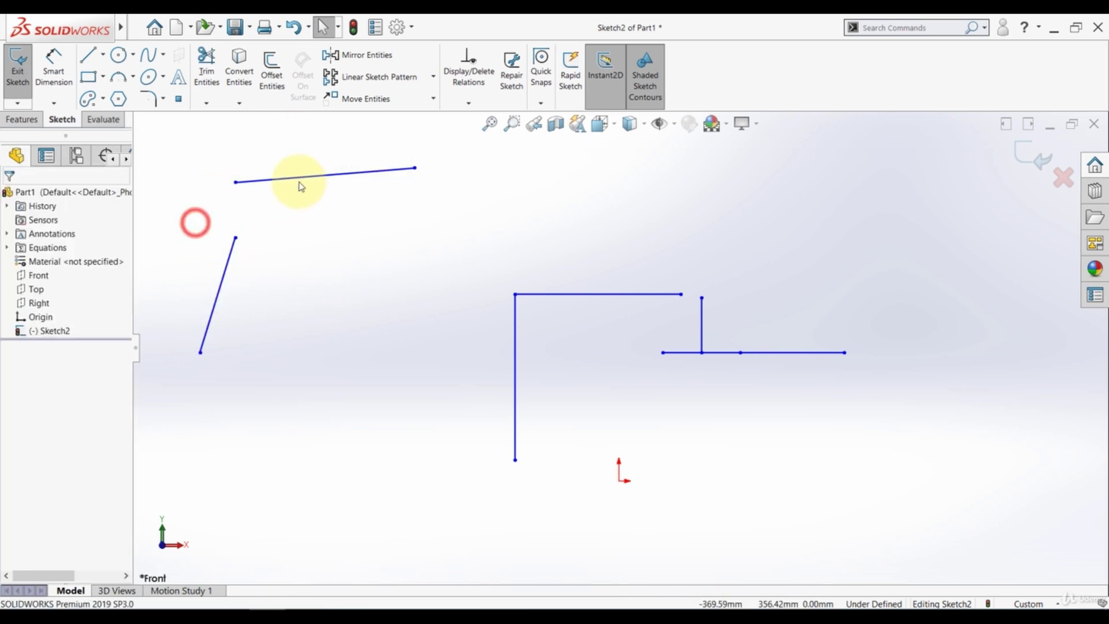
pyautogui.moveTo(235, 182); pyautogui.dragTo(165, 258)
pyautogui.click(287, 267)
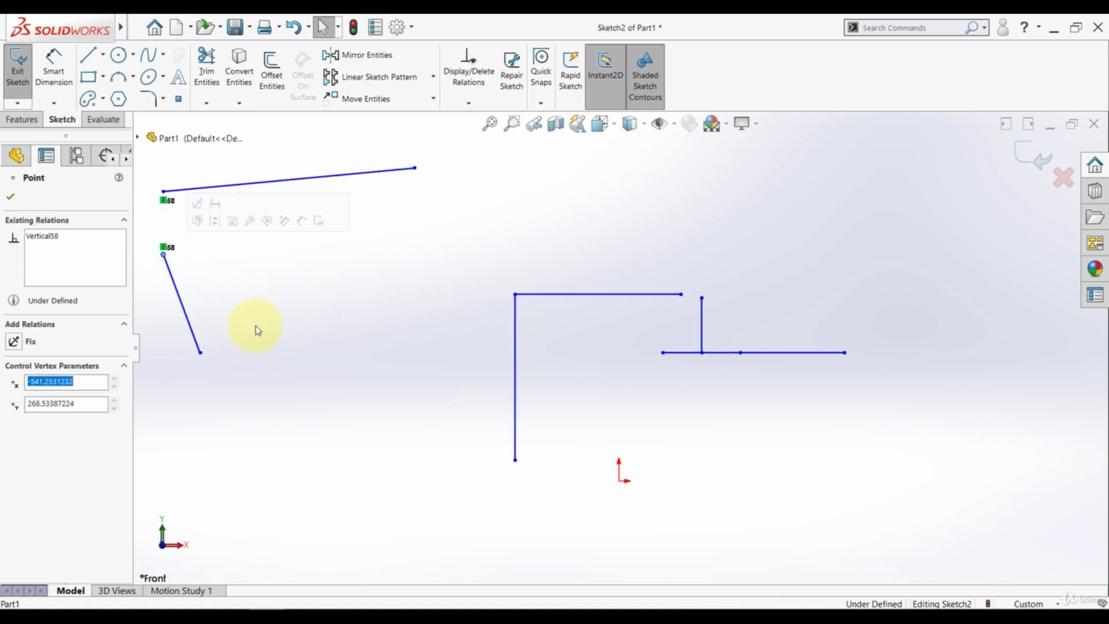
pyautogui.click(318, 364)
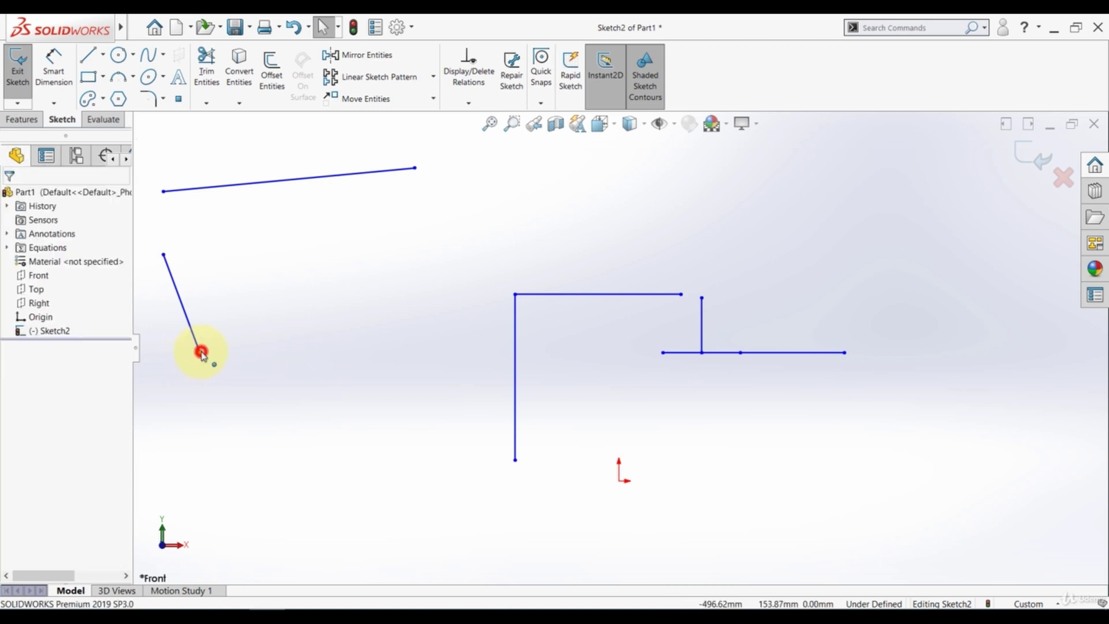
# - Add a horizontal relation between the steep line's lower endpoint and the long vertical line's lower endpoint
pyautogui.click(200, 352)
pyautogui.keyDown('ctrl'); pyautogui.click(515, 461); pyautogui.keyUp('ctrl')
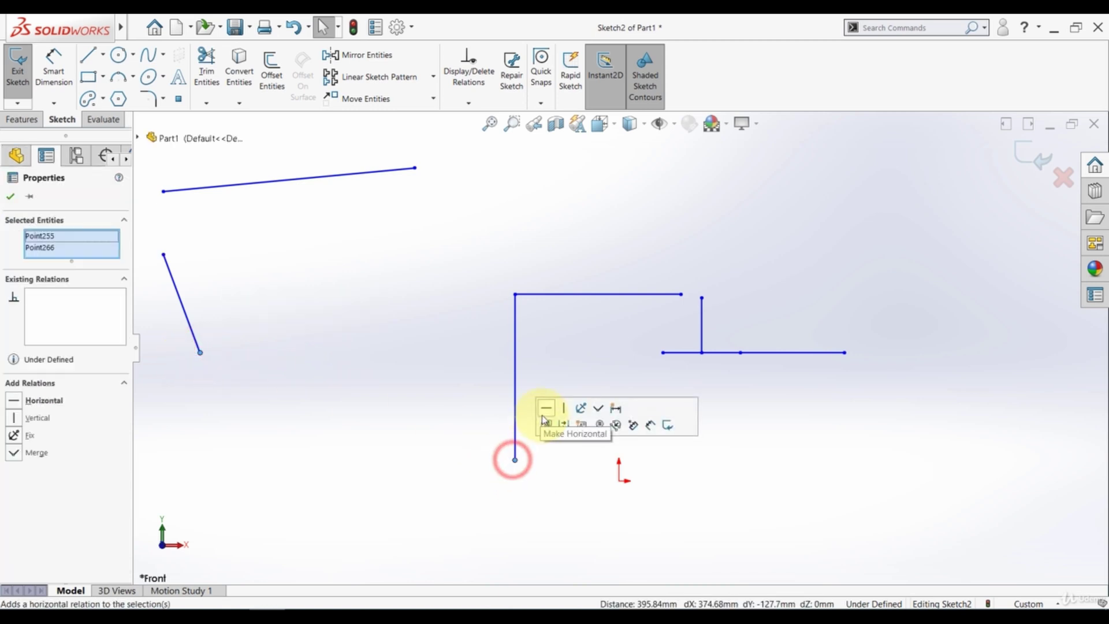
pyautogui.click(545, 410)
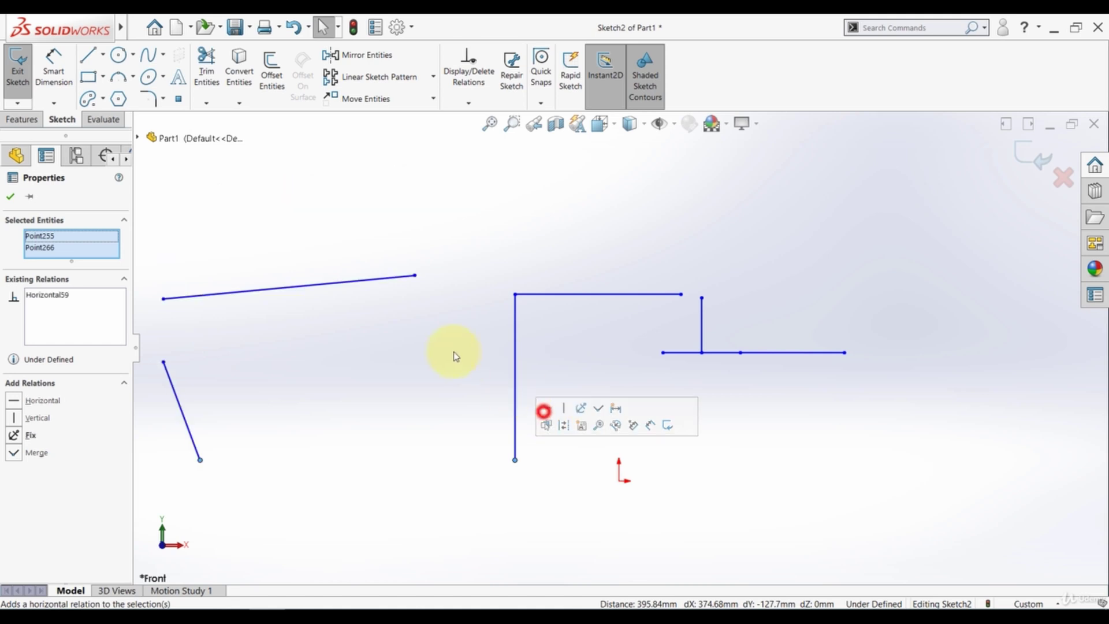
pyautogui.click(426, 352)
# - Move the steep line's lower endpoint to the right and slightly up so the horizontally aligned endpoint follows it
pyautogui.click(201, 461)
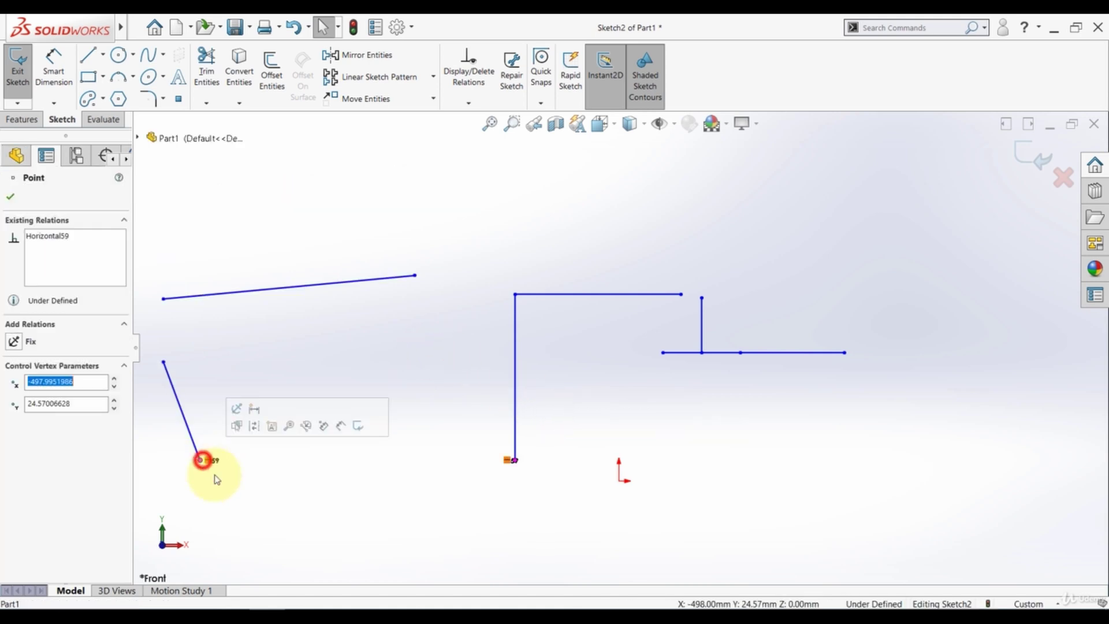
pyautogui.click(217, 479)
pyautogui.moveTo(203, 462); pyautogui.dragTo(323, 435)
pyautogui.click(324, 475)
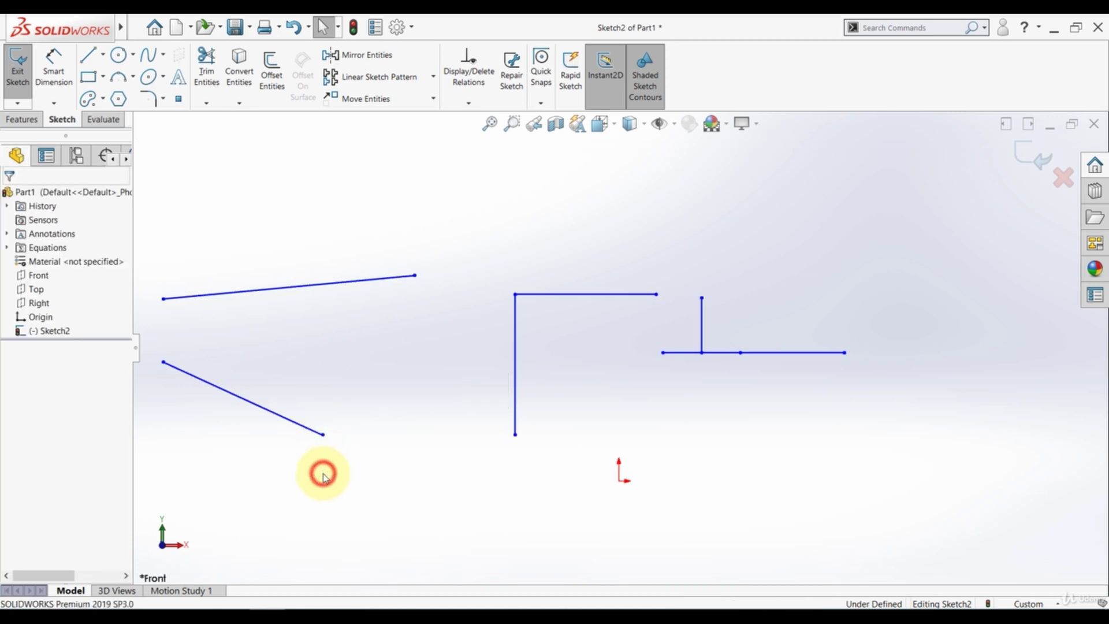
# - Sketch a circle with a radius of about 48 mm in the open area above the T-shaped lines
pyautogui.click(118, 55)
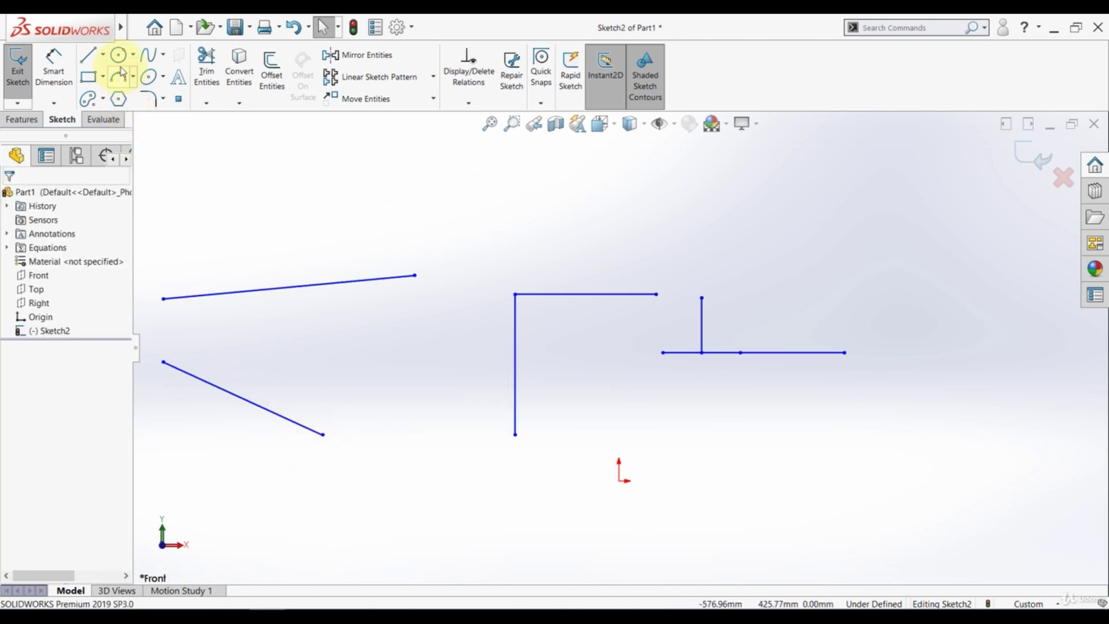
pyautogui.click(727, 182)
pyautogui.click(696, 206)
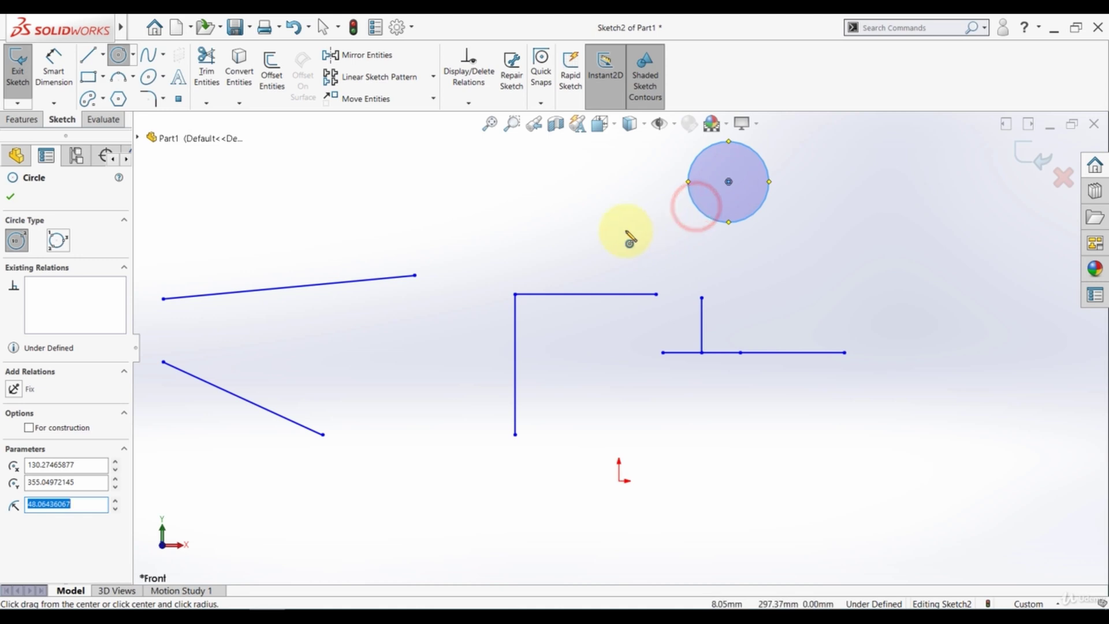
pyautogui.click(124, 55)
pyautogui.click(543, 230)
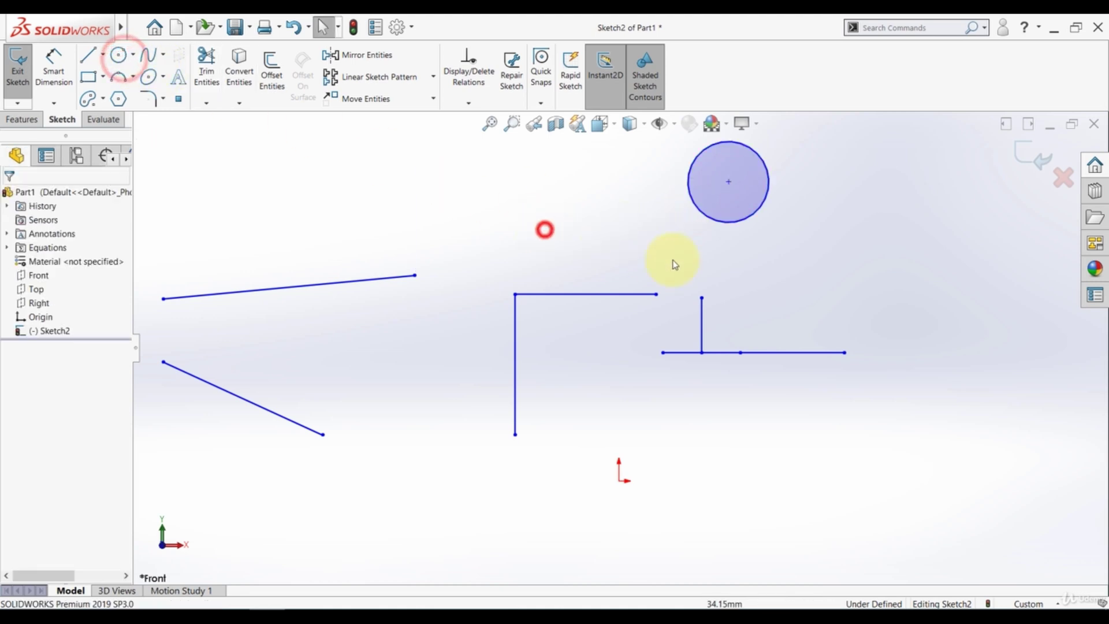
# - Add a tangent relation between the circle and the horizontal line of the L-shape
pyautogui.click(710, 220)
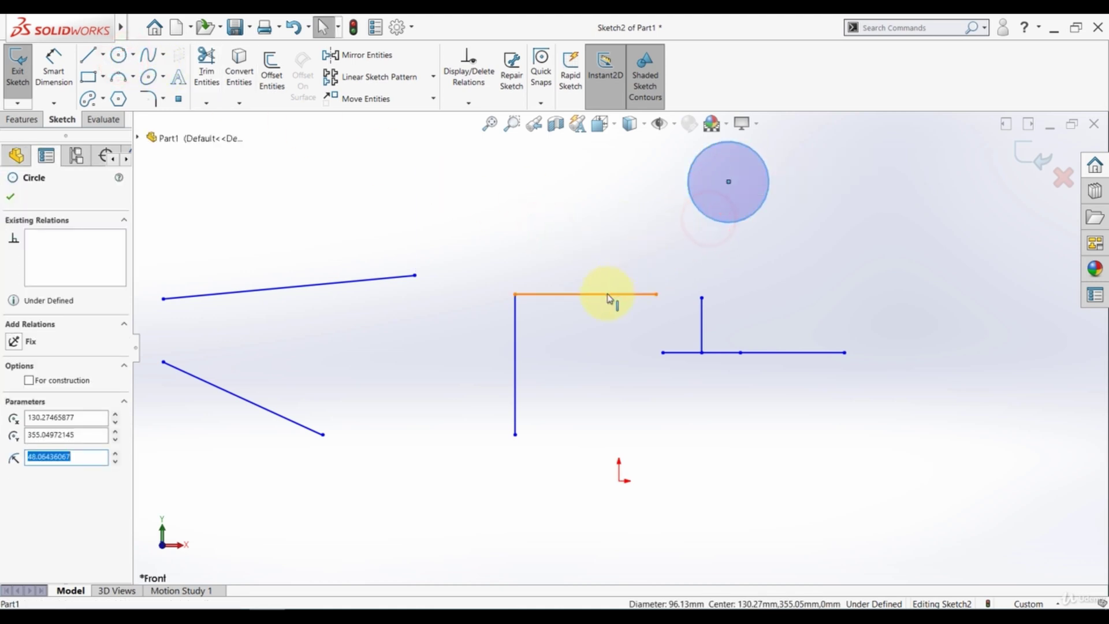
pyautogui.keyDown('ctrl'); pyautogui.click(608, 295); pyautogui.keyUp('ctrl')
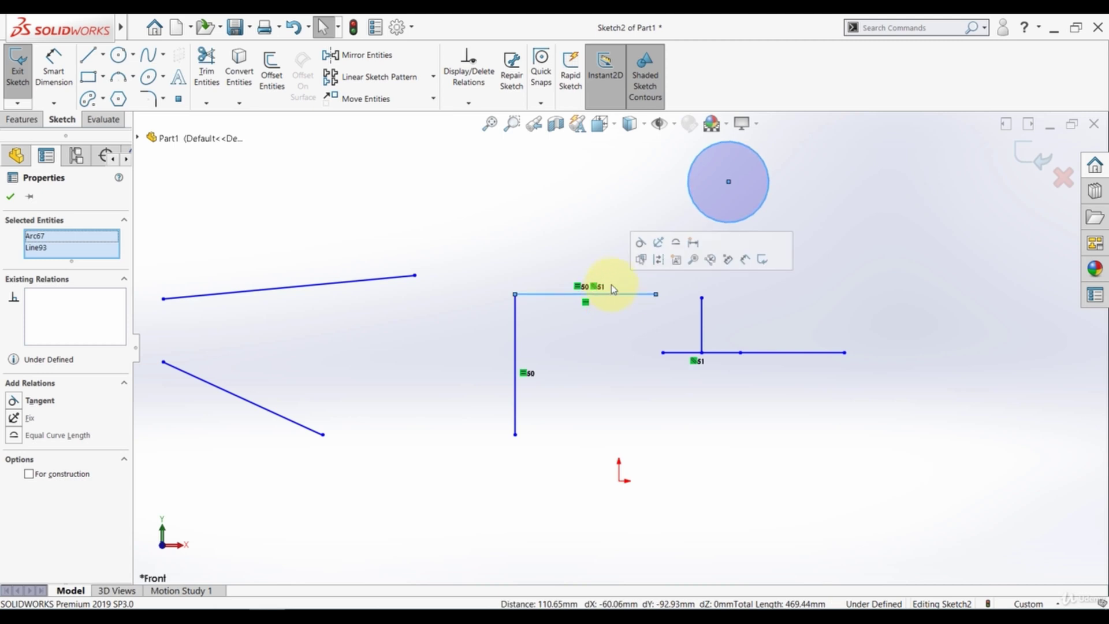
pyautogui.click(638, 244)
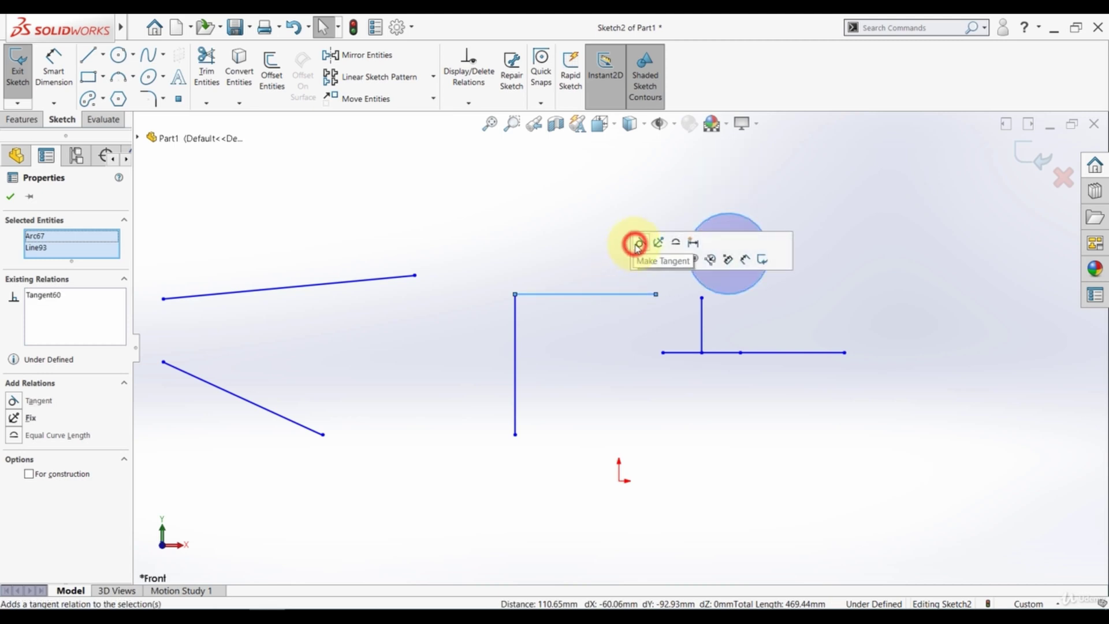
pyautogui.click(570, 229)
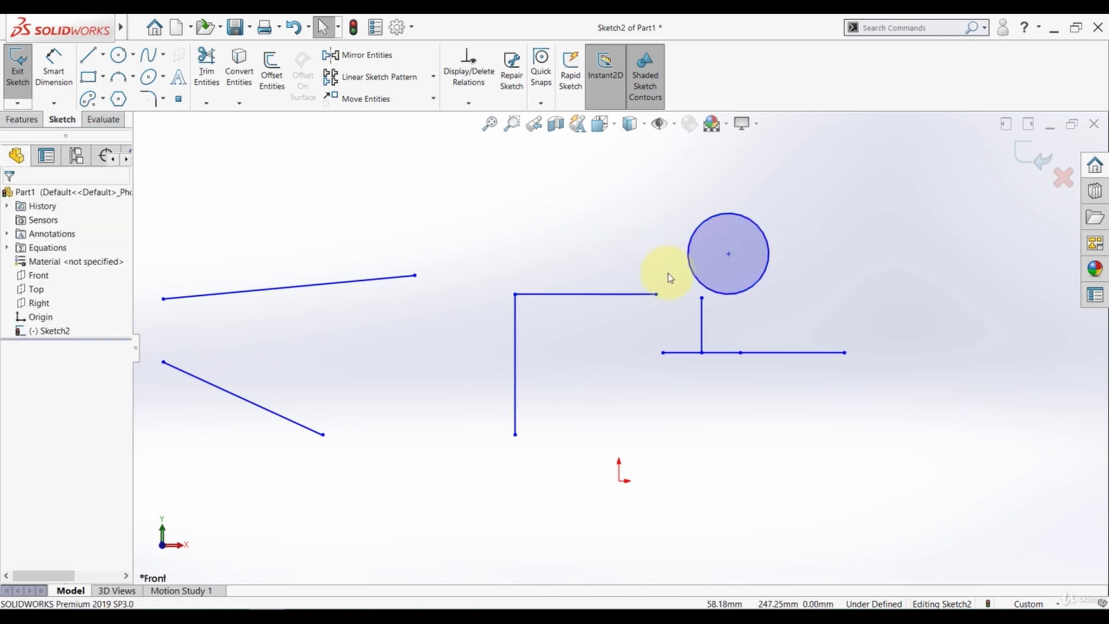
# - Show the circle's tangent relation and move its center to the right and slightly up so the circle resizes while staying tangent
pyautogui.click(696, 278)
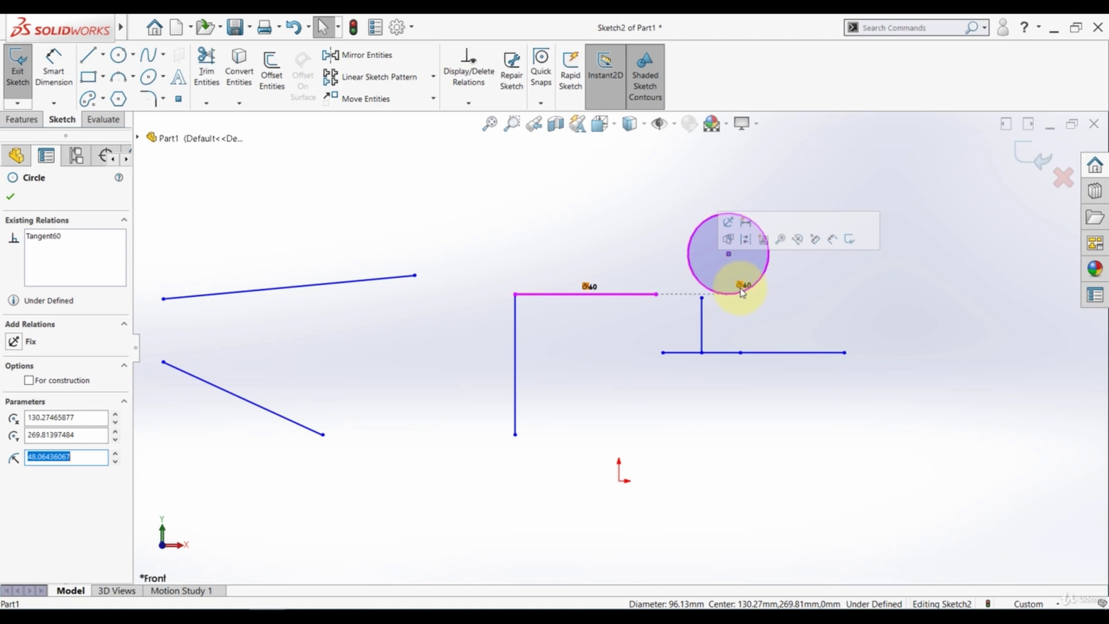
pyautogui.click(637, 264)
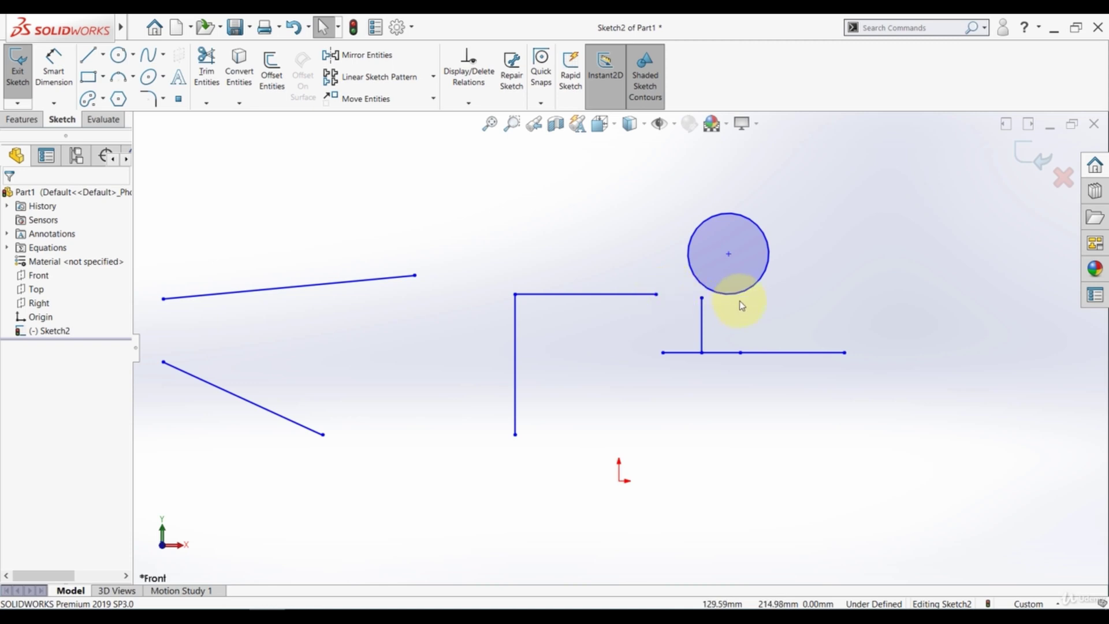
pyautogui.moveTo(730, 258); pyautogui.dragTo(773, 247)
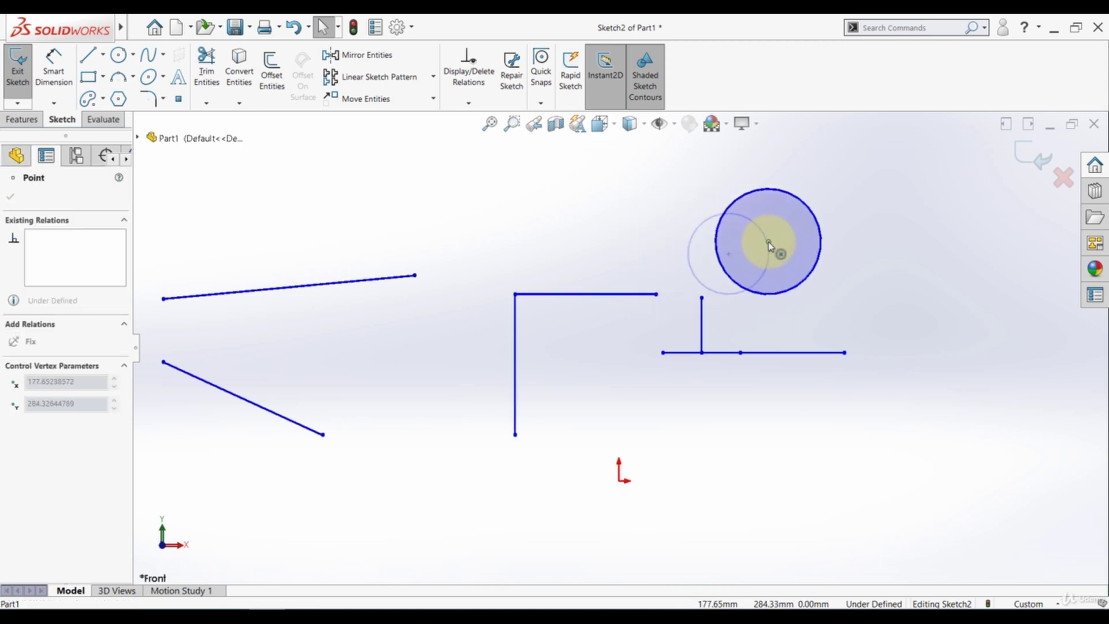
pyautogui.click(632, 237)
pyautogui.click(717, 238)
pyautogui.keyDown('ctrl'); pyautogui.click(635, 294); pyautogui.keyUp('ctrl')
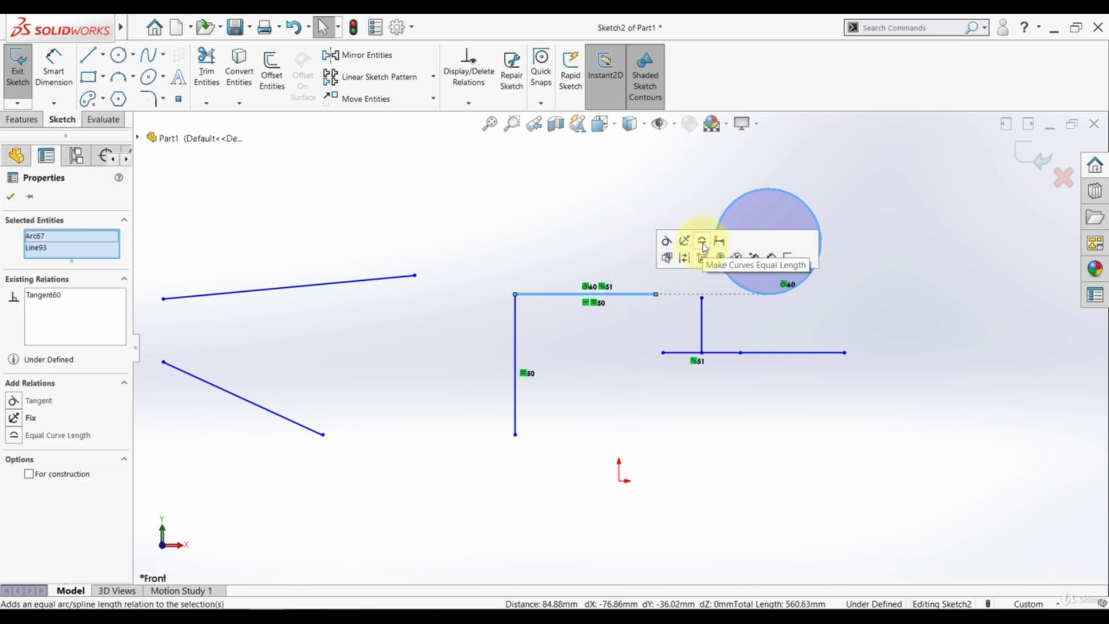
pyautogui.click(570, 231)
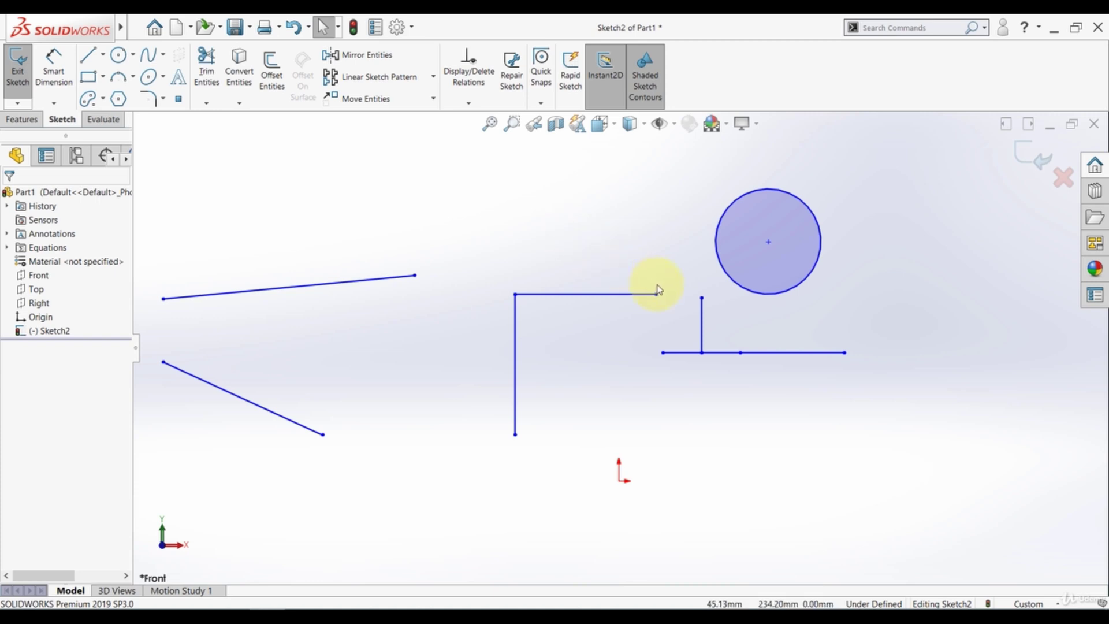
# - Shorten the L-shape's horizontal line by moving its right endpoint to the left and slightly up
pyautogui.scroll(1, 577, 268)
pyautogui.scroll(-1, 648, 273)
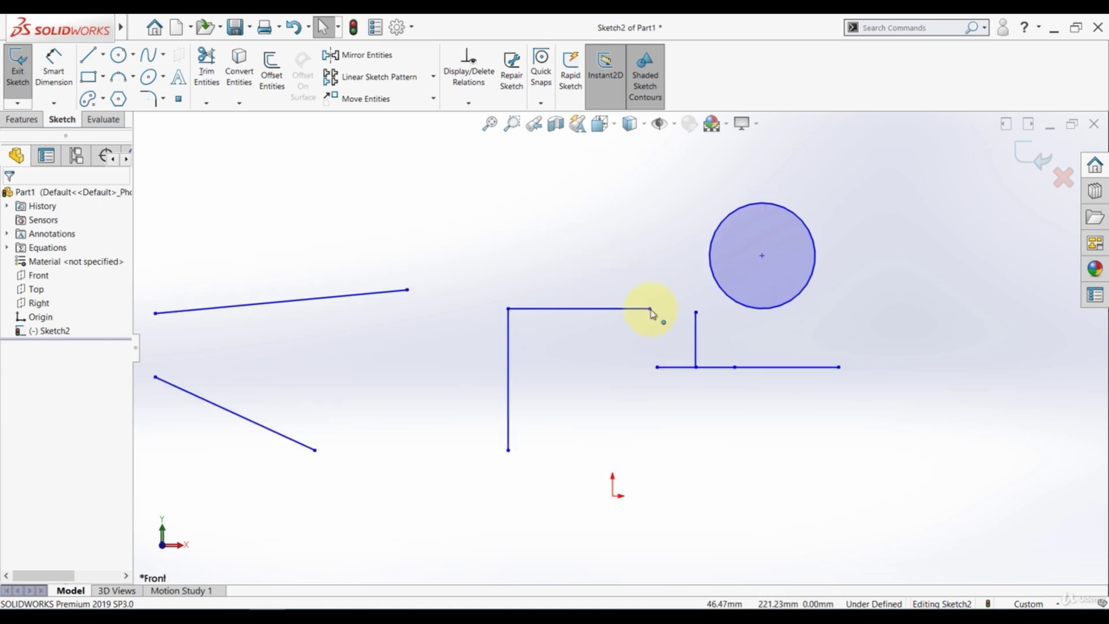
pyautogui.moveTo(650, 310); pyautogui.dragTo(621, 302)
pyautogui.click(554, 362)
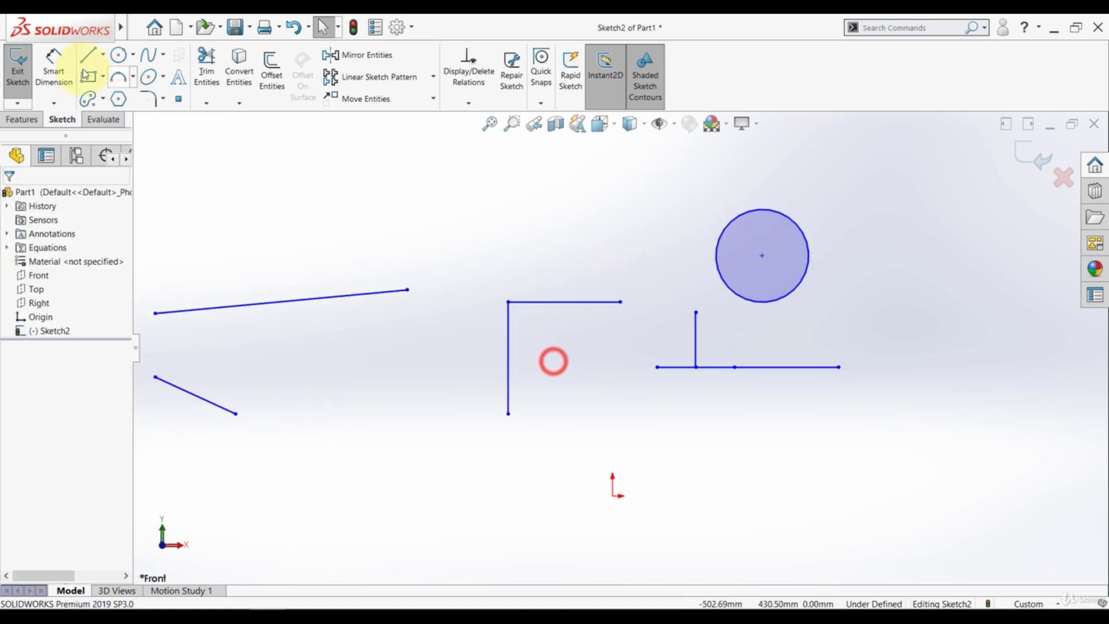
# - Dimension the L-shape's horizontal line at 100 mm with Smart Dimension
pyautogui.click(53, 65)
pyautogui.click(565, 301)
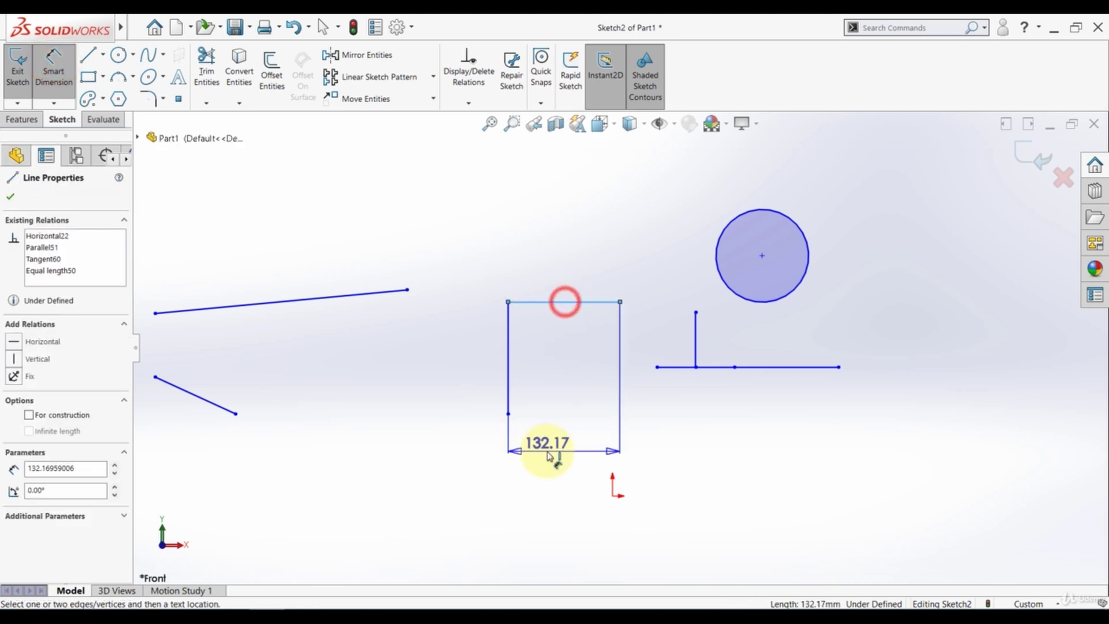
pyautogui.click(548, 456)
pyautogui.write('100')
pyautogui.press('Return')
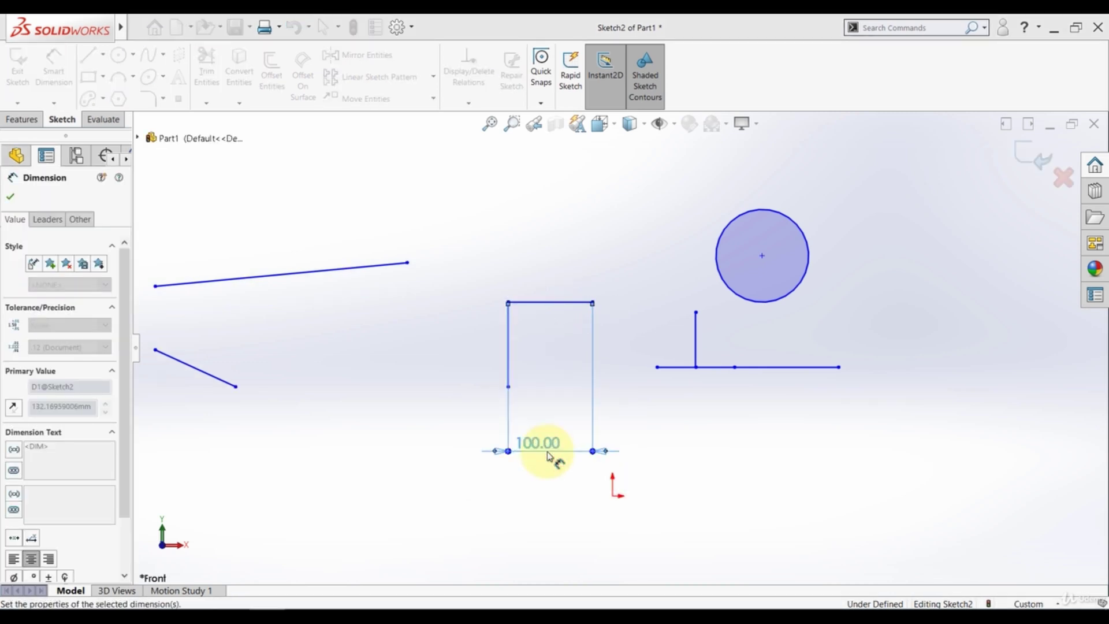
pyautogui.click(631, 189)
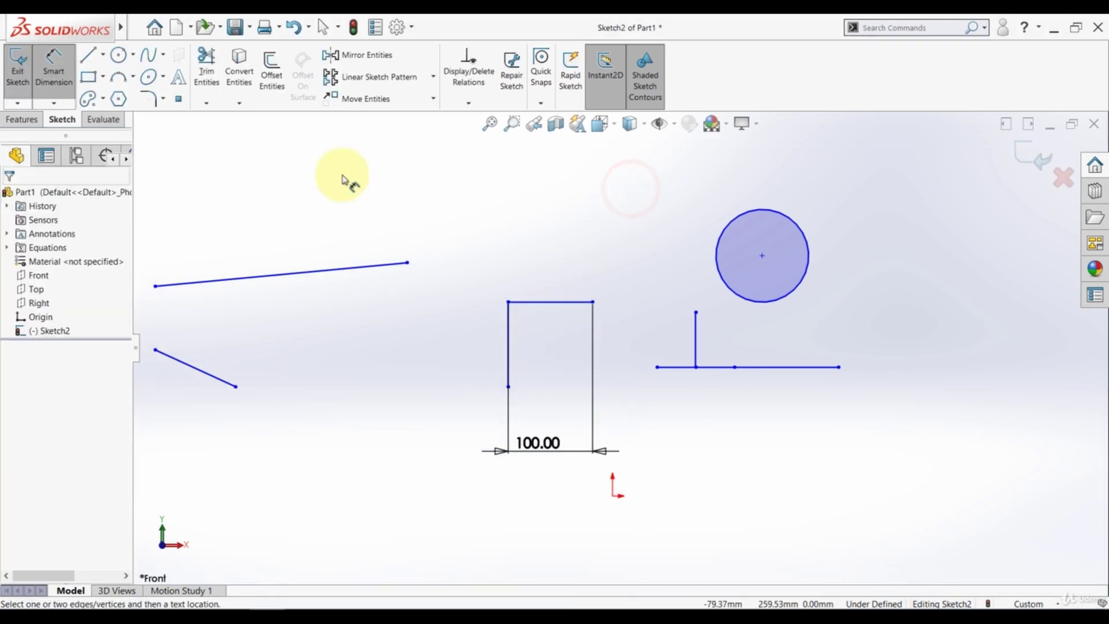
pyautogui.click(70, 72)
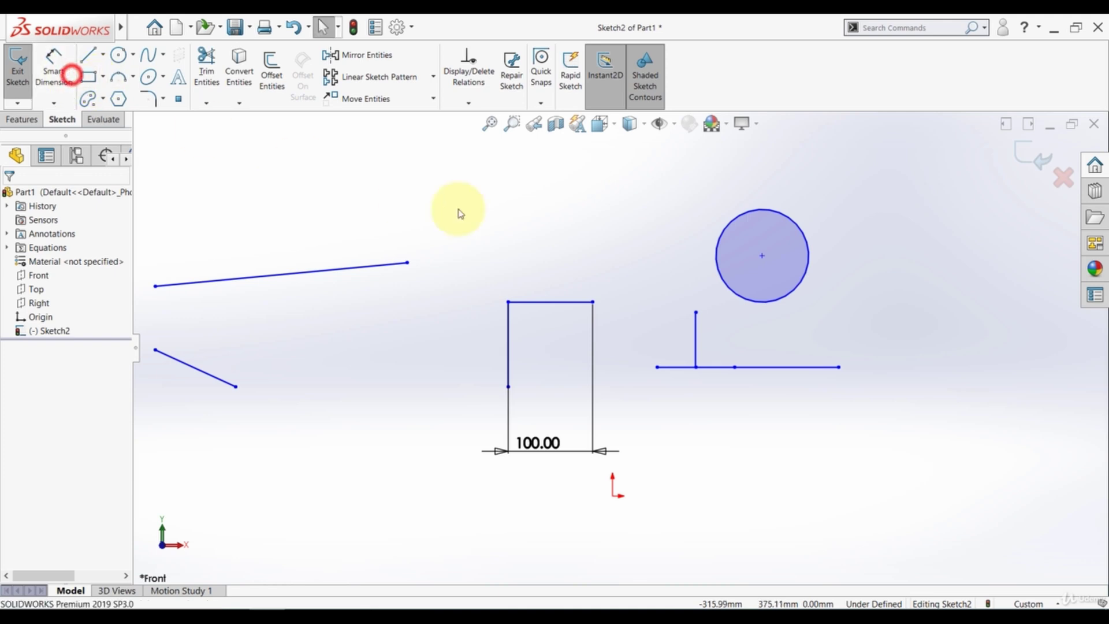
# - Add an equal curve length relation between the L-shape's horizontal line and the circle
pyautogui.click(559, 303)
pyautogui.keyDown('ctrl'); pyautogui.click(718, 254); pyautogui.keyUp('ctrl')
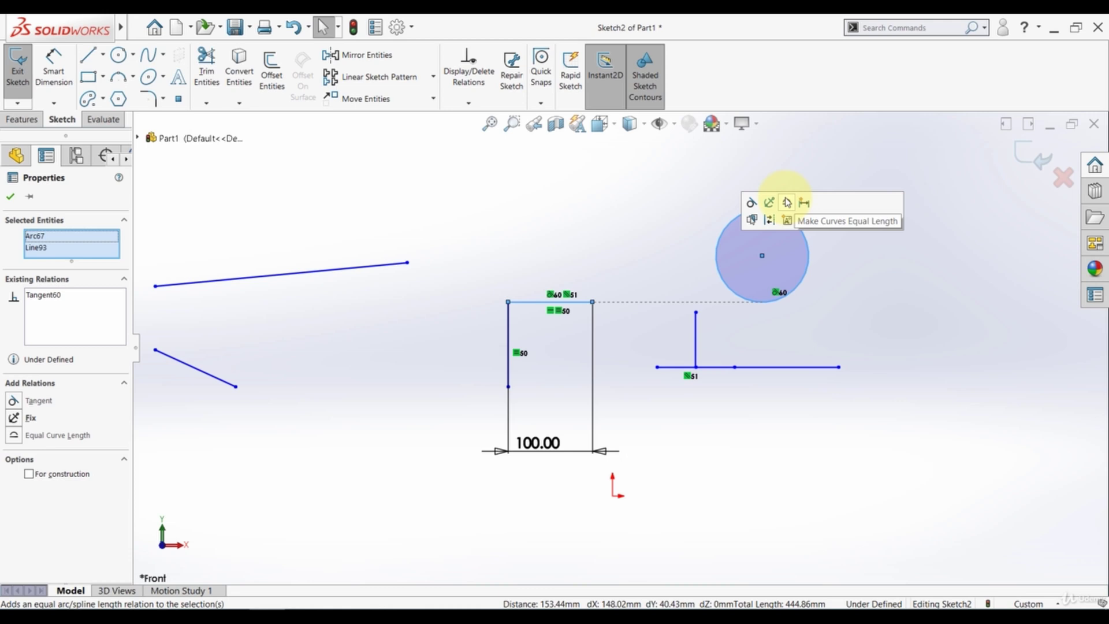
pyautogui.click(787, 202)
pyautogui.click(641, 198)
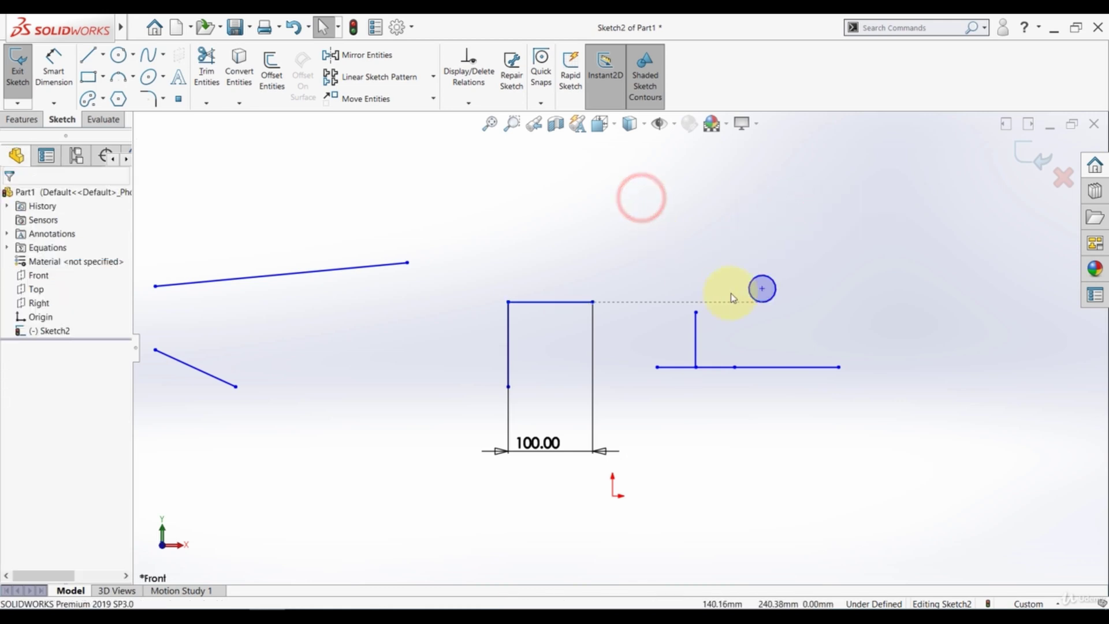
# - Sketch an upward-bulging three-point arc above the T-shaped lines, from about (21.6, 298.2) to about (166.1, 315.1) mm
pyautogui.scroll(-3, 732, 297)
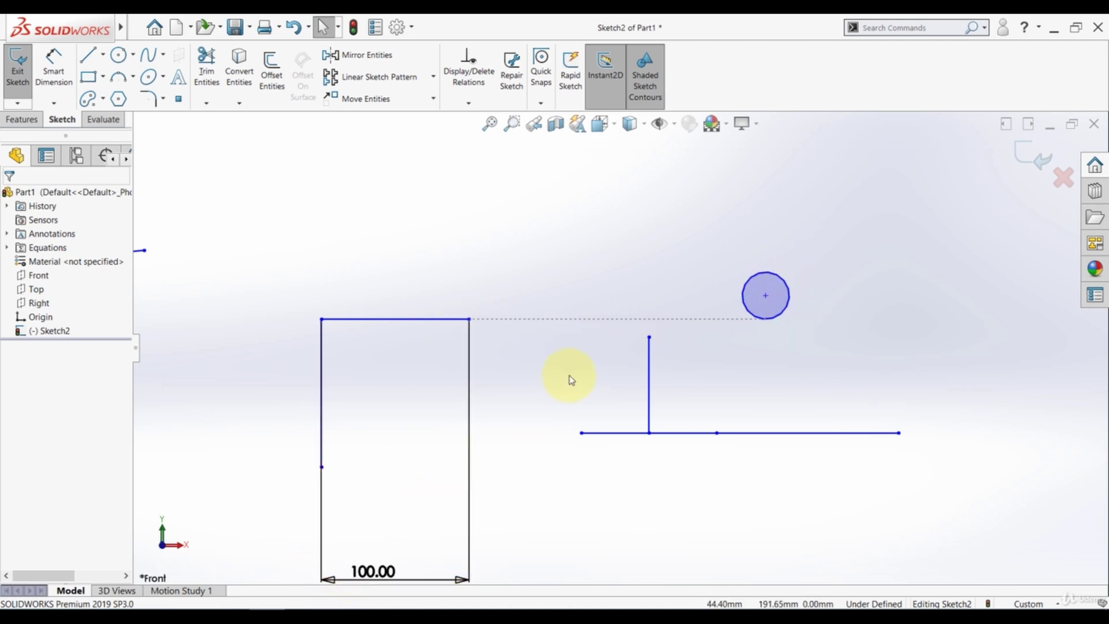
pyautogui.scroll(1, 617, 347)
pyautogui.click(119, 78)
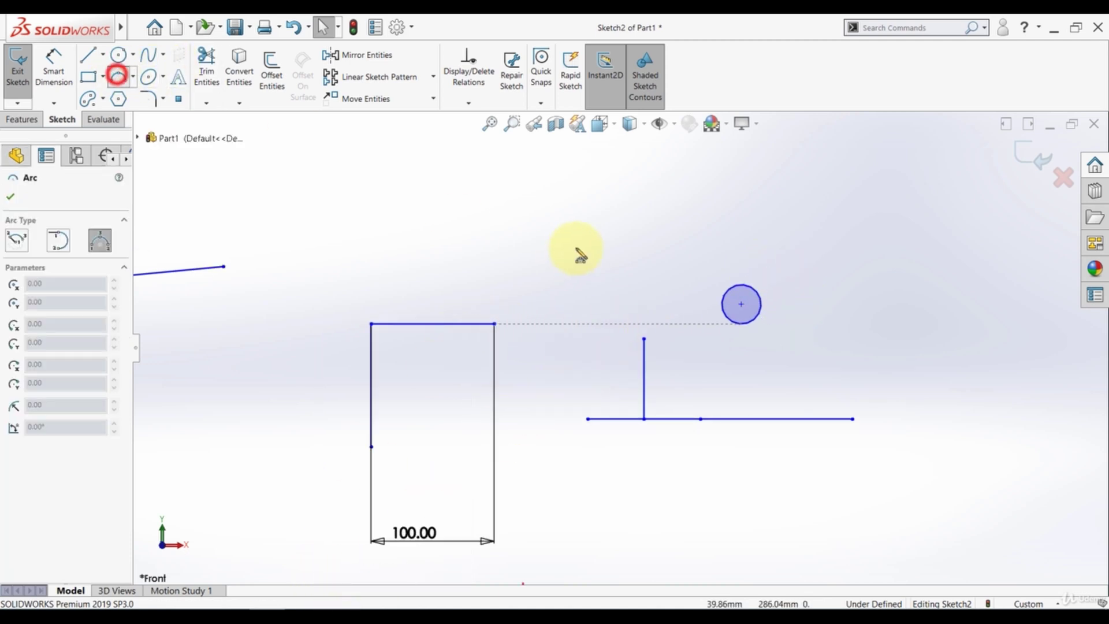
pyautogui.click(548, 240)
pyautogui.click(727, 218)
pyautogui.click(618, 178)
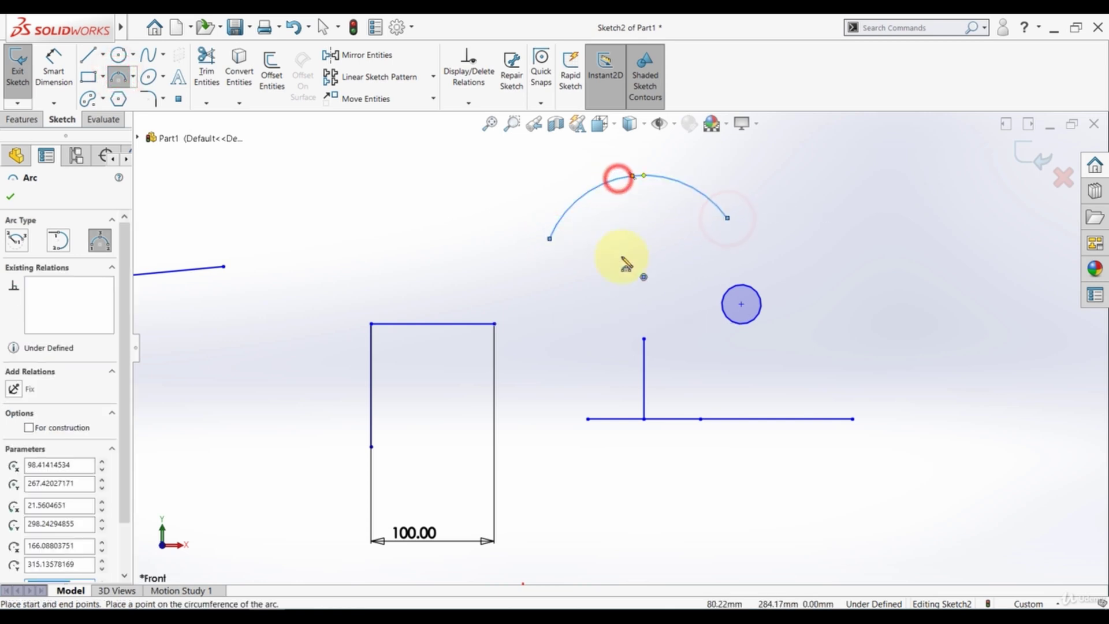
pyautogui.press('Escape')
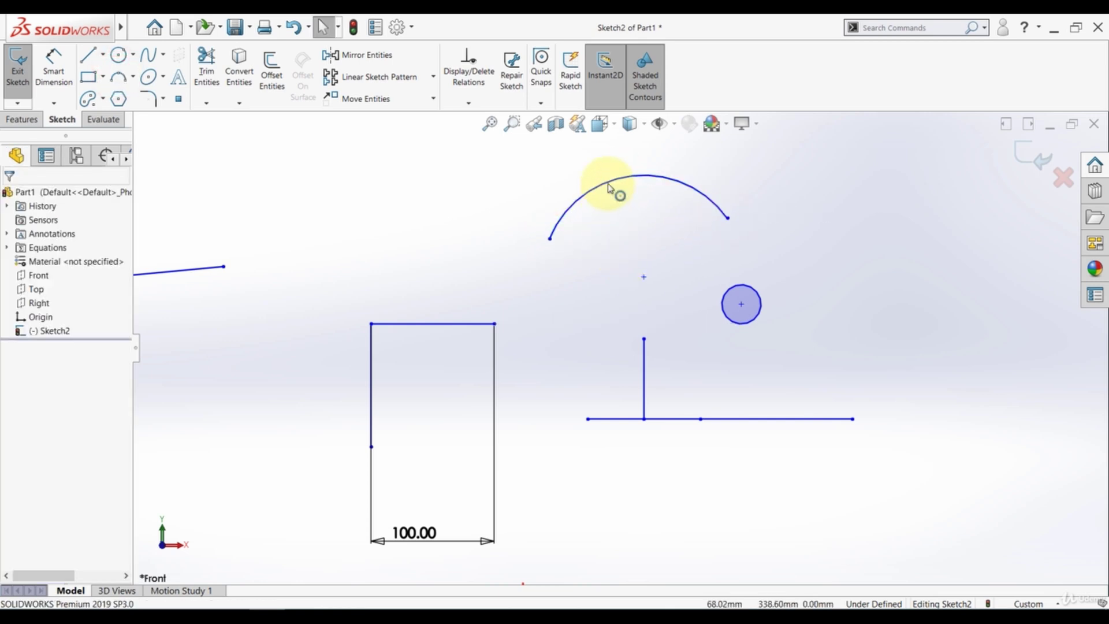
# - Add an equal curve length relation between the arc and the 100 mm horizontal line
pyautogui.click(607, 179)
pyautogui.keyDown('ctrl'); pyautogui.click(425, 324); pyautogui.keyUp('ctrl')
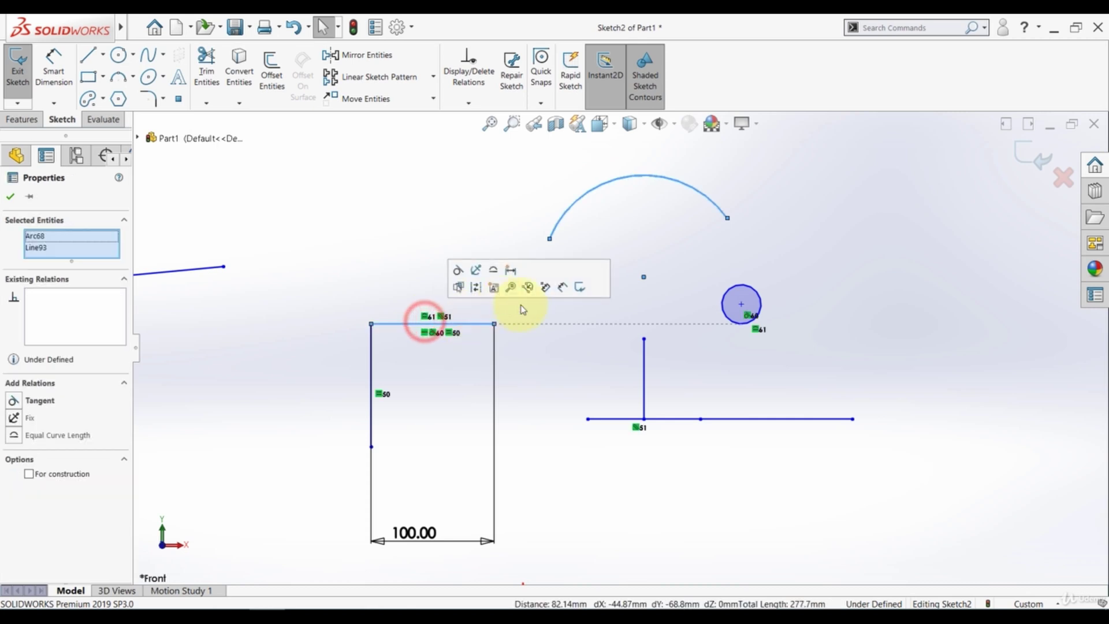
pyautogui.click(493, 271)
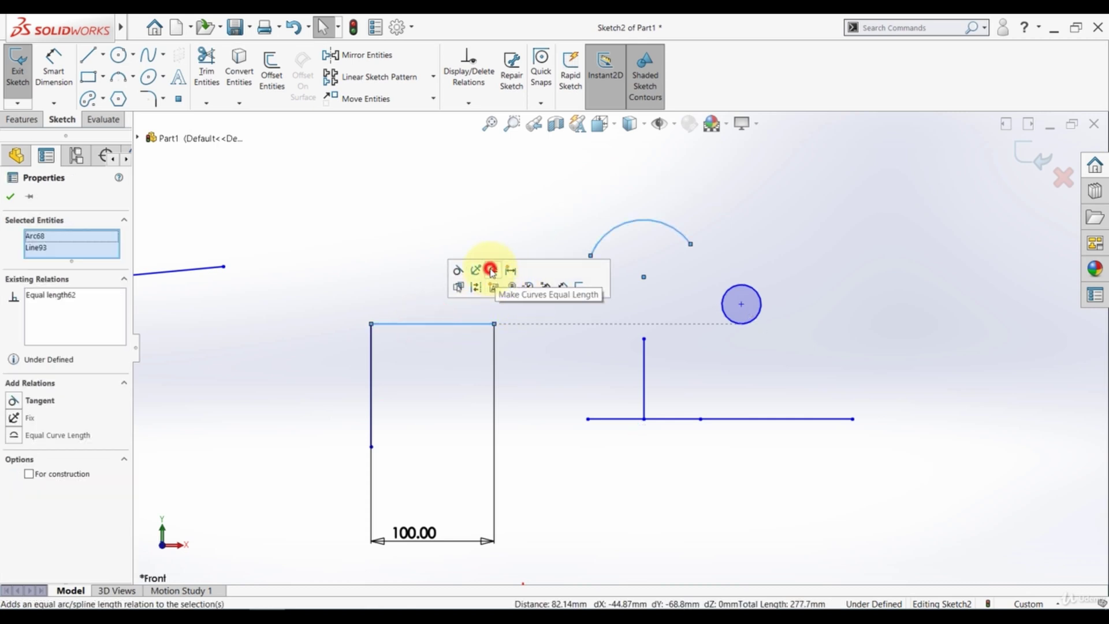
pyautogui.click(413, 218)
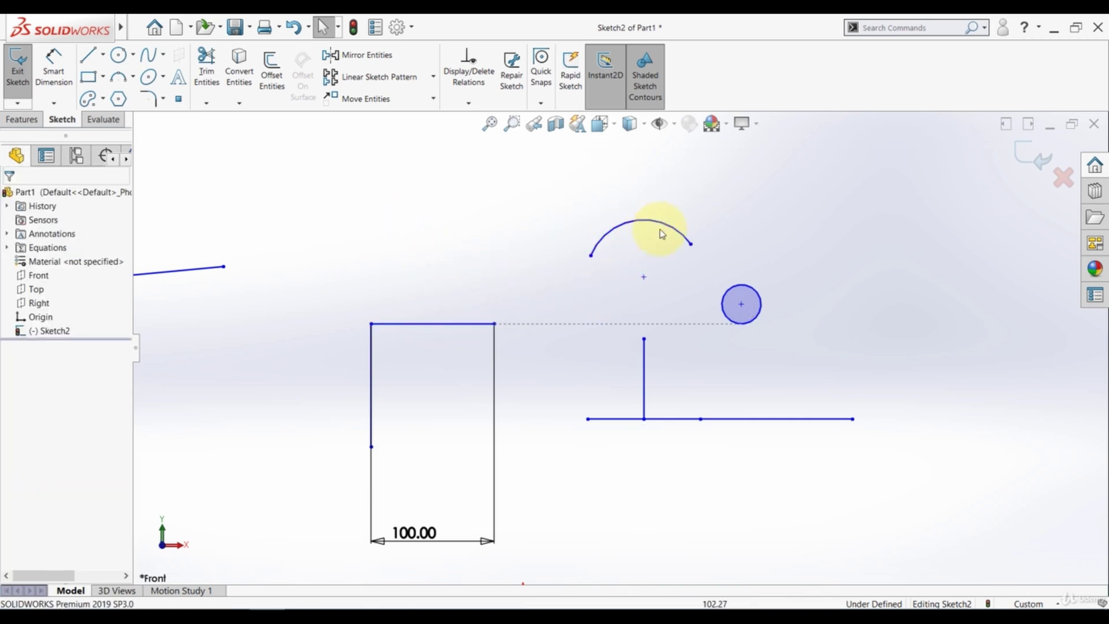
# - Add an arc length dimension to the arc using its two endpoints and its curve, placed just above it
pyautogui.click(50, 60)
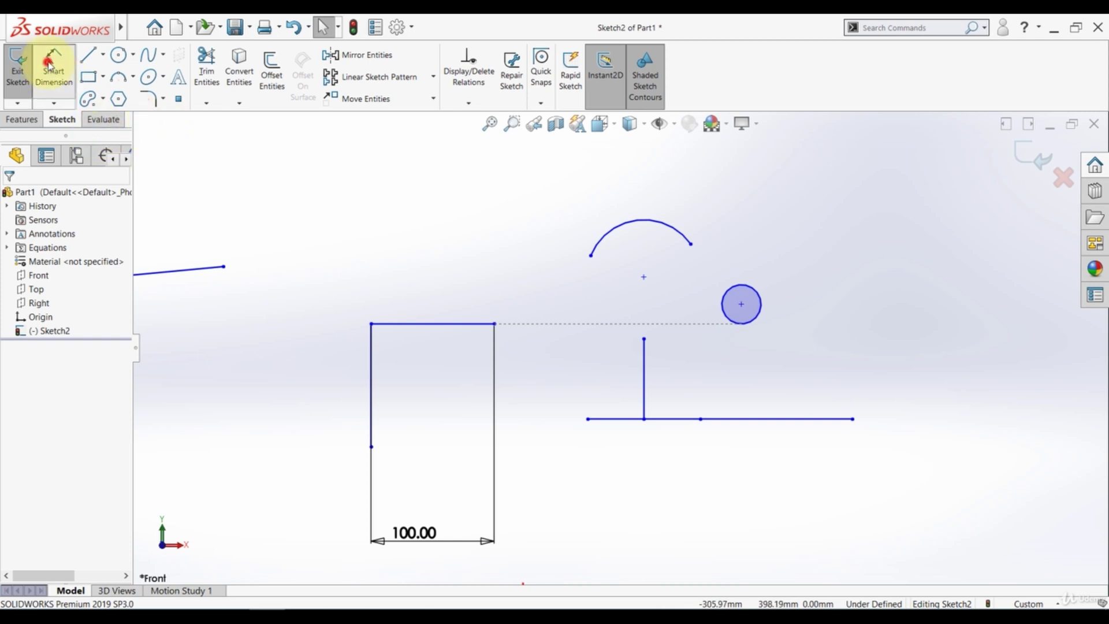
pyautogui.click(589, 255)
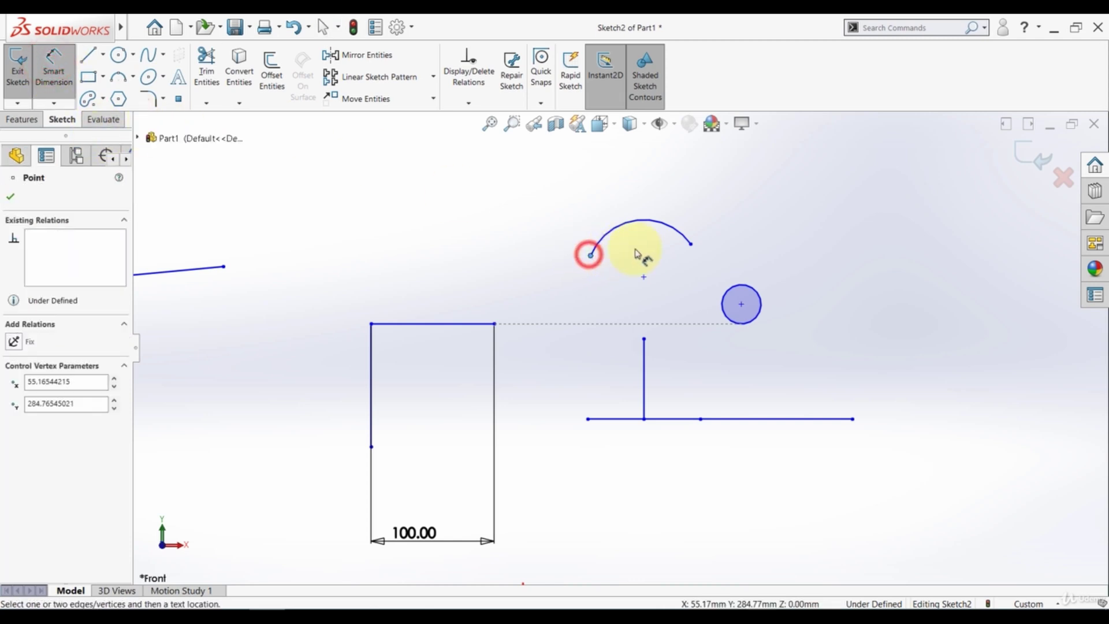
pyautogui.click(691, 246)
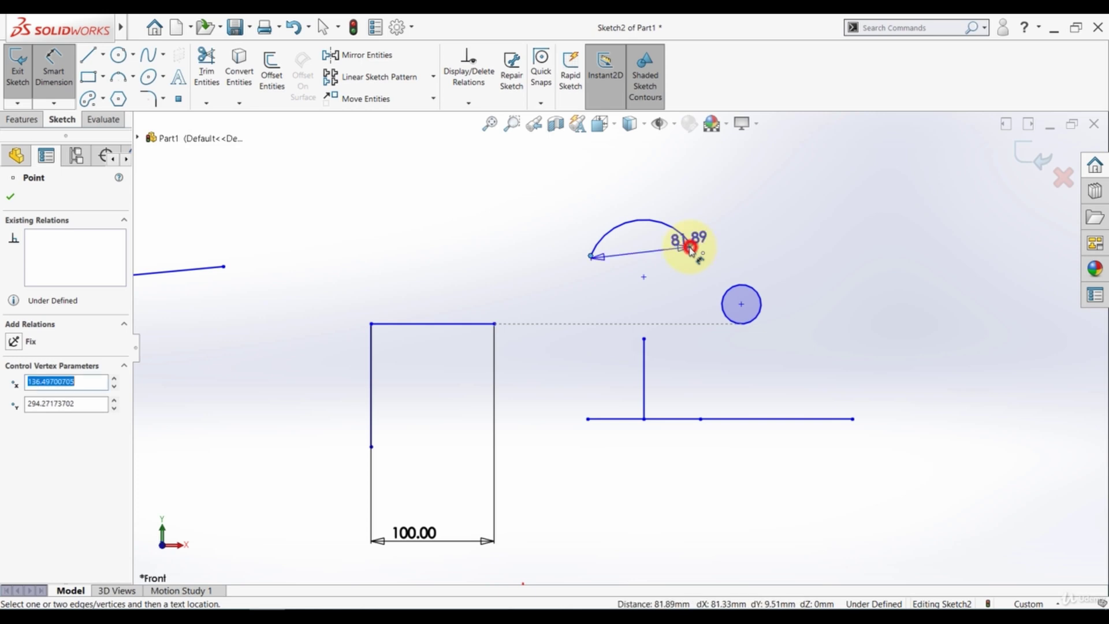
pyautogui.click(637, 223)
pyautogui.click(618, 210)
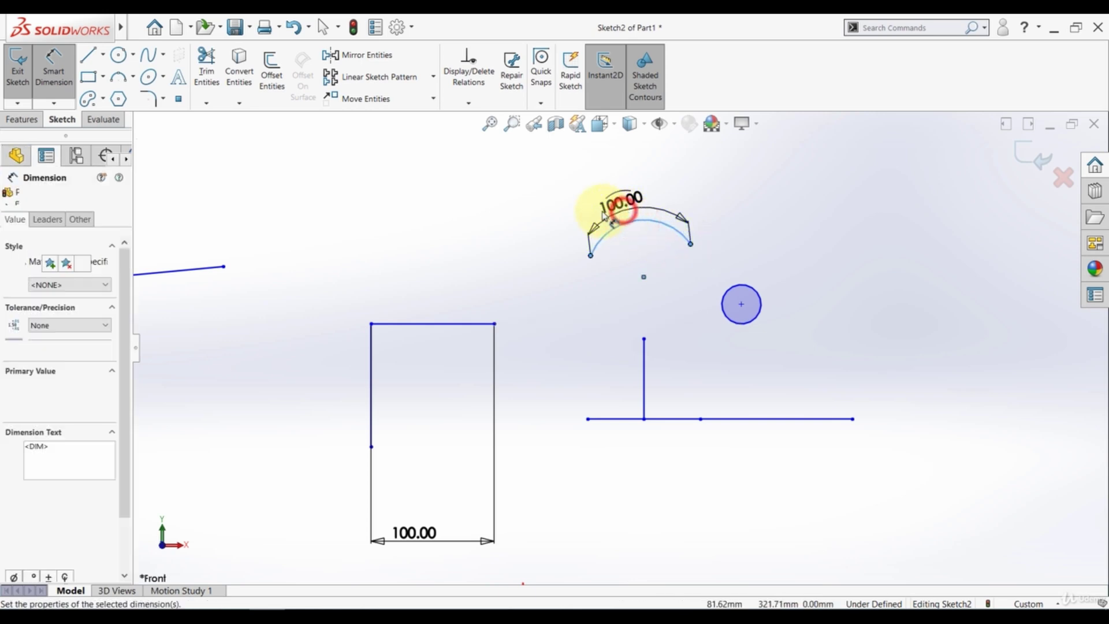
pyautogui.click(549, 191)
pyautogui.click(511, 219)
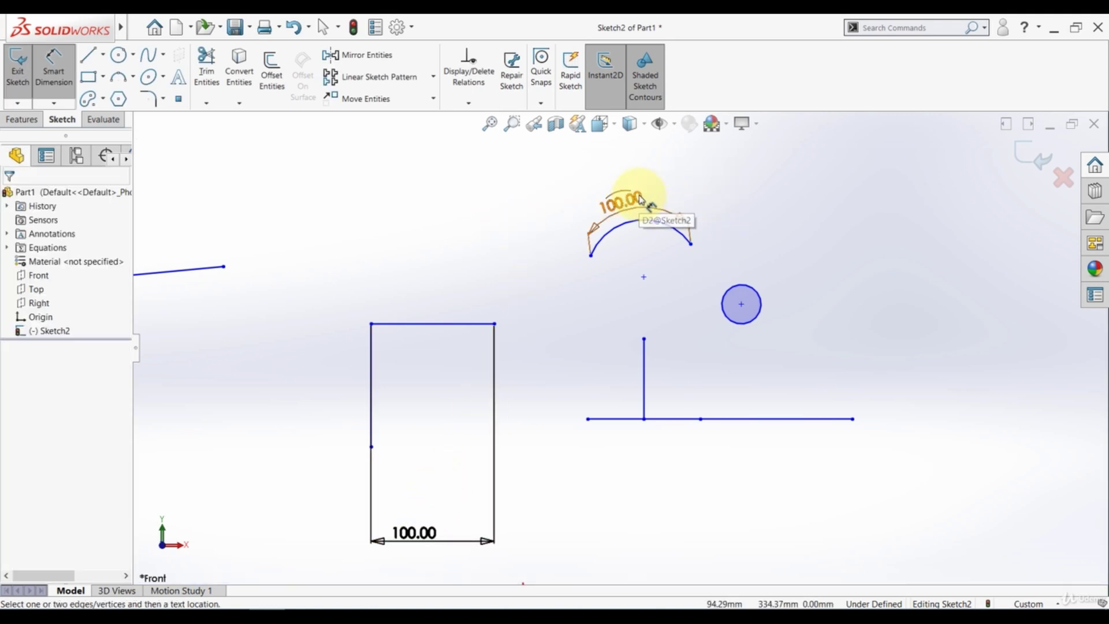
pyautogui.press('Escape')
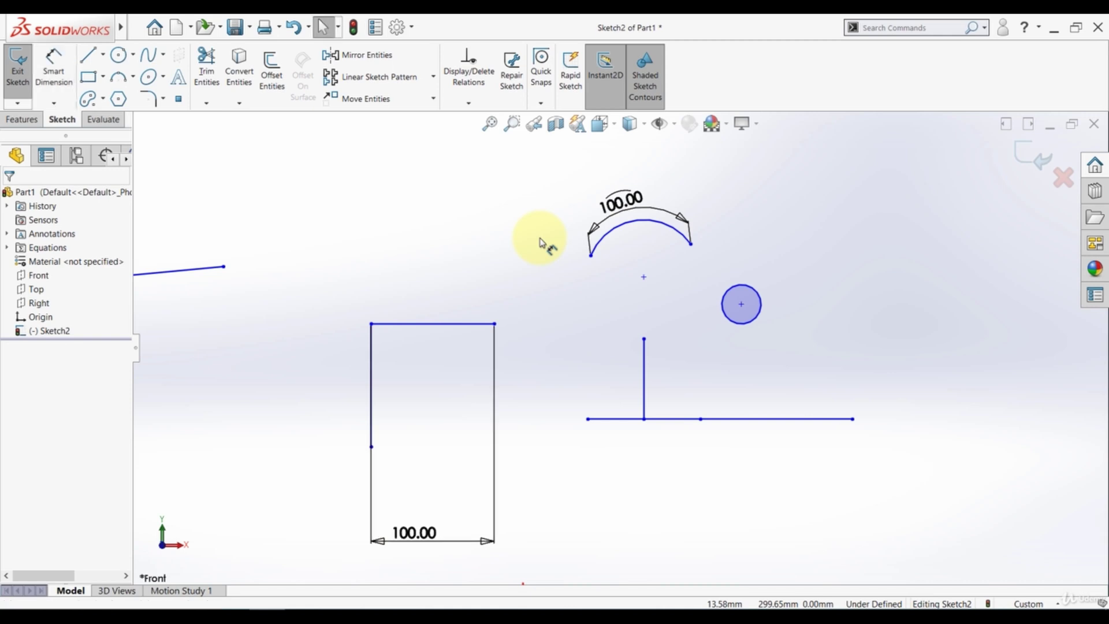
# - Sketch a circle with a radius of about 57 mm above the left end of the upper sloped line
pyautogui.press('z')
pyautogui.click(490, 124)
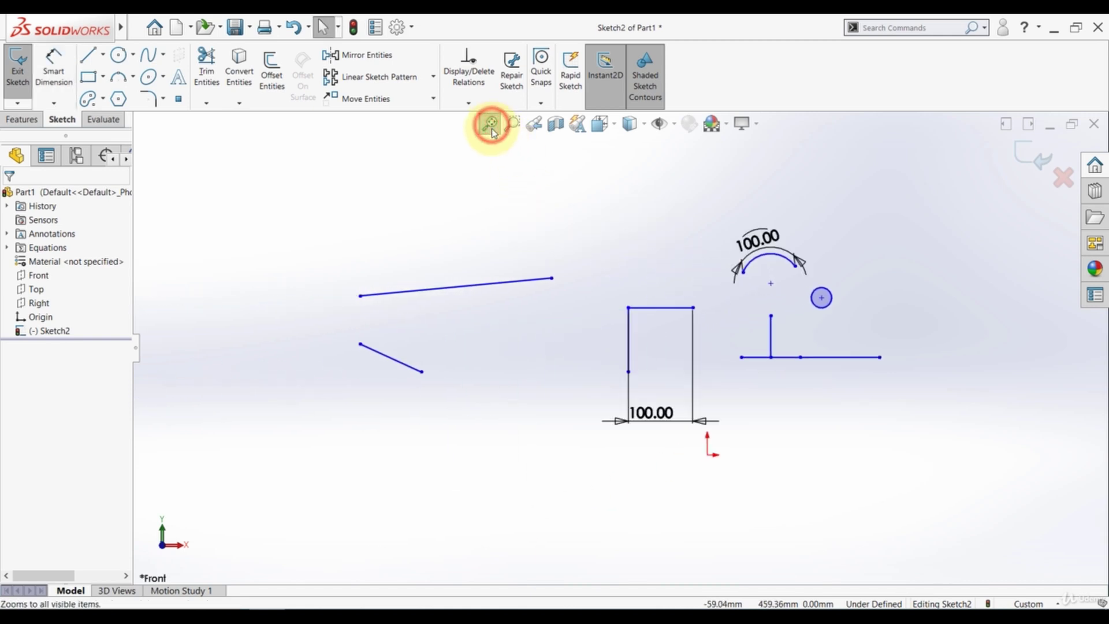
pyautogui.click(118, 55)
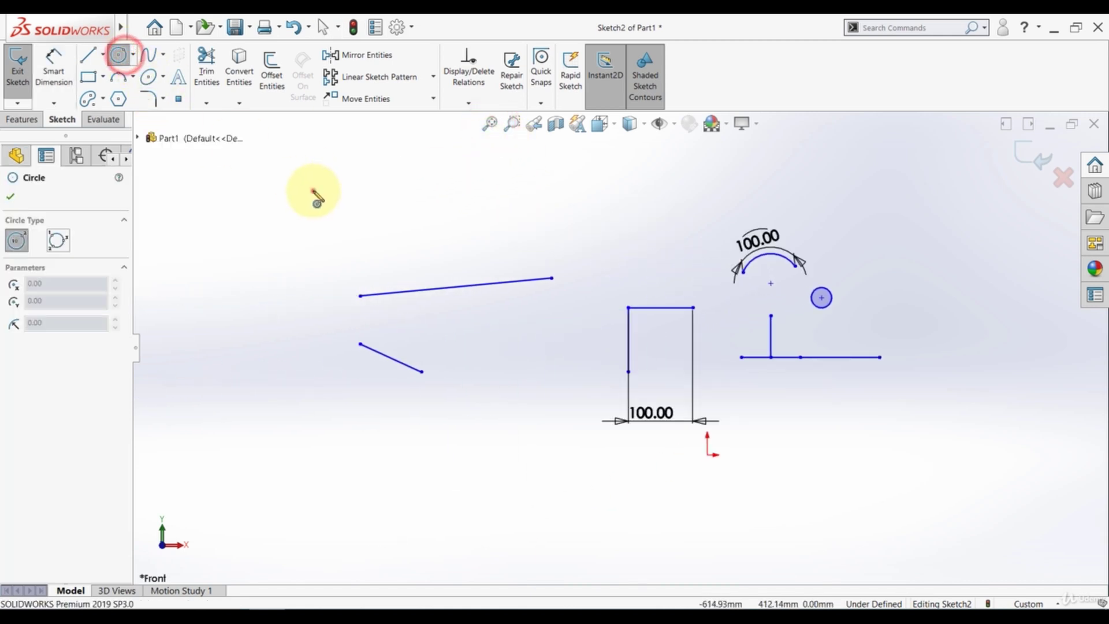
pyautogui.click(313, 191)
pyautogui.click(347, 203)
pyautogui.press('Escape')
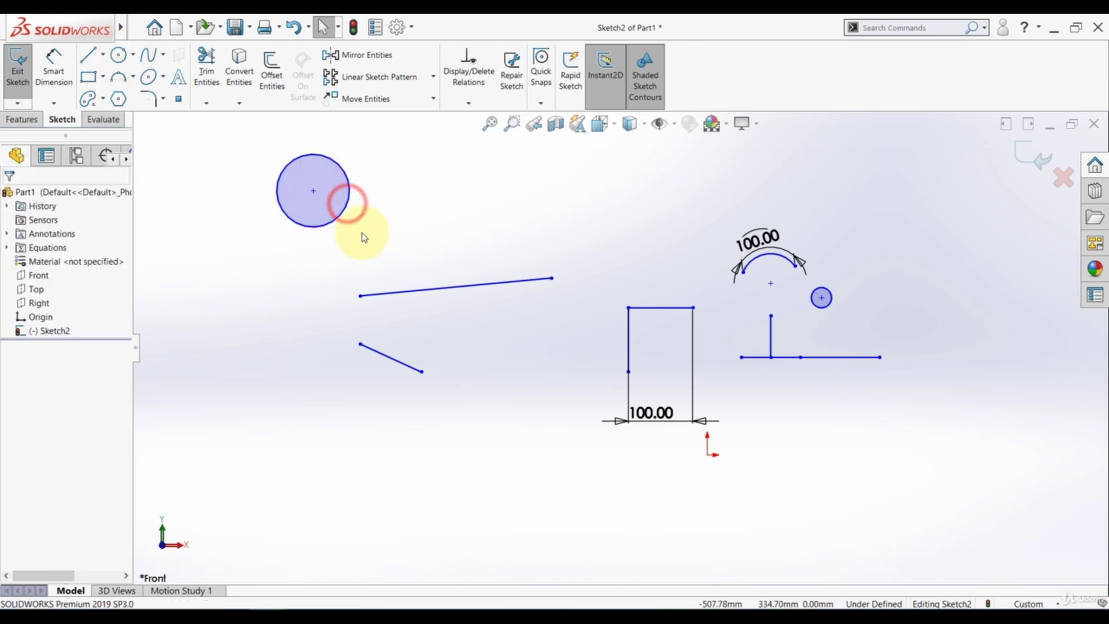
# - Make the large circle coincident with the upper sloped line's left endpoint, and shift that endpoint along the line to enlarge the circle
pyautogui.click(334, 221)
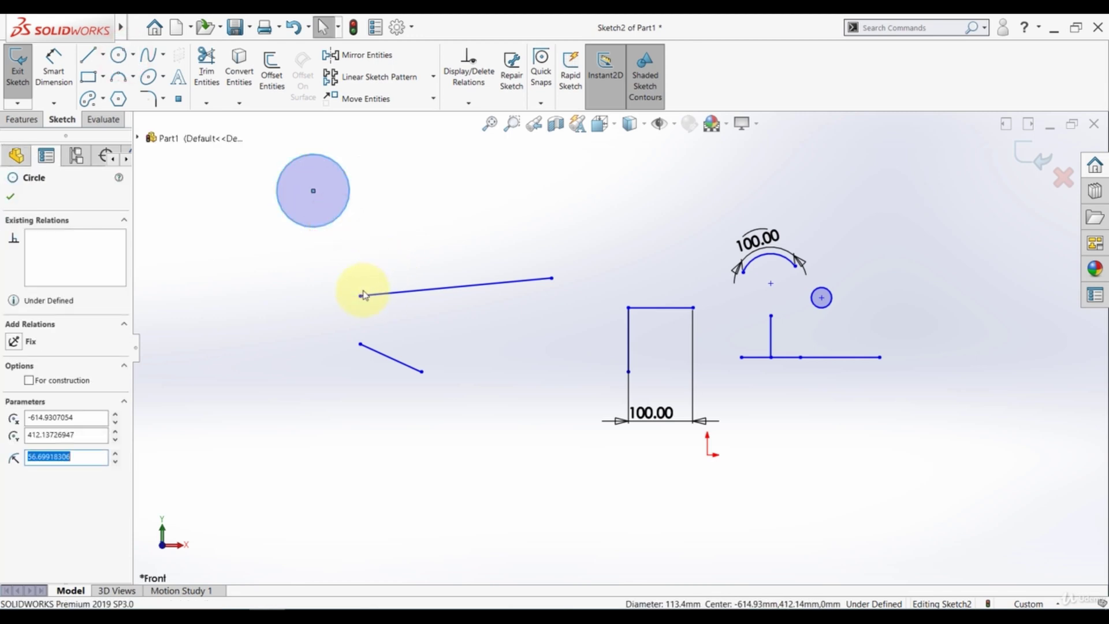
pyautogui.keyDown('ctrl'); pyautogui.click(361, 297); pyautogui.keyUp('ctrl')
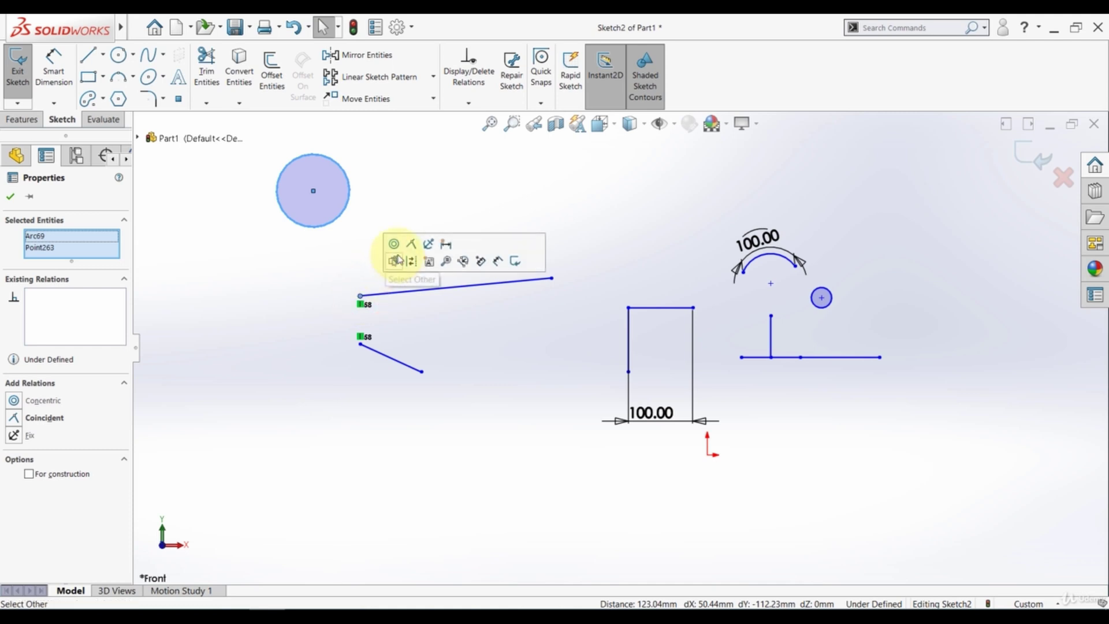
pyautogui.click(411, 246)
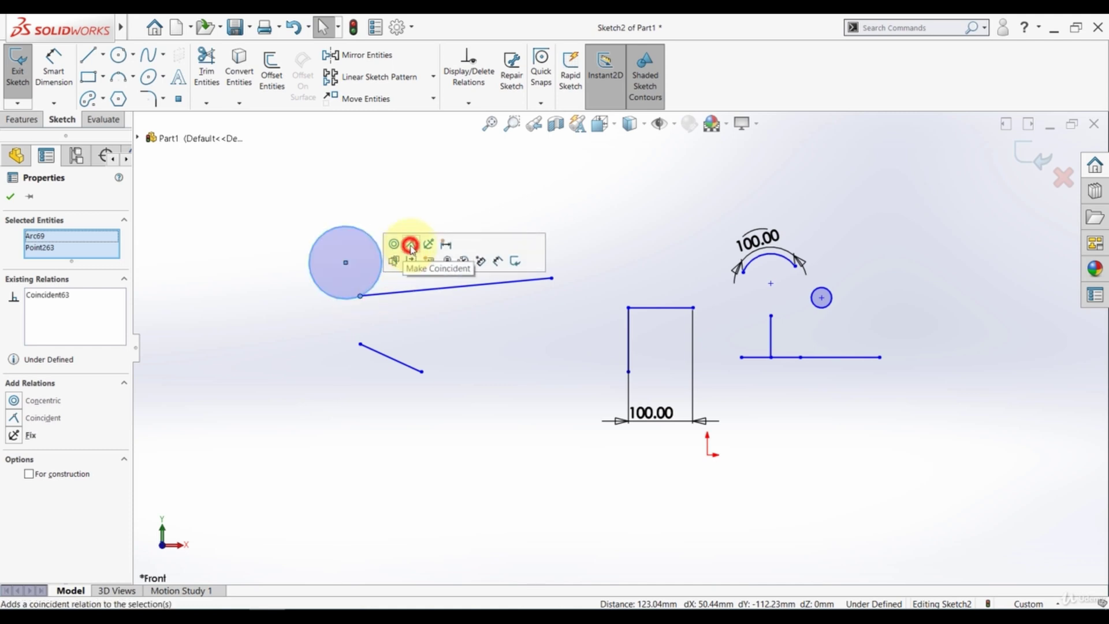
pyautogui.click(406, 192)
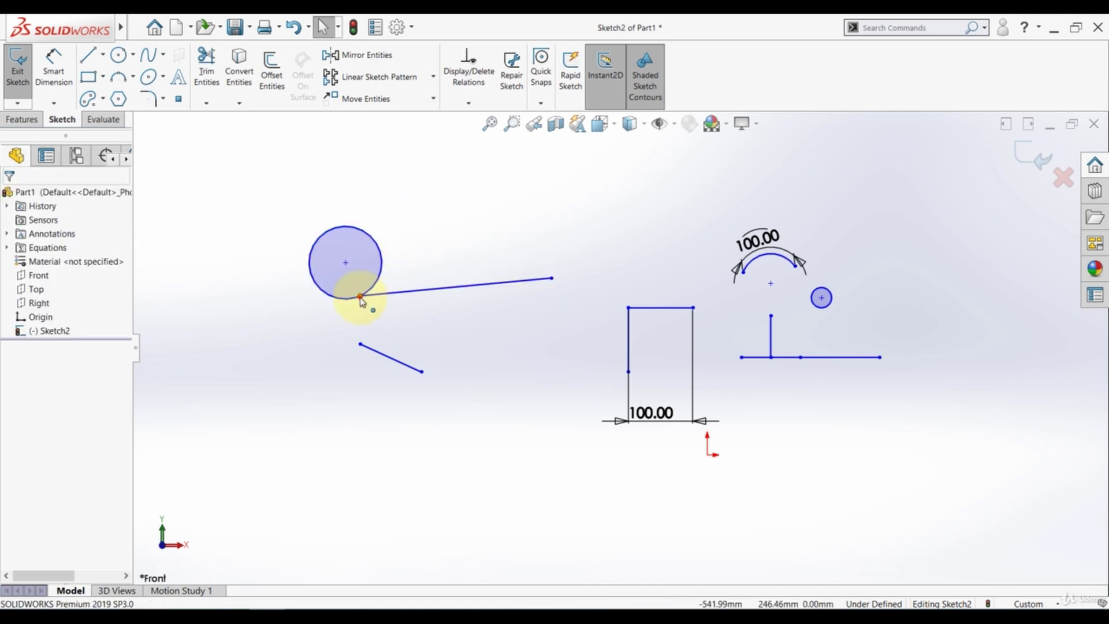
pyautogui.moveTo(360, 300); pyautogui.dragTo(417, 290)
pyautogui.click(466, 181)
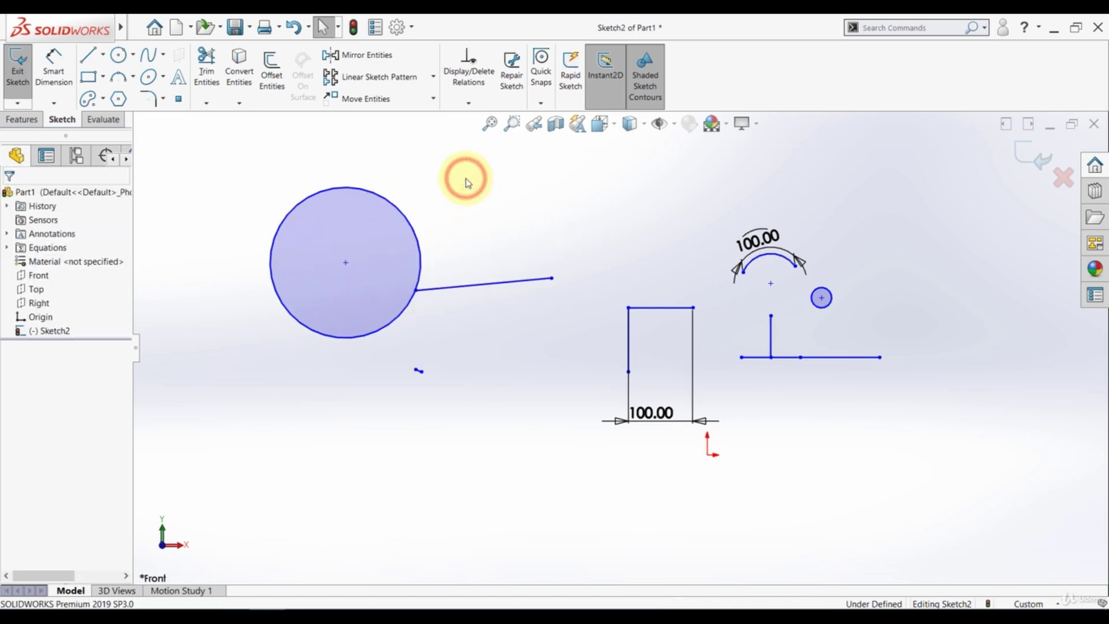
# - Add a tangent relation between the upper sloped line and the large circle
pyautogui.click(440, 289)
pyautogui.keyDown('ctrl'); pyautogui.click(417, 239); pyautogui.keyUp('ctrl')
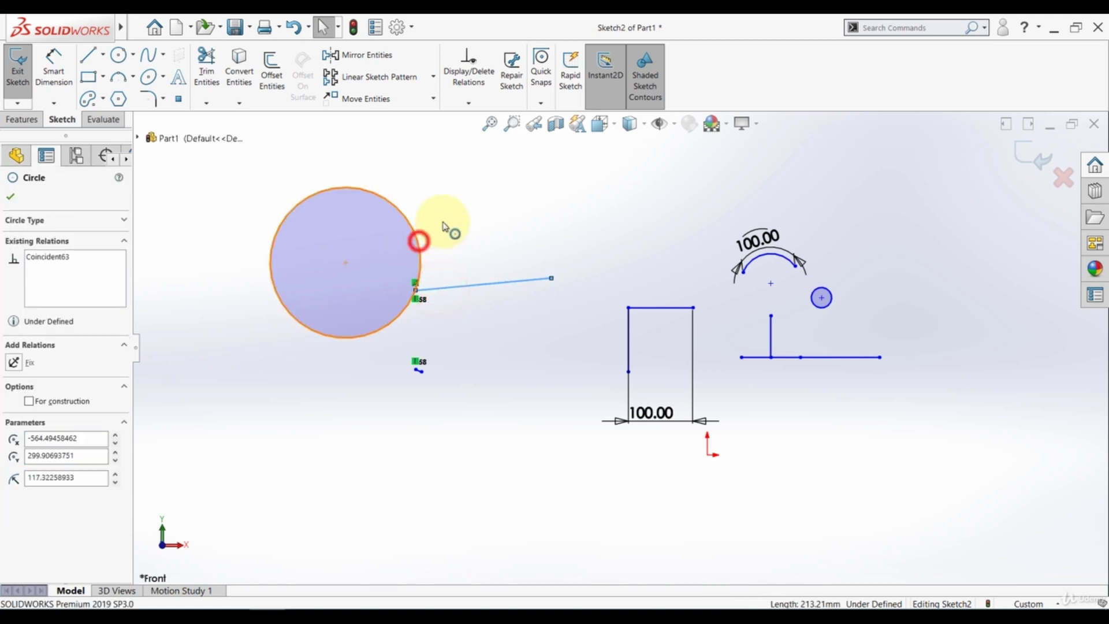
pyautogui.click(452, 191)
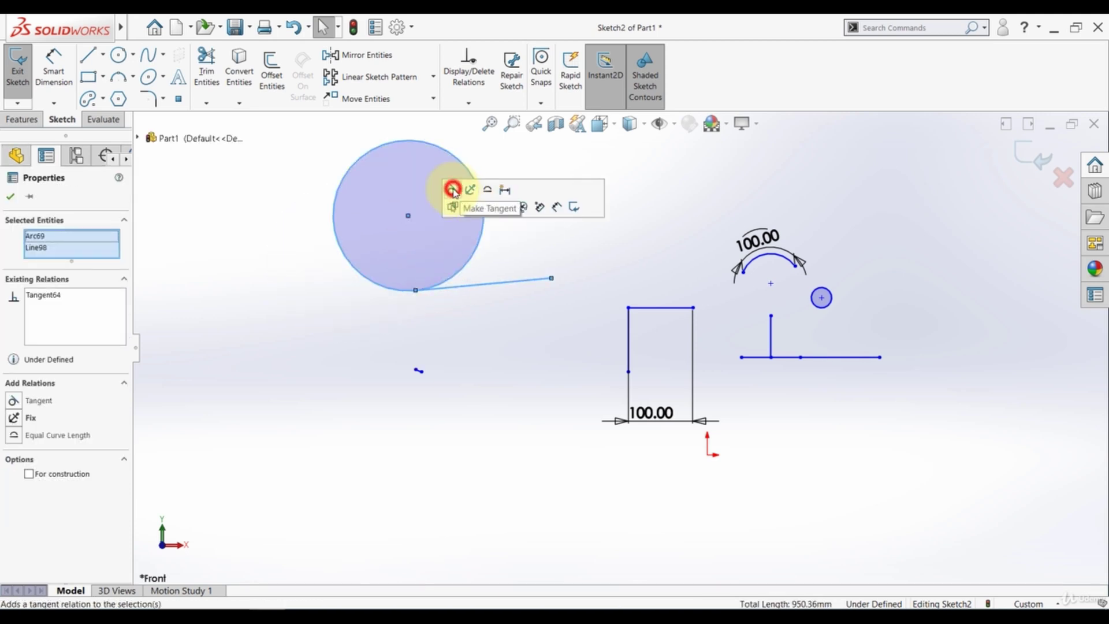
pyautogui.click(297, 259)
# - Reposition the tangent line's left endpoint, and pull the lower sloped line's right endpoint down and outward to lengthen that line
pyautogui.moveTo(390, 298); pyautogui.dragTo(410, 293)
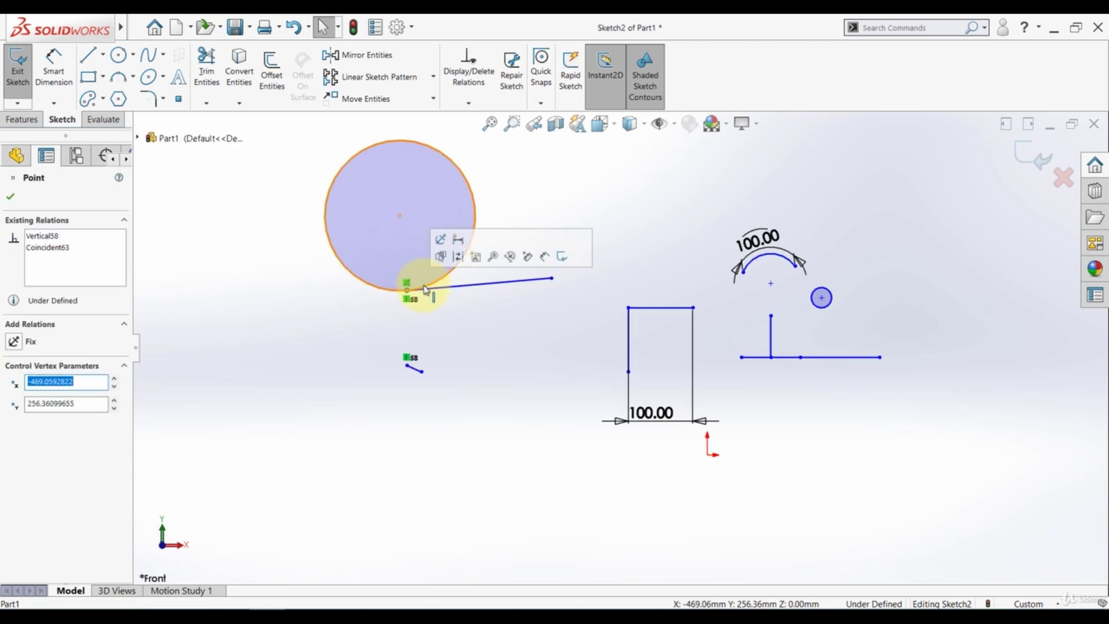
pyautogui.click(472, 334)
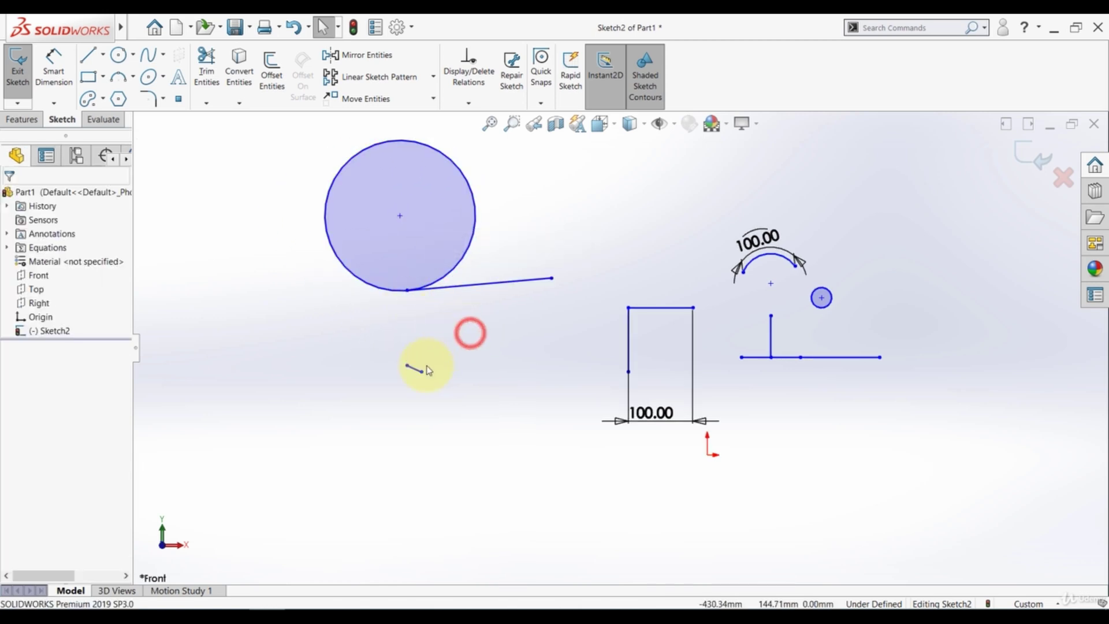
pyautogui.moveTo(423, 374); pyautogui.dragTo(464, 391)
pyautogui.click(386, 417)
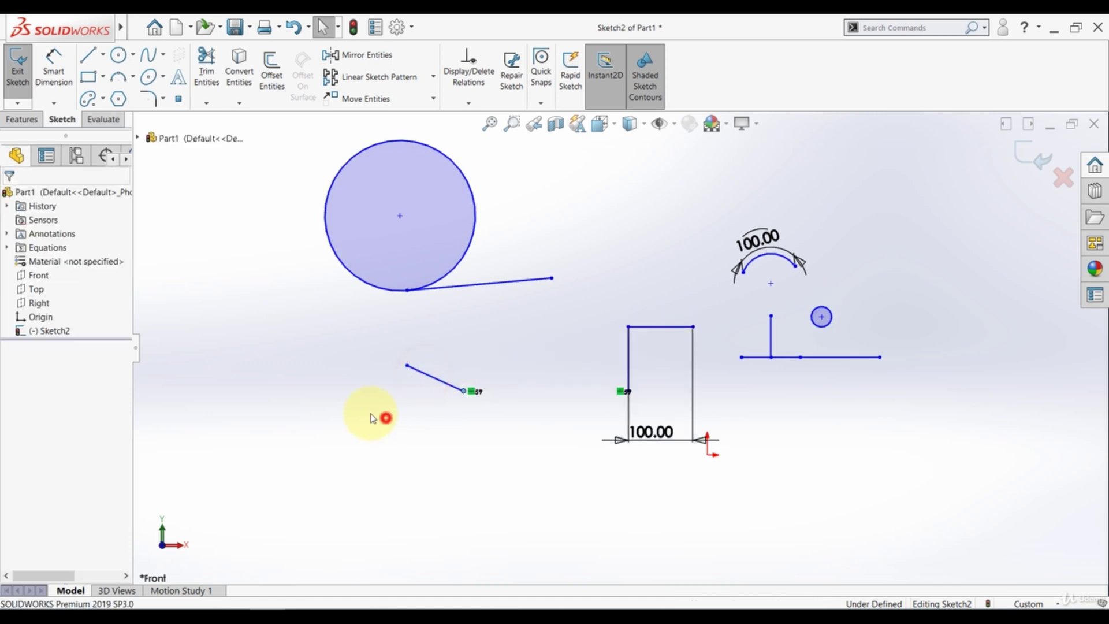
# - Sketch two separate circles below the sloped lines, with radii of about 51 mm and about 70 mm
pyautogui.click(118, 55)
pyautogui.click(278, 404)
pyautogui.click(292, 433)
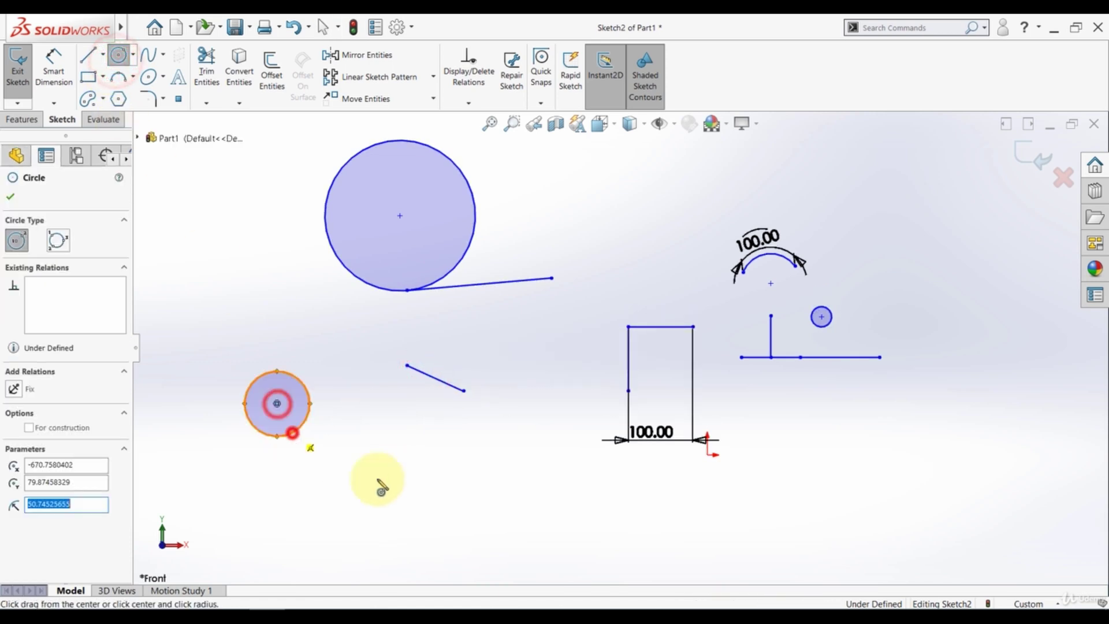
pyautogui.moveTo(453, 549)
pyautogui.mouseDown()
pyautogui.moveTo(469, 540)
pyautogui.moveTo(448, 545)
pyautogui.mouseUp()
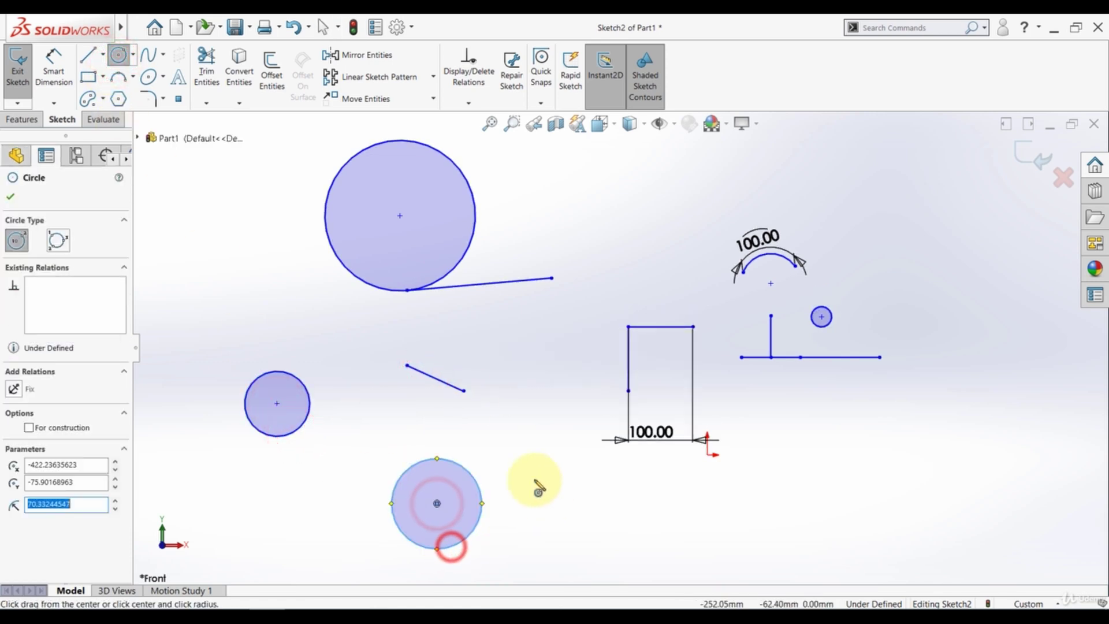
pyautogui.click(118, 55)
pyautogui.click(408, 402)
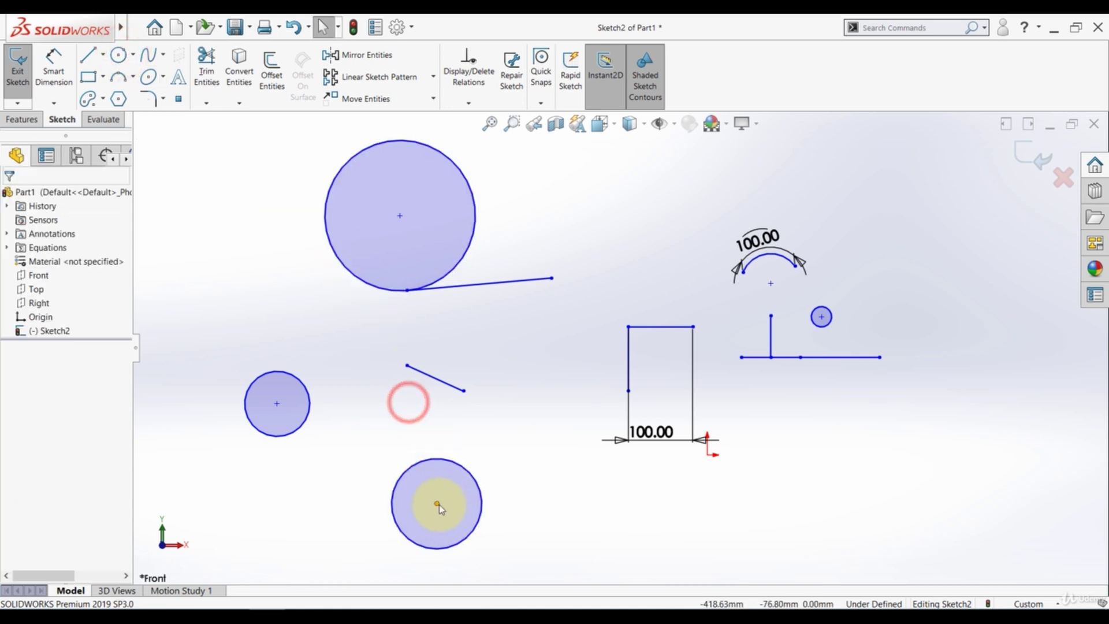
# - Add a concentric relation between the two lower circles and move their shared center slightly downward
pyautogui.click(438, 462)
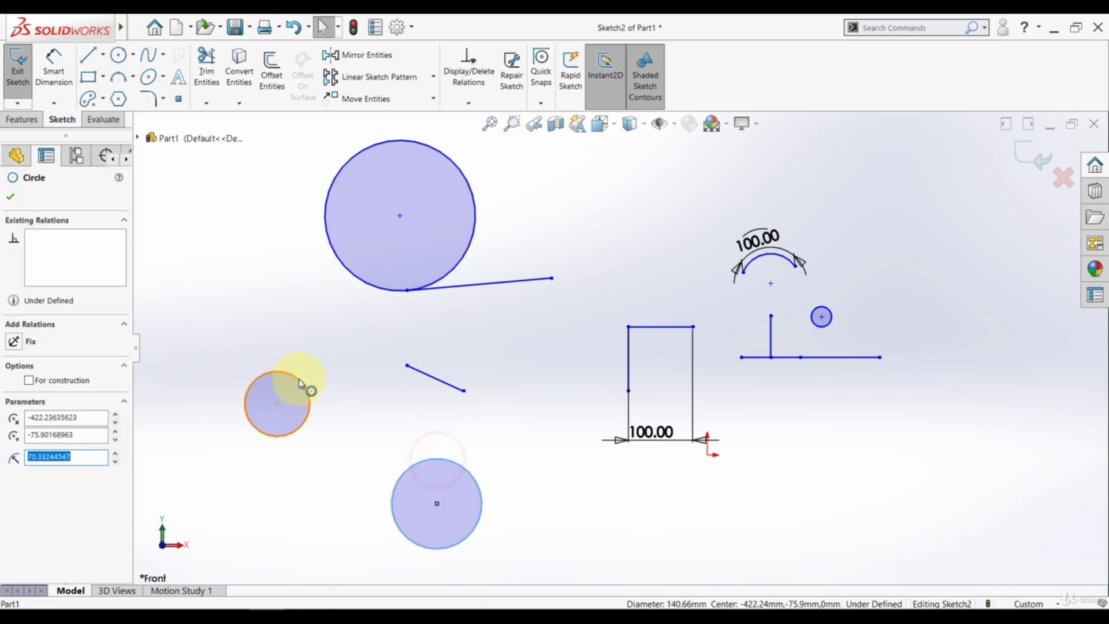
pyautogui.keyDown('ctrl'); pyautogui.click(298, 381); pyautogui.keyUp('ctrl')
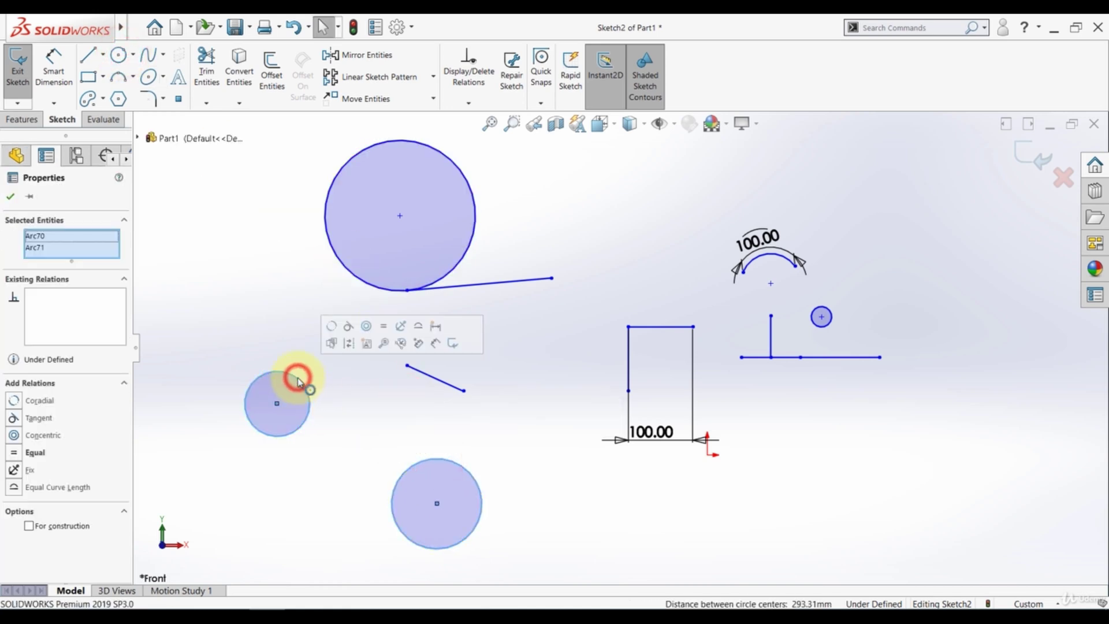
pyautogui.click(366, 327)
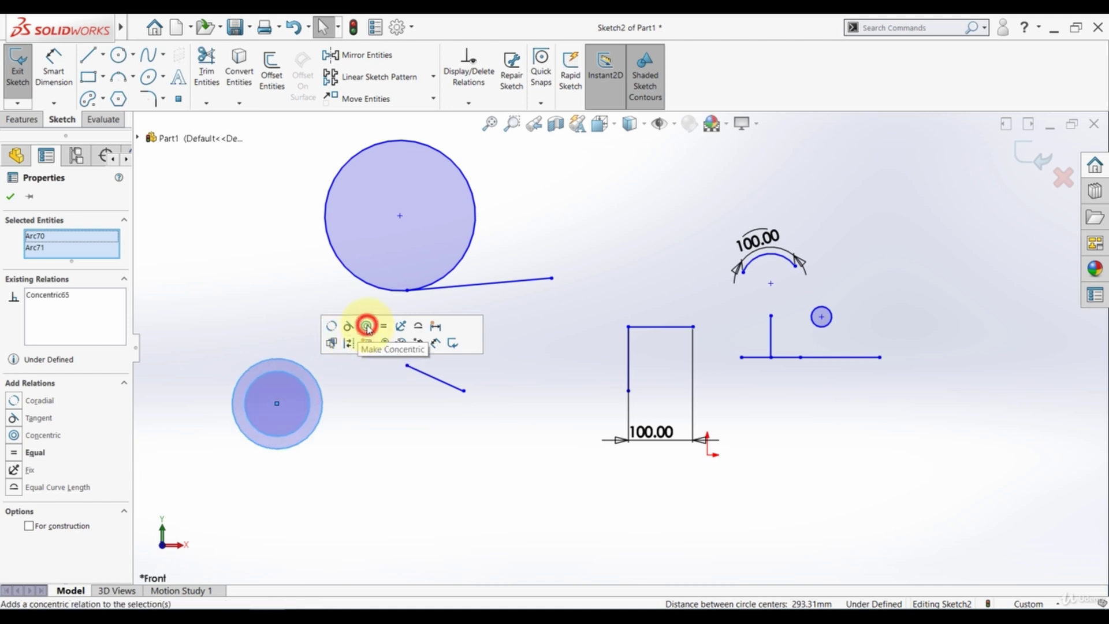
pyautogui.click(248, 319)
pyautogui.moveTo(277, 406); pyautogui.dragTo(294, 450)
pyautogui.click(268, 363)
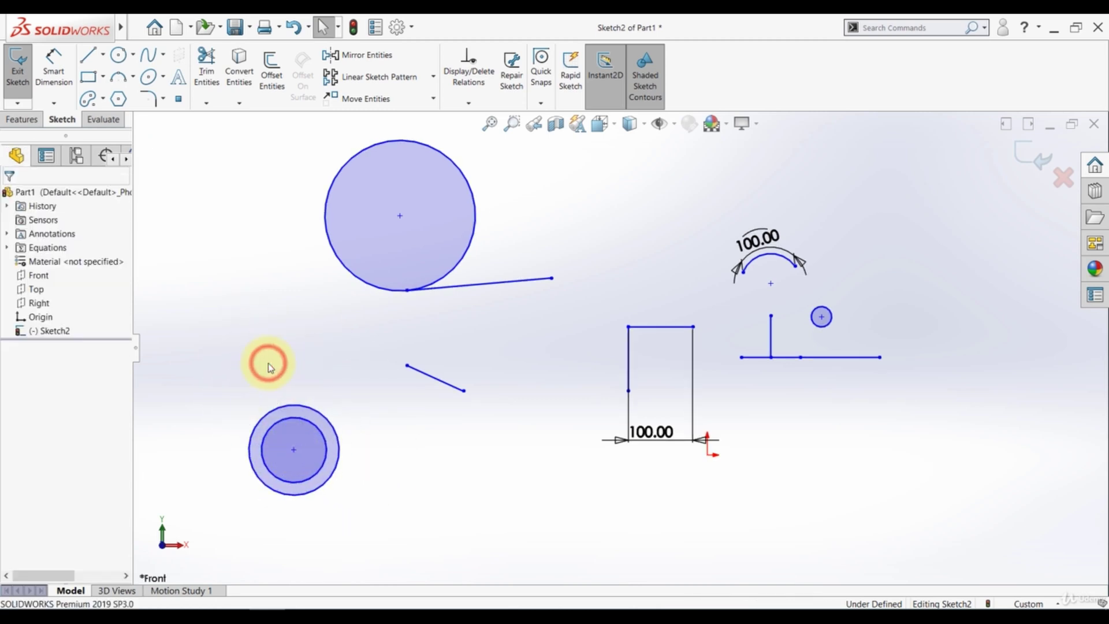
# - Sketch two three-point arcs beside the concentric circles, one bulging upward with a radius of about 66 mm and one bulging downward below it
pyautogui.click(118, 77)
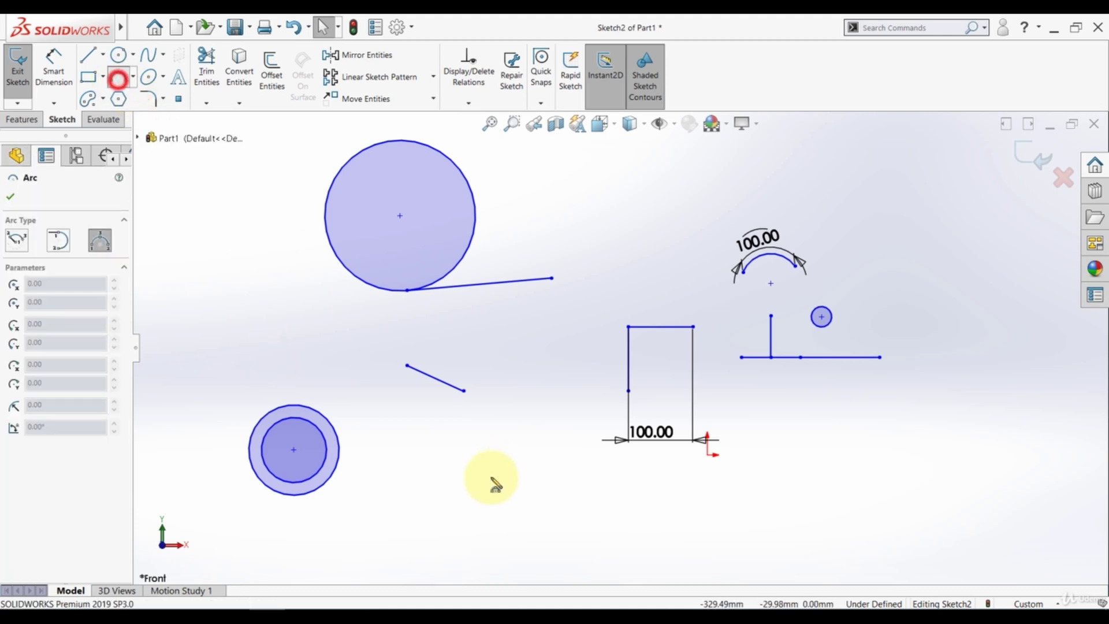
pyautogui.click(455, 483)
pyautogui.click(515, 441)
pyautogui.click(469, 447)
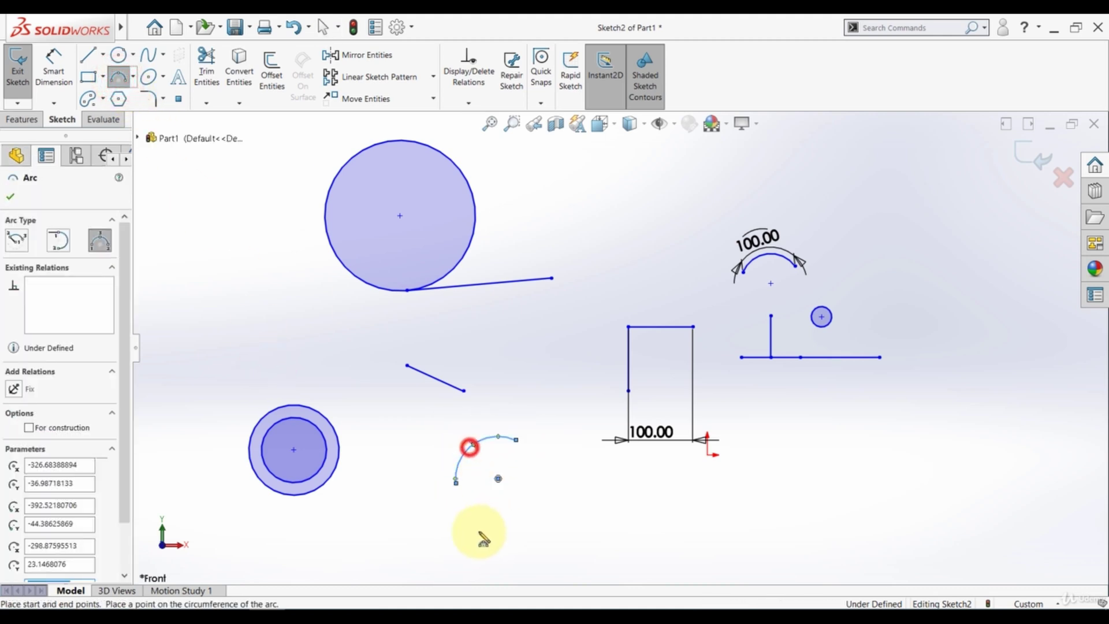
pyautogui.click(465, 541)
pyautogui.click(565, 543)
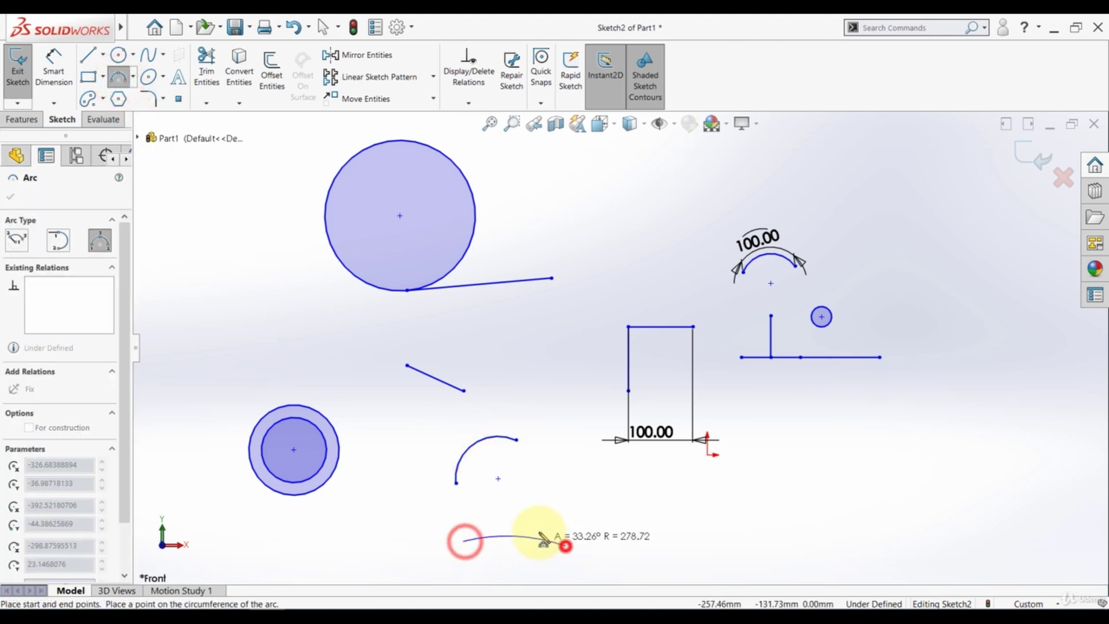
pyautogui.click(509, 576)
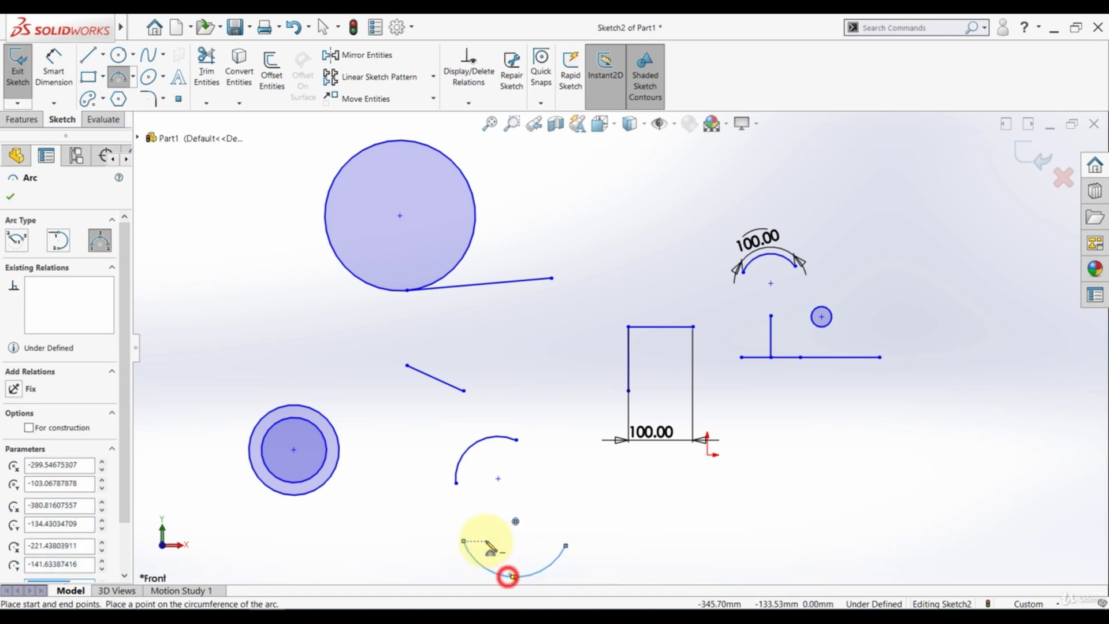
pyautogui.click(125, 88)
pyautogui.click(410, 445)
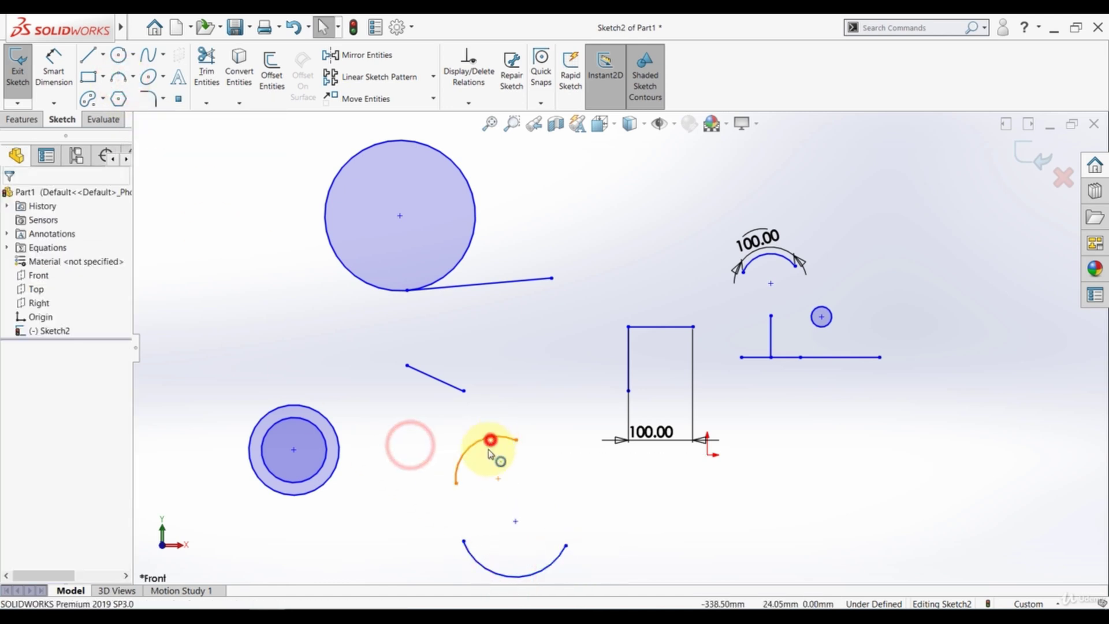
# - Add a coradial relation between the upper and lower arcs
pyautogui.click(489, 453)
pyautogui.keyDown('ctrl'); pyautogui.click(477, 561); pyautogui.keyUp('ctrl')
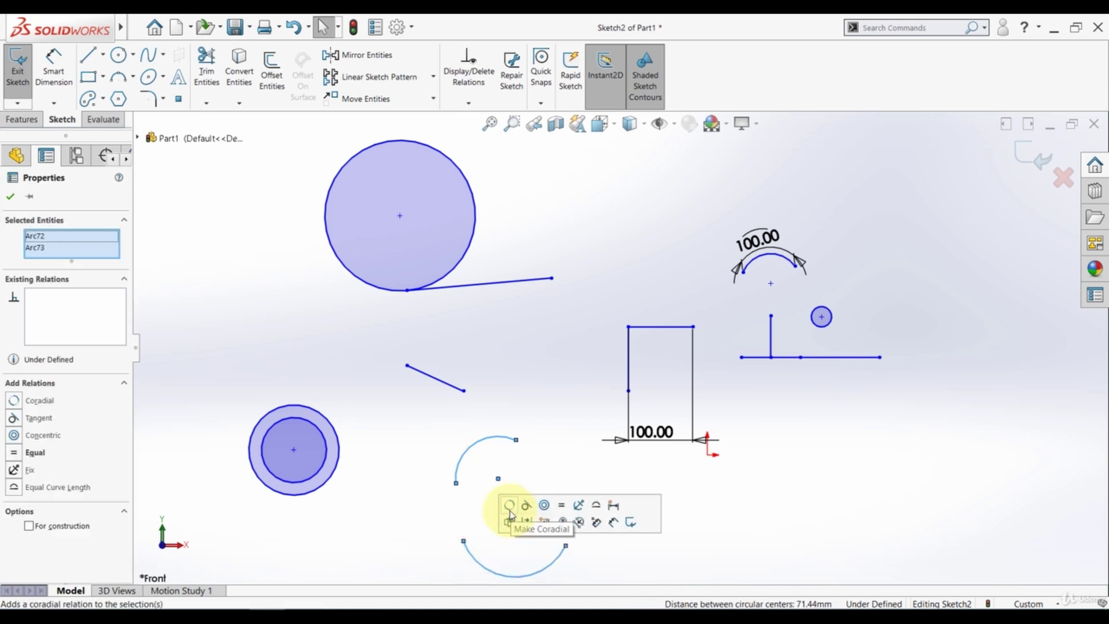
pyautogui.click(509, 510)
pyautogui.click(416, 504)
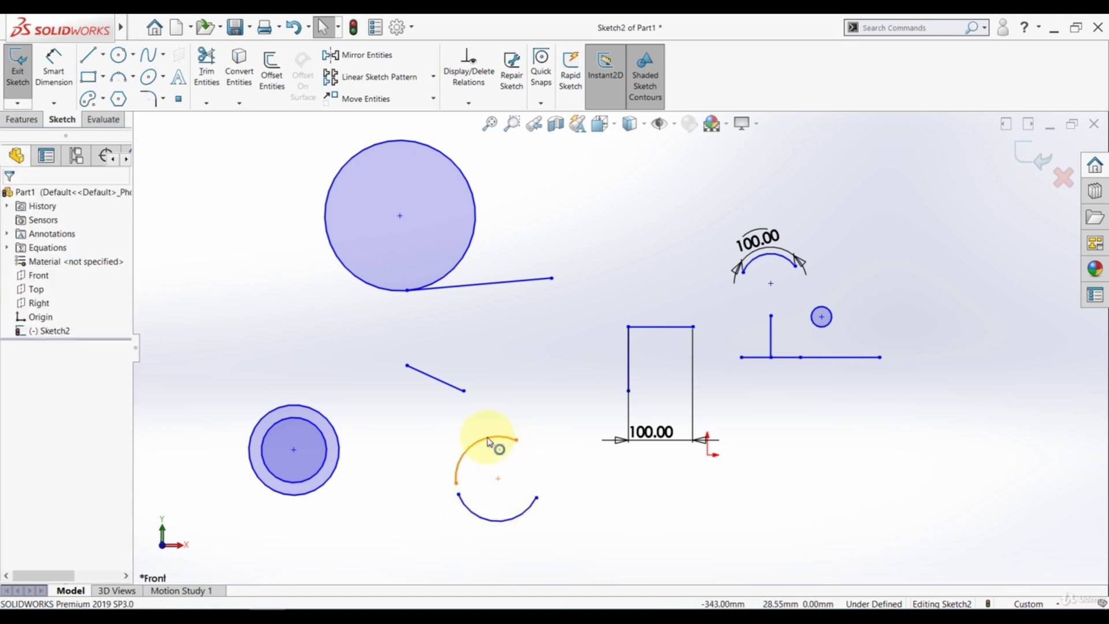
# - Add a radius dimension to the upper coradial arc, placed outside its left side, keeping the current value
pyautogui.click(62, 58)
pyautogui.click(478, 445)
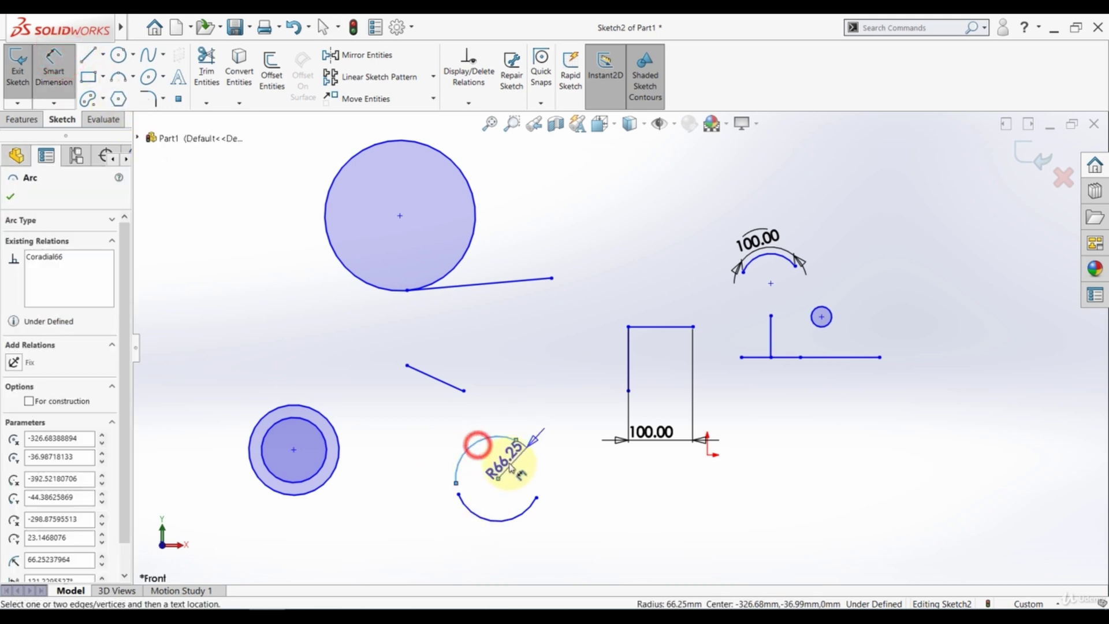
pyautogui.click(409, 441)
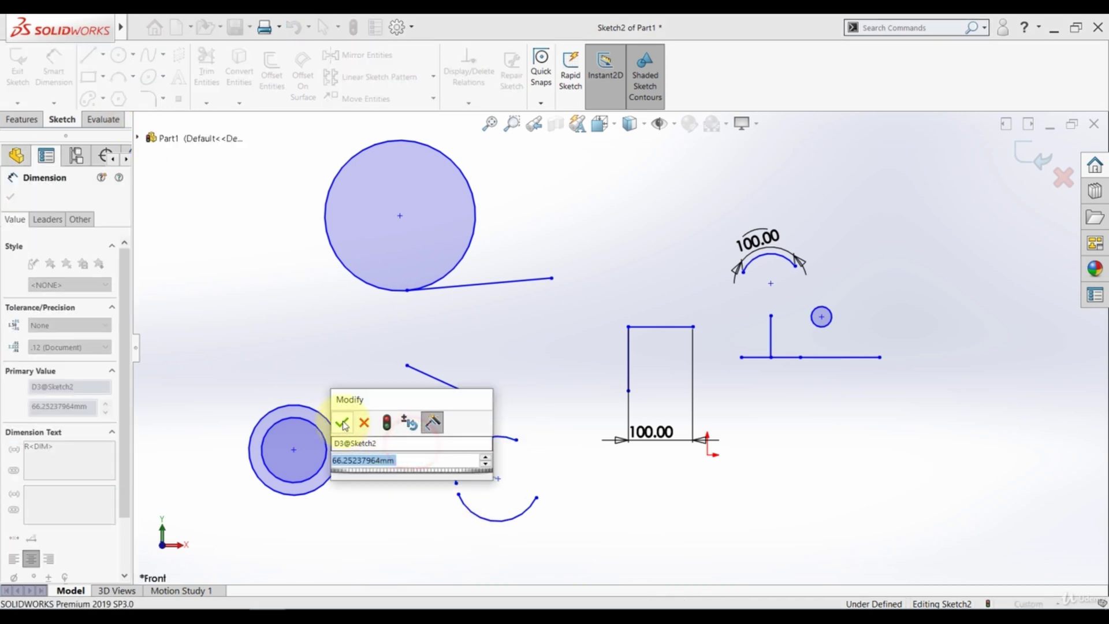
pyautogui.click(343, 423)
# - Add a driven radius dimension to the lower coradial arc, placed outside its lower right side
pyautogui.click(477, 511)
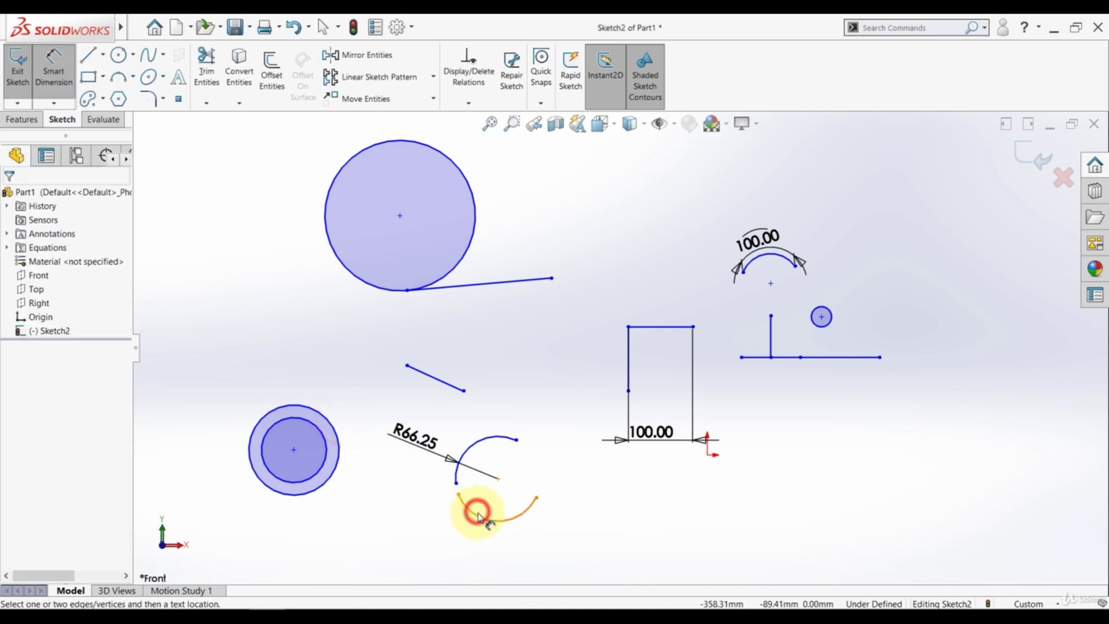
pyautogui.click(562, 550)
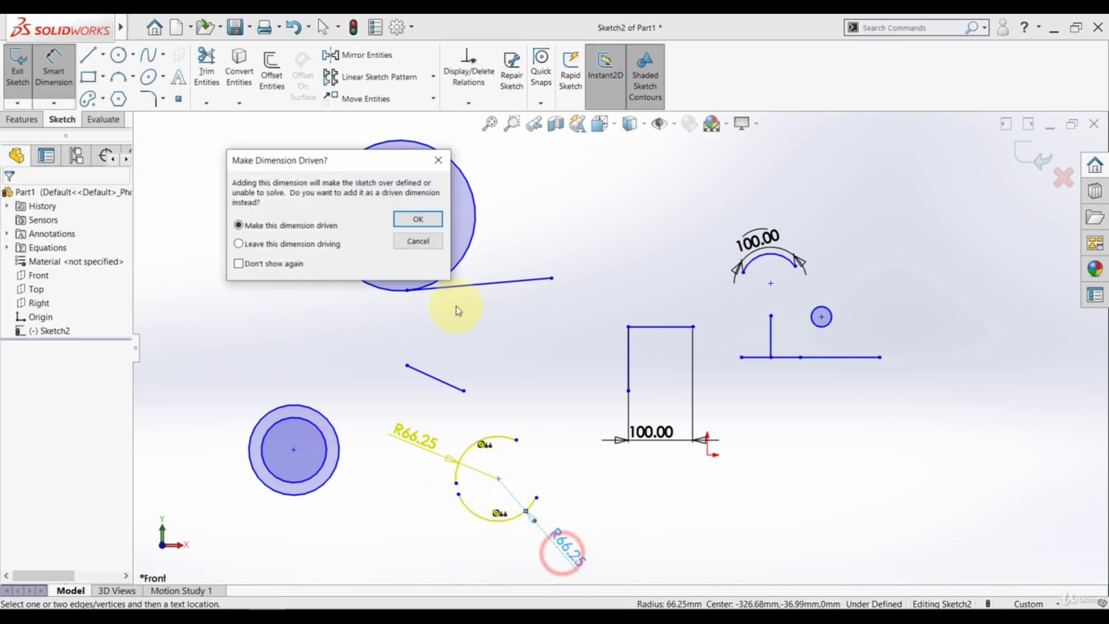
pyautogui.click(419, 219)
pyautogui.click(408, 506)
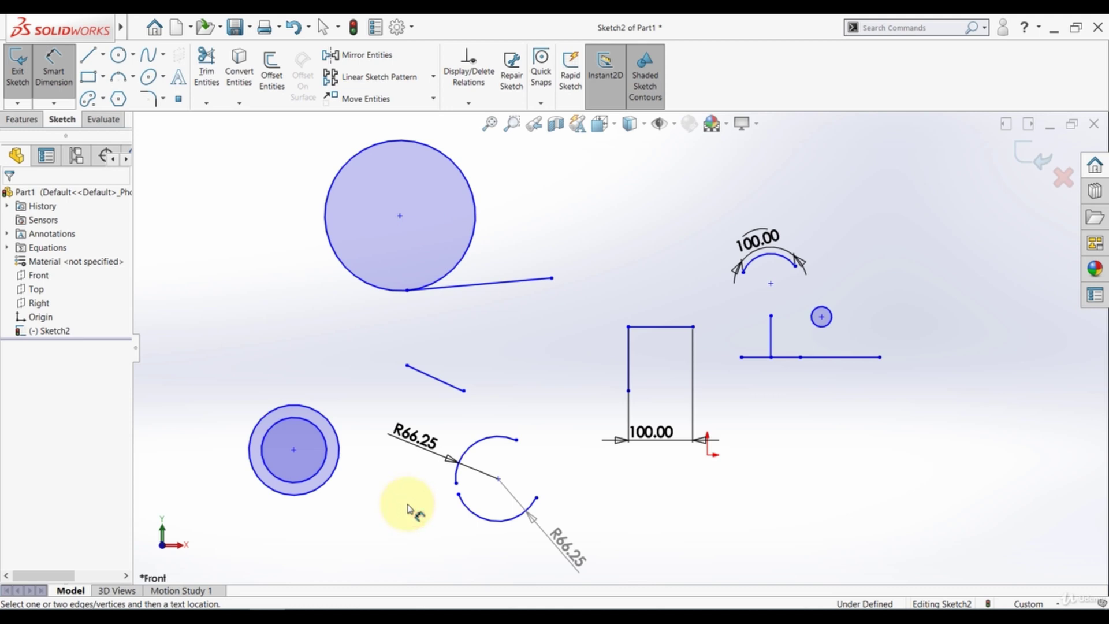
pyautogui.press('Escape')
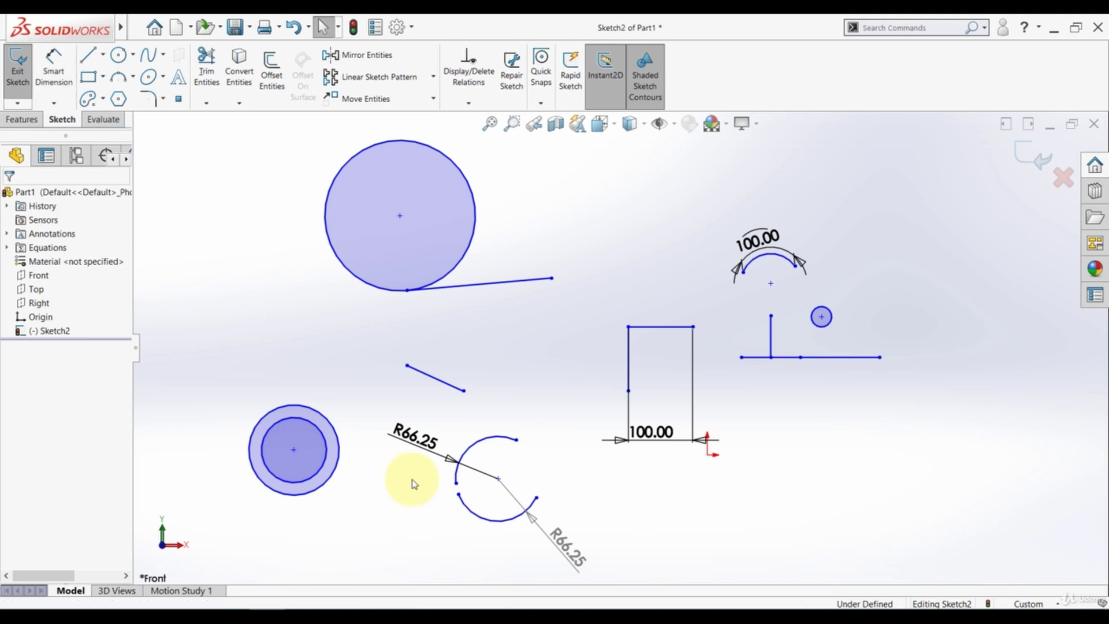
# - Delete all entities and dimensions from the sketch
pyautogui.press('z')
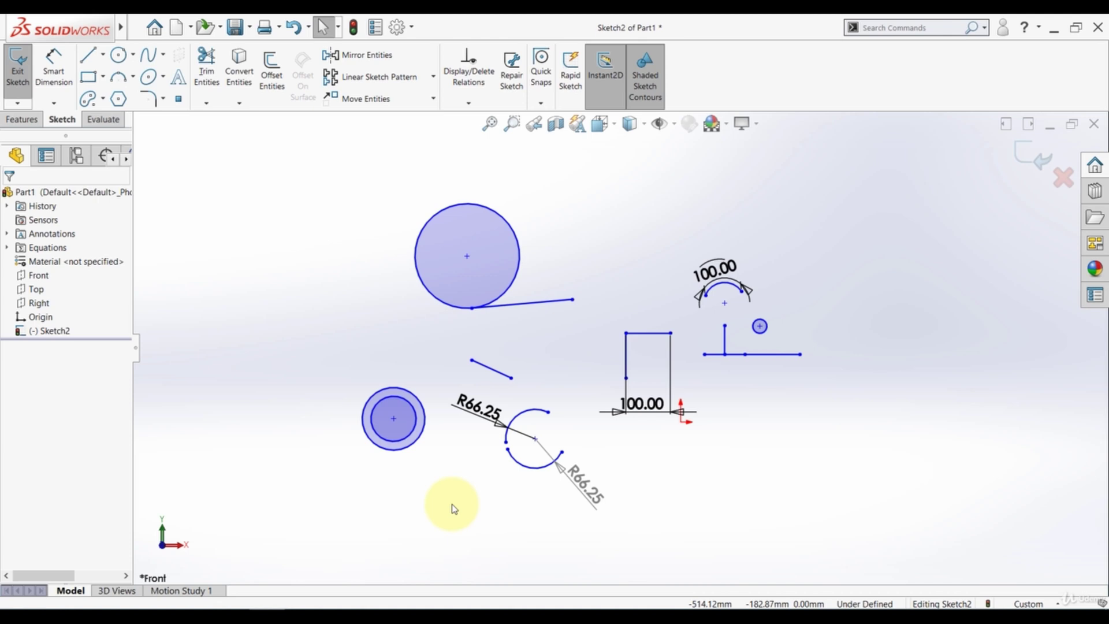
pyautogui.hotkey('ctrl', 'a')
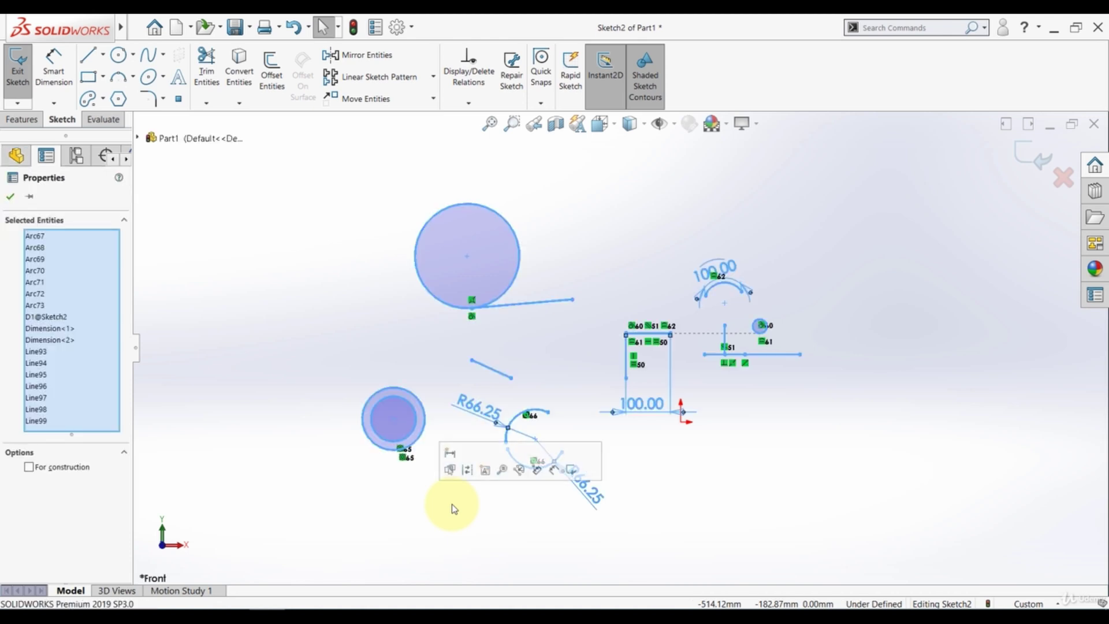
pyautogui.press('Delete')
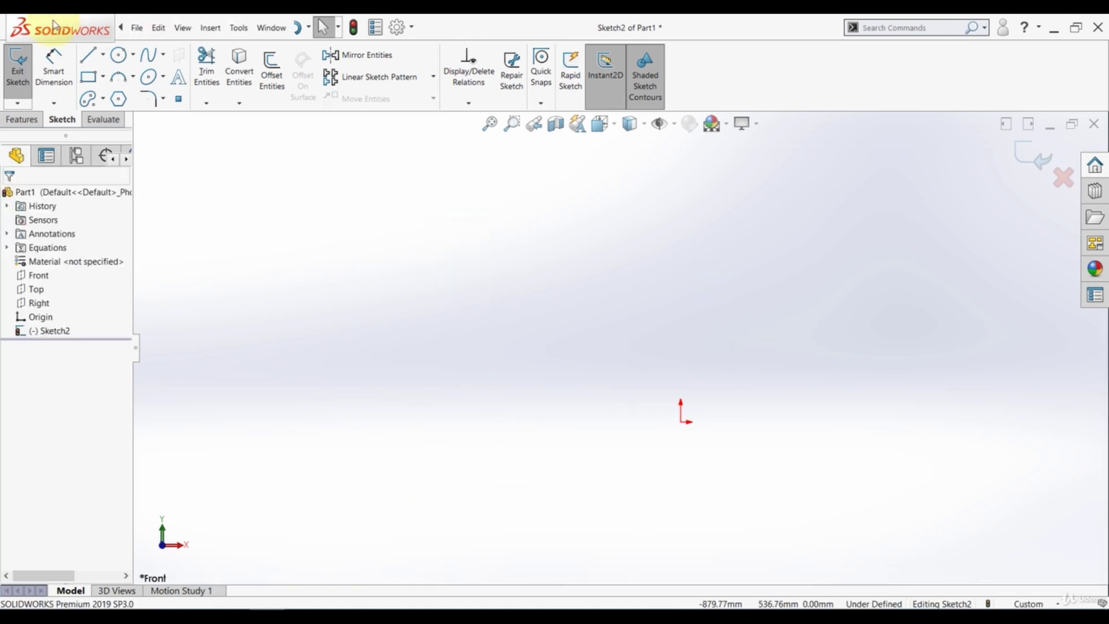
# - Sketch three unconnected sloped lines: an upper one about 271 mm long, a steep one about 298 mm below it, and a shallow lower one
pyautogui.click(85, 58)
pyautogui.moveTo(208, 237); pyautogui.dragTo(317, 183)
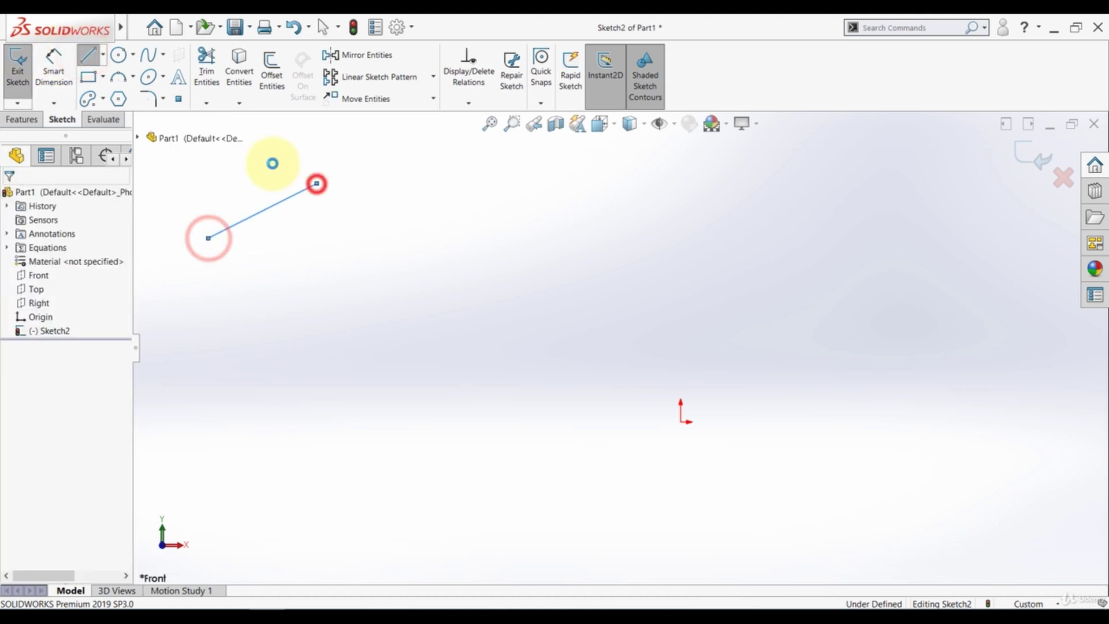
pyautogui.click(85, 58)
pyautogui.click(185, 279)
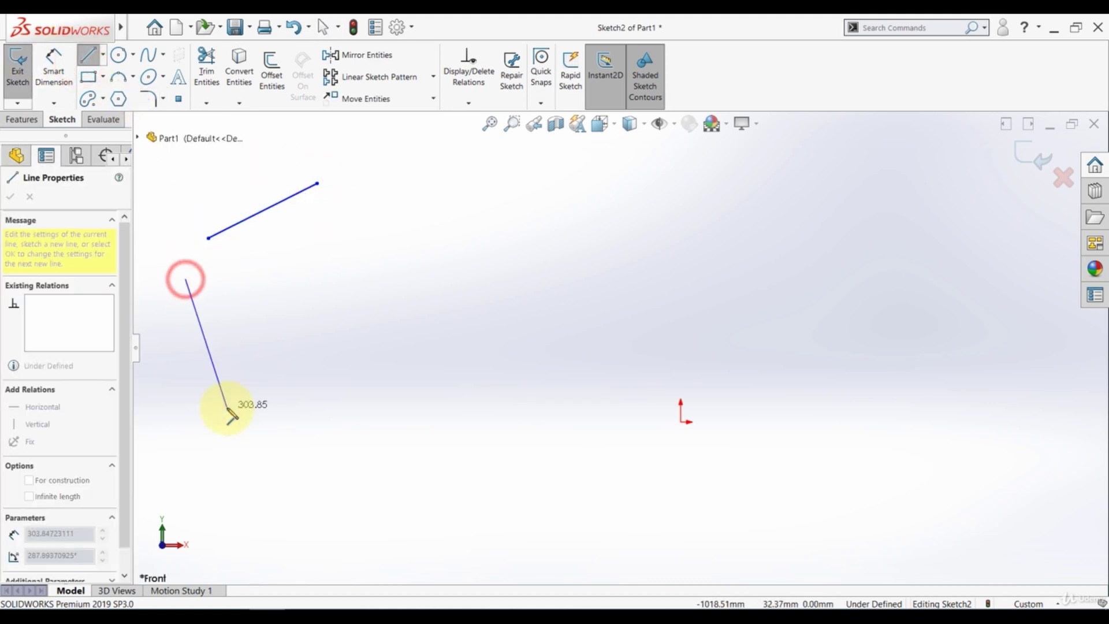
pyautogui.click(230, 404)
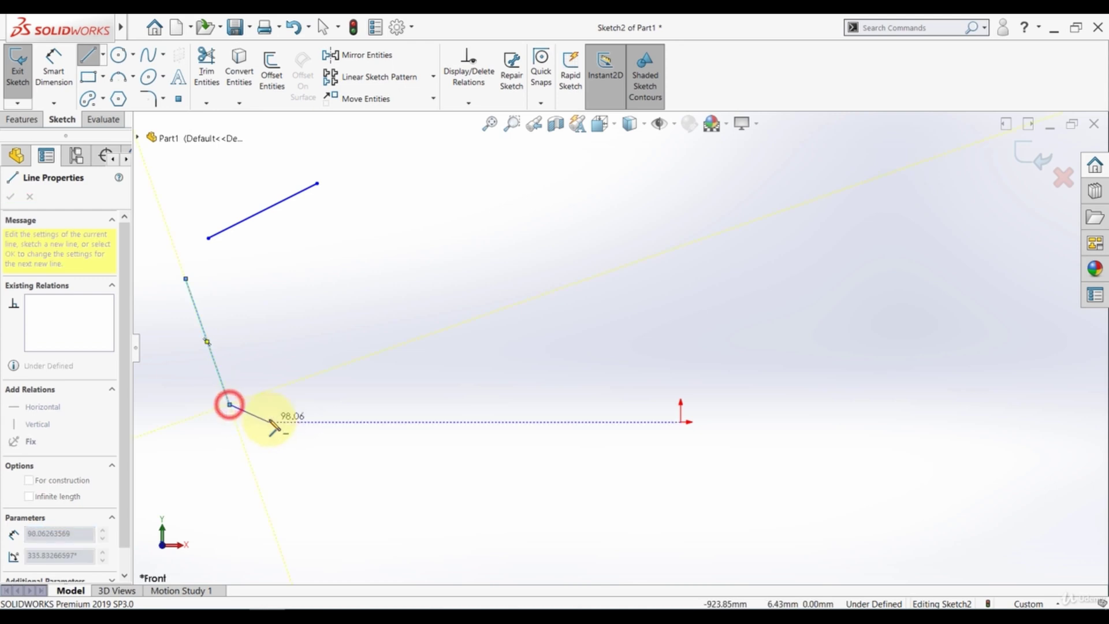
pyautogui.press('Escape')
pyautogui.click(90, 60)
pyautogui.click(263, 450)
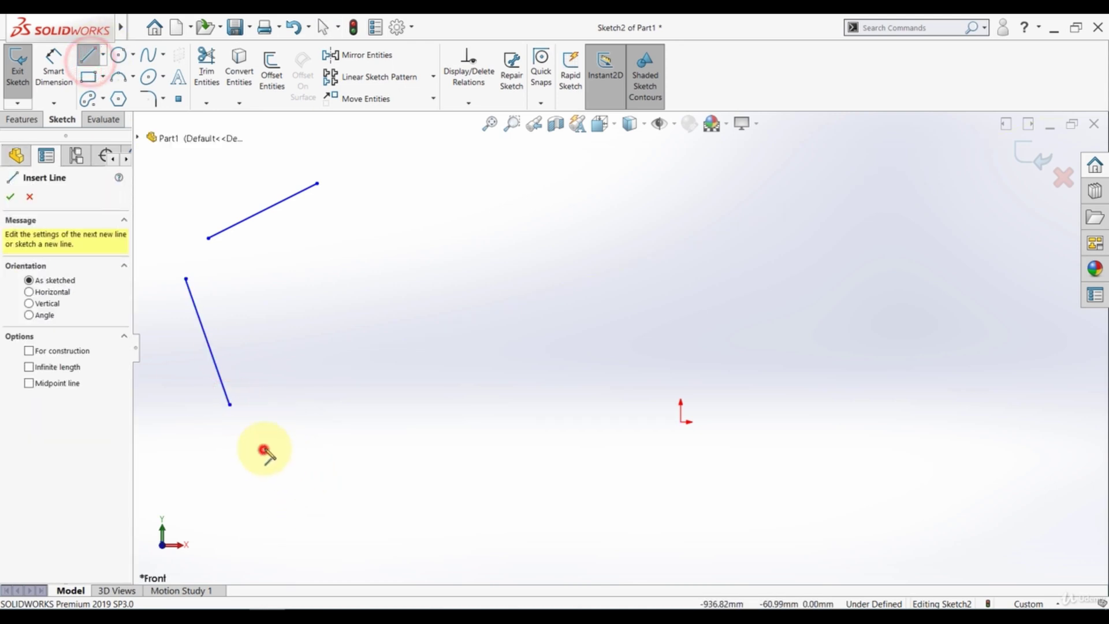
pyautogui.click(401, 483)
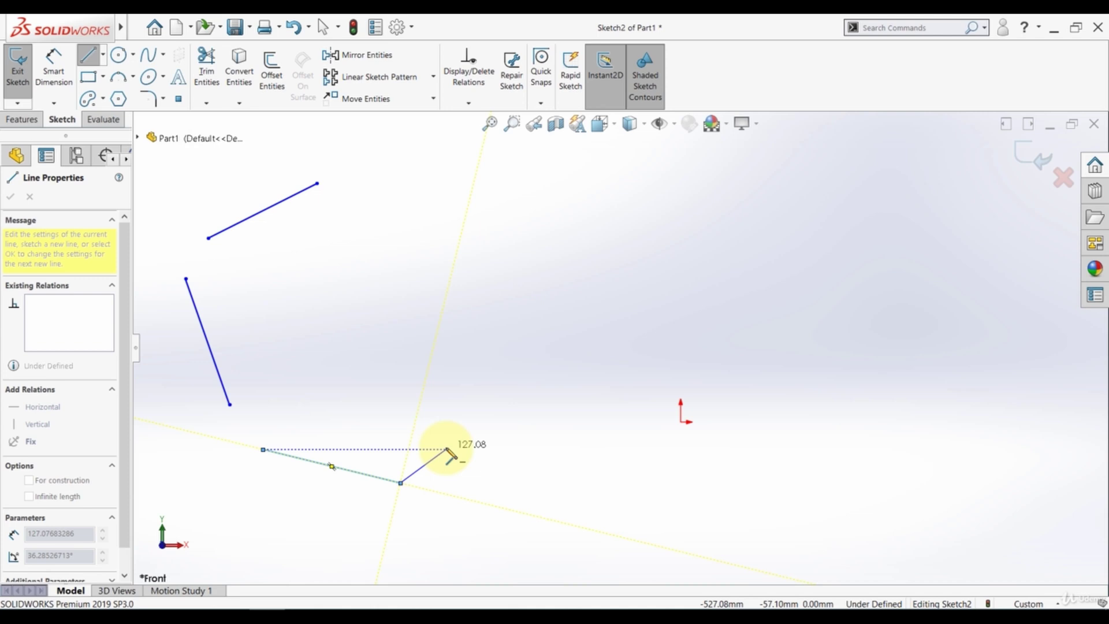
pyautogui.press('Escape')
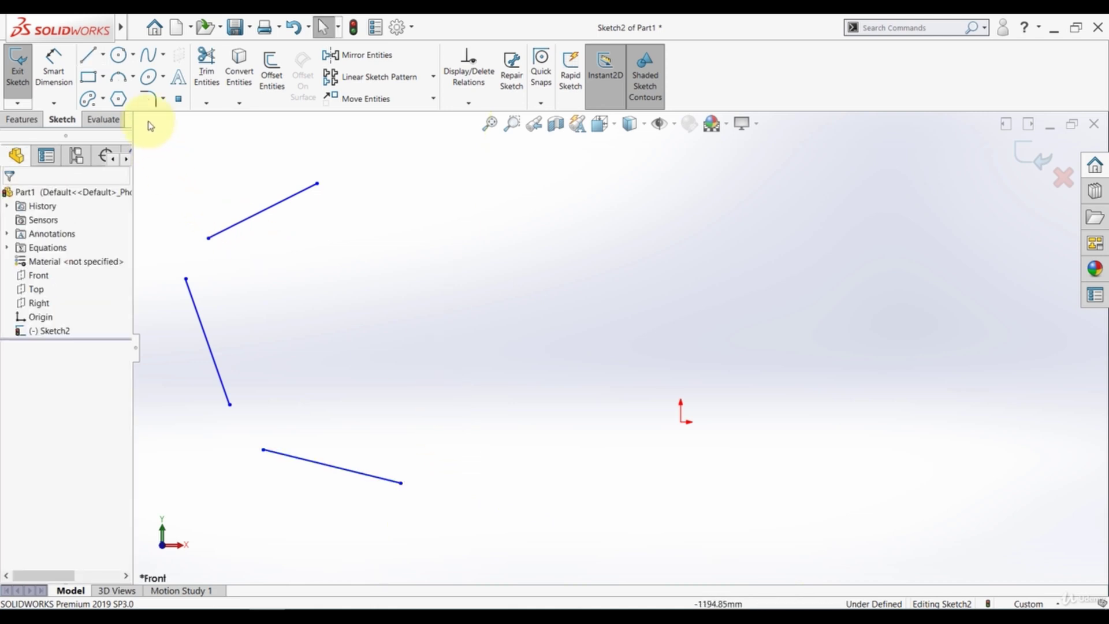
# - Sketch a 90° three-point arc with a radius of about 314 mm to the right of the lines, bulging right
pyautogui.click(119, 77)
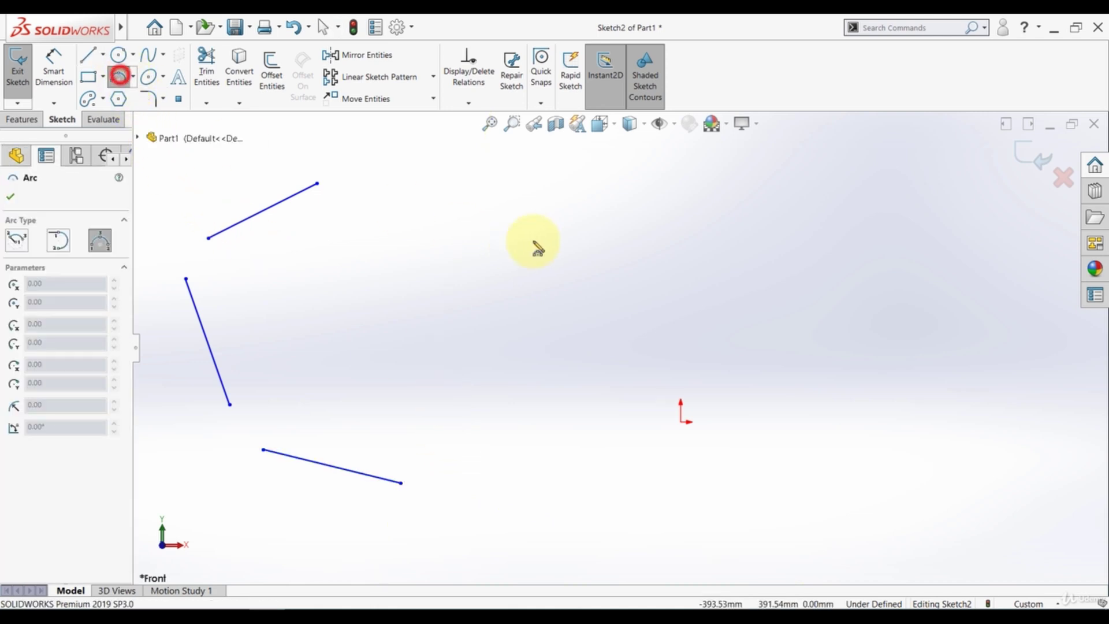
pyautogui.click(587, 206)
pyautogui.click(586, 406)
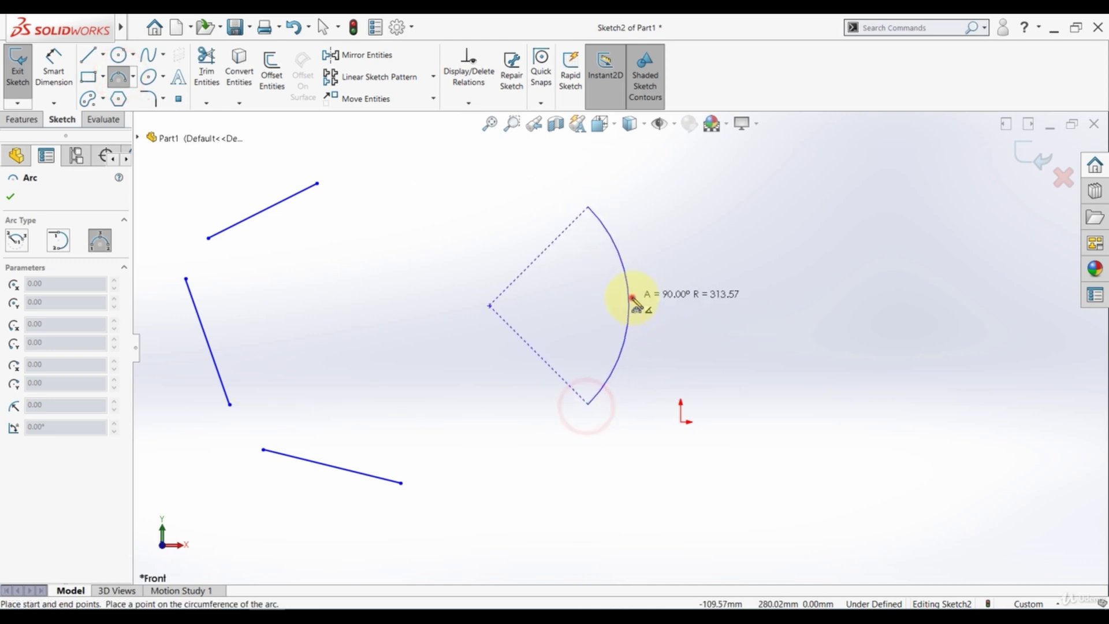
pyautogui.click(633, 298)
pyautogui.press('Escape')
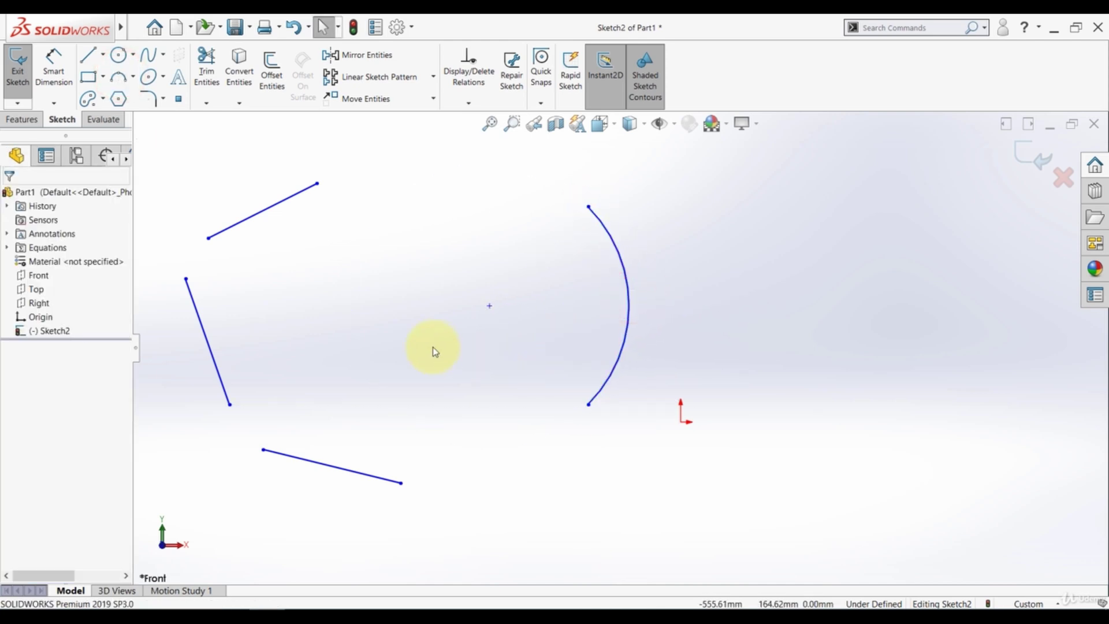
# - Add a horizontal relation to the upper line and a vertical relation to the steep line
pyautogui.click(295, 196)
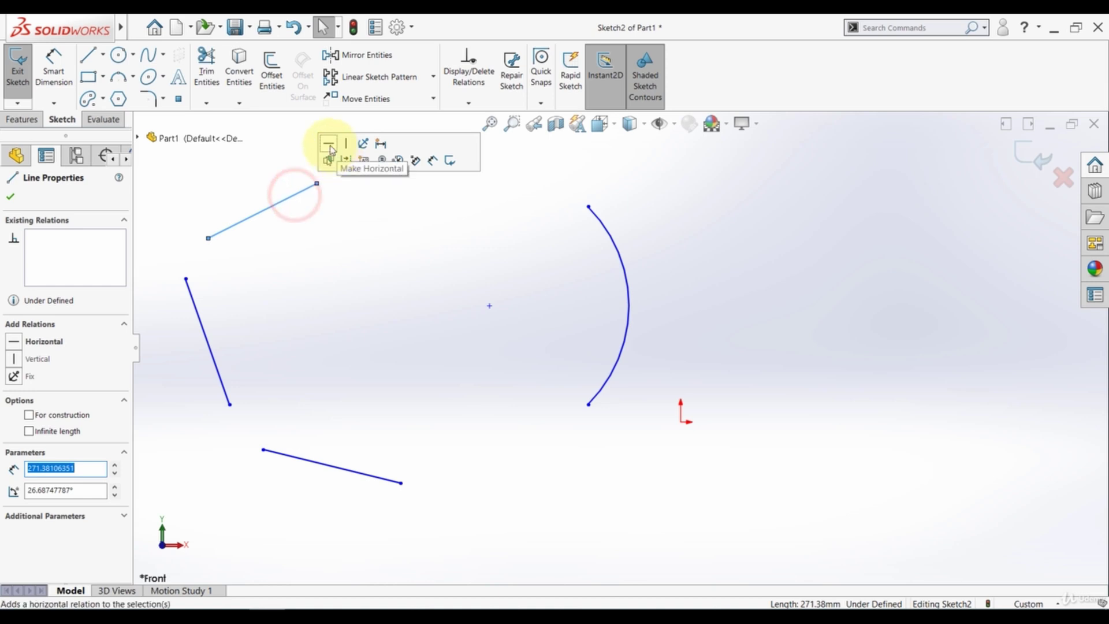
pyautogui.click(289, 295)
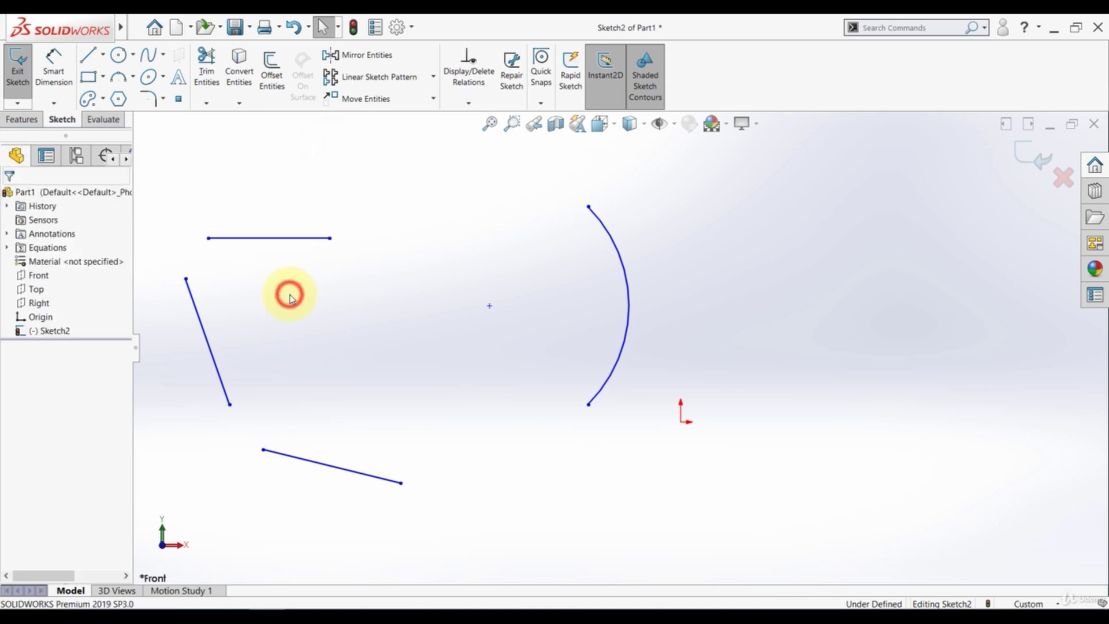
pyautogui.click(195, 309)
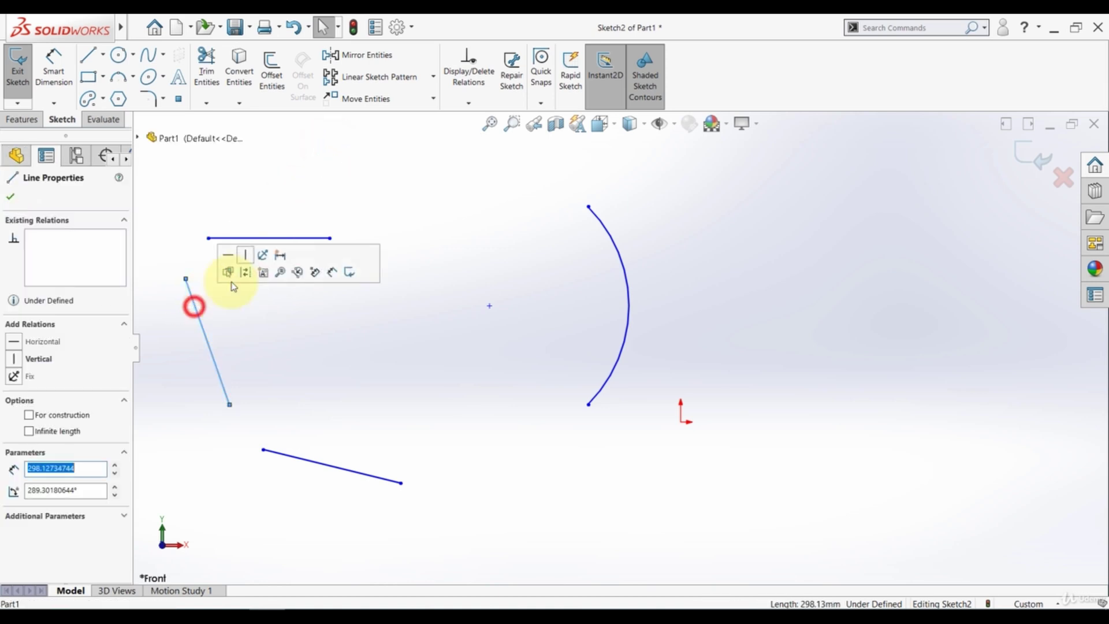
pyautogui.click(247, 254)
pyautogui.click(254, 335)
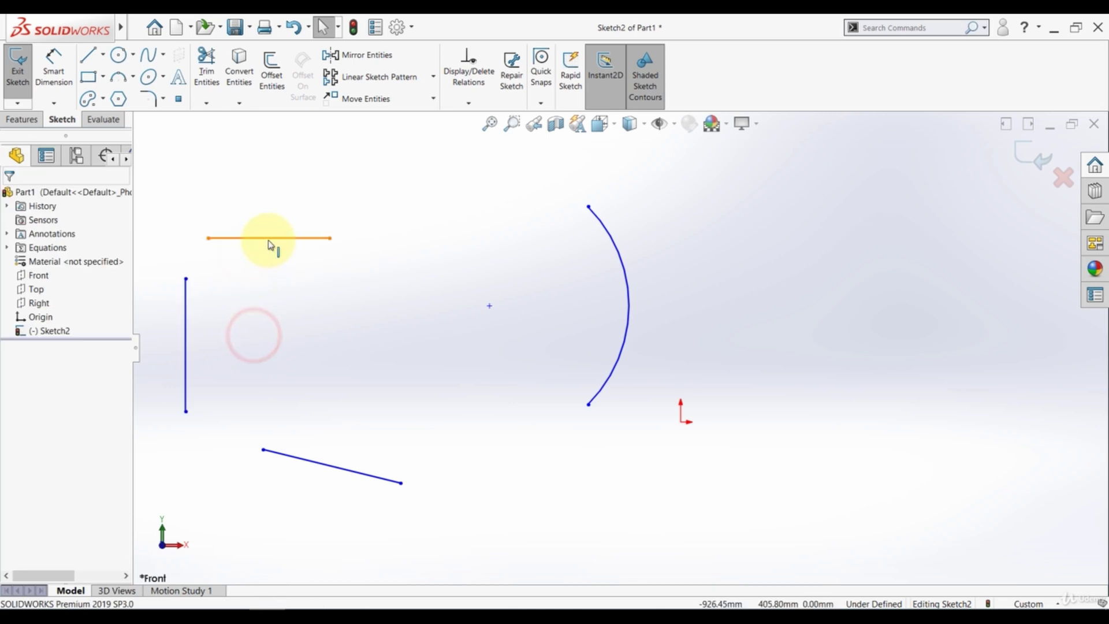
# - Add a perpendicular relation between the vertical line and the shallow lower line
pyautogui.keyDown('ctrl'); pyautogui.click(292, 457); pyautogui.keyUp('ctrl')
pyautogui.click(375, 402)
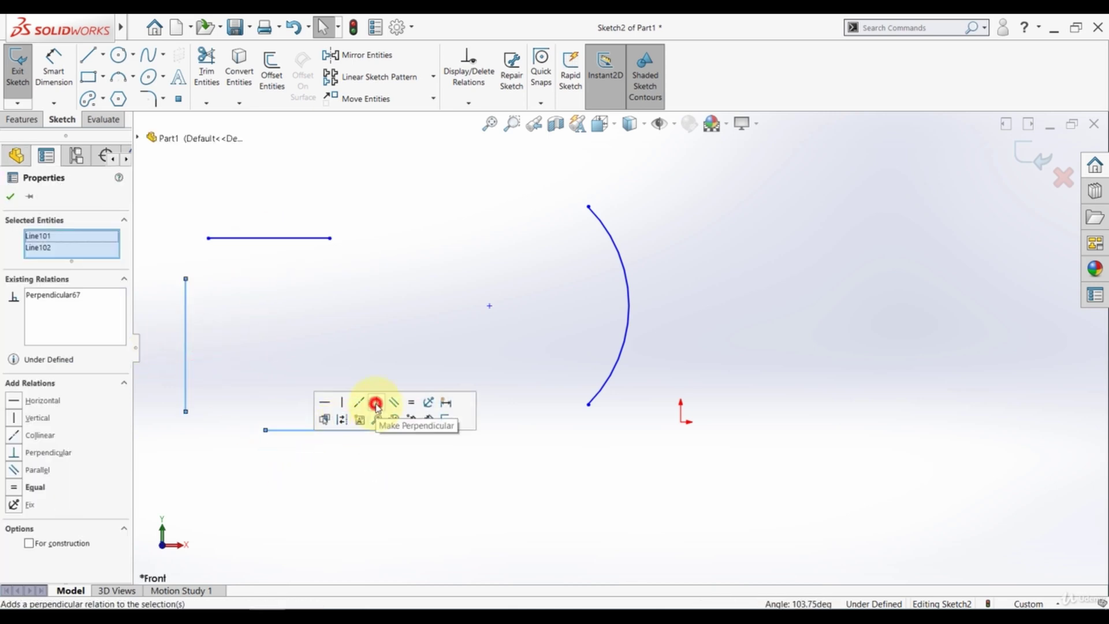
pyautogui.click(297, 323)
# - Merge the vertical line's lower and upper endpoints with the left endpoints of the lower and upper lines
pyautogui.click(265, 428)
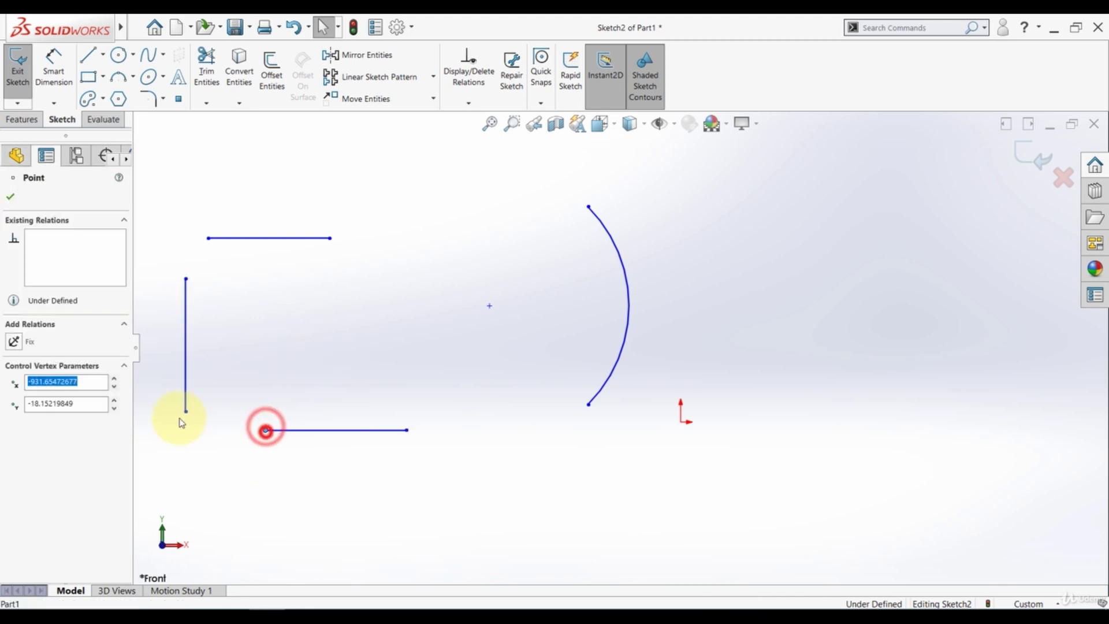
pyautogui.keyDown('ctrl'); pyautogui.click(186, 412); pyautogui.keyUp('ctrl')
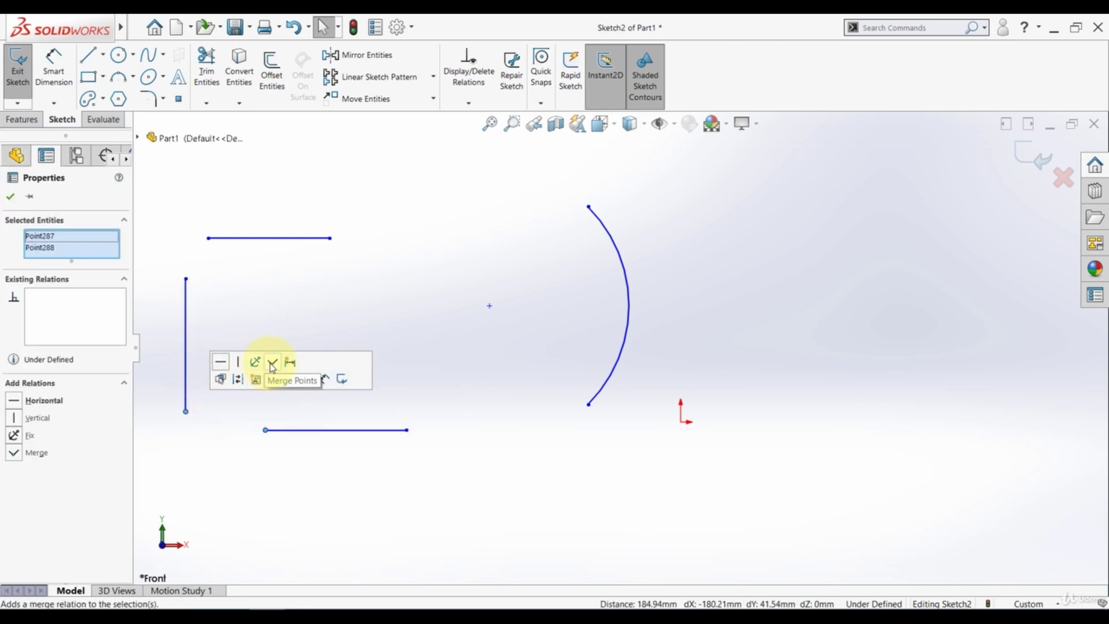
pyautogui.click(259, 314)
pyautogui.click(186, 298)
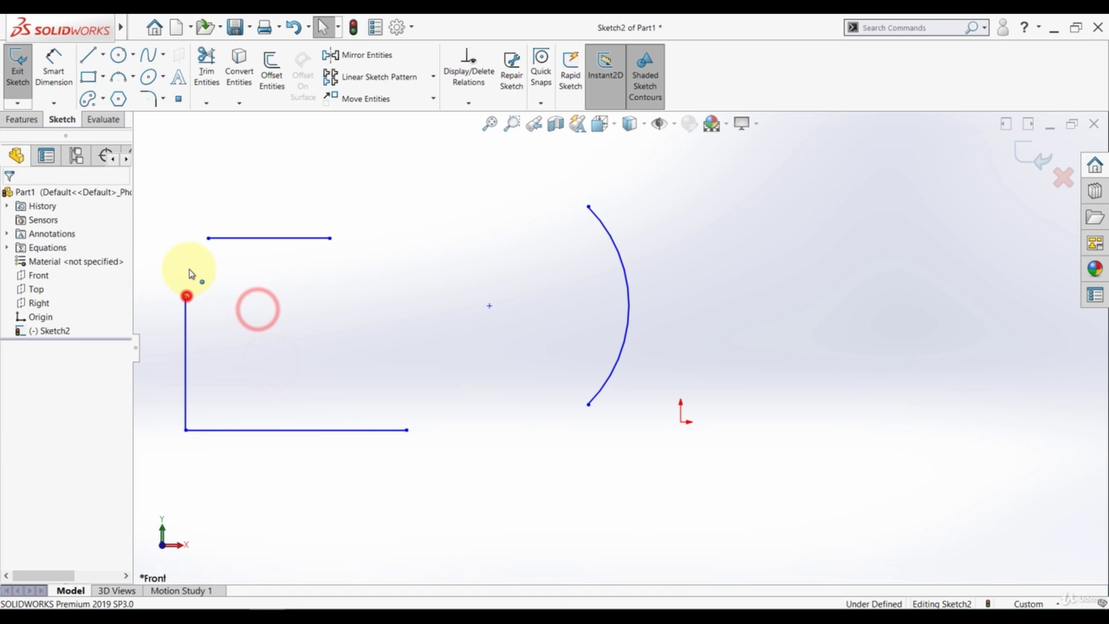
pyautogui.keyDown('ctrl'); pyautogui.click(209, 239); pyautogui.keyUp('ctrl')
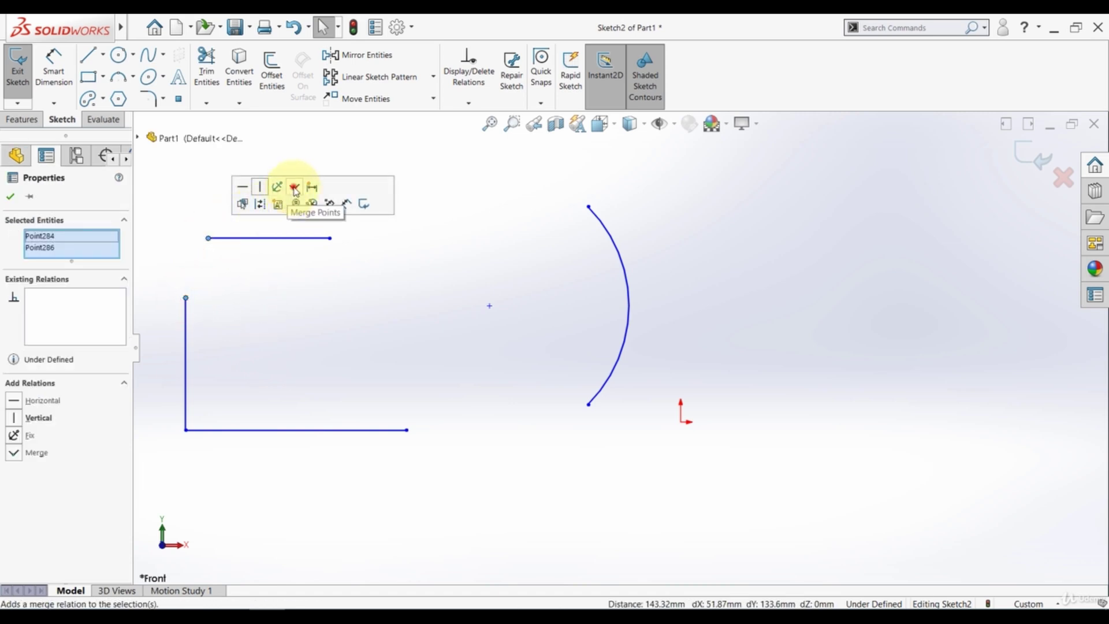
pyautogui.click(293, 187)
pyautogui.click(390, 324)
# - Add equal relations between the upper and lower lines and between the upper and vertical lines
pyautogui.click(282, 299)
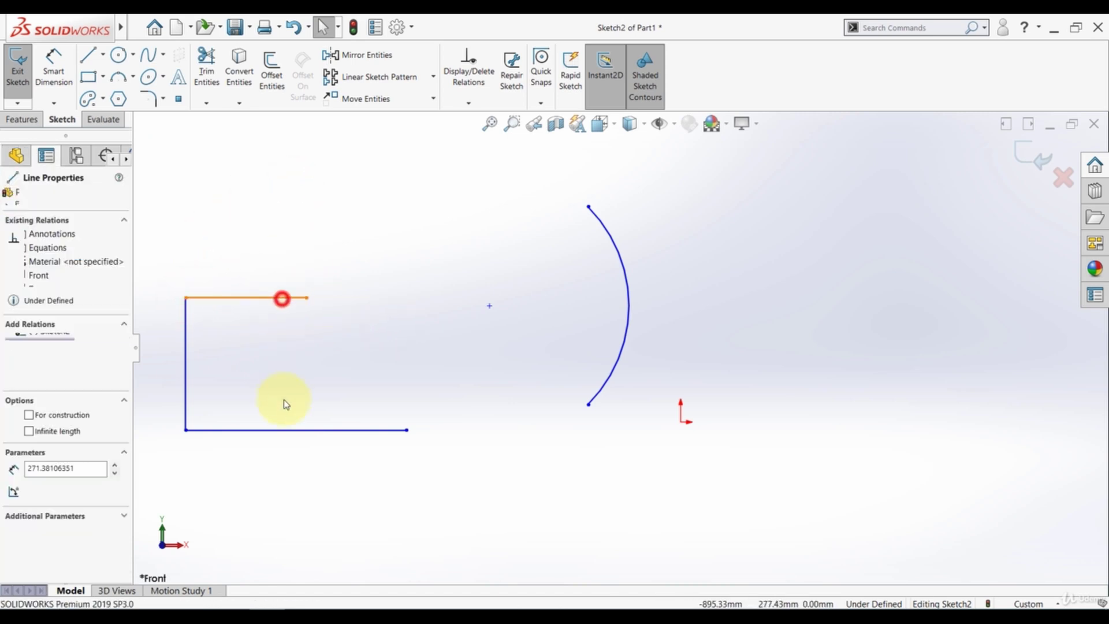
pyautogui.click(273, 430)
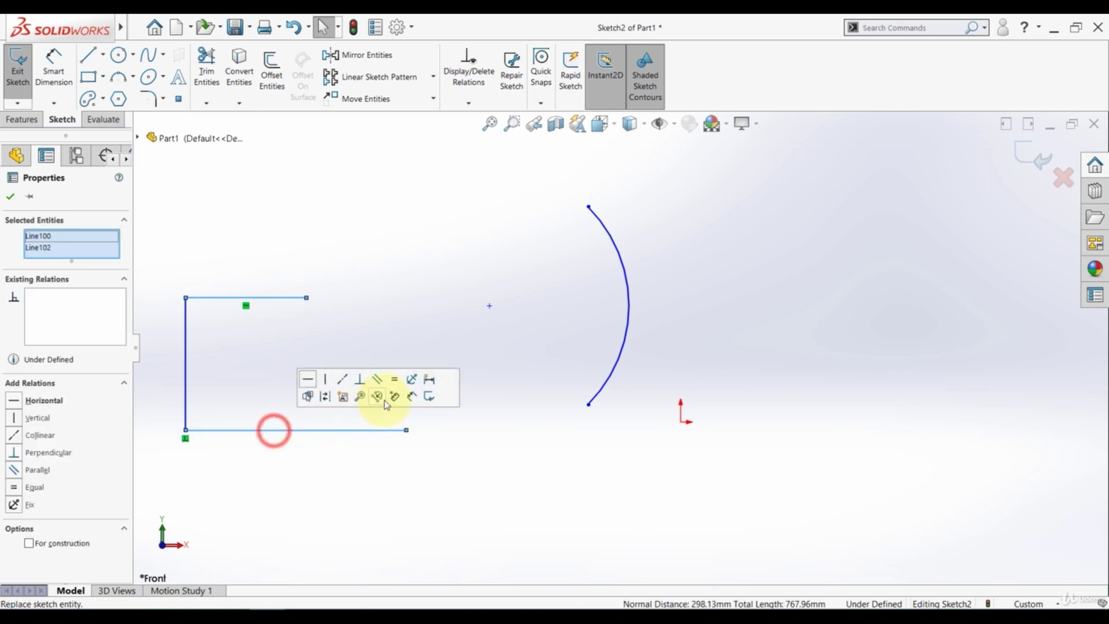
pyautogui.click(399, 378)
pyautogui.click(400, 271)
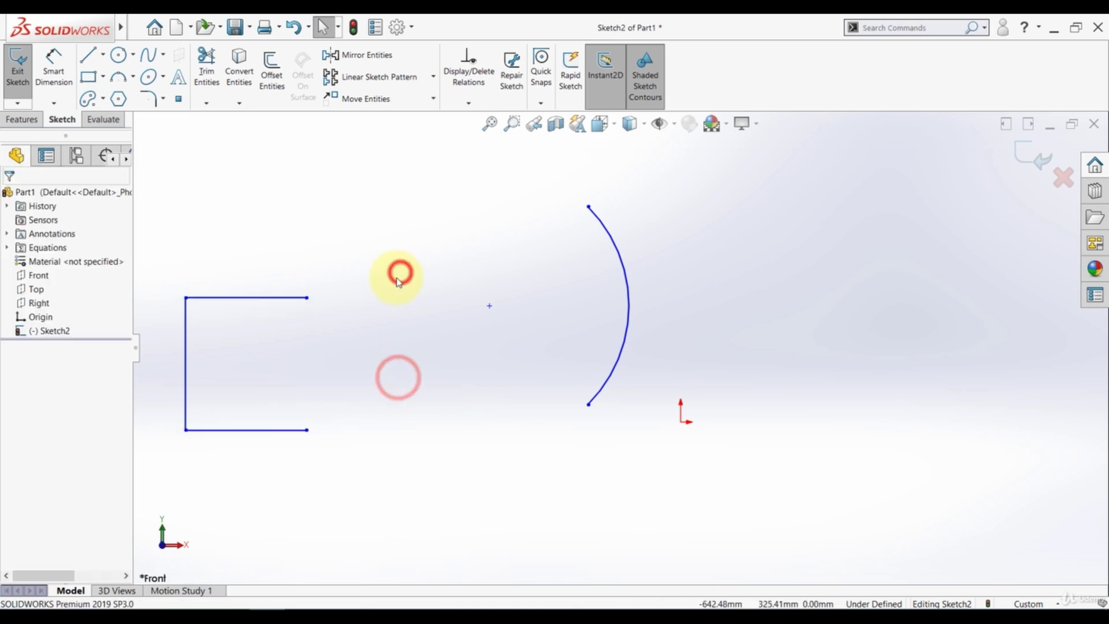
pyautogui.click(185, 322)
pyautogui.keyDown('ctrl'); pyautogui.click(198, 297); pyautogui.keyUp('ctrl')
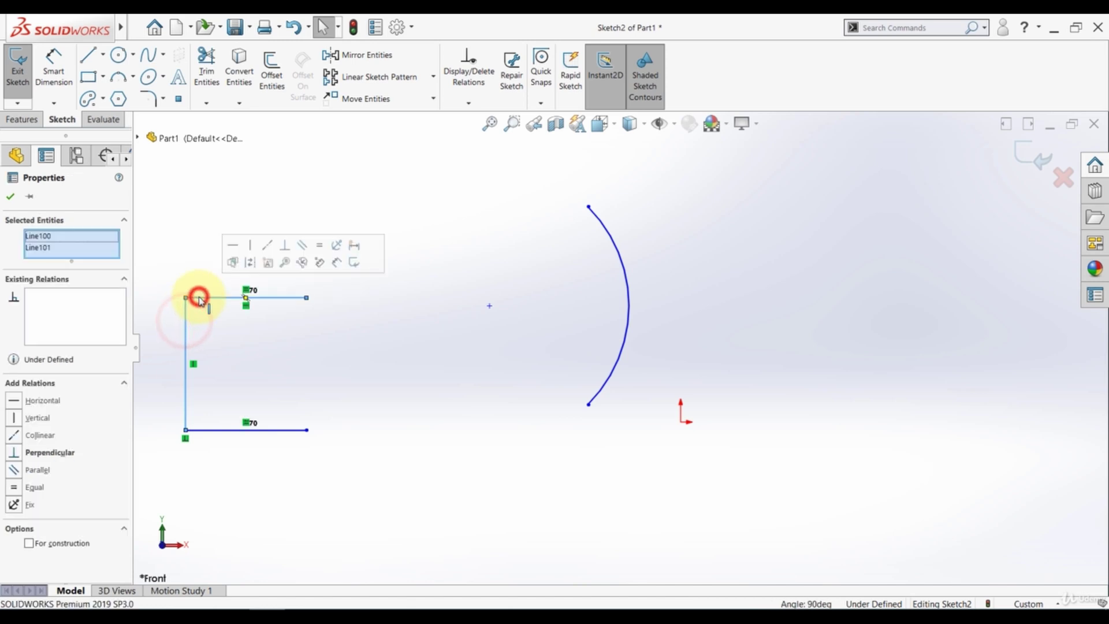
pyautogui.click(320, 246)
pyautogui.click(381, 378)
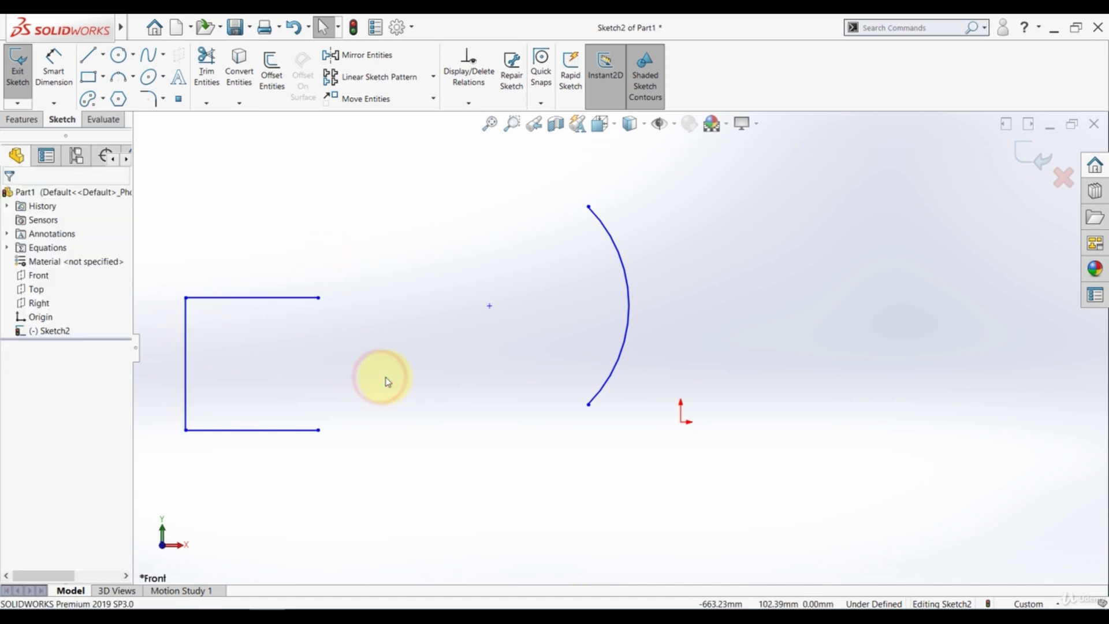
# - Merge the arc's upper and lower endpoints with the right endpoints of the upper and lower lines to close the profile
pyautogui.click(587, 207)
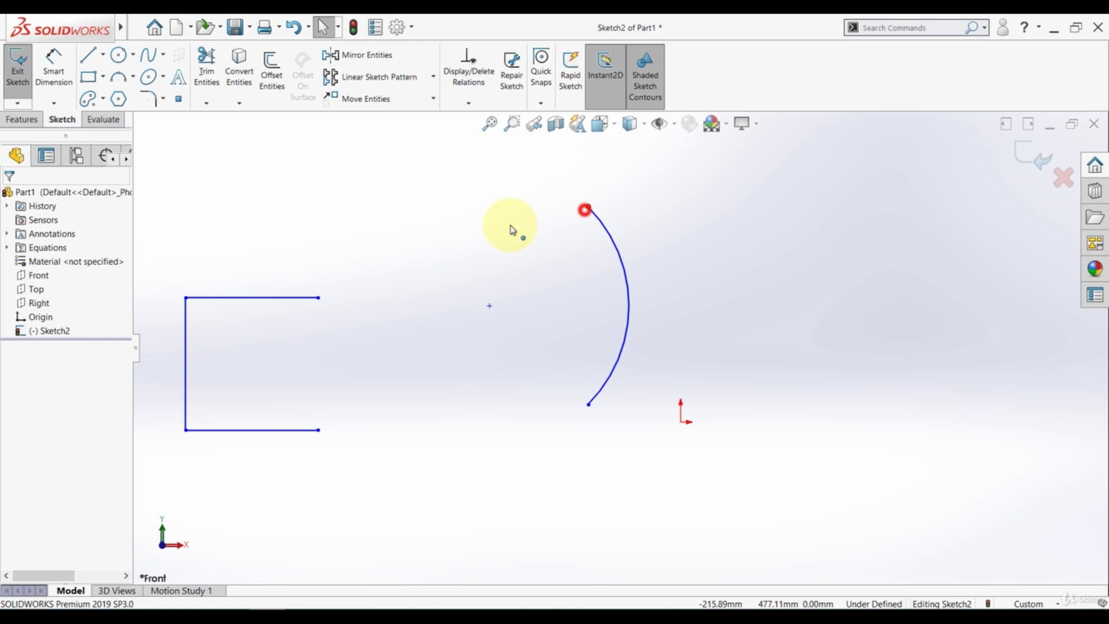
pyautogui.keyDown('ctrl'); pyautogui.click(319, 299); pyautogui.keyUp('ctrl')
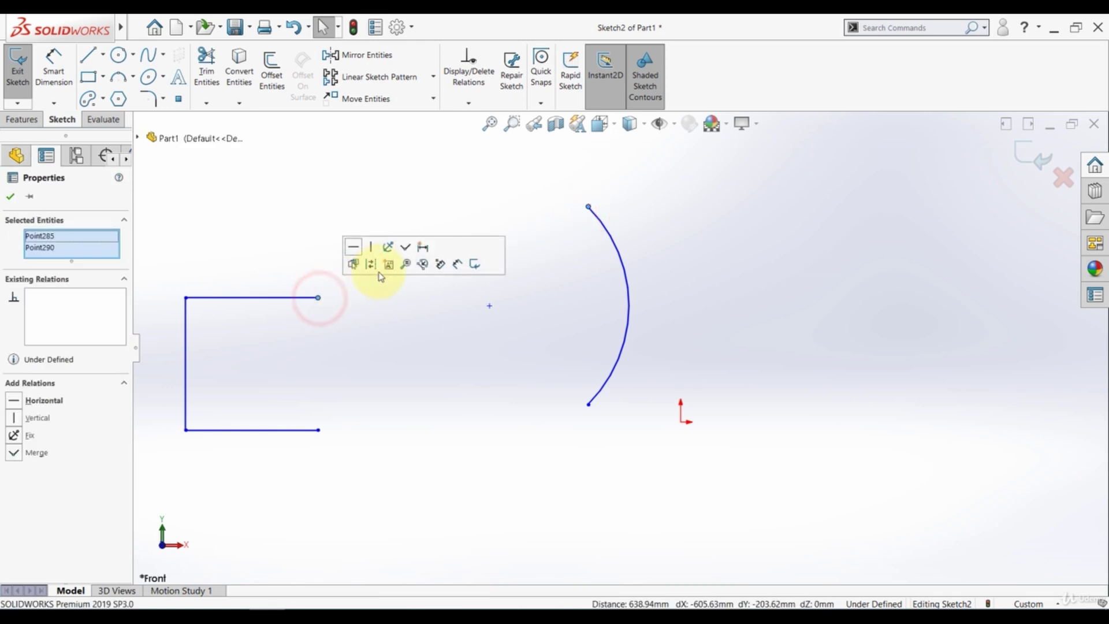
pyautogui.click(406, 247)
pyautogui.click(422, 173)
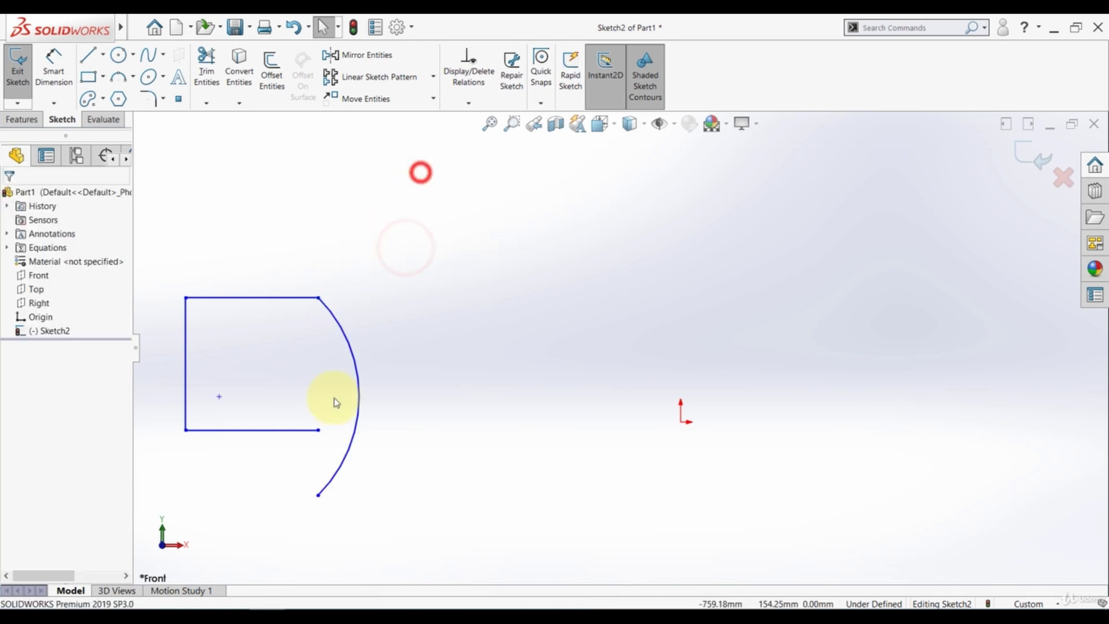
pyautogui.click(317, 496)
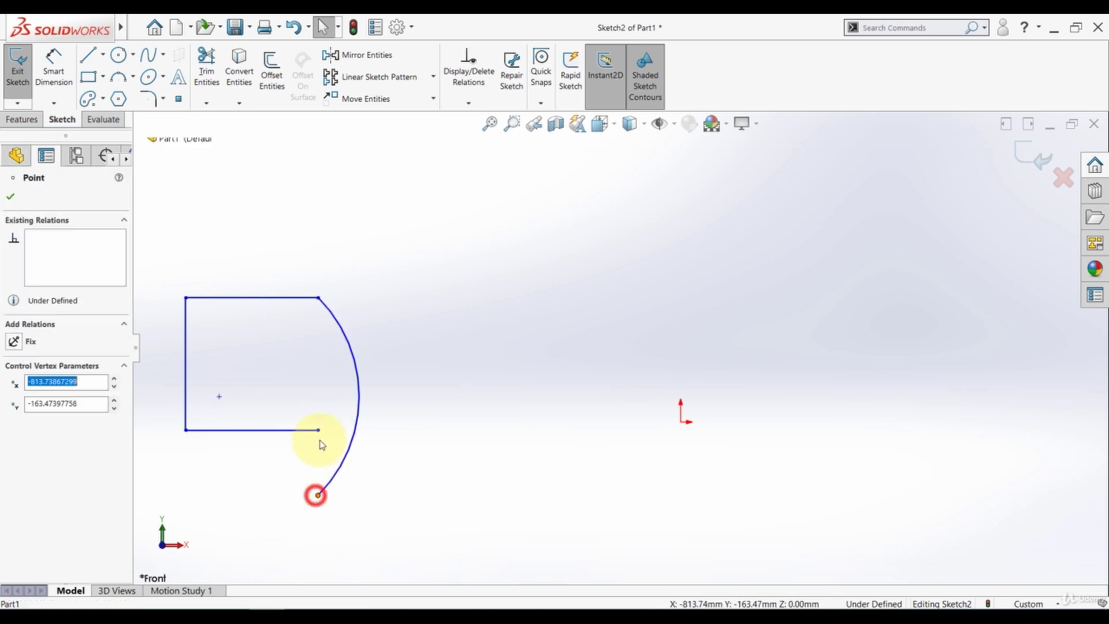
pyautogui.keyDown('ctrl'); pyautogui.click(319, 432); pyautogui.keyUp('ctrl')
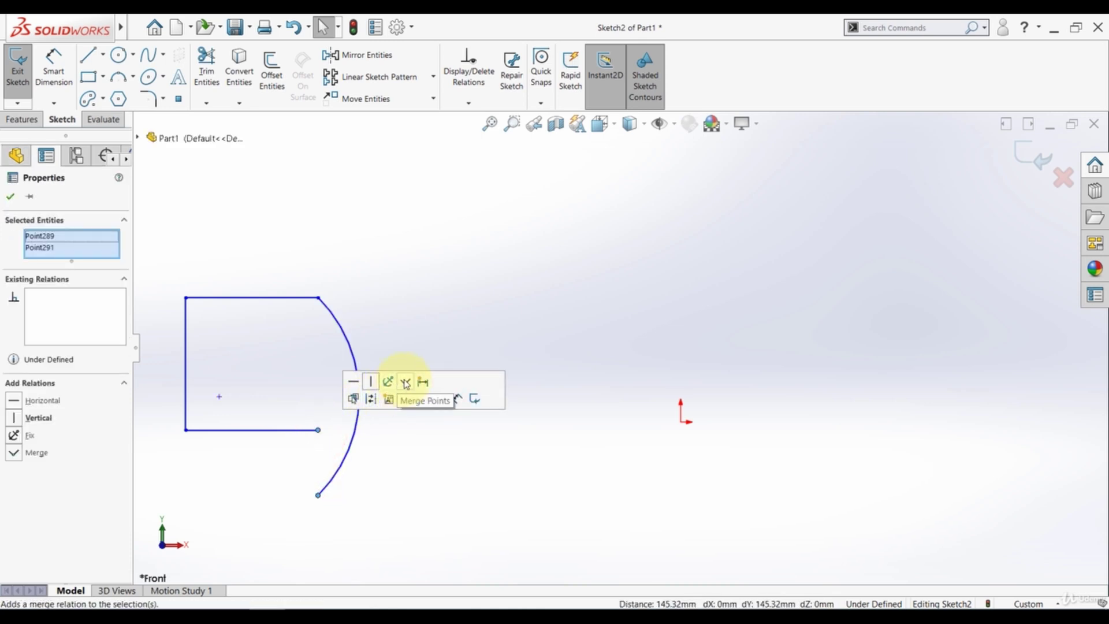
pyautogui.click(404, 380)
pyautogui.click(441, 249)
# - Add a tangent relation between the arc and the upper horizontal line
pyautogui.click(322, 310)
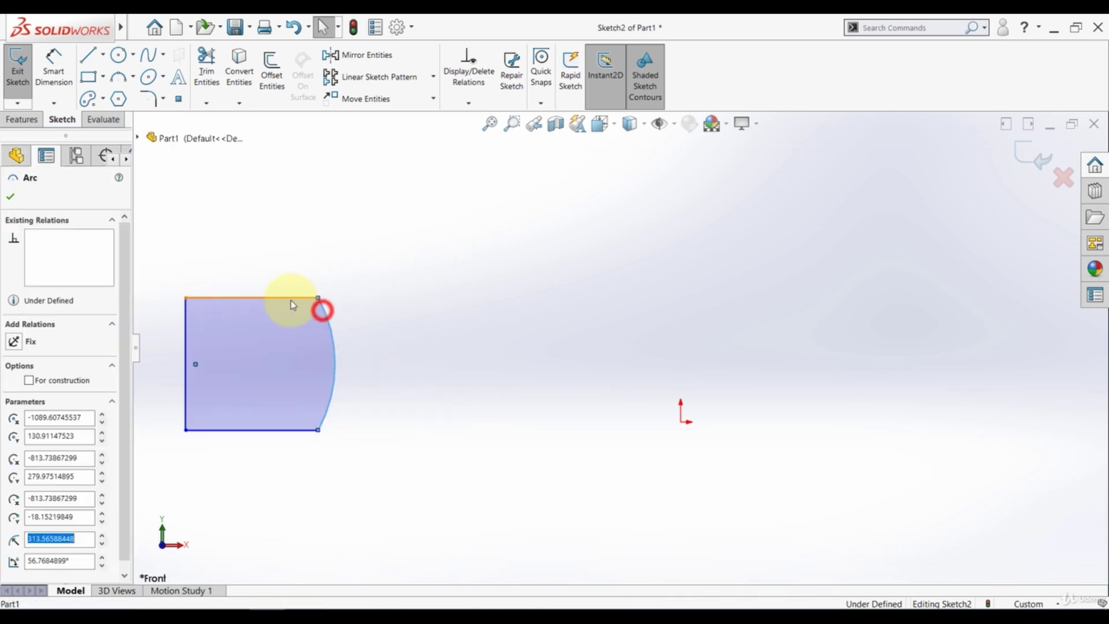
pyautogui.keyDown('ctrl'); pyautogui.click(291, 300); pyautogui.keyUp('ctrl')
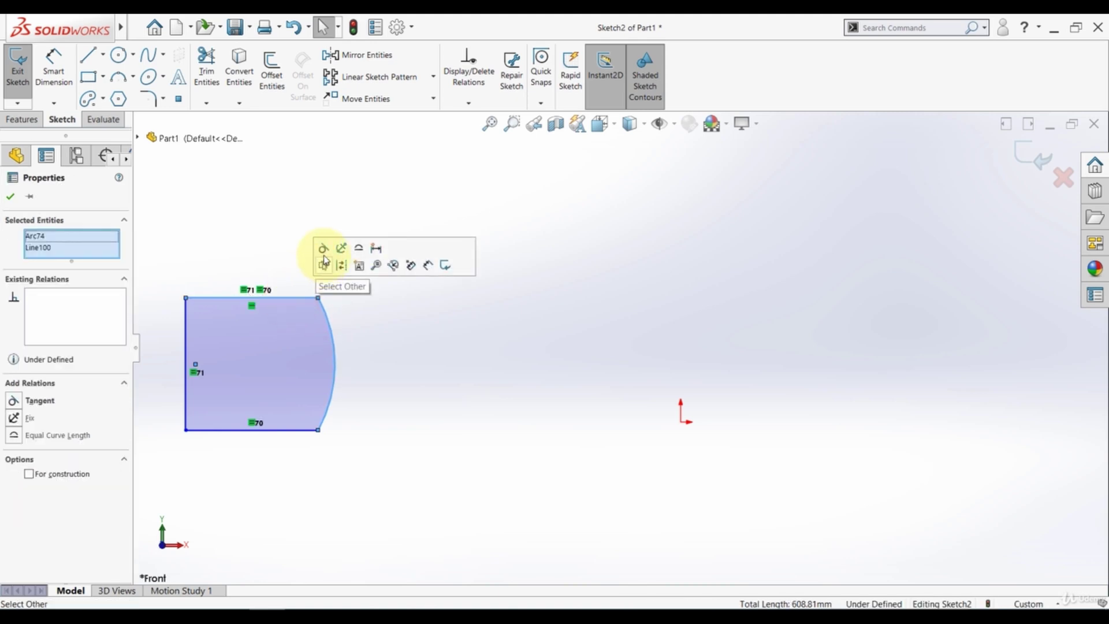
pyautogui.click(322, 252)
pyautogui.click(262, 225)
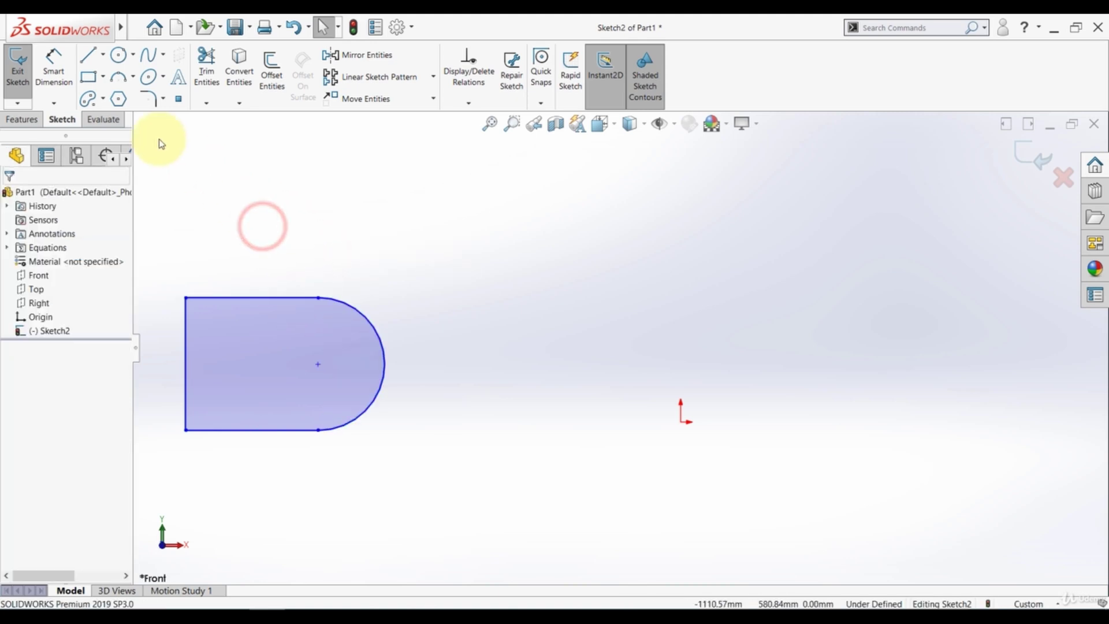
# - Dimension the upper horizontal line's length above the profile and set it to 300 mm
pyautogui.click(54, 68)
pyautogui.click(243, 298)
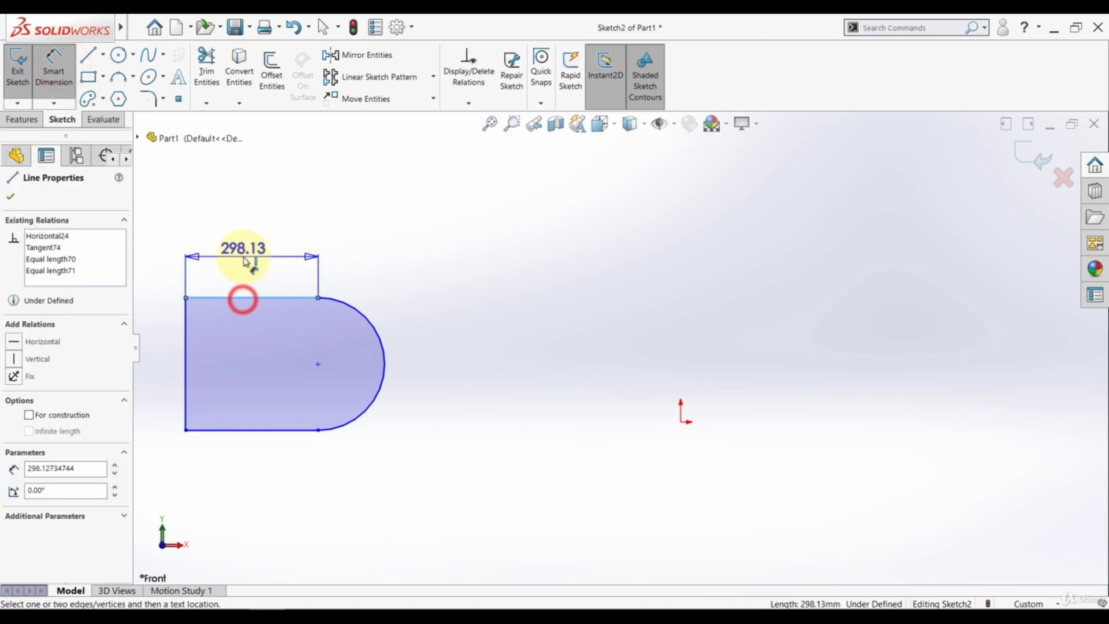
pyautogui.click(242, 256)
pyautogui.write('300')
pyautogui.press('Return')
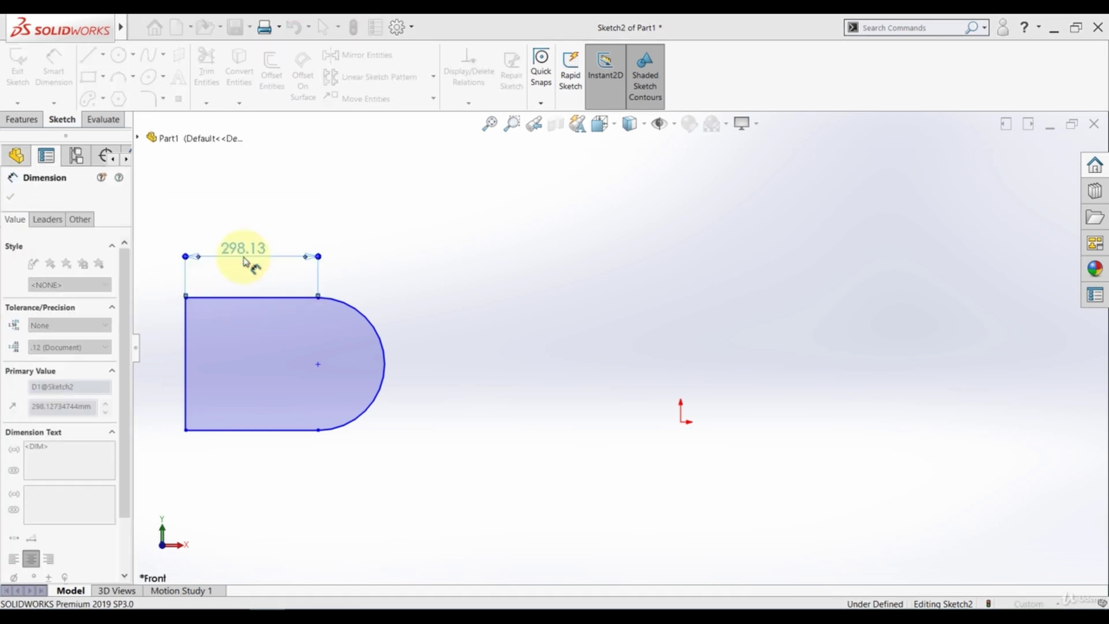
# - Dimension the profile's left vertical line beside the profile and add it as a driven dimension
pyautogui.click(186, 370)
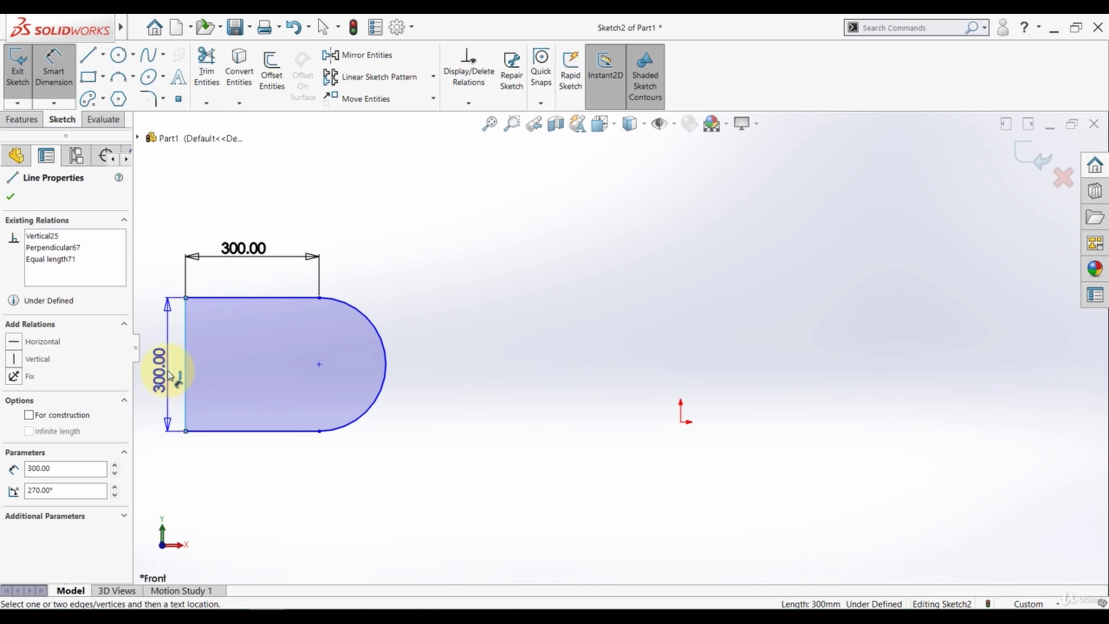
pyautogui.scroll(2, 173, 376)
pyautogui.scroll(-3, 242, 339)
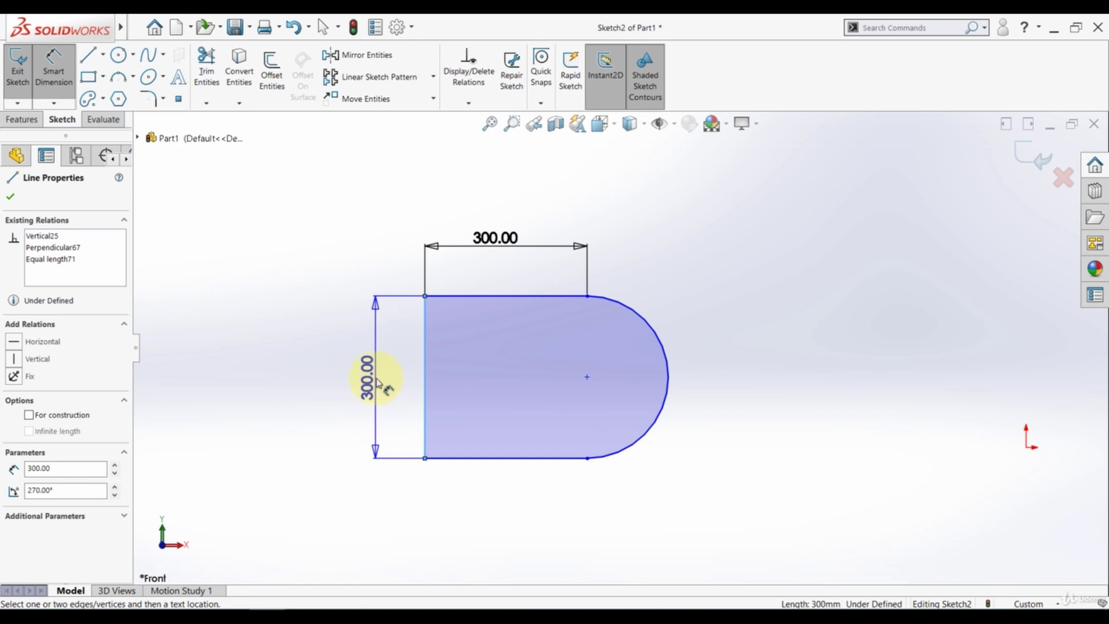
pyautogui.click(353, 371)
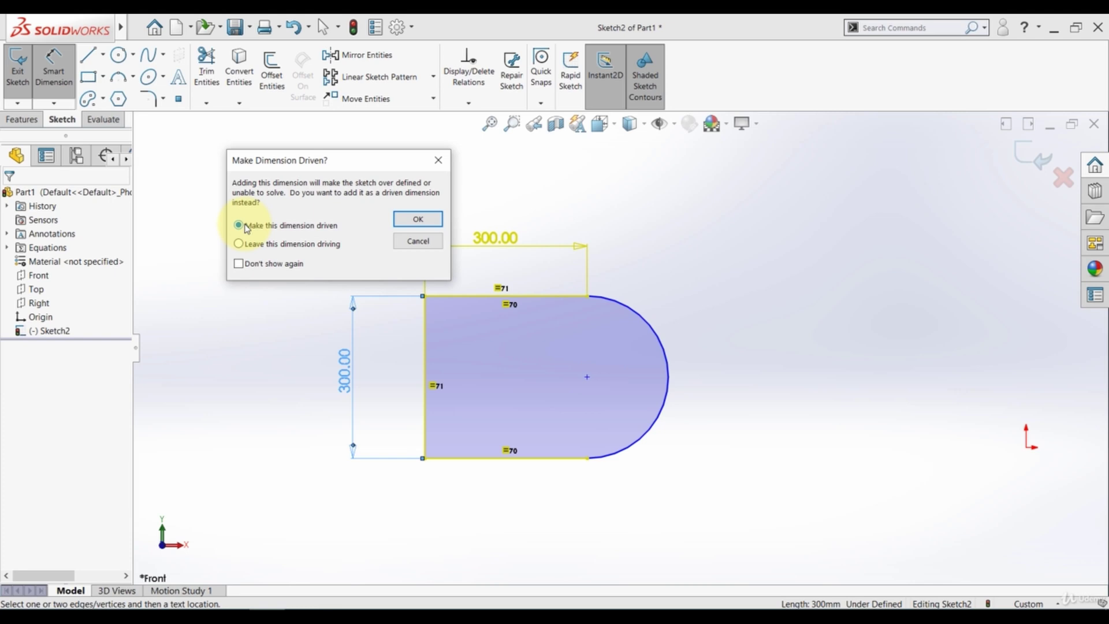
pyautogui.click(266, 243)
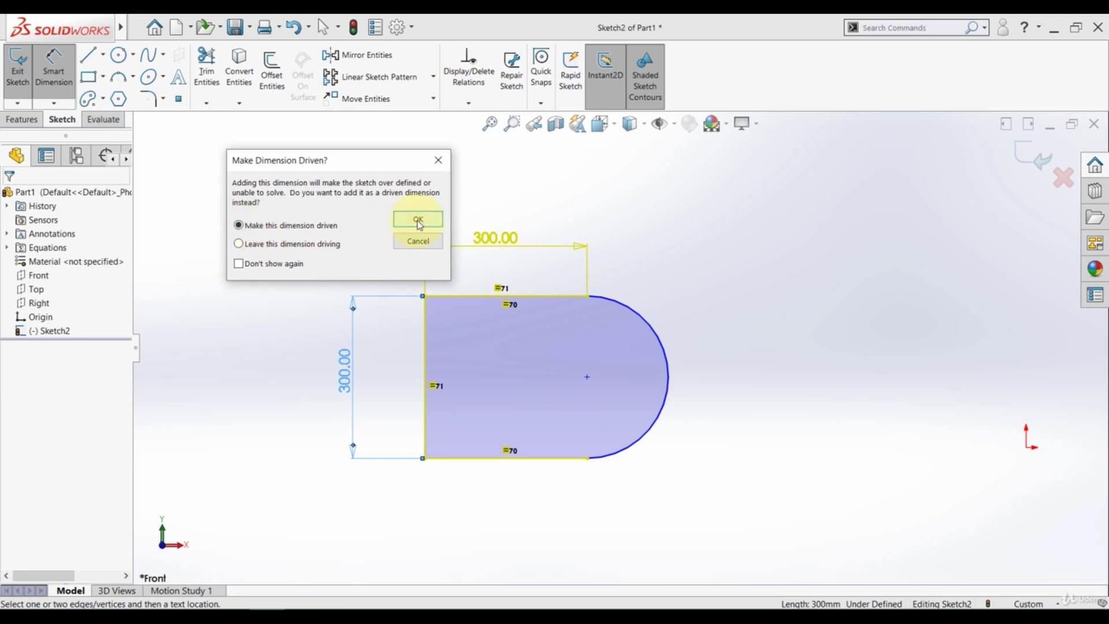
pyautogui.click(416, 219)
pyautogui.click(283, 239)
pyautogui.scroll(-2, 578, 387)
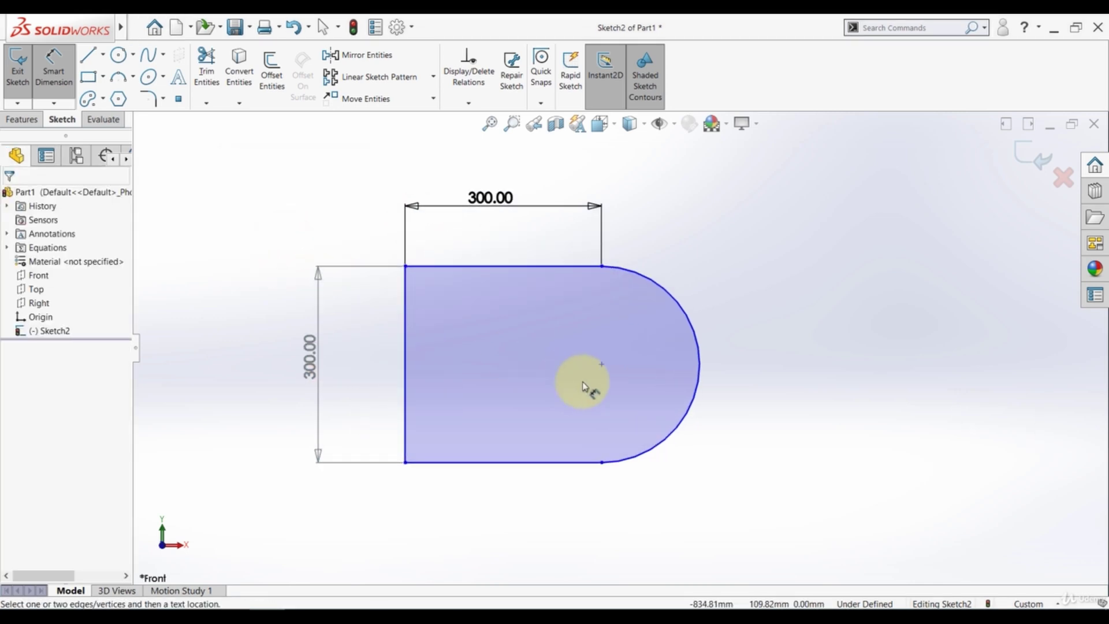
pyautogui.scroll(3, 636, 439)
pyautogui.press('Escape')
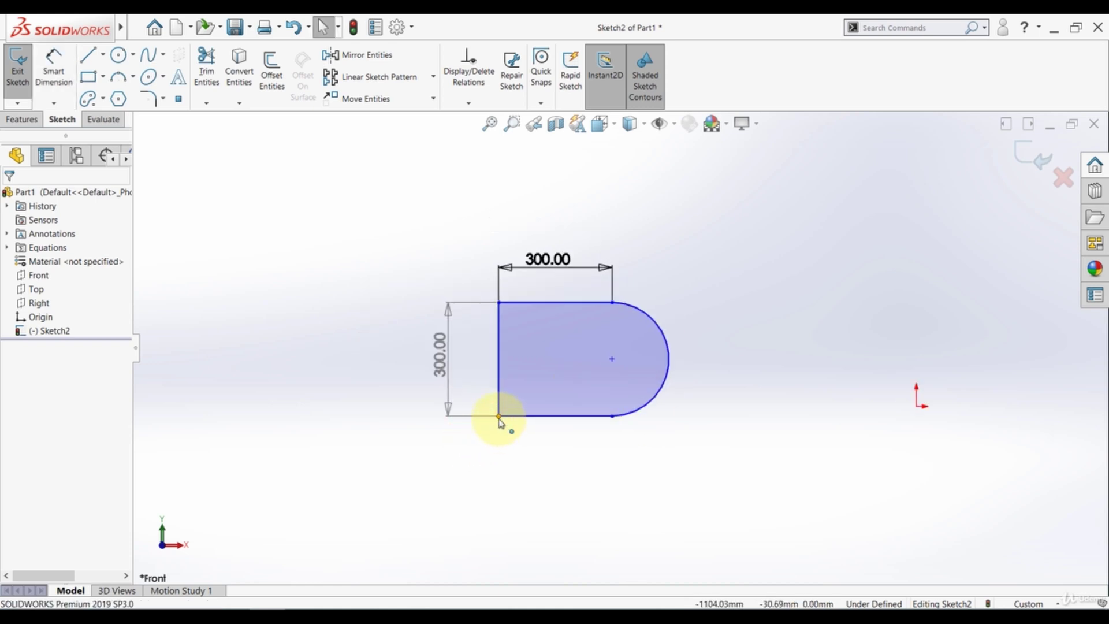
# - Reposition the profile by its lower-left corner to about X 170.5 mm, Y 270 mm from the origin
pyautogui.moveTo(499, 417)
pyautogui.mouseDown()
pyautogui.moveTo(410, 410)
pyautogui.moveTo(436, 262)
pyautogui.moveTo(458, 488)
pyautogui.moveTo(422, 358)
pyautogui.moveTo(375, 480)
pyautogui.mouseUp()
pyautogui.click(375, 479)
pyautogui.click(477, 248)
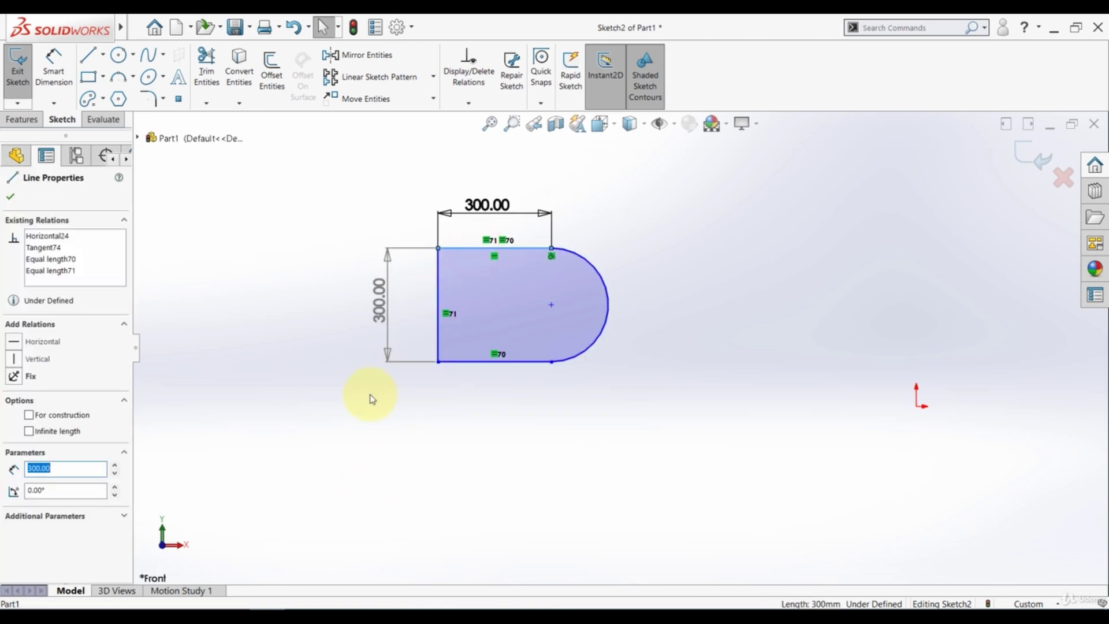
pyautogui.click(578, 398)
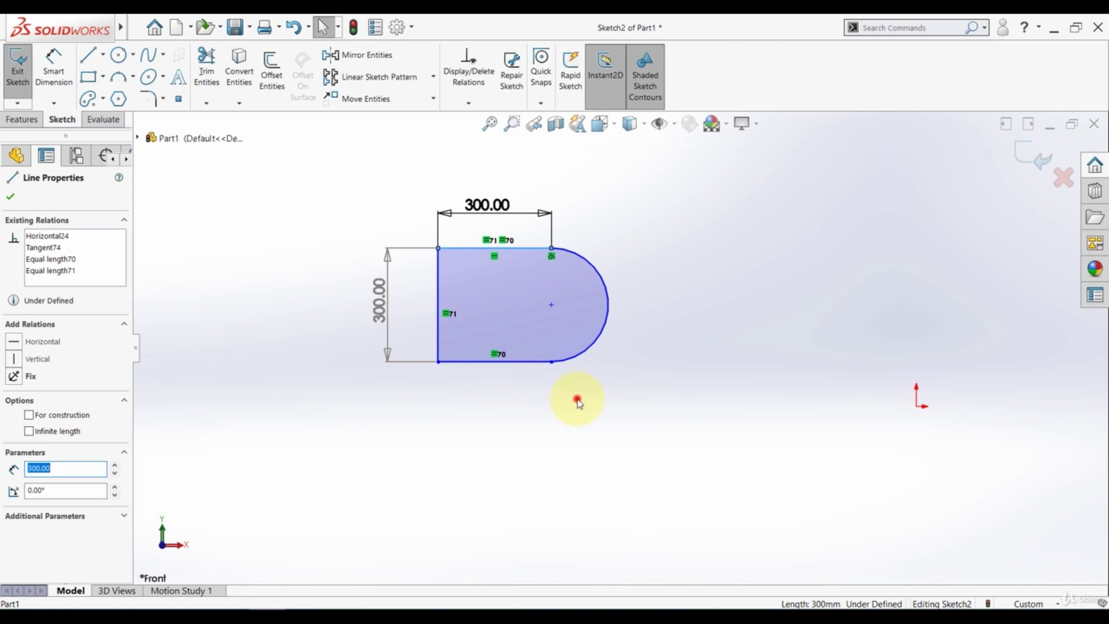
pyautogui.scroll(3, 530, 428)
pyautogui.scroll(-2, 882, 383)
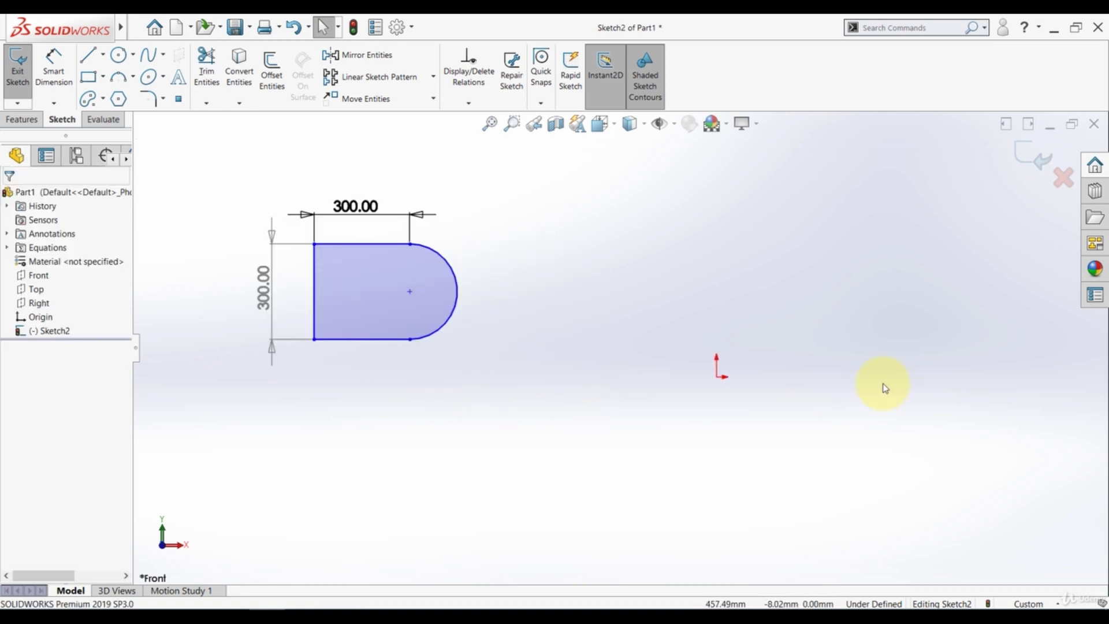
pyautogui.moveTo(314, 341)
pyautogui.mouseDown()
pyautogui.moveTo(372, 297)
pyautogui.moveTo(782, 342)
pyautogui.moveTo(783, 384)
pyautogui.moveTo(772, 288)
pyautogui.mouseUp()
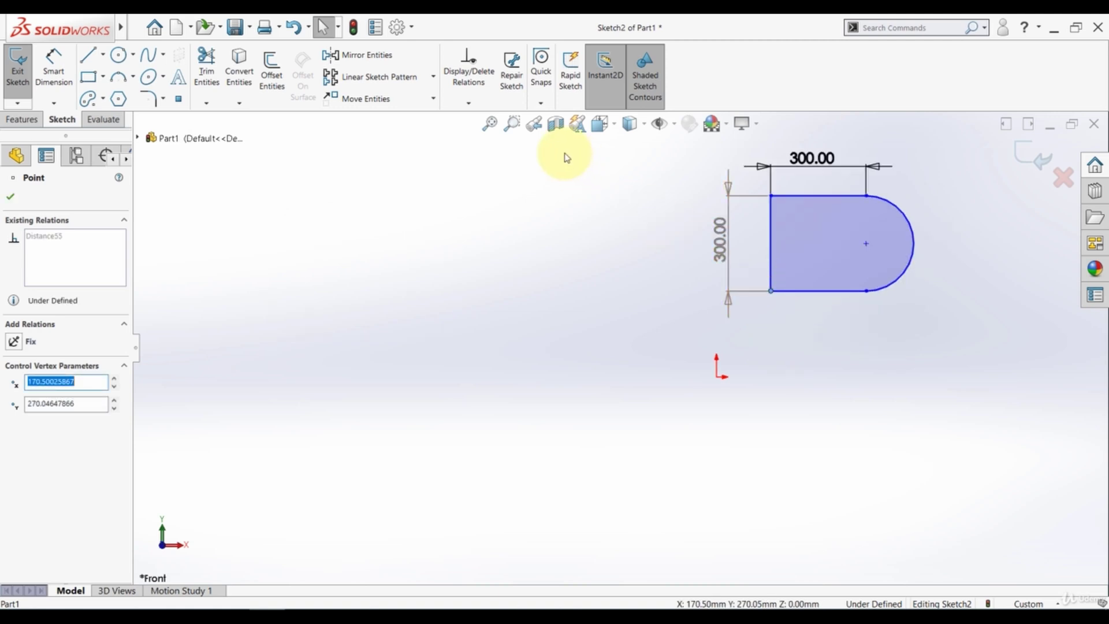
pyautogui.click(489, 124)
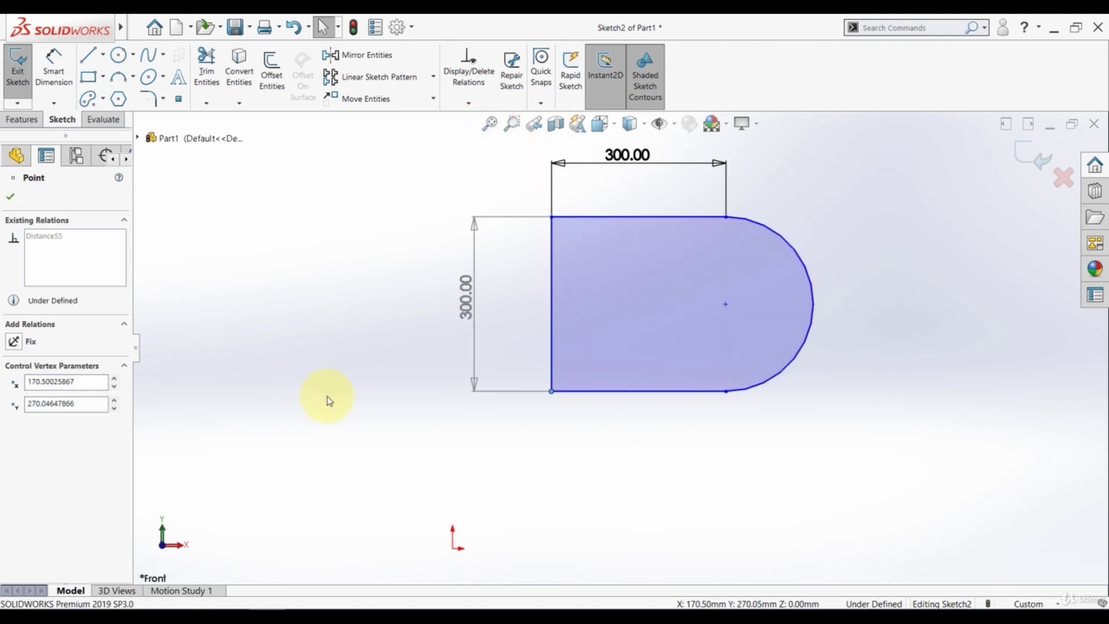
pyautogui.click(330, 349)
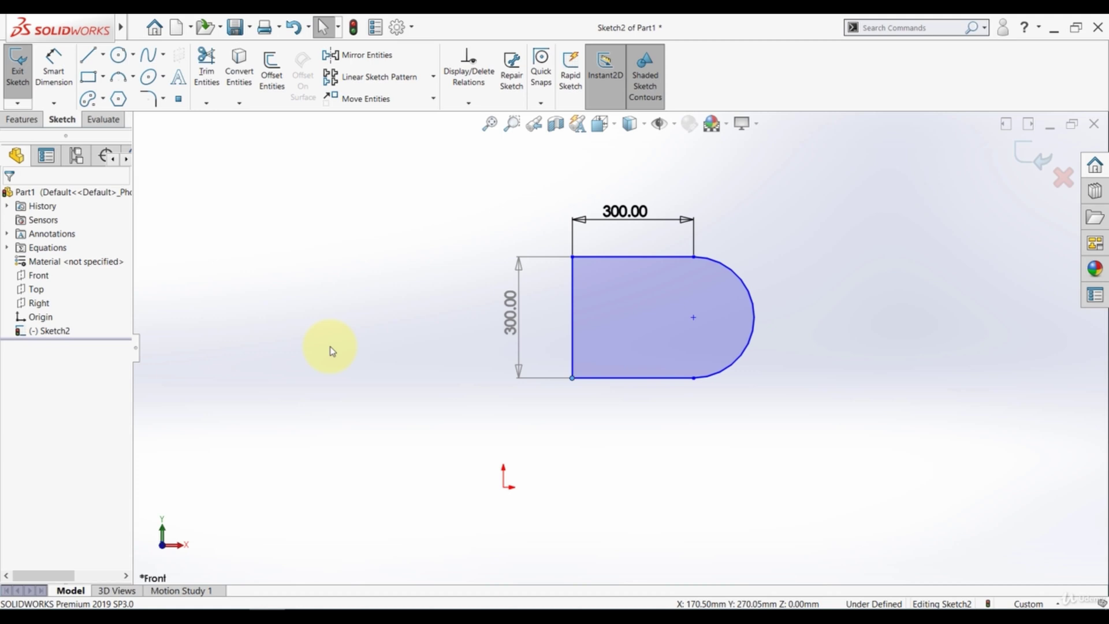
# - Delete the driven height dimension beside the profile's vertical line
pyautogui.click(519, 266)
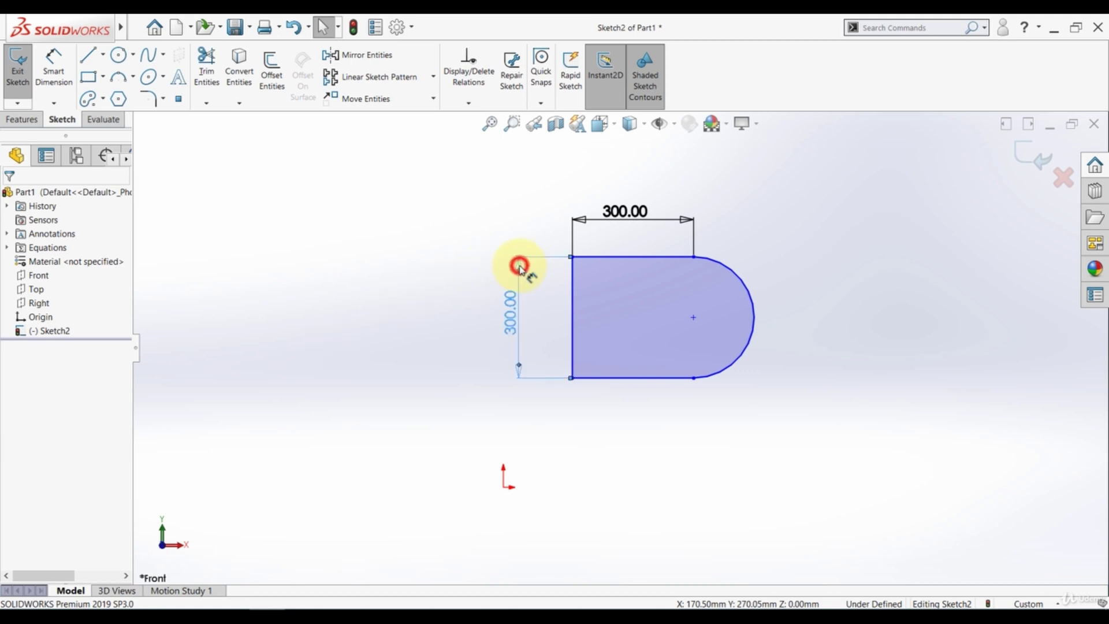
pyautogui.press('Delete')
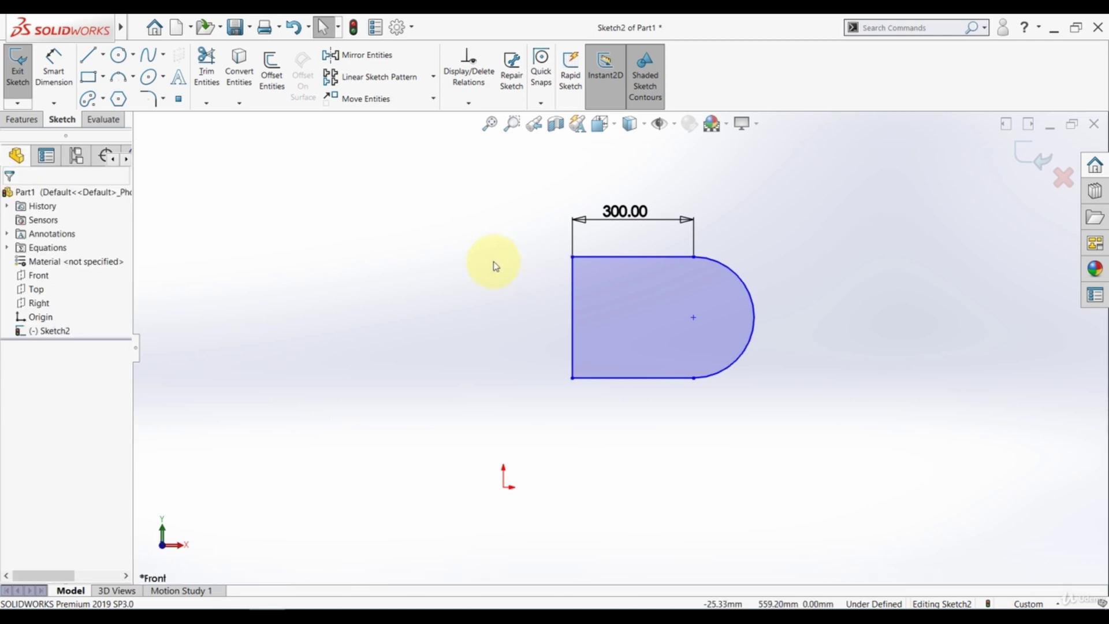
pyautogui.click(494, 265)
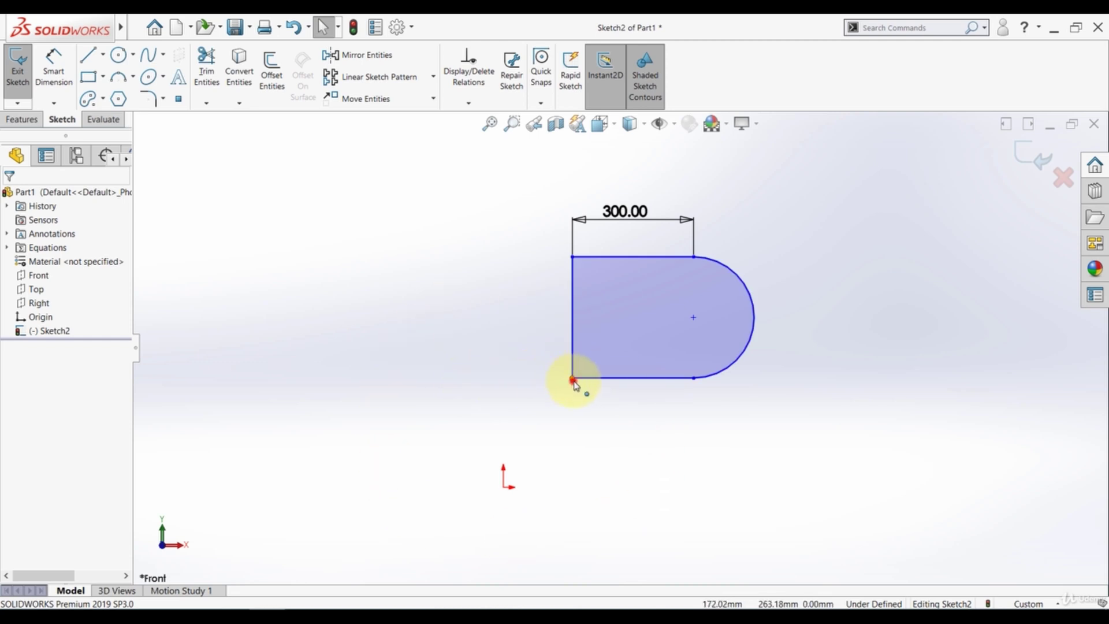
# - Move the profile by its lower-left corner to about 449 mm right of and 456 mm above the origin
pyautogui.moveTo(573, 378); pyautogui.dragTo(679, 358)
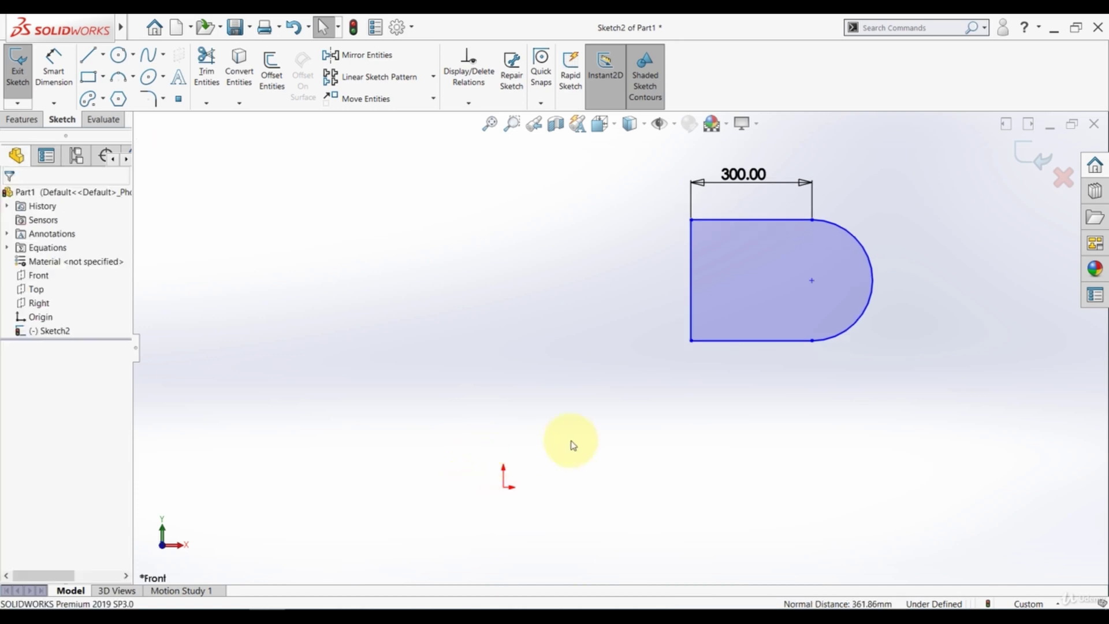
pyautogui.click(618, 414)
pyautogui.moveTo(692, 341)
pyautogui.mouseDown()
pyautogui.moveTo(508, 320)
pyautogui.moveTo(738, 322)
pyautogui.moveTo(643, 351)
pyautogui.moveTo(729, 252)
pyautogui.moveTo(715, 451)
pyautogui.moveTo(677, 289)
pyautogui.moveTo(685, 302)
pyautogui.mouseUp()
pyautogui.click(585, 324)
pyautogui.scroll(3, 661, 335)
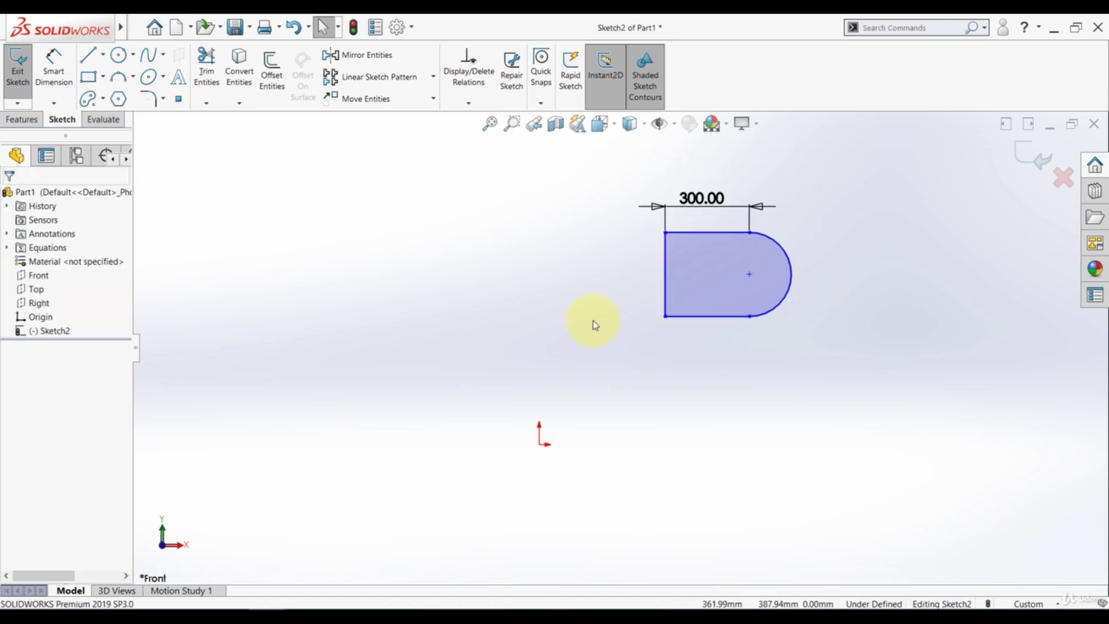
# - Dimension the vertical distance between the origin and the profile's lower horizontal line
pyautogui.click(47, 68)
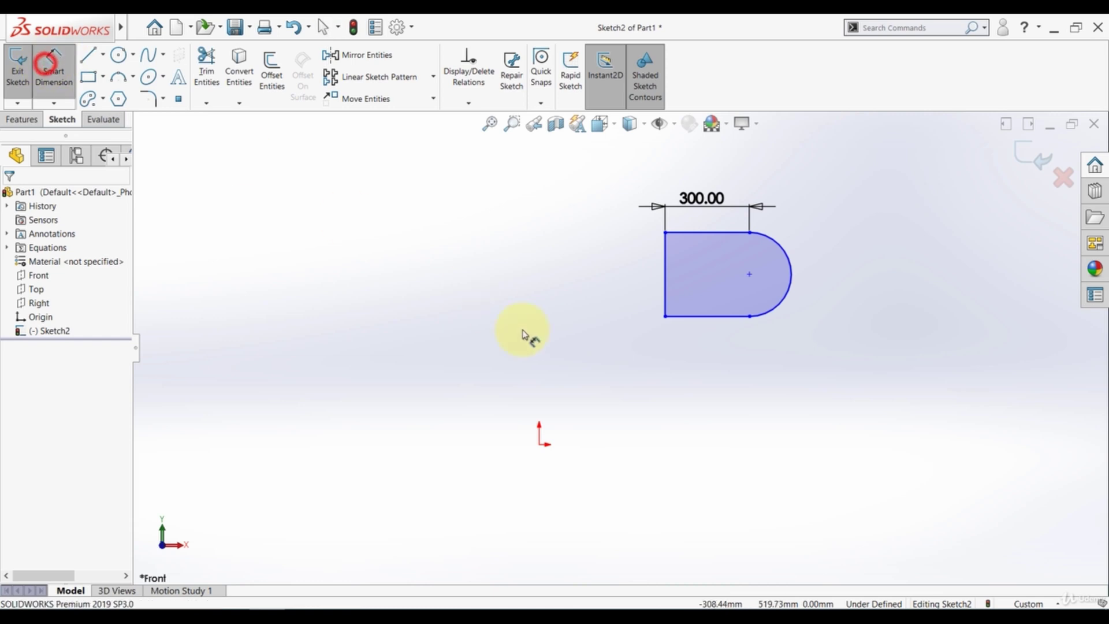
pyautogui.click(688, 317)
pyautogui.click(540, 444)
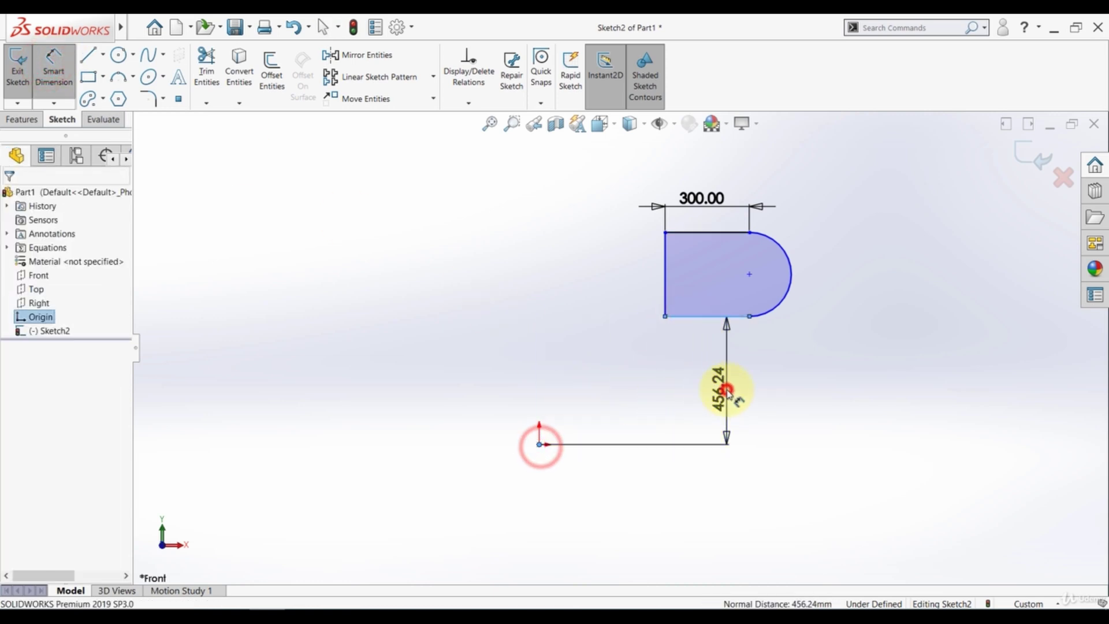
pyautogui.click(727, 392)
pyautogui.click(659, 368)
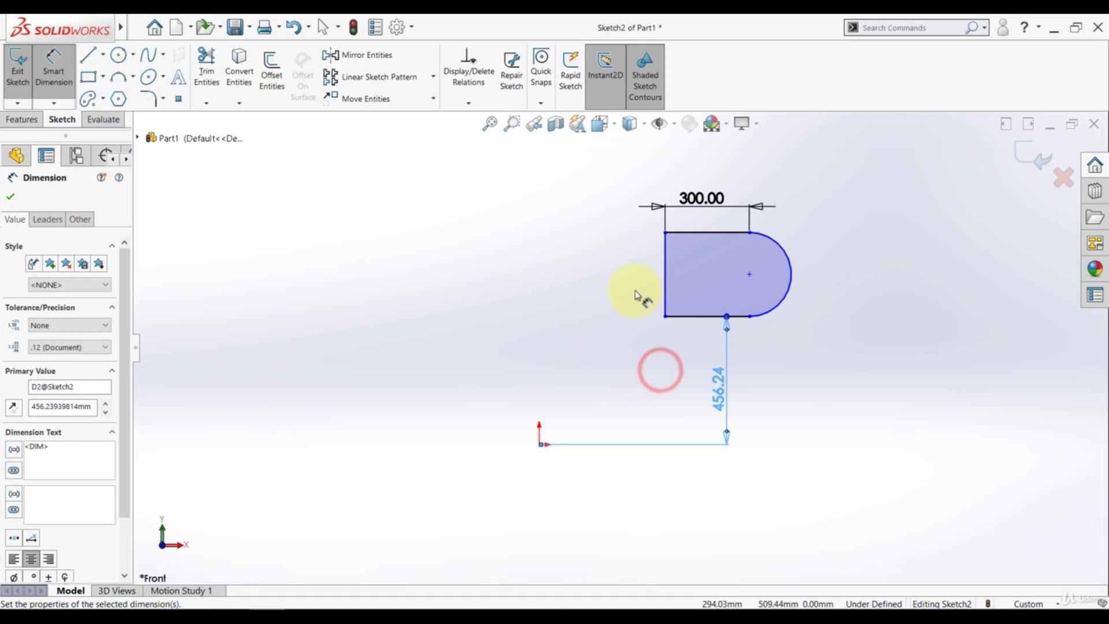
# - Dimension the horizontal distance between the origin and the profile's left vertical line
pyautogui.click(666, 269)
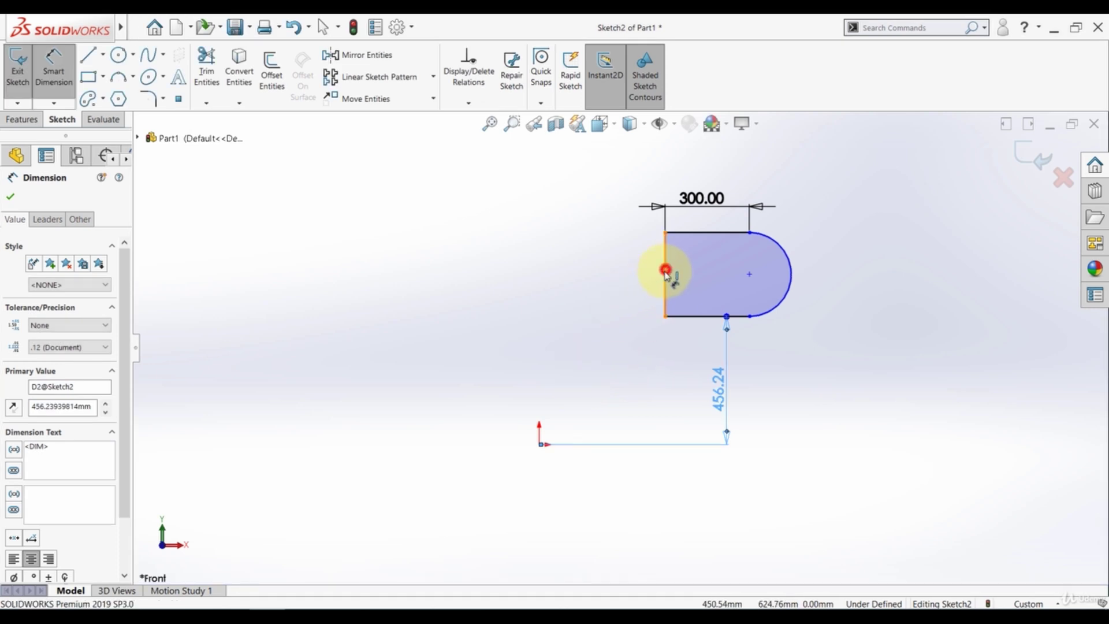
pyautogui.click(540, 444)
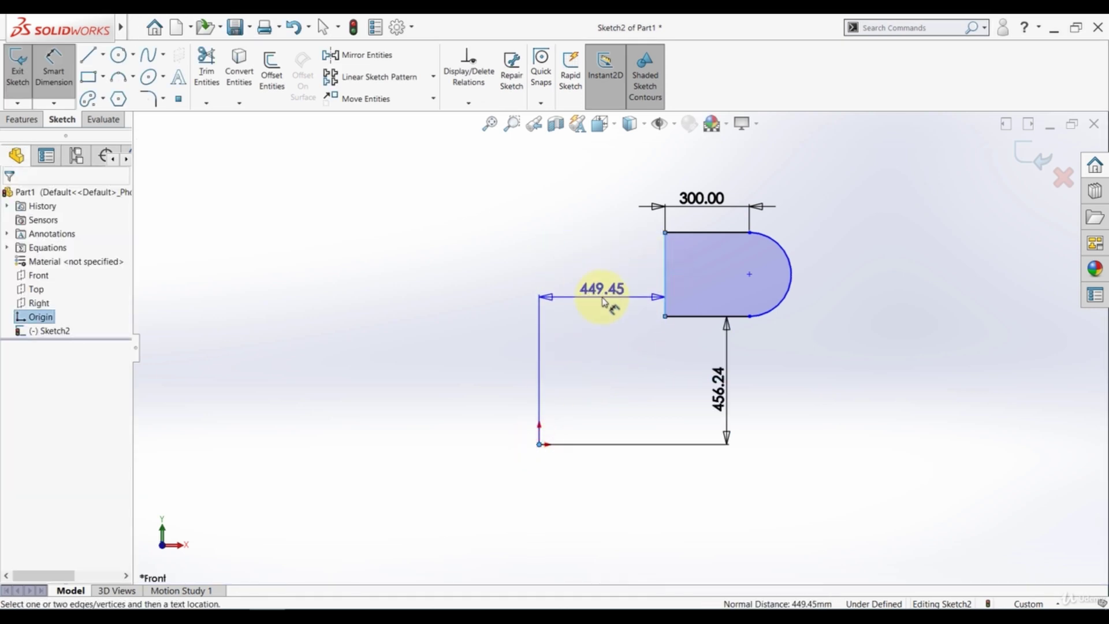
pyautogui.click(602, 299)
pyautogui.click(533, 272)
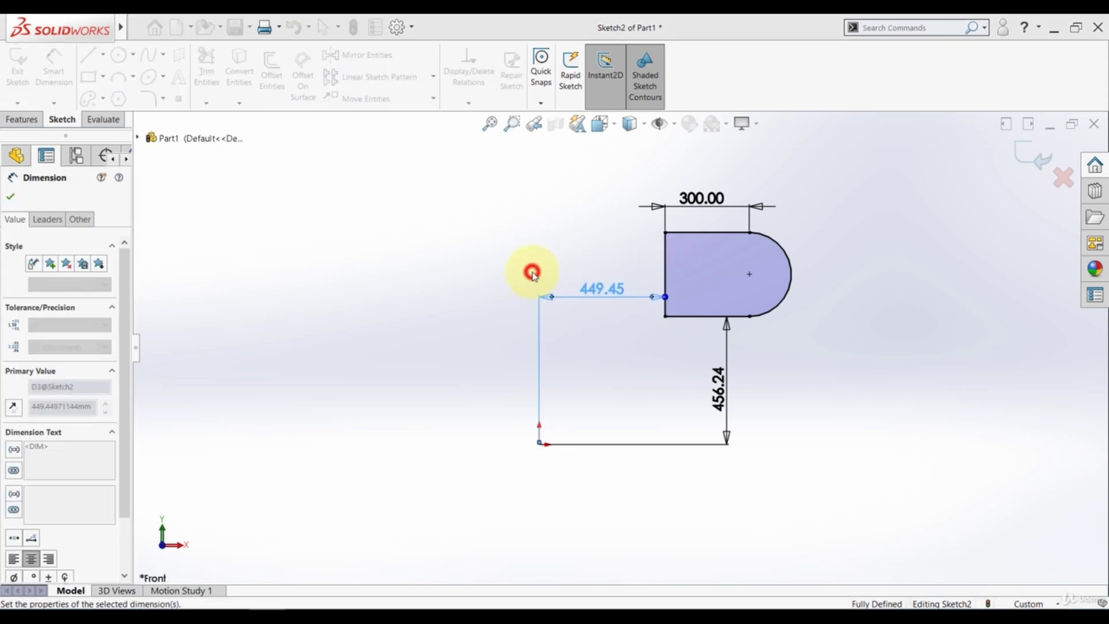
pyautogui.click(481, 282)
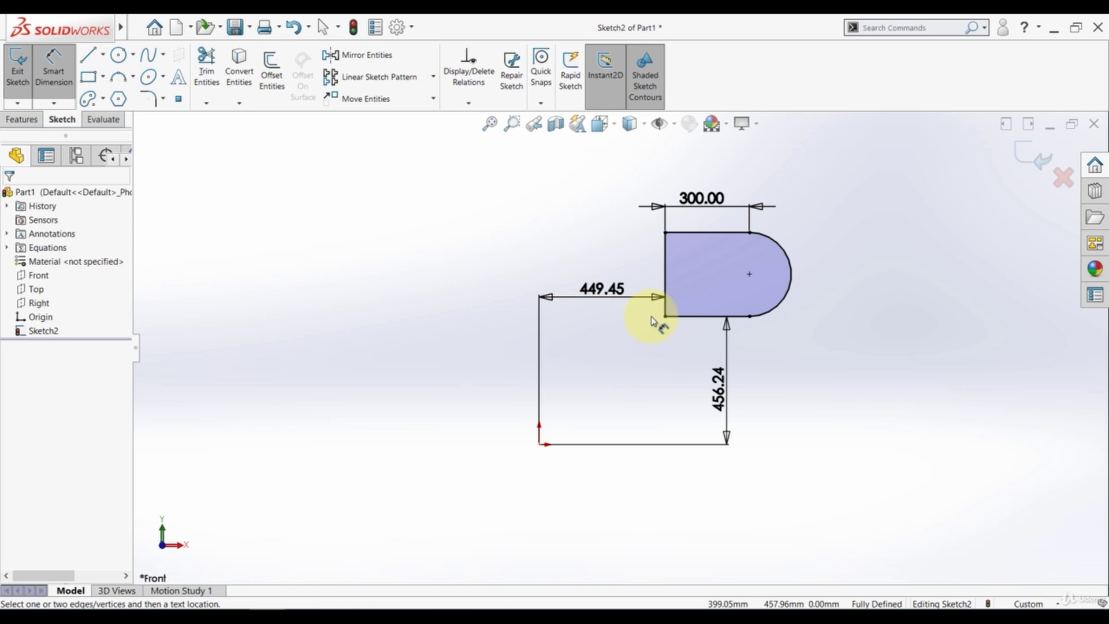
pyautogui.click(53, 72)
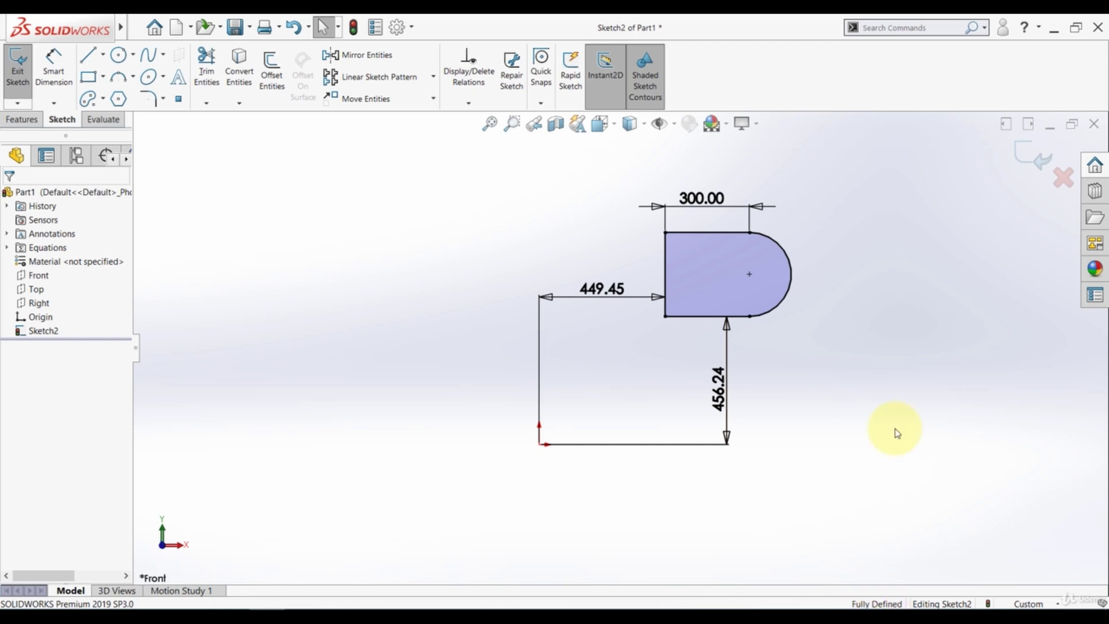
# - Delete the vertical and horizontal dimensions that locate the profile from the origin
pyautogui.click(832, 383)
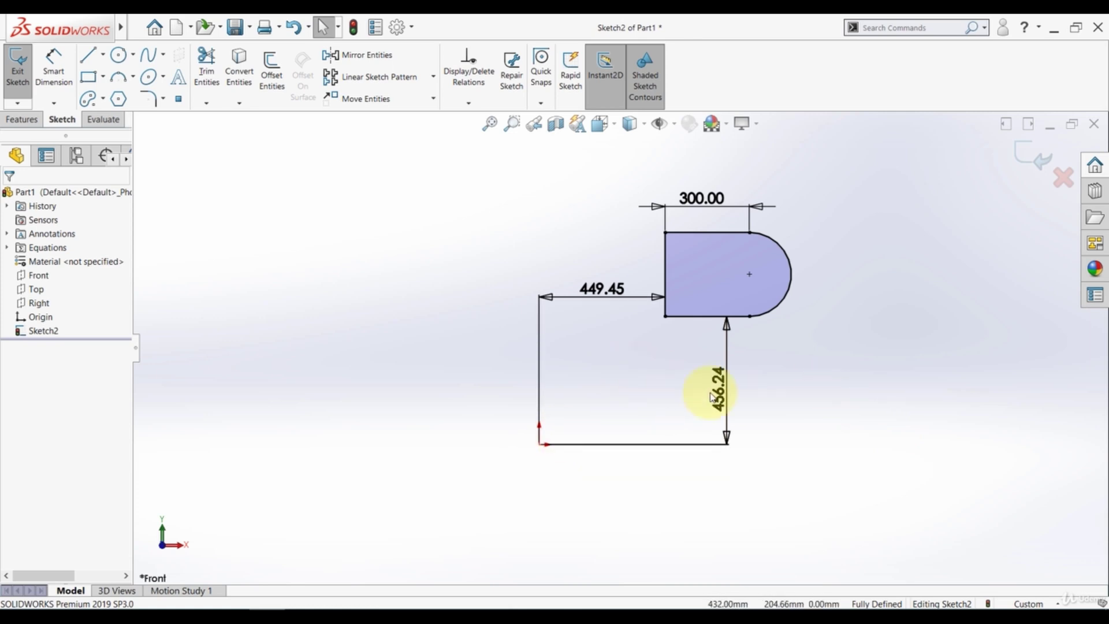
pyautogui.click(727, 344)
pyautogui.press('Delete')
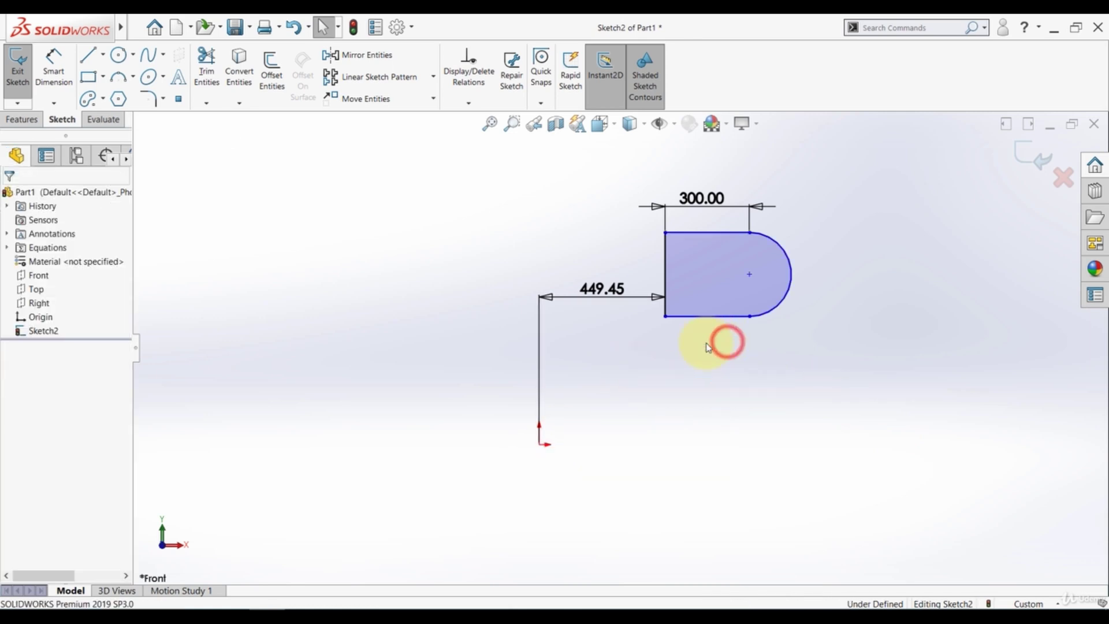
pyautogui.click(569, 297)
pyautogui.press('Delete')
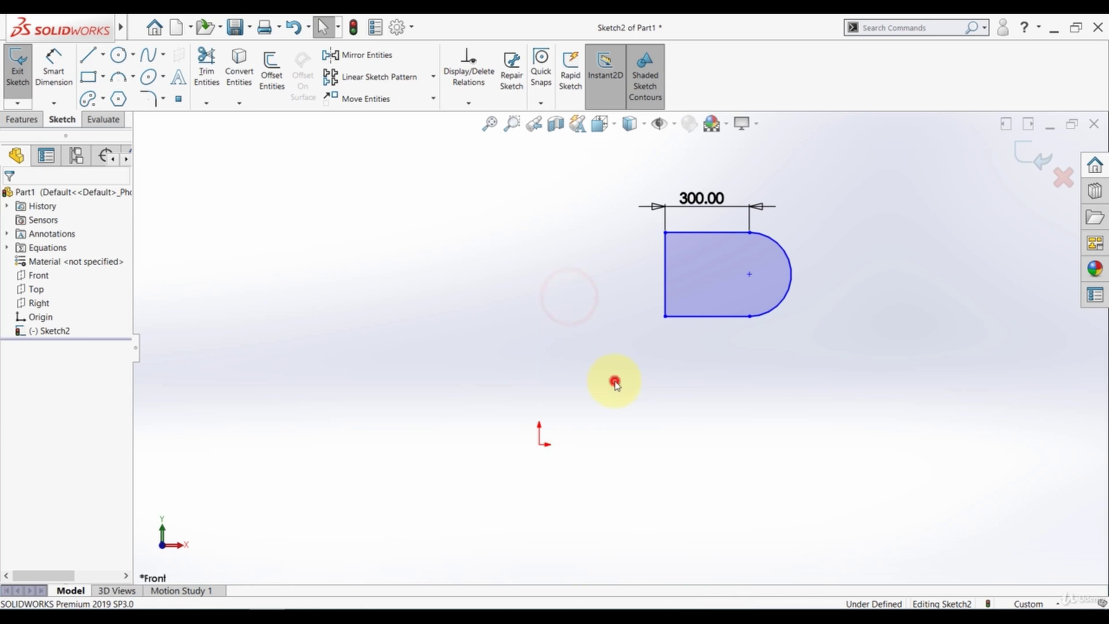
pyautogui.click(615, 384)
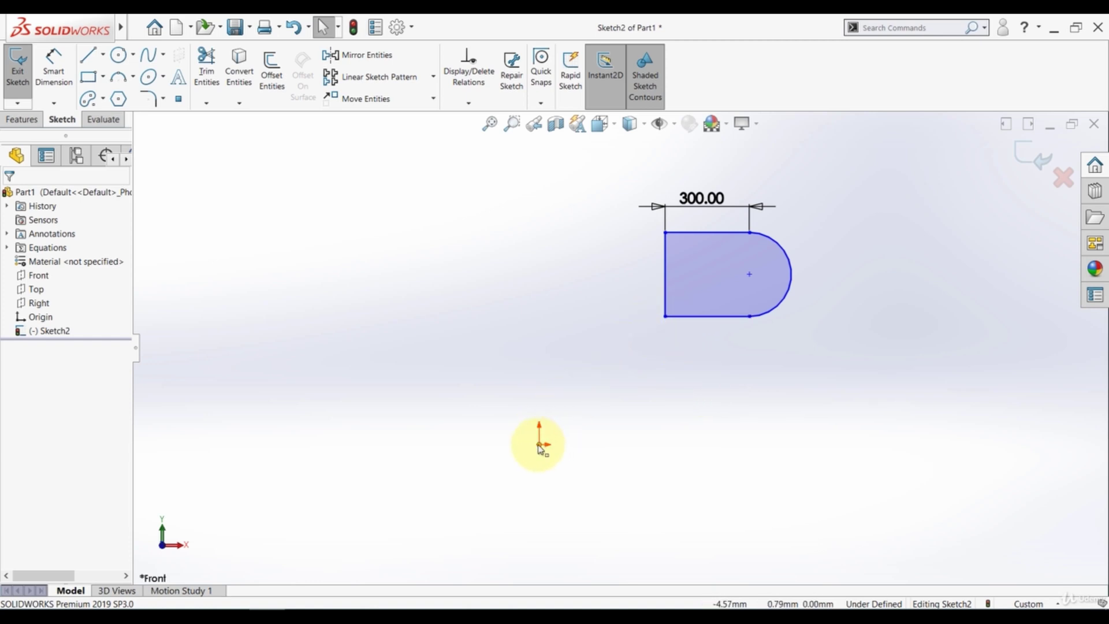
# - Add a coincident relation between the profile's lower-left corner and the origin
pyautogui.click(703, 412)
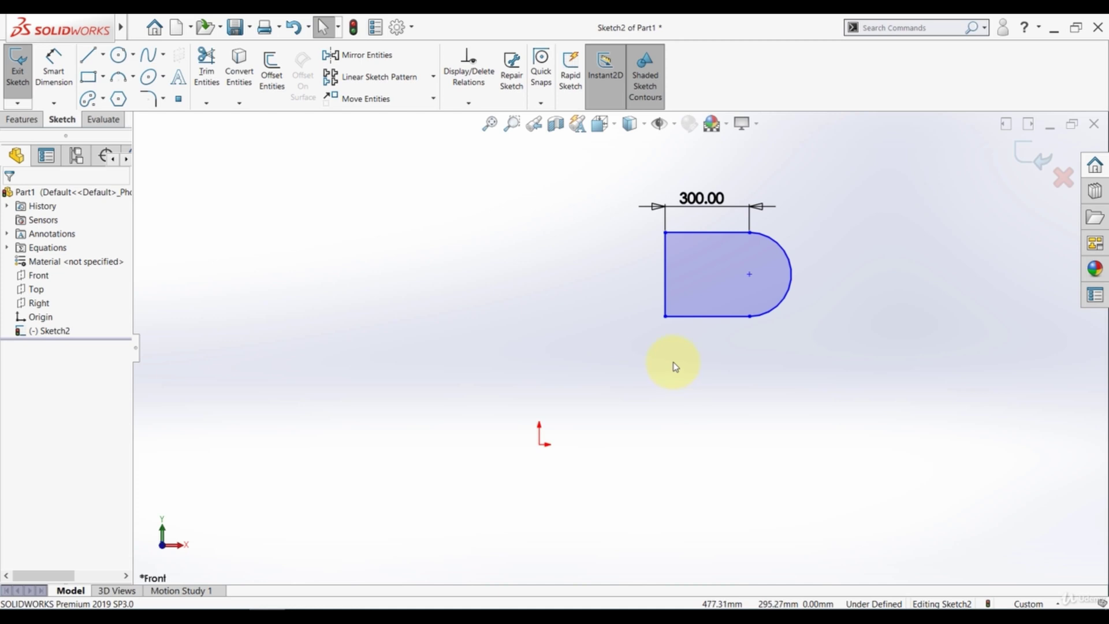
pyautogui.click(665, 316)
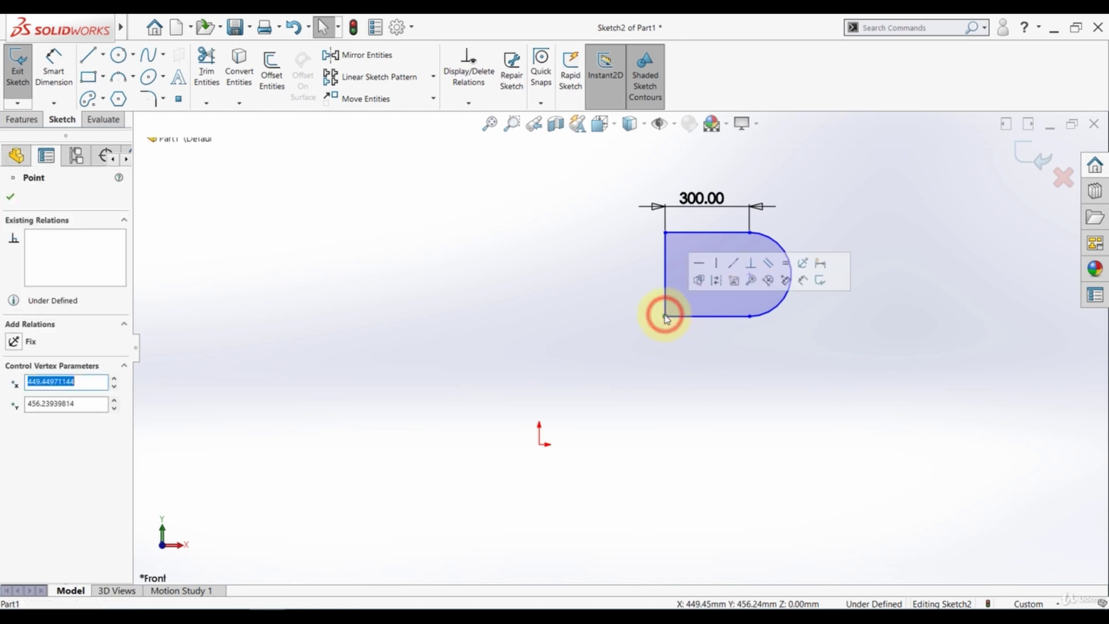
pyautogui.keyDown('ctrl'); pyautogui.click(539, 445); pyautogui.keyUp('ctrl')
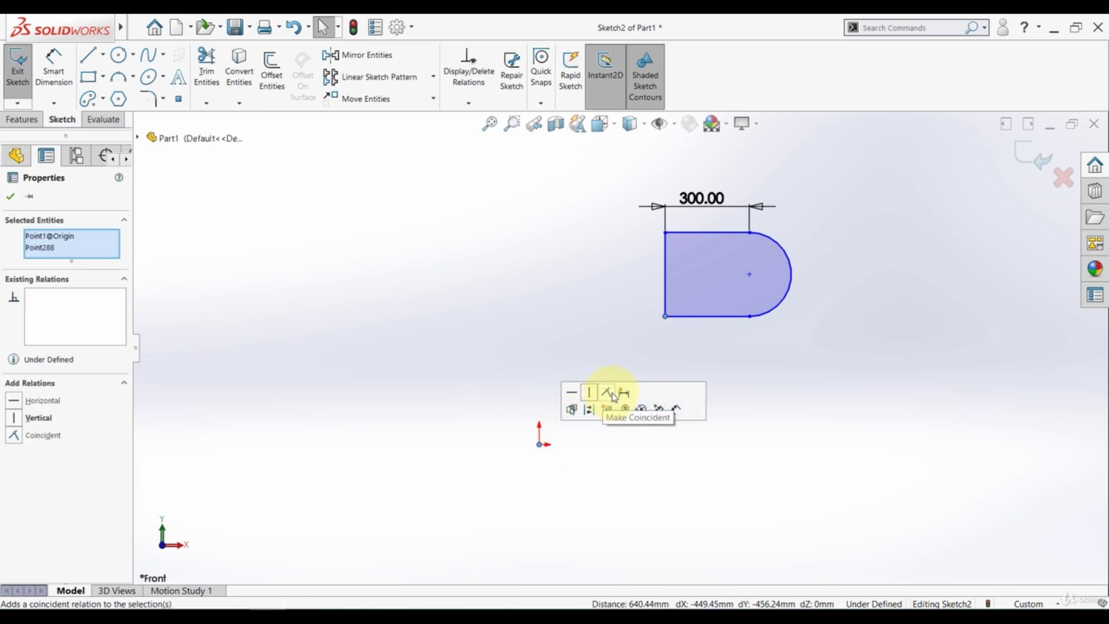
pyautogui.click(613, 394)
pyautogui.click(483, 363)
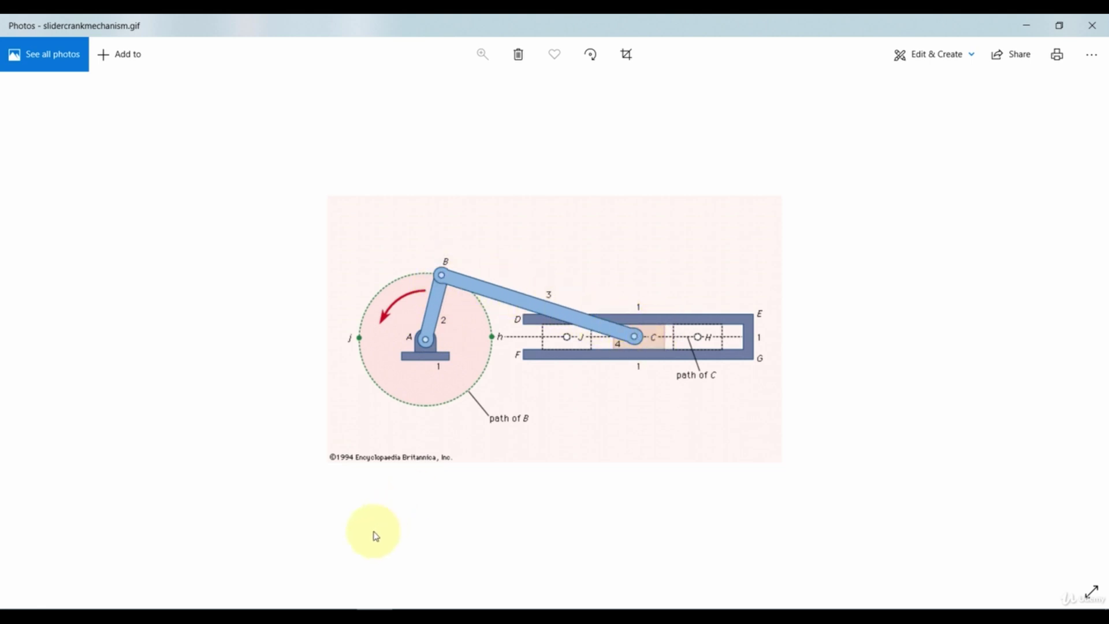
# - Switch to SOLIDWORKS and sketch a crank line from the origin, sloping up and to the right
pyautogui.click(275, 620)
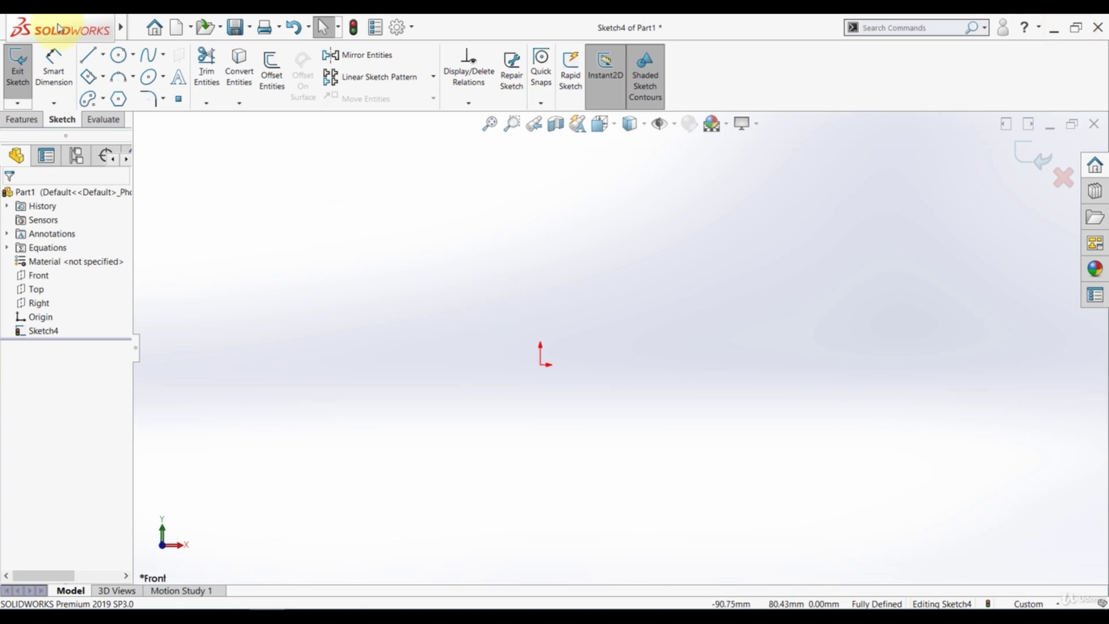
pyautogui.click(88, 55)
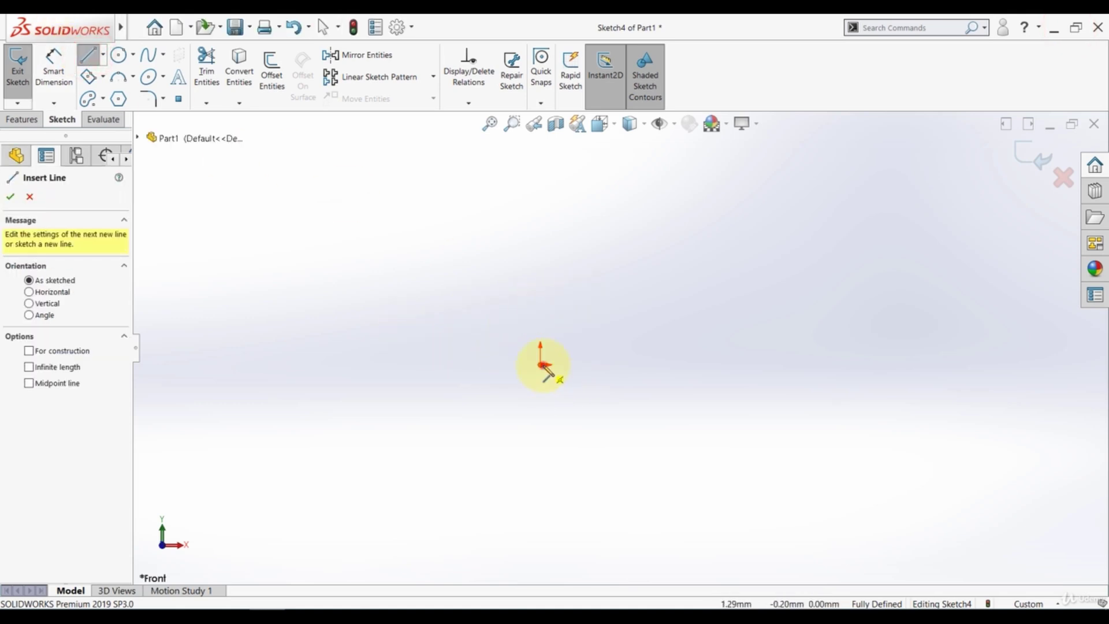
pyautogui.moveTo(542, 365); pyautogui.dragTo(644, 286)
pyautogui.click(88, 57)
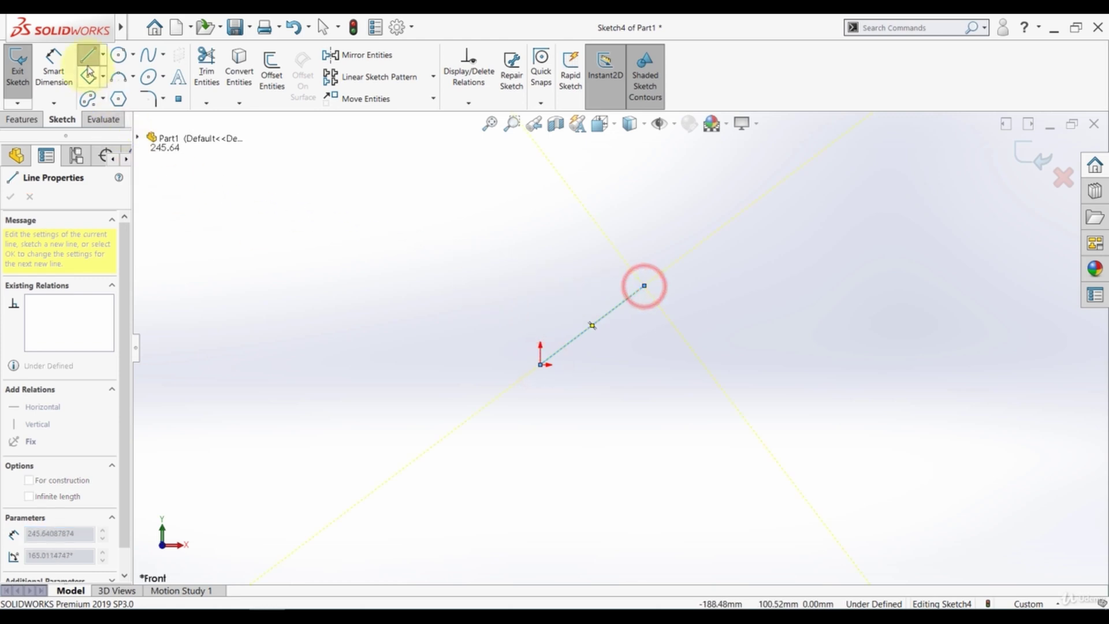
pyautogui.click(385, 335)
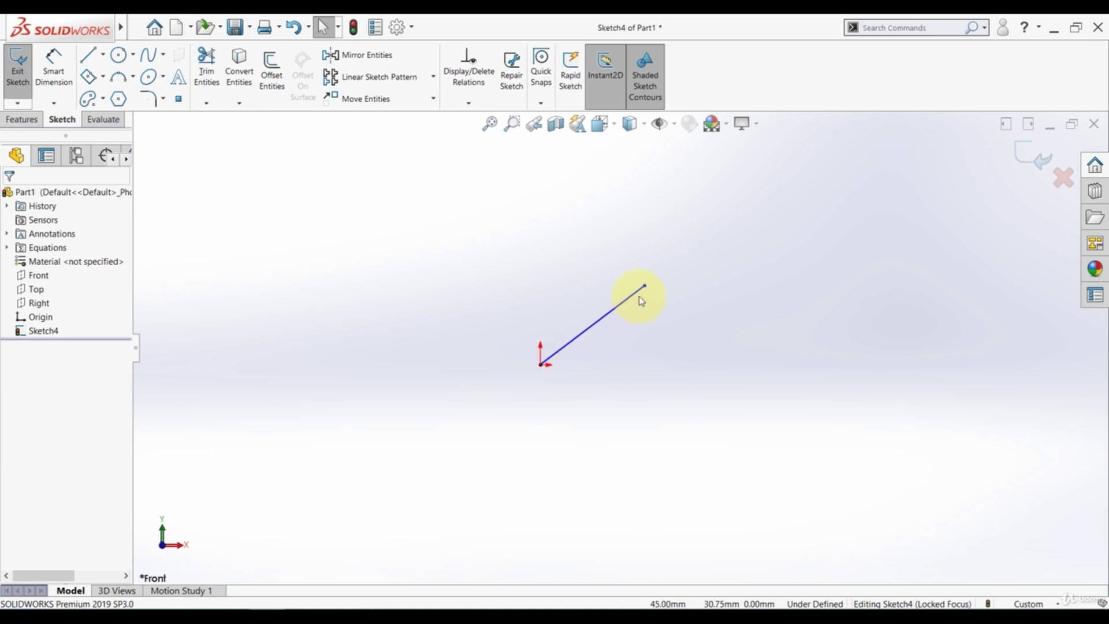
# - Pull the line's free endpoint around to test its movement, leaving the line about 84 mm long
pyautogui.moveTo(645, 286); pyautogui.dragTo(734, 221)
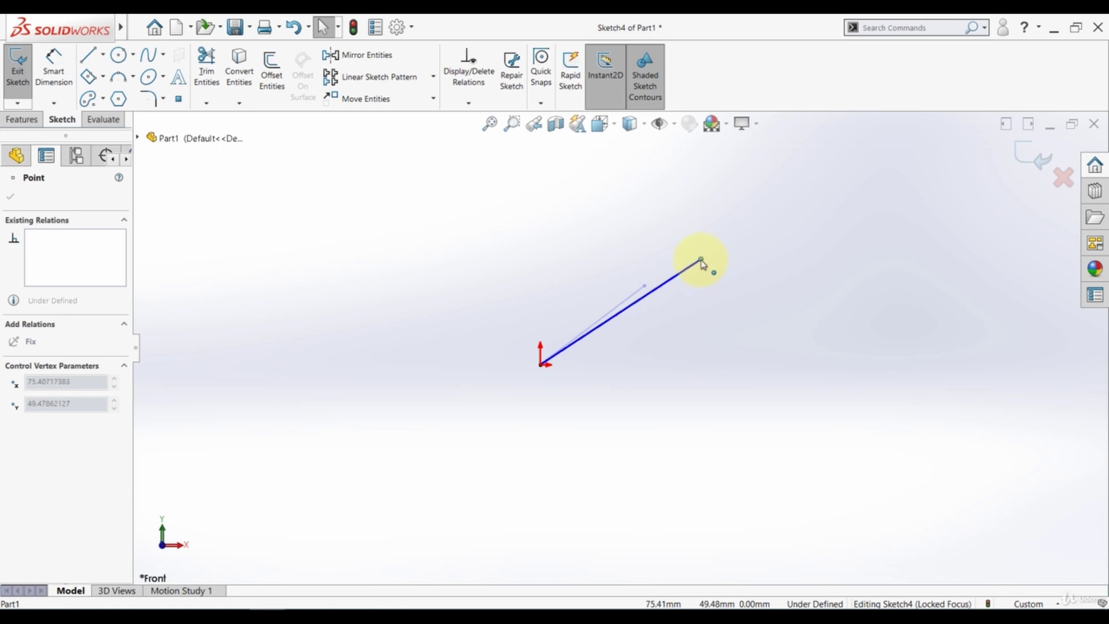
pyautogui.moveTo(705, 231); pyautogui.dragTo(692, 268)
pyautogui.click(673, 345)
# - Dimension the length of the line from the origin as 100 mm
pyautogui.click(53, 62)
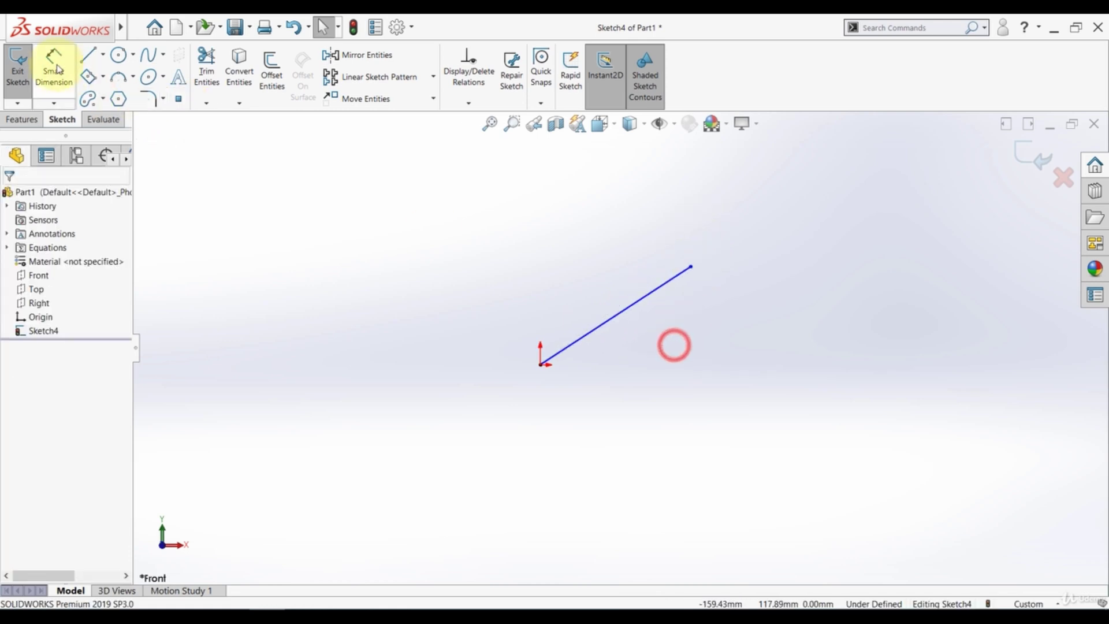
pyautogui.click(618, 302)
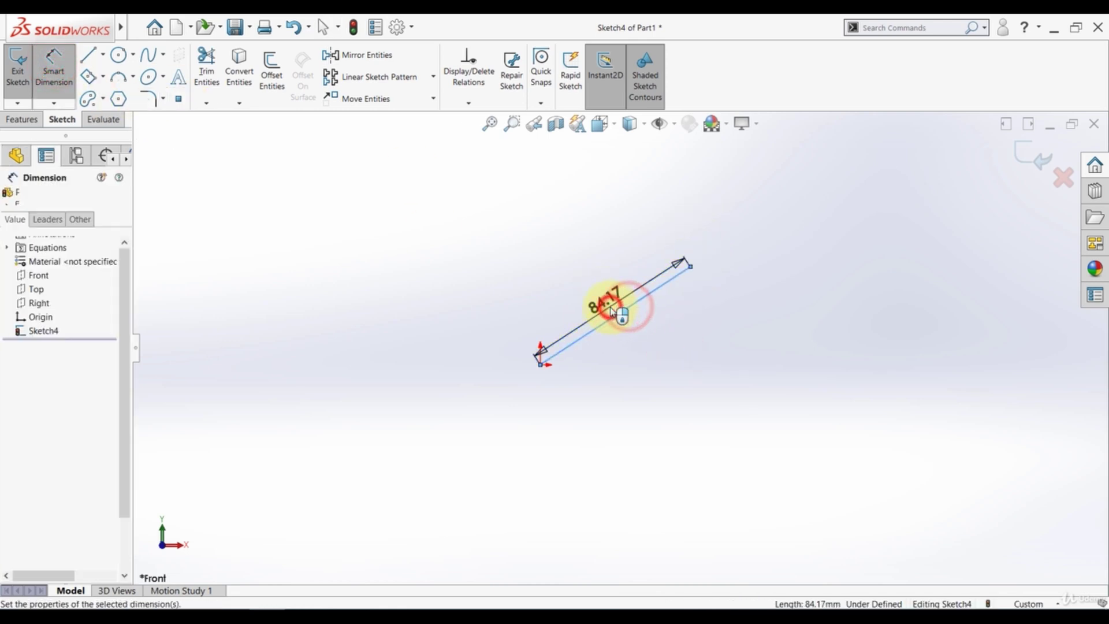
pyautogui.click(615, 308)
pyautogui.write('100')
pyautogui.press('Return')
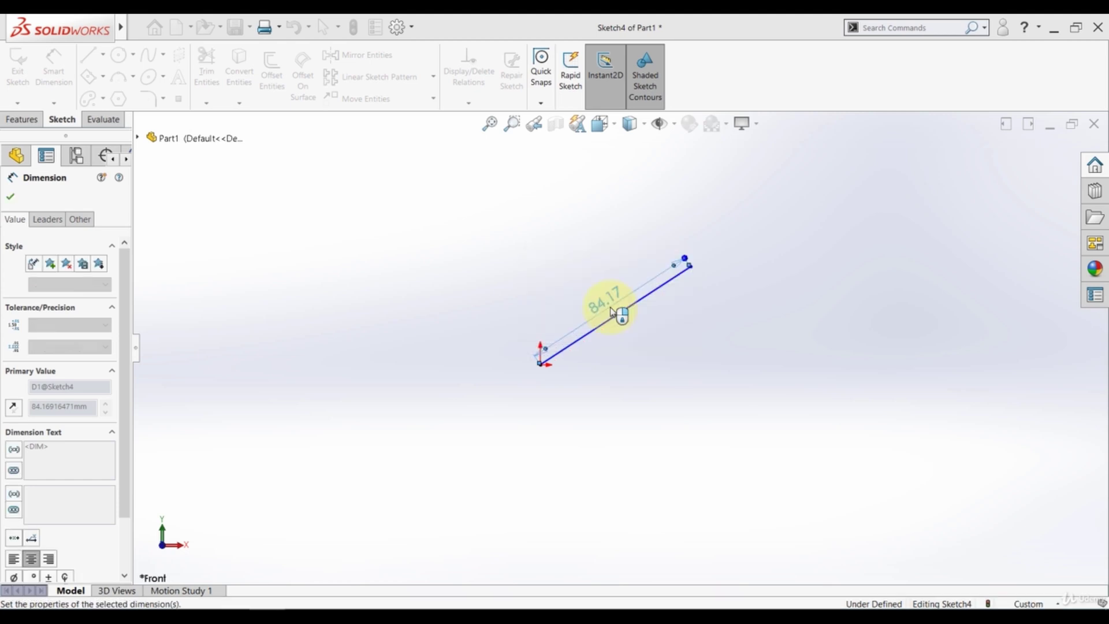
pyautogui.click(491, 316)
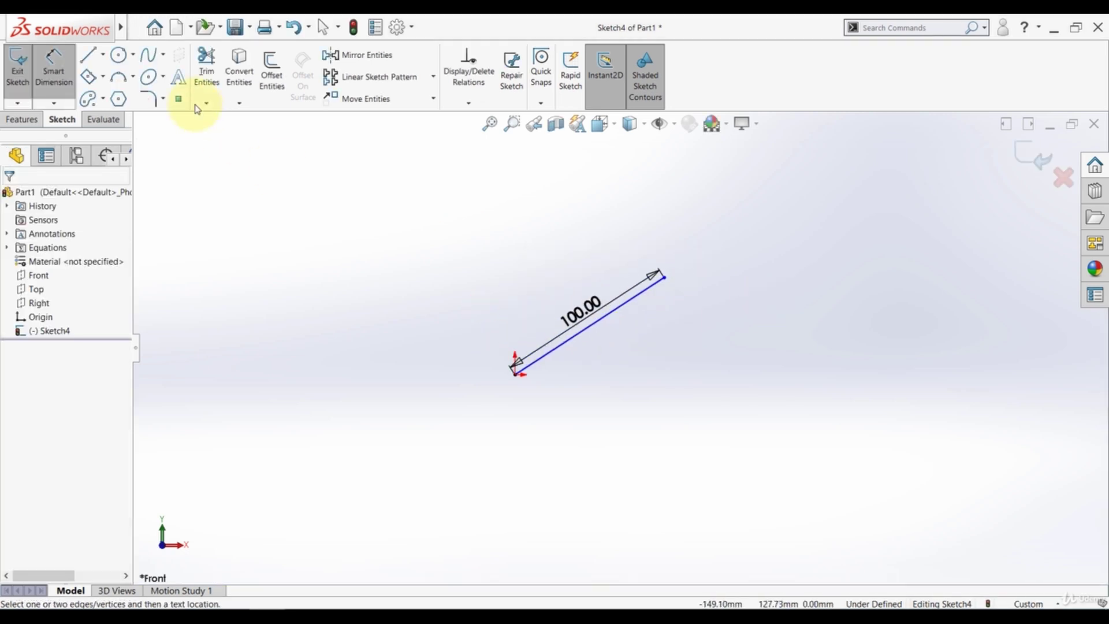
# - Sketch a connecting line about 134 mm long from the crank's free end, sloping down and to the right
pyautogui.click(88, 54)
pyautogui.click(665, 278)
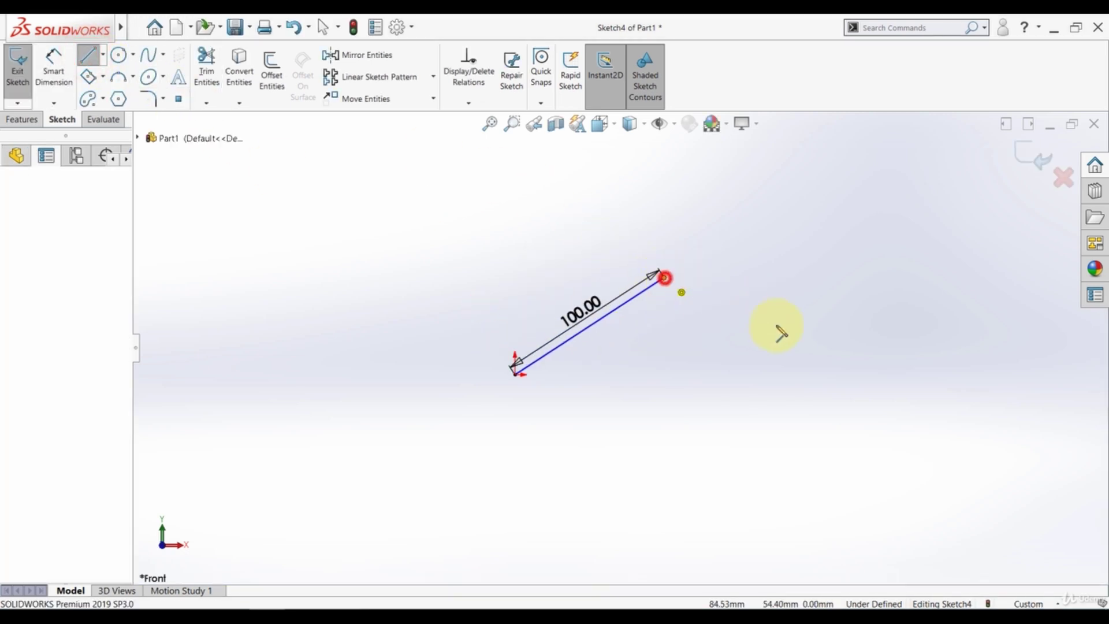
pyautogui.click(865, 405)
pyautogui.press('Escape')
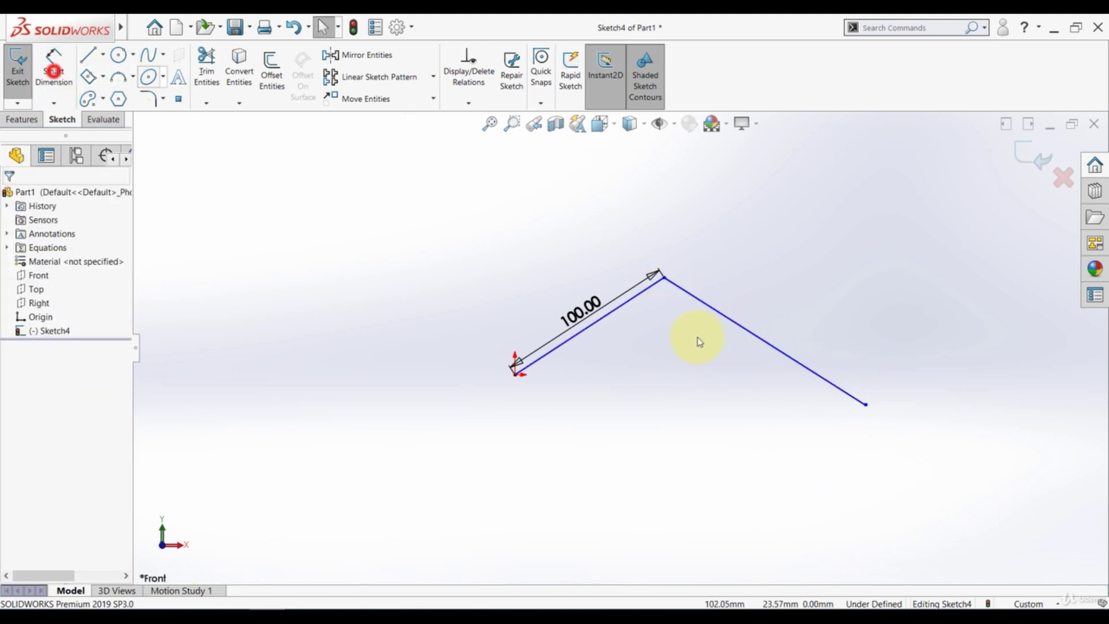
# - Dimension the connecting line's length as 150 mm and fit the sketch in view
pyautogui.click(731, 321)
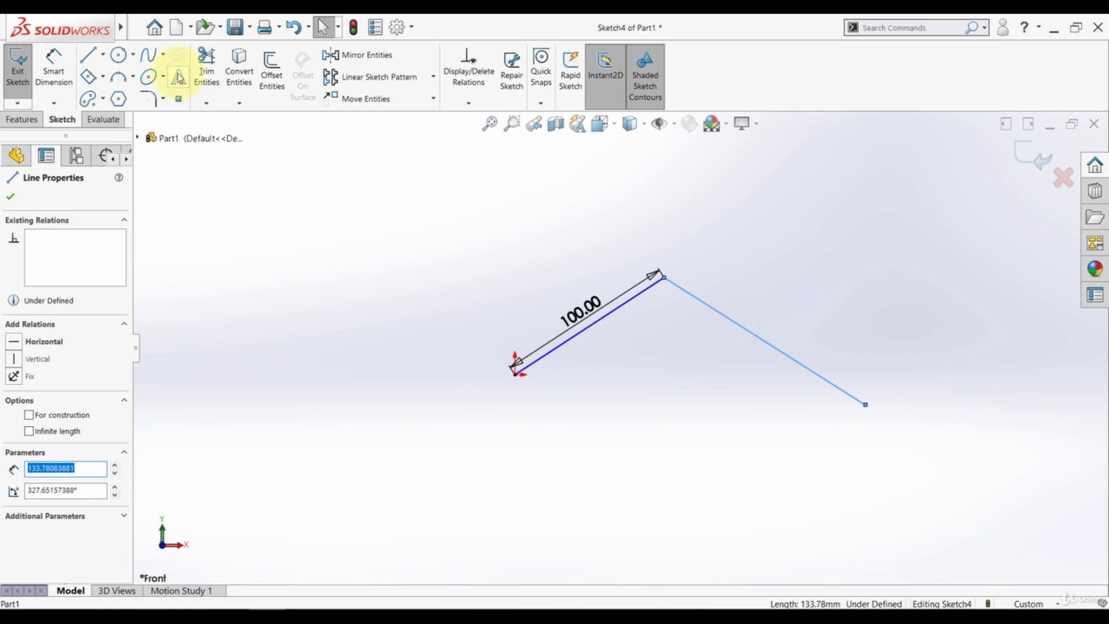
pyautogui.click(58, 59)
pyautogui.click(730, 321)
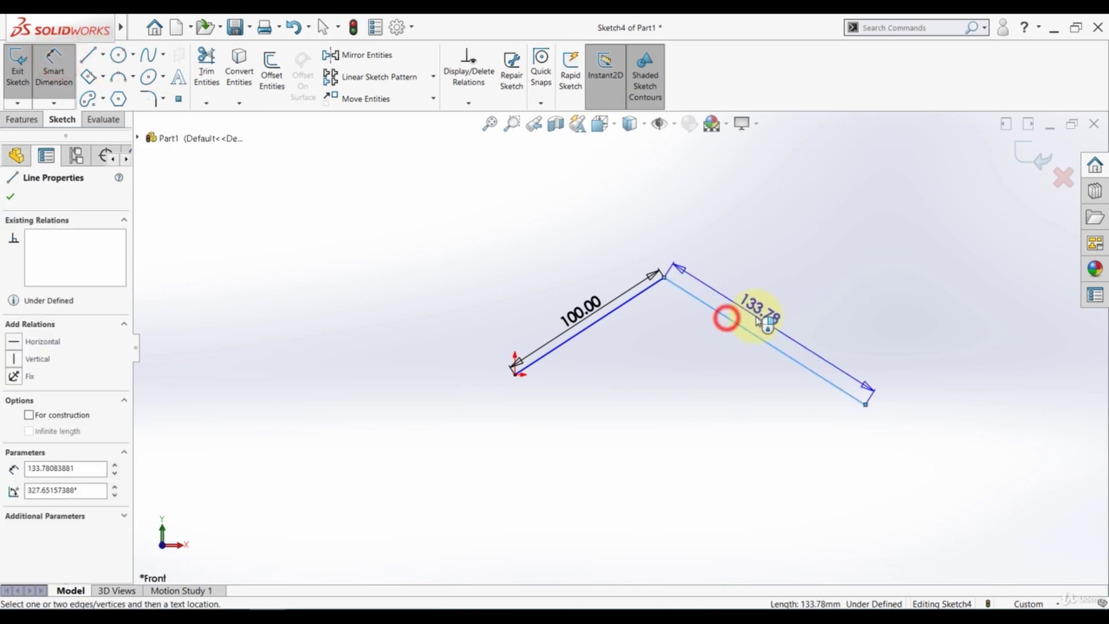
pyautogui.click(757, 316)
pyautogui.write('150')
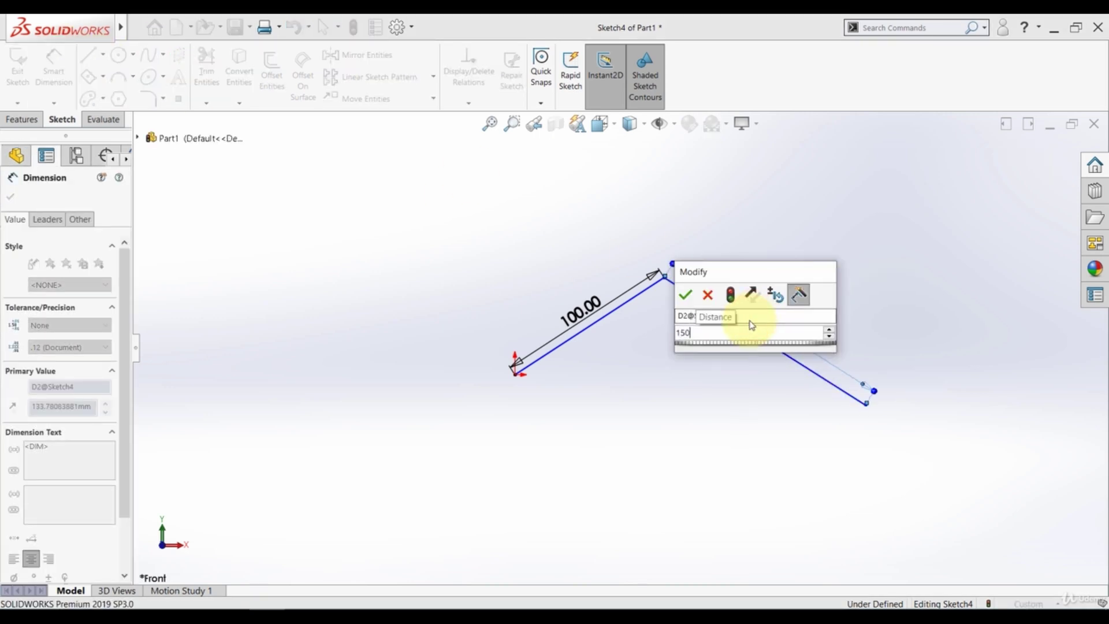
pyautogui.press('Return')
pyautogui.press('Escape')
pyautogui.press('f')
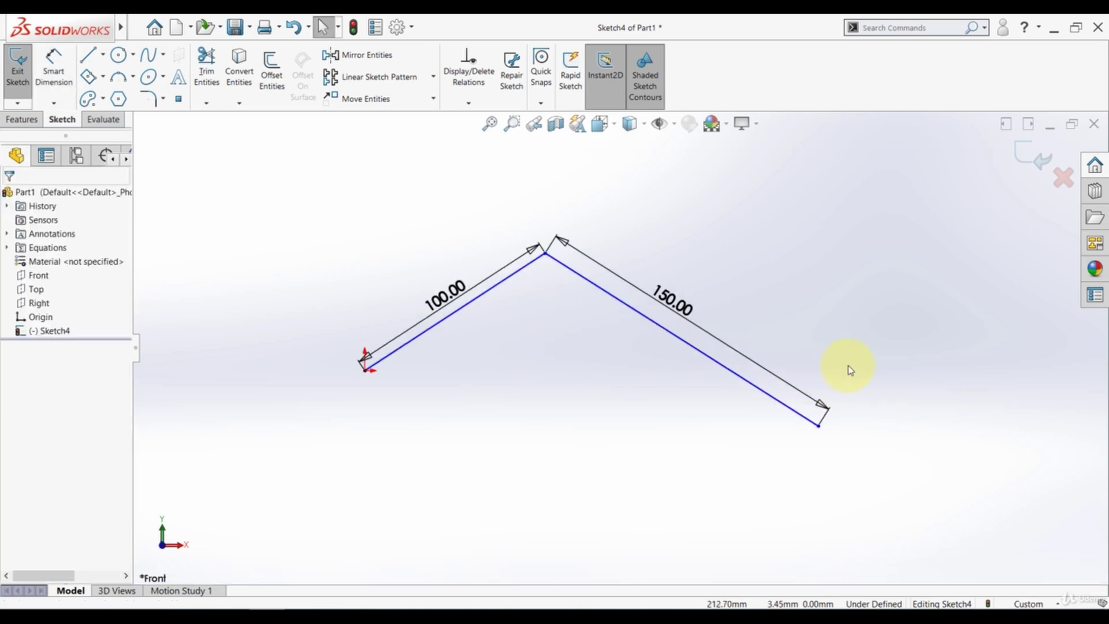
# - Draw a center rectangle about 40 by 29 mm, centred on the free end of the 150 mm line
pyautogui.click(102, 78)
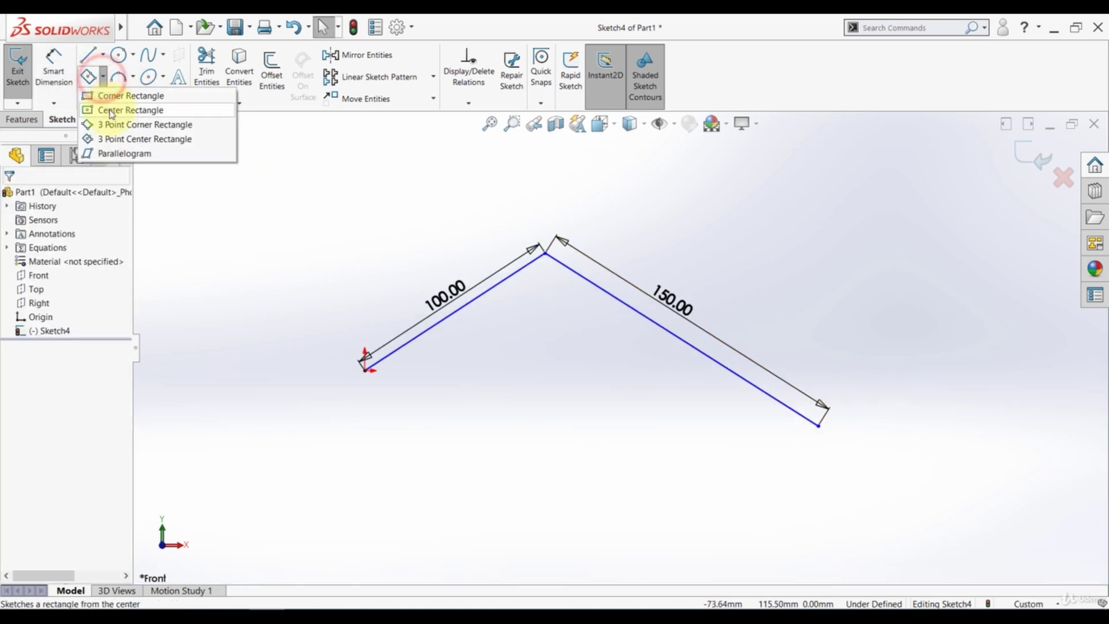
pyautogui.click(112, 111)
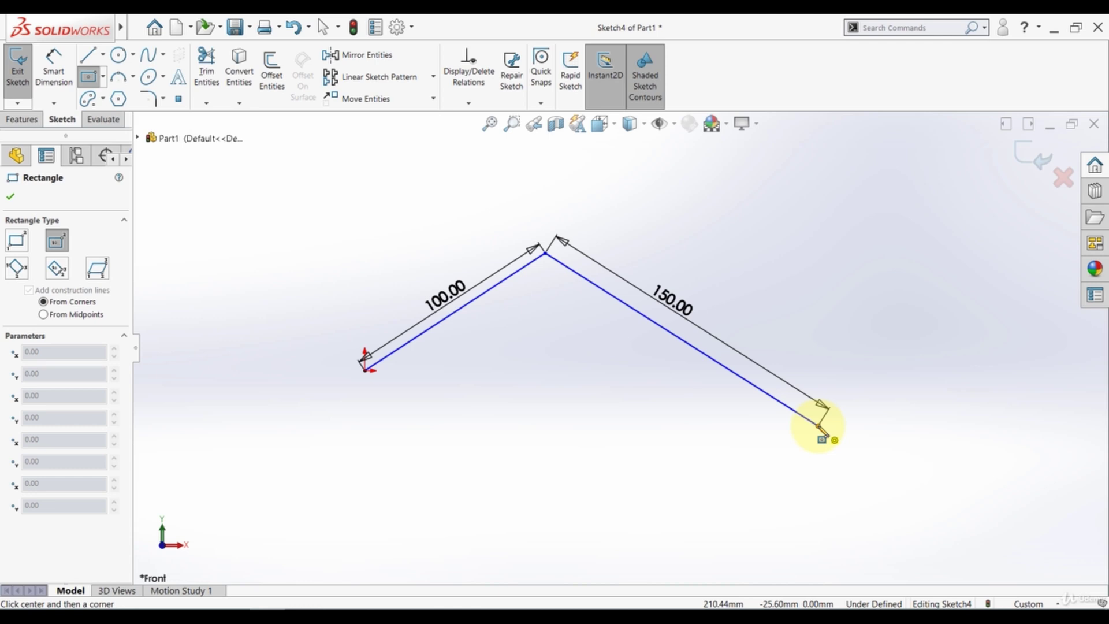
pyautogui.click(818, 426)
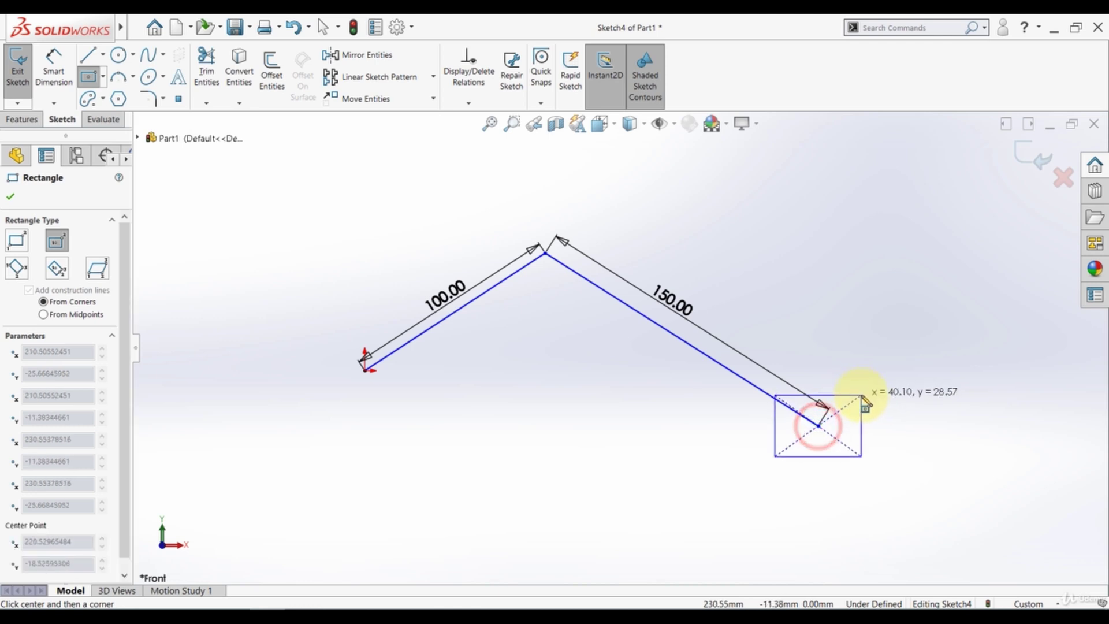
pyautogui.click(862, 395)
pyautogui.press('Escape')
# - Dimension the rectangle's width and height as 40 mm each
pyautogui.click(54, 65)
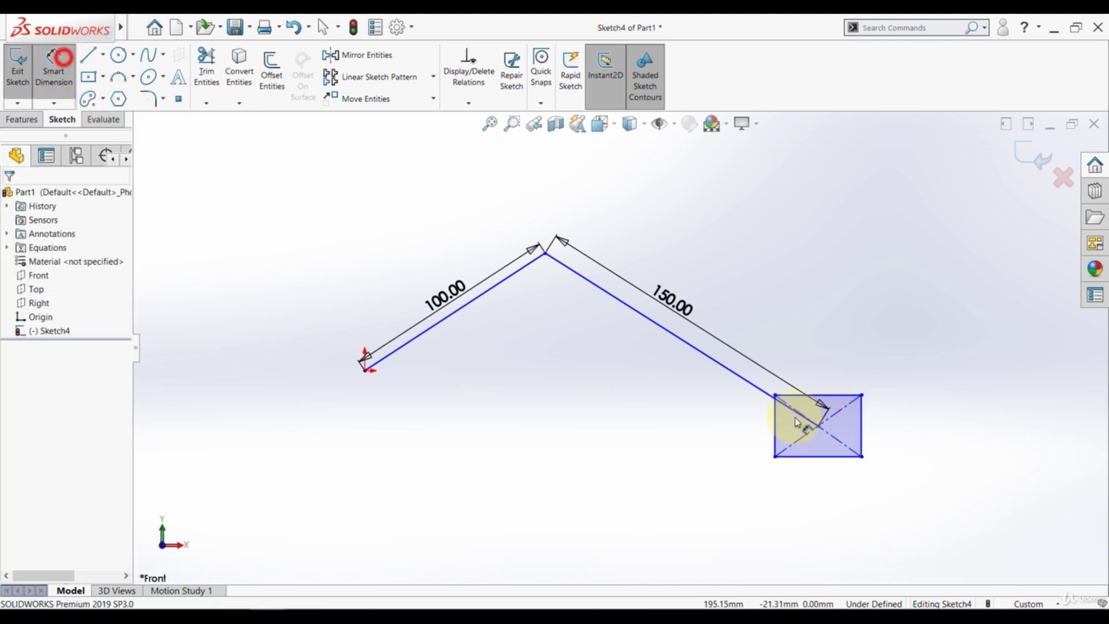
pyautogui.click(828, 395)
pyautogui.click(825, 381)
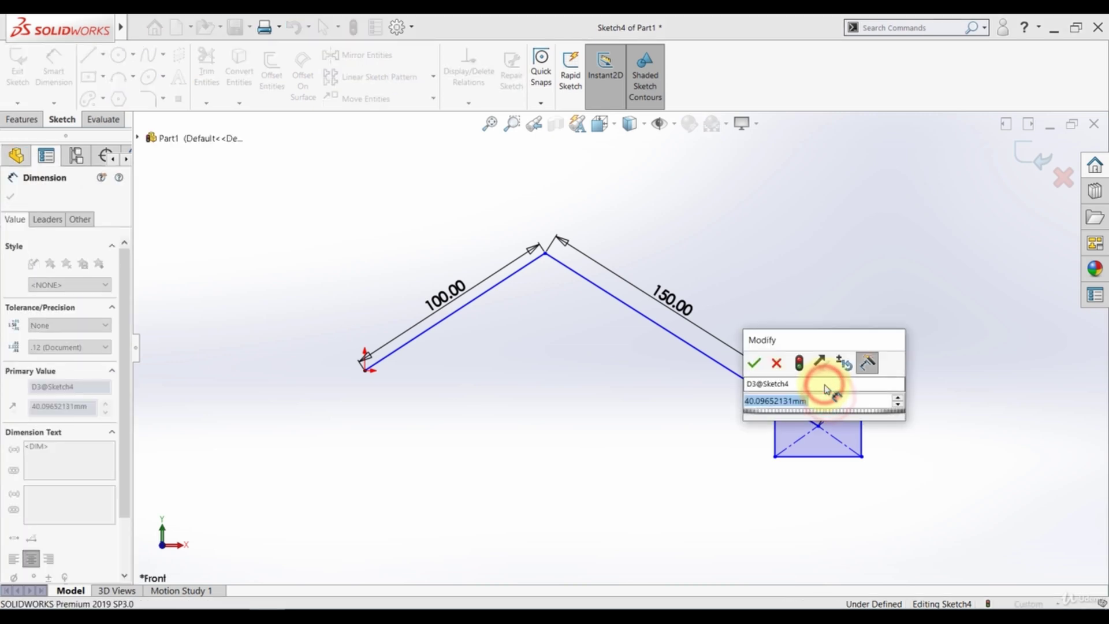
pyautogui.write('40')
pyautogui.press('Return')
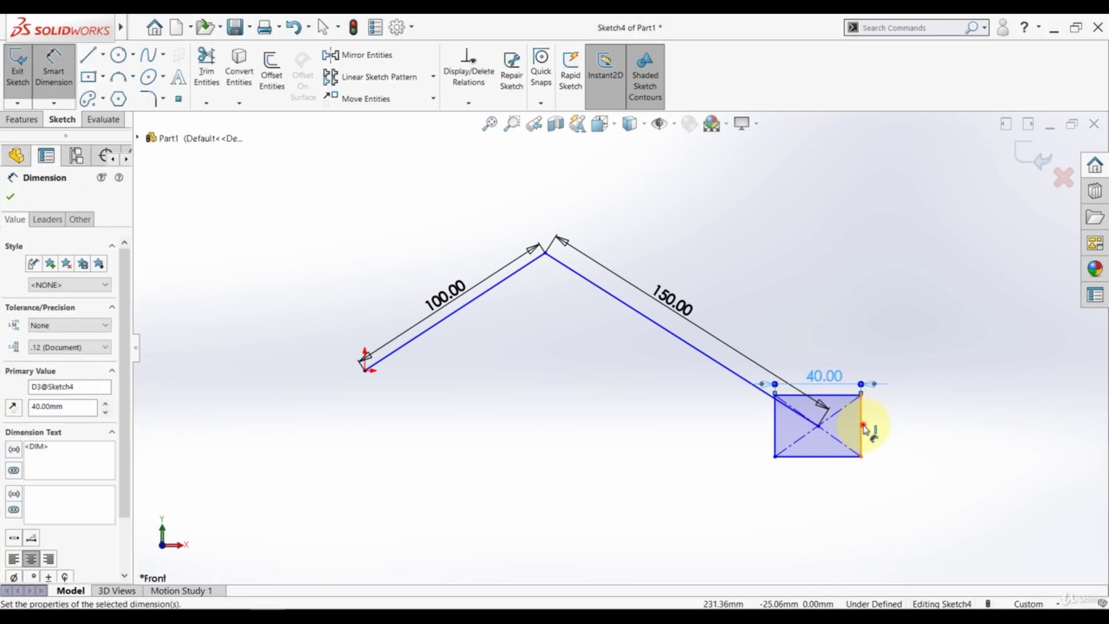
pyautogui.click(865, 428)
pyautogui.click(884, 427)
pyautogui.write('4')
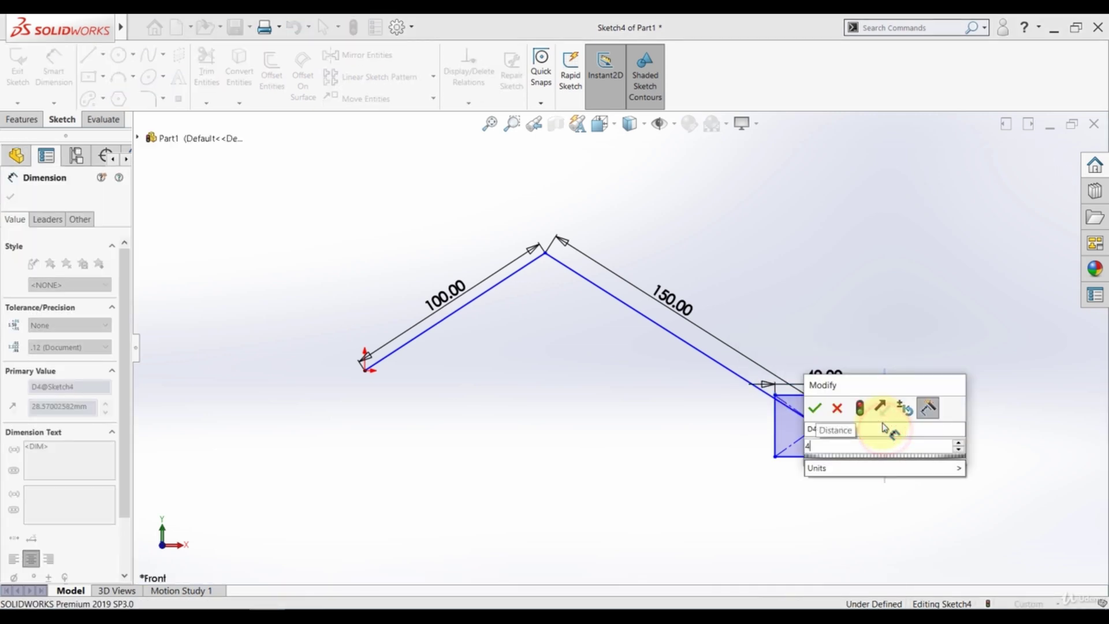
pyautogui.write('0')
pyautogui.press('Return')
pyautogui.press('Escape')
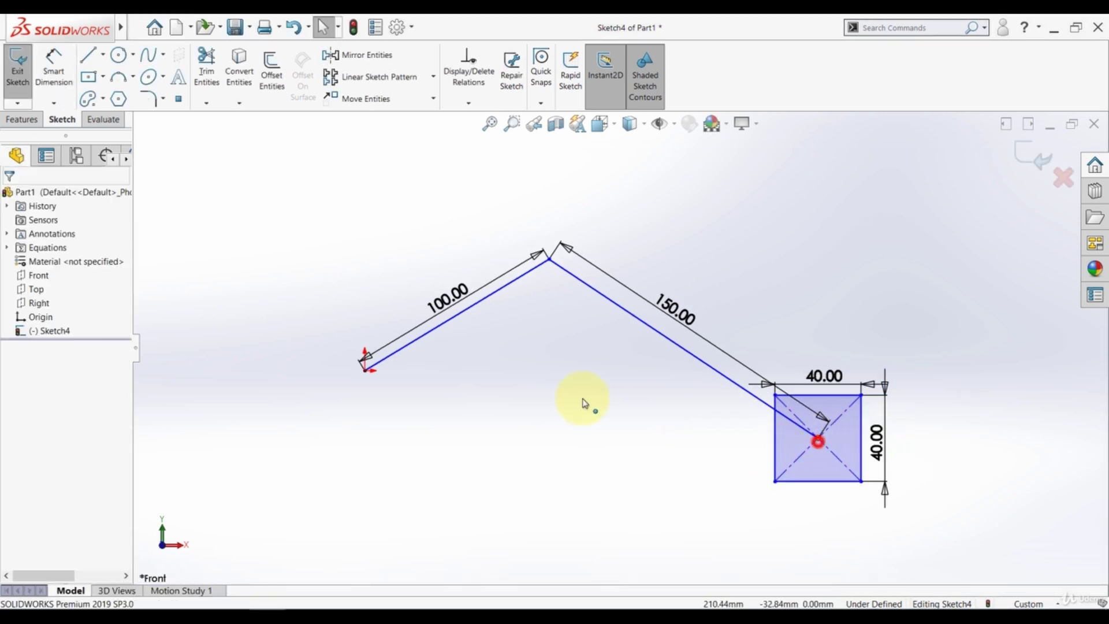
# - Add a horizontal relation between the square's centre and the origin, and slide the square toward the origin to test it
pyautogui.keyDown('ctrl'); pyautogui.click(365, 369); pyautogui.keyUp('ctrl')
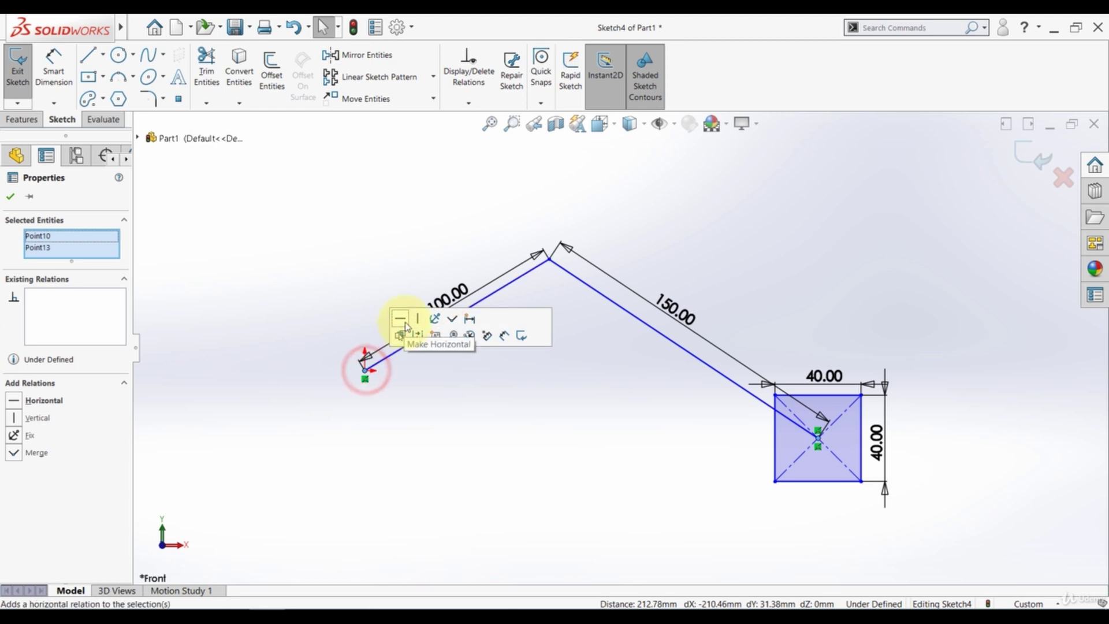
pyautogui.click(404, 324)
pyautogui.click(540, 464)
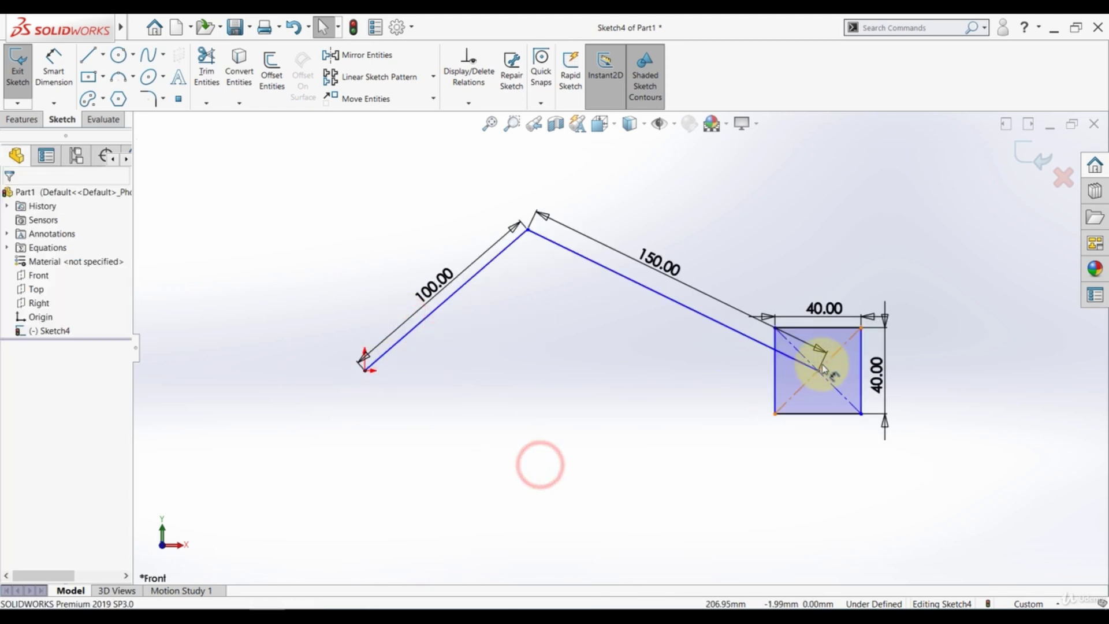
pyautogui.moveTo(818, 374); pyautogui.dragTo(786, 340)
pyautogui.click(596, 401)
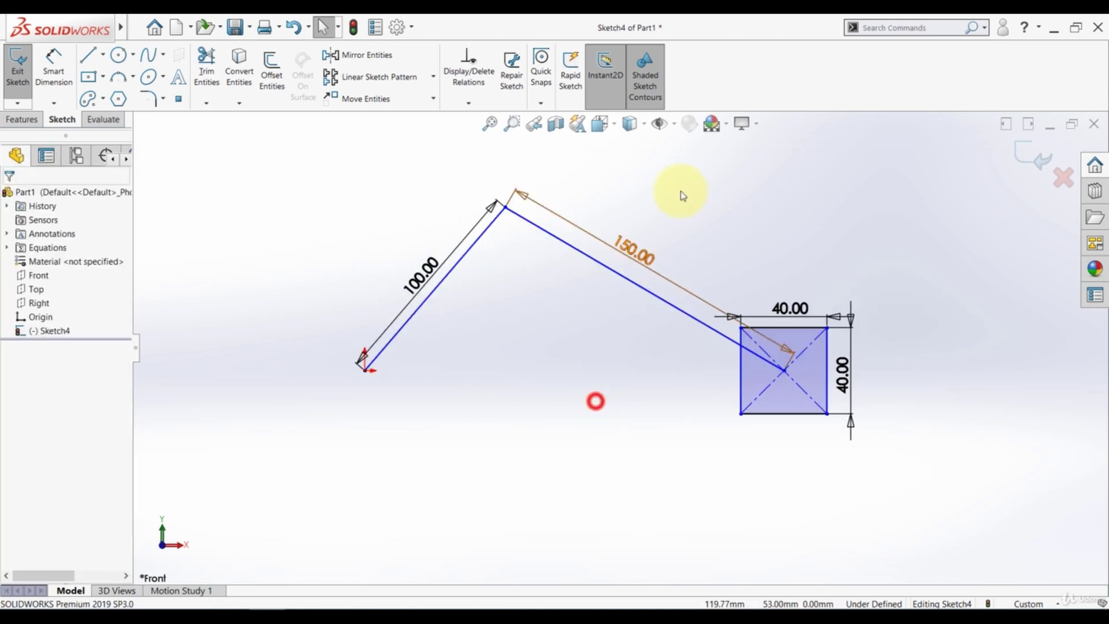
# - Hide the sketch dimensions and move the joint between the two lines to test the slider-crank motion
pyautogui.click(674, 125)
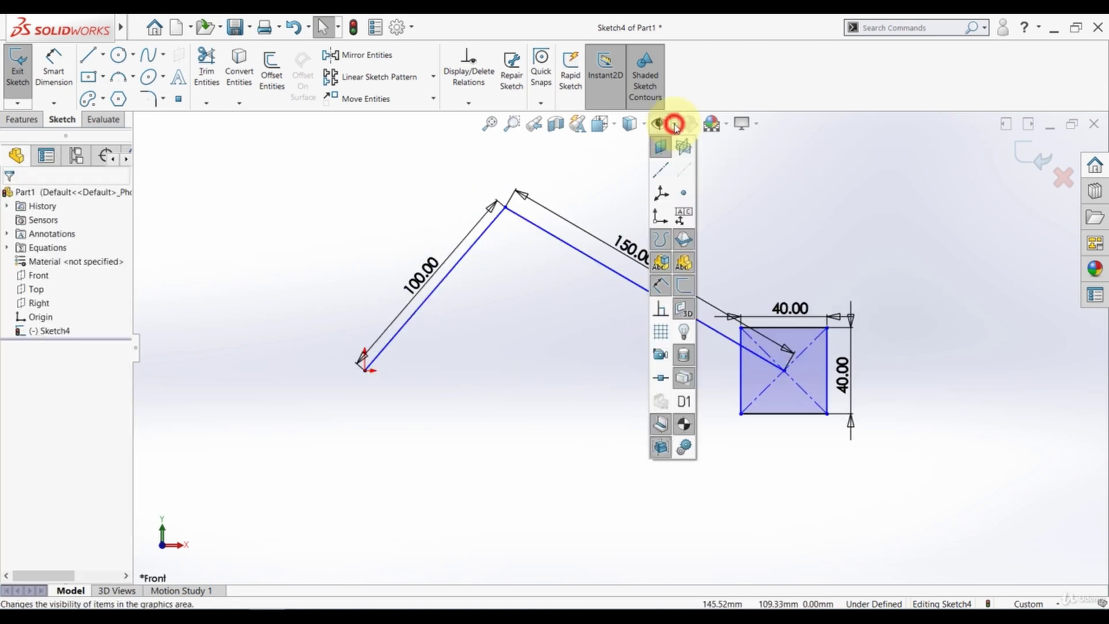
pyautogui.click(667, 290)
pyautogui.click(566, 339)
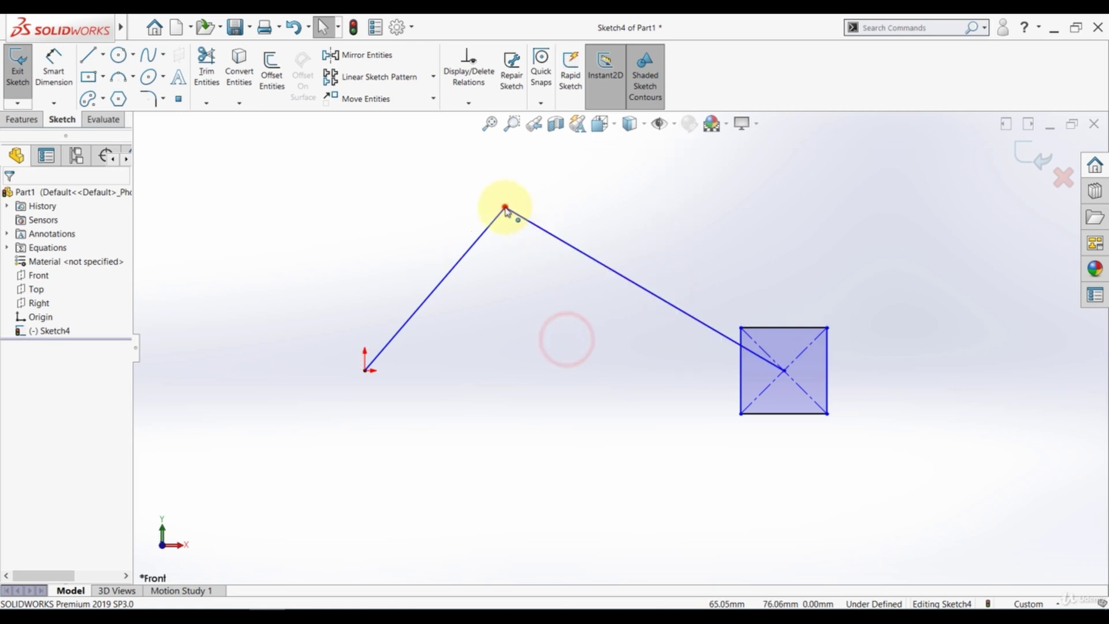
pyautogui.moveTo(504, 207)
pyautogui.mouseDown()
pyautogui.moveTo(598, 281)
pyautogui.moveTo(555, 463)
pyautogui.moveTo(372, 476)
pyautogui.moveTo(287, 359)
pyautogui.moveTo(391, 261)
pyautogui.moveTo(549, 324)
pyautogui.moveTo(322, 443)
pyautogui.moveTo(393, 248)
pyautogui.moveTo(555, 374)
pyautogui.moveTo(289, 421)
pyautogui.moveTo(367, 256)
pyautogui.moveTo(498, 296)
pyautogui.moveTo(485, 389)
pyautogui.moveTo(355, 428)
pyautogui.moveTo(322, 290)
pyautogui.moveTo(426, 228)
pyautogui.moveTo(550, 252)
pyautogui.moveTo(475, 188)
pyautogui.mouseUp()
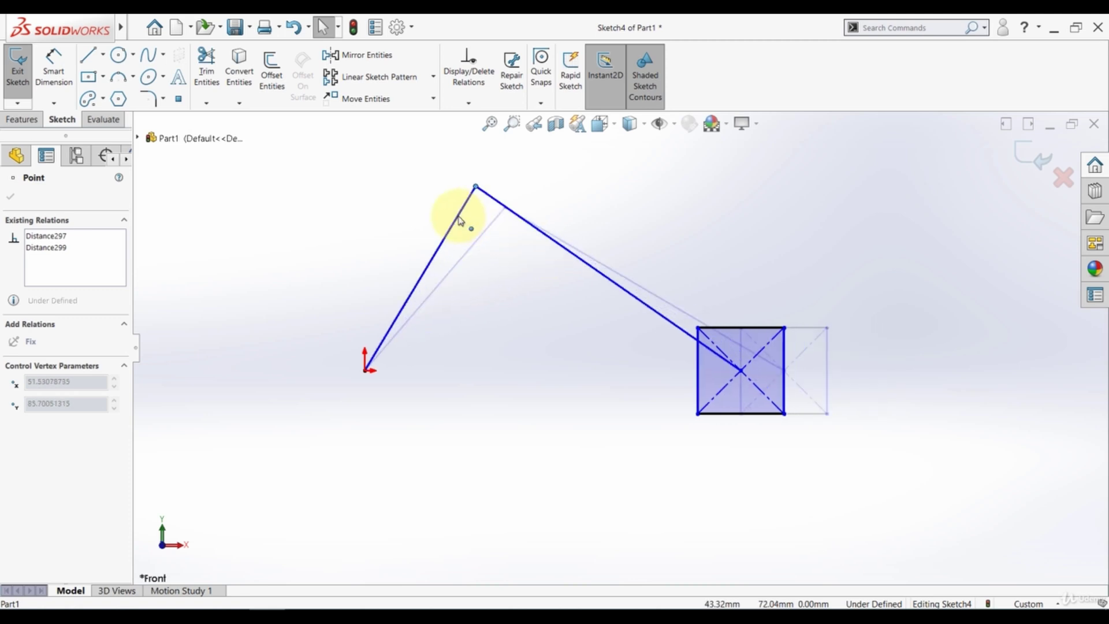
pyautogui.click(272, 423)
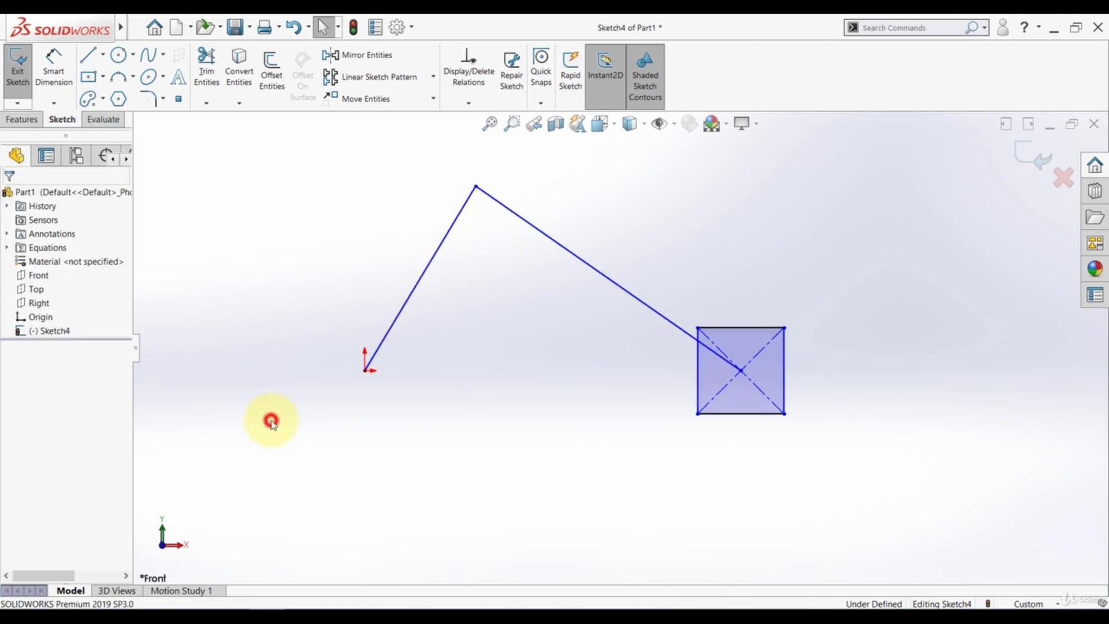
# - Rotate the crank line by stepping its angle parameter, finishing at 105°
pyautogui.click(437, 252)
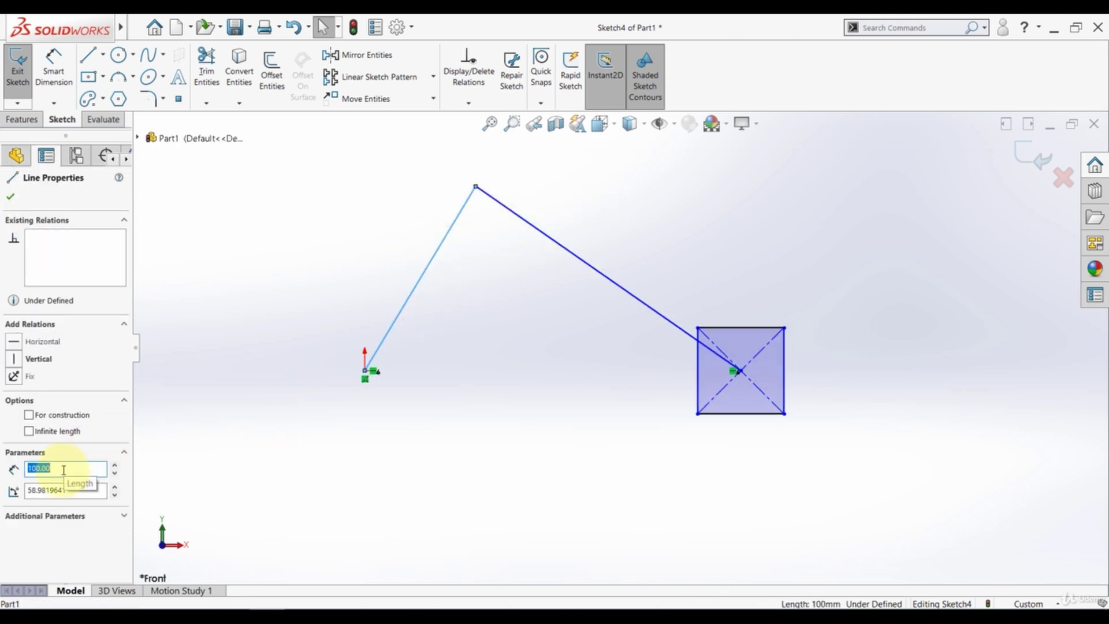
pyautogui.moveTo(115, 490); pyautogui.dragTo(115, 491)
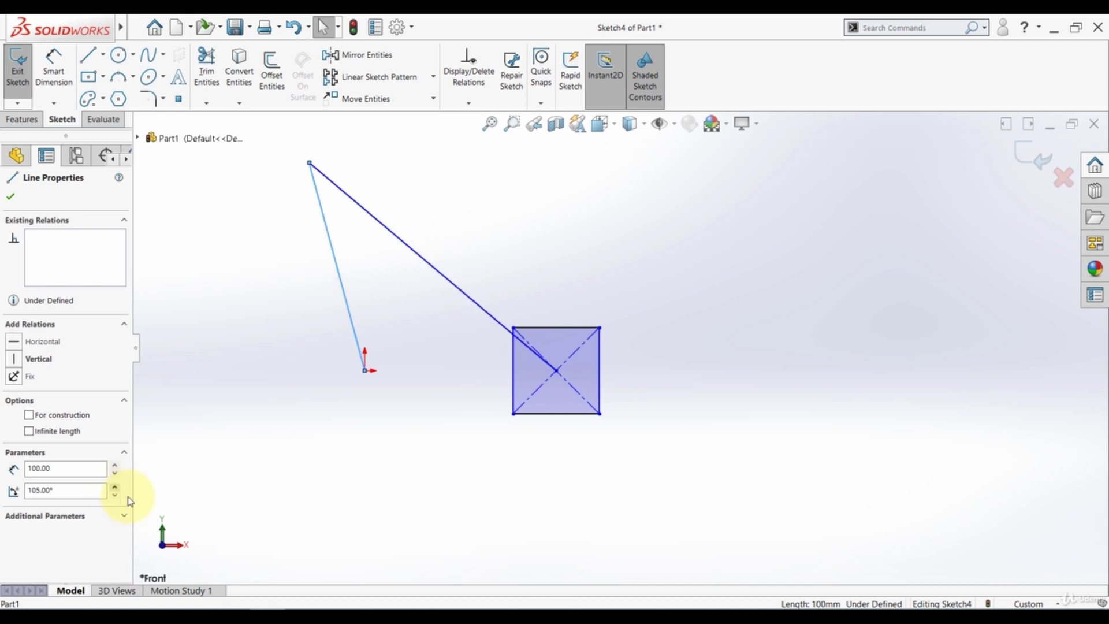
pyautogui.click(220, 485)
# - Delete all the slider-crank sketch entities and return to SOLIDWORKS after viewing the elliptical trammel image
pyautogui.hotkey('ctrl', 'a')
pyautogui.click(307, 485)
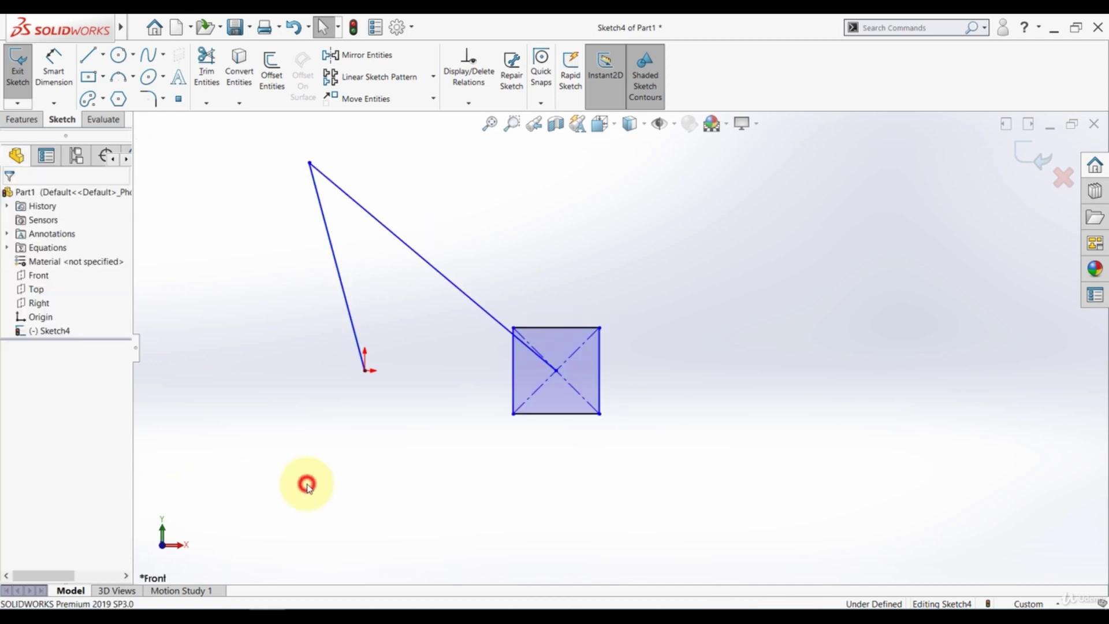
pyautogui.hotkey('ctrl', 'a')
pyautogui.press('Delete')
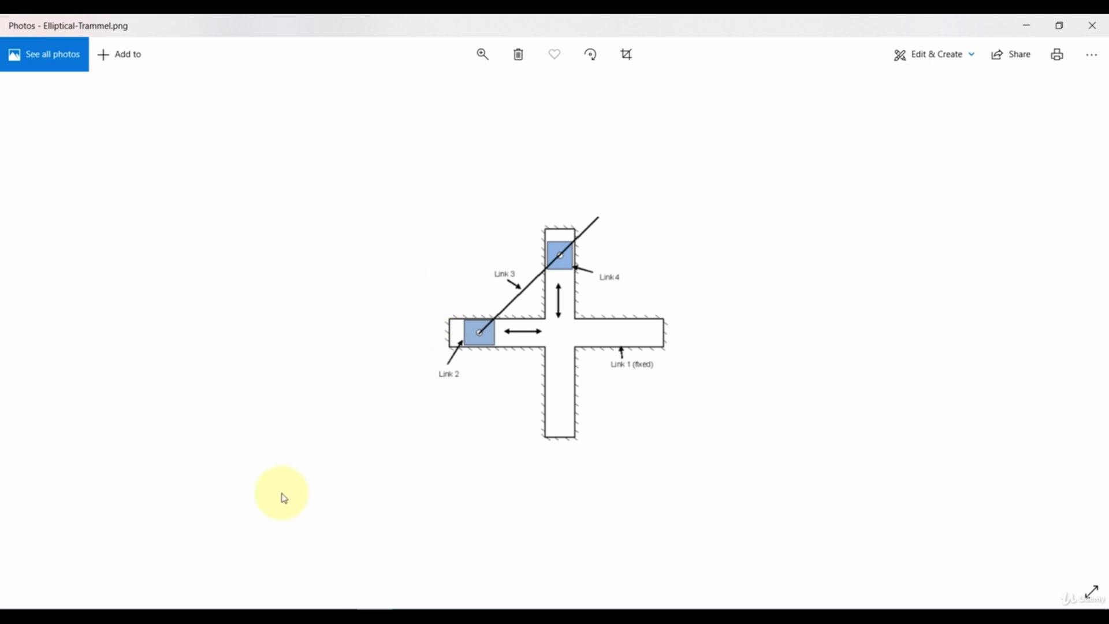
pyautogui.click(260, 612)
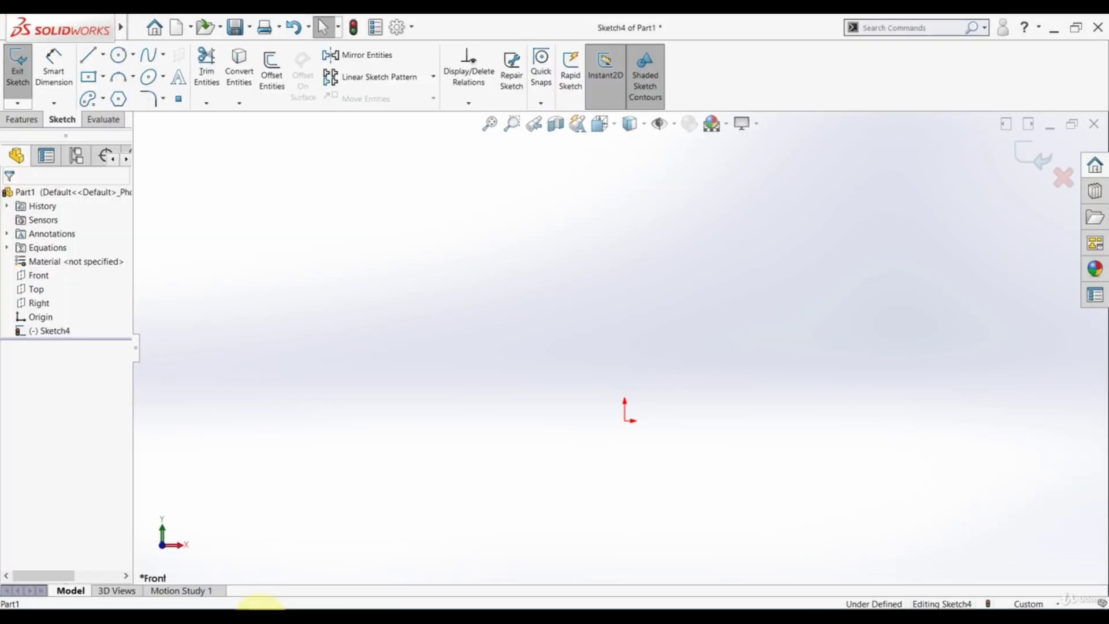
# - Sketch a horizontal midpoint line about 494 mm long, centred on the origin
pyautogui.click(103, 55)
pyautogui.click(100, 100)
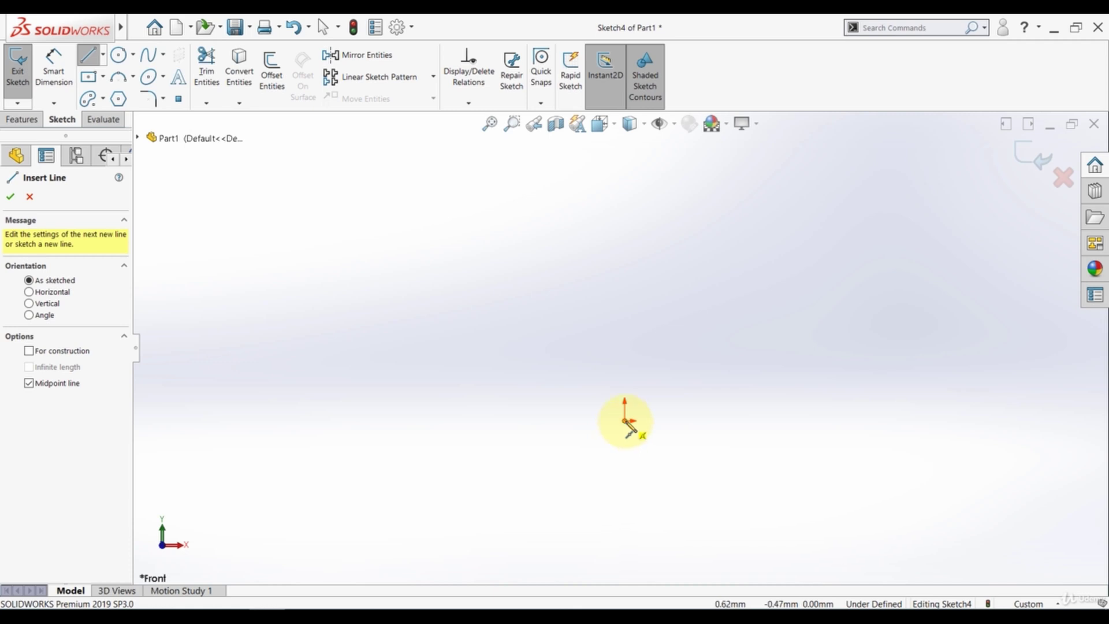
pyautogui.click(626, 421)
pyautogui.click(868, 422)
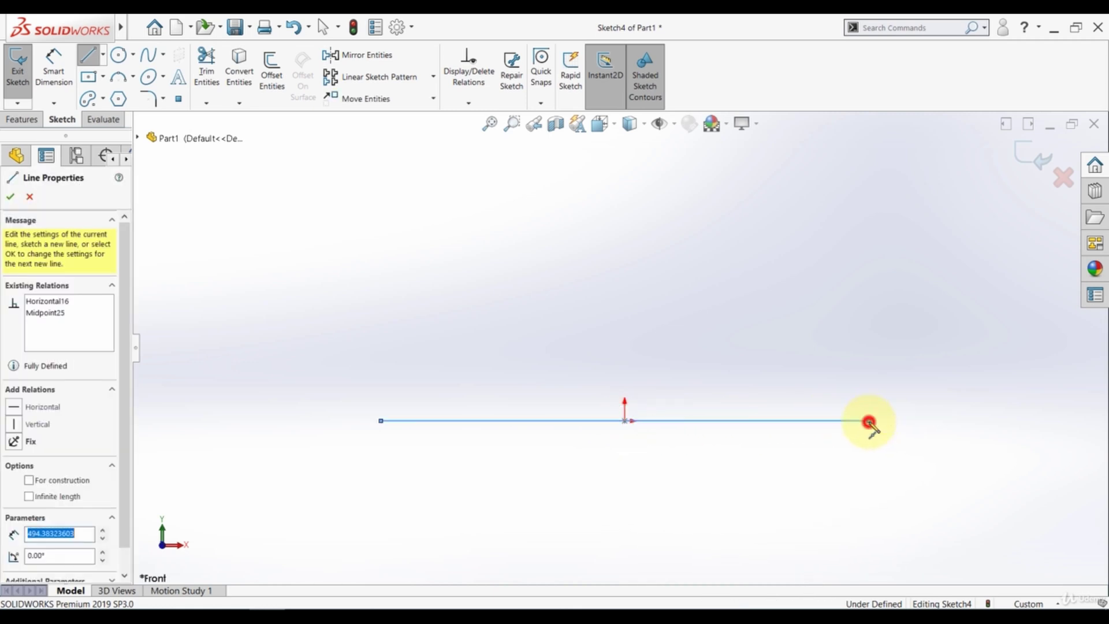
# - Sketch a vertical midpoint line about 413 mm long, centred on the origin, and end the line command
pyautogui.click(87, 55)
pyautogui.click(103, 55)
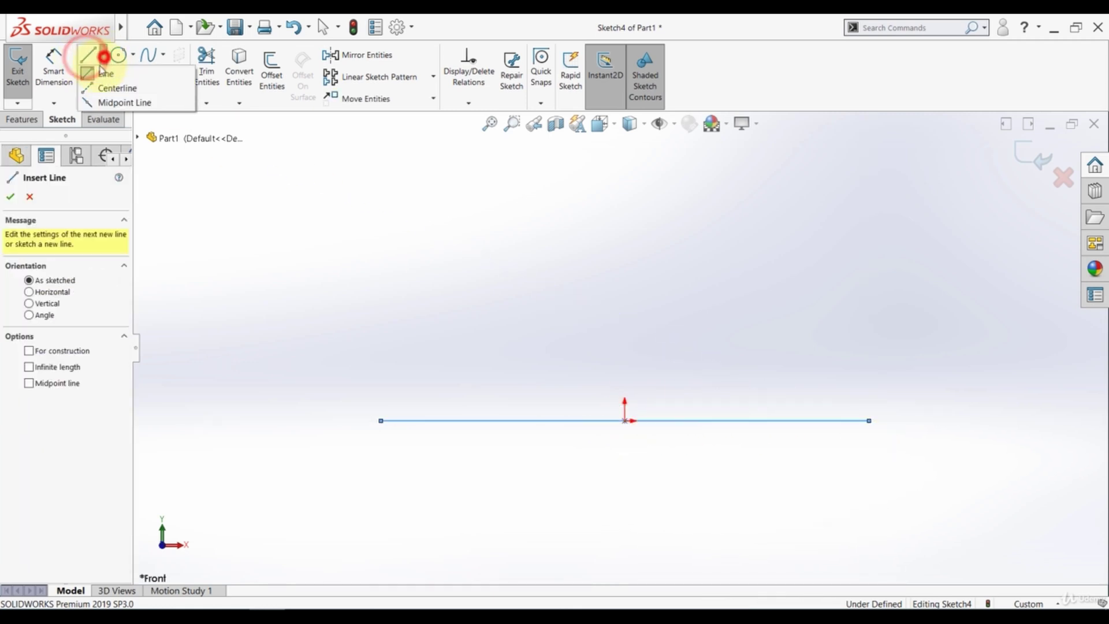
pyautogui.click(107, 103)
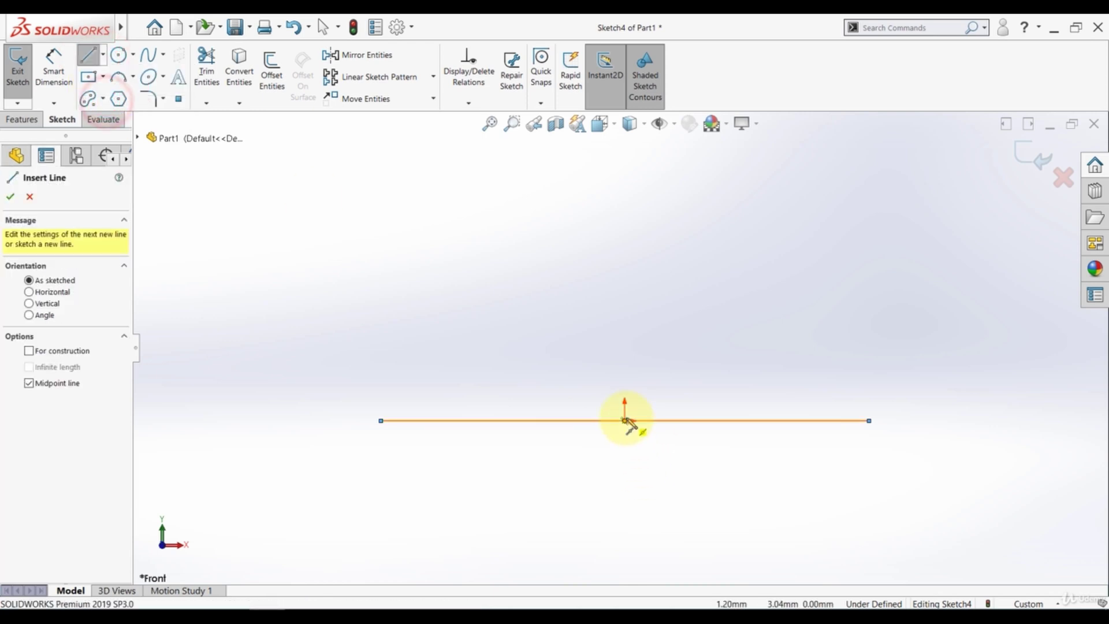
pyautogui.click(625, 421)
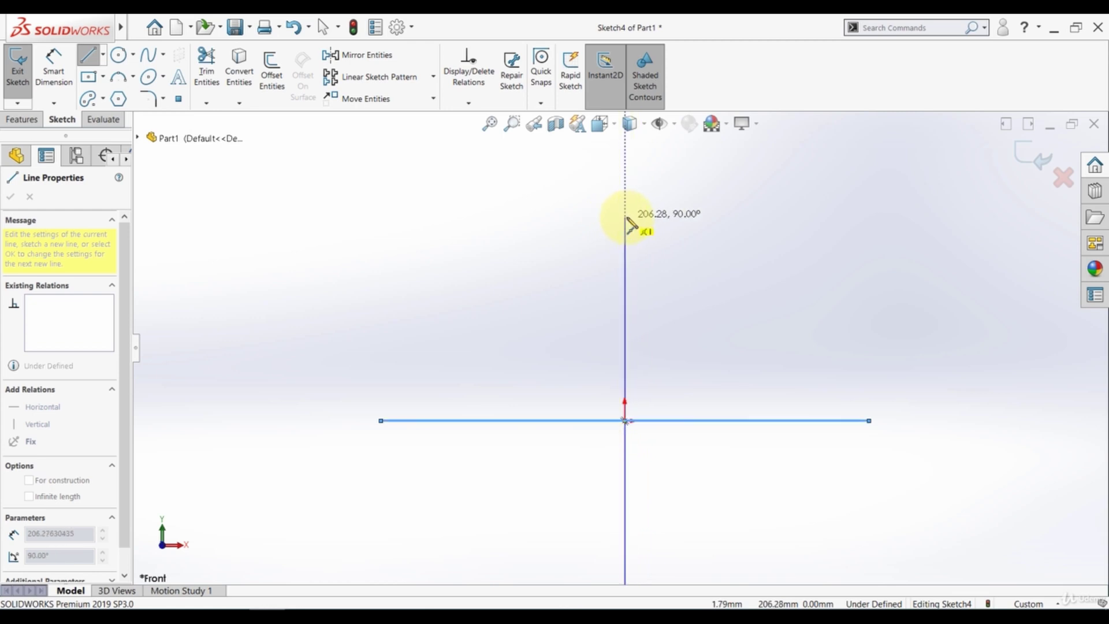
pyautogui.click(626, 217)
pyautogui.click(90, 56)
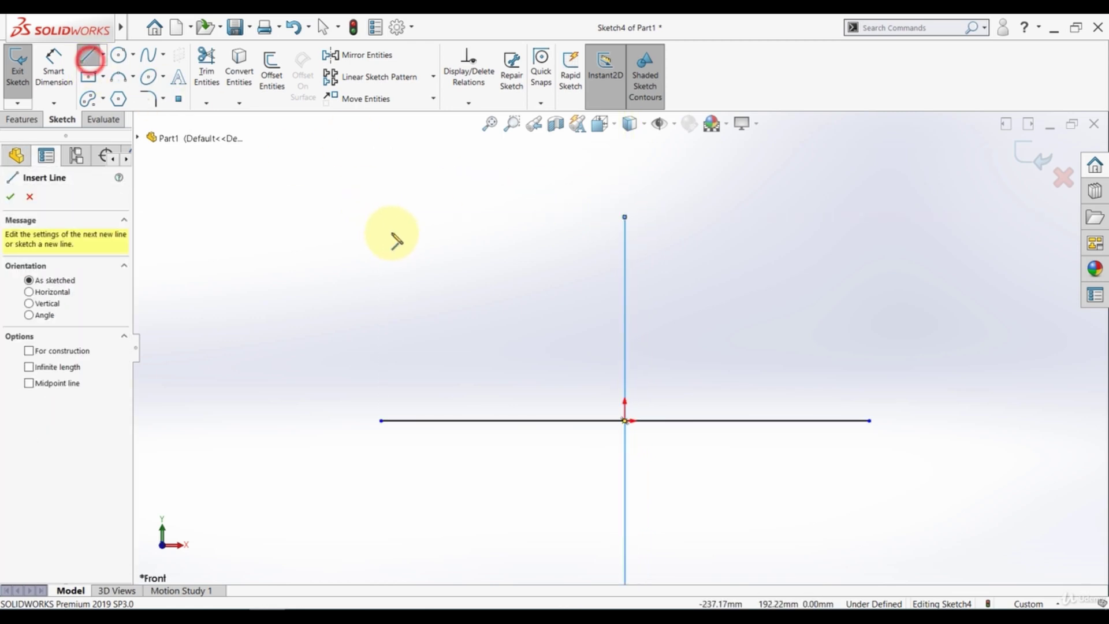
pyautogui.scroll(3, 393, 234)
pyautogui.click(458, 287)
pyautogui.press('Escape')
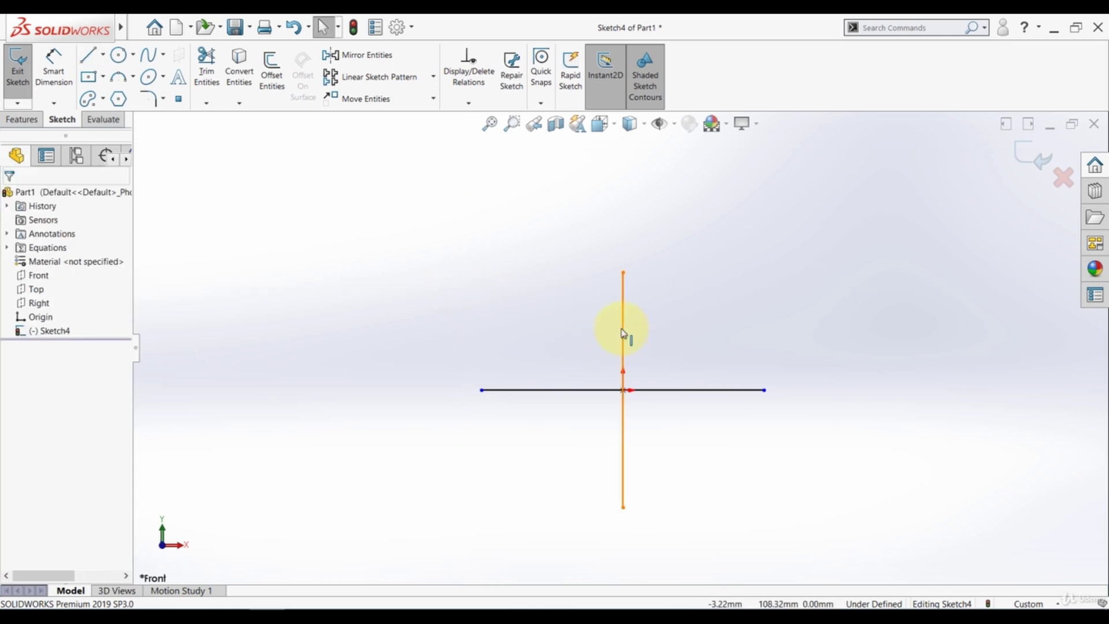
# - Make the two crossing lines equal in length and convert both to construction geometry
pyautogui.click(622, 332)
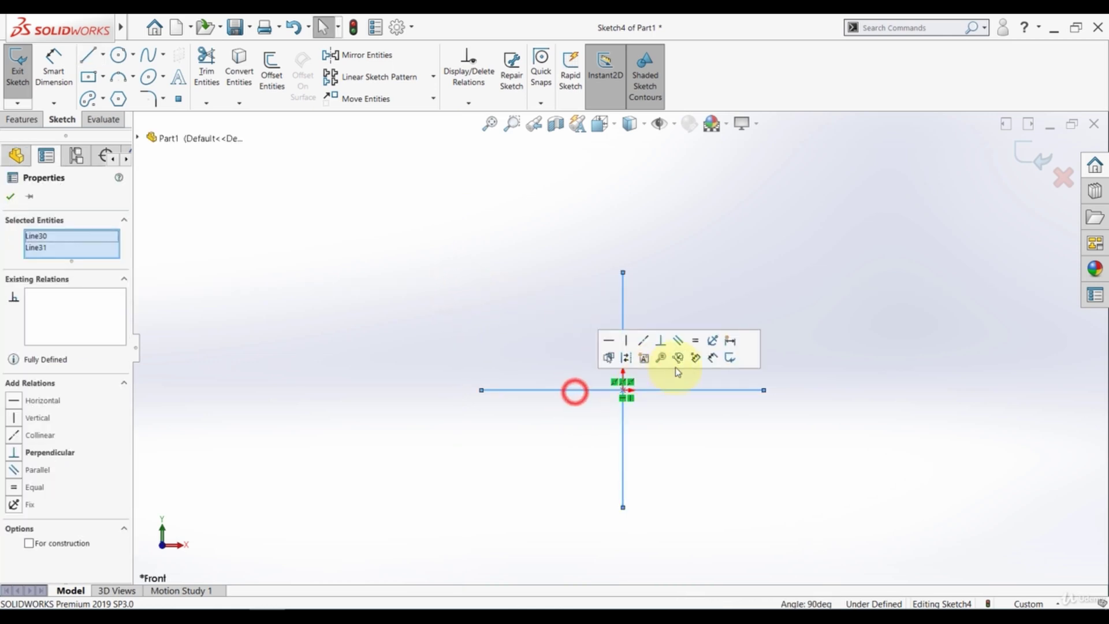
pyautogui.click(695, 340)
pyautogui.click(686, 248)
pyautogui.click(624, 306)
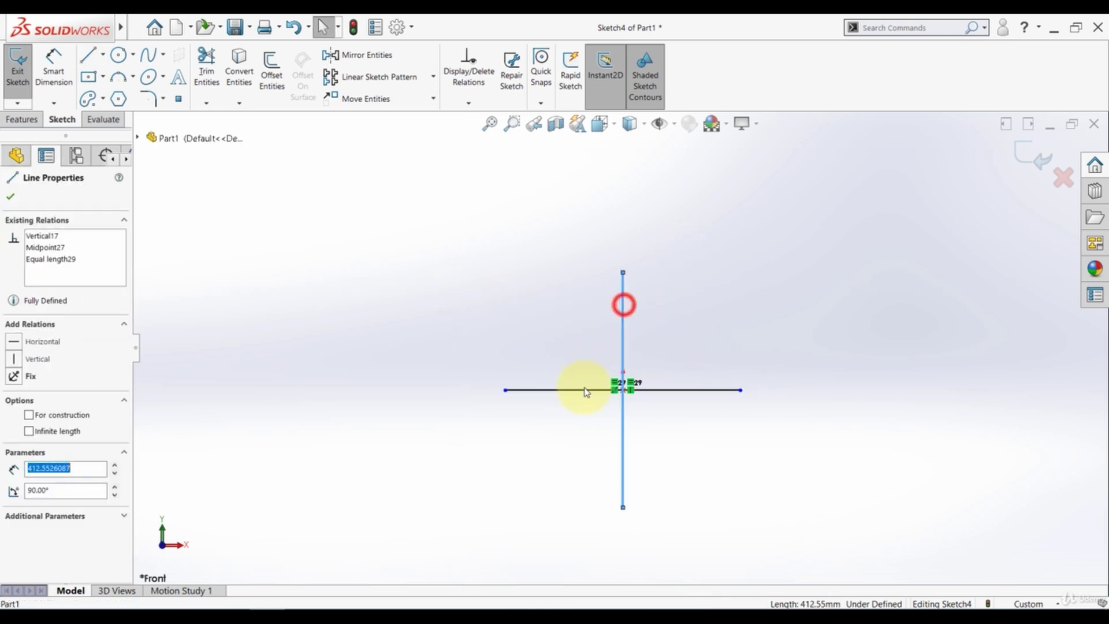
pyautogui.keyDown('ctrl'); pyautogui.click(579, 390); pyautogui.keyUp('ctrl')
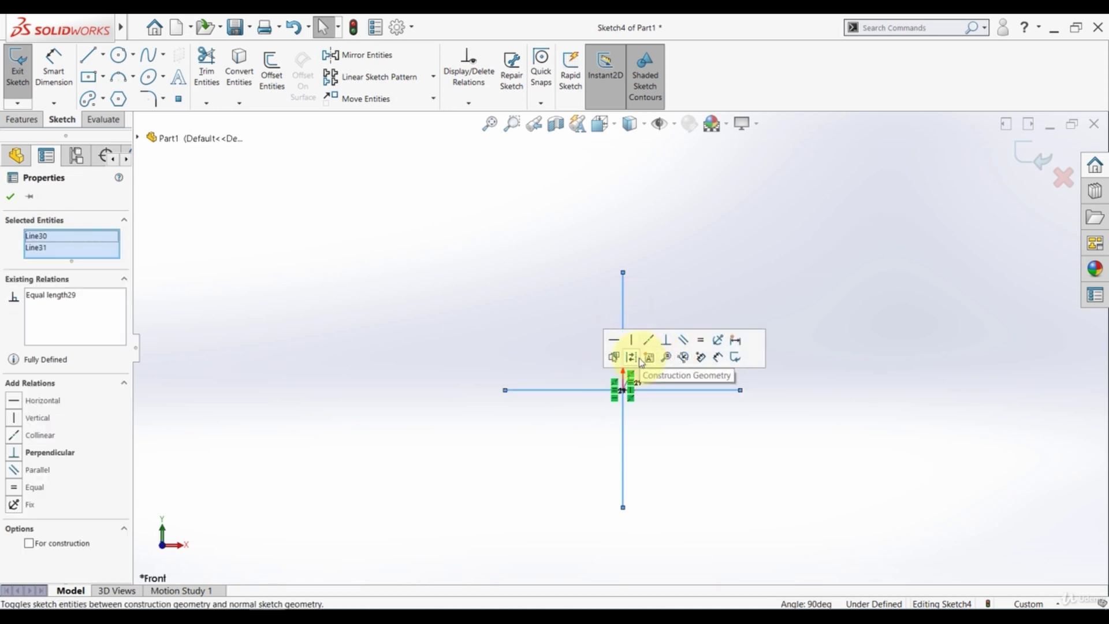
pyautogui.click(633, 358)
pyautogui.click(522, 334)
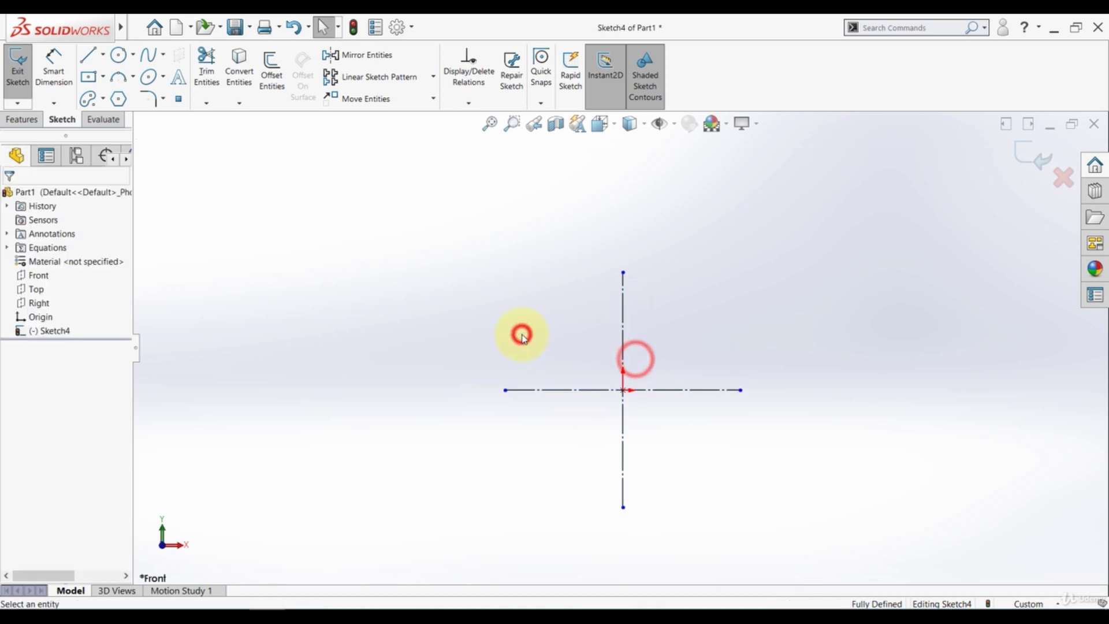
# - Dimension the horizontal construction line to 400 mm, placing the dimension below the cross
pyautogui.click(49, 58)
pyautogui.click(563, 390)
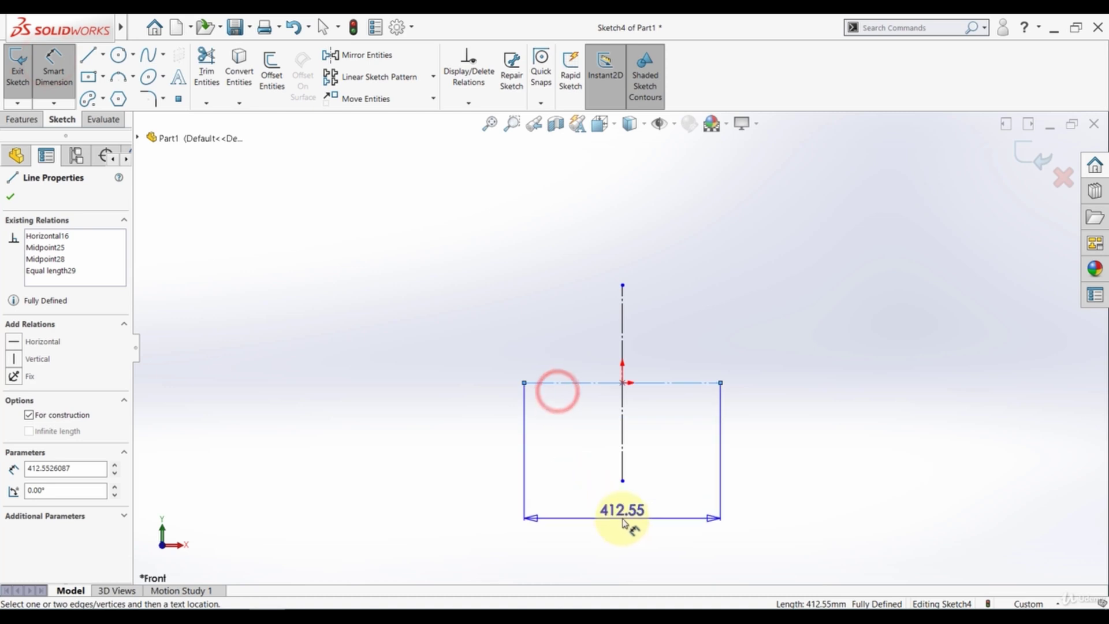
pyautogui.click(623, 520)
pyautogui.write('400')
pyautogui.press('Return')
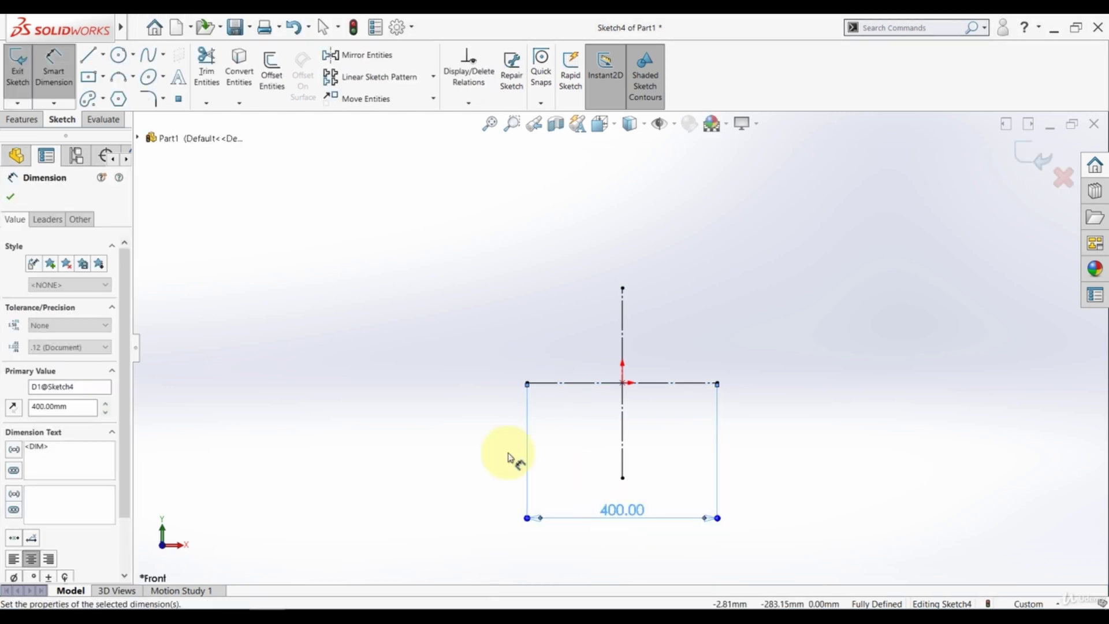
# - Sketch two small centre rectangles side by side, with aligned centres, above and to the left of the cross
pyautogui.click(91, 77)
pyautogui.click(357, 245)
pyautogui.click(371, 262)
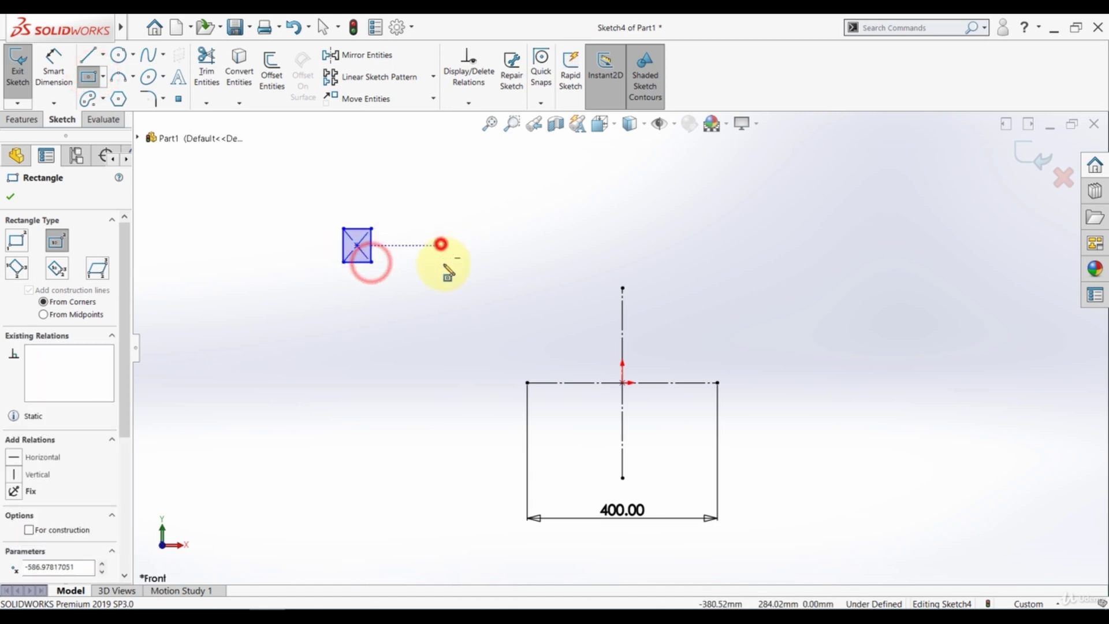
pyautogui.click(441, 244)
pyautogui.click(461, 266)
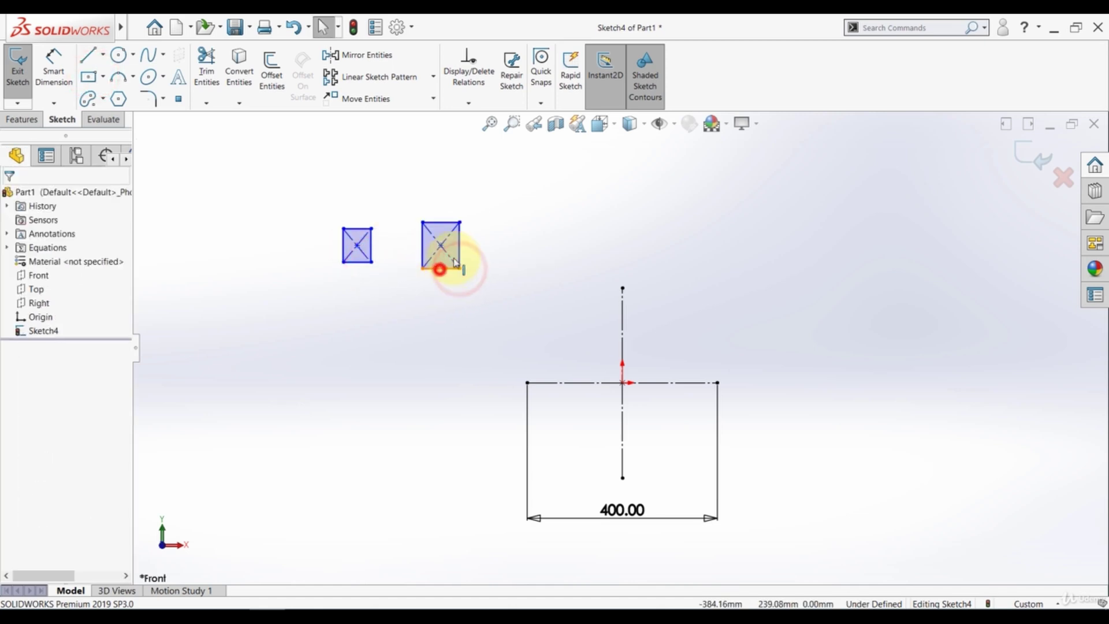
# - Apply an equal relation to the bottom and right edges of both rectangles so they form identical squares
pyautogui.click(455, 267)
pyautogui.keyDown('ctrl'); pyautogui.click(461, 246); pyautogui.keyUp('ctrl')
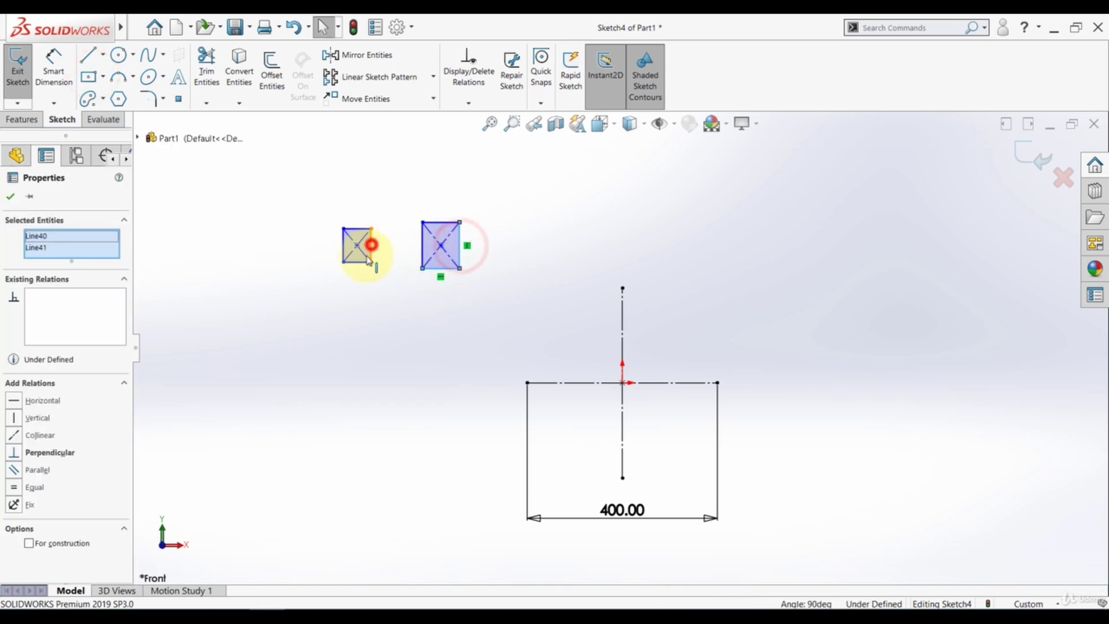
pyautogui.keyDown('ctrl'); pyautogui.click(372, 245); pyautogui.keyUp('ctrl')
pyautogui.keyDown('ctrl'); pyautogui.click(360, 264); pyautogui.keyUp('ctrl')
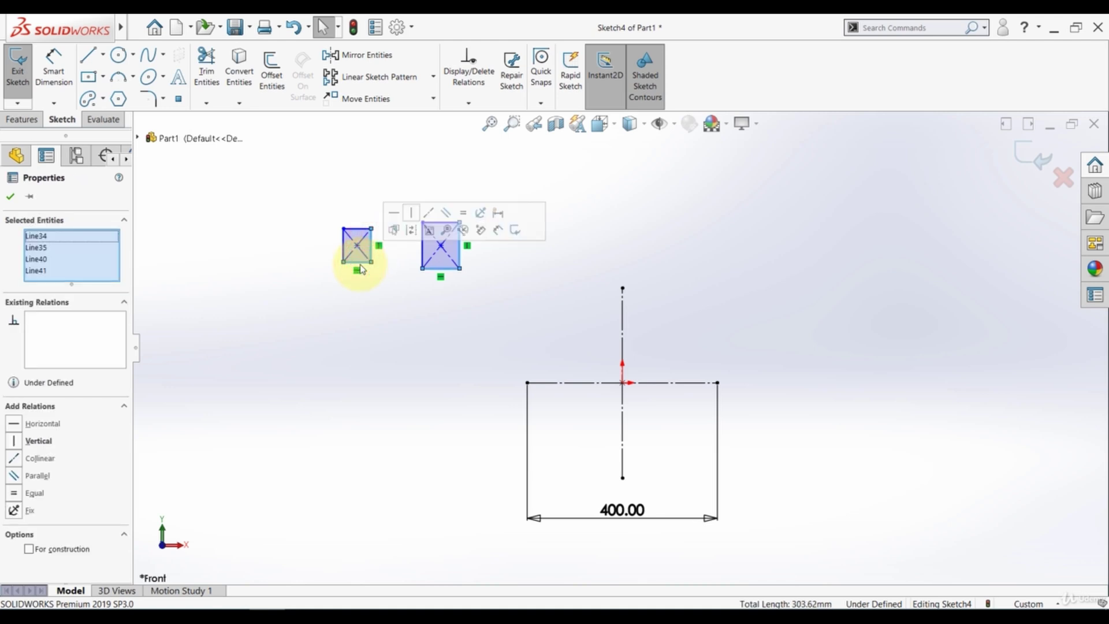
pyautogui.click(460, 215)
pyautogui.click(391, 315)
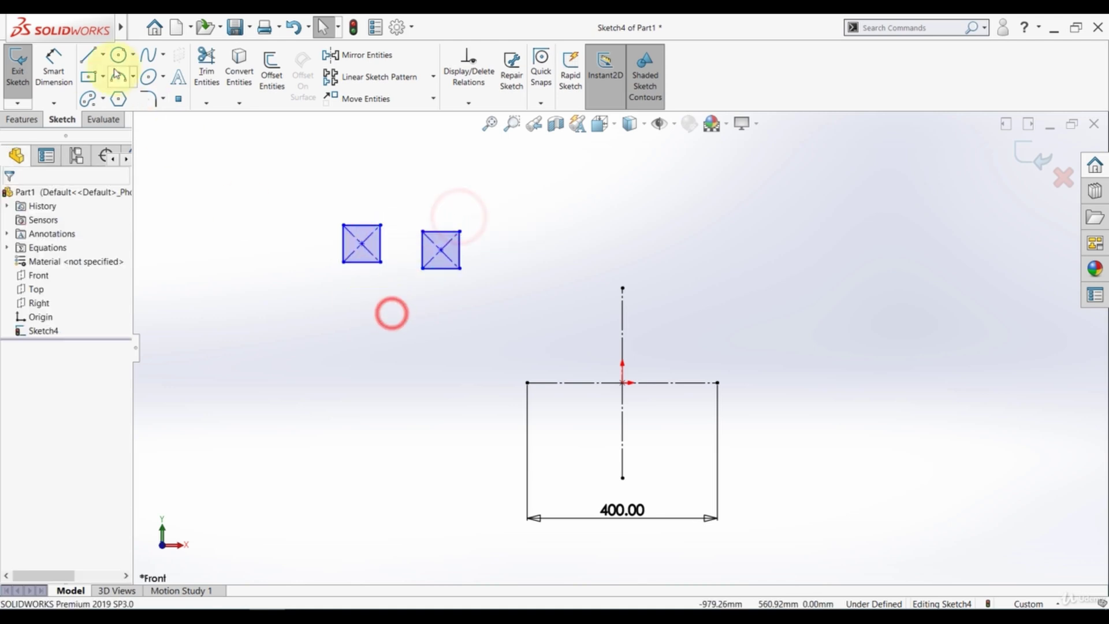
# - Dimension the top edge of the left square to 50 mm
pyautogui.click(53, 64)
pyautogui.click(369, 228)
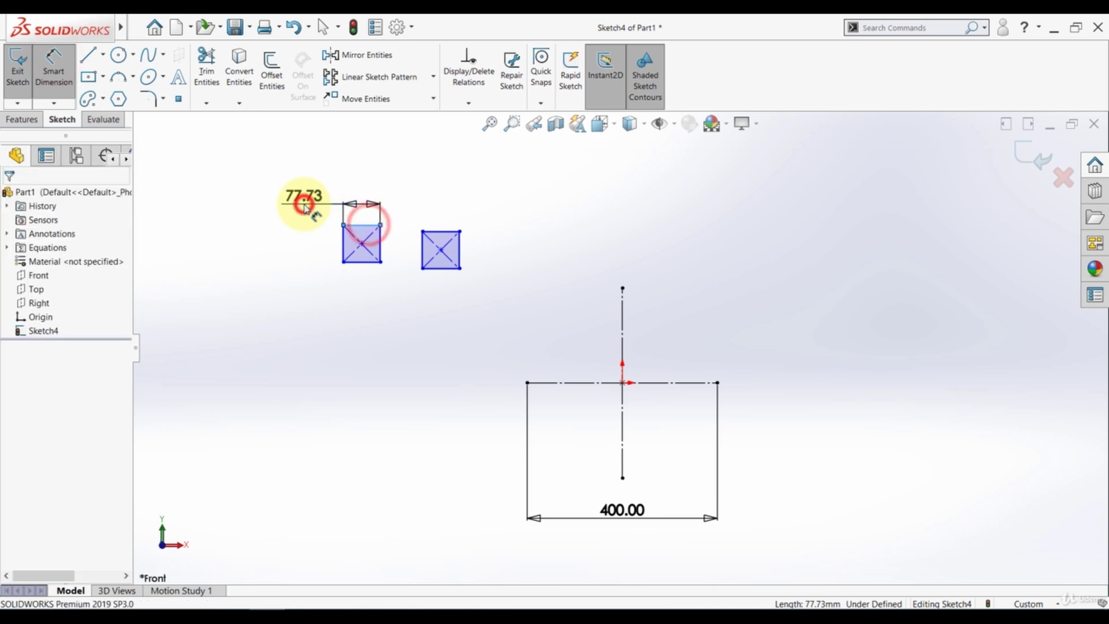
pyautogui.click(306, 208)
pyautogui.write('50')
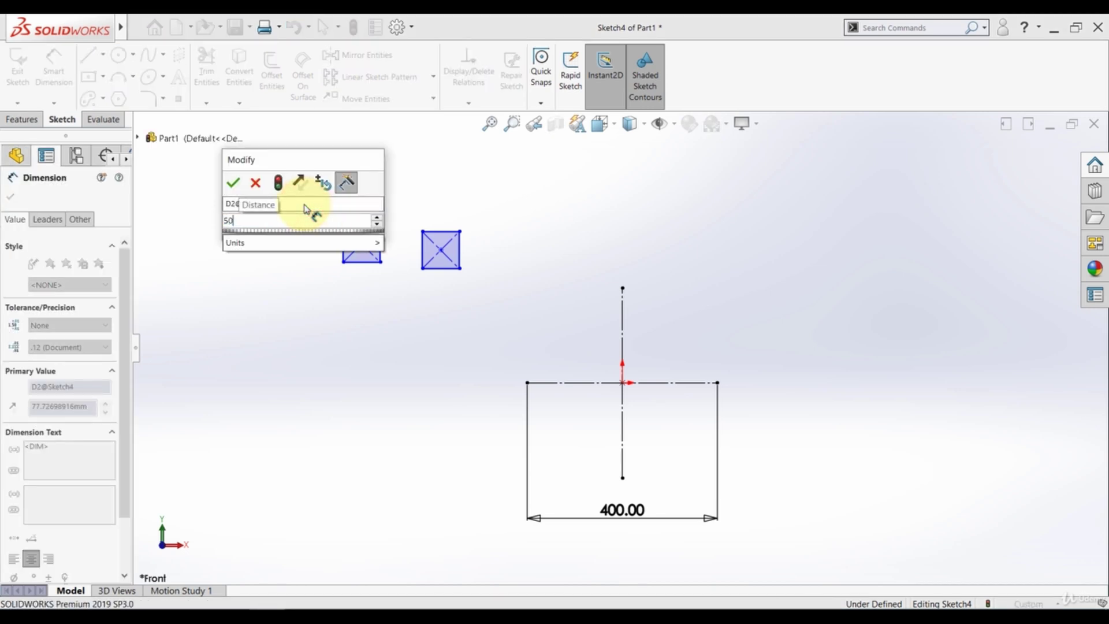
pyautogui.press('Return')
pyautogui.press('Escape')
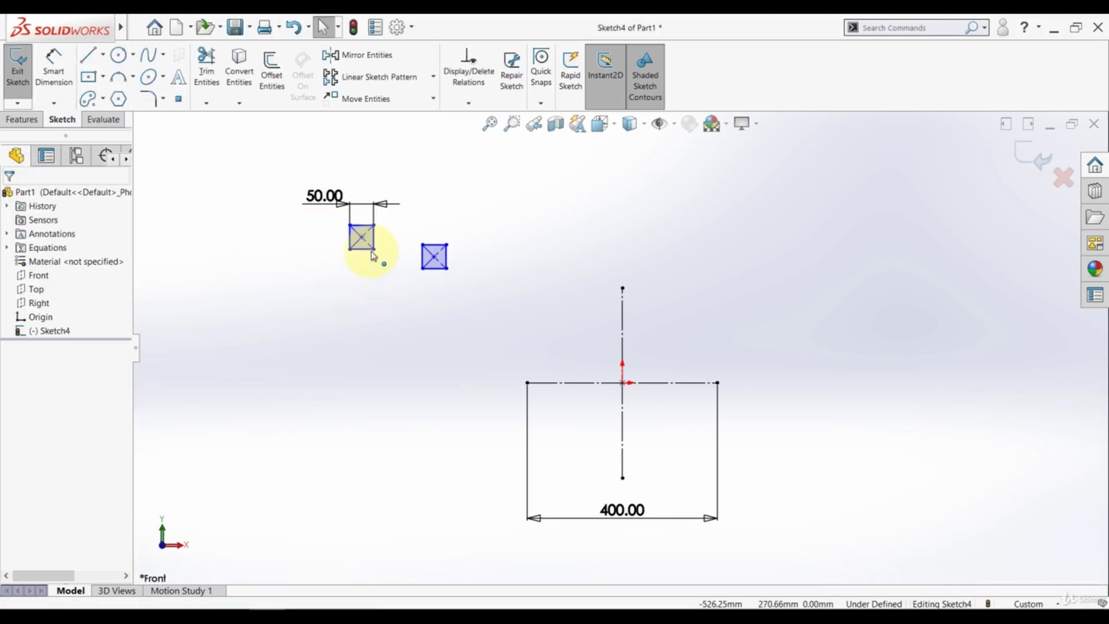
# - Move one square beside the horizontal centreline and the other beside the vertical one, and reposition the 50 mm dimension text
pyautogui.moveTo(362, 237); pyautogui.dragTo(489, 416)
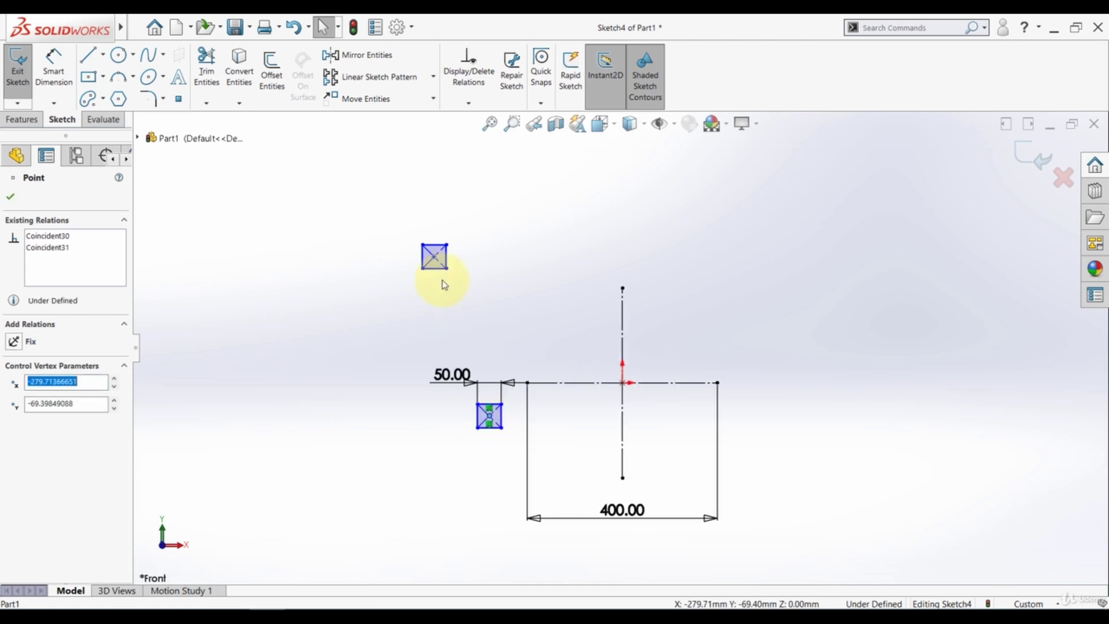
pyautogui.moveTo(436, 260); pyautogui.dragTo(664, 309)
pyautogui.scroll(-2, 519, 419)
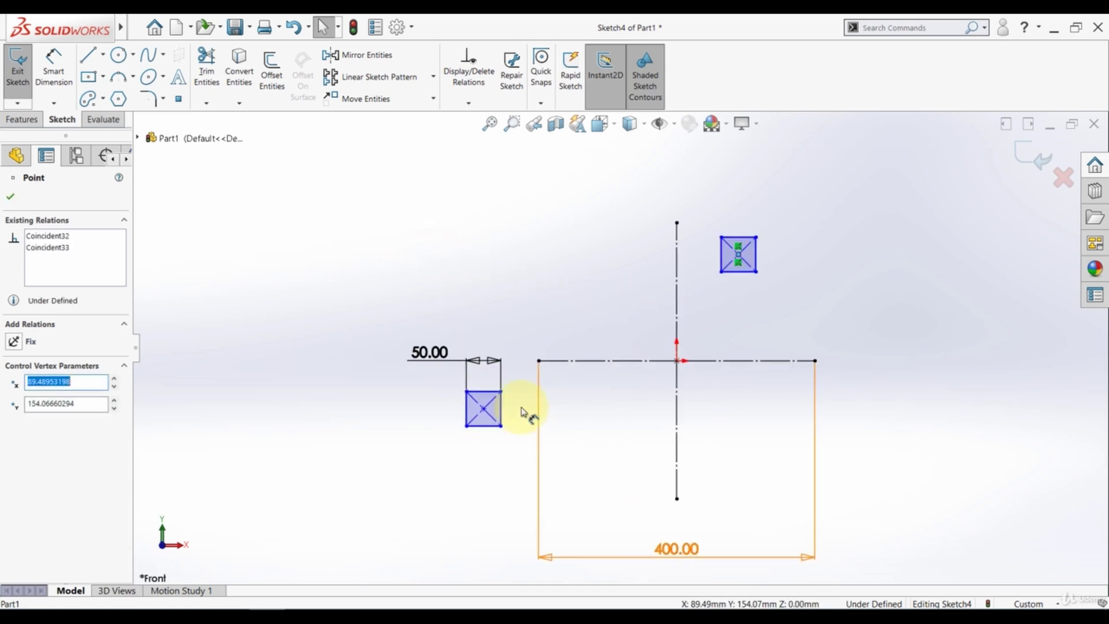
pyautogui.moveTo(427, 353); pyautogui.dragTo(426, 376)
pyautogui.click(385, 420)
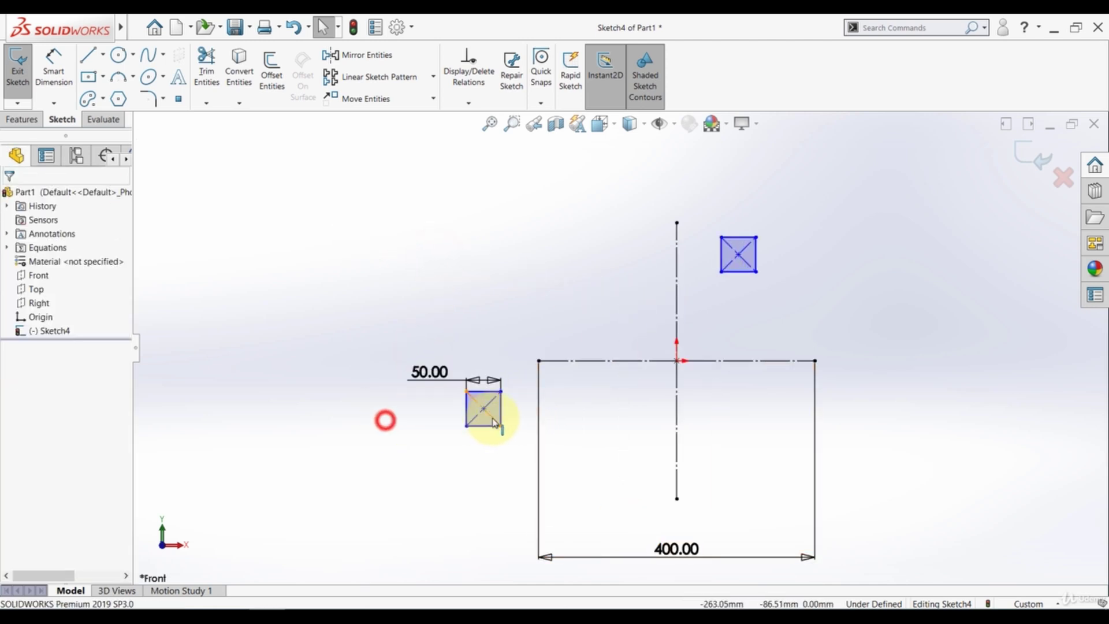
# - Make the centre of the dimensioned square coincident with the horizontal construction line
pyautogui.click(484, 411)
pyautogui.keyDown('ctrl'); pyautogui.click(565, 361); pyautogui.keyUp('ctrl')
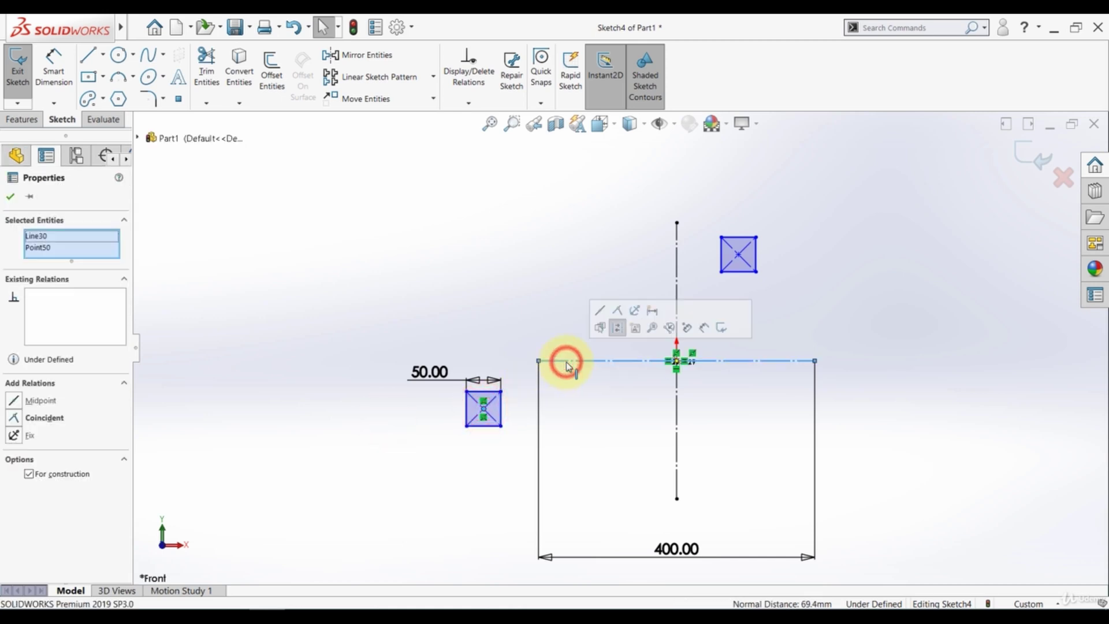
pyautogui.click(617, 314)
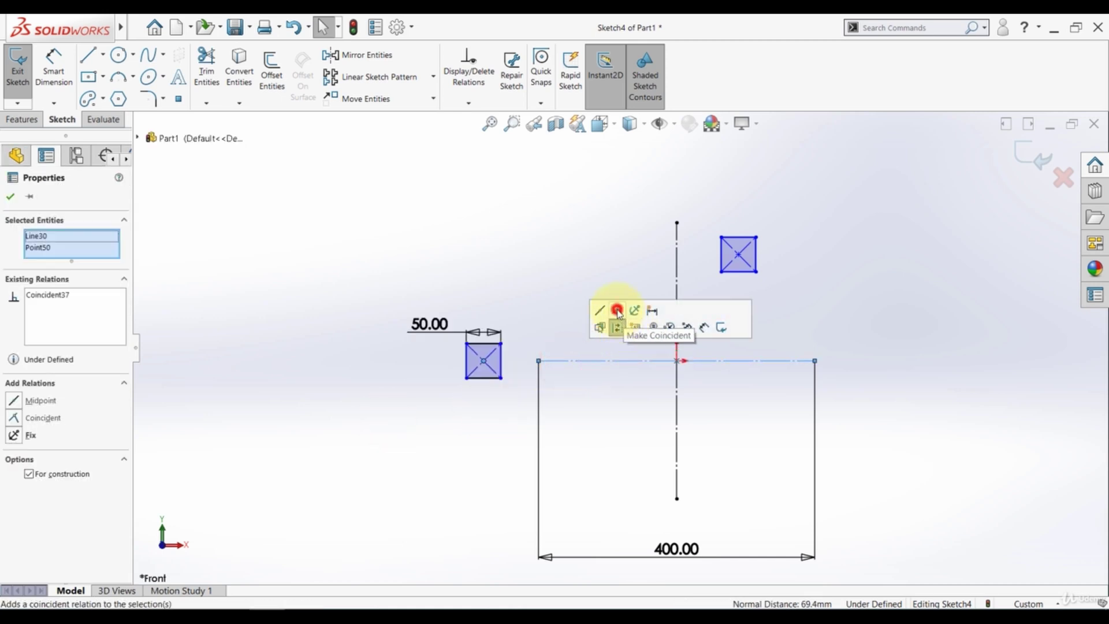
pyautogui.click(511, 239)
# - Make the centre of the other square coincident with the vertical construction line
pyautogui.click(737, 255)
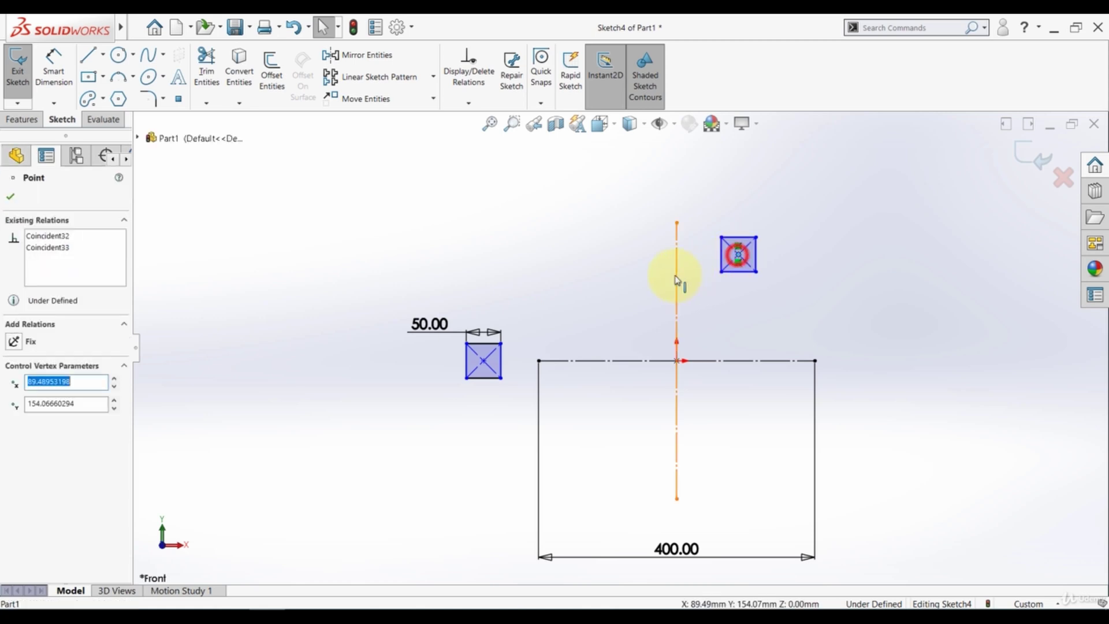
pyautogui.keyDown('ctrl'); pyautogui.click(676, 280); pyautogui.keyUp('ctrl')
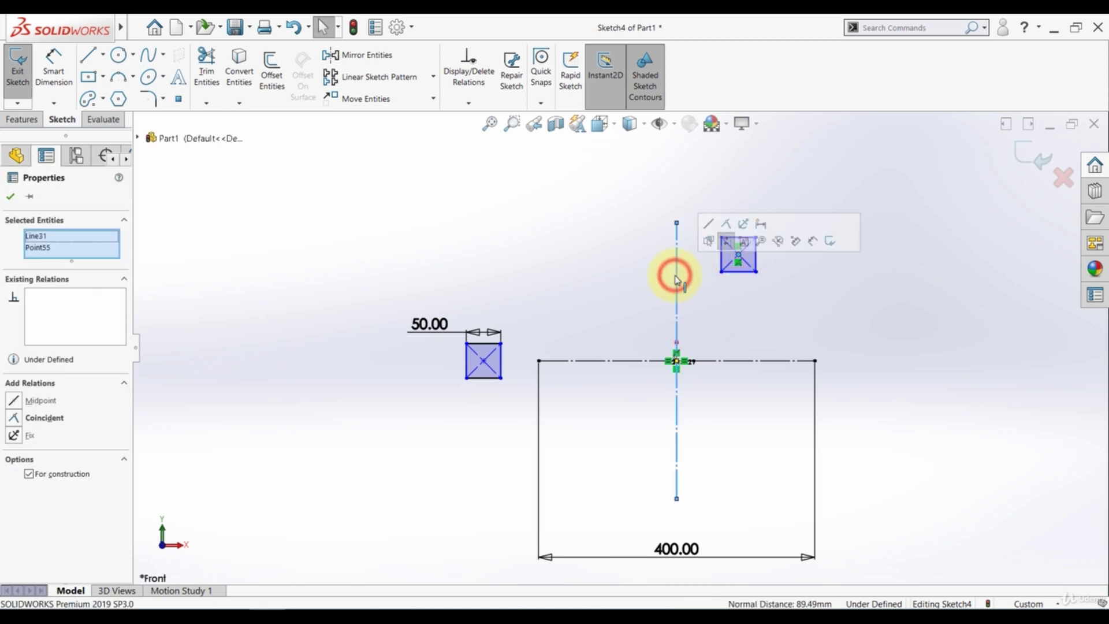
pyautogui.click(728, 224)
pyautogui.click(594, 207)
# - Slide both squares along their construction lines toward the origin to test their motion
pyautogui.moveTo(483, 360); pyautogui.dragTo(595, 360)
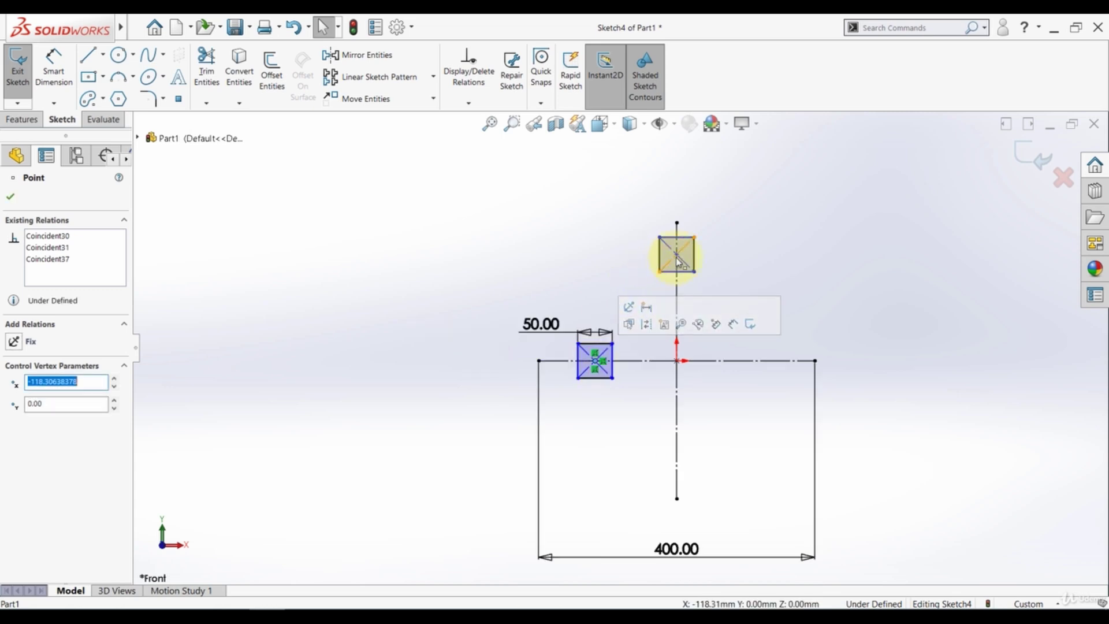
pyautogui.moveTo(677, 261); pyautogui.dragTo(677, 304)
pyautogui.click(551, 243)
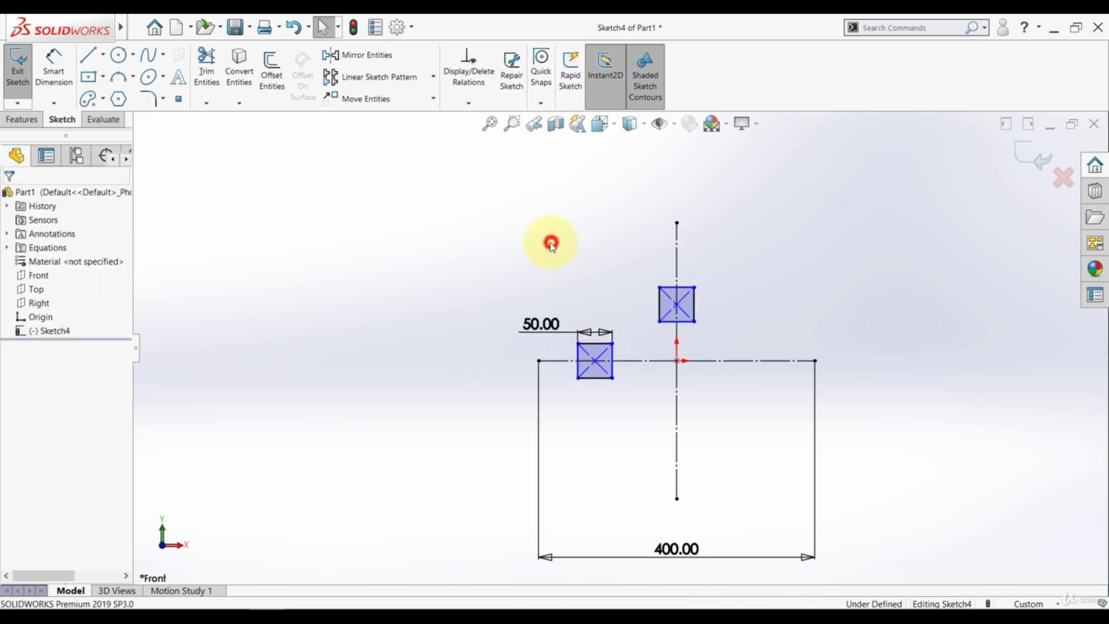
# - Sketch a short slanted line in the empty area above the two squares
pyautogui.click(88, 54)
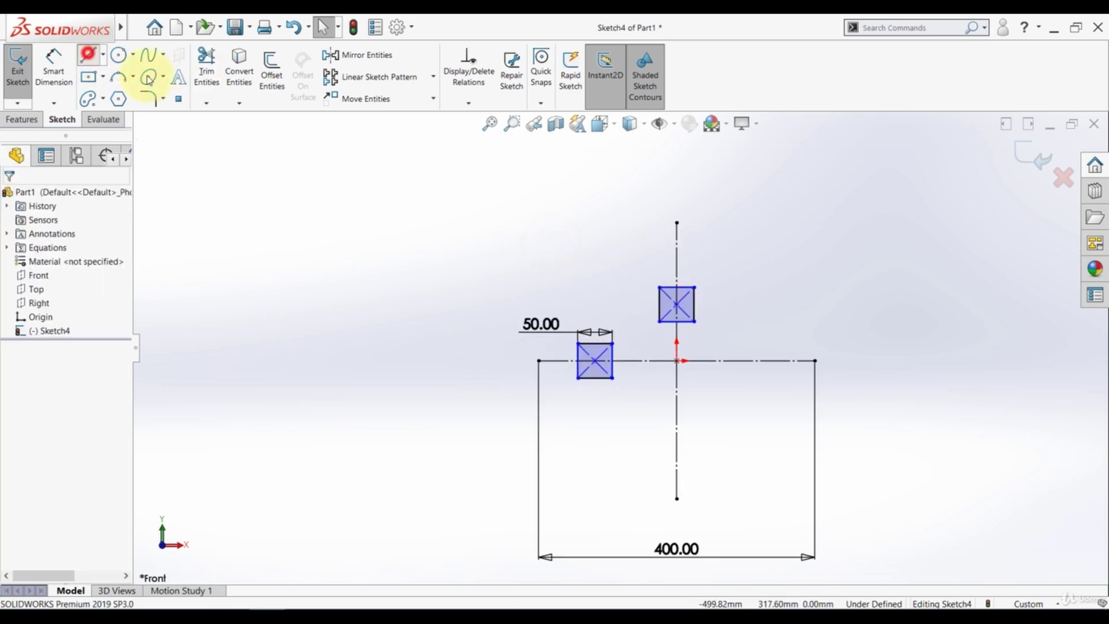
pyautogui.click(574, 259)
pyautogui.click(628, 223)
pyautogui.press('Escape')
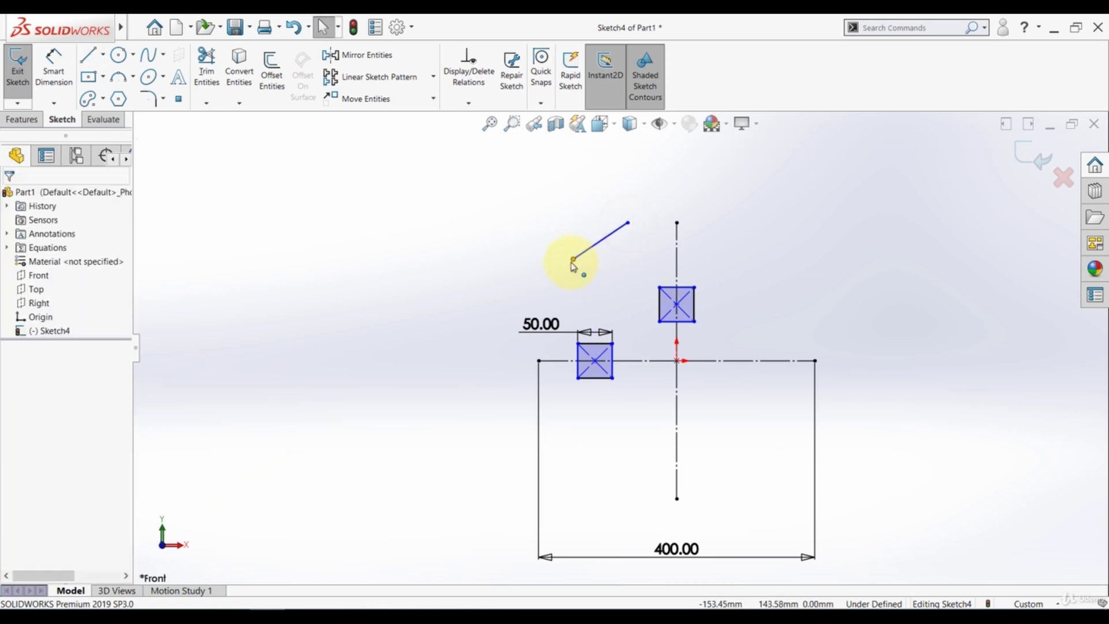
# - Make the slanted line's lower endpoint coincident with the centre of the square on the horizontal construction line
pyautogui.click(574, 259)
pyautogui.keyDown('ctrl'); pyautogui.click(595, 361); pyautogui.keyUp('ctrl')
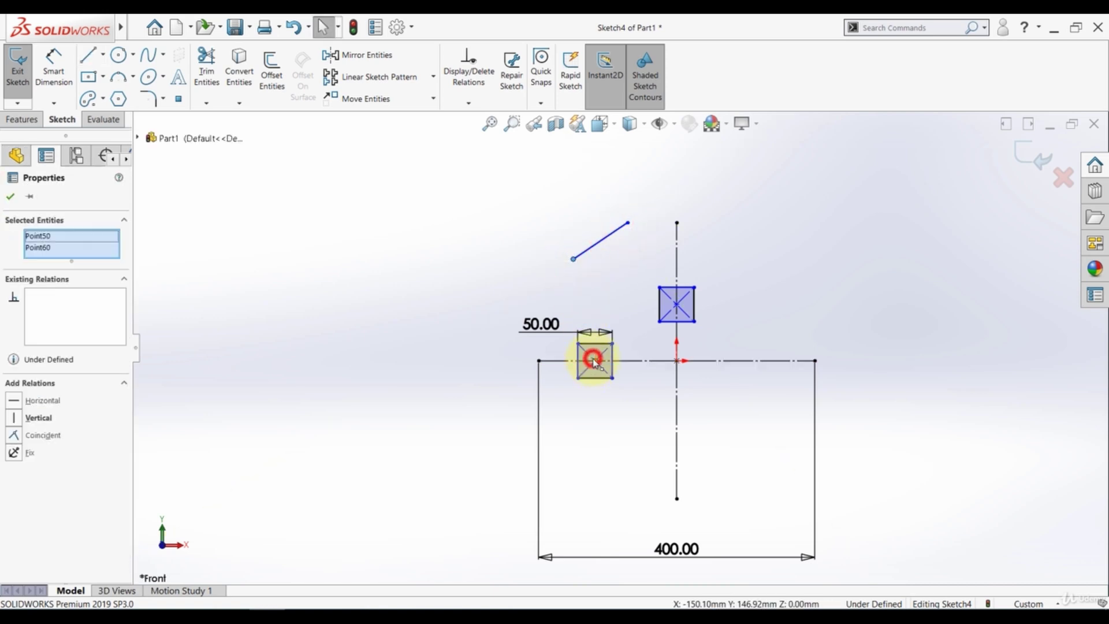
pyautogui.click(660, 305)
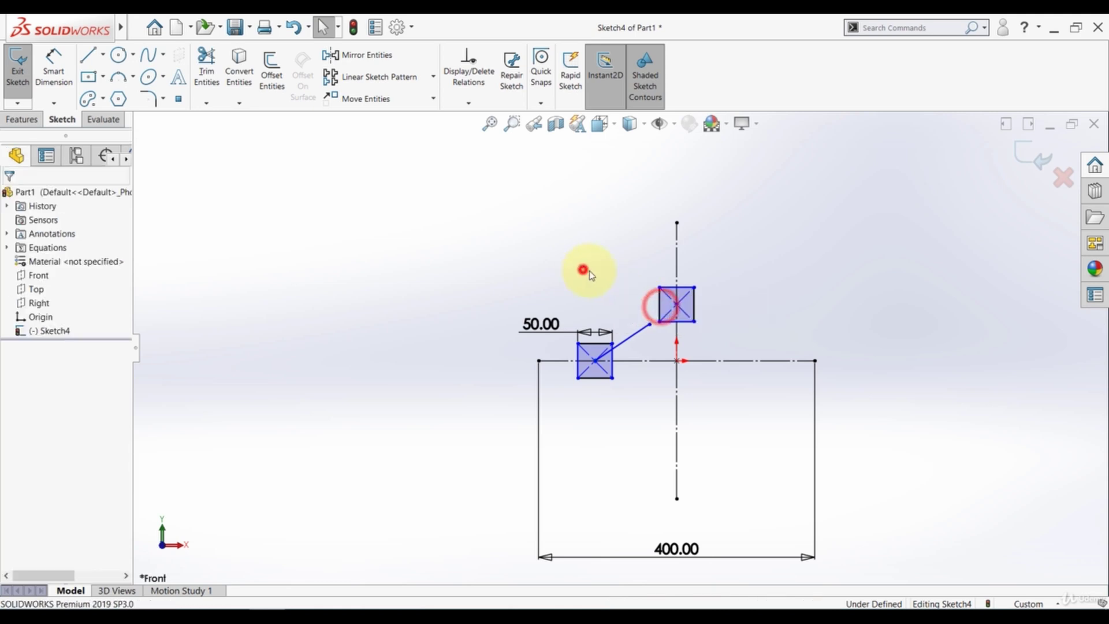
# - Make the slanted line's upper endpoint coincident with the centre of the square on the vertical construction line
pyautogui.click(649, 324)
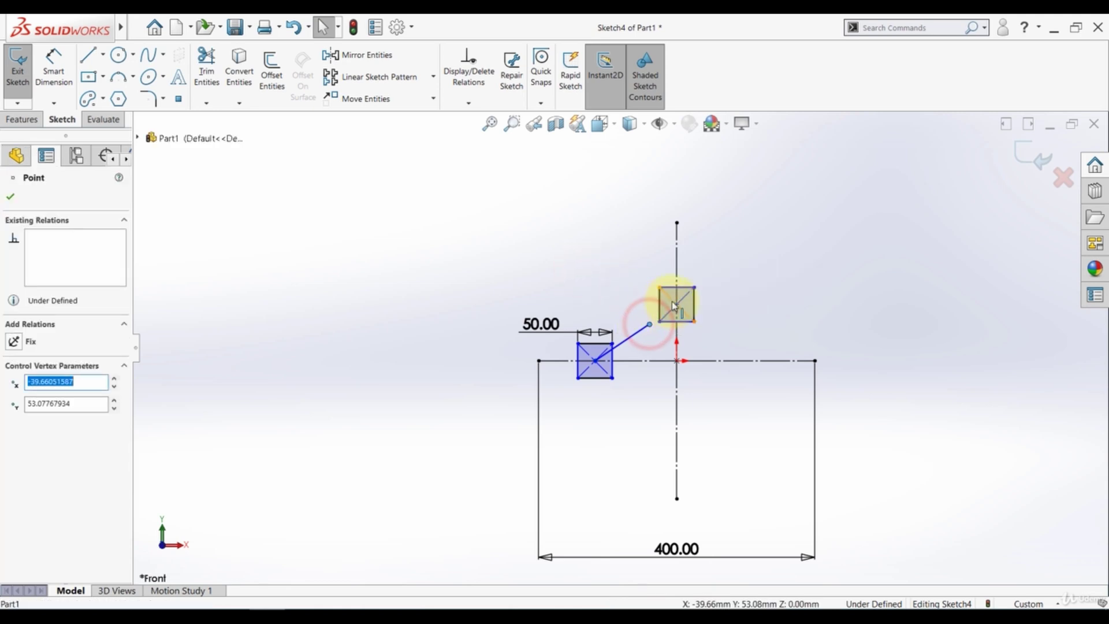
pyautogui.keyDown('ctrl'); pyautogui.click(676, 305); pyautogui.keyUp('ctrl')
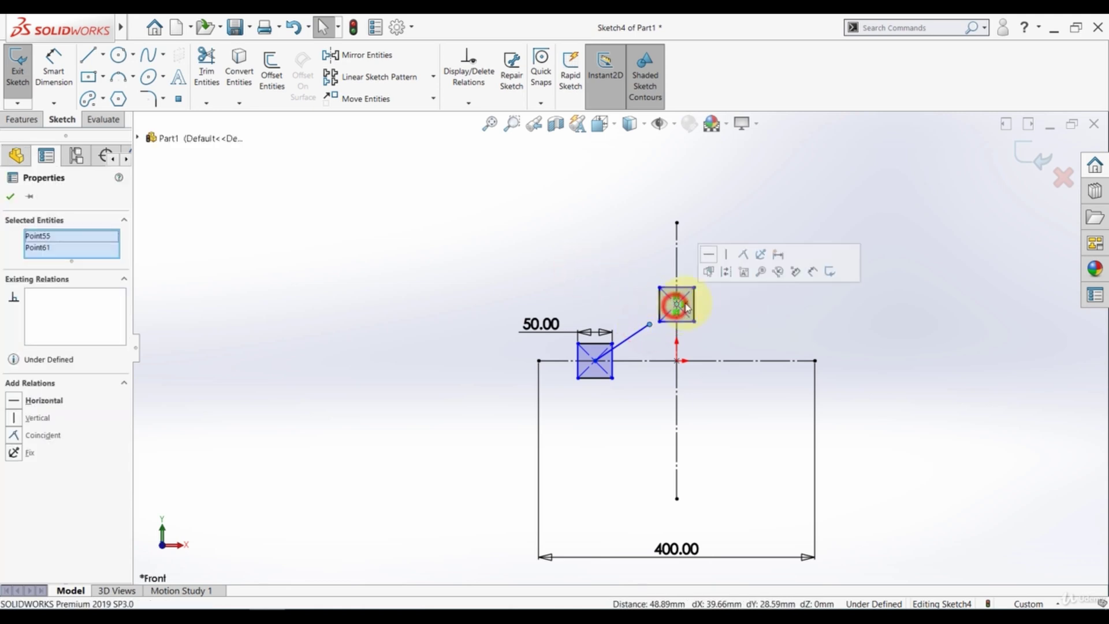
pyautogui.click(742, 255)
pyautogui.click(557, 241)
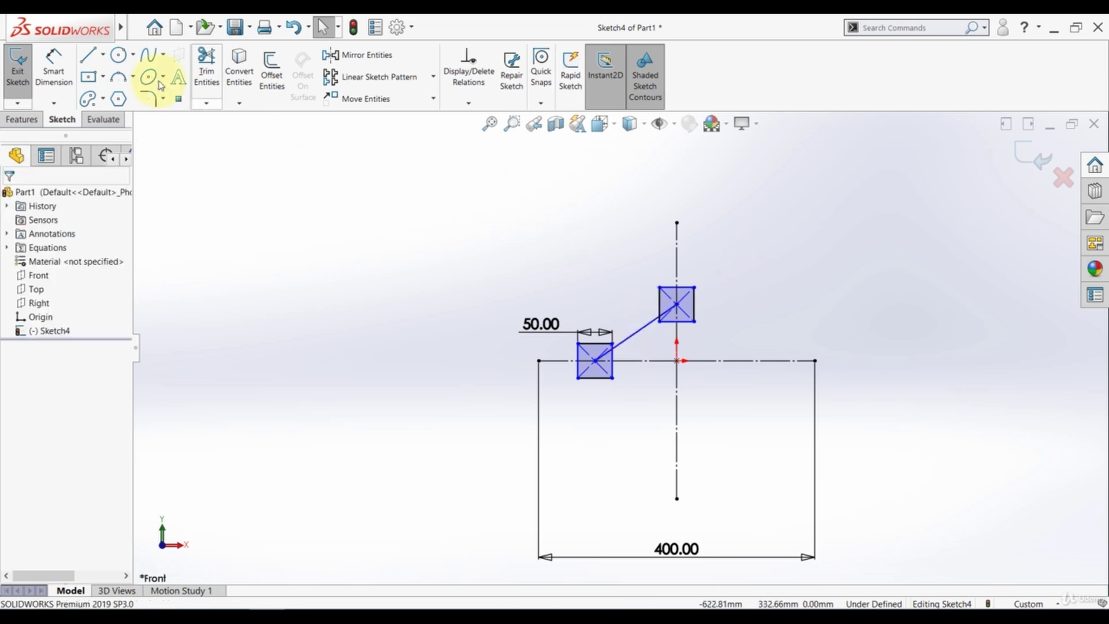
# - Dimension the connecting line between the two square centres to a length of 120 mm
pyautogui.click(54, 65)
pyautogui.click(632, 334)
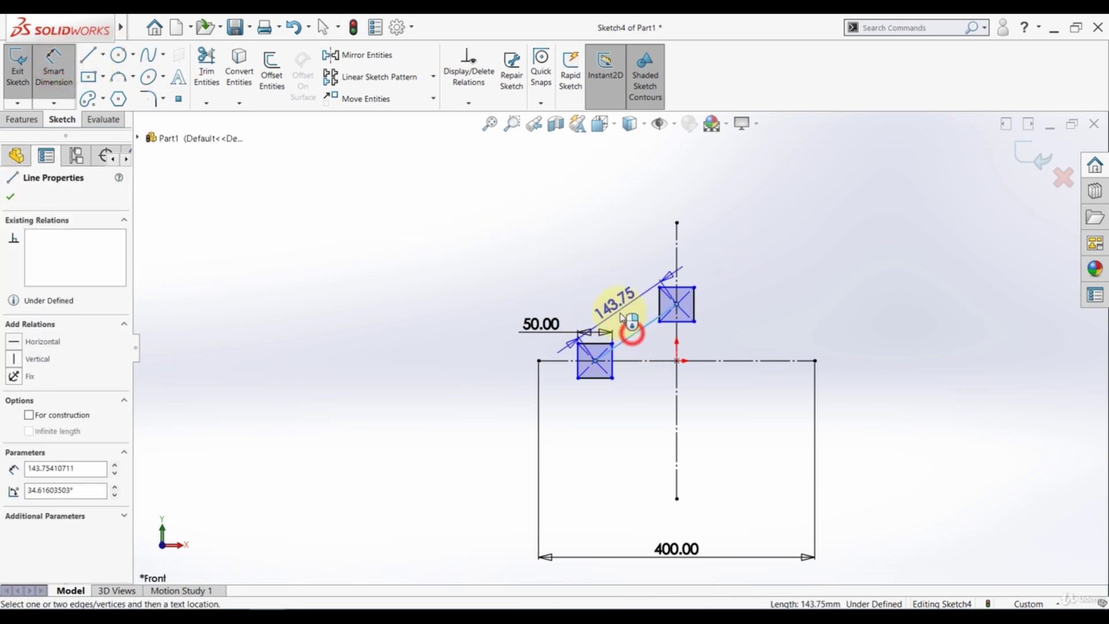
pyautogui.click(622, 310)
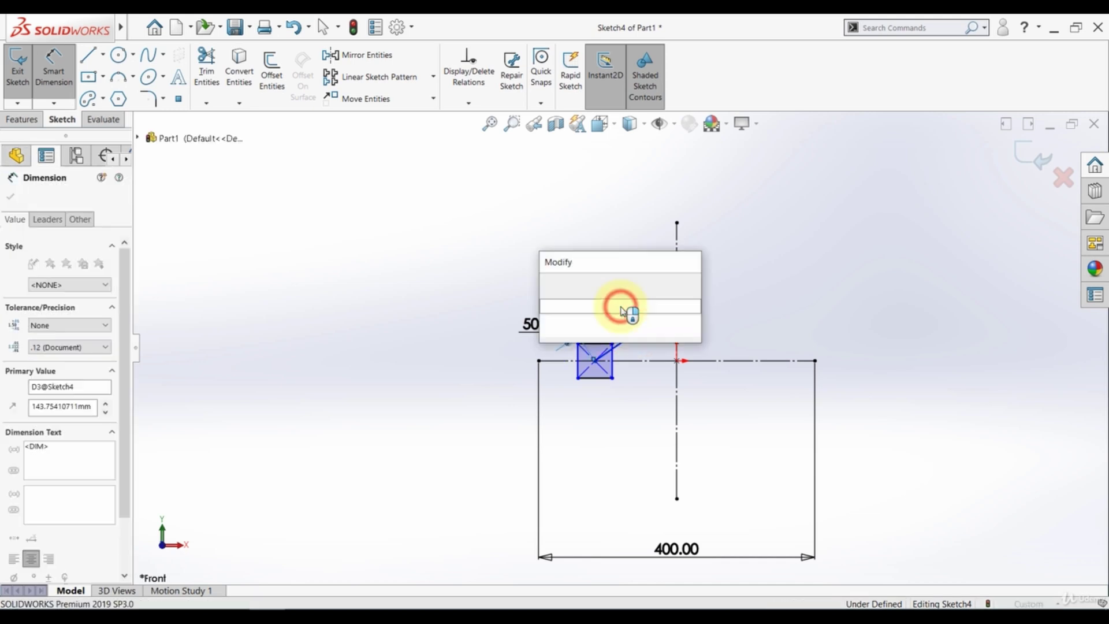
pyautogui.write('120')
pyautogui.press('Return')
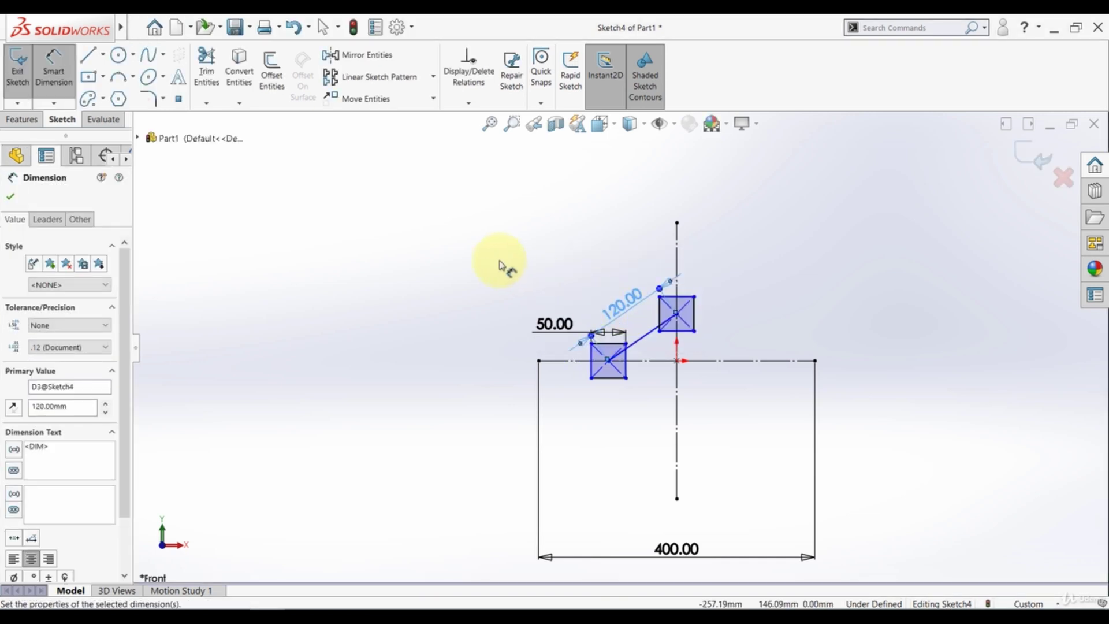
pyautogui.click(500, 261)
# - Hide the sketch dimensions from view and leave the Smart Dimension command
pyautogui.click(674, 124)
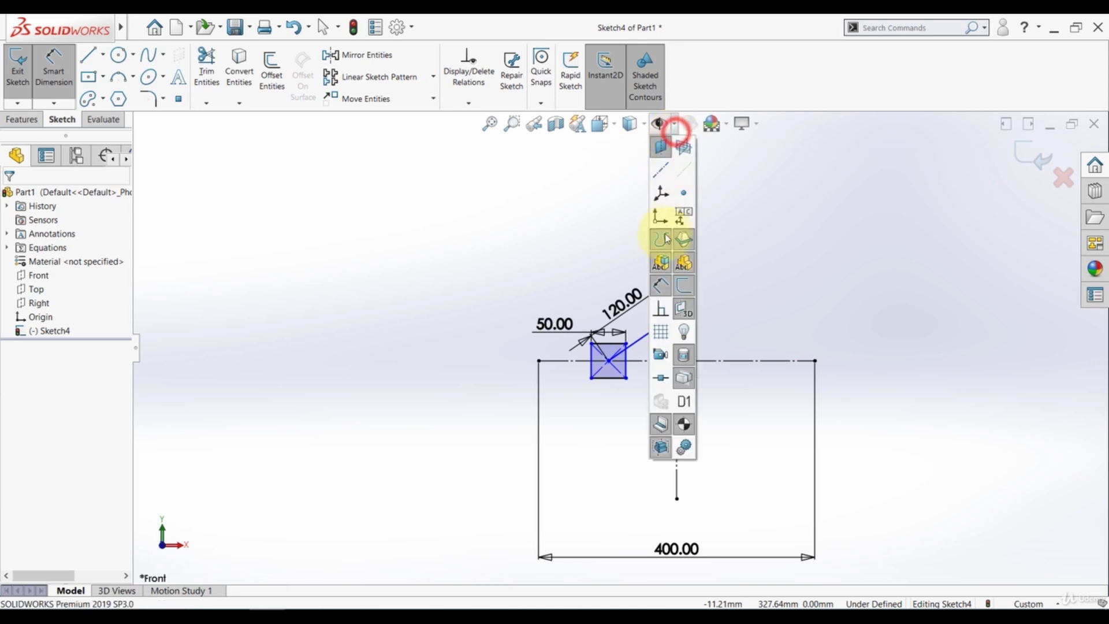
pyautogui.click(661, 286)
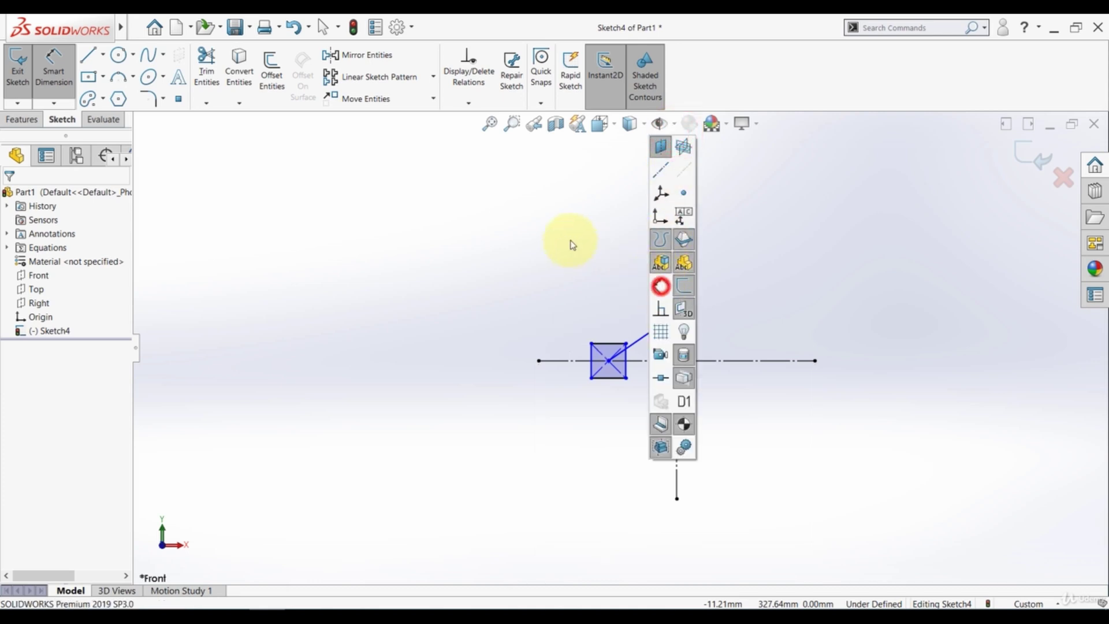
pyautogui.click(49, 75)
pyautogui.click(461, 275)
# - Increase the connecting line's angle in steps through about a full turn to run both squares along their construction lines
pyautogui.click(645, 335)
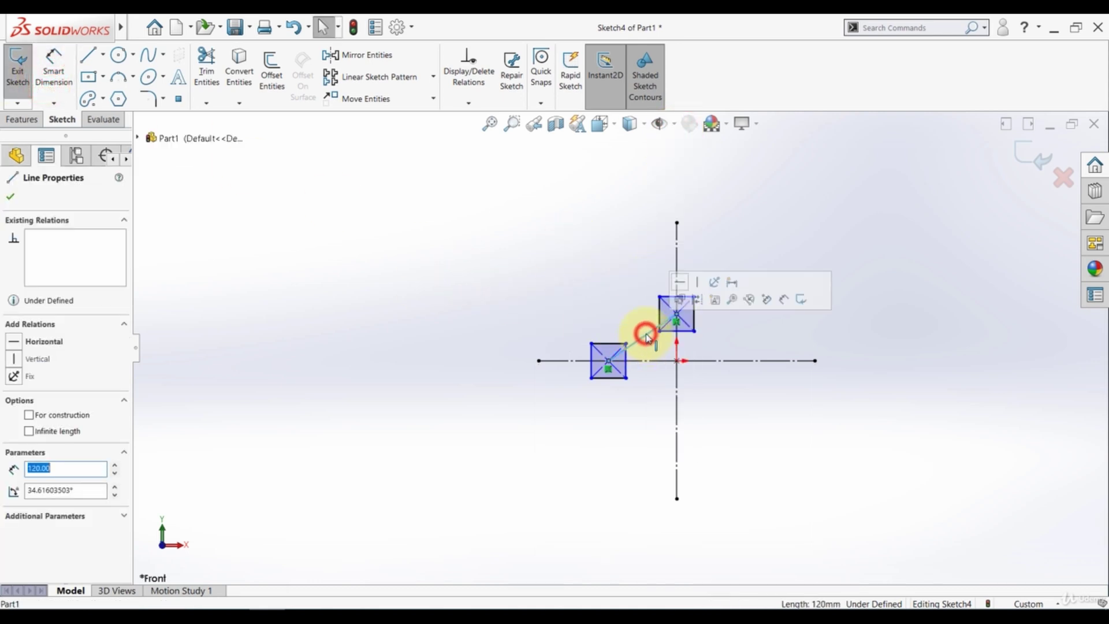
pyautogui.click(78, 493)
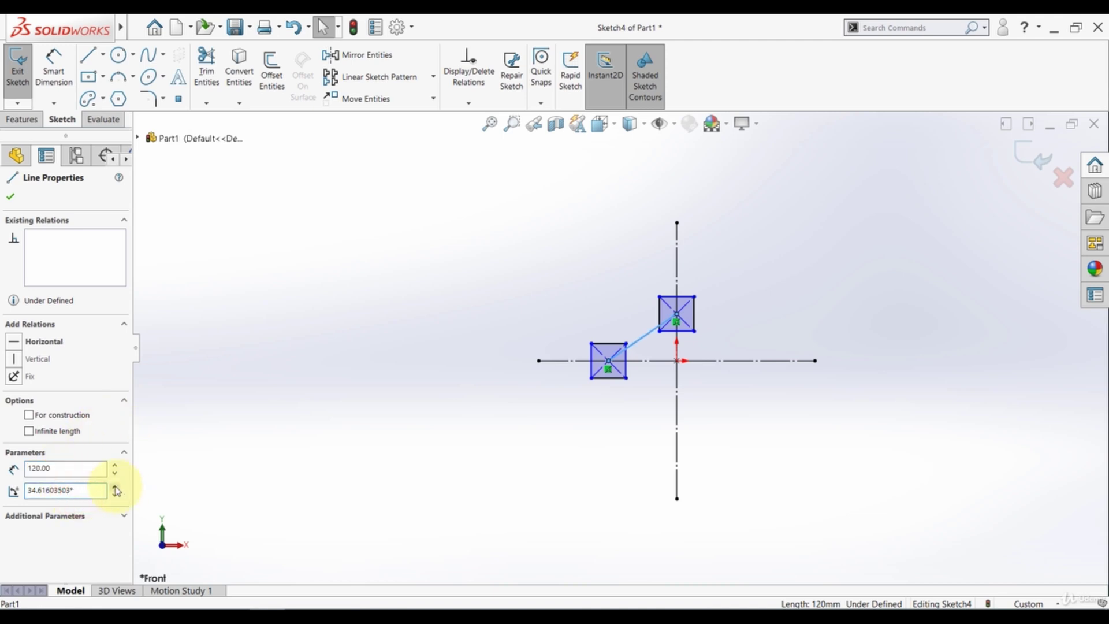
pyautogui.click(115, 488)
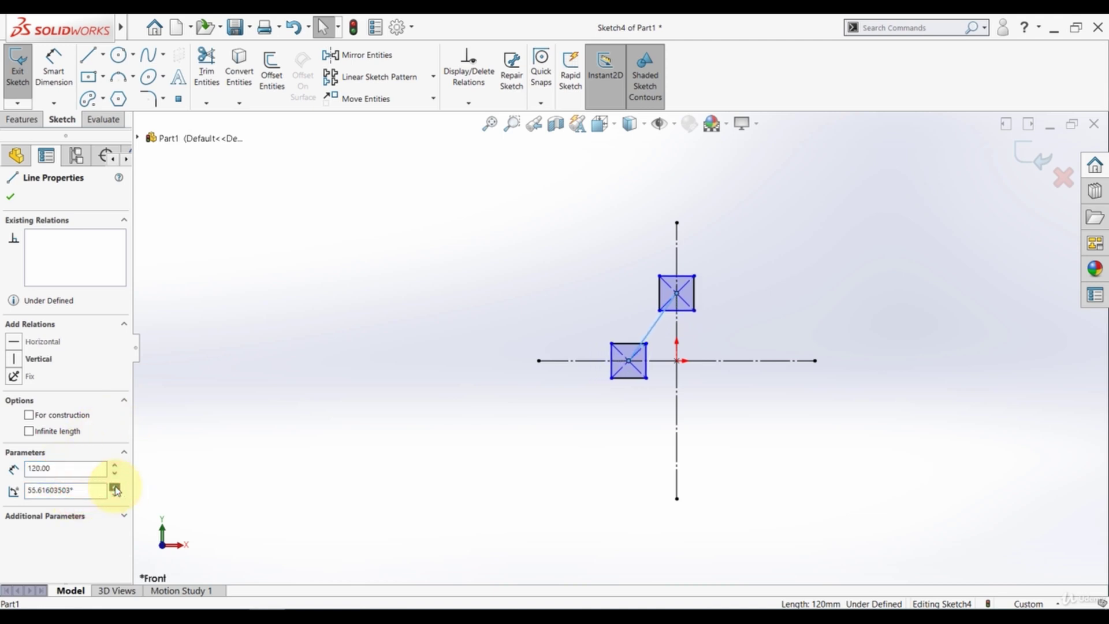
pyautogui.click(115, 489)
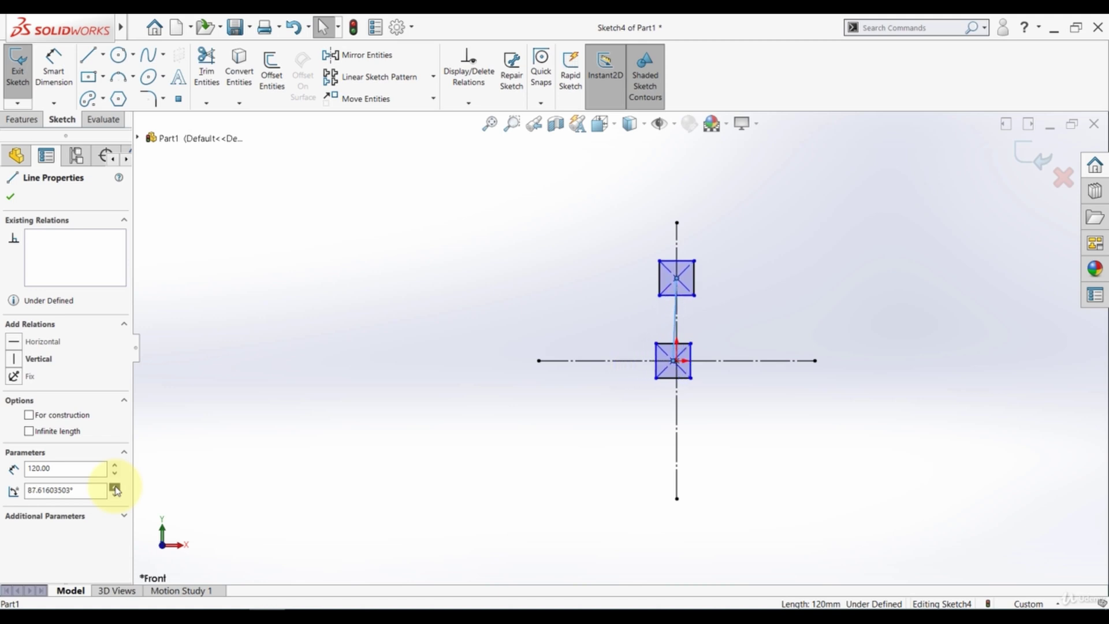
pyautogui.click(116, 489)
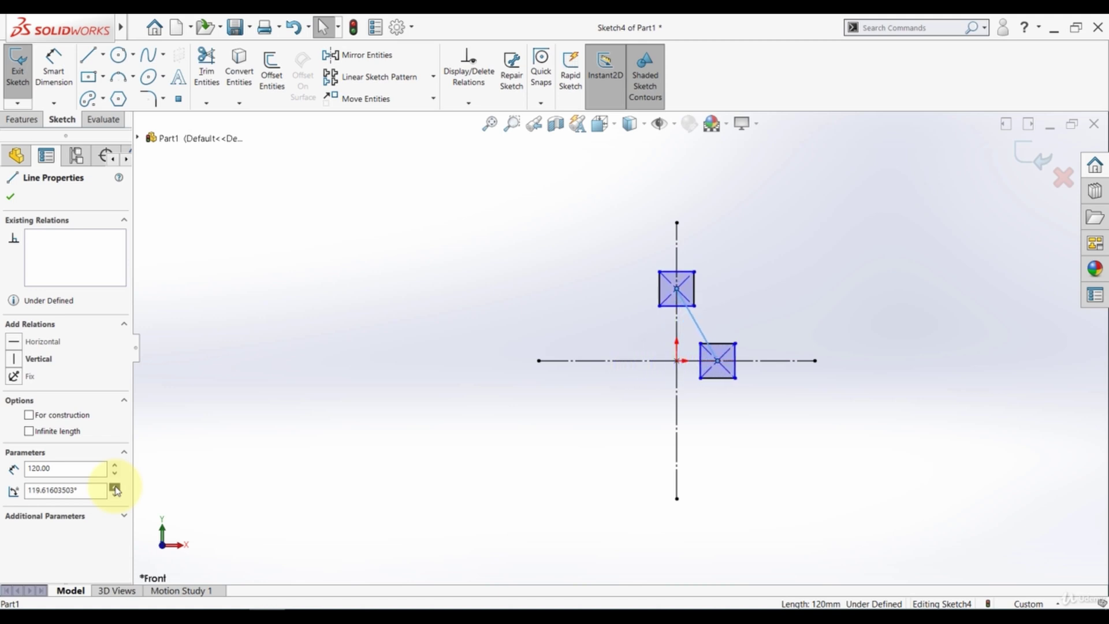
pyautogui.click(115, 489)
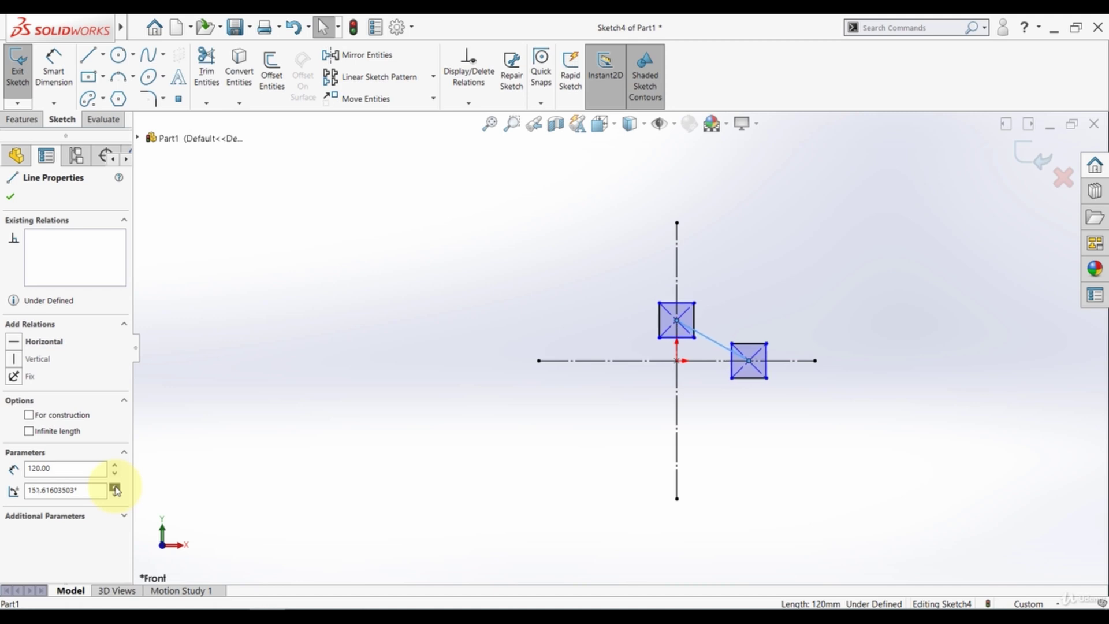
pyautogui.click(115, 489)
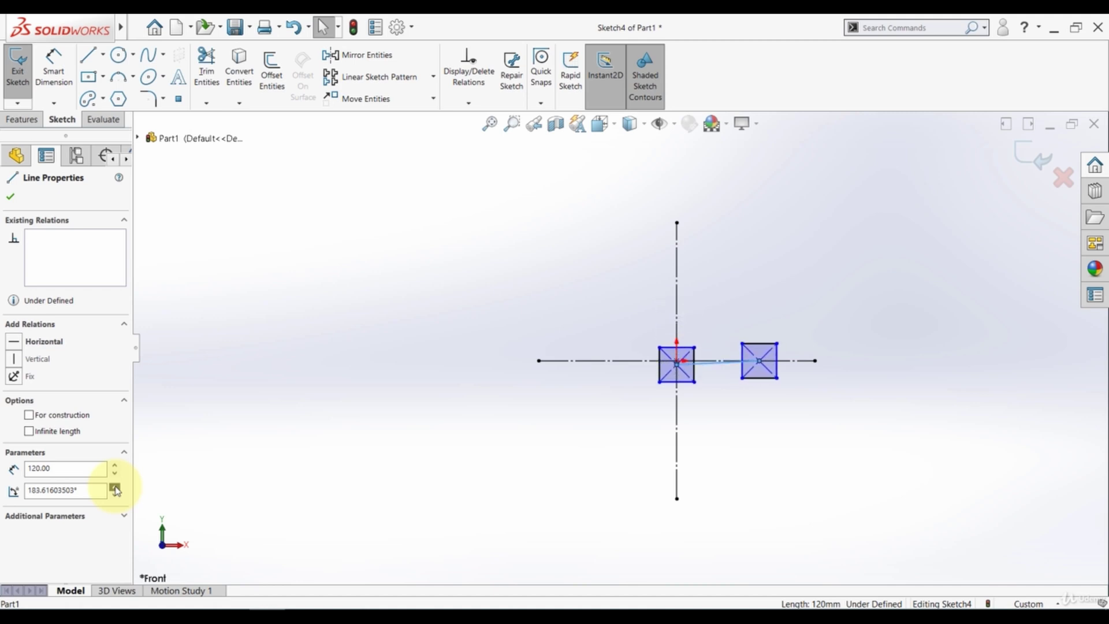
pyautogui.click(116, 488)
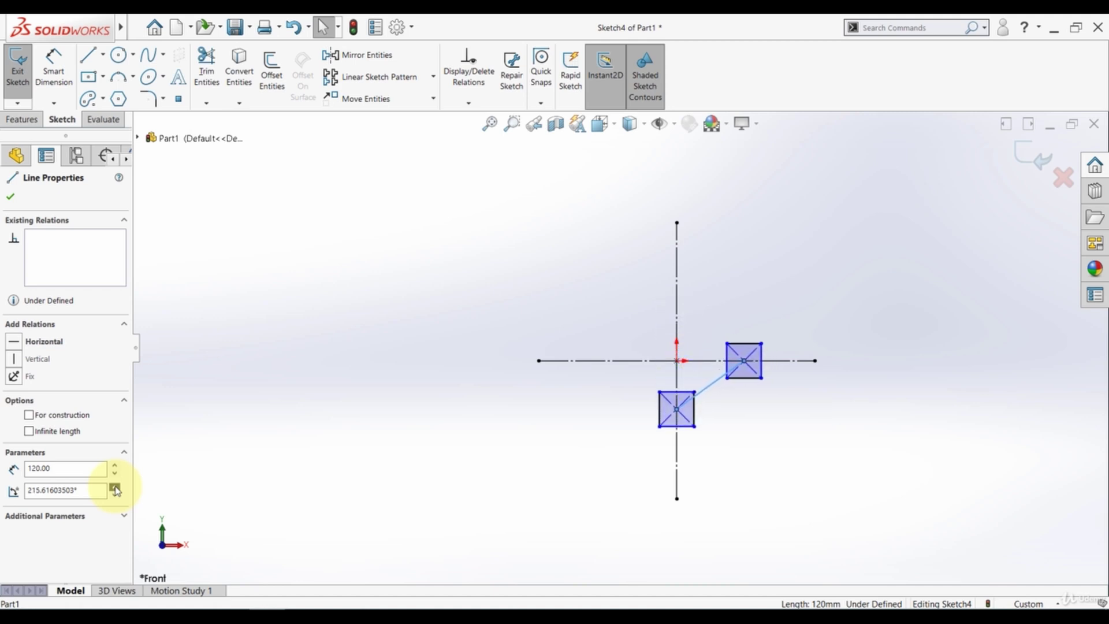
pyautogui.click(115, 488)
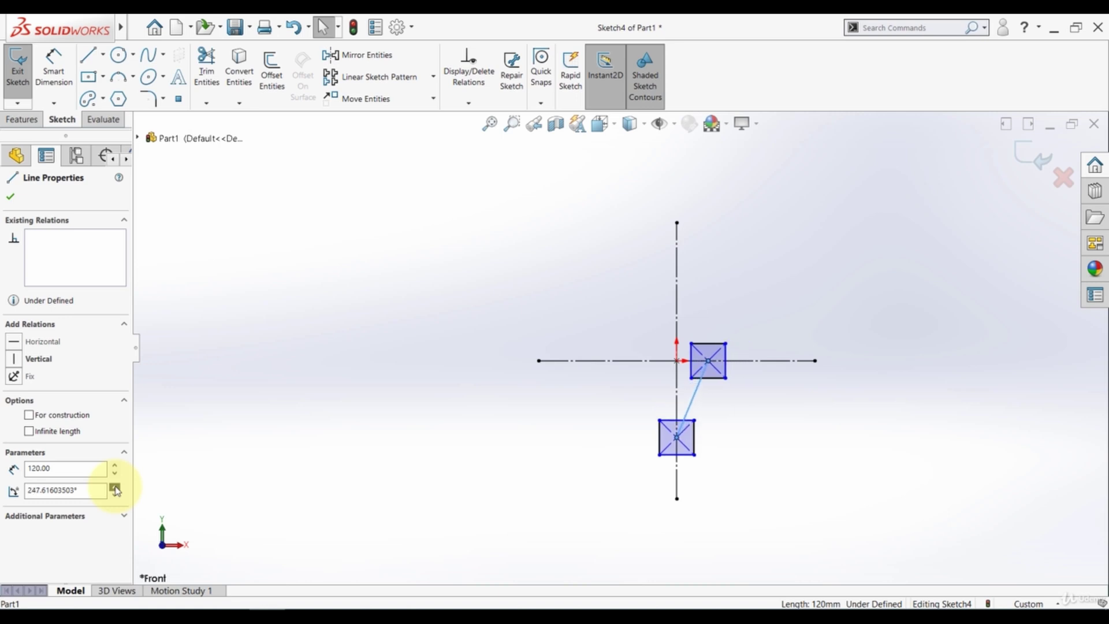
pyautogui.click(115, 489)
pyautogui.click(115, 489)
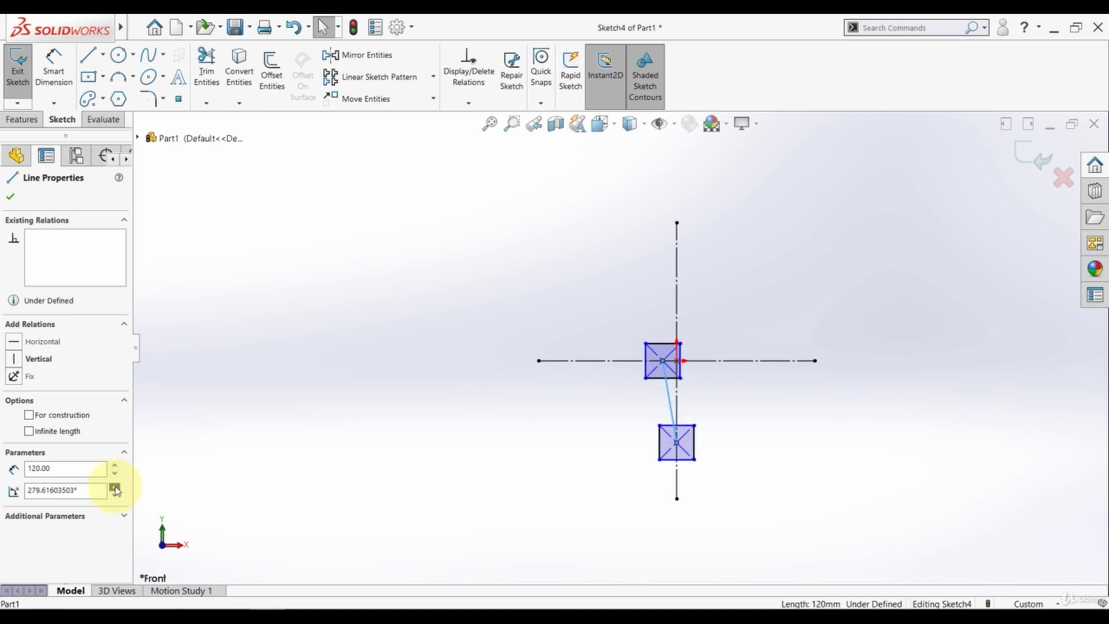
pyautogui.click(115, 489)
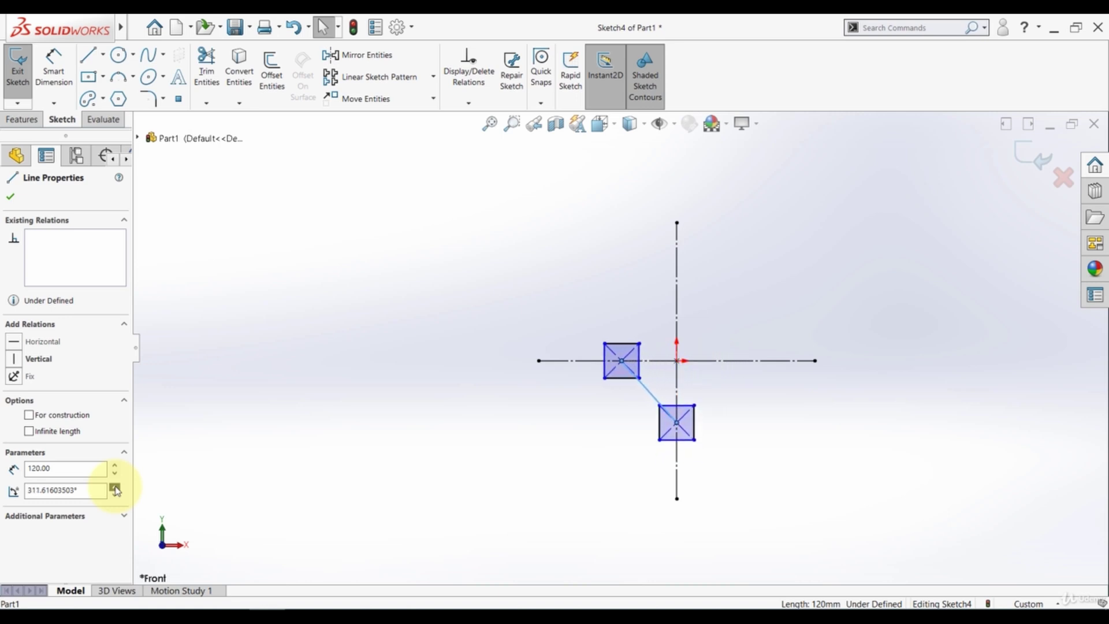
pyautogui.click(115, 489)
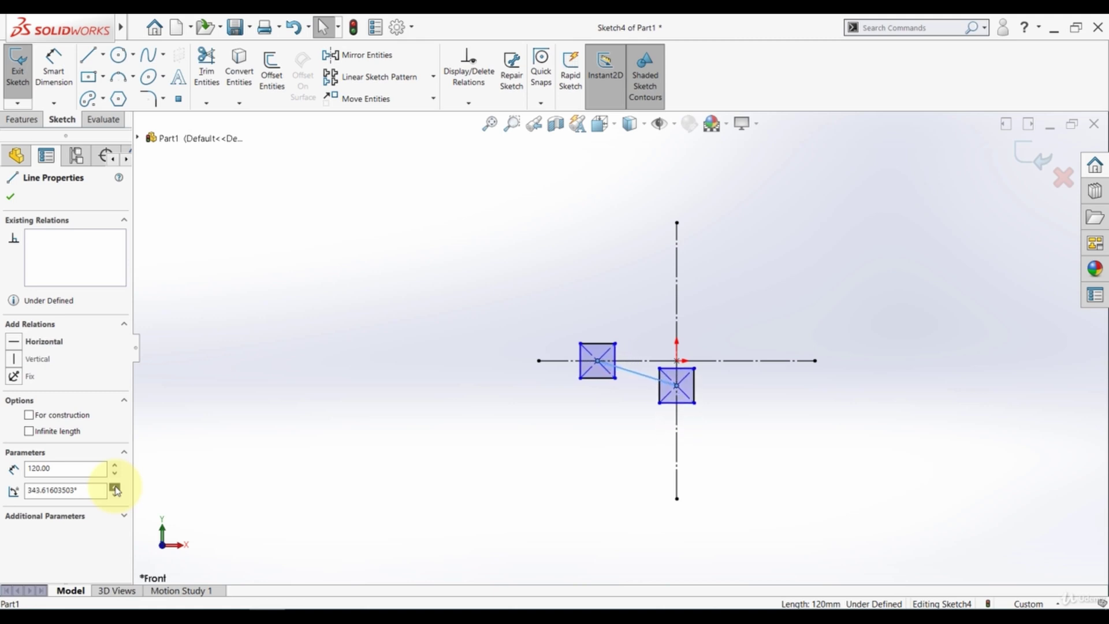
pyautogui.click(317, 299)
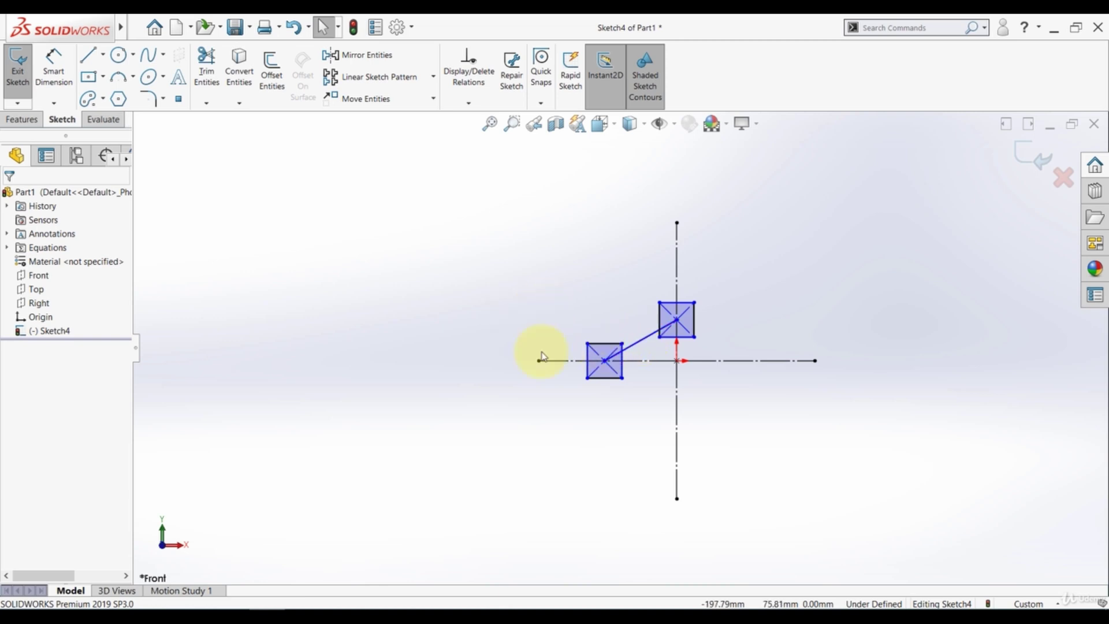
pyautogui.click(489, 124)
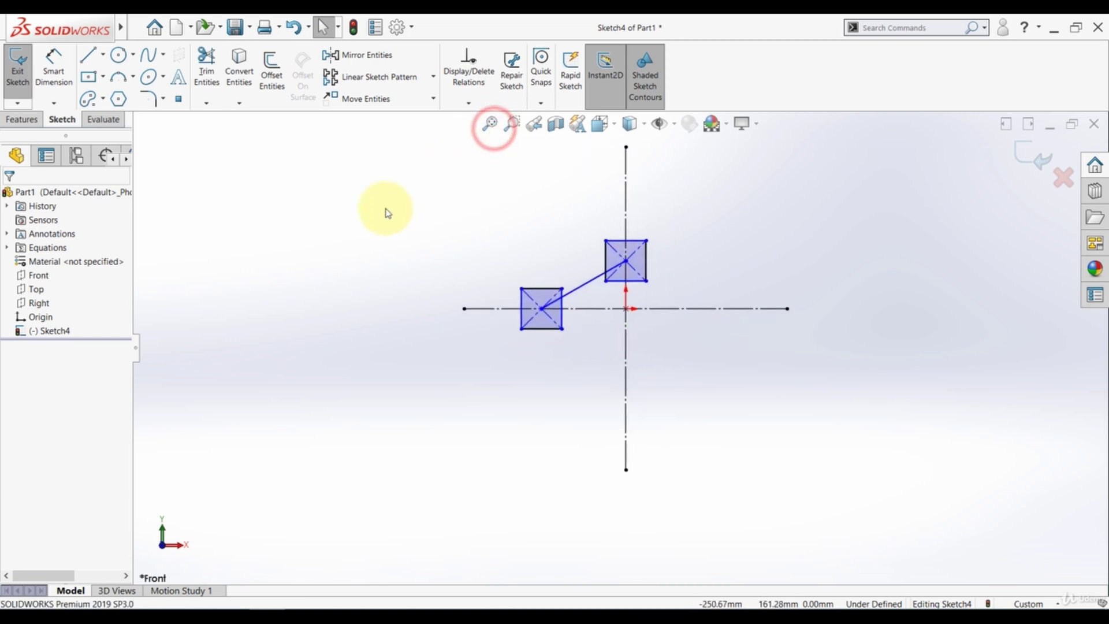